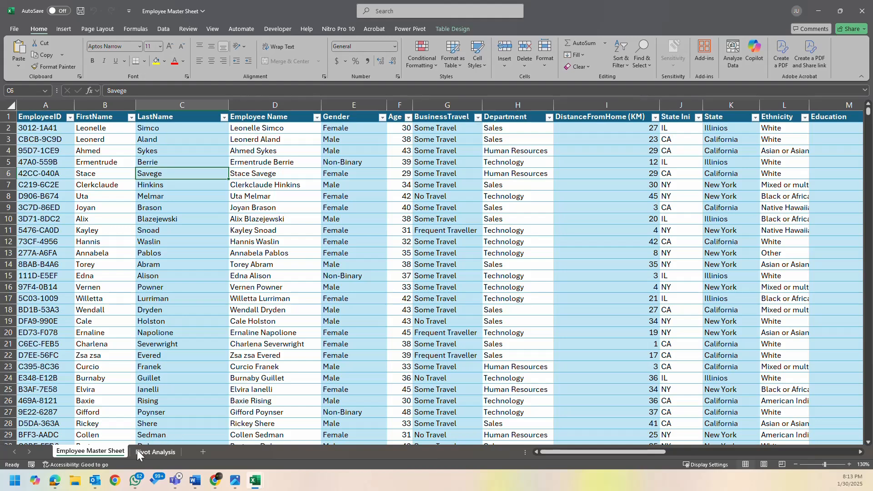
- Open Sticky Notes and enlarge the note listing the employee metrics so more of its lines show
click(15, 480)
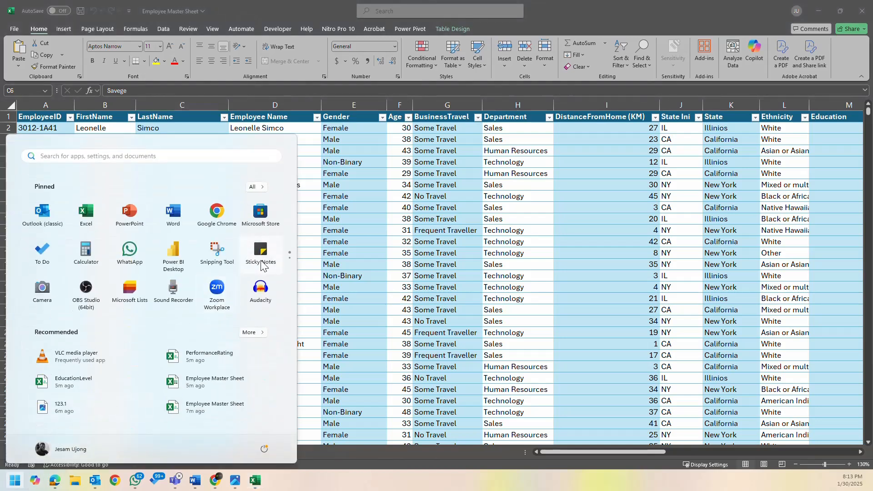
click(421, 272)
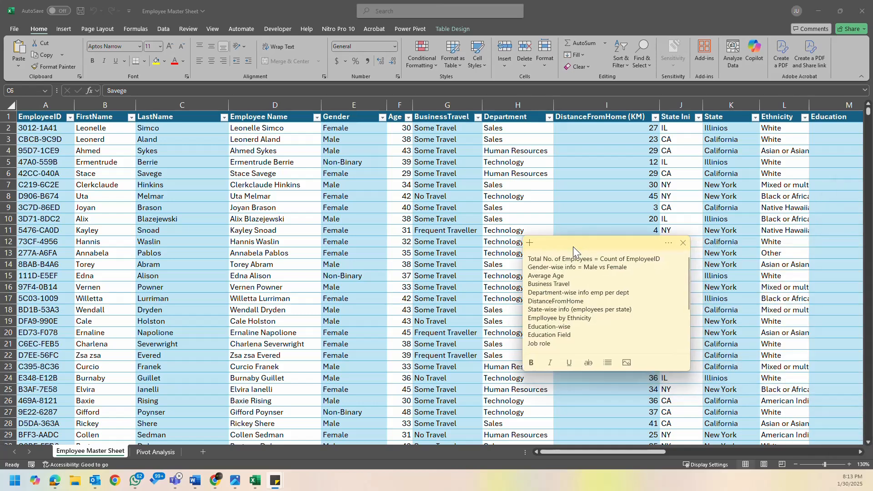
drag(639, 372, 637, 422)
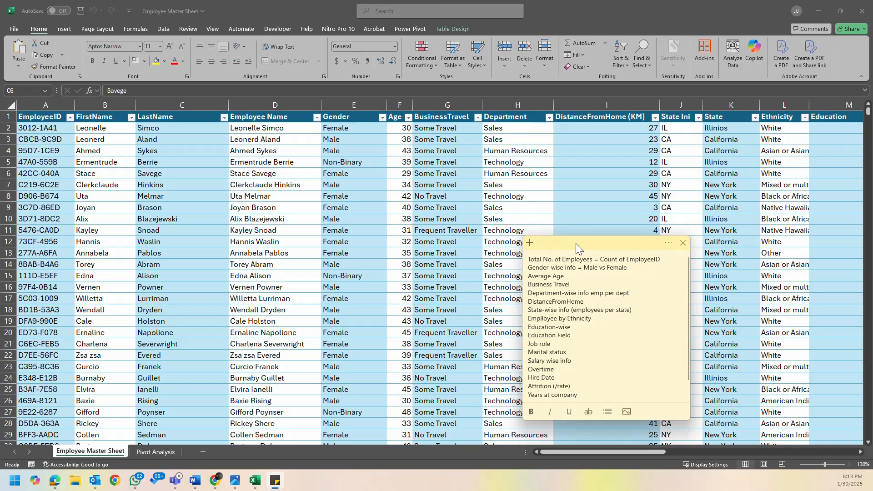
- Review the summary tables on the Pivot Analysis sheet against the source data on the Employee Master Sheet
click(159, 451)
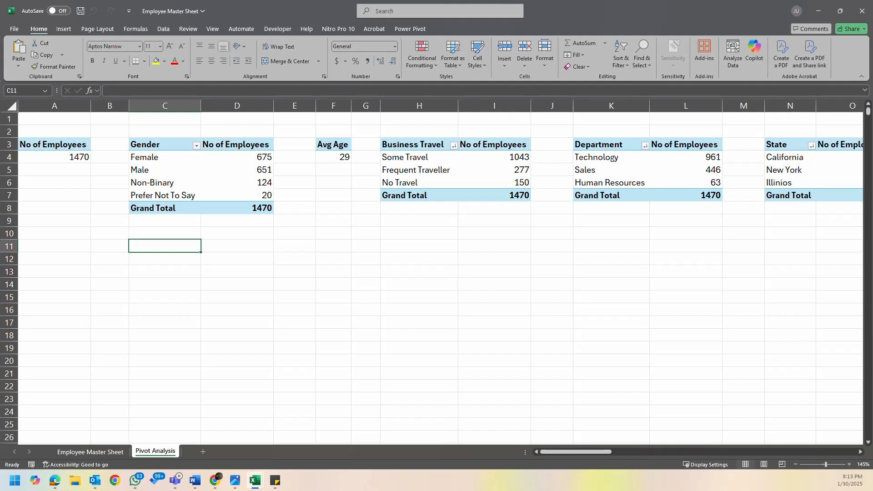
key(alt+Tab)
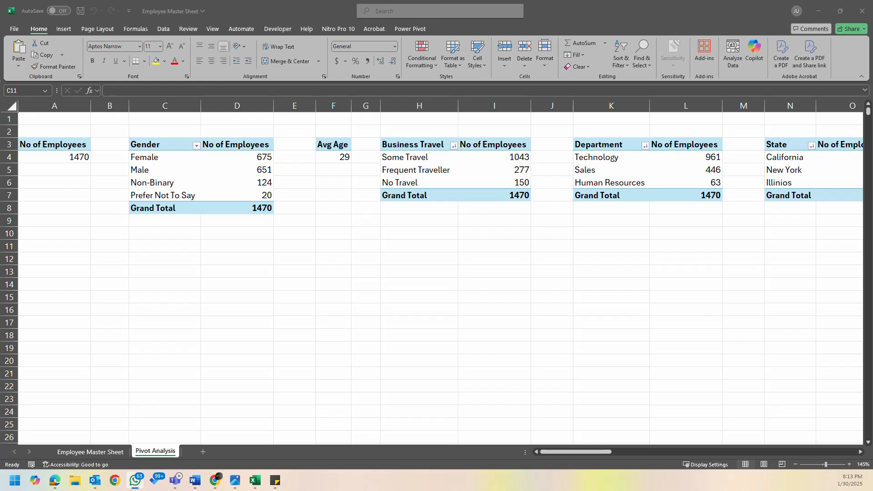
key(alt+Tab)
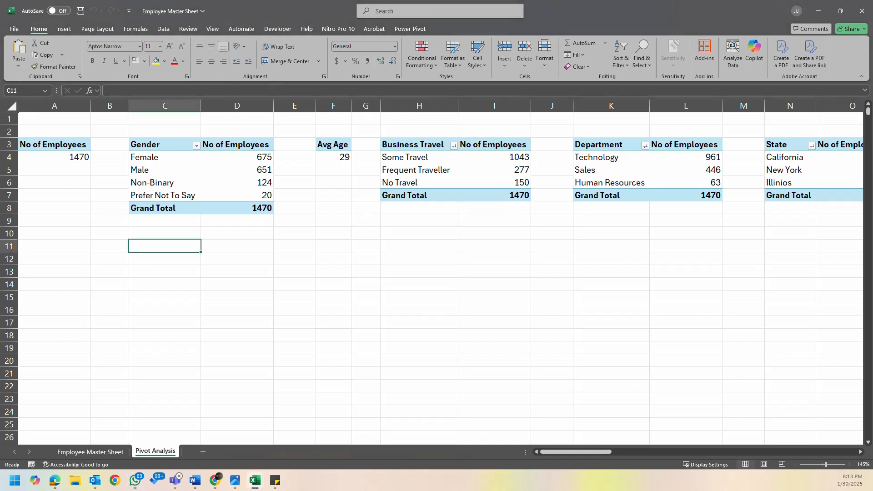
click(331, 250)
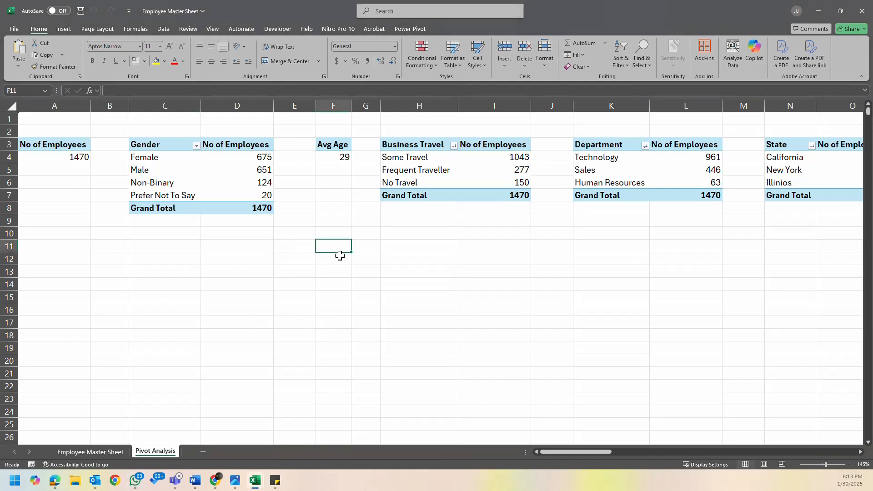
click(113, 452)
click(157, 452)
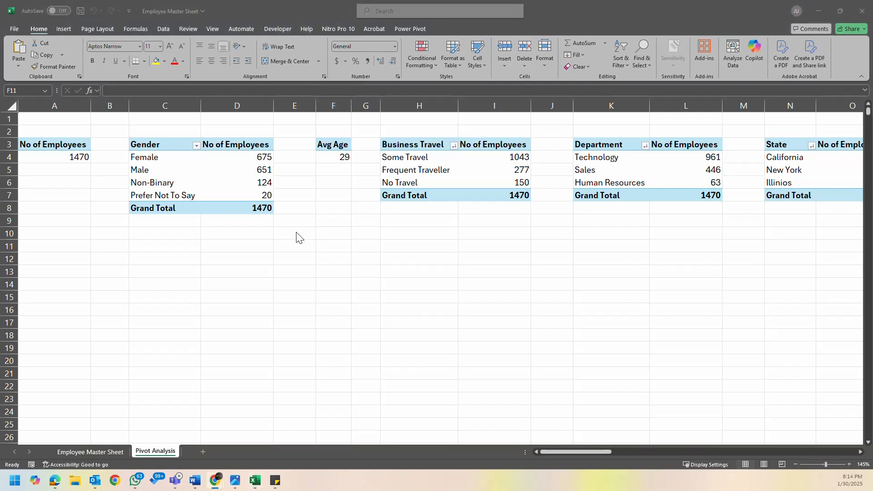
click(338, 204)
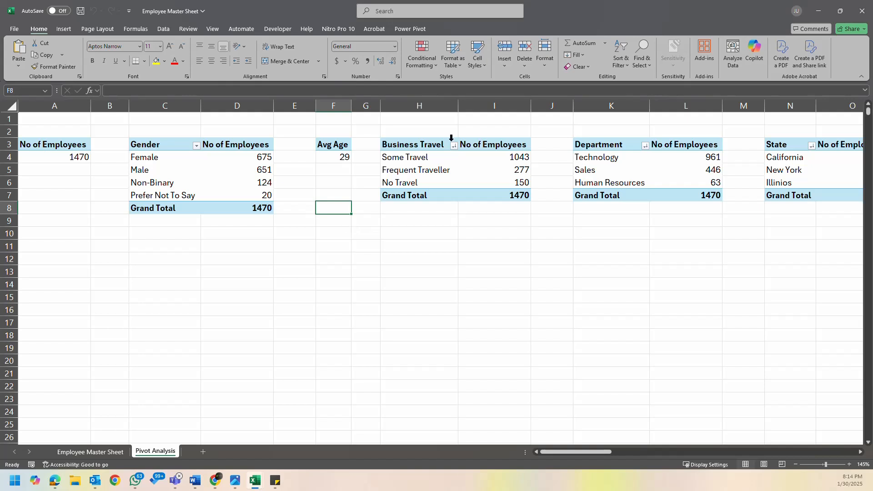
key(alt+Tab)
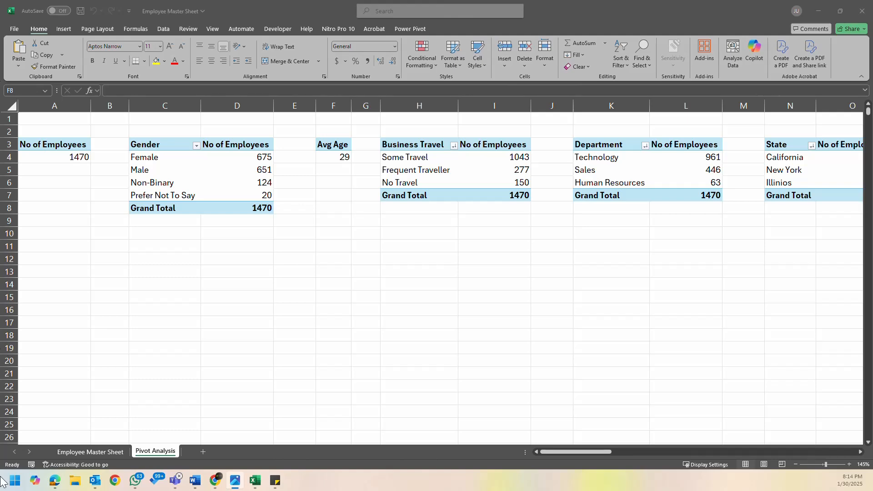
click(93, 453)
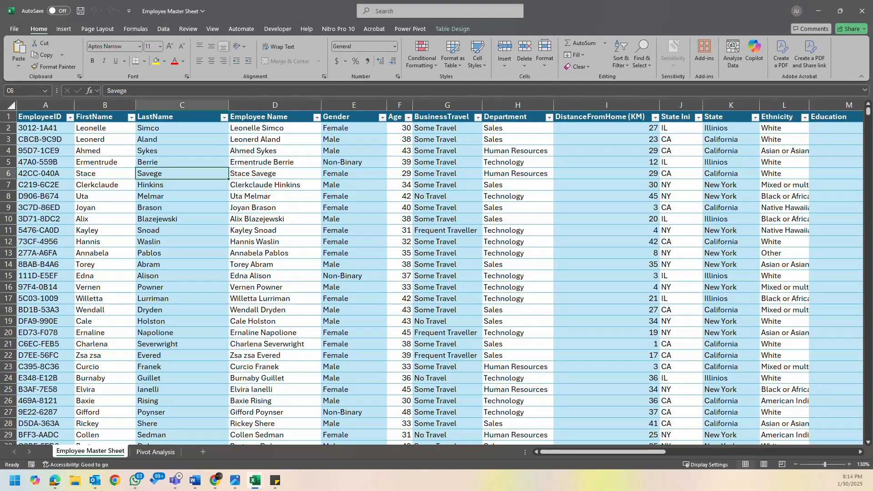
click(159, 451)
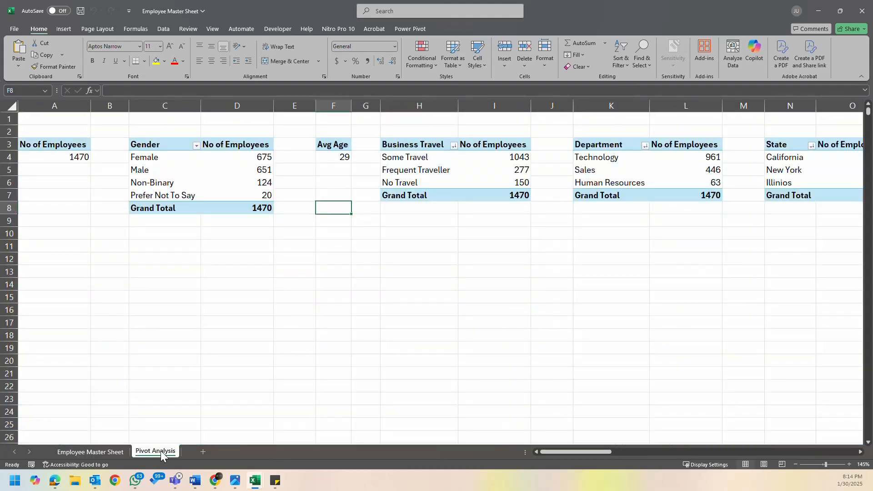
click(80, 452)
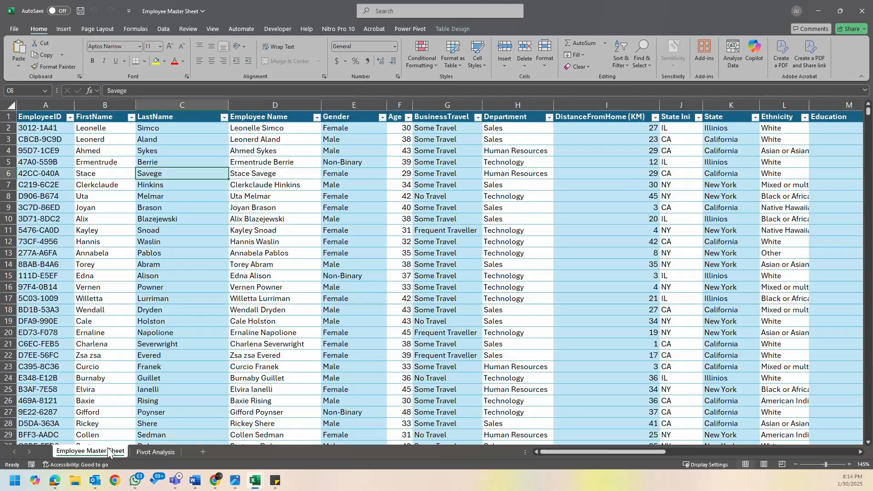
click(175, 452)
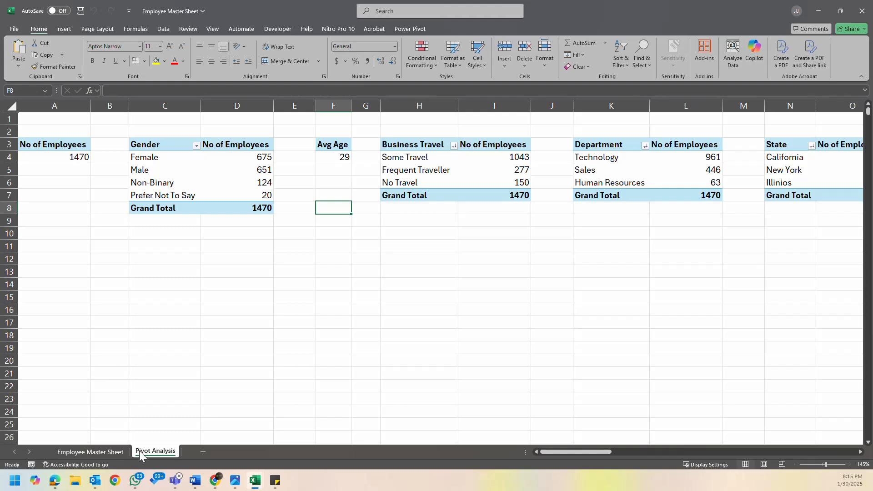
click(62, 452)
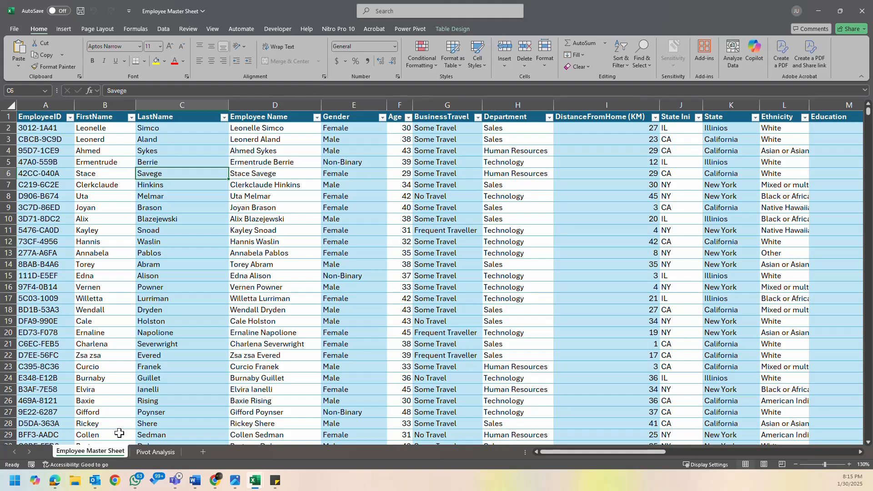
- Switch to PowerPoint and start a new blank presentation
click(15, 480)
click(140, 214)
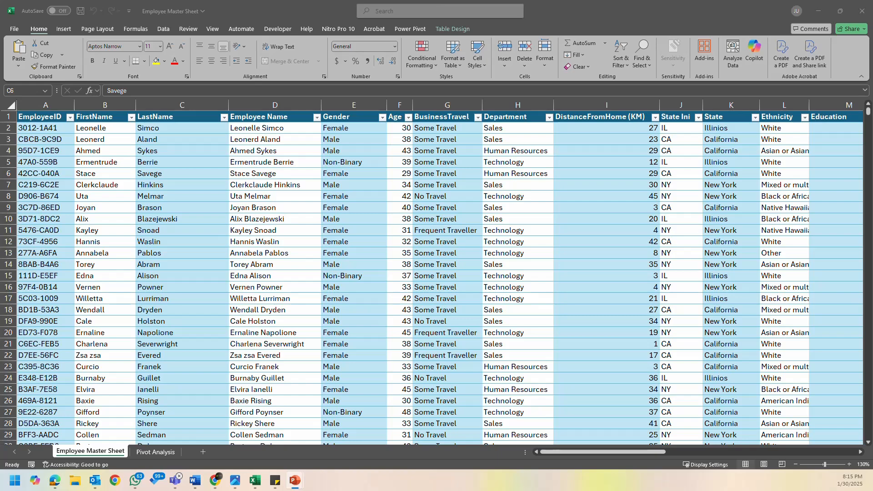
drag(872, 137, 468, 0)
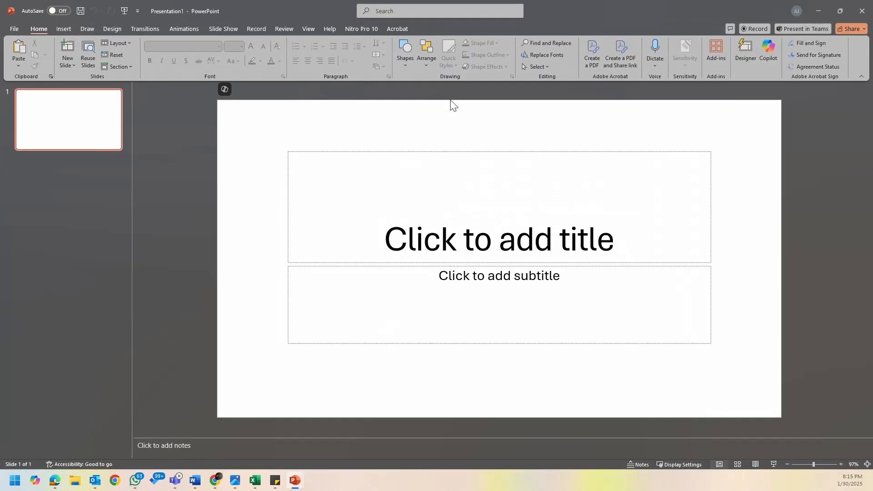
- Add a slide with the Blank layout and delete the original title slide
click(66, 64)
click(102, 186)
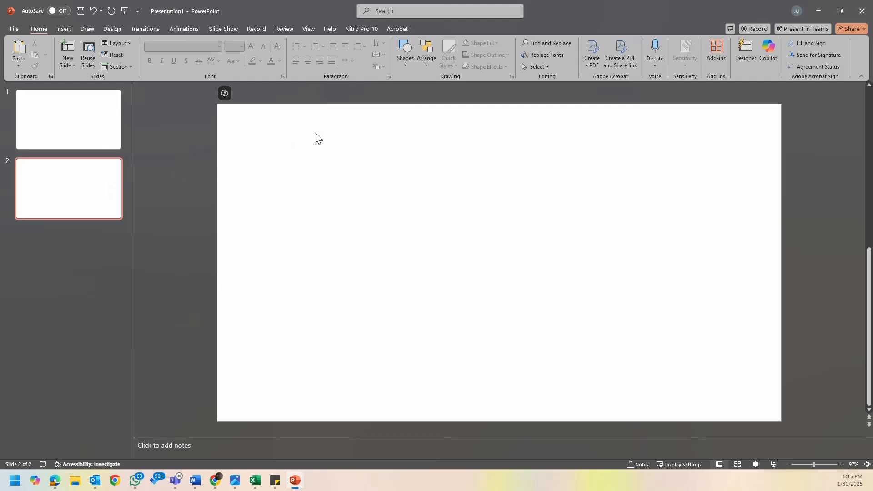
click(93, 117)
key(Delete)
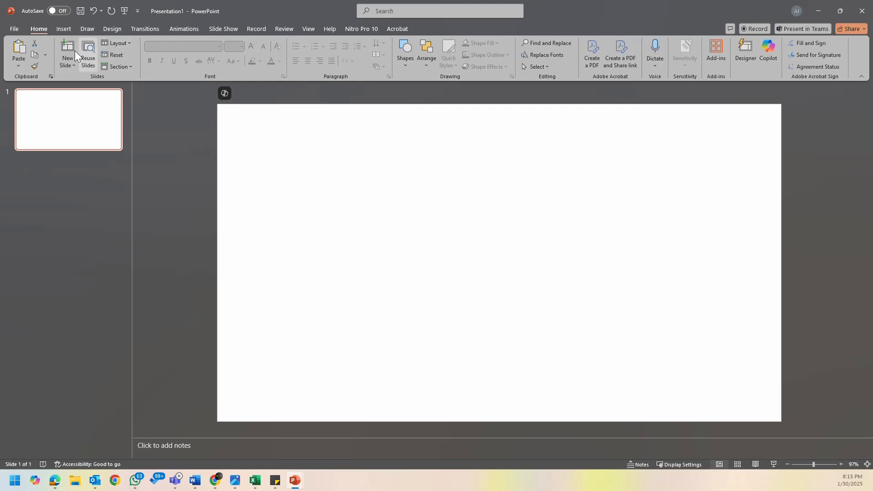
- Draw a rounded rectangle about 2.23" wide and 0.82" high near the slide's upper-left corner
click(69, 61)
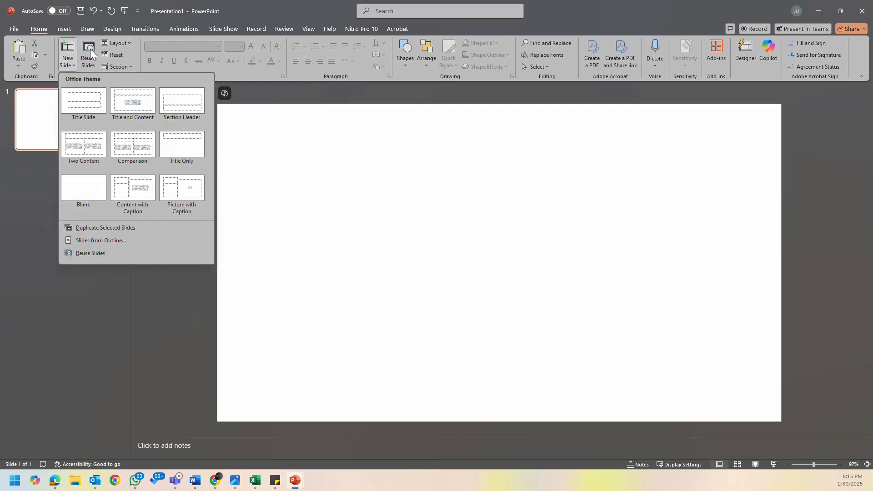
click(58, 29)
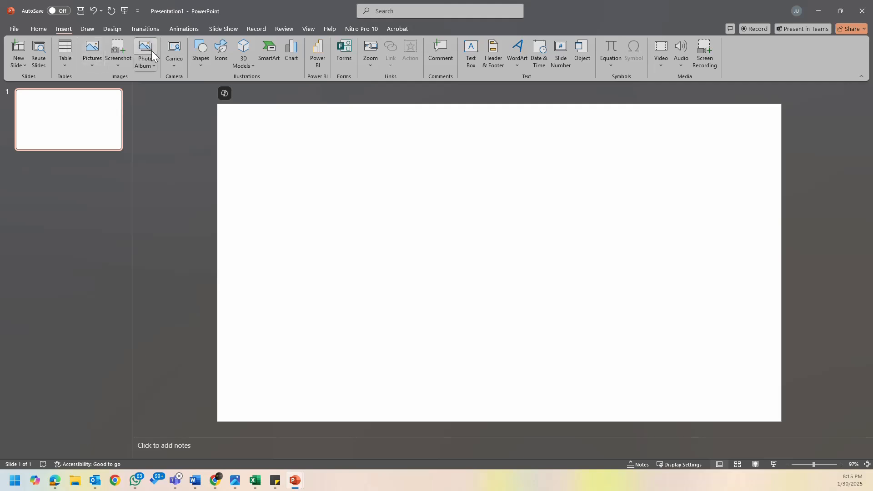
click(205, 62)
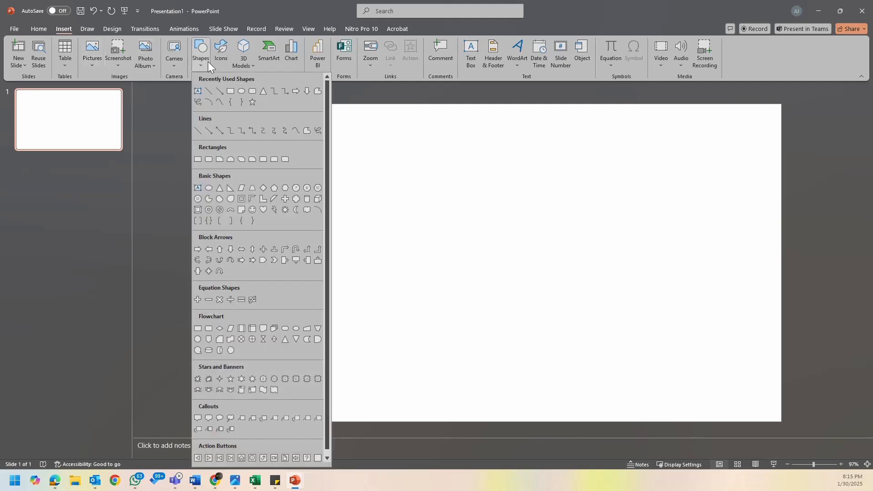
click(233, 94)
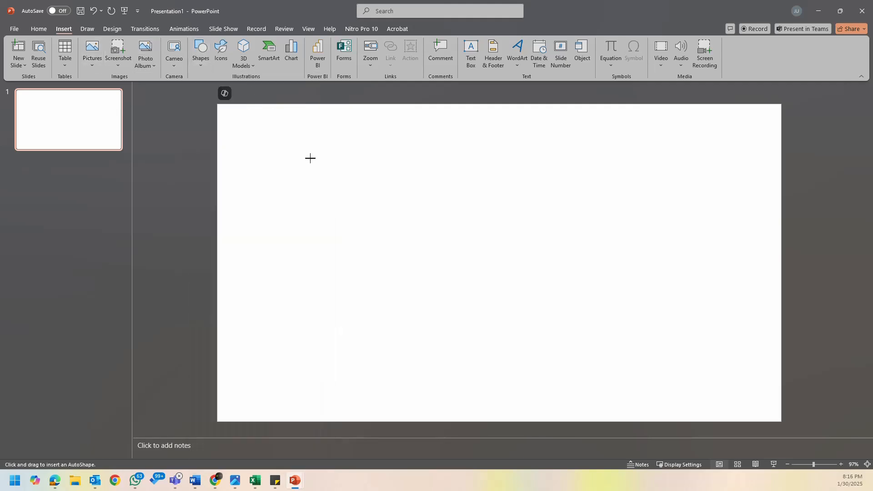
drag(282, 123, 327, 153)
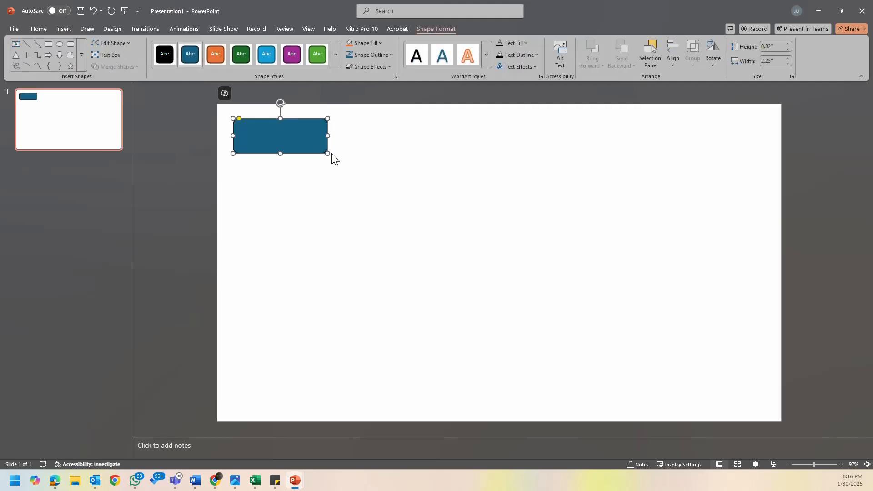
- Set the rounded rectangle to No Fill and make it slightly smaller
click(384, 58)
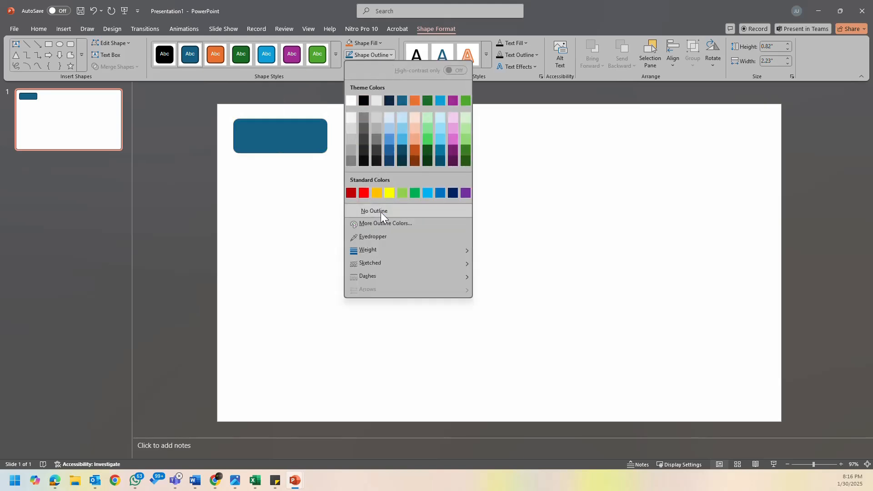
click(380, 212)
click(375, 44)
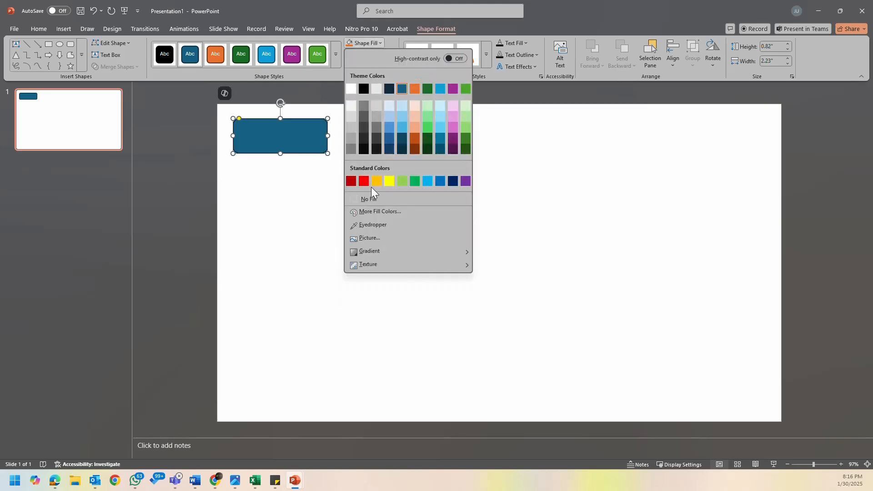
click(377, 200)
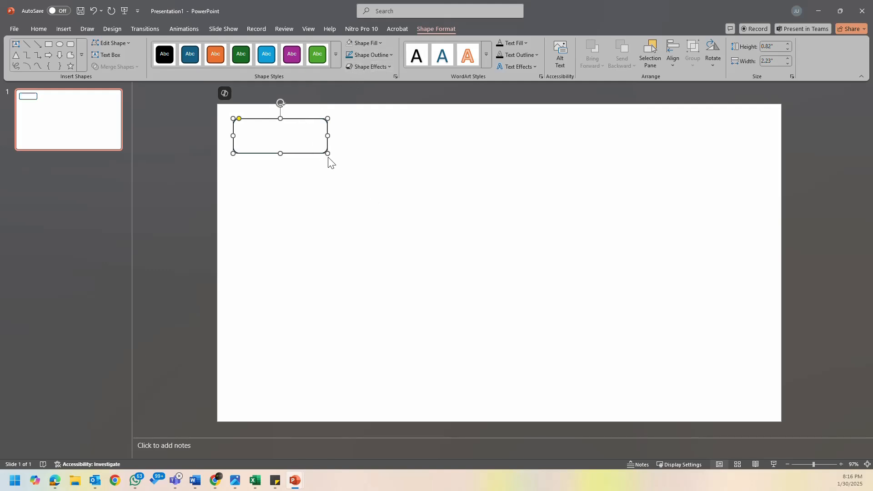
drag(326, 151, 315, 144)
- Duplicate the rounded rectangle and arrange the copies beside it as a row of three boxes along the slide's upper edge
click(289, 135)
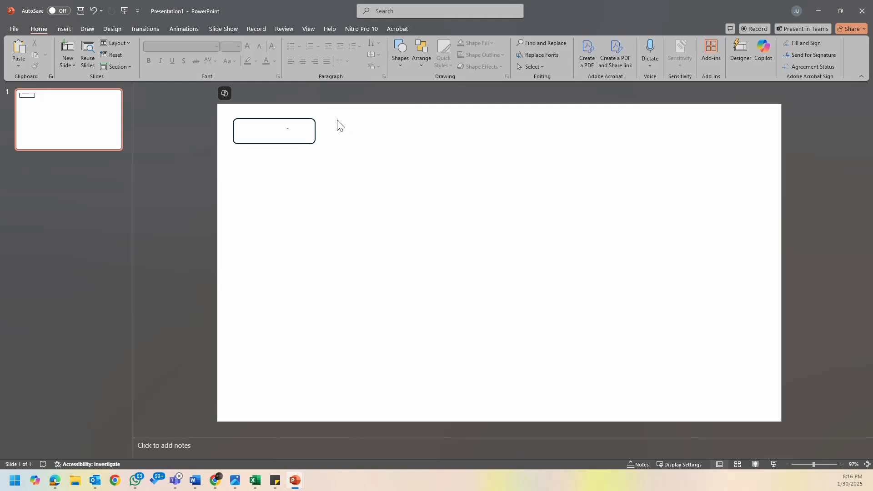
drag(337, 120, 428, 154)
click(312, 144)
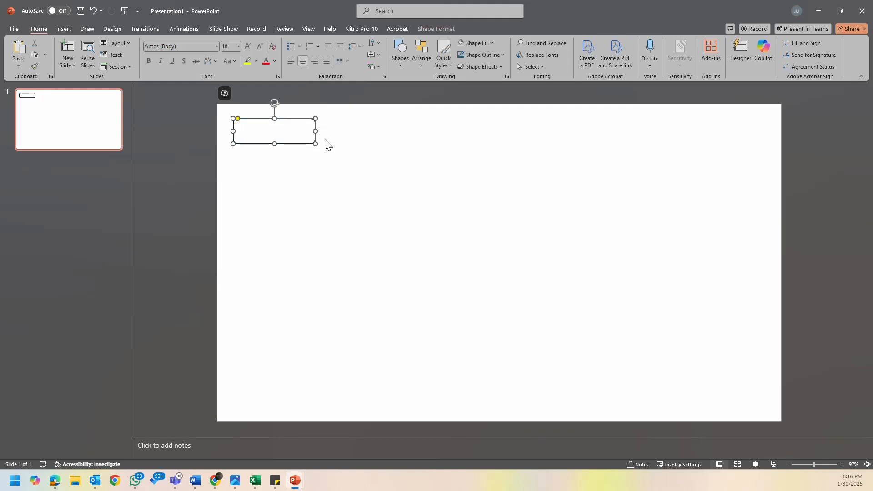
drag(309, 129, 495, 150)
key(ctrl+d)
drag(401, 158, 391, 147)
- Align the third box with the row and add two more copies to make five boxes
click(481, 140)
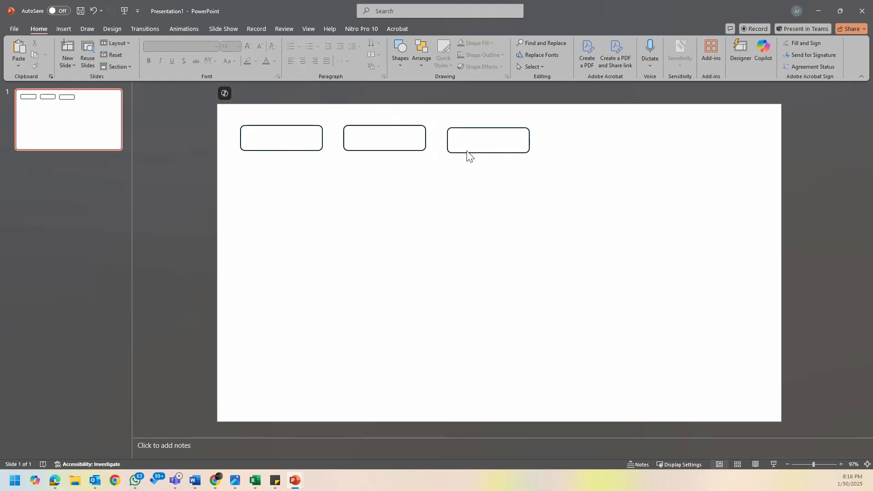
click(486, 153)
click(485, 152)
drag(491, 155, 606, 151)
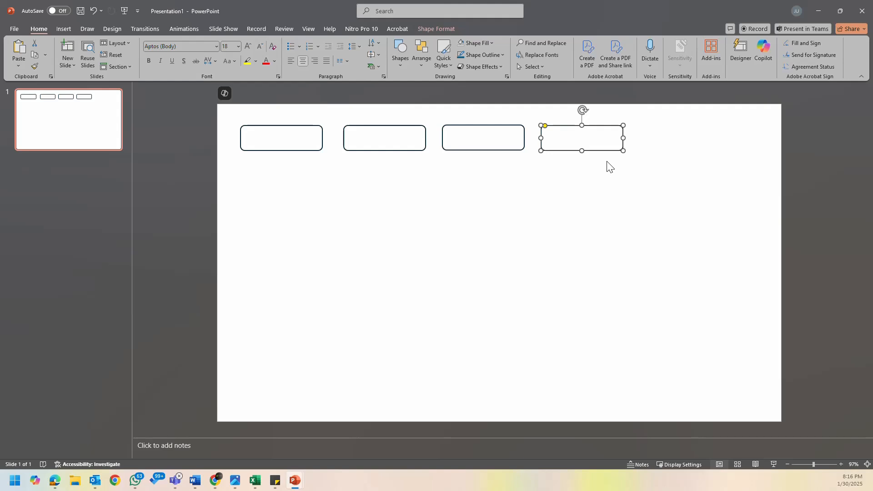
key(ctrl+d)
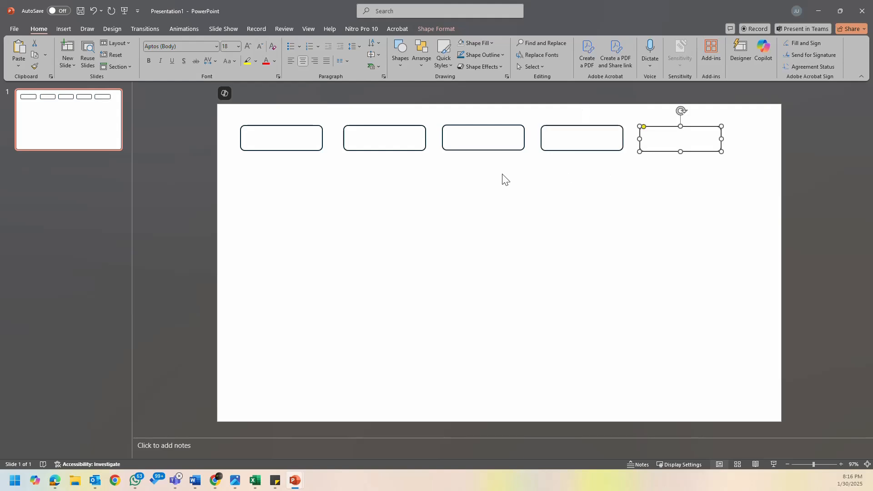
- Bring up the Sticky Notes list of employee metrics over the slide for reference
click(504, 180)
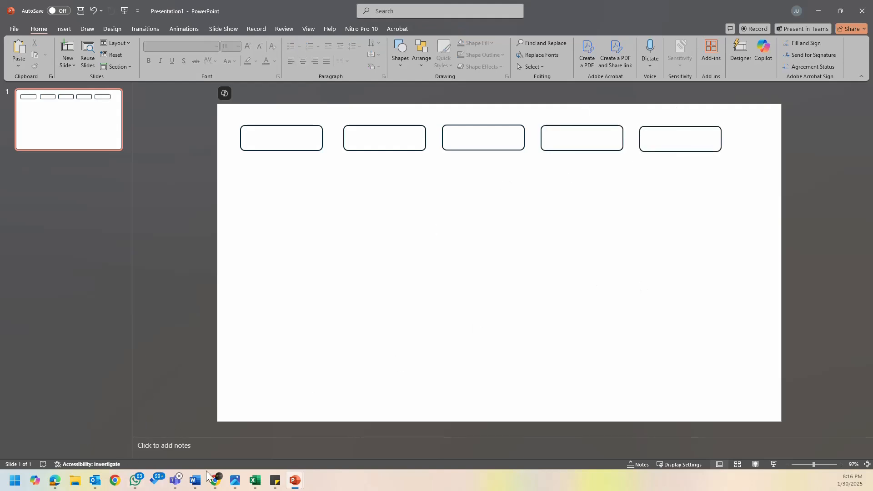
mouse_move(254, 485)
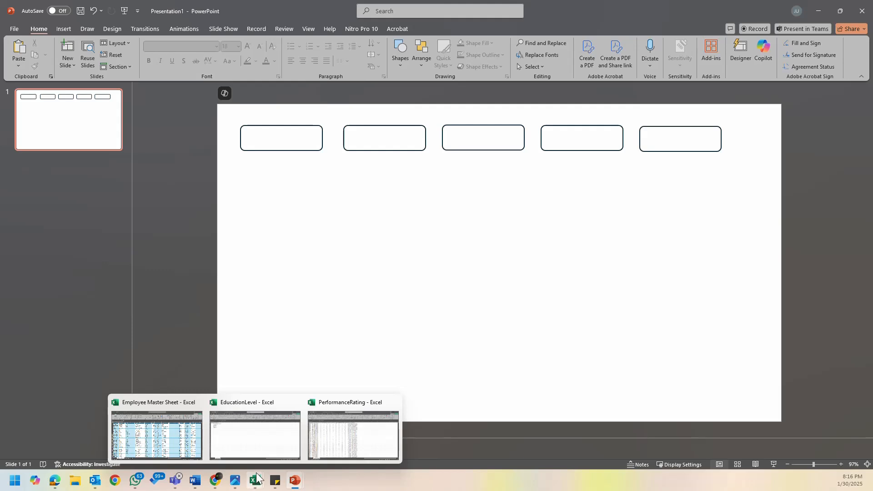
click(276, 481)
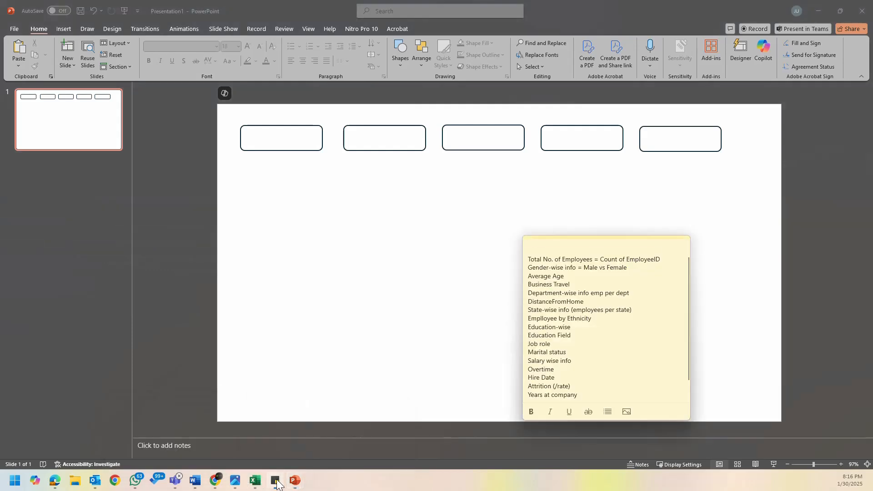
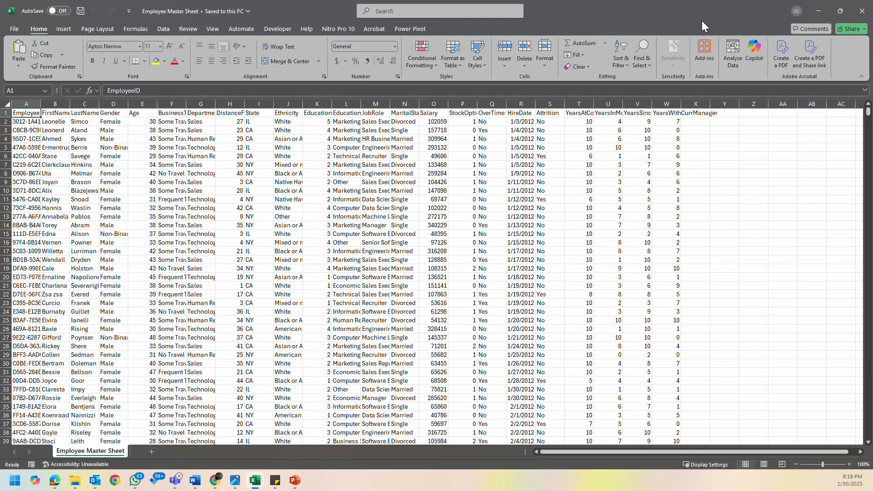
- Close the unformatted Employee Master Sheet workbook, and view and close the HR DASHBOARD example workbook
click(862, 11)
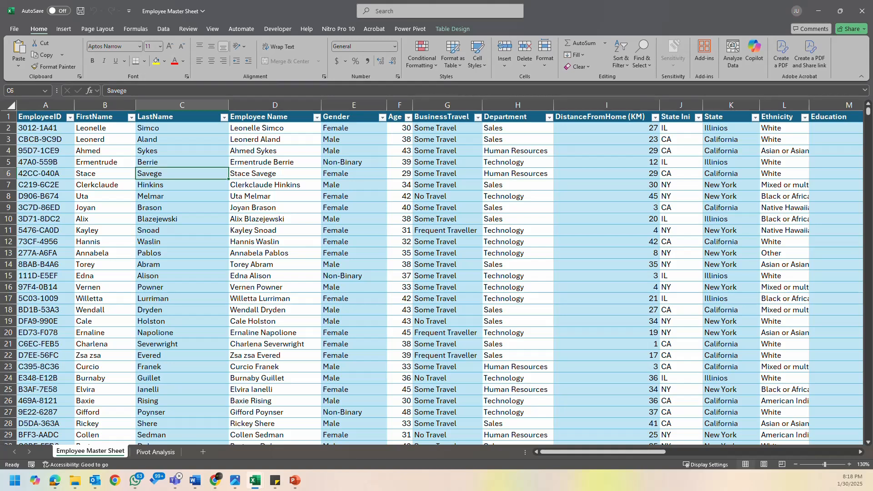
key(alt+Tab)
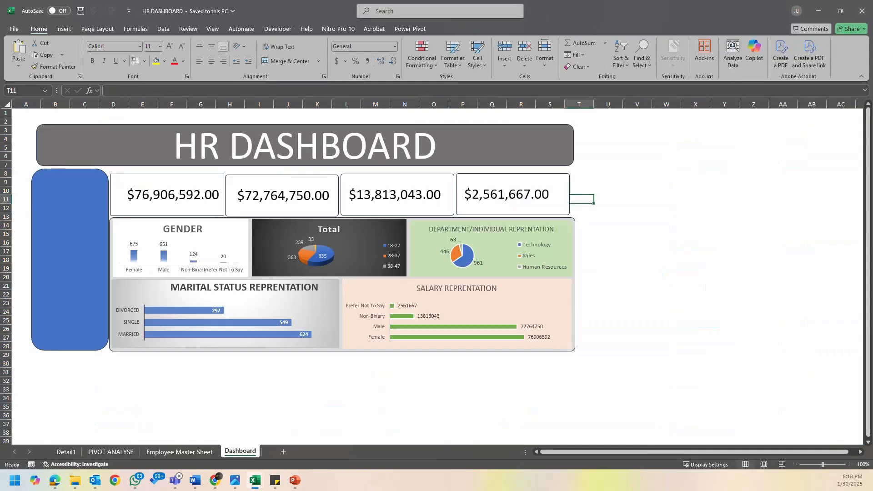
click(864, 10)
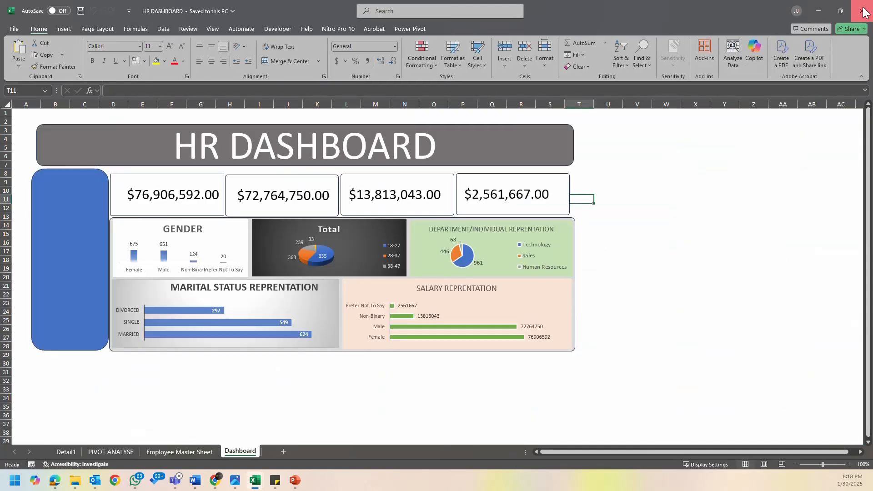
key(alt+Tab)
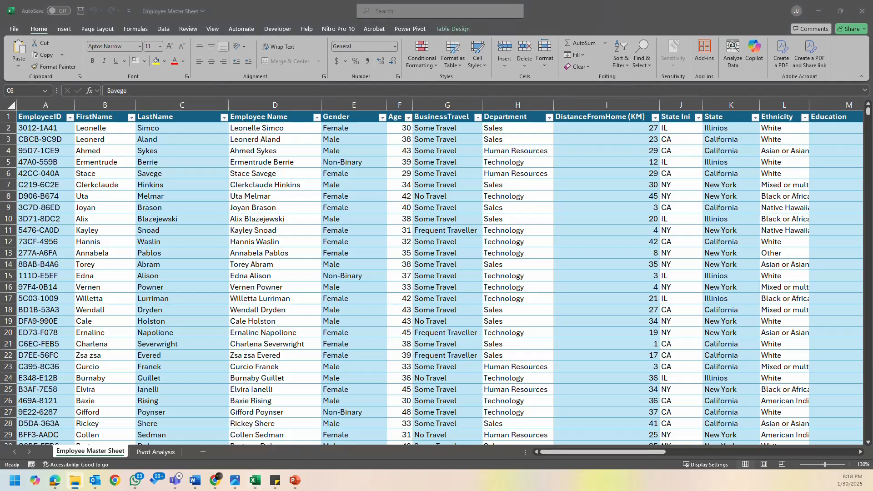
- Bring up the Employee master sheet final work workbook without updating its external links and show its Dashboard sheet
key(alt+Tab)
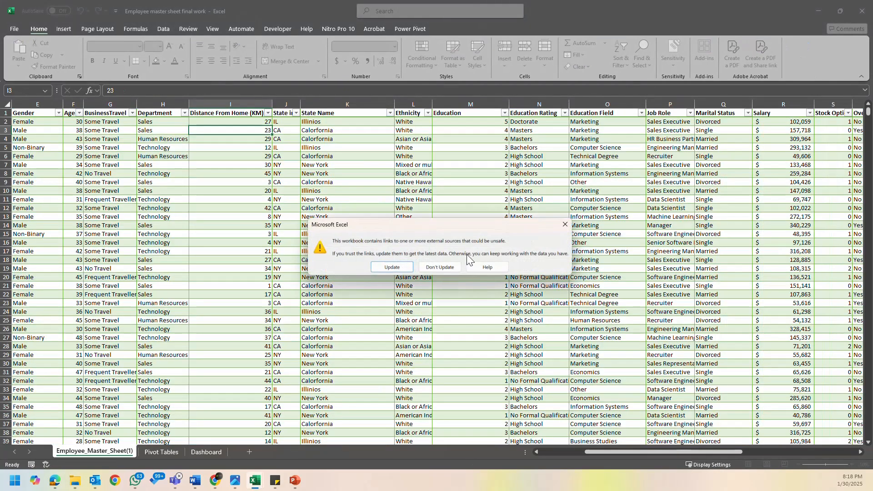
click(441, 268)
click(223, 452)
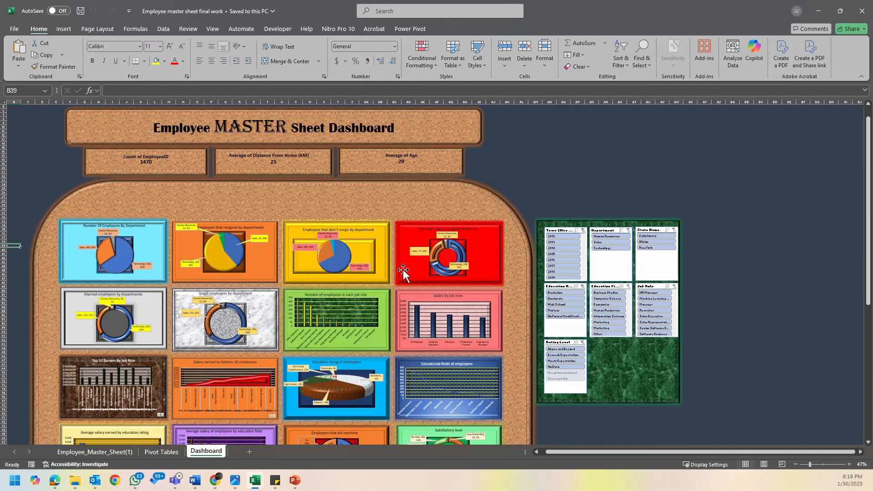
- Look over the whole Employee Master Sheet Dashboard example, from its header down to the last row of charts
scroll(407, 266, down, 4)
scroll(409, 266, down, 10)
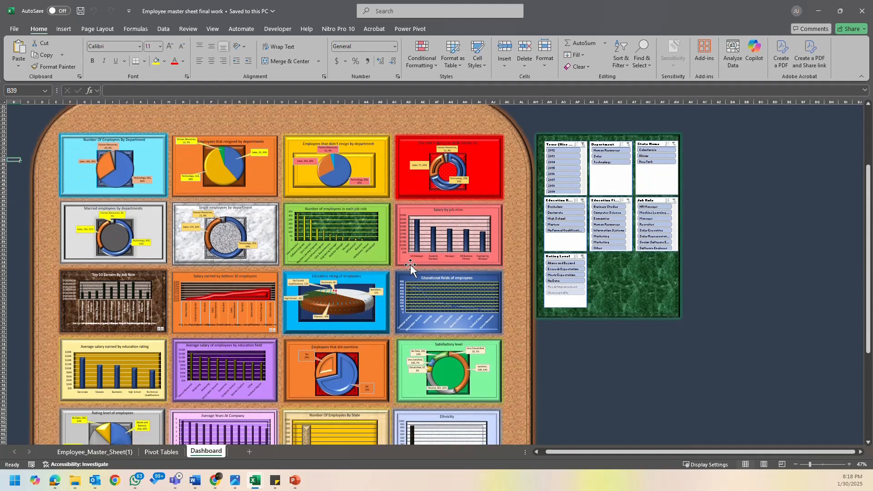
scroll(422, 275, down, 7)
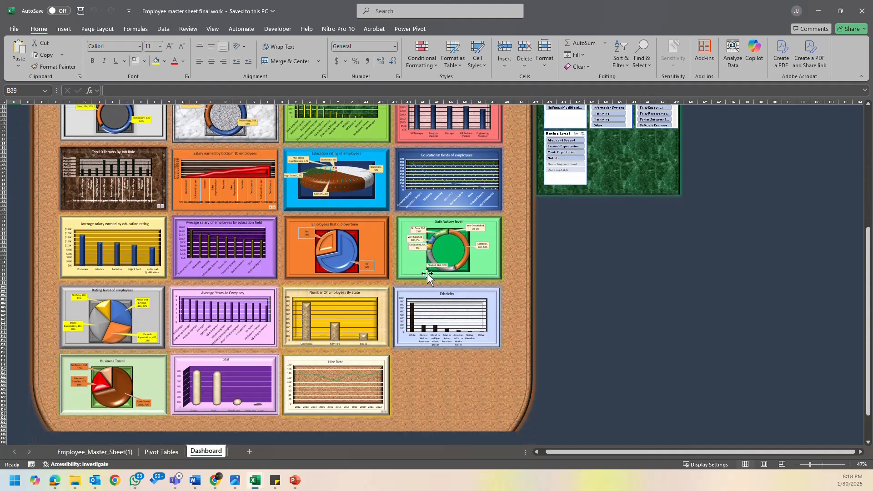
scroll(464, 230, up, 9)
scroll(464, 230, up, 5)
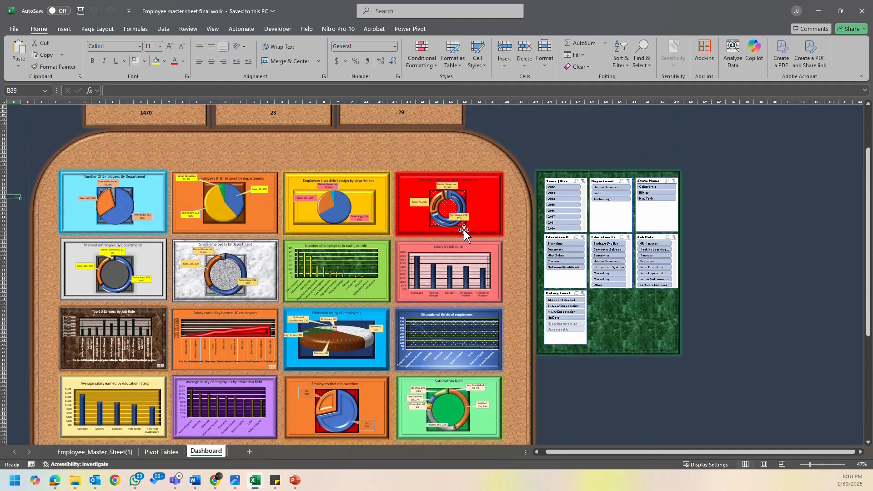
ctrl+scroll(264, 186, up, 5)
ctrl+scroll(266, 188, down, 3)
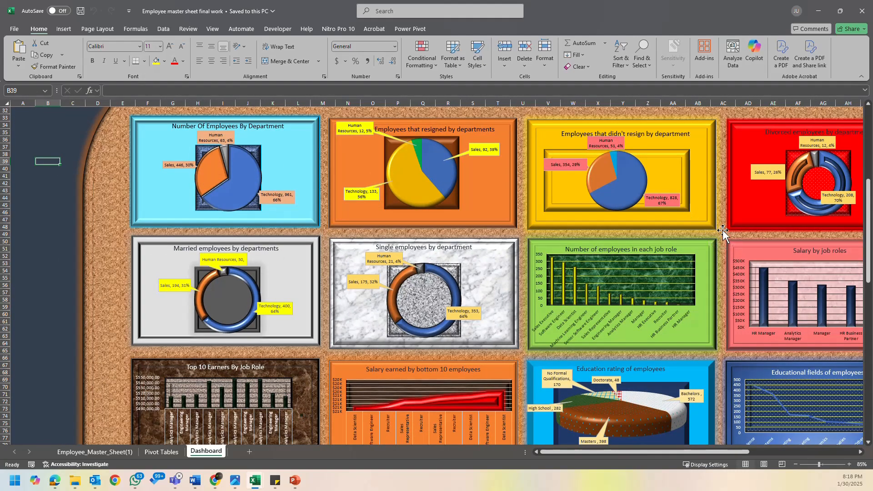
ctrl+scroll(722, 230, down, 2)
scroll(547, 242, down, 7)
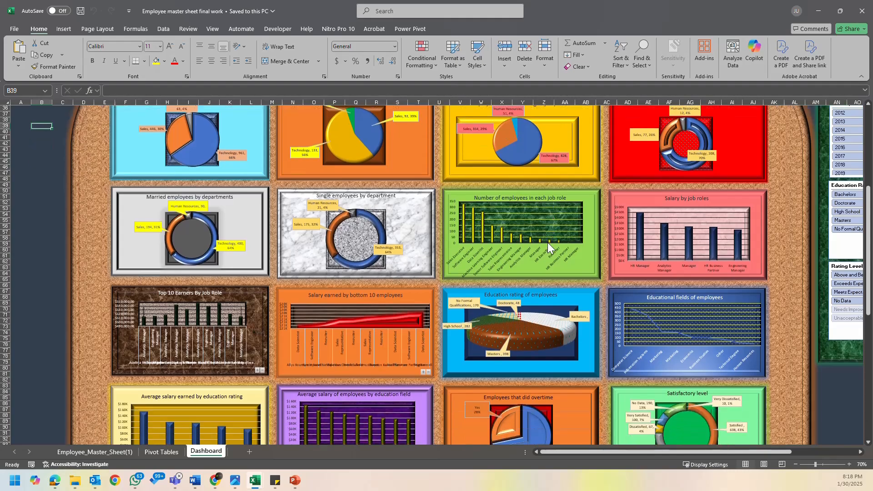
scroll(547, 242, down, 12)
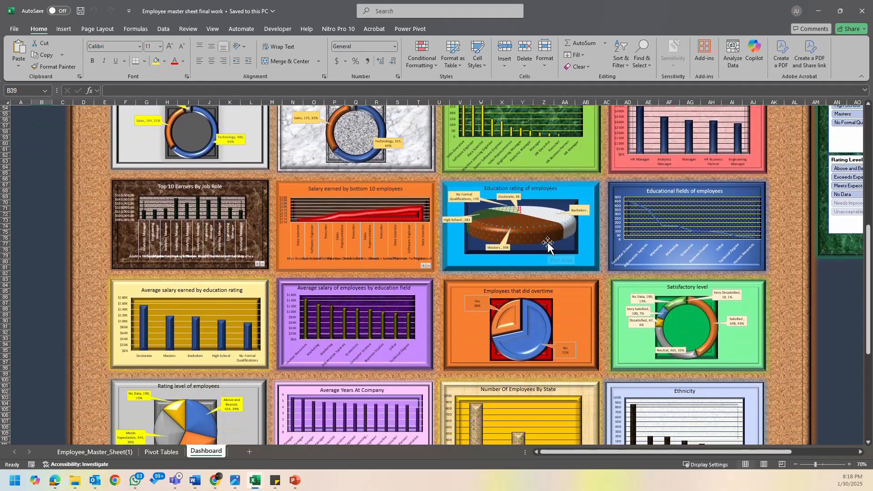
scroll(548, 242, up, 18)
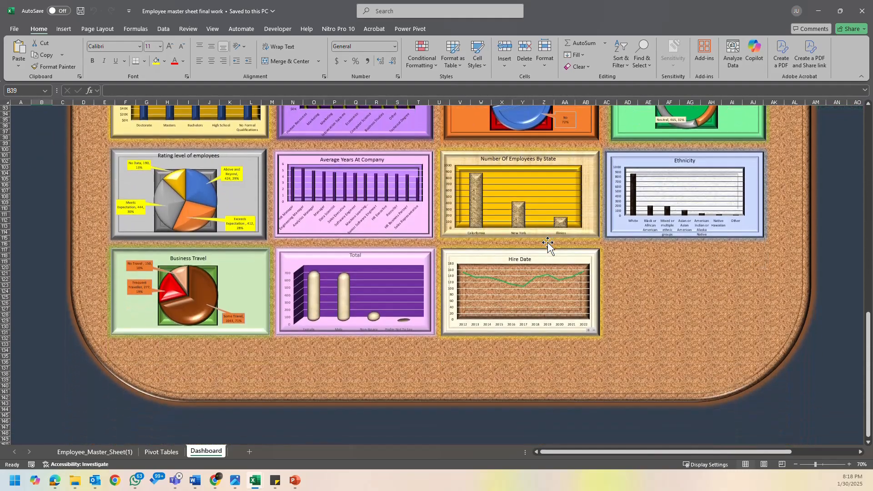
scroll(547, 242, up, 11)
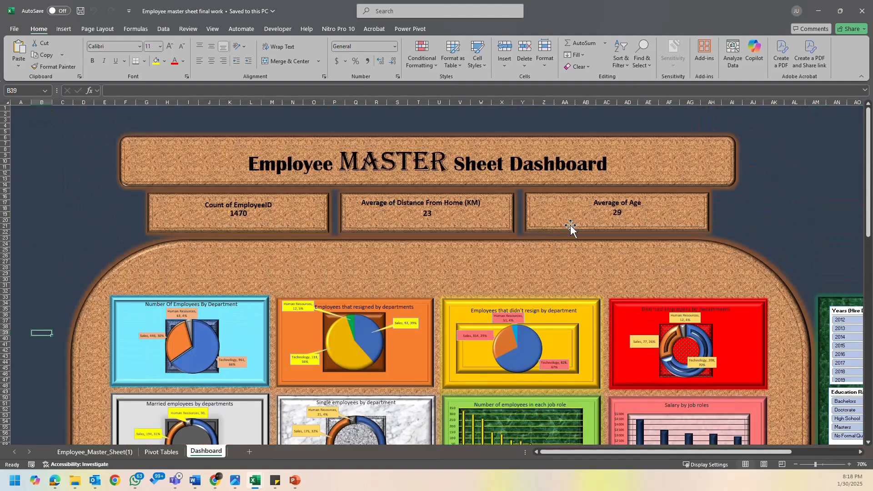
- Examine the slicer panel beside the example dashboard's charts, including the Years, Department, State Name and Rating Level slicers
drag(798, 208, 748, 220)
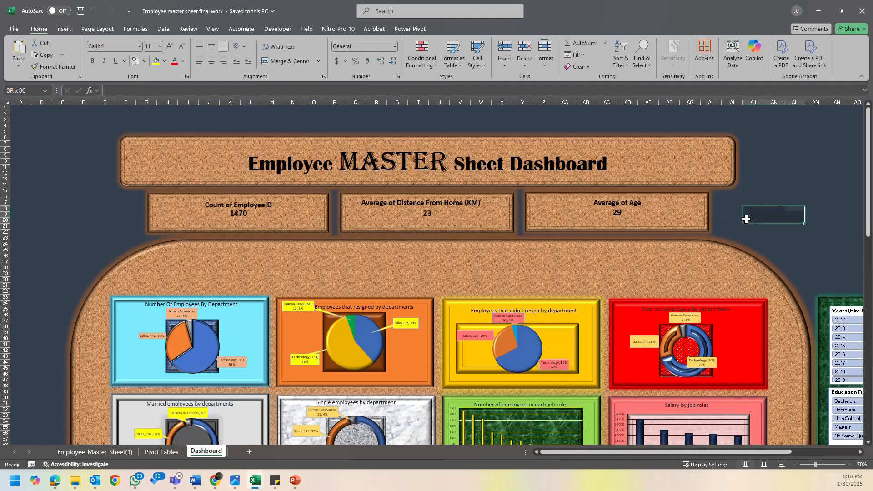
drag(713, 452, 806, 452)
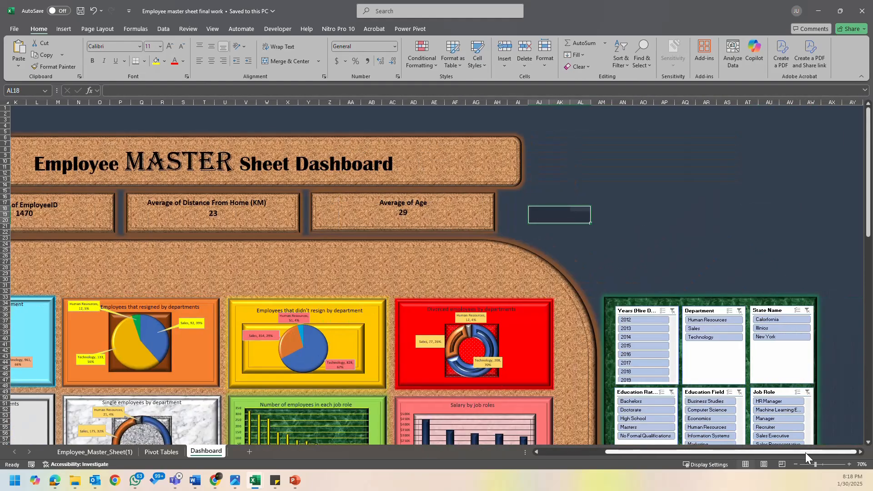
scroll(717, 366, down, 11)
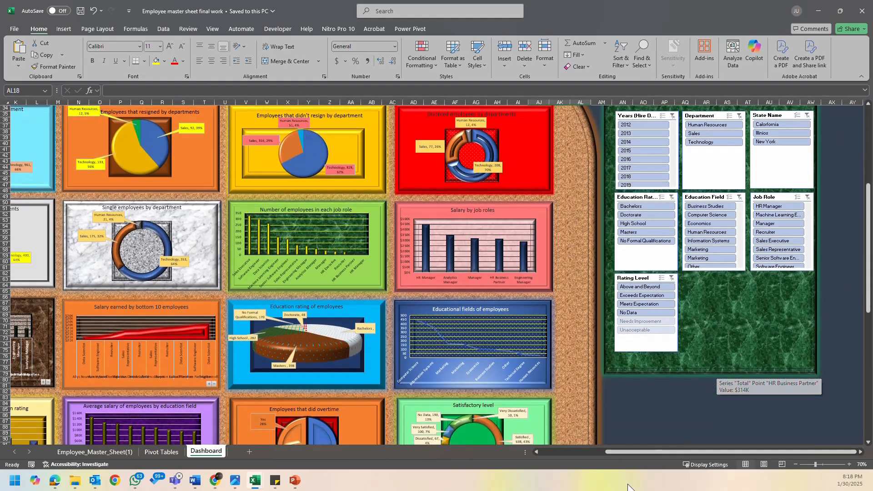
drag(646, 453, 539, 465)
scroll(353, 298, up, 5)
scroll(353, 298, up, 4)
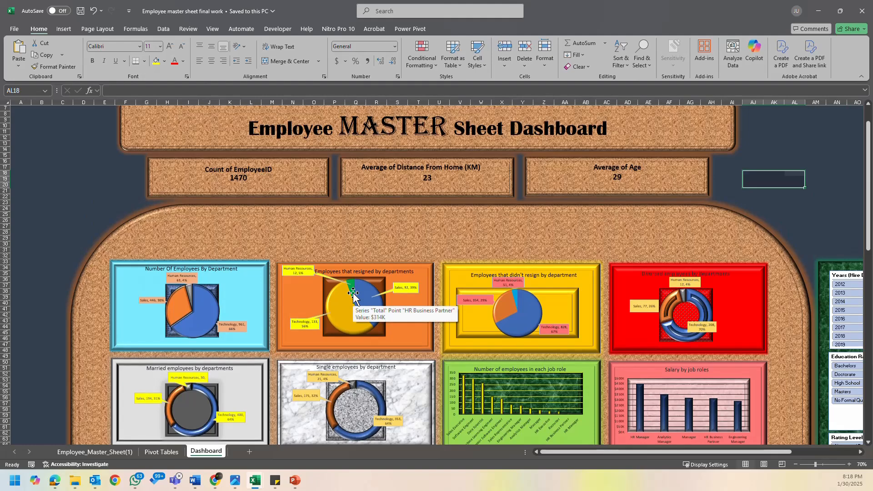
- Examine the example dashboard's title banner and the employee count, distance and age boxes beneath it
scroll(366, 197, down, 1)
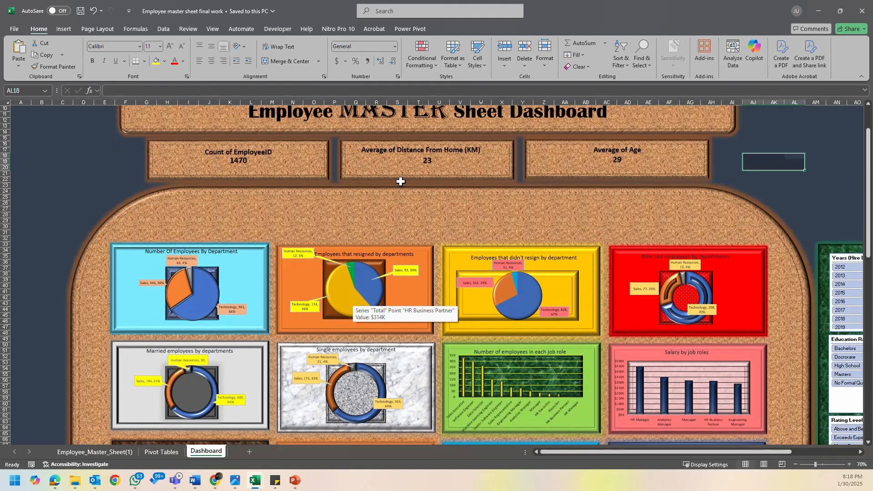
click(420, 168)
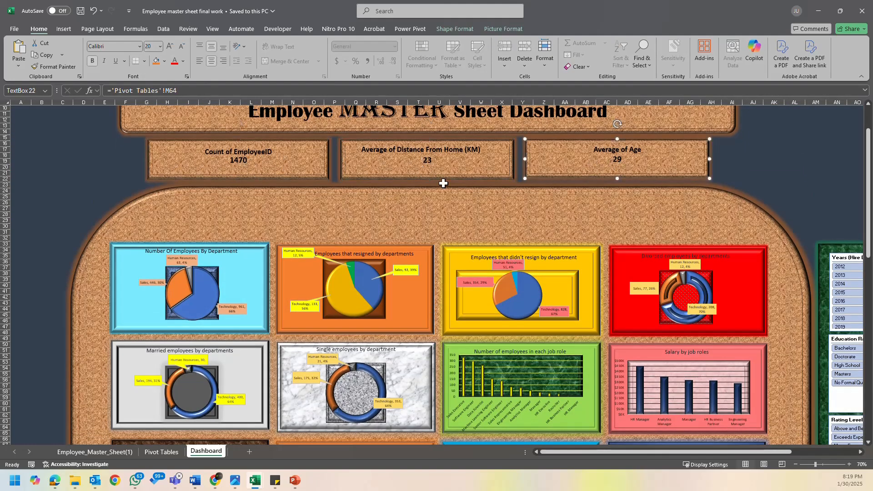
scroll(614, 165, up, 3)
click(513, 165)
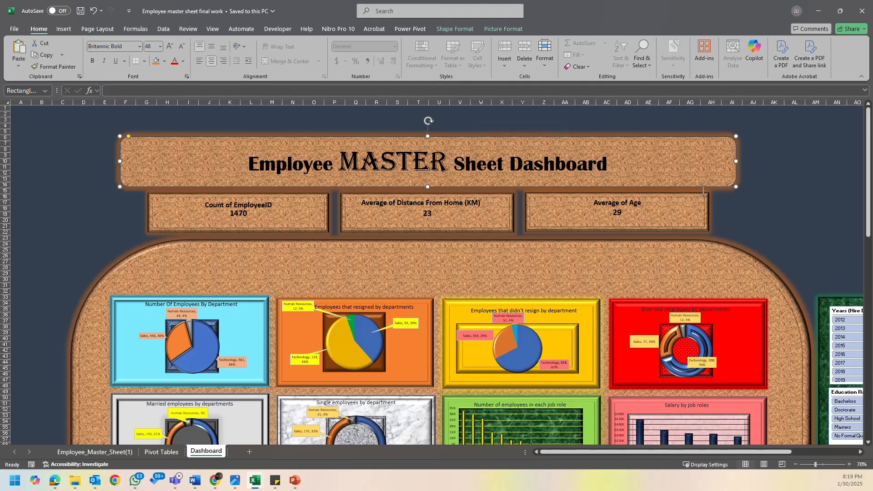
click(732, 191)
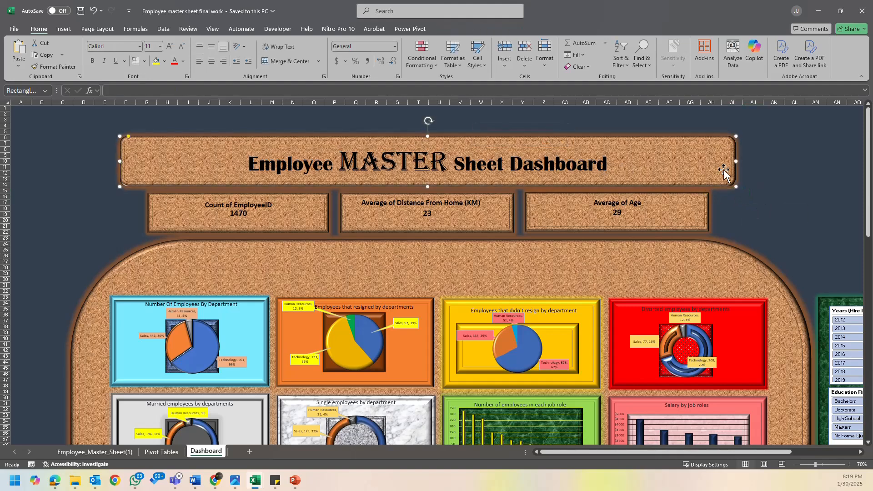
click(728, 220)
- Examine the example dashboard's chart tiles row by row, from Number Of Employees By Department to Hire Date
scroll(364, 248, down, 4)
scroll(347, 245, down, 5)
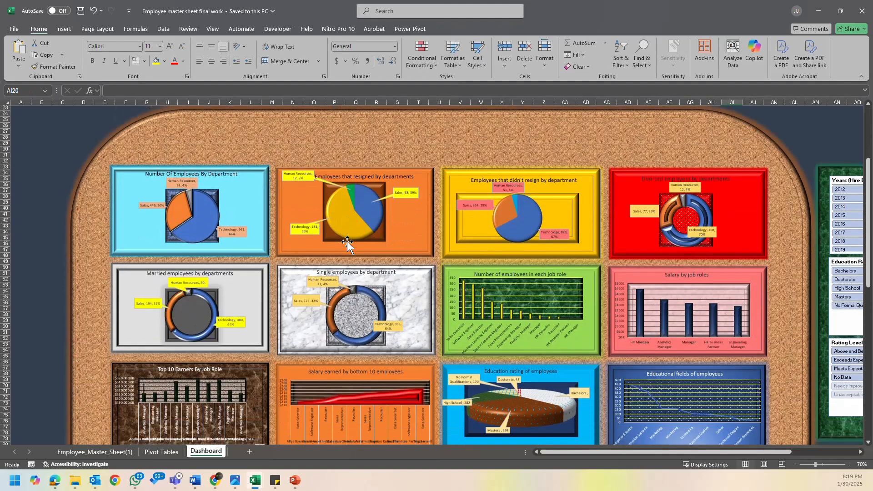
click(265, 219)
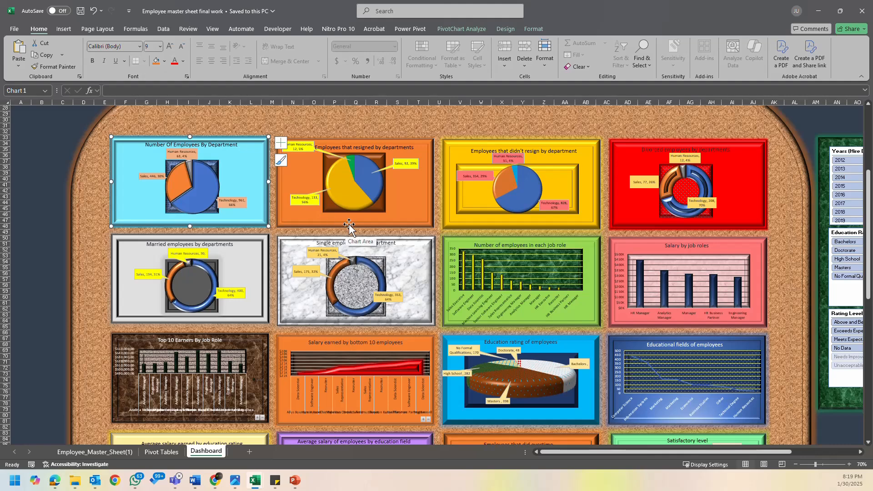
click(364, 220)
click(541, 220)
click(644, 221)
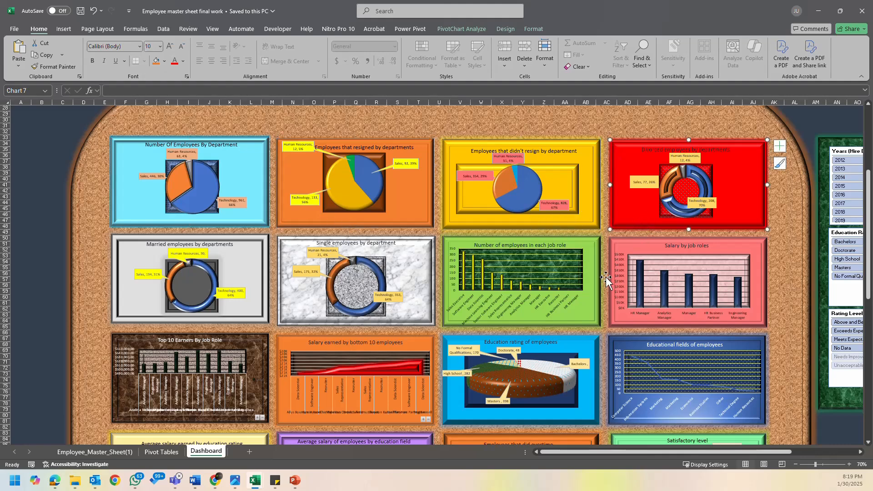
scroll(609, 284, down, 7)
scroll(627, 286, down, 6)
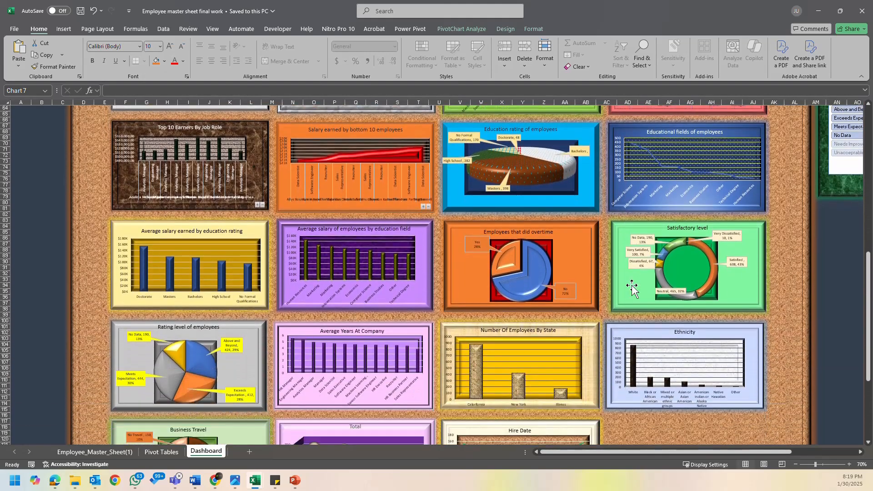
scroll(485, 325, down, 5)
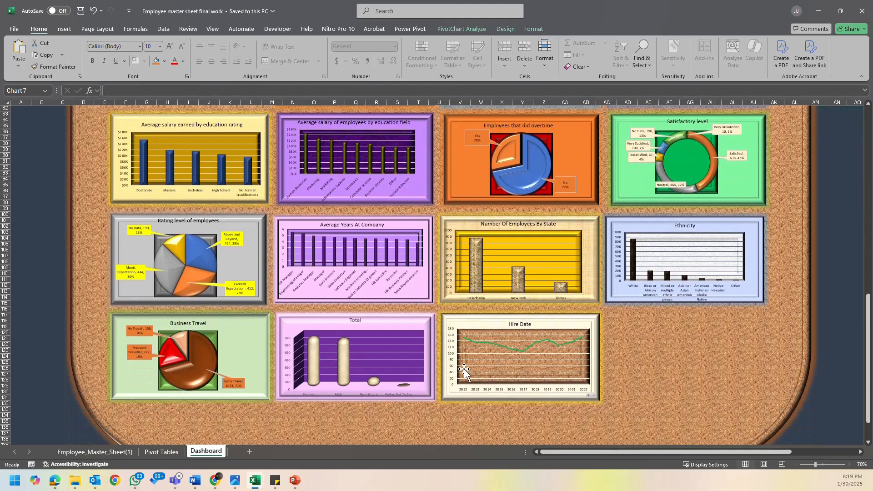
click(640, 325)
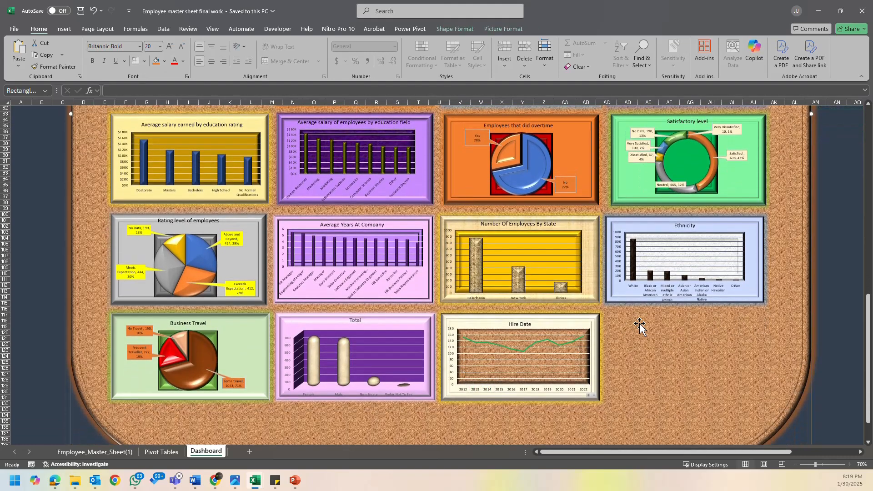
- Return to the example dashboard's header and close the Employee master sheet final work workbook
scroll(646, 324, up, 7)
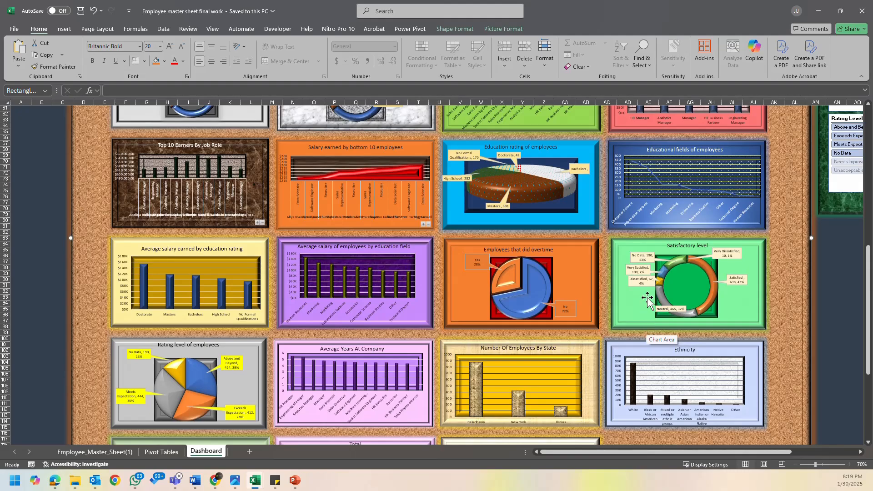
scroll(646, 318, up, 6)
scroll(647, 289, up, 14)
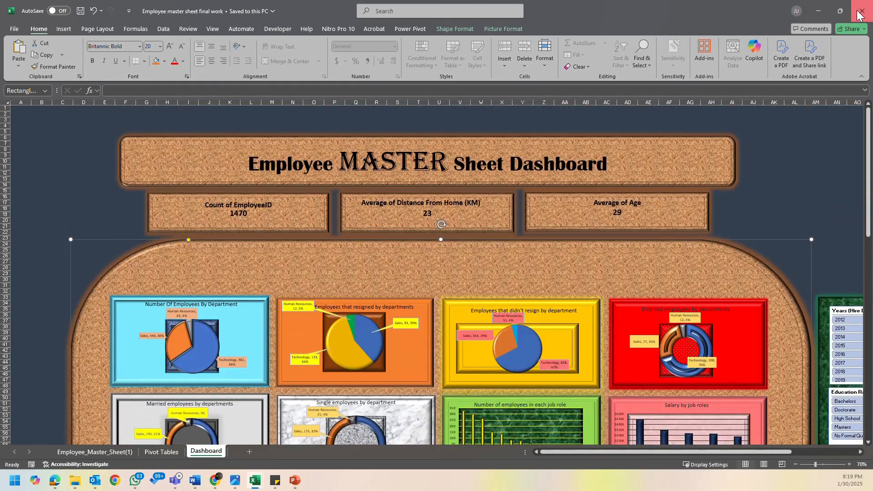
click(861, 10)
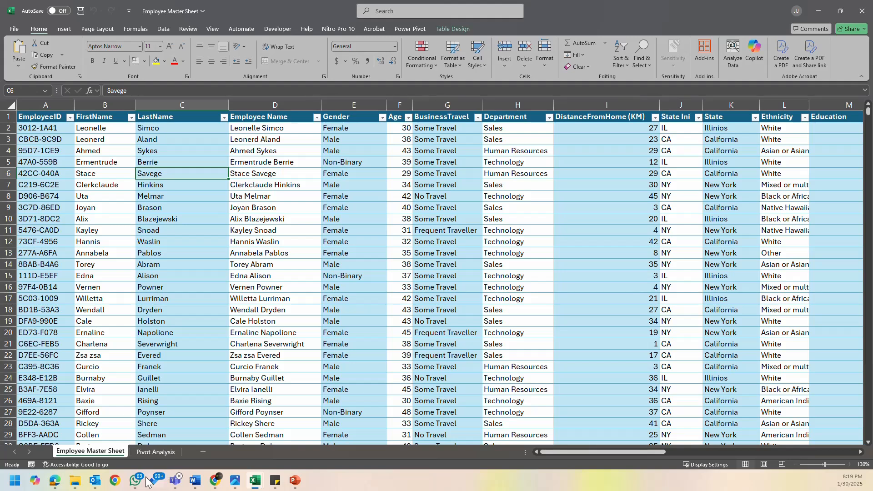
- Review the formatted Employee Master Sheet table and the gender pivot table on the Pivot Analysis sheet
click(91, 250)
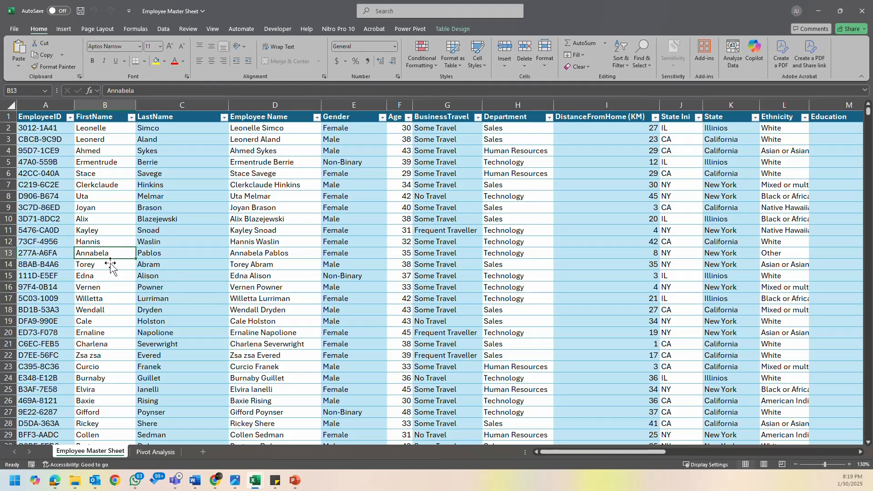
click(102, 120)
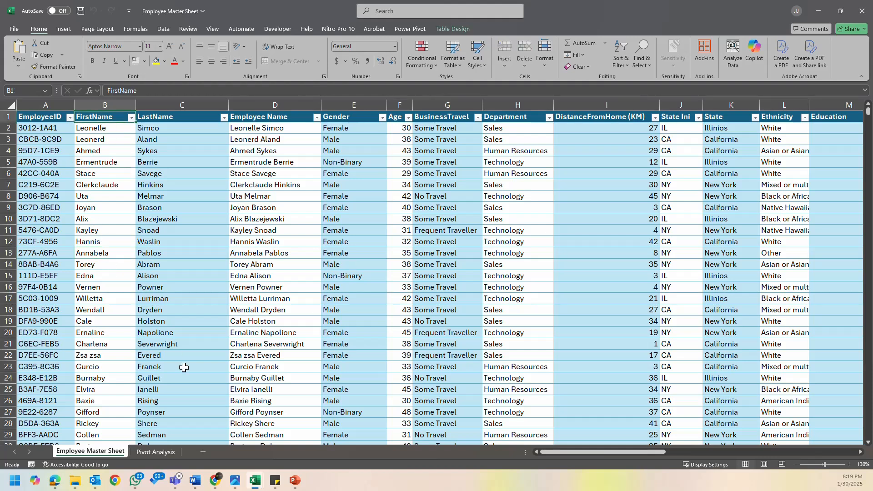
click(155, 452)
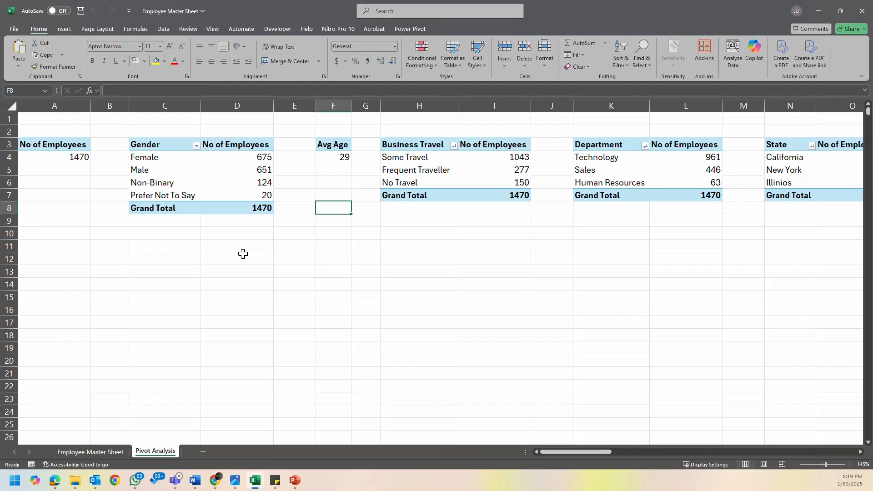
click(221, 182)
click(305, 207)
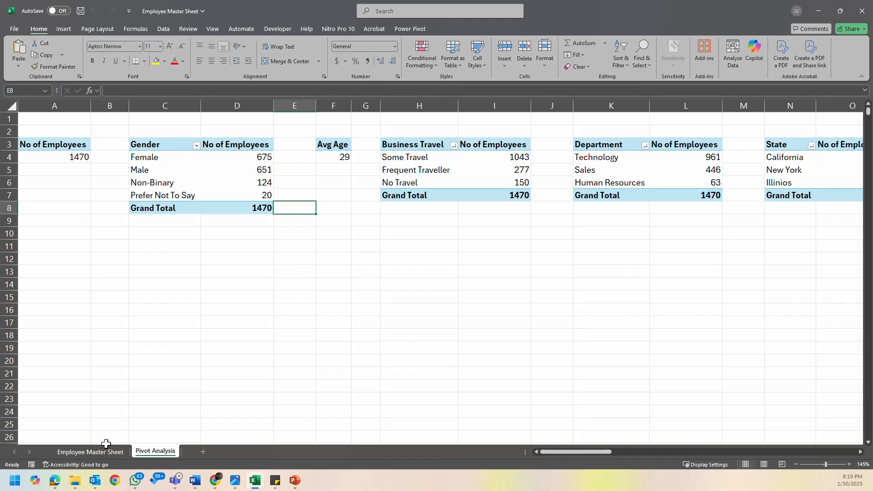
- Review the Employee Master Sheet's columns against the Pivot Analysis sheet
click(90, 451)
click(432, 146)
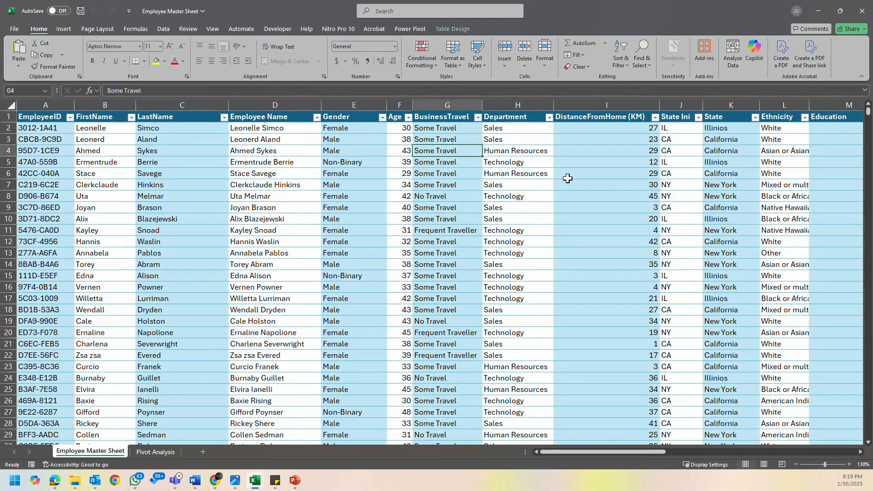
drag(643, 452, 495, 471)
click(159, 452)
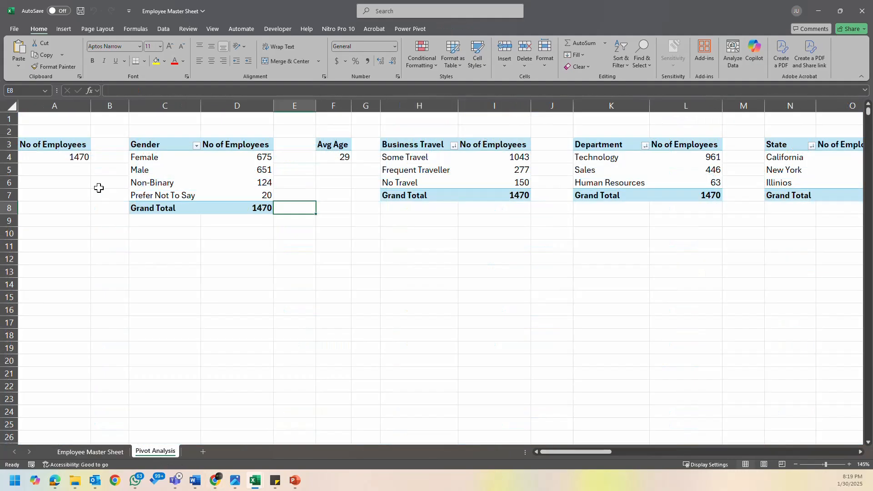
- Examine the Attrition column of the Employee Master Sheet and the values available in its filter
click(95, 452)
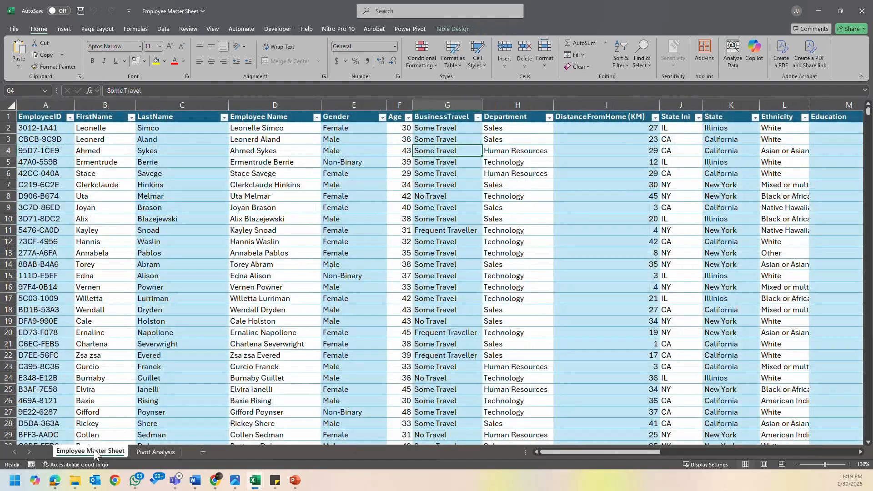
drag(556, 453, 685, 450)
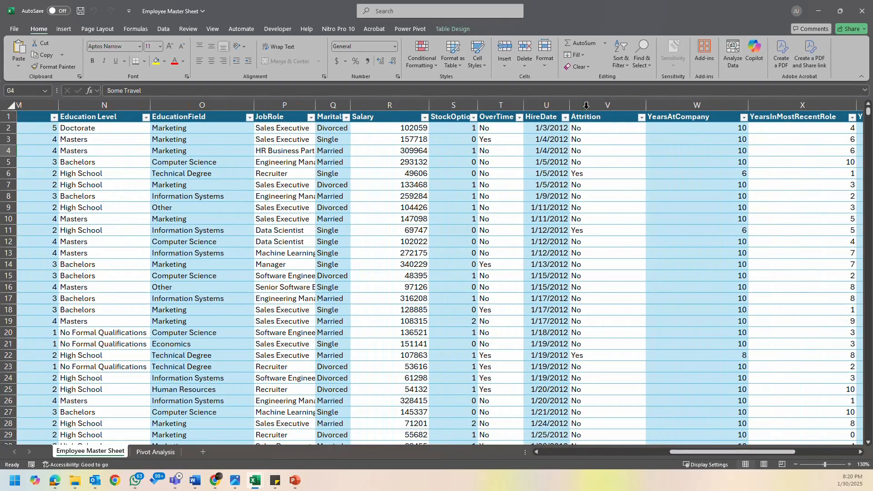
click(641, 117)
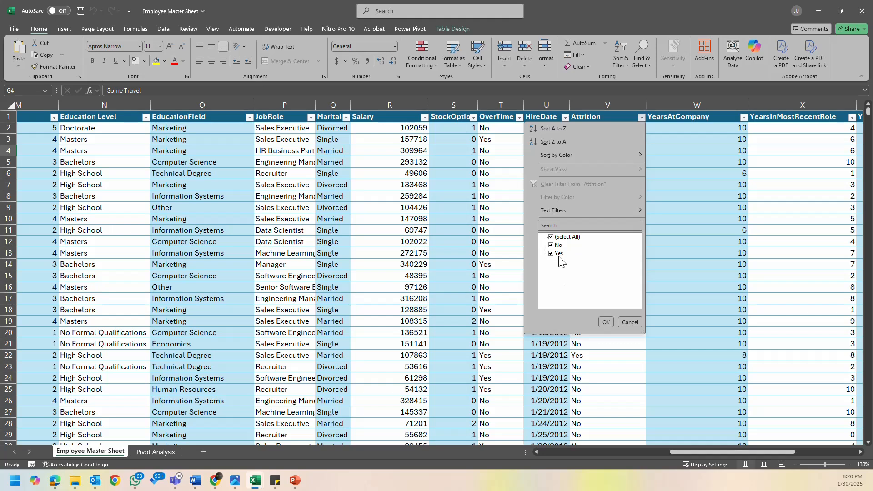
click(629, 323)
click(611, 251)
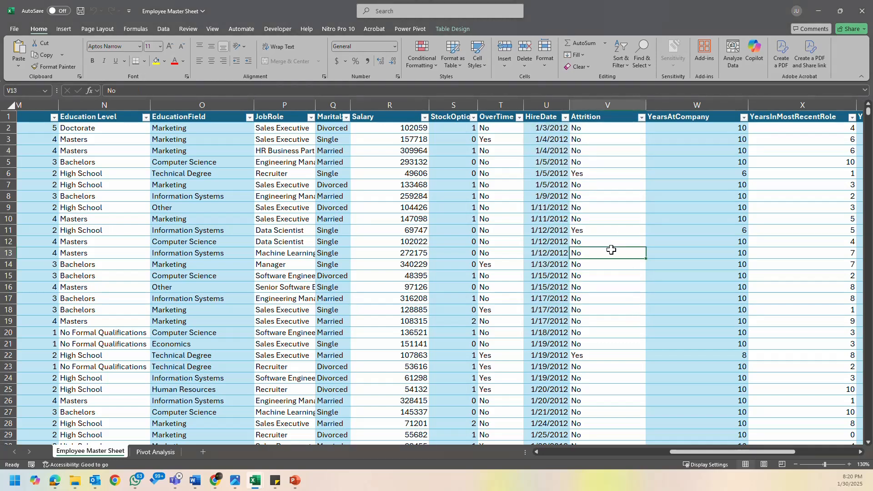
click(614, 165)
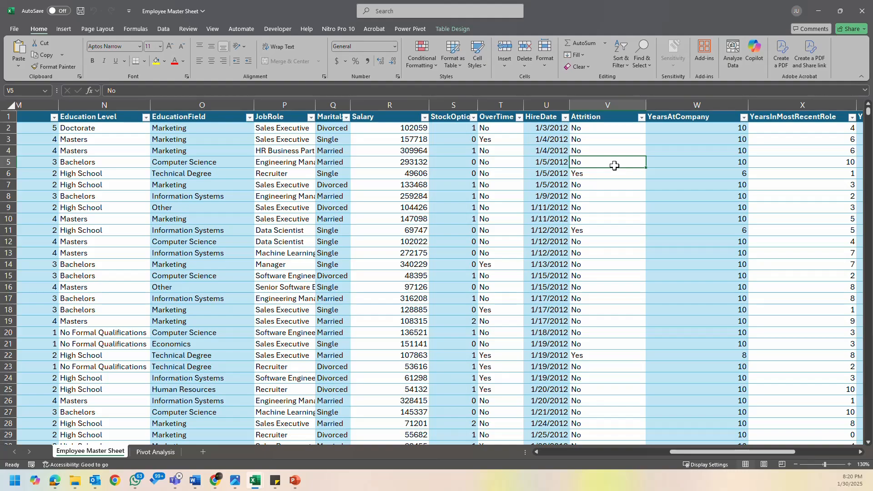
drag(692, 452, 149, 450)
- Duplicate the No of Employees pivot table on the Pivot Analysis sheet from A3:A4 to A7
click(145, 451)
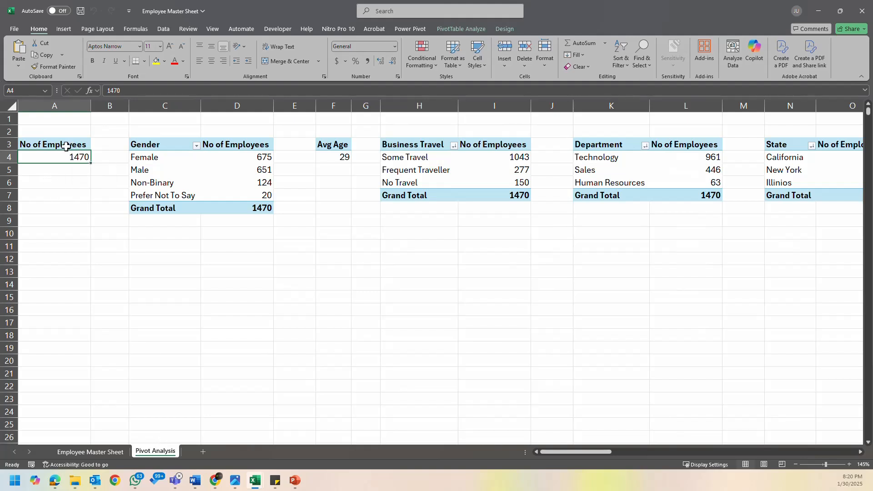
mouse_move(64, 146)
mouse_down()
mouse_move(75, 163)
mouse_move(74, 155)
mouse_up()
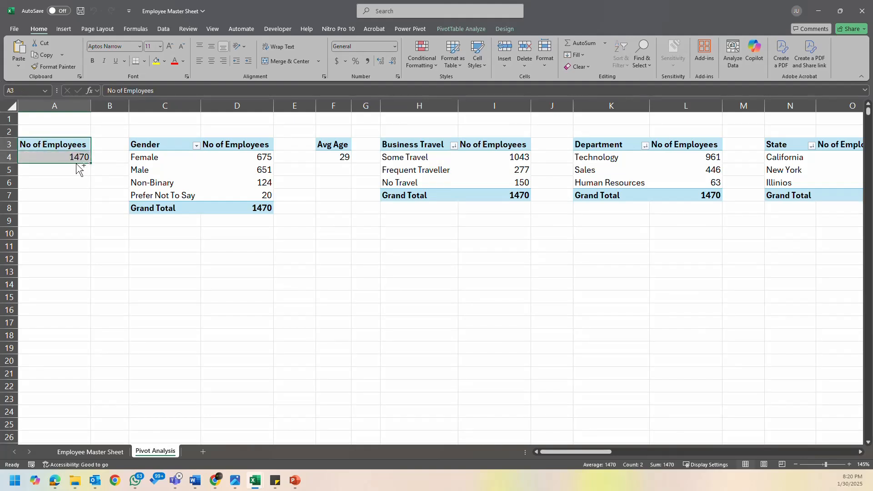
key(ctrl+c)
click(57, 194)
click(55, 182)
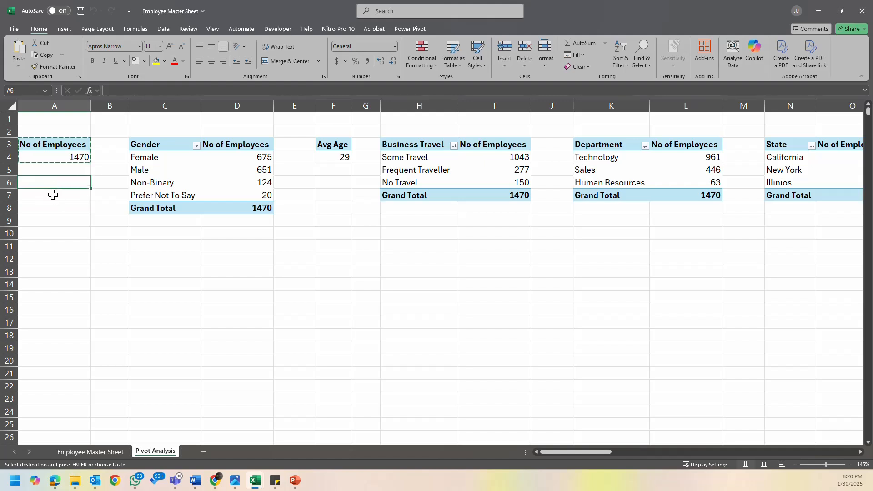
click(53, 195)
key(ctrl+v)
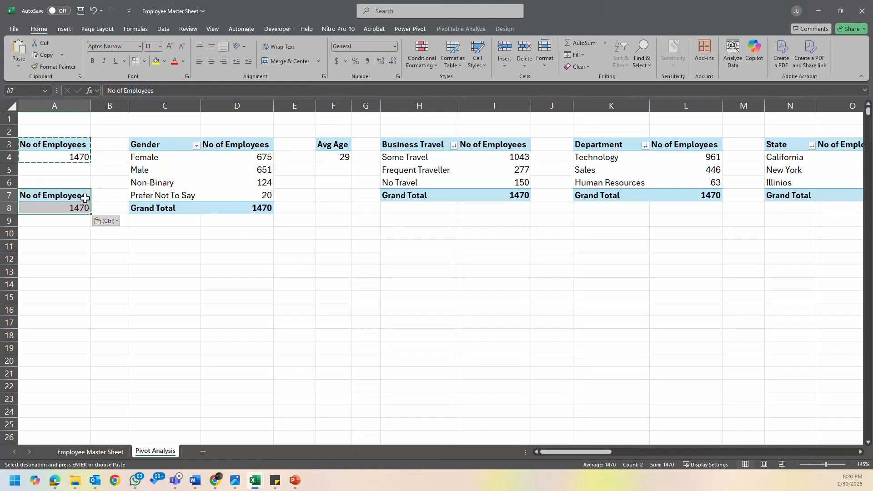
- Show the PivotTable field list for the copied No of Employees pivot table at A7
click(80, 196)
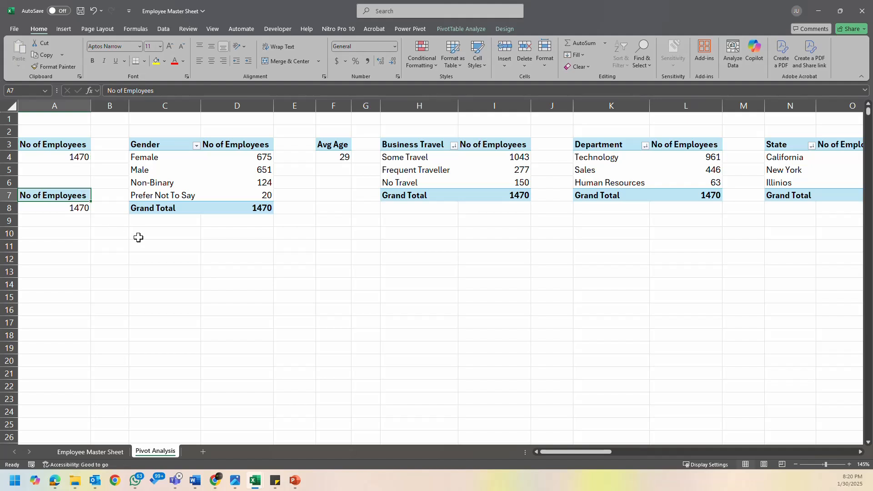
right_click(78, 198)
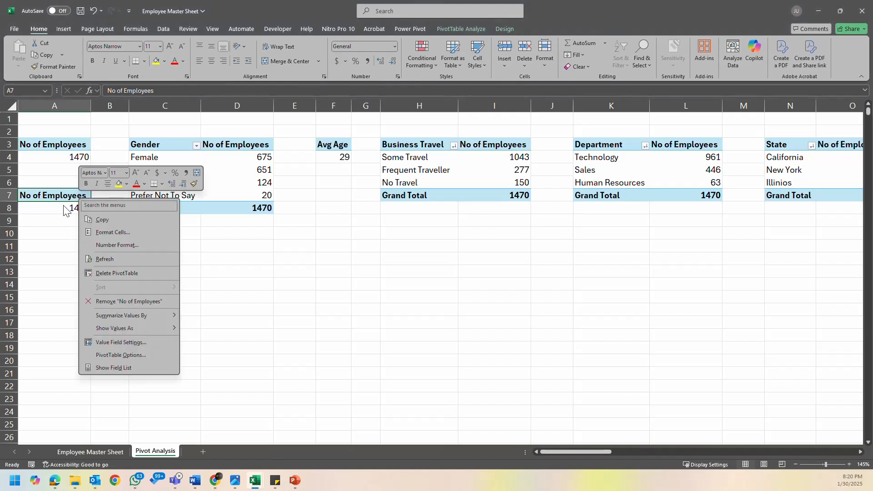
click(141, 367)
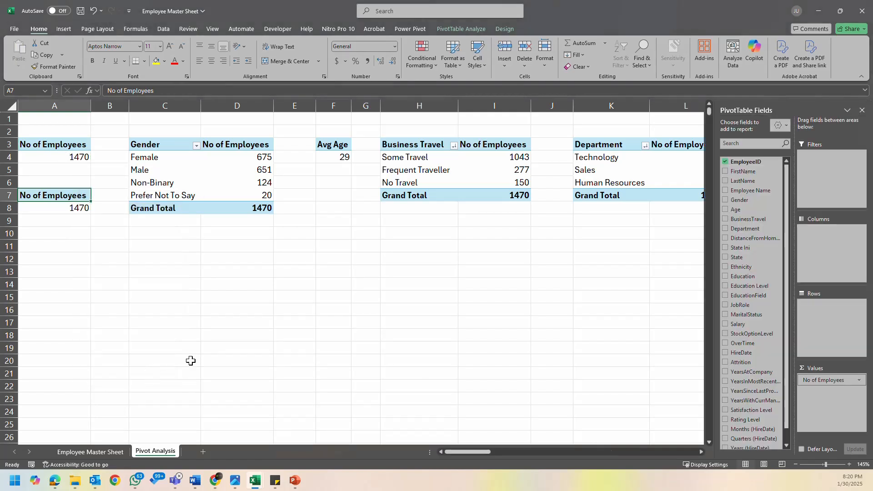
- Try Attrition as a report filter on the lower No of Employees pivot table and remove it again
scroll(741, 244, down, 1)
scroll(740, 244, up, 1)
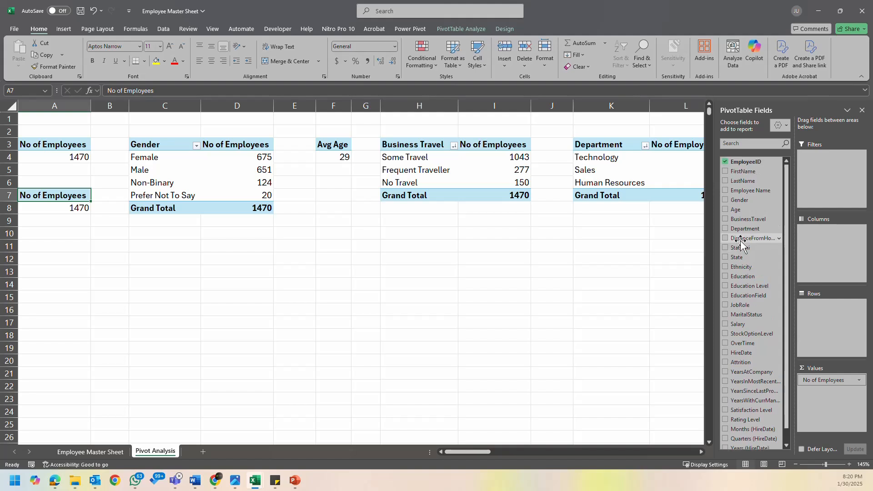
scroll(767, 323, down, 1)
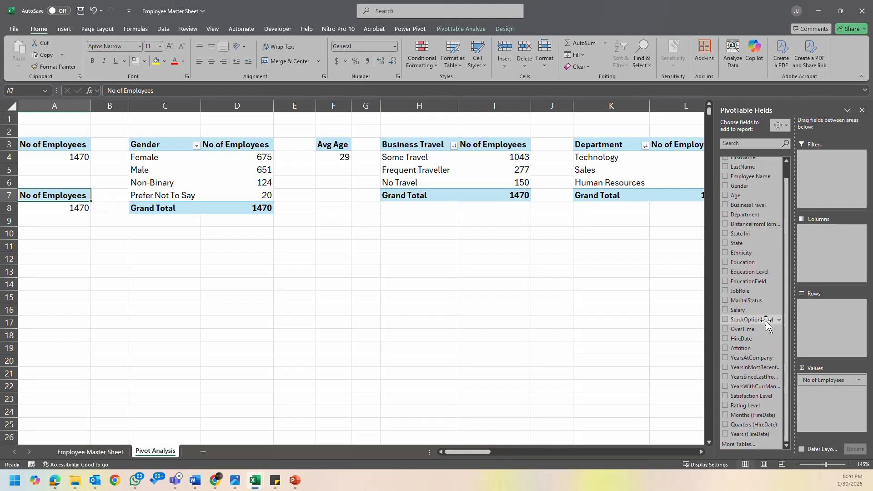
scroll(768, 239, up, 1)
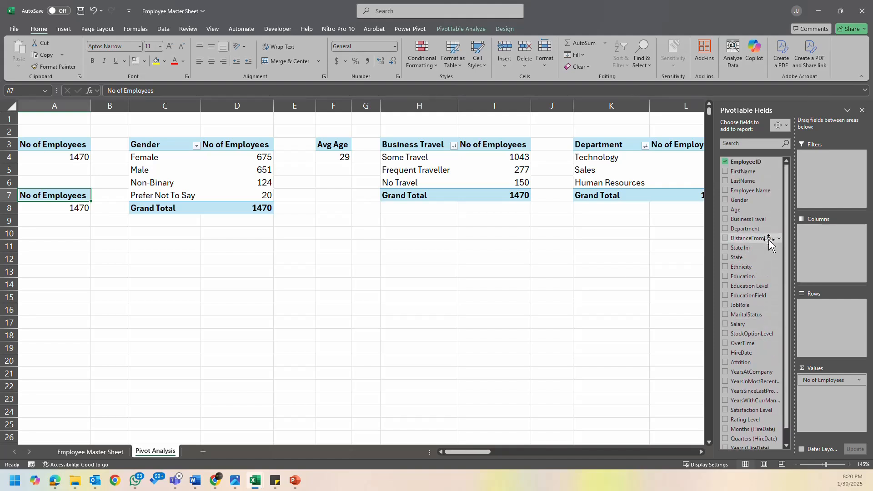
scroll(769, 243, down, 1)
drag(755, 348, 824, 192)
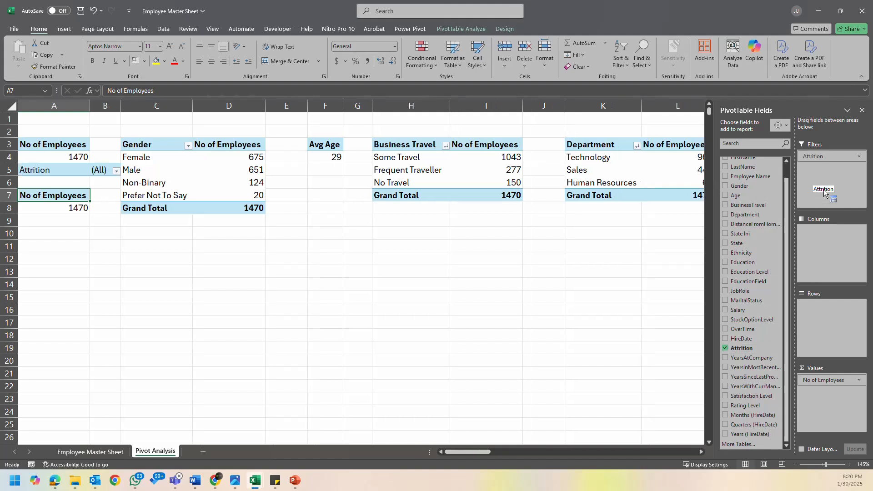
drag(832, 160, 330, 226)
- Add Attrition as a report filter to both No of Employees pivot tables, at A3 and A7
click(57, 145)
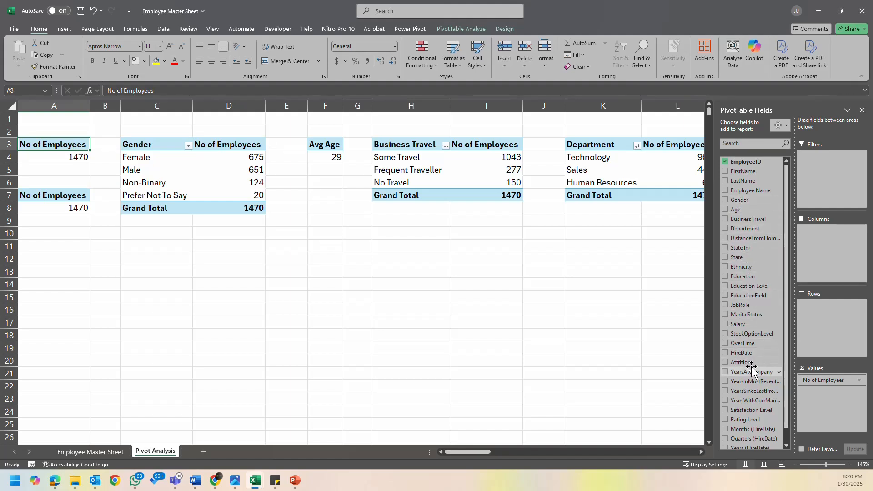
drag(748, 362, 825, 198)
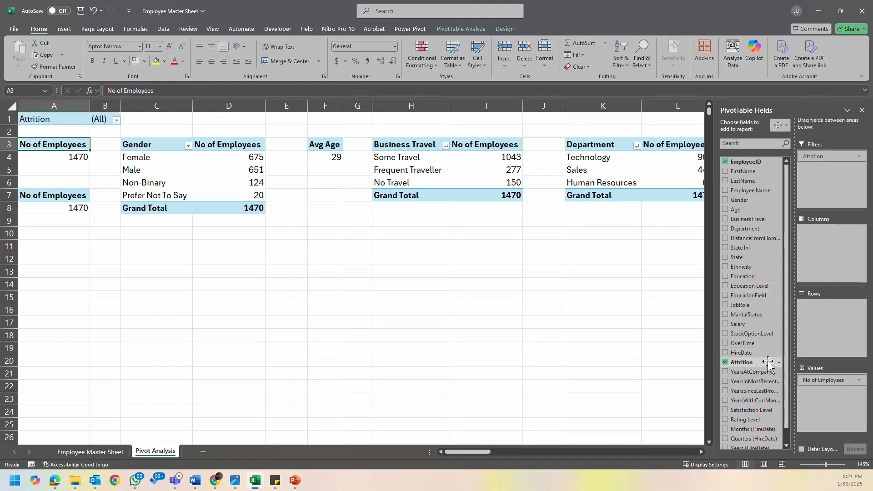
click(82, 198)
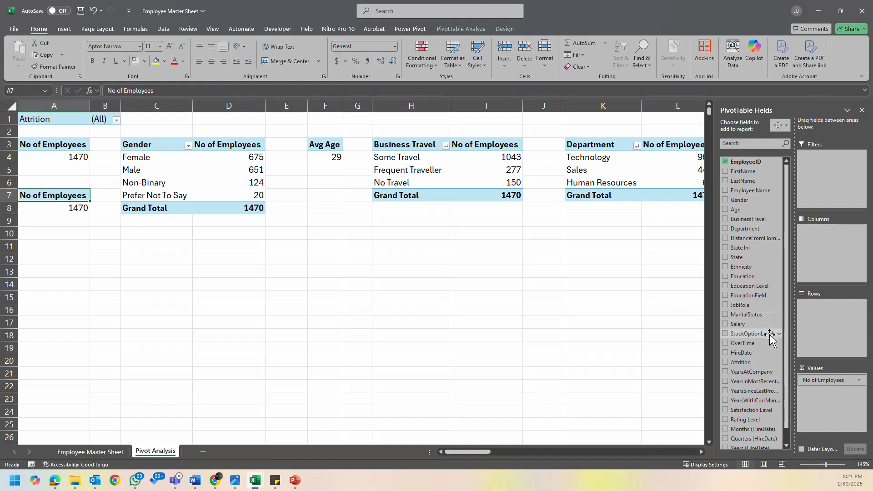
drag(751, 366, 846, 183)
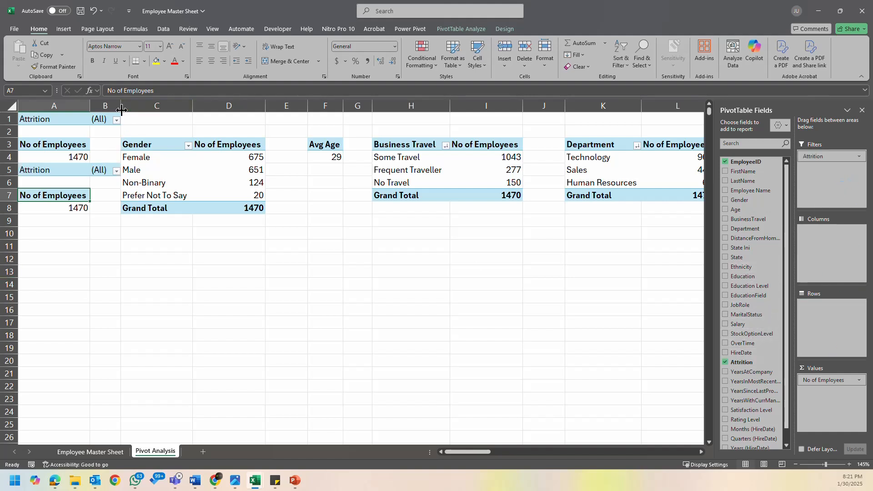
- Widen column B and insert an empty column C before the Gender pivot table
drag(121, 109, 144, 107)
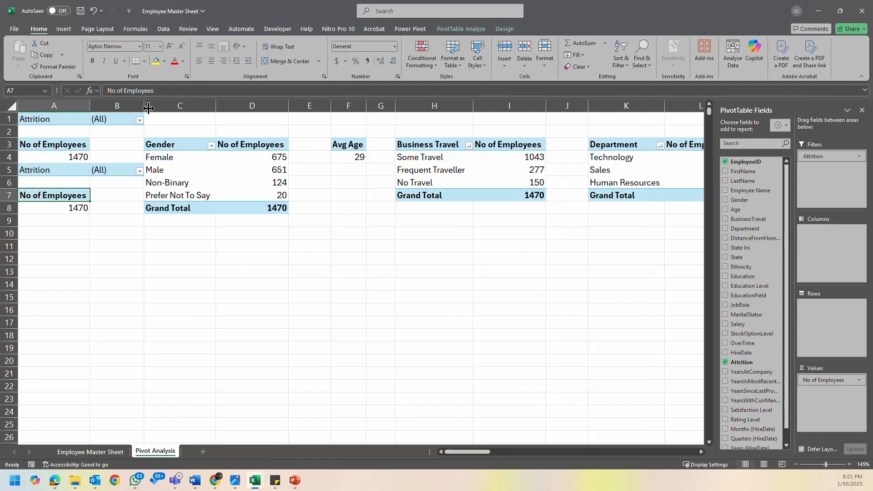
click(155, 106)
right_click(155, 108)
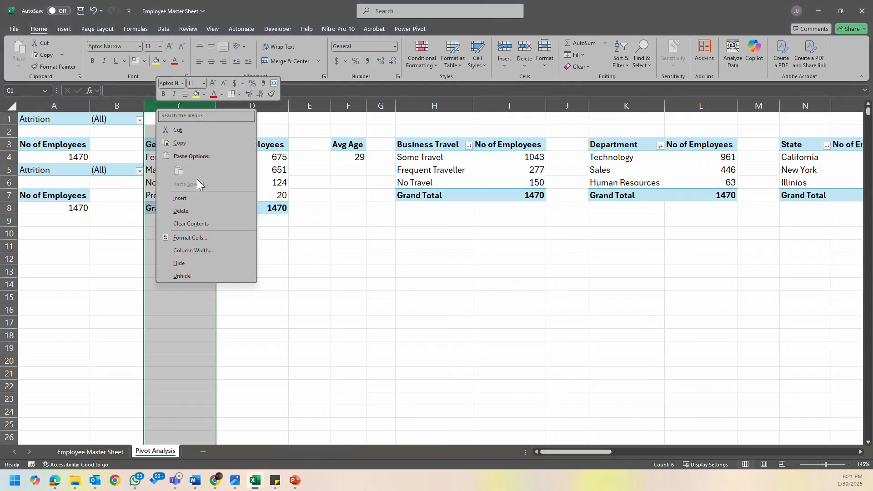
click(199, 206)
click(179, 231)
- Set the upper No of Employees pivot table's Attrition filter to No
click(78, 157)
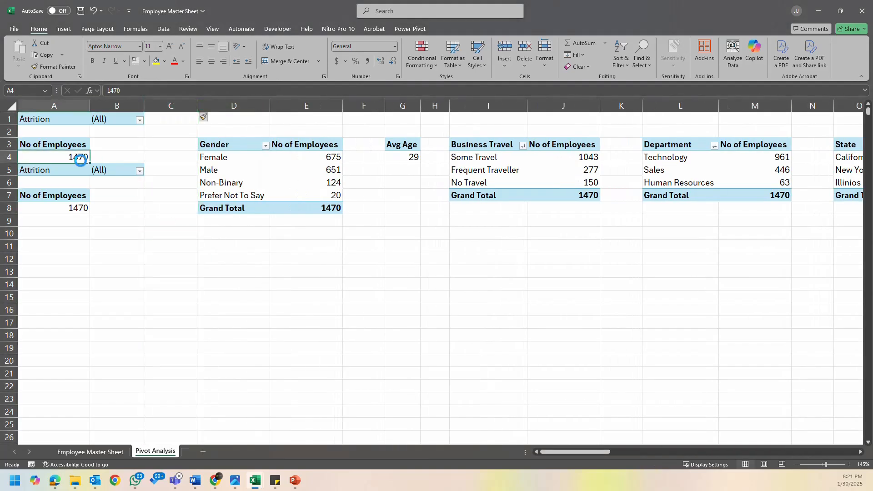
click(106, 121)
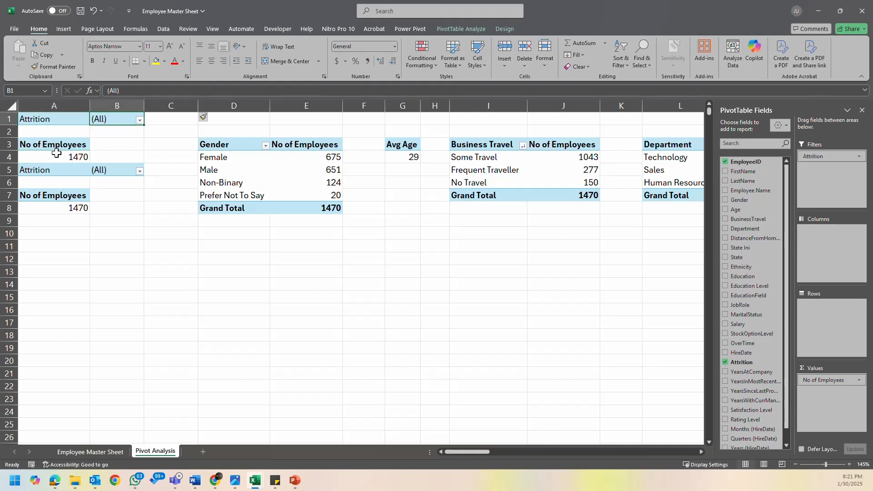
click(59, 146)
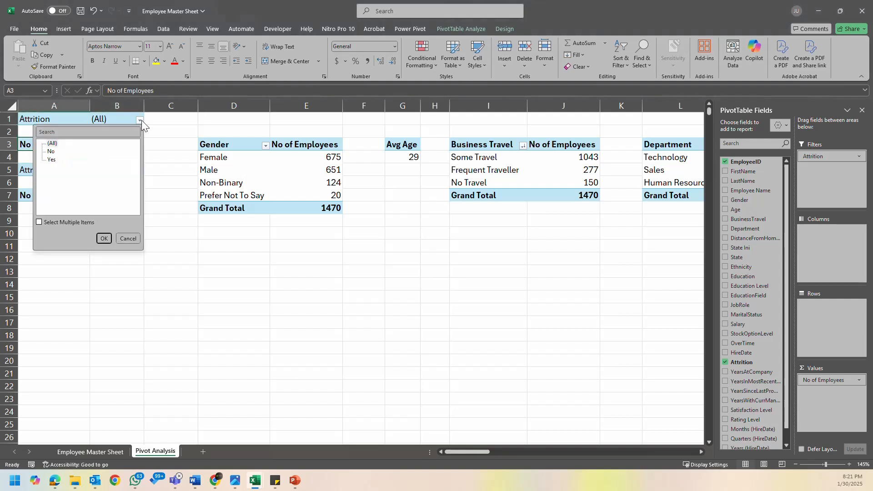
click(52, 159)
click(51, 151)
click(103, 238)
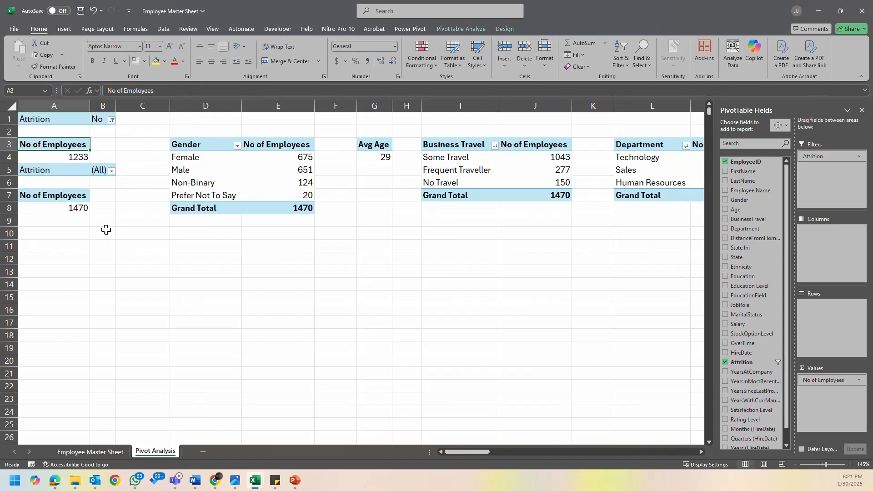
- Try inserting a row above the upper pivot table's Attrition filter in row 1, and undo it
click(69, 140)
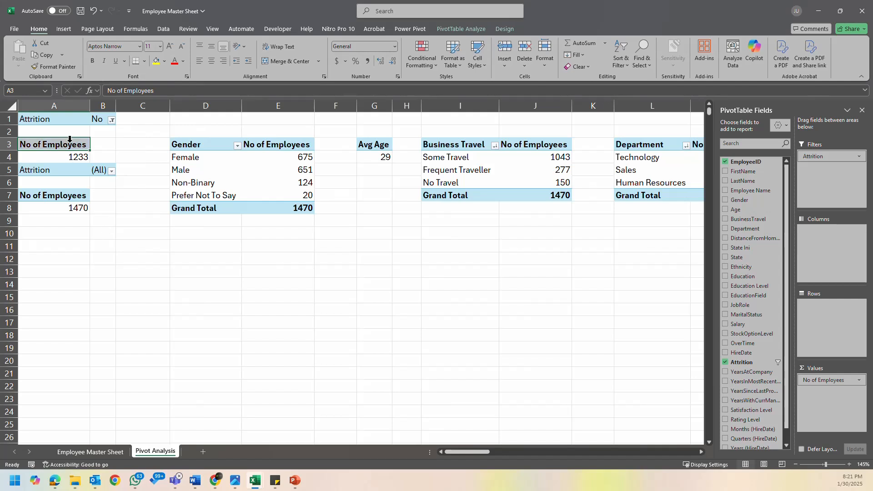
click(10, 118)
right_click(14, 119)
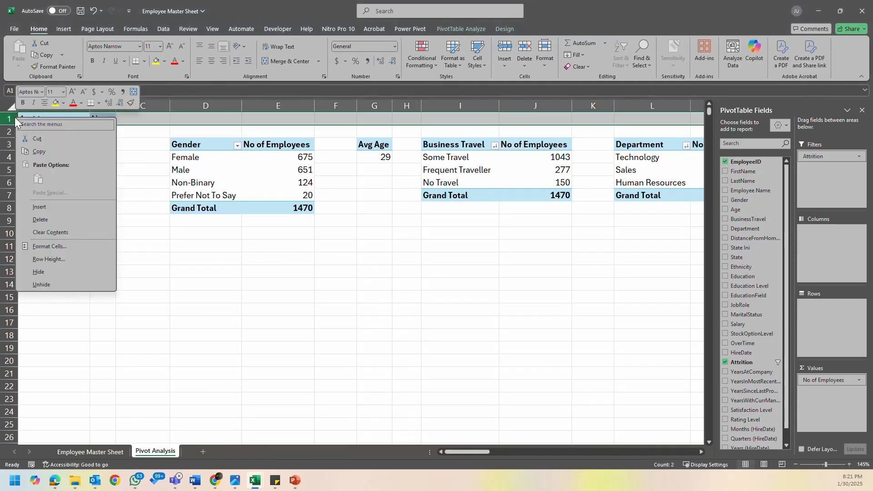
click(80, 207)
key(ctrl+z)
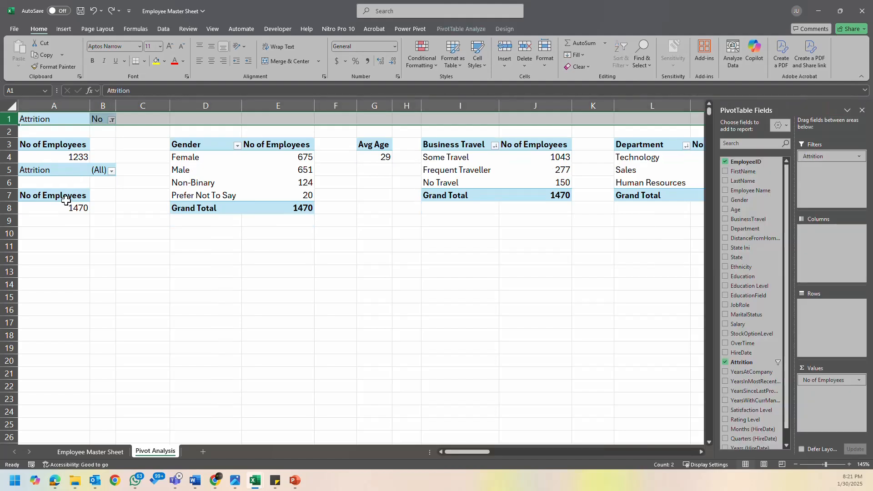
- Rename the upper pivot table's value header in A3 to Active Employees
click(45, 147)
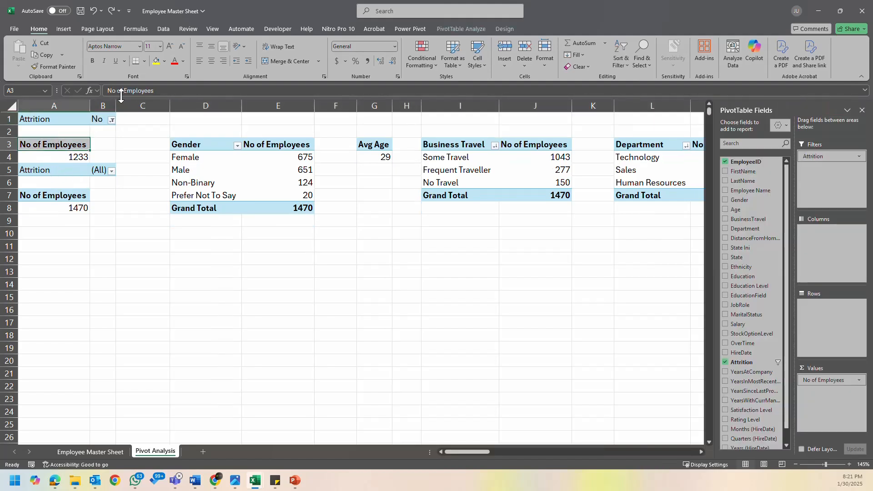
drag(123, 91, 100, 90)
text(Act)
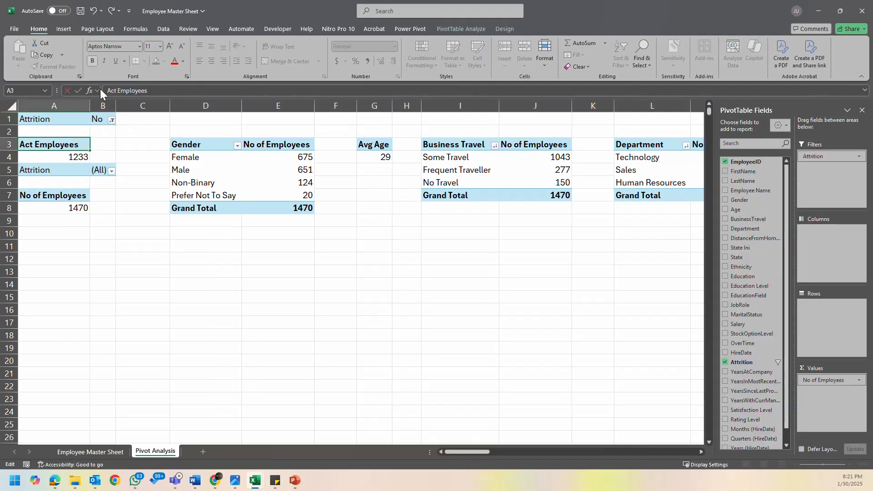
text(ive)
key(Return)
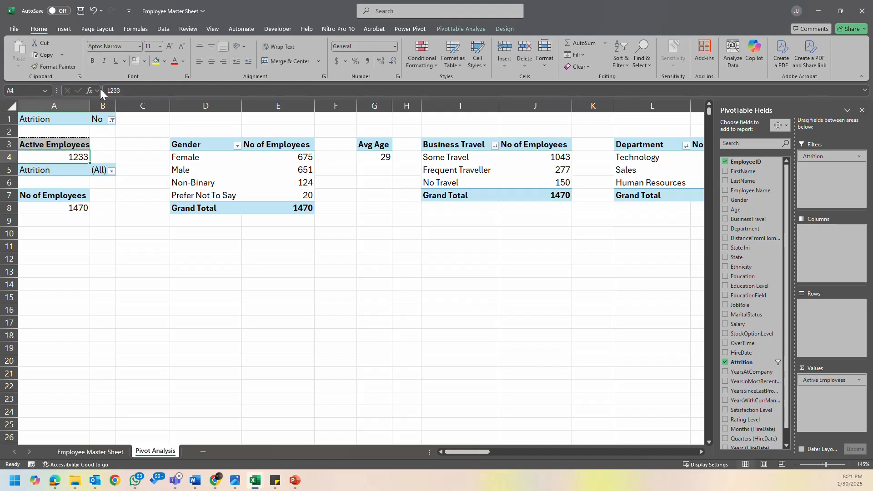
- Set the lower No of Employees pivot table's Attrition filter to Yes
click(69, 207)
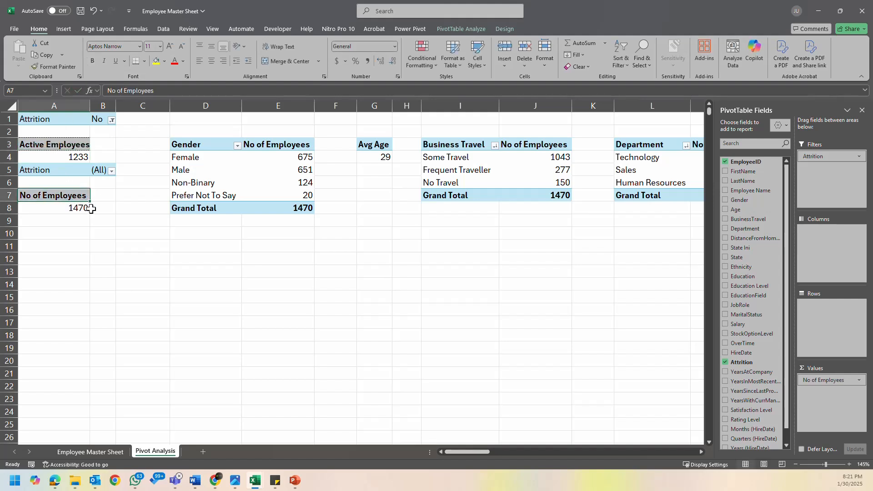
click(100, 169)
click(112, 171)
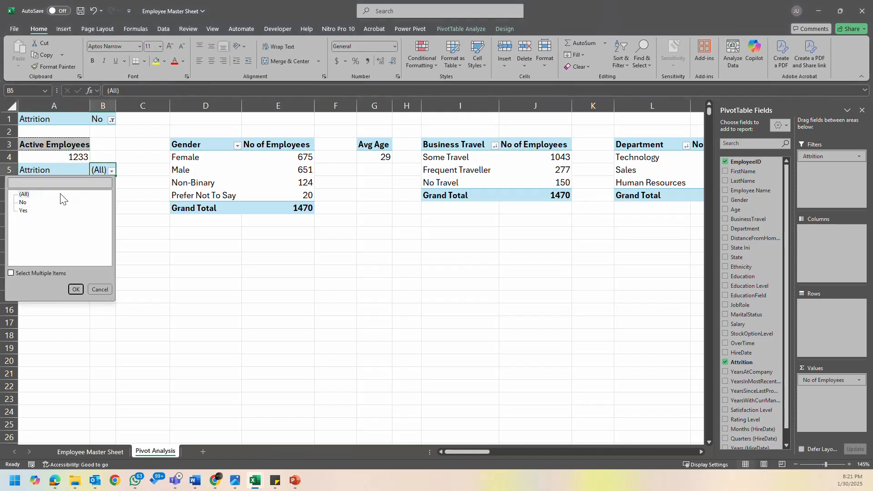
click(23, 210)
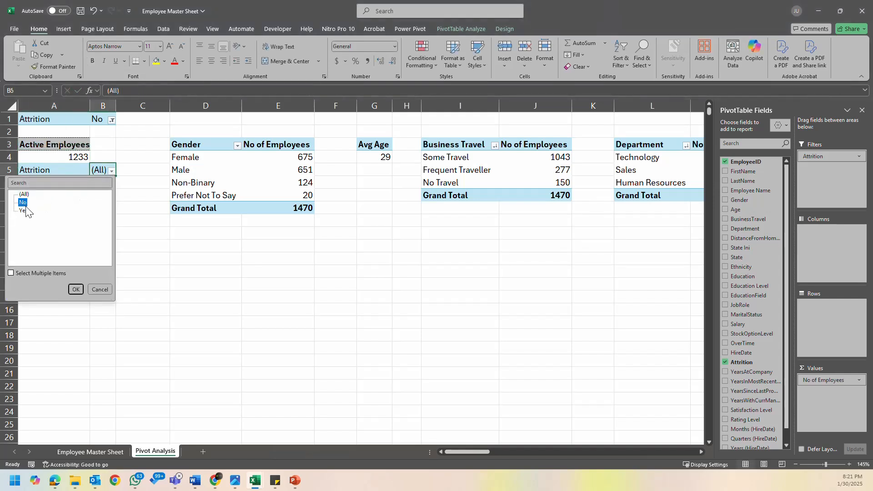
click(76, 289)
- Rename the lower pivot table's value header in A7 to Inactive Employees and autofit column A to its contents
click(54, 195)
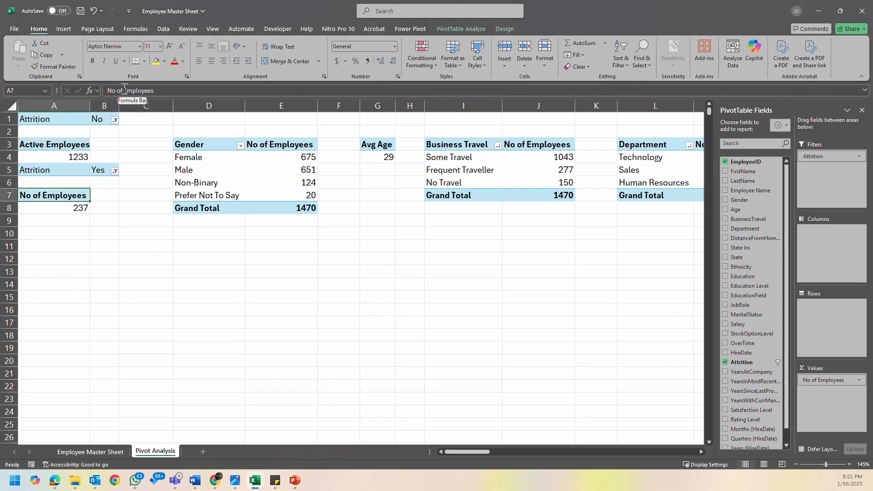
drag(124, 91, 107, 90)
text(Inactib)
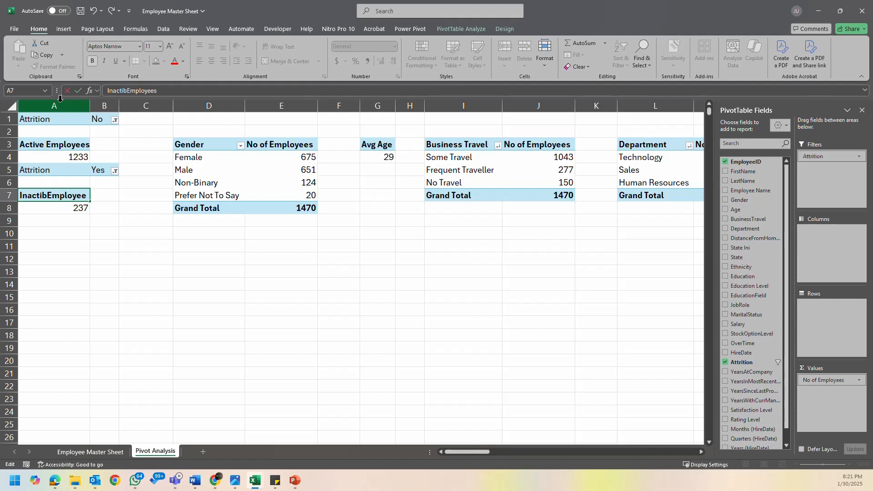
key(BackSpace)
text(ve)
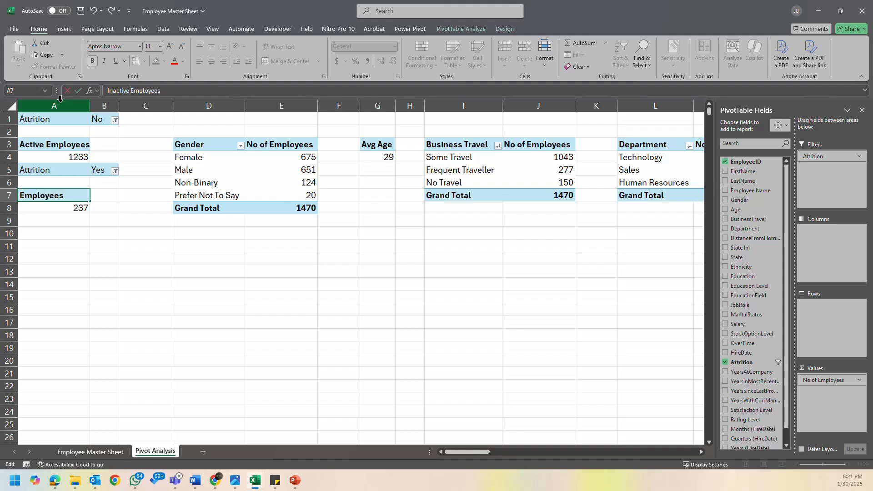
key(Return)
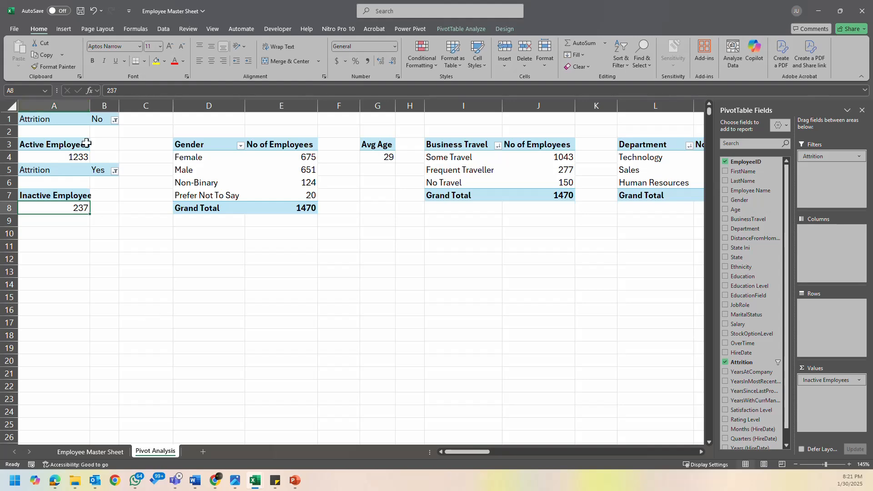
double_click(89, 105)
click(202, 309)
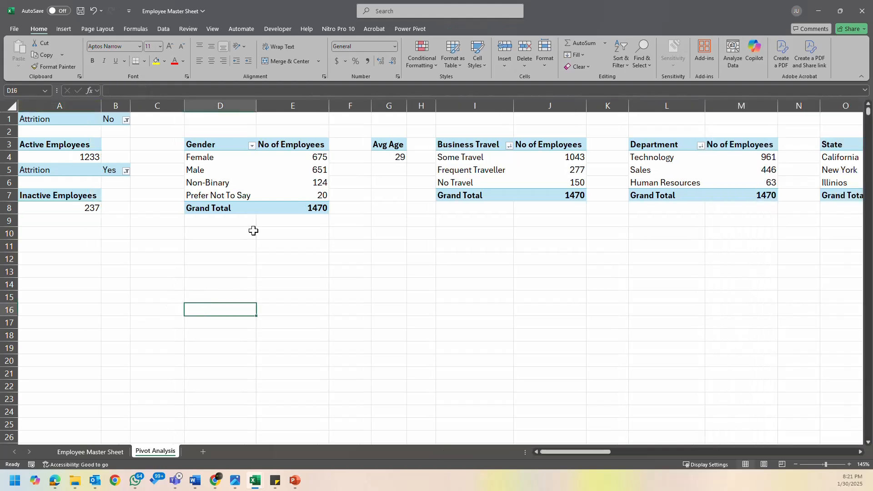
- Switch to Presentation1 in PowerPoint, where the slide holds the row of empty rounded rectangles
click(254, 231)
click(336, 236)
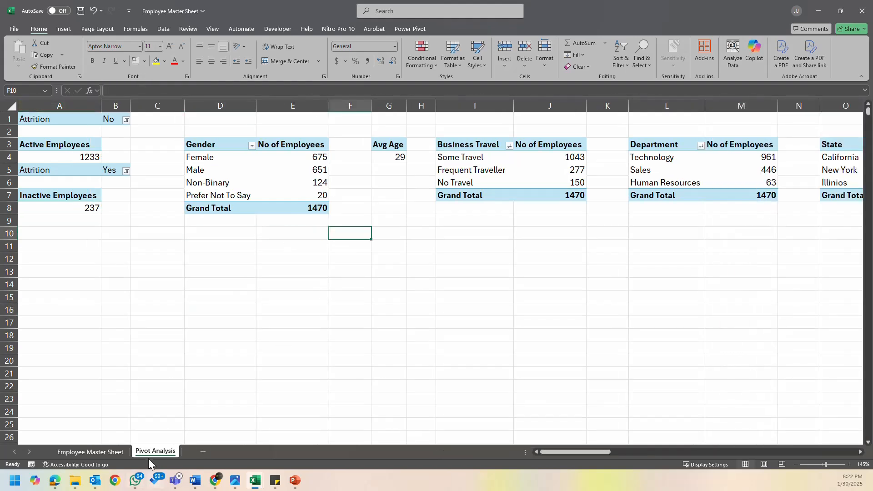
click(116, 452)
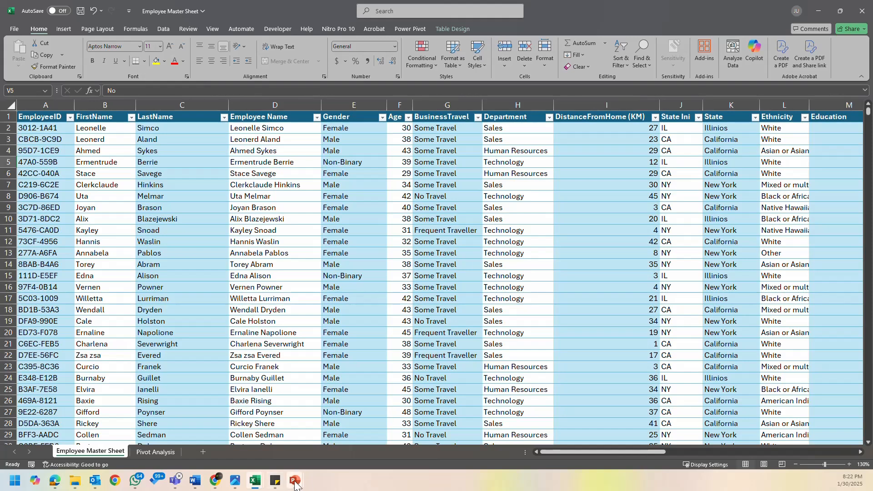
mouse_move(294, 482)
click(352, 444)
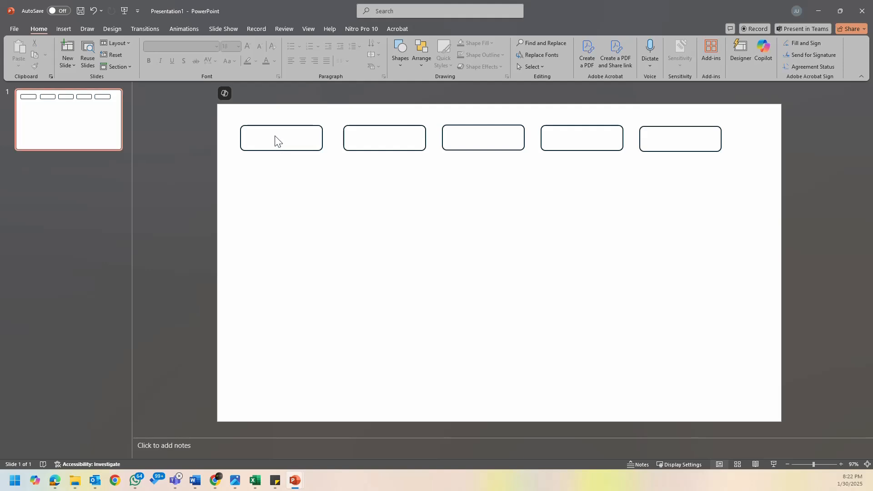
- Set the font colour of the first rounded rectangle on the slide to black and enter the label text Active
click(345, 133)
click(319, 142)
click(322, 138)
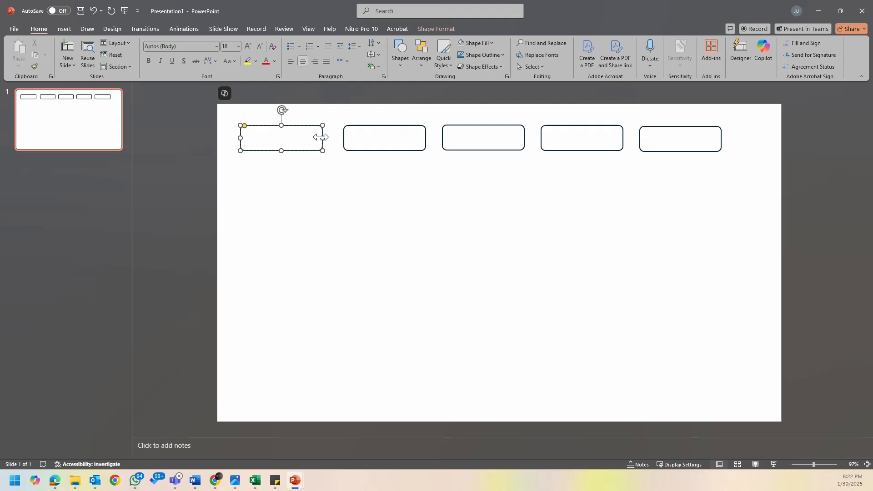
click(273, 61)
click(280, 106)
text(Active)
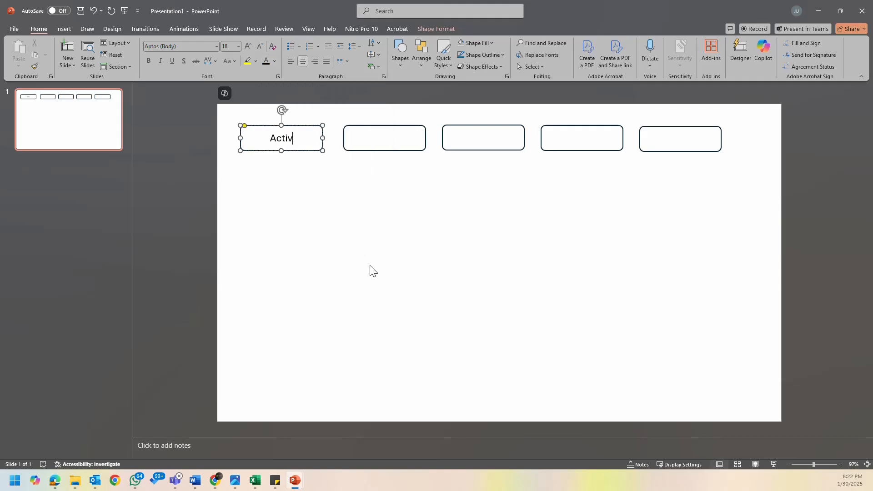
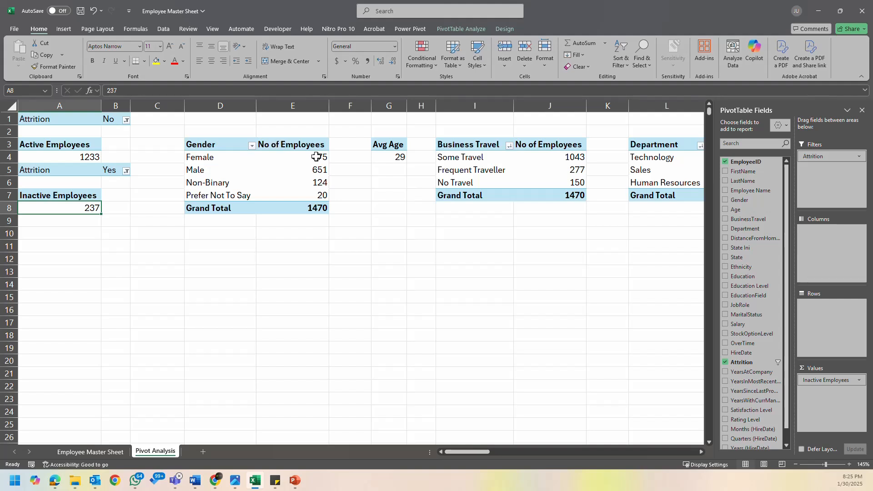
- Review the Gender, Business Travel, Department and average DistanceFromHome pivot tables on the Pivot Analysis sheet
drag(317, 157, 318, 208)
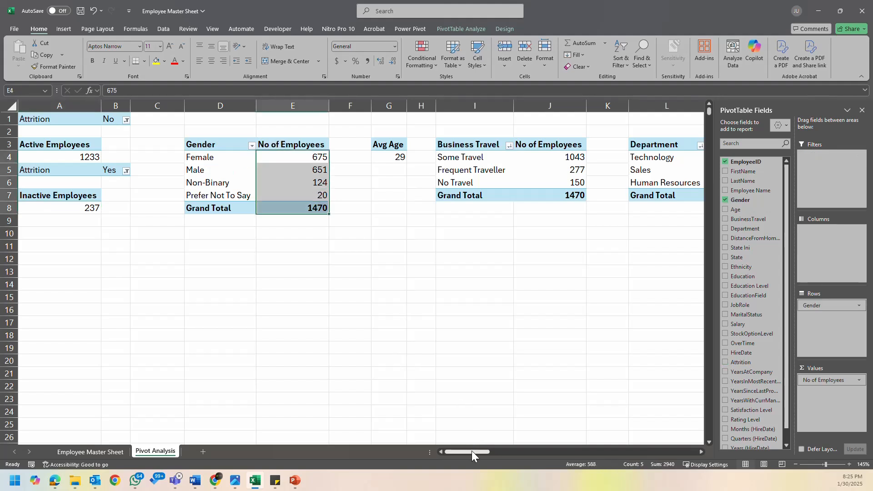
drag(471, 451, 492, 447)
click(286, 159)
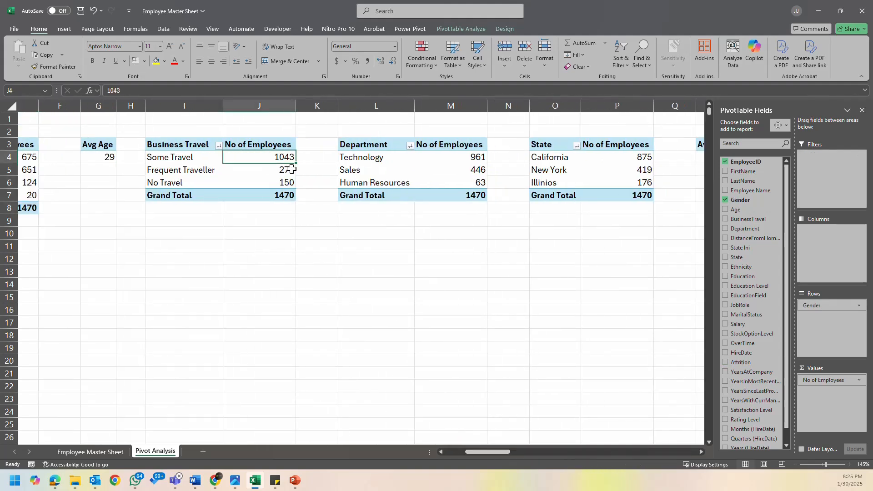
drag(292, 169, 291, 197)
drag(466, 157, 474, 196)
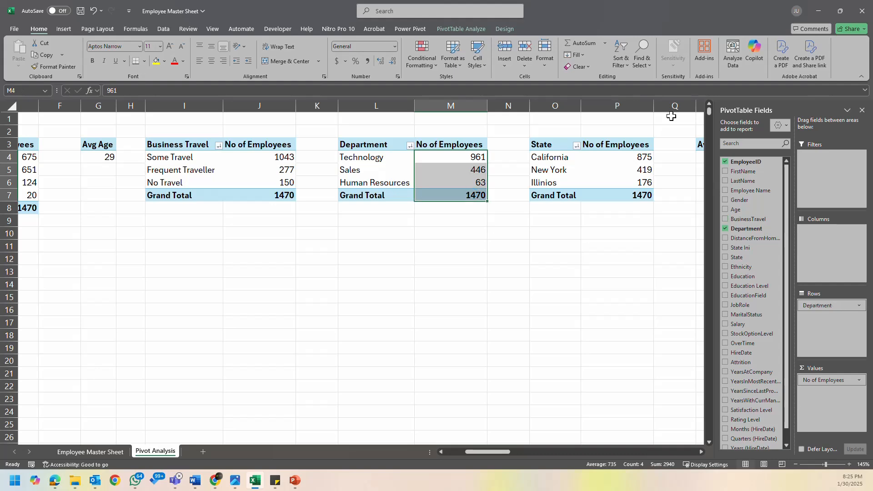
drag(506, 451, 538, 453)
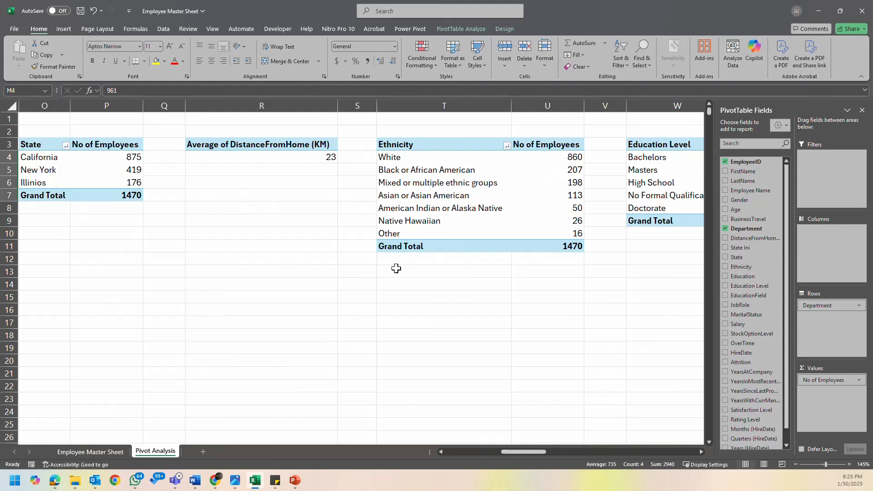
click(324, 159)
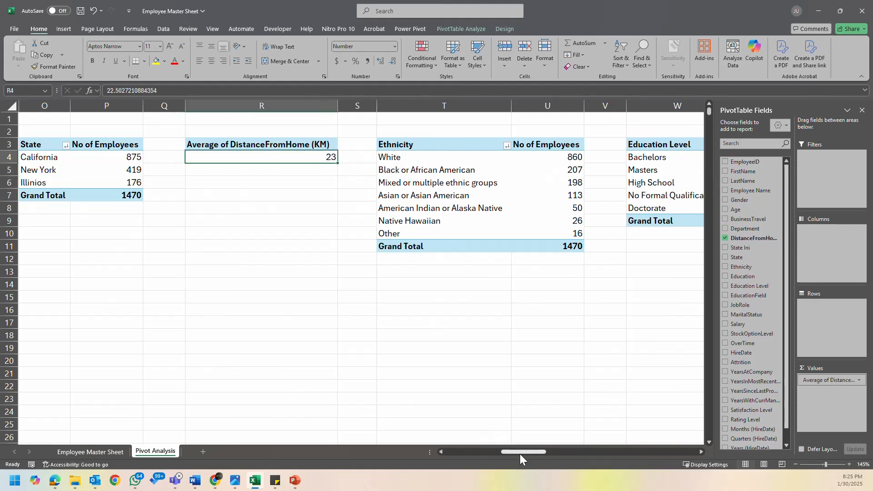
drag(520, 453, 541, 449)
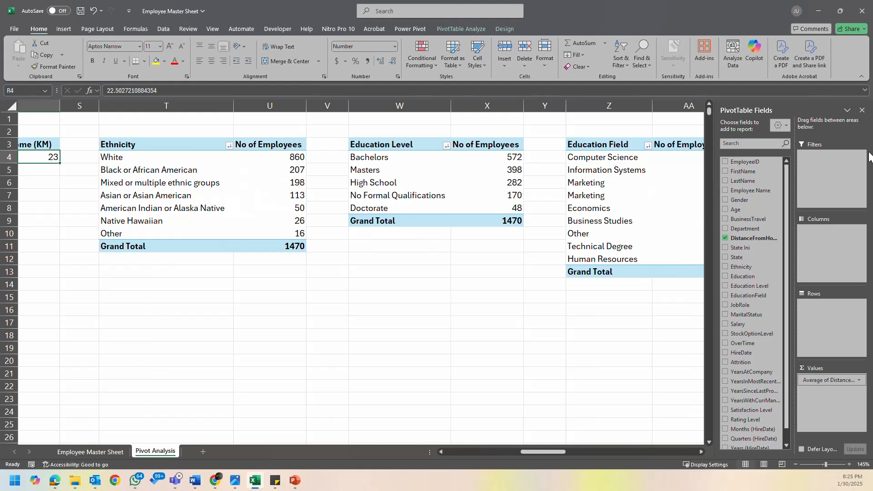
- Close the PivotTable Fields pane and review the remaining pivot tables through Satisfaction Level and Rating Level
click(862, 110)
drag(666, 452, 822, 446)
click(592, 160)
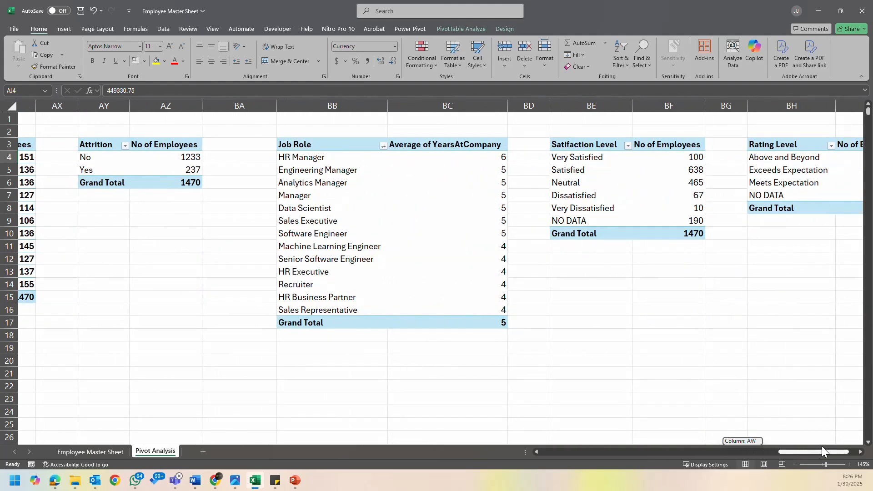
drag(822, 446, 843, 446)
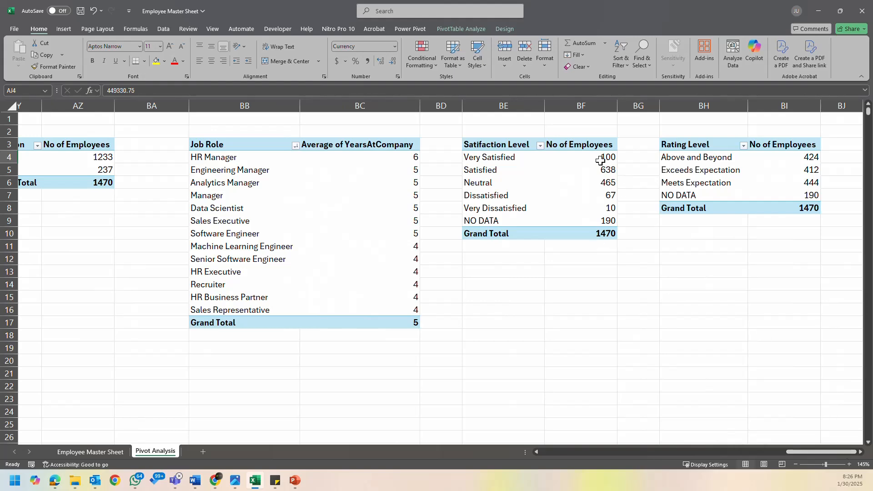
click(596, 141)
drag(770, 153, 778, 164)
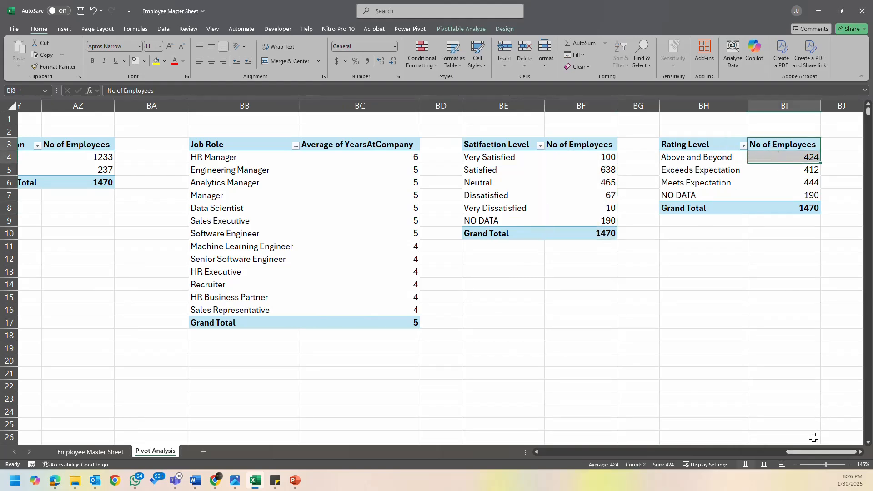
- Review the Overtime, Job Role and Marital Status pivot tables, then return to the beginning of the Pivot Analysis sheet
drag(814, 452, 732, 454)
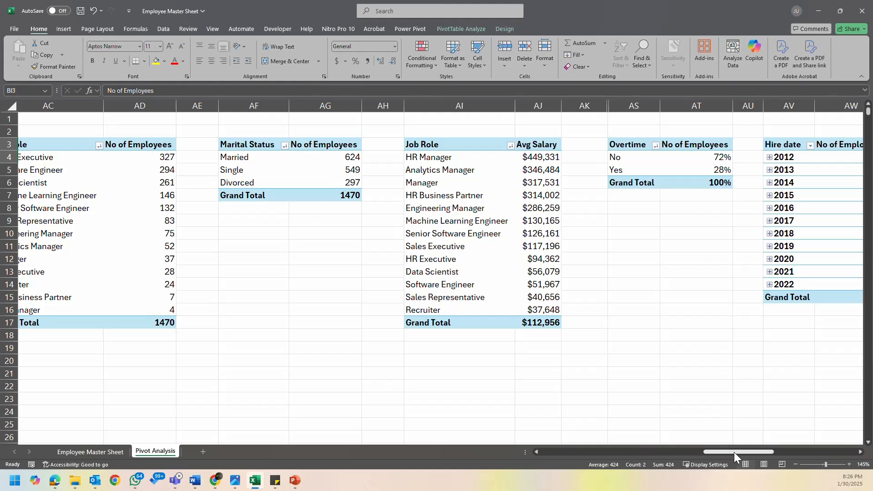
drag(734, 452, 724, 455)
drag(663, 161, 672, 320)
click(735, 279)
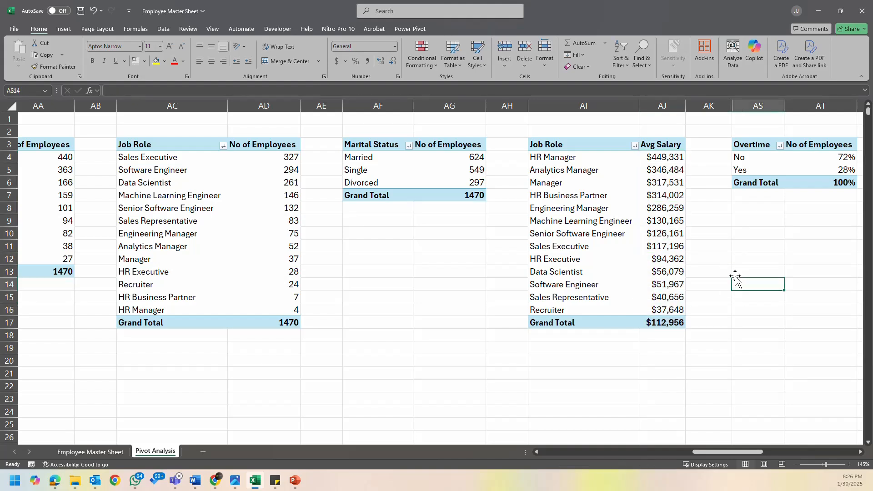
click(419, 179)
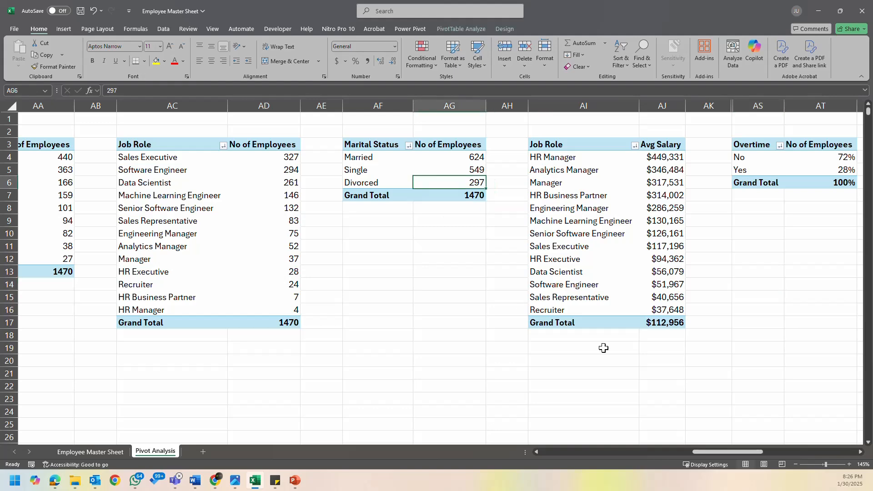
mouse_move(708, 454)
mouse_down()
mouse_move(689, 455)
mouse_move(721, 454)
mouse_up()
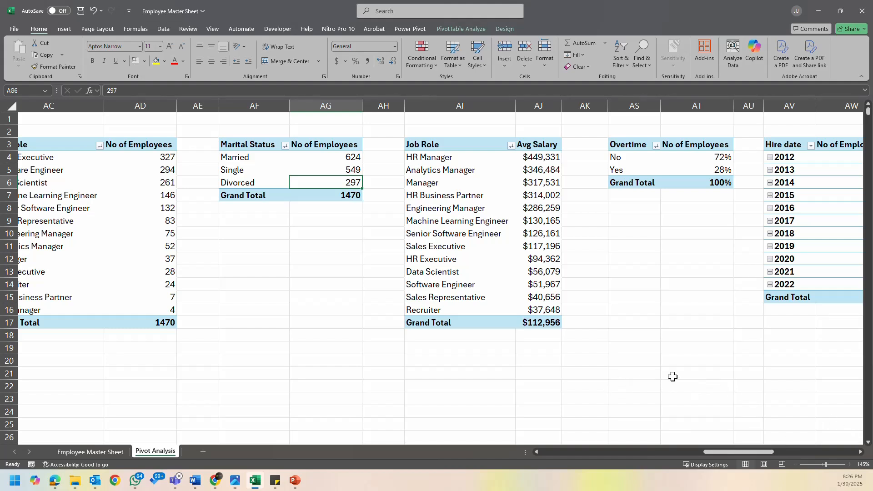
drag(715, 453, 526, 453)
- Switch to Presentation1 in PowerPoint and draw a freehand box with the black pen below the Active Emp card
mouse_move(295, 480)
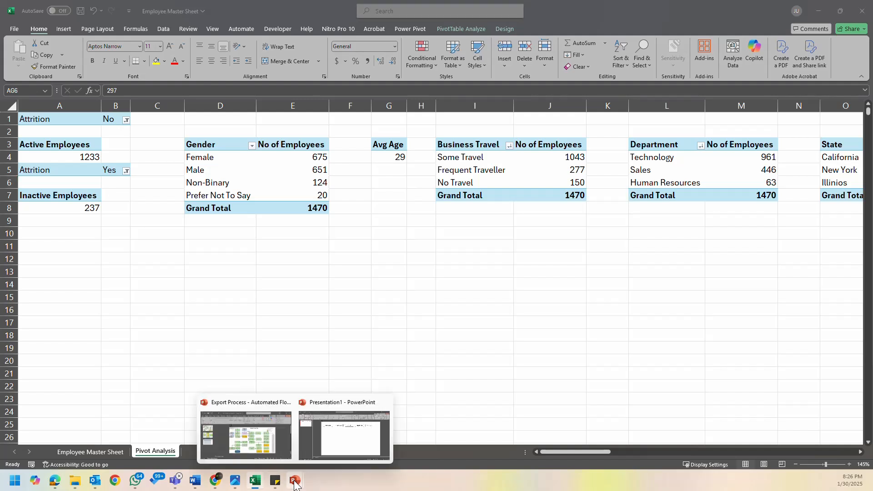
click(360, 451)
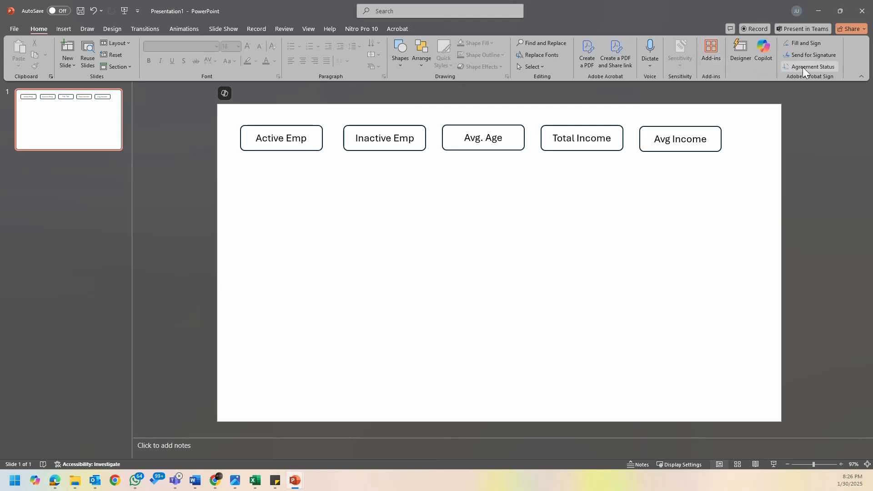
click(90, 30)
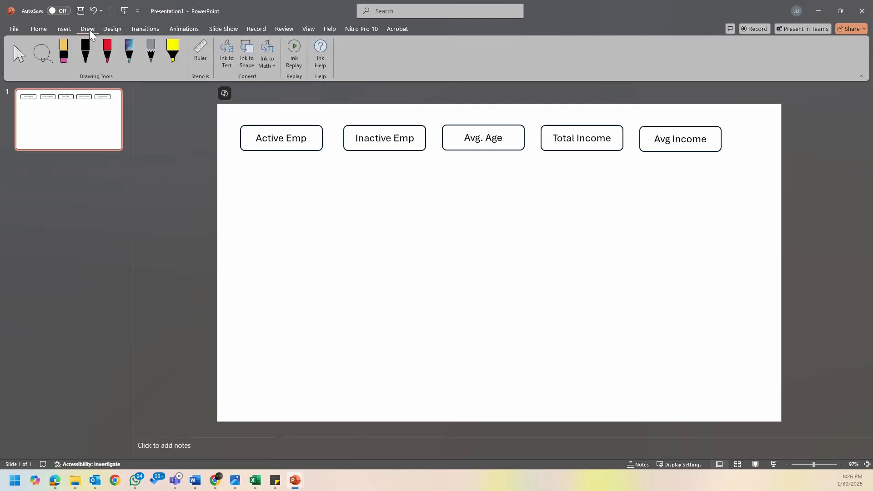
click(256, 133)
click(266, 250)
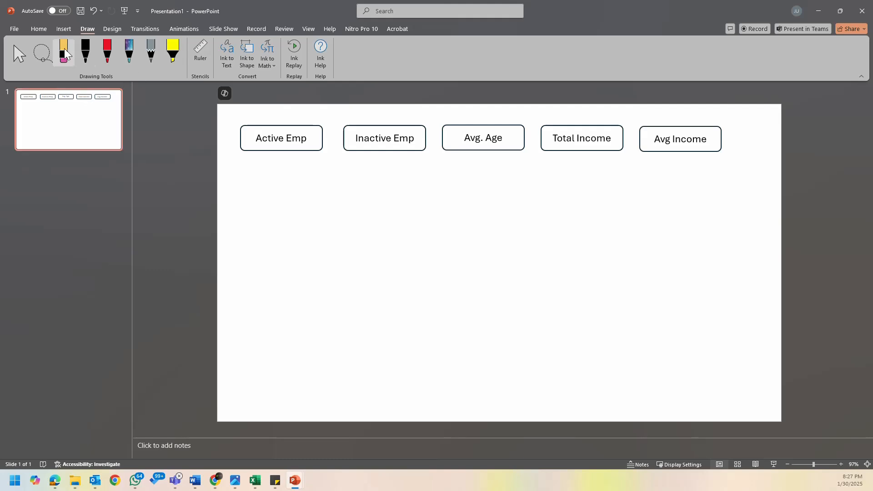
click(87, 63)
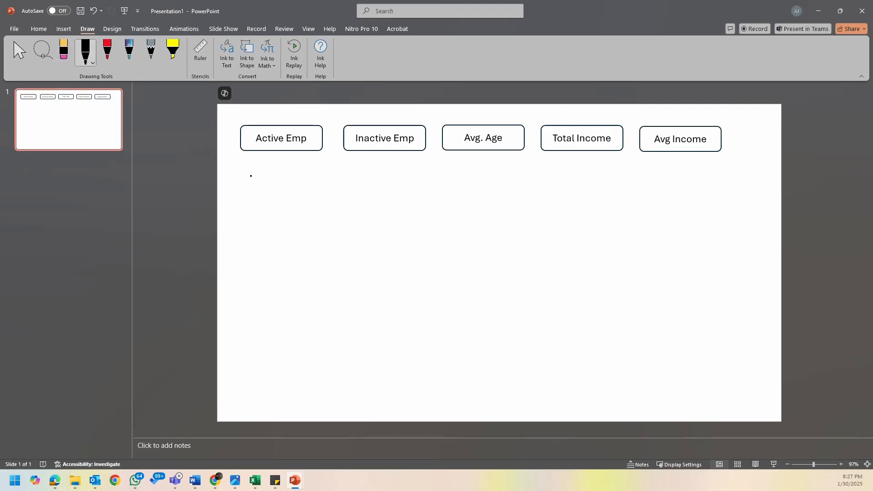
mouse_move(256, 185)
mouse_down()
mouse_move(373, 185)
mouse_move(367, 249)
mouse_move(256, 273)
mouse_move(256, 177)
mouse_up()
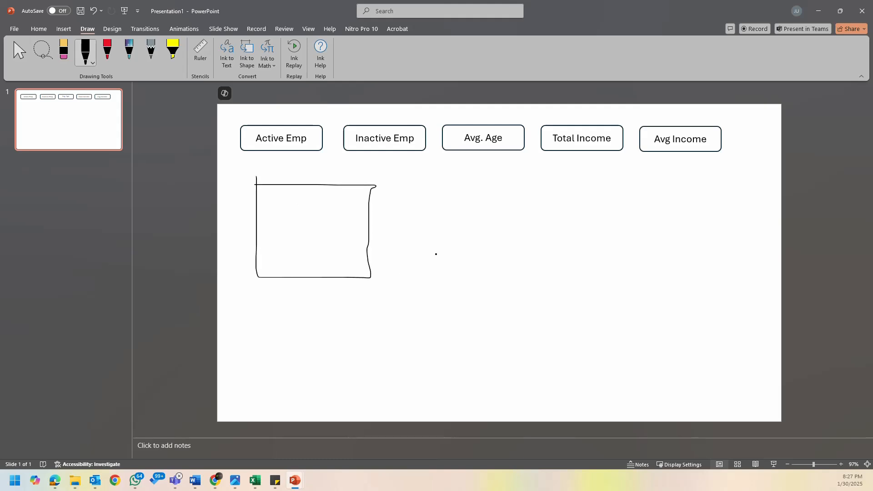
- Draw two more freehand boxes beside the first one to complete a row of three below the cards
drag(396, 186, 408, 262)
click(94, 12)
drag(391, 189, 399, 276)
mouse_move(392, 186)
mouse_down()
mouse_move(496, 190)
mouse_move(497, 261)
mouse_move(404, 277)
mouse_up()
drag(527, 189, 540, 275)
mouse_move(529, 189)
mouse_down()
mouse_move(623, 193)
mouse_move(641, 257)
mouse_move(632, 281)
mouse_move(541, 282)
mouse_up()
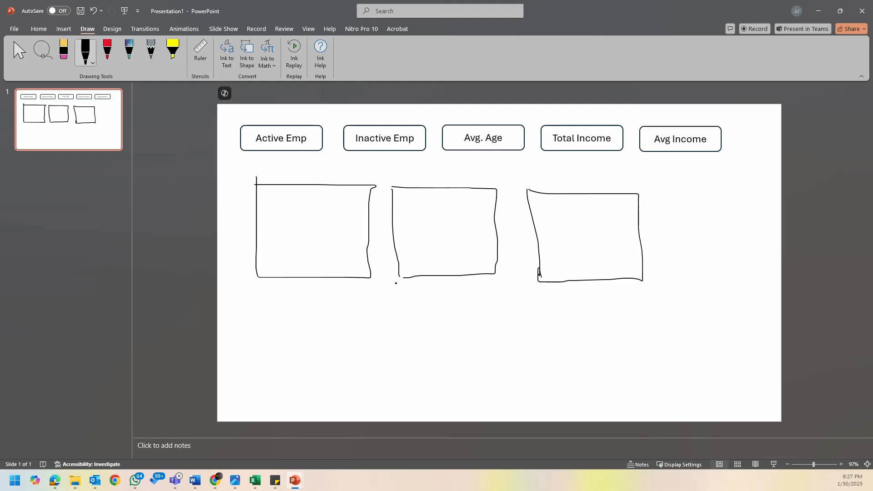
- Switch to the Employee Master Sheet workbook in Excel to check the pivot tables, and return to Presentation1
click(254, 486)
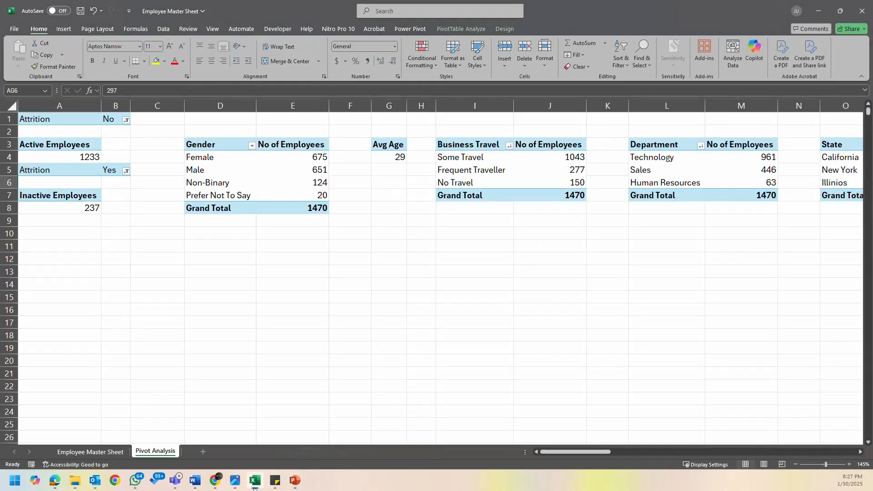
drag(558, 452, 546, 451)
click(257, 483)
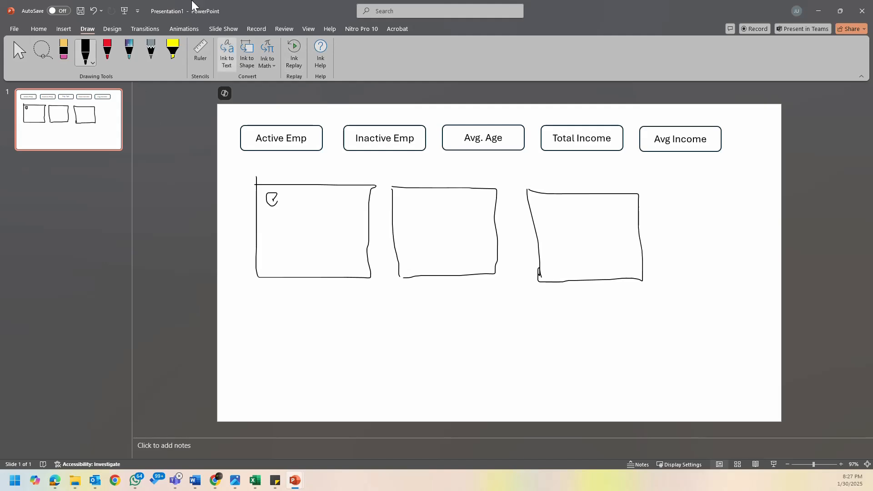
- Undo the stray ink in the first sketched box, handwrite Gender there and draw a small pie chart under it
click(94, 11)
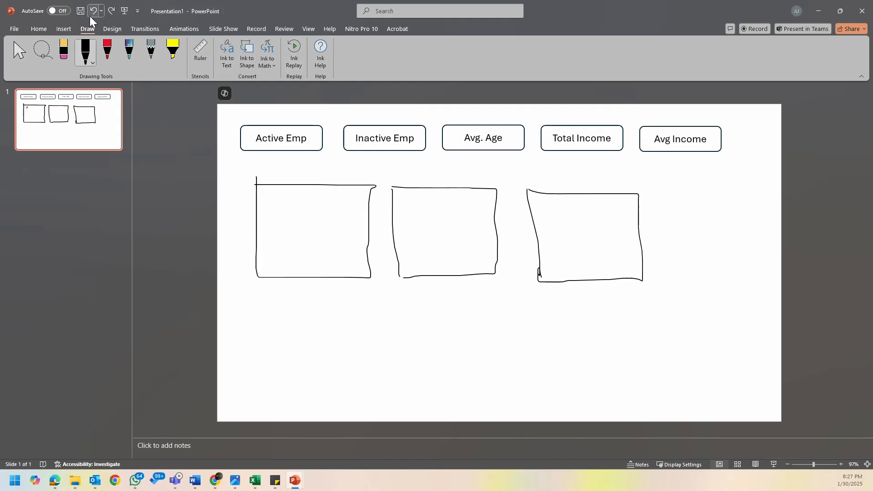
mouse_move(273, 197)
mouse_down()
mouse_move(281, 217)
mouse_move(293, 213)
mouse_move(319, 231)
mouse_move(339, 213)
mouse_move(345, 235)
mouse_move(357, 216)
mouse_up()
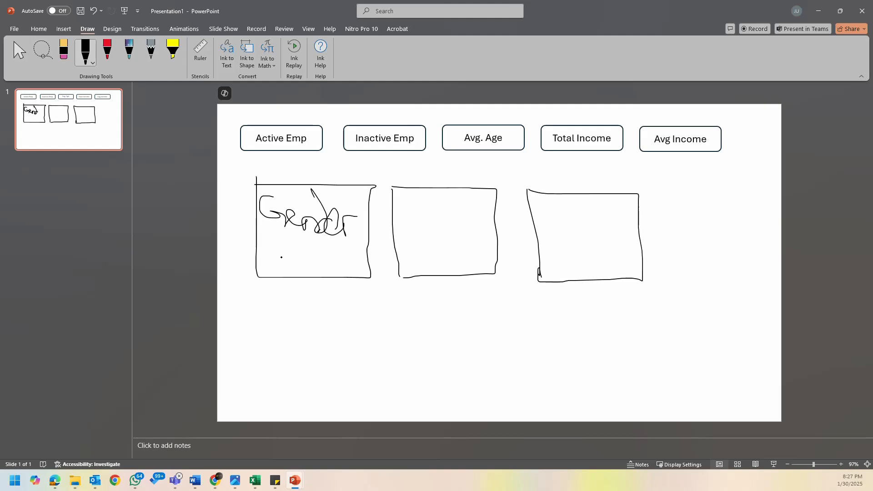
mouse_move(300, 237)
mouse_down()
mouse_move(302, 269)
mouse_move(303, 256)
mouse_up()
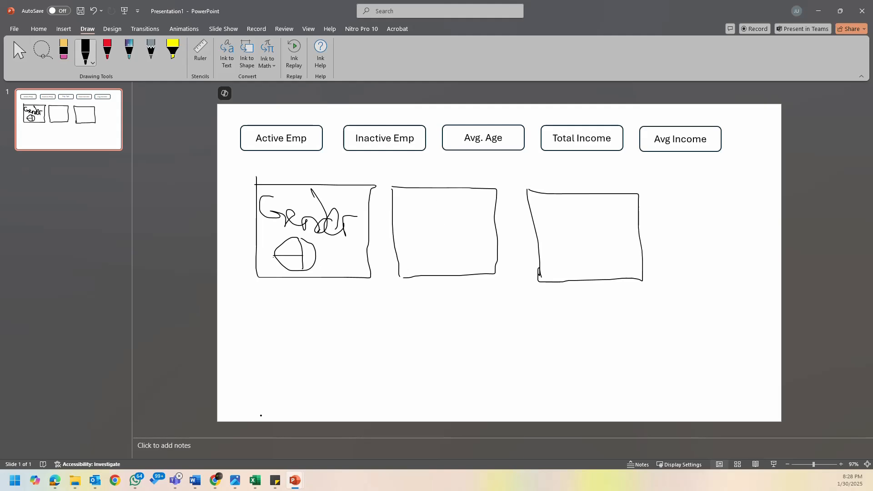
- Check the pivot tables in Excel and handwrite a two-letter label starting with D in the second sketched box of Presentation1
click(253, 482)
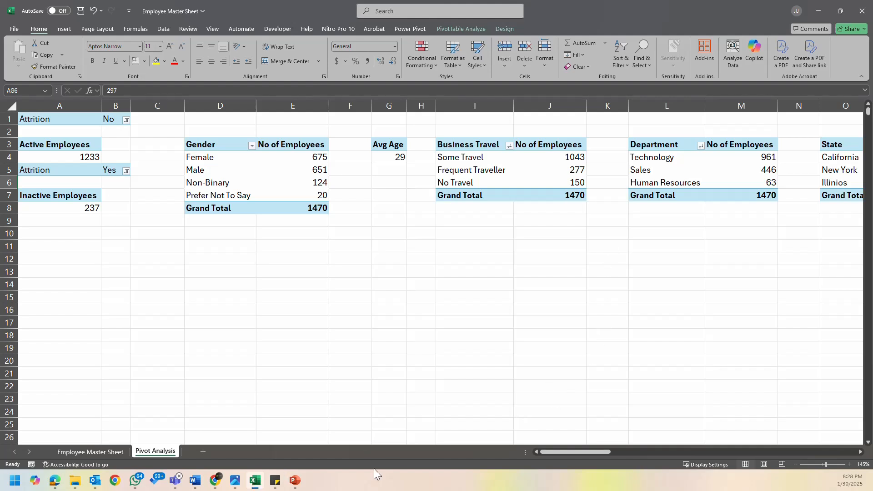
click(236, 482)
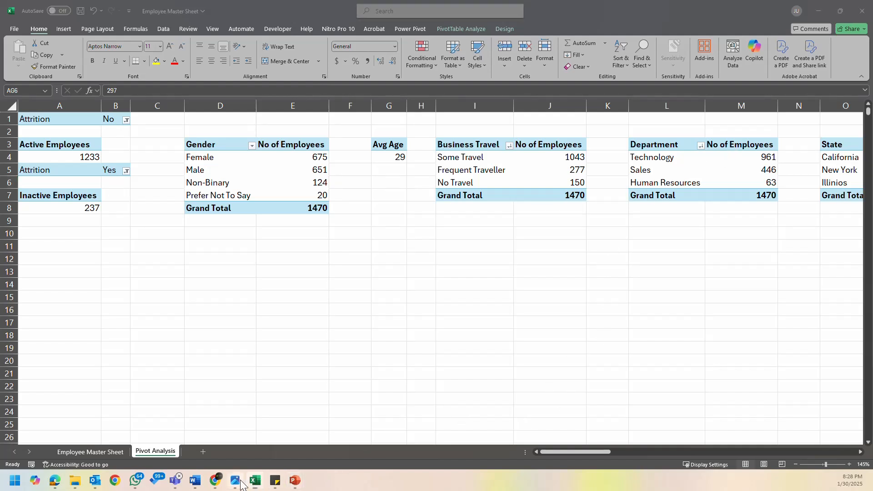
mouse_move(295, 481)
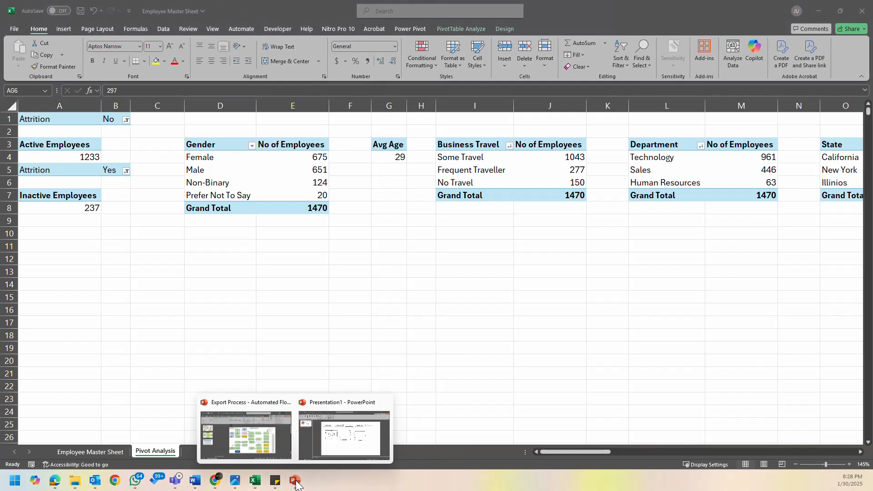
click(358, 433)
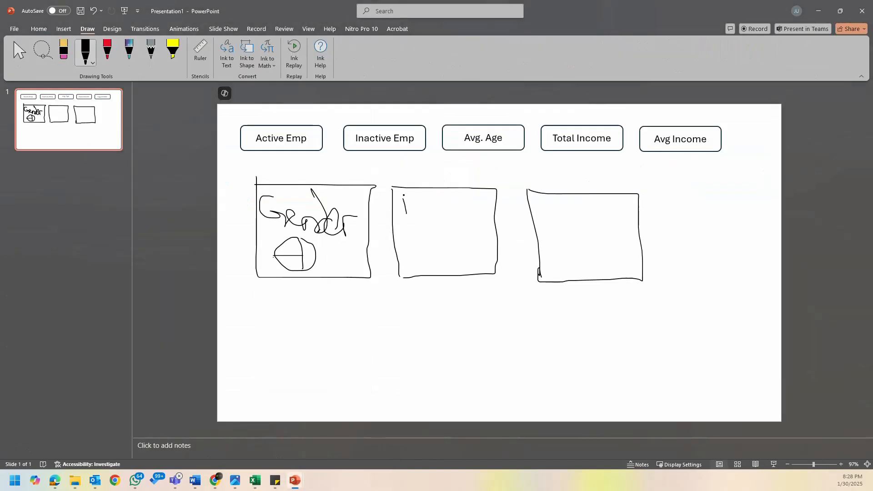
drag(403, 195, 407, 218)
mouse_move(445, 197)
mouse_down()
mouse_move(456, 211)
mouse_move(469, 196)
mouse_up()
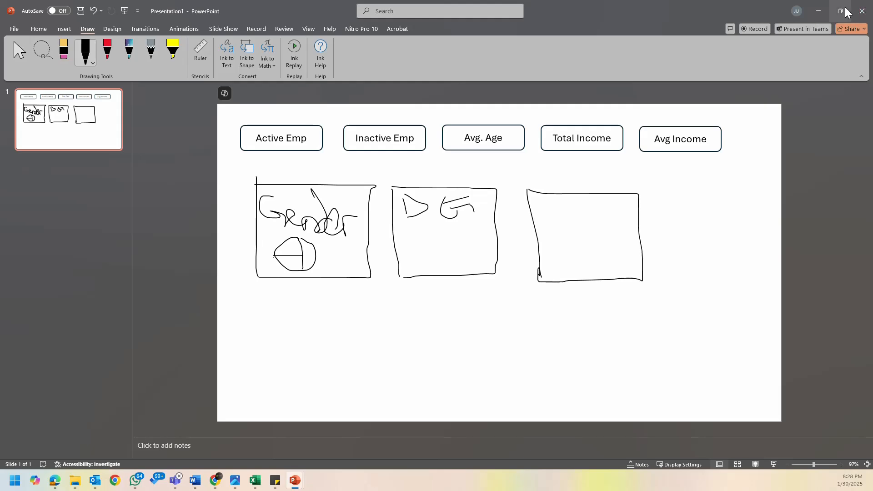
- Return to the Excel workbook, add a new worksheet after Pivot Analysis and name it Dashboard
click(821, 15)
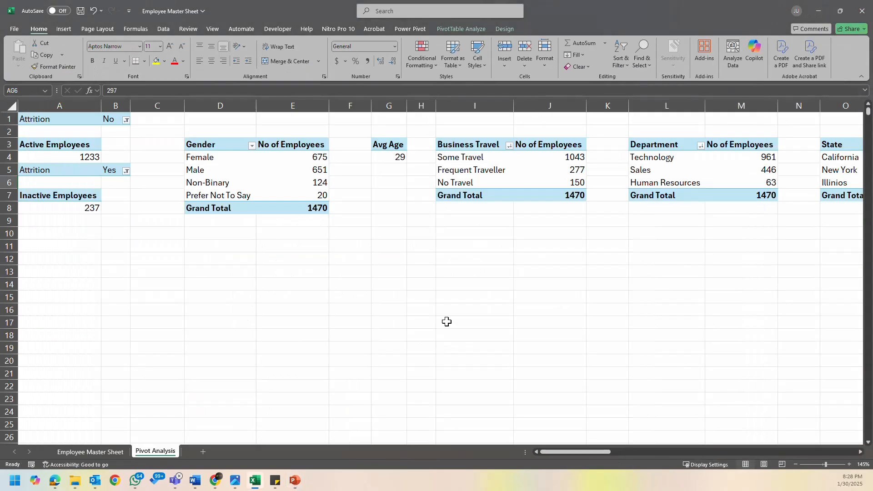
click(286, 321)
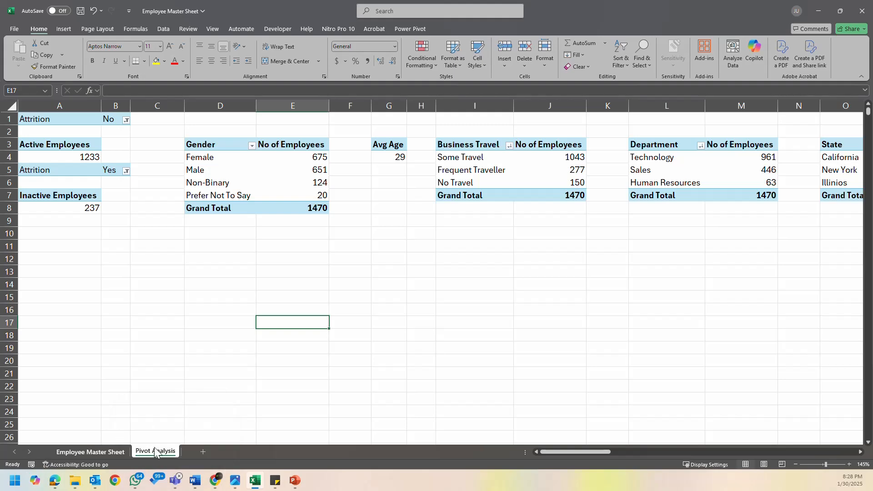
click(201, 452)
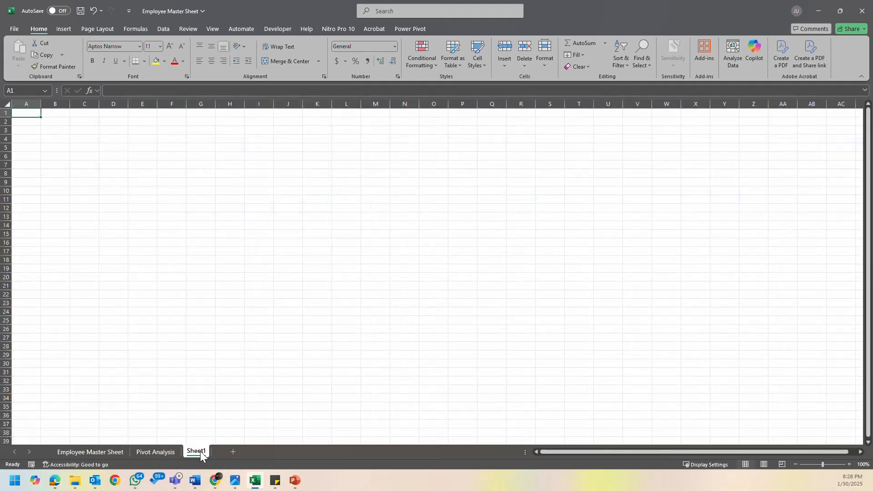
double_click(201, 452)
text(D)
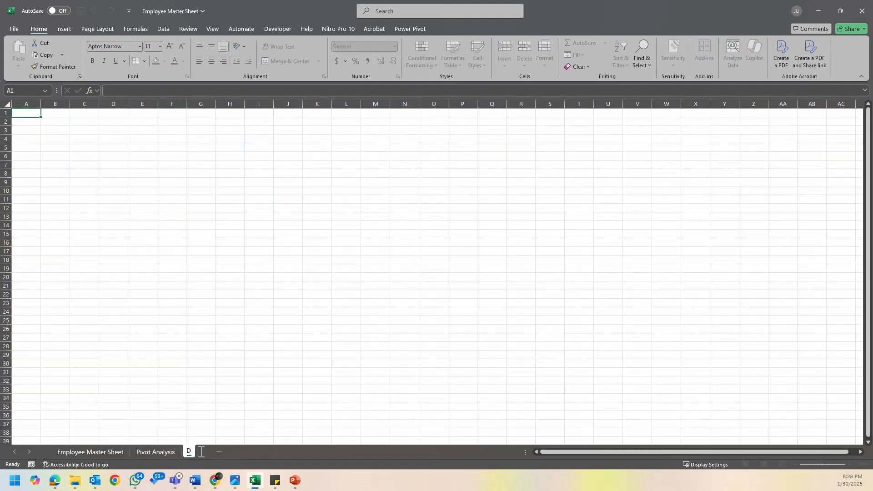
text(ashboard)
key(Return)
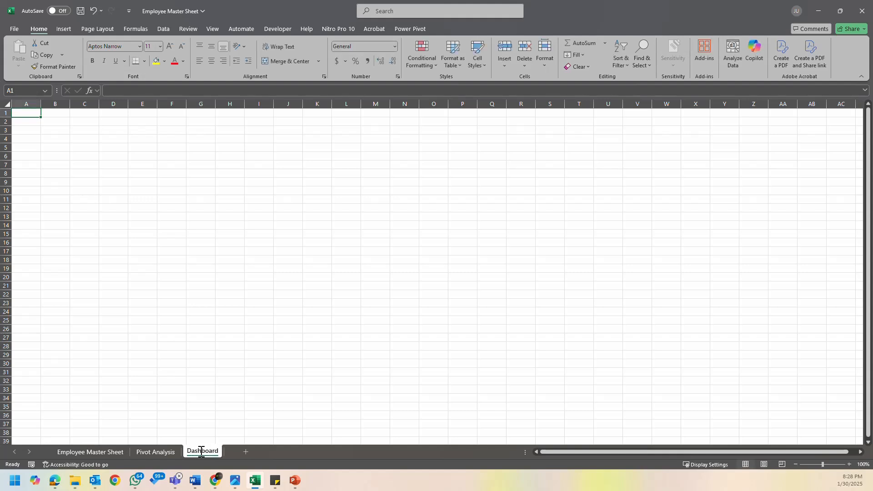
- Hide the gridlines on the Dashboard sheet
click(214, 28)
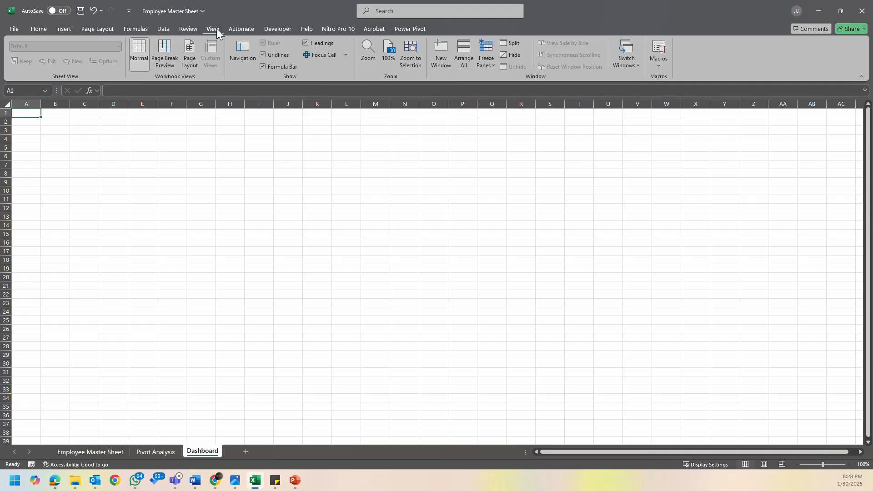
click(264, 55)
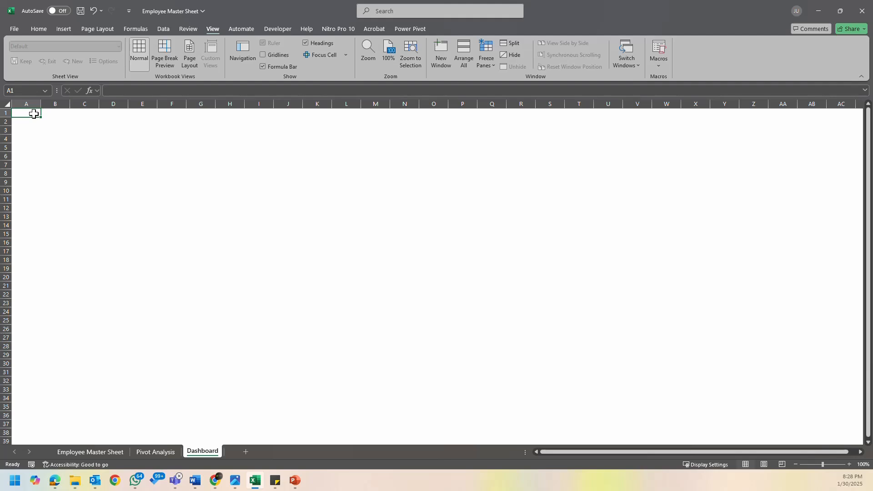
click(70, 29)
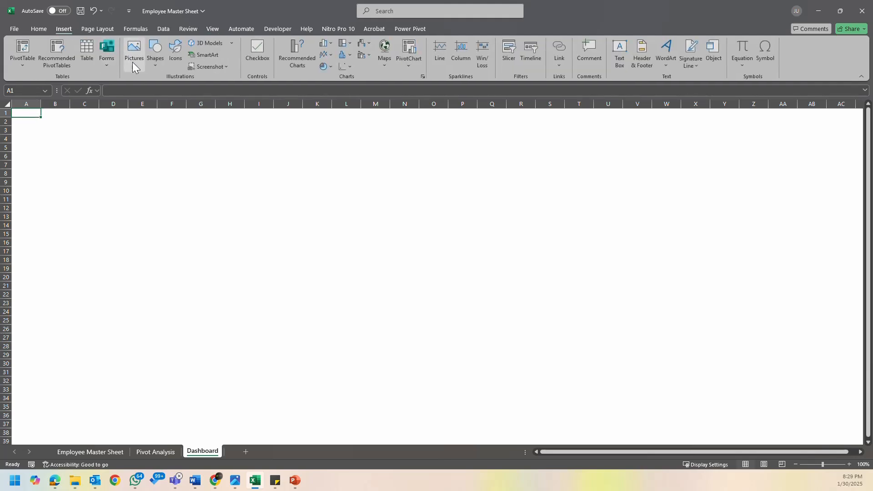
click(133, 64)
mouse_move(169, 81)
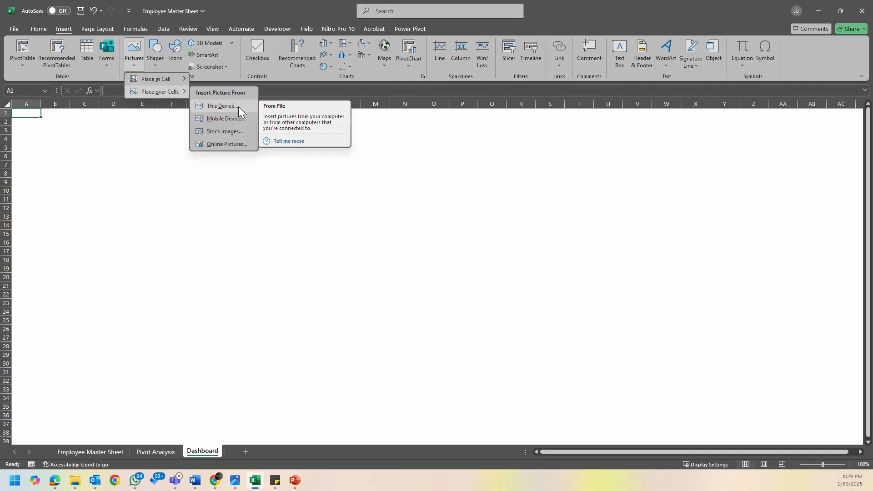
click(238, 107)
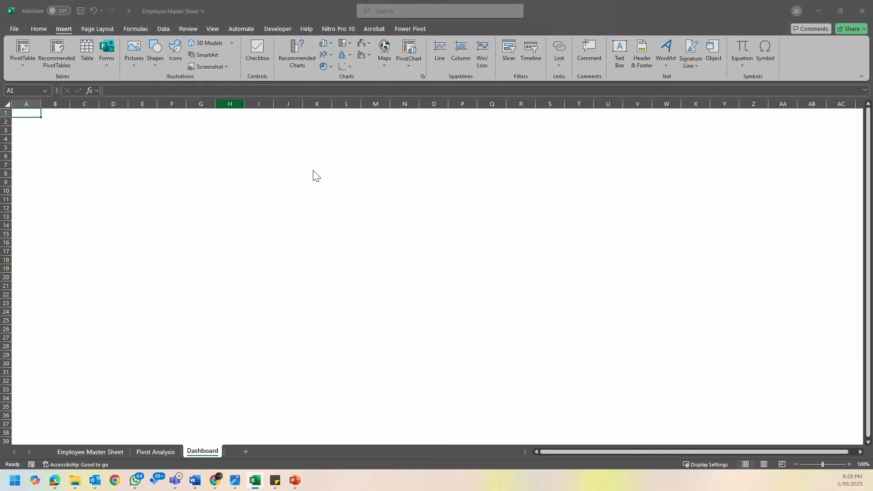
key(Escape)
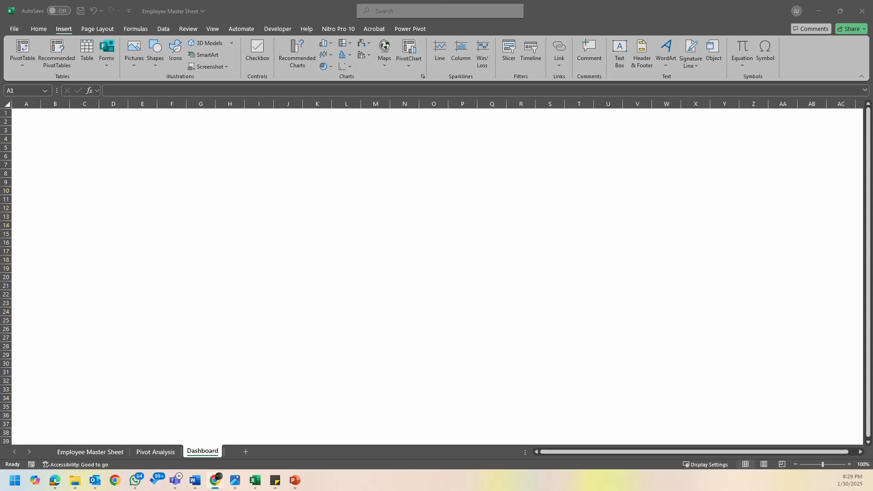
- Switch to Chrome and search Google Images for excel dashboard background
drag(872, 109, 295, 1)
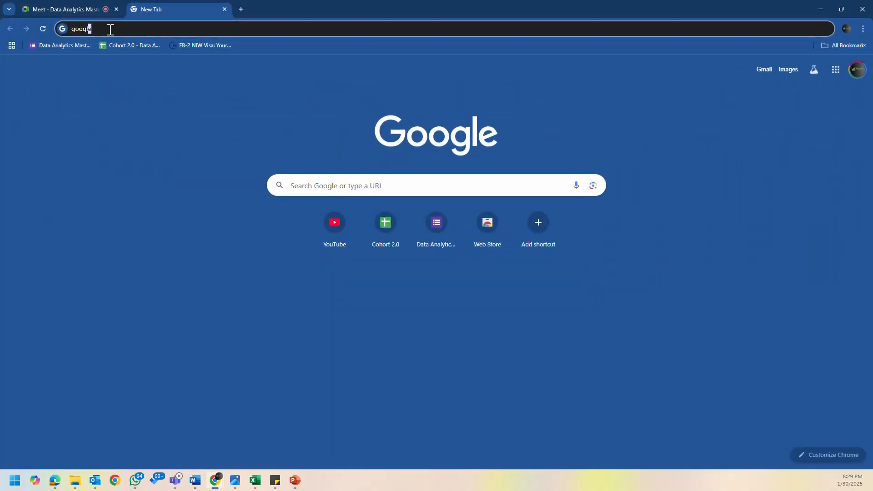
click(110, 29)
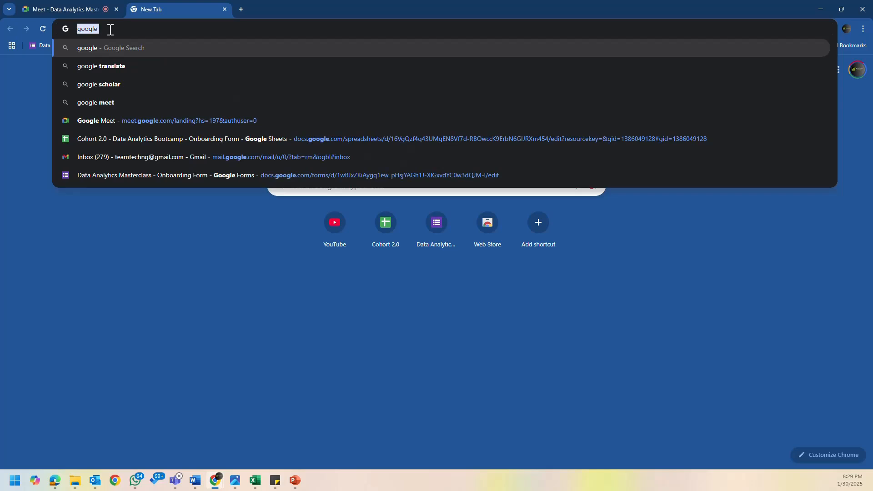
text(excel )
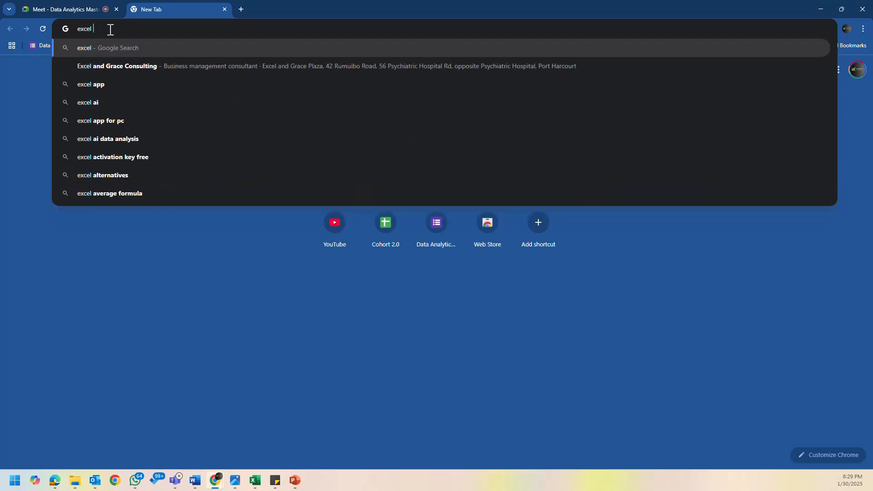
text(dashboard ba)
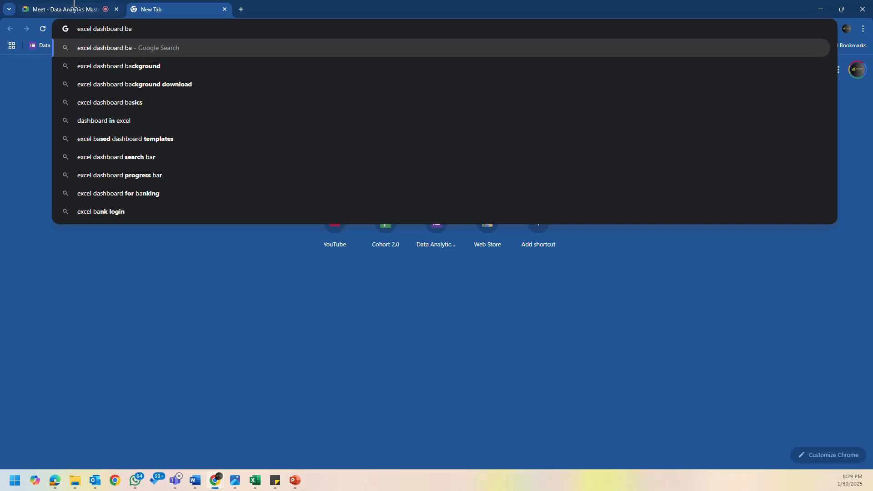
click(138, 67)
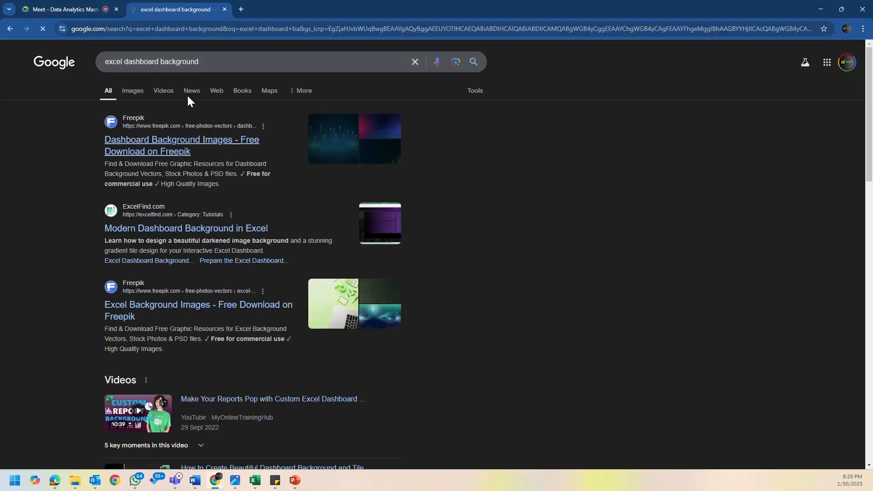
click(136, 92)
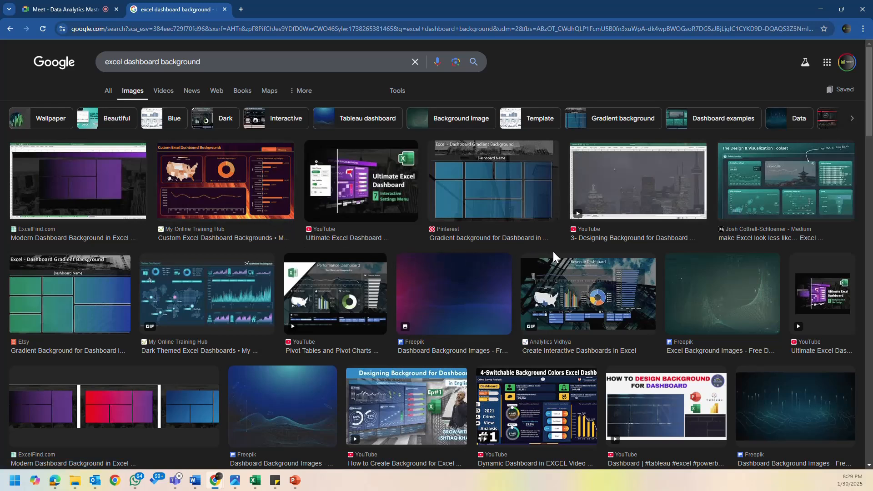
- Preview the Freepik backgrounds in the image results and open the source page of the teal and navy wavy one
scroll(484, 308, down, 1)
scroll(483, 308, down, 2)
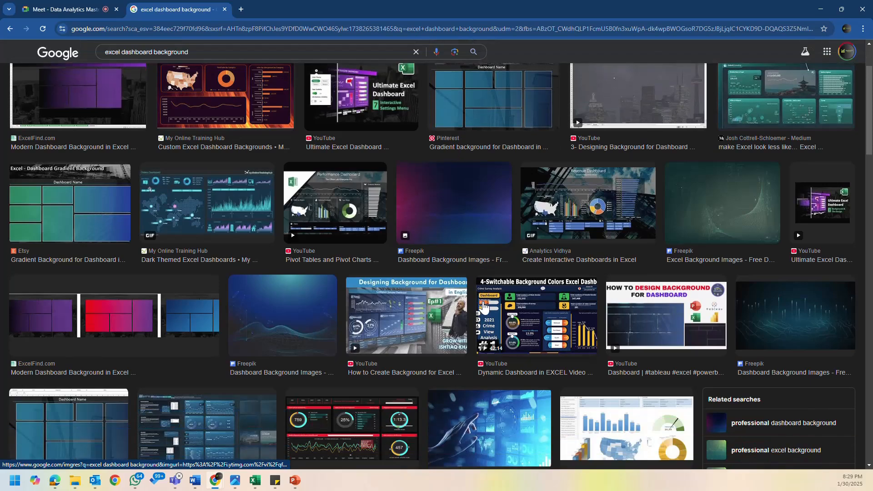
click(699, 221)
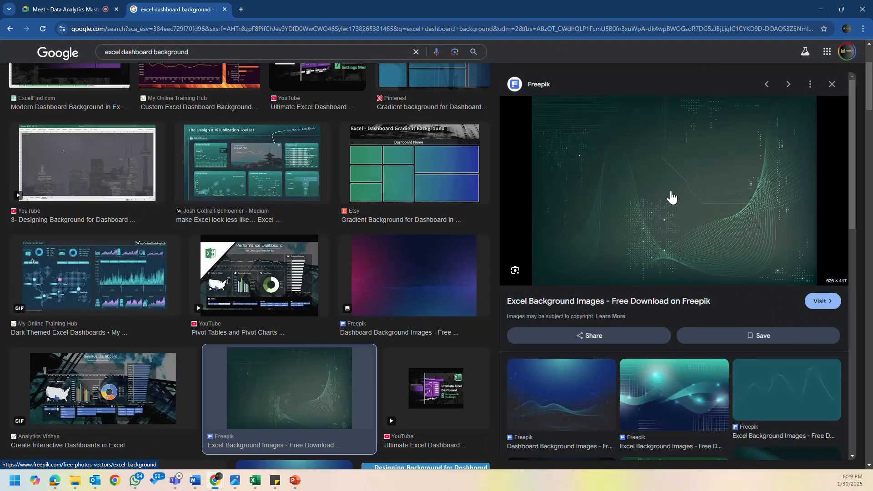
scroll(671, 198, down, 2)
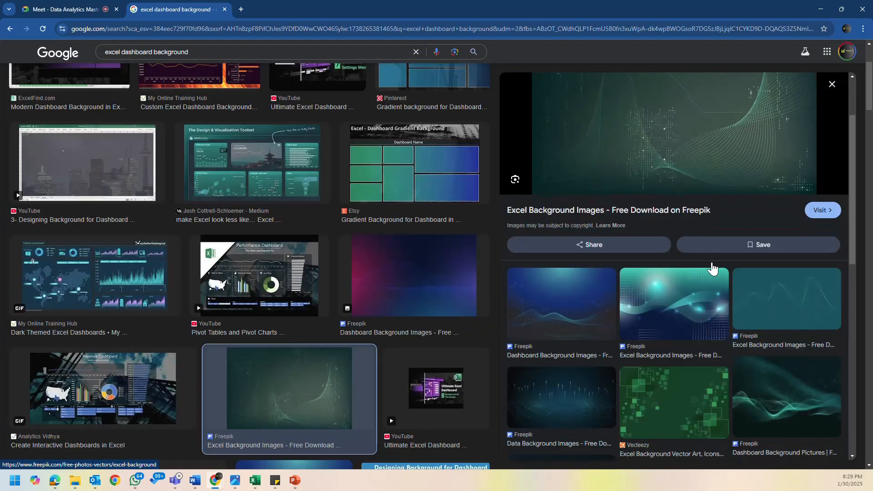
click(680, 302)
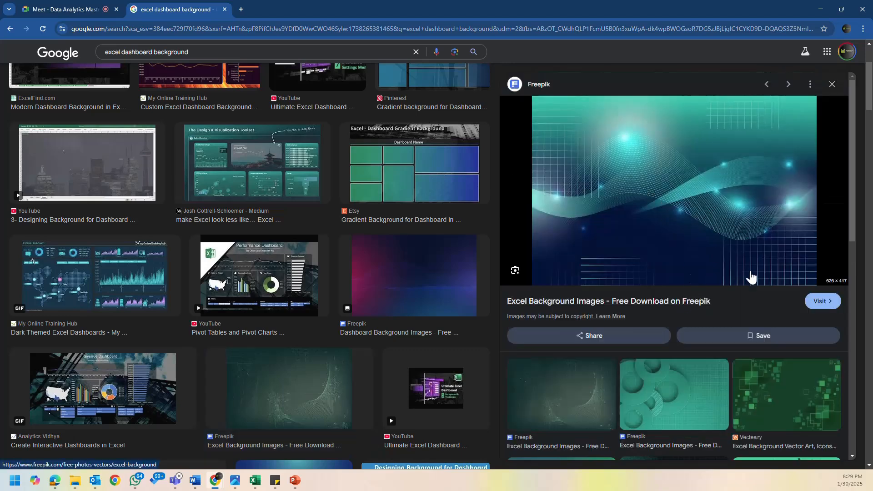
click(816, 303)
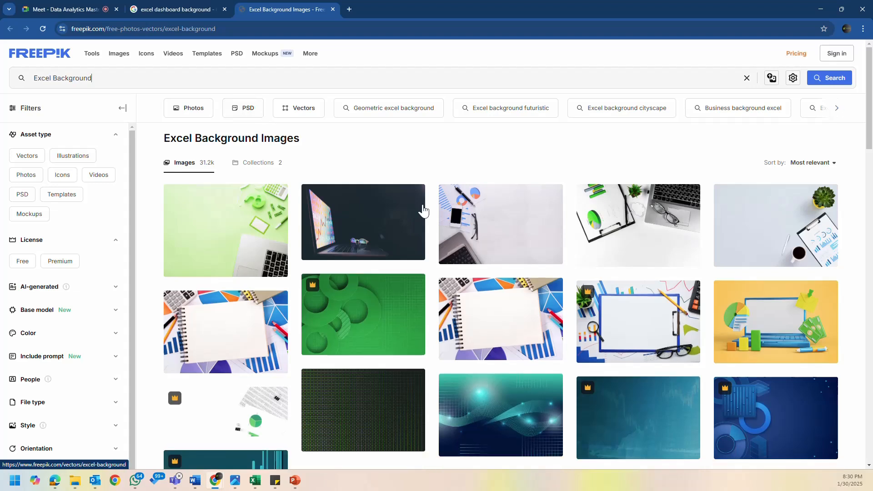
- Find Wavy background with shiny dots among Freepik's Excel Background images and download it
scroll(375, 274, down, 2)
scroll(375, 269, down, 3)
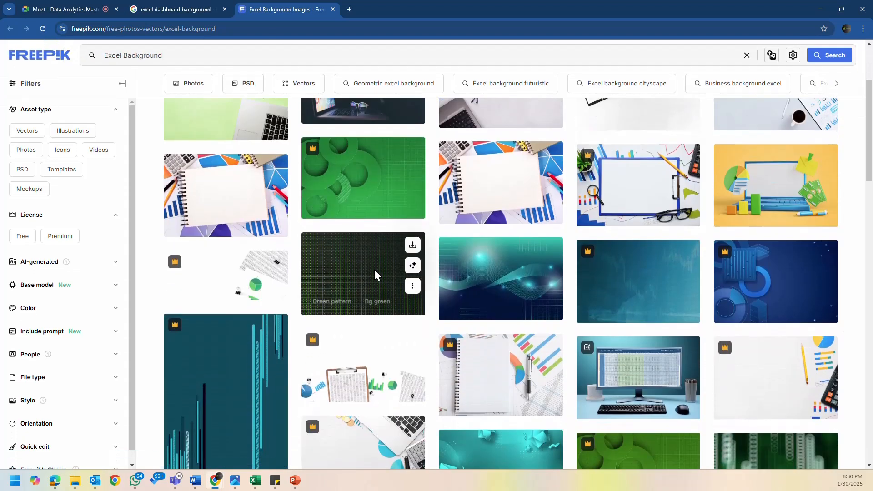
scroll(462, 271, down, 1)
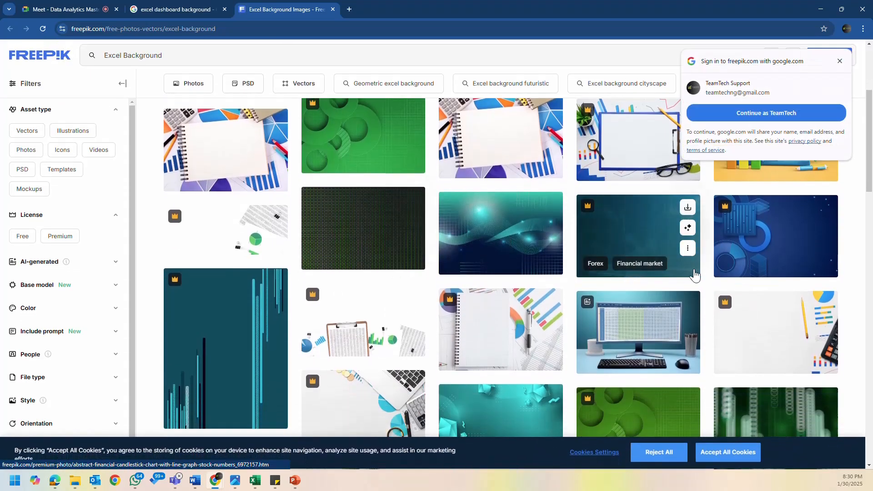
mouse_move(587, 212)
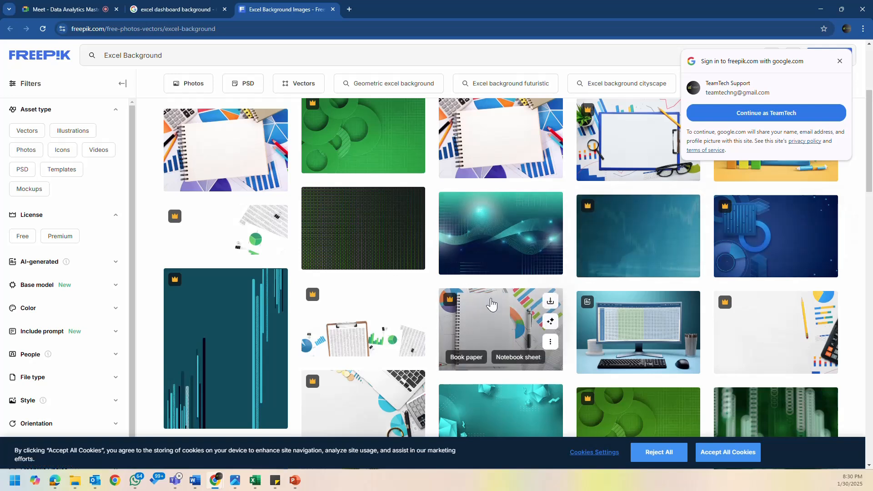
click(515, 245)
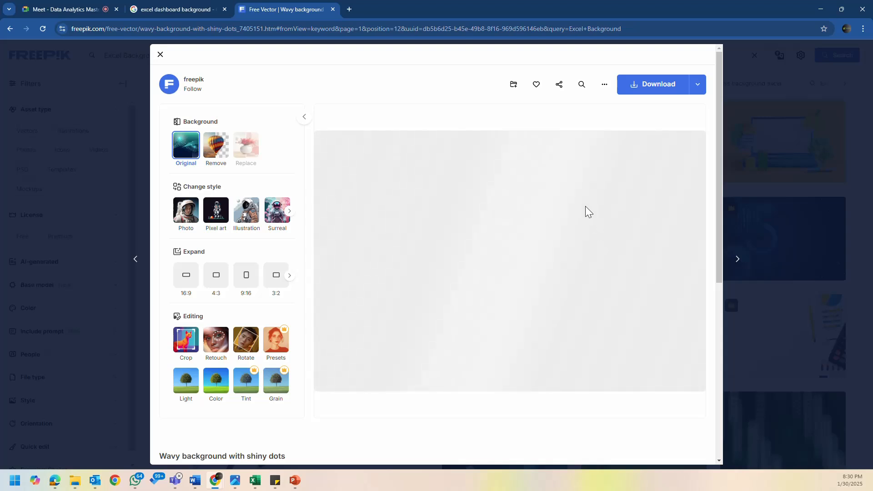
click(636, 92)
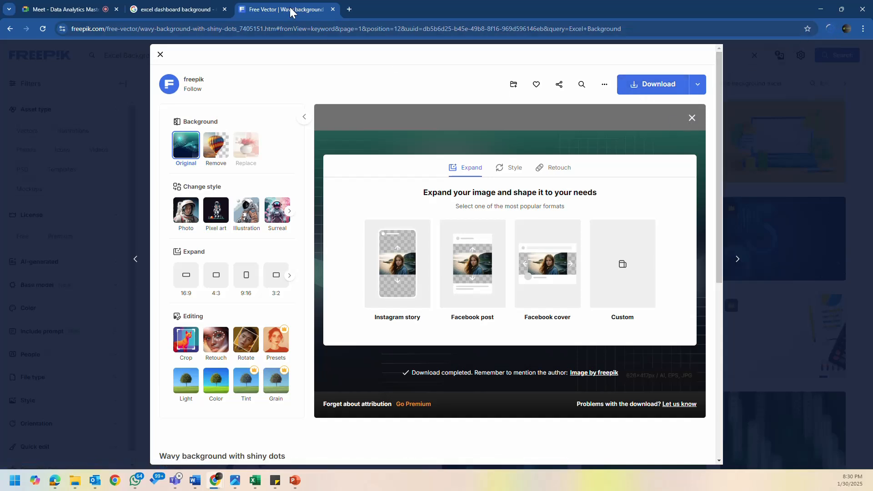
- Open the downloaded wavy-background-with-shiny-dots archive, and close the Freepik page to return to the Dashboard sheet in Excel
click(828, 29)
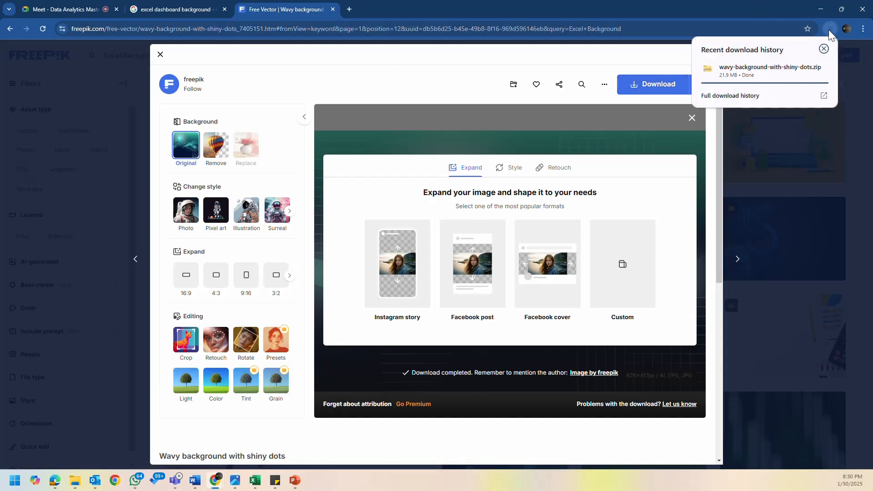
click(771, 72)
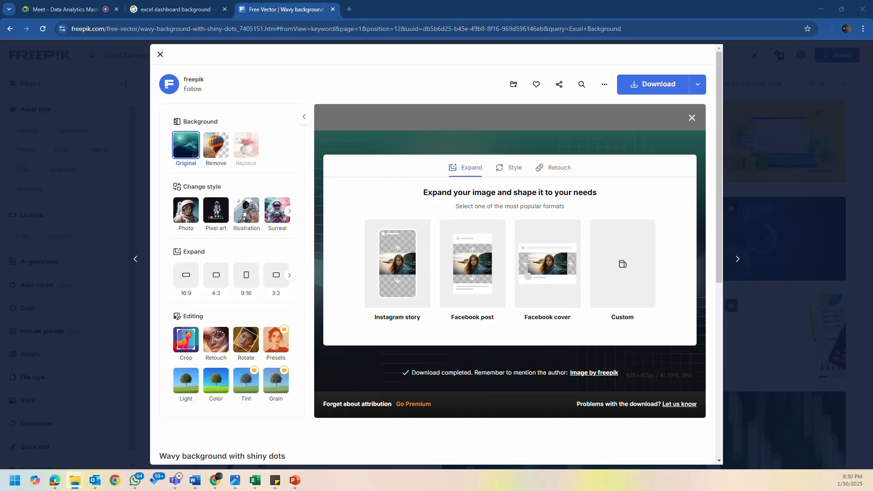
click(660, 57)
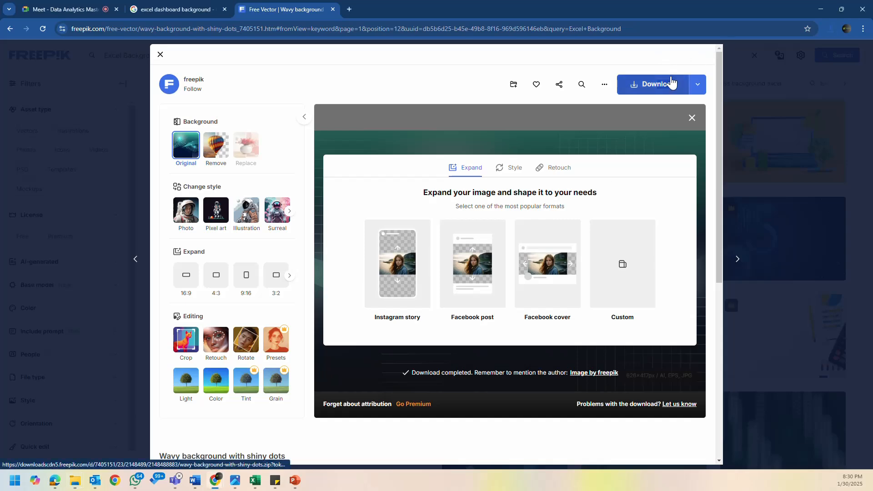
click(691, 118)
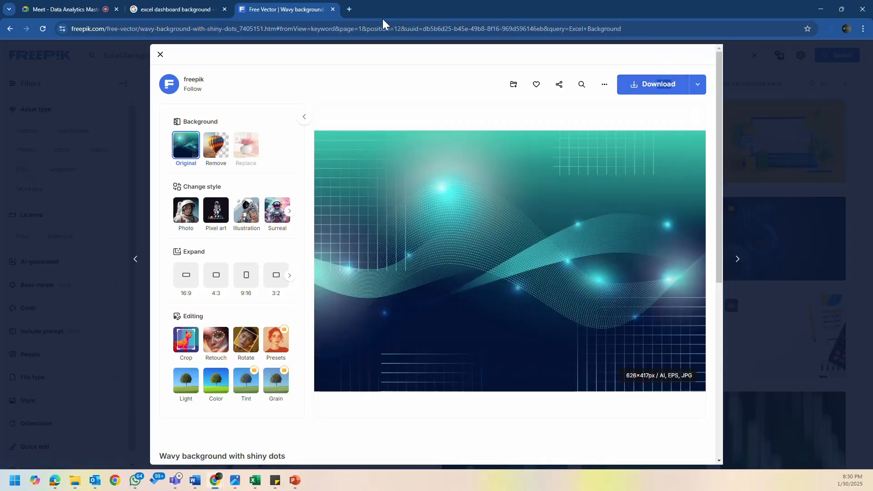
click(333, 9)
key(alt+Tab)
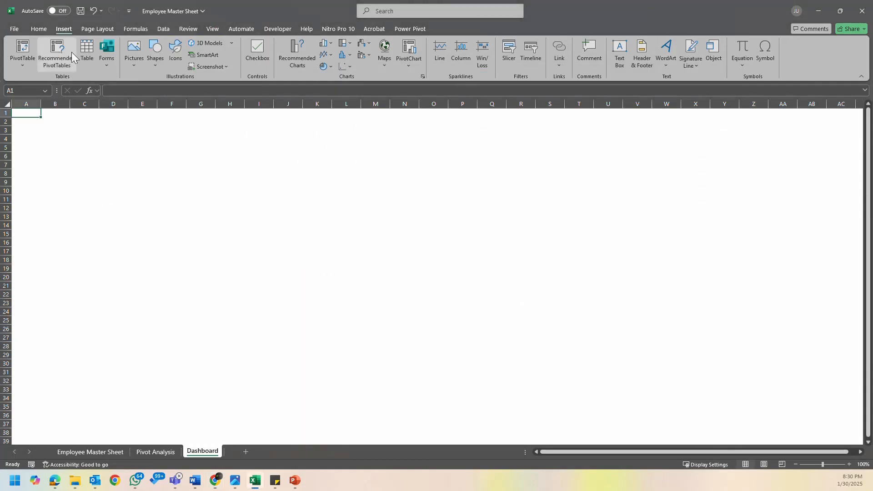
click(138, 67)
click(219, 189)
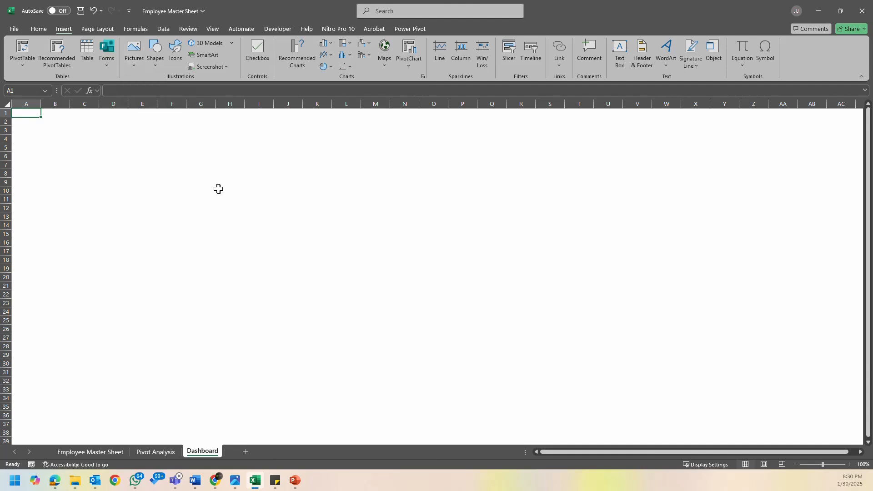
click(158, 64)
click(155, 88)
click(141, 125)
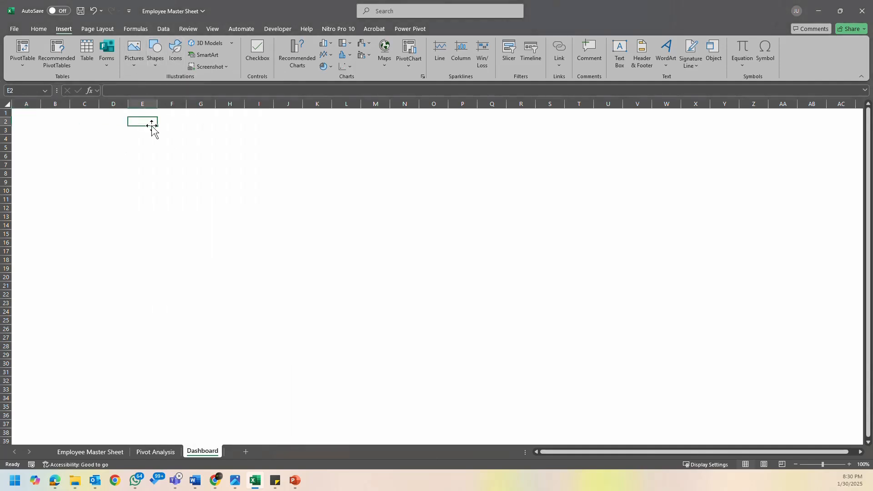
click(212, 29)
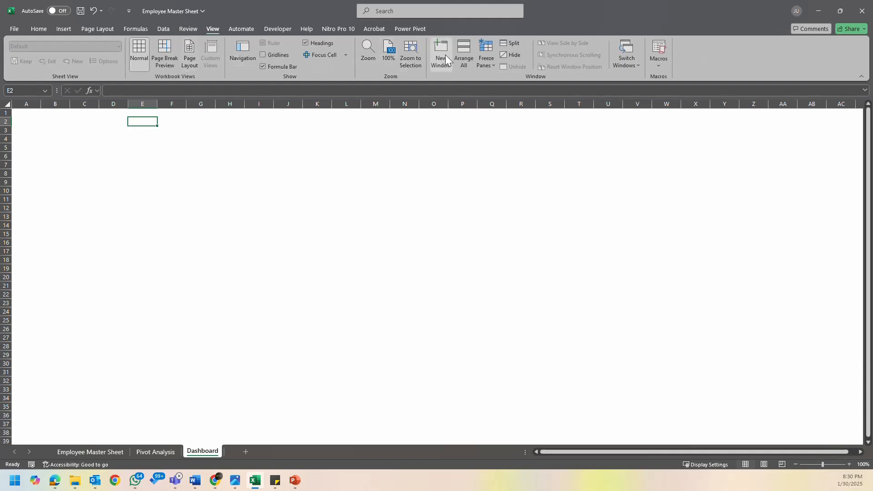
click(67, 31)
- Set the picture file 3647208 as the background of the Dashboard sheet
click(94, 29)
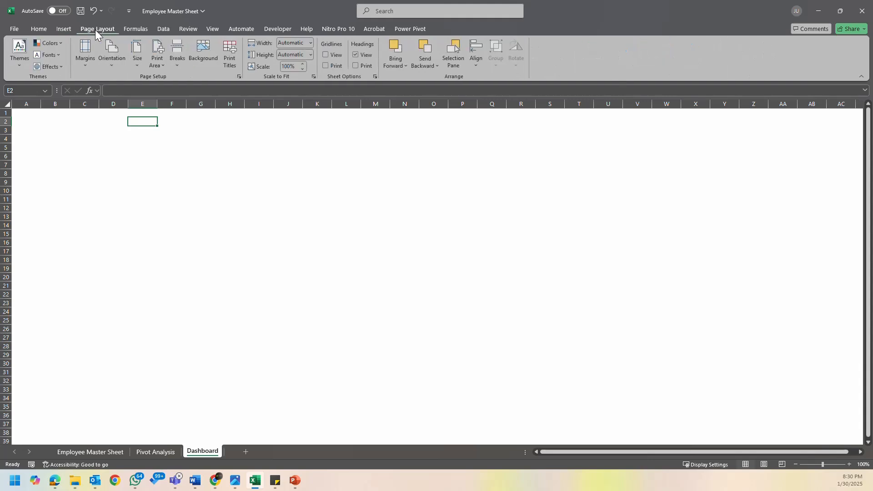
click(207, 54)
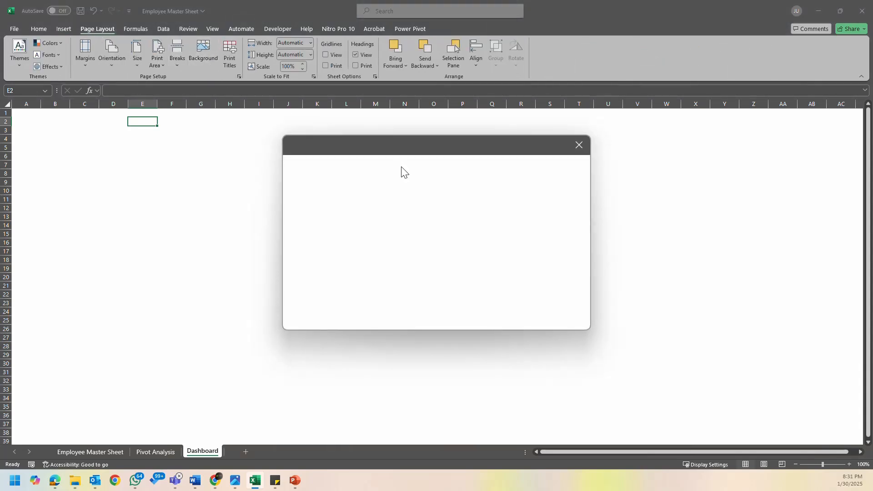
drag(447, 146, 367, 133)
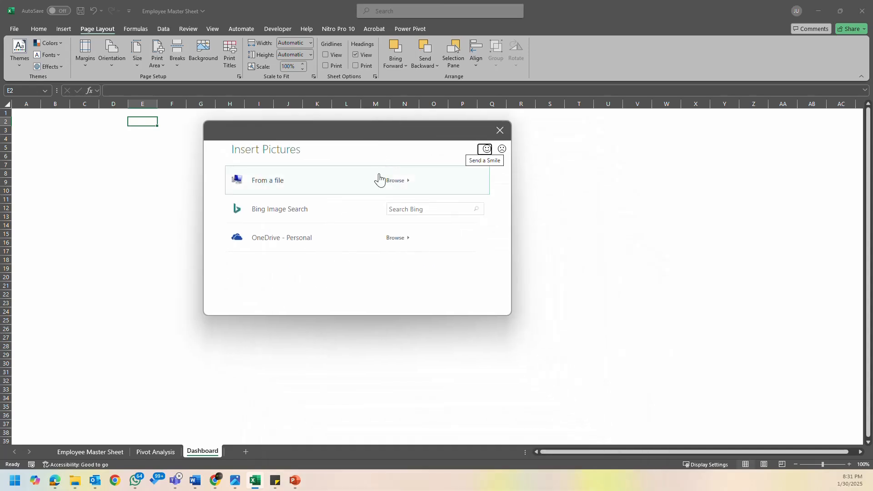
click(403, 184)
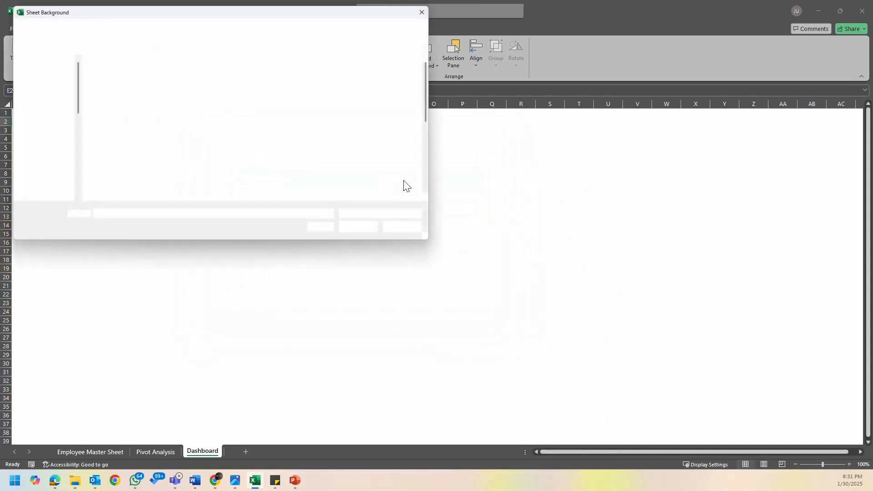
click(394, 86)
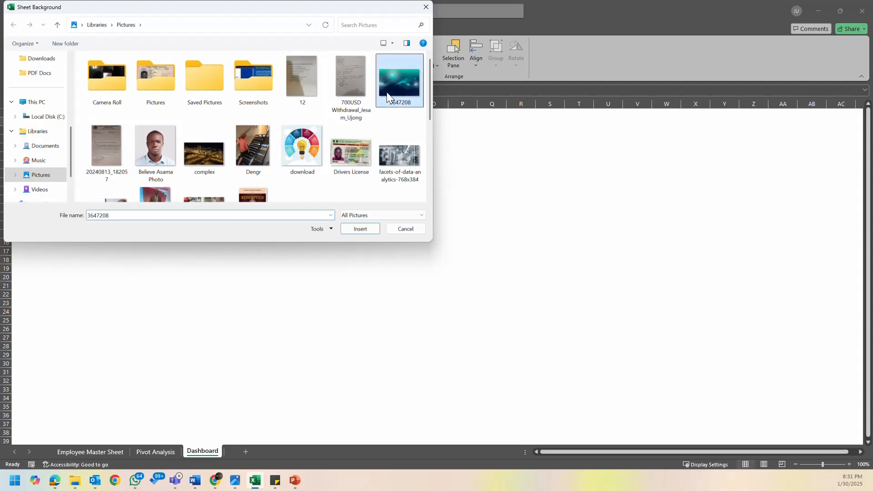
click(357, 231)
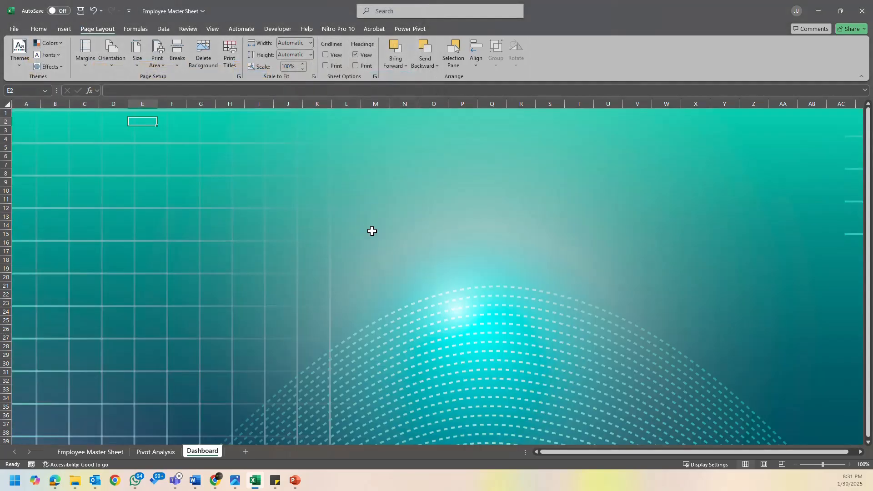
- Check how the background image spreads across the sheet's rows and columns, and delete the background
scroll(405, 238, down, 20)
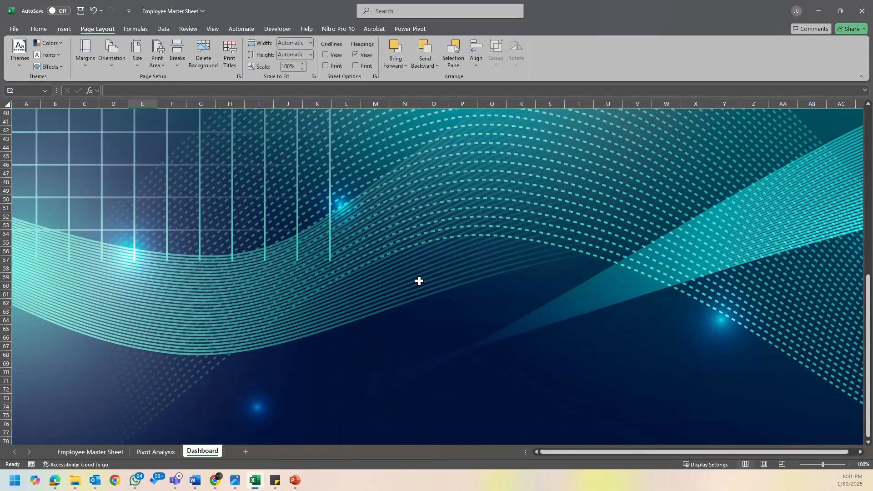
scroll(419, 282, up, 20)
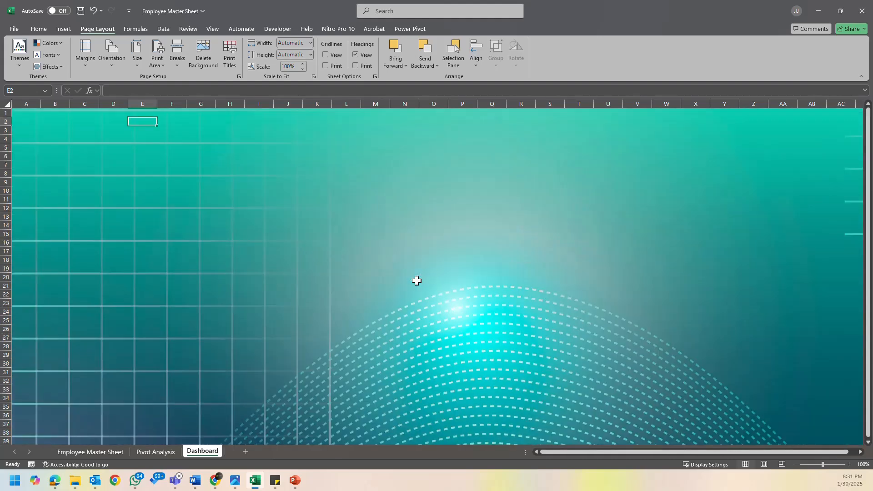
click(350, 189)
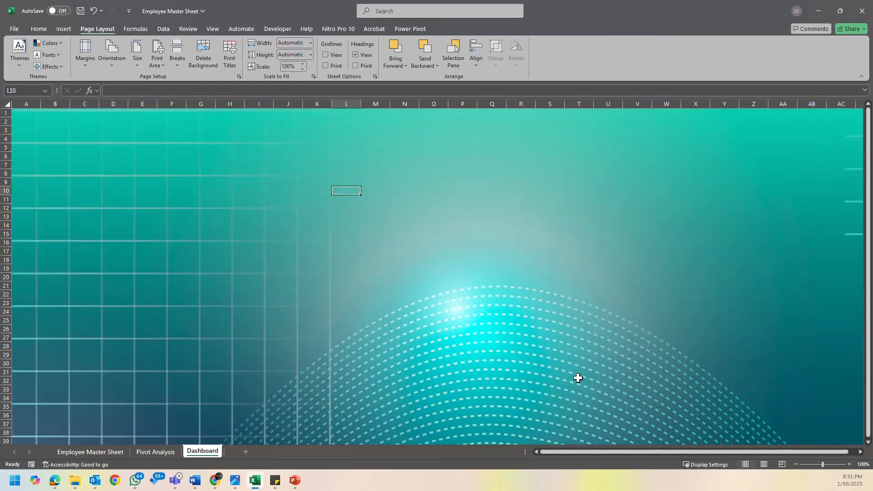
drag(626, 454, 801, 459)
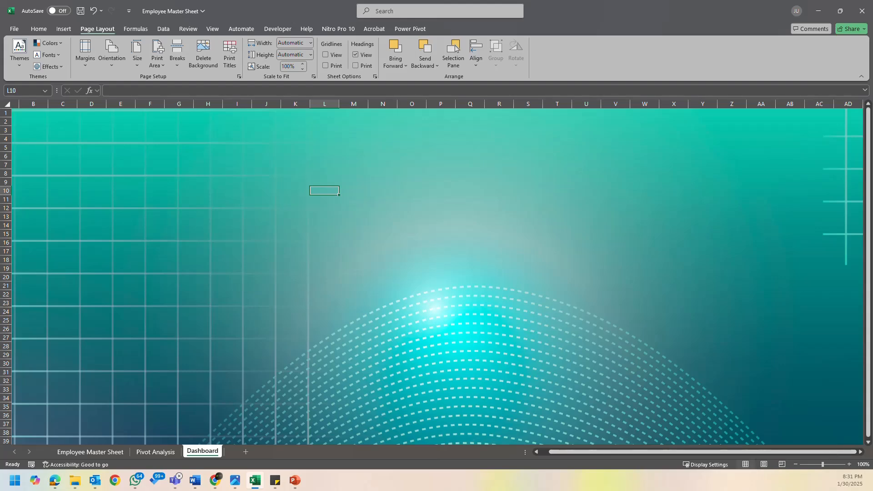
click(861, 452)
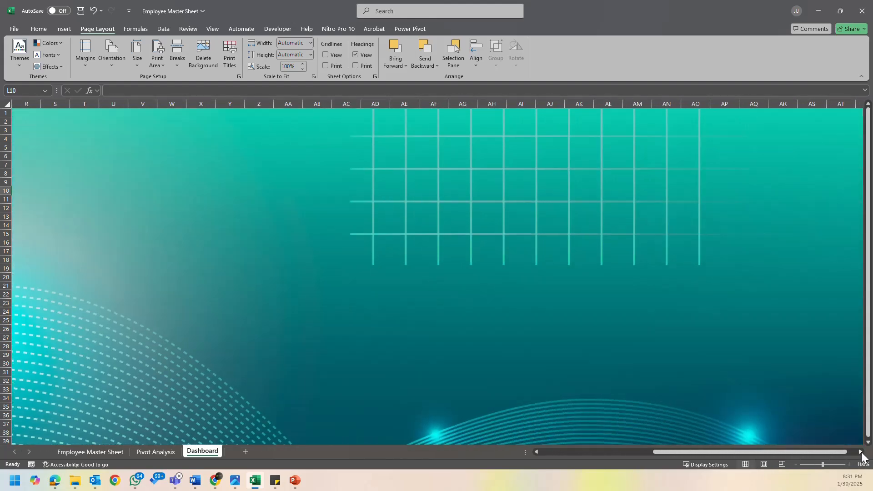
drag(839, 456, 569, 448)
click(238, 164)
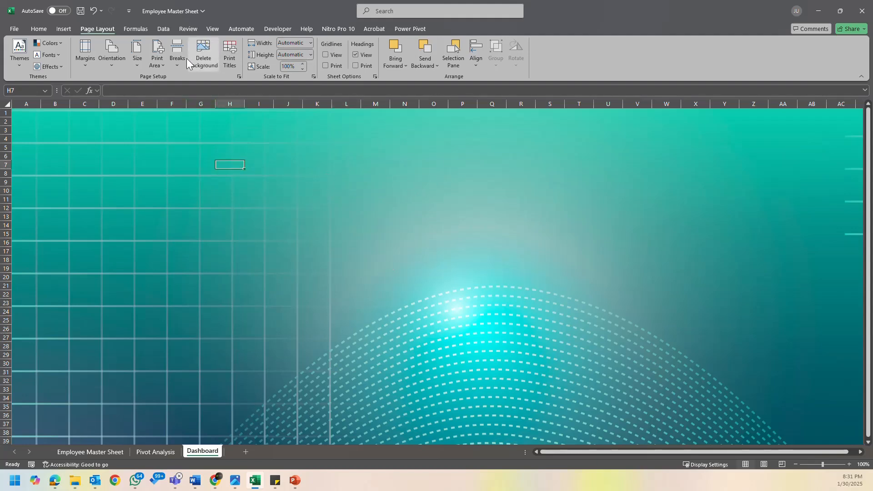
click(210, 66)
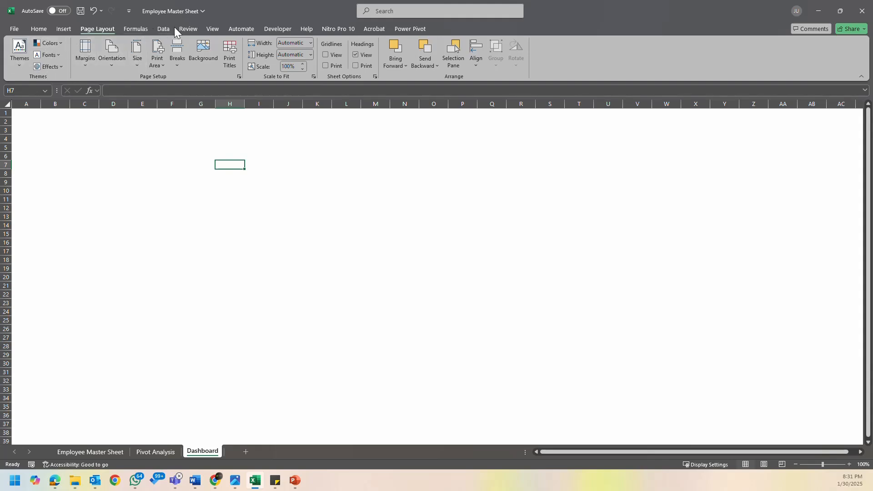
- Try placing the wavy background picture inside cell H7, and undo the insertion
click(69, 29)
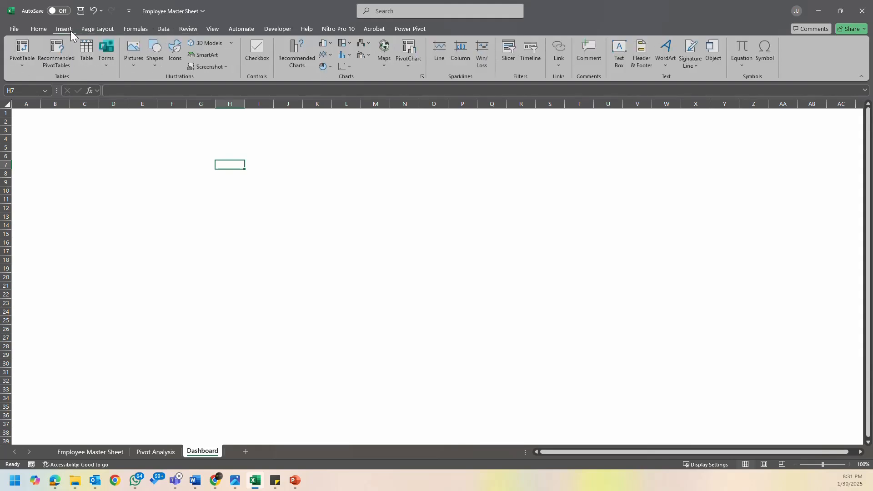
click(132, 64)
mouse_move(175, 91)
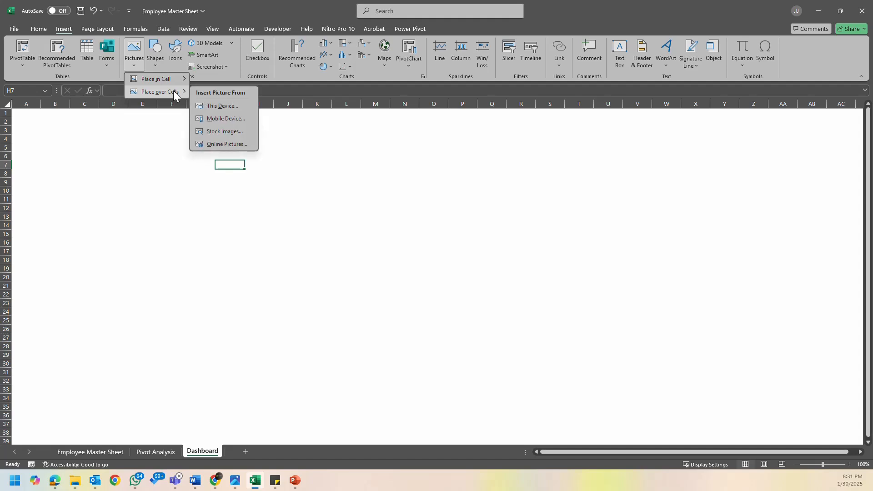
mouse_move(157, 79)
click(229, 92)
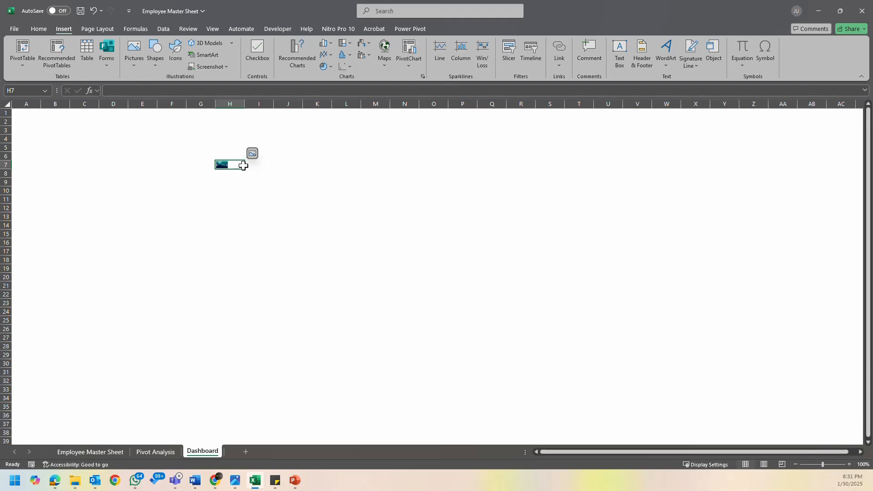
key(ctrl+z)
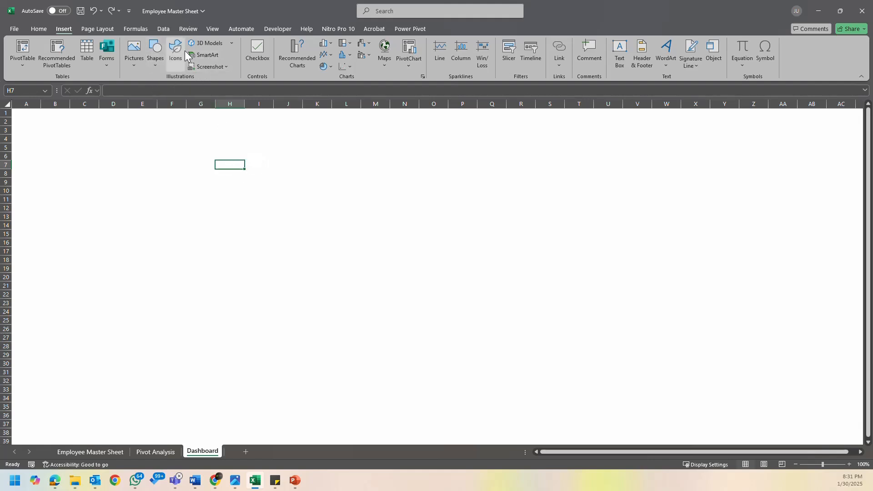
- Insert the wavy background picture from this device over the cells and align it with the sheet's upper-left corner at A1
click(143, 131)
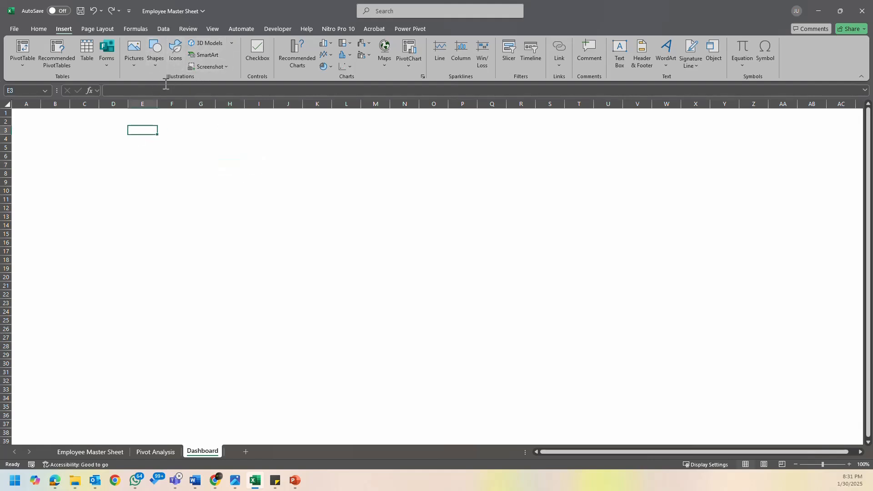
click(137, 59)
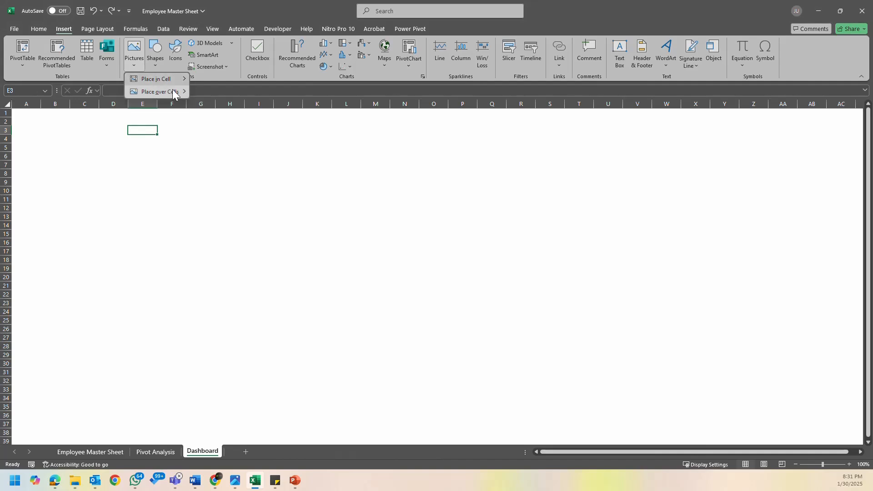
mouse_move(178, 91)
click(222, 106)
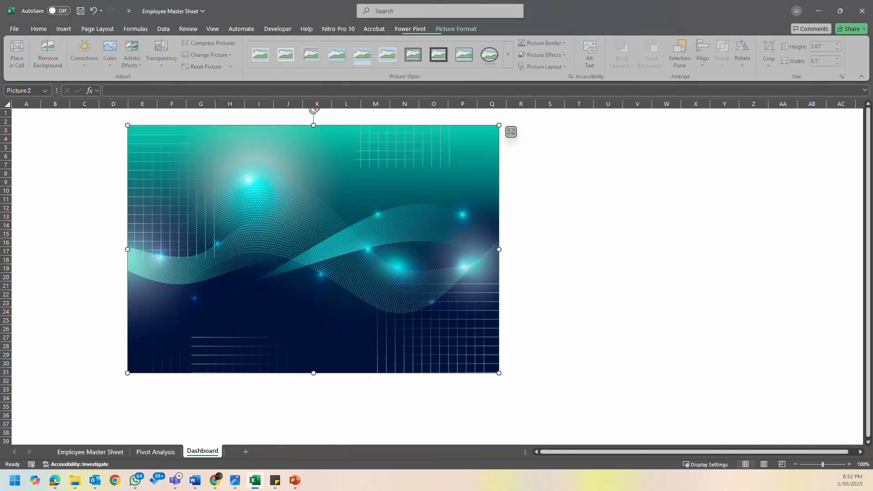
drag(313, 242, 212, 232)
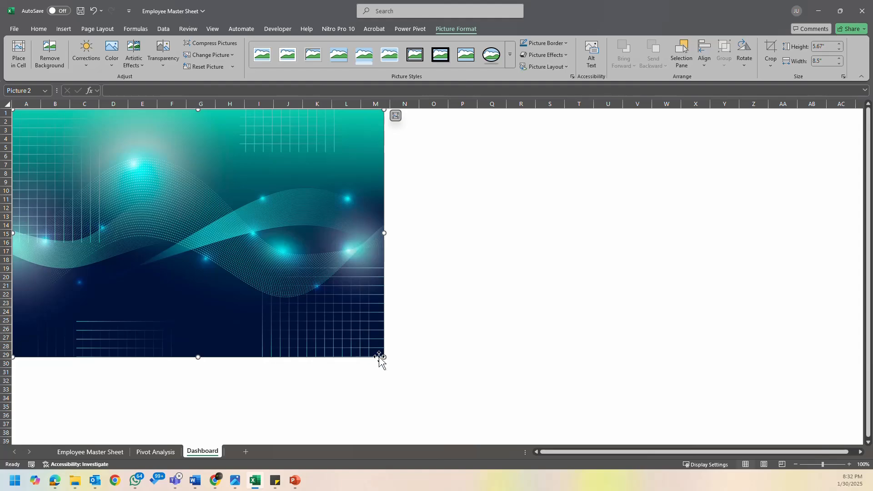
- Stretch the picture across the visible sheet area to about 7.85 inches high and 18.79 inches wide
drag(382, 358, 529, 364)
drag(530, 282, 764, 296)
drag(749, 452, 607, 451)
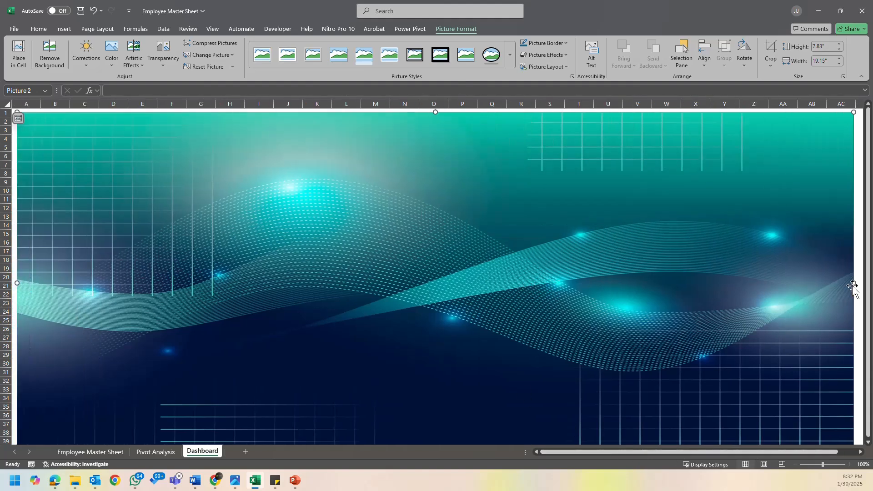
drag(853, 283, 828, 291)
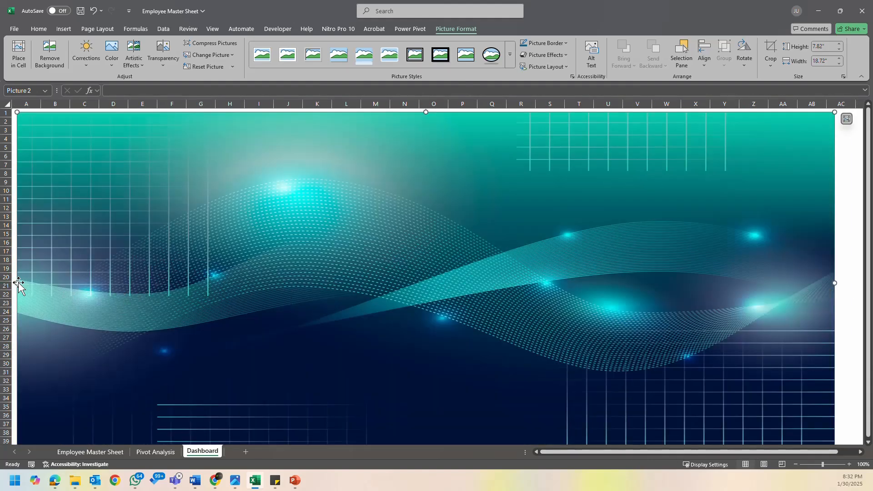
drag(17, 283, 13, 282)
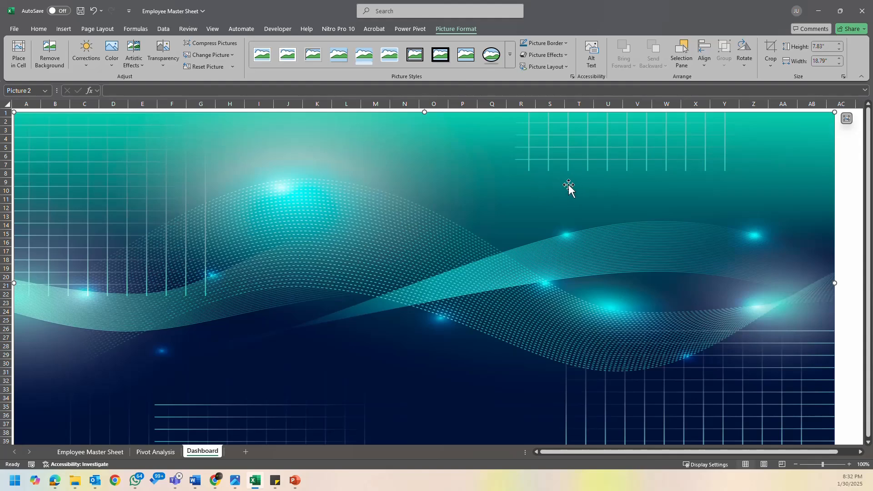
drag(424, 113, 422, 111)
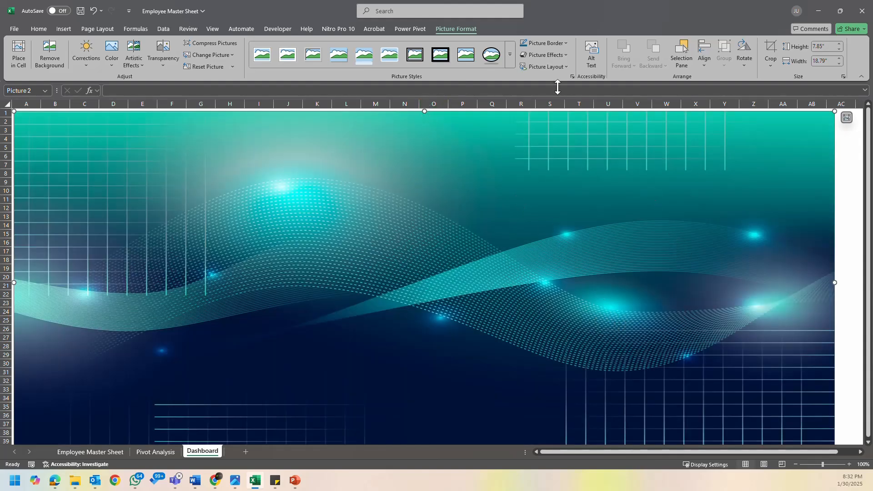
click(562, 54)
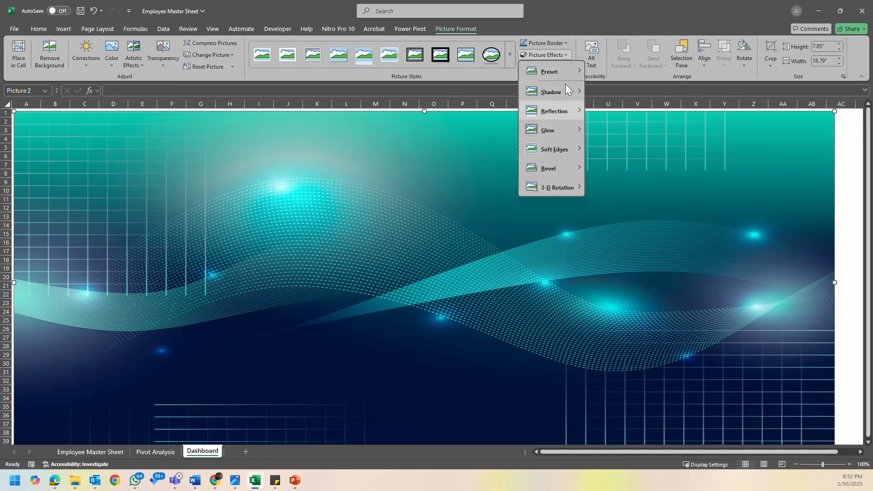
click(563, 46)
click(564, 47)
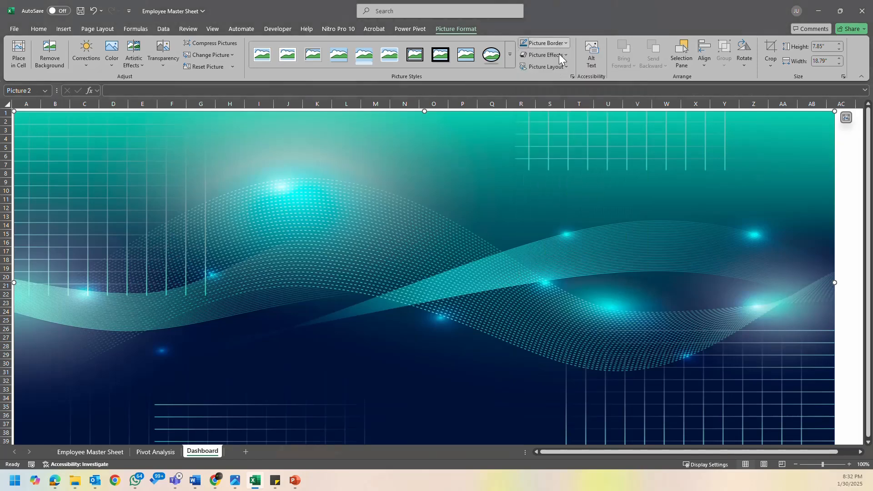
click(564, 67)
click(564, 67)
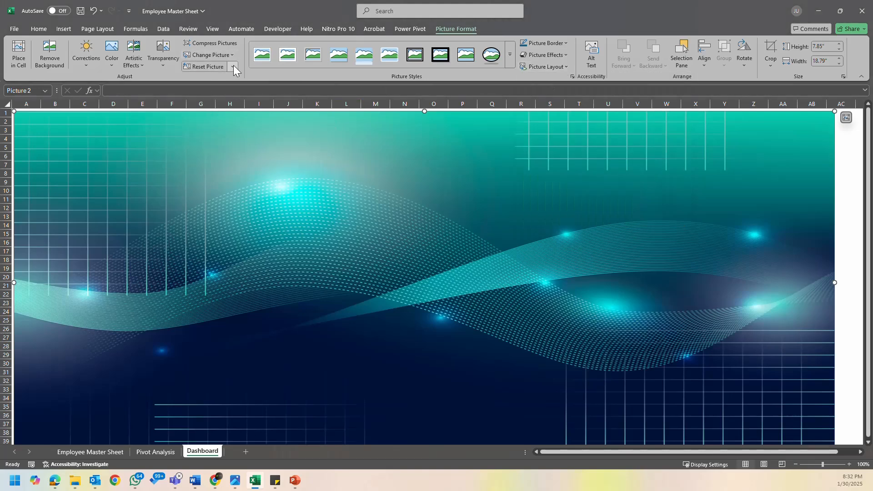
- Apply the third transparency preset to the picture and widen it to about 19.94 inches, filling the visible sheet from its upper-left corner
click(161, 62)
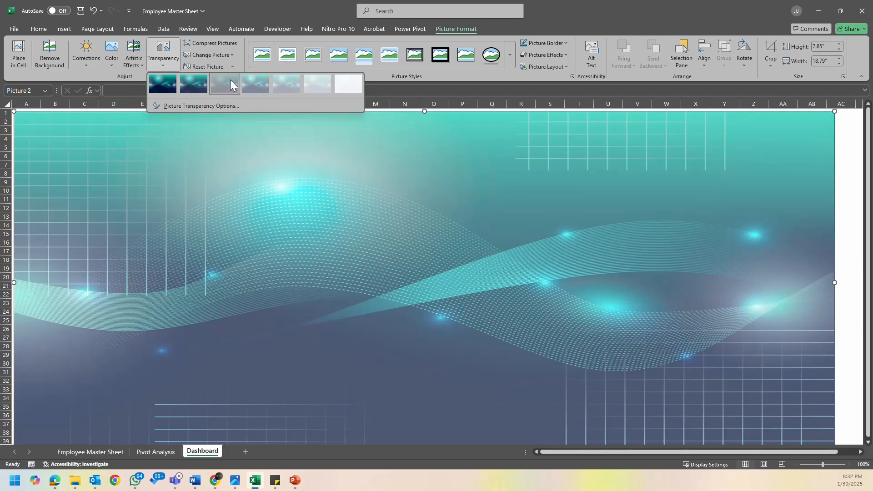
click(230, 80)
drag(835, 281, 768, 287)
drag(736, 453, 635, 457)
drag(343, 282, 340, 286)
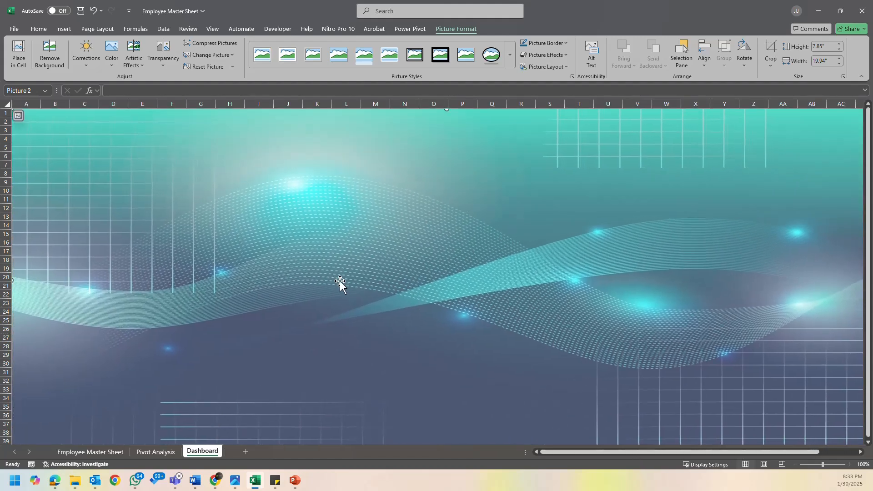
- Delete the background picture placed over the Dashboard sheet's cells
key(Delete)
click(346, 217)
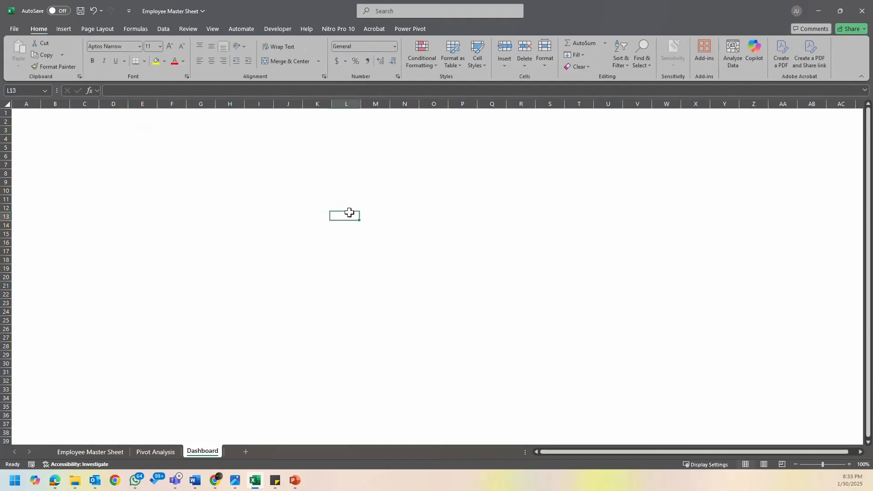
- Set the picture file 3647208 from the Pictures library as the Dashboard sheet's background
click(239, 29)
click(181, 30)
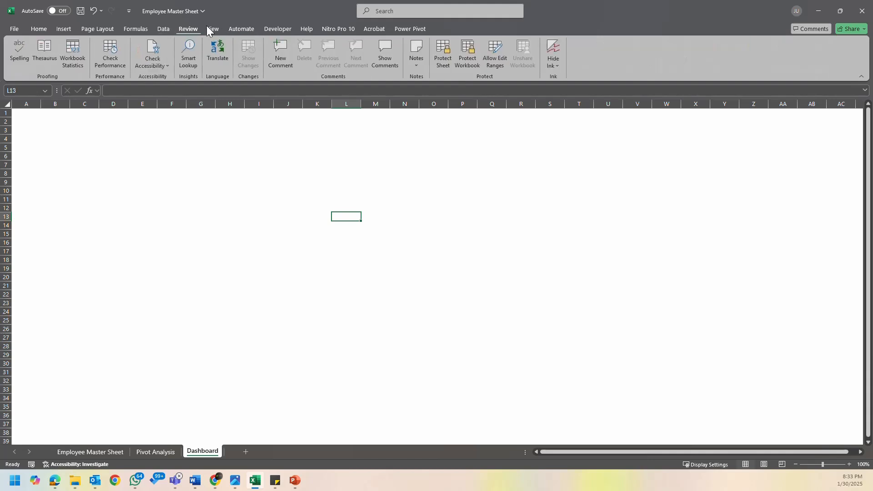
click(104, 28)
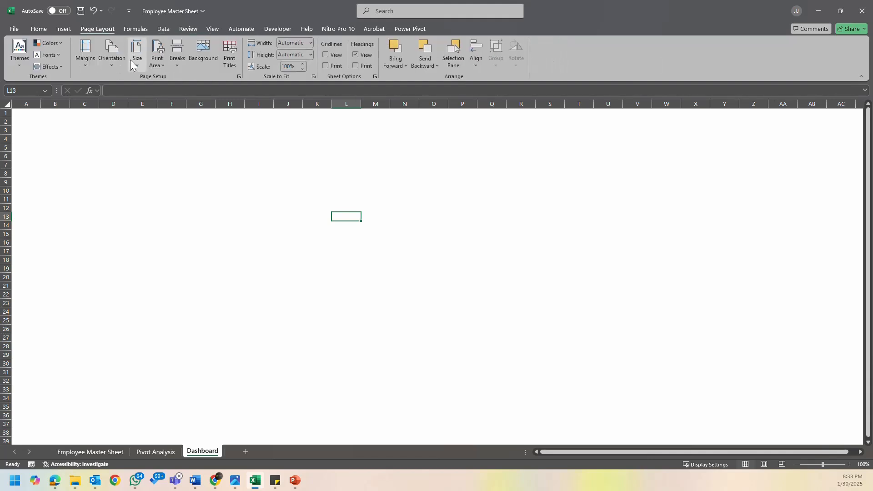
click(209, 55)
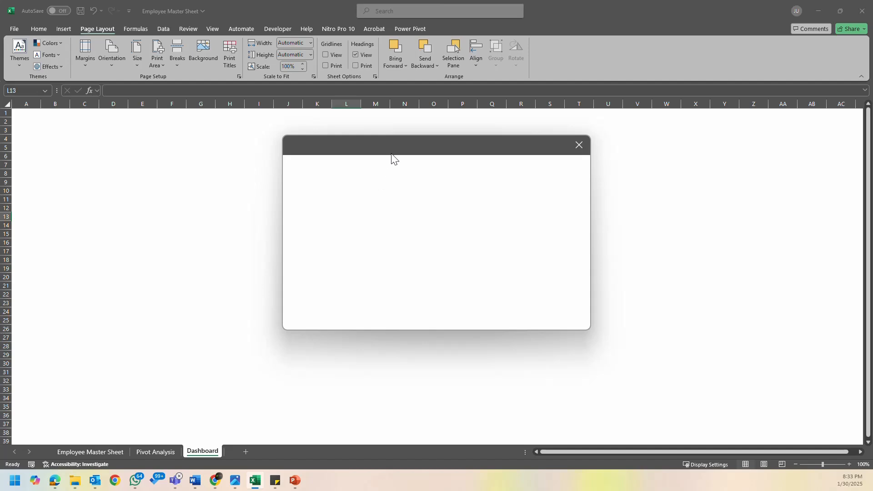
click(382, 198)
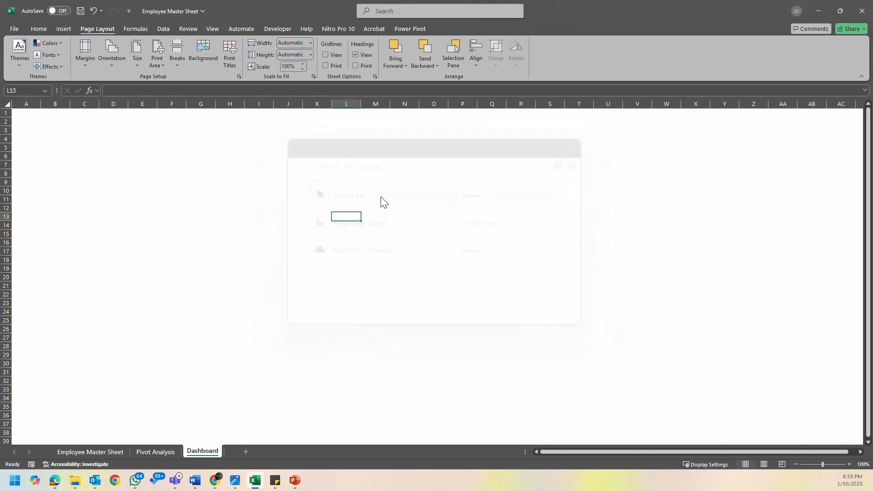
click(404, 90)
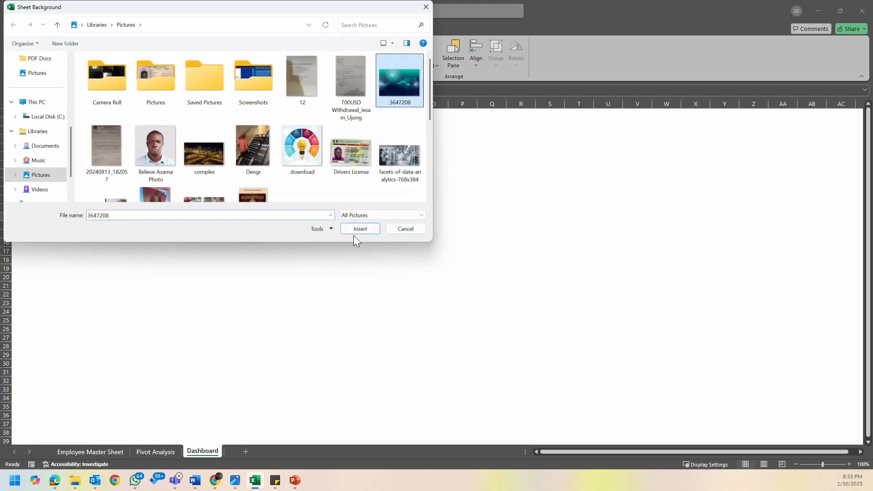
click(356, 233)
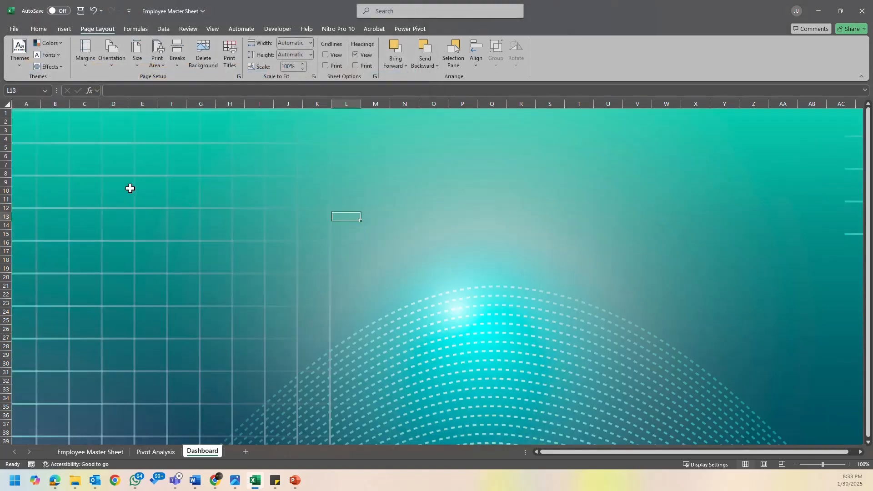
click(175, 188)
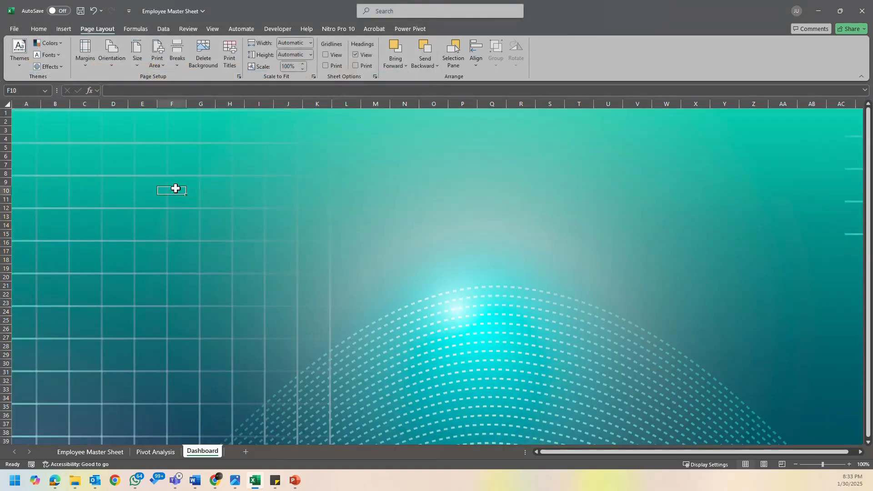
click(213, 133)
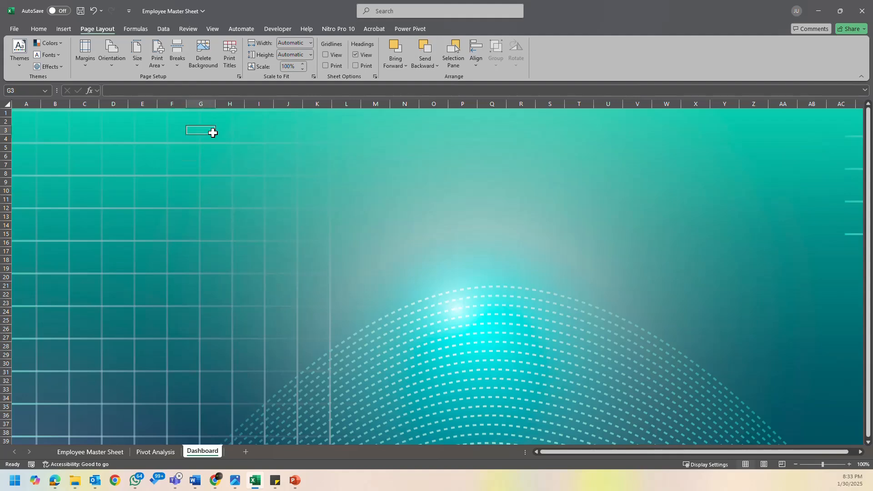
click(185, 94)
click(180, 154)
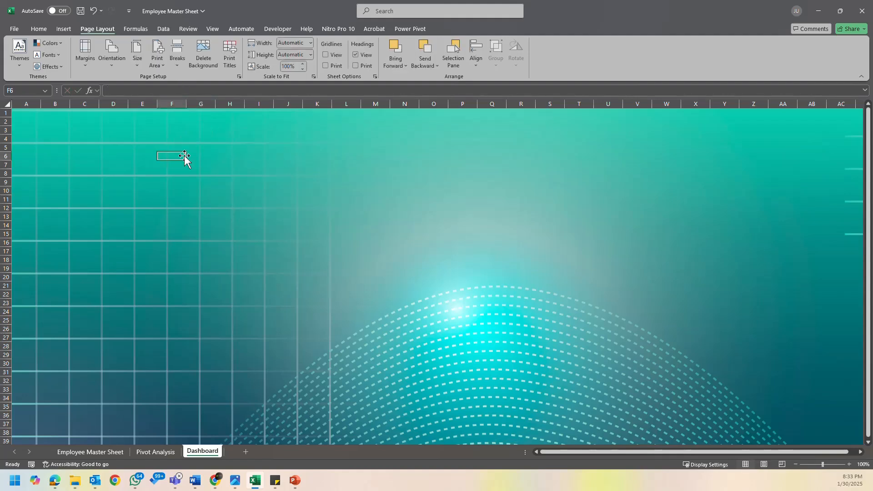
click(233, 120)
click(218, 156)
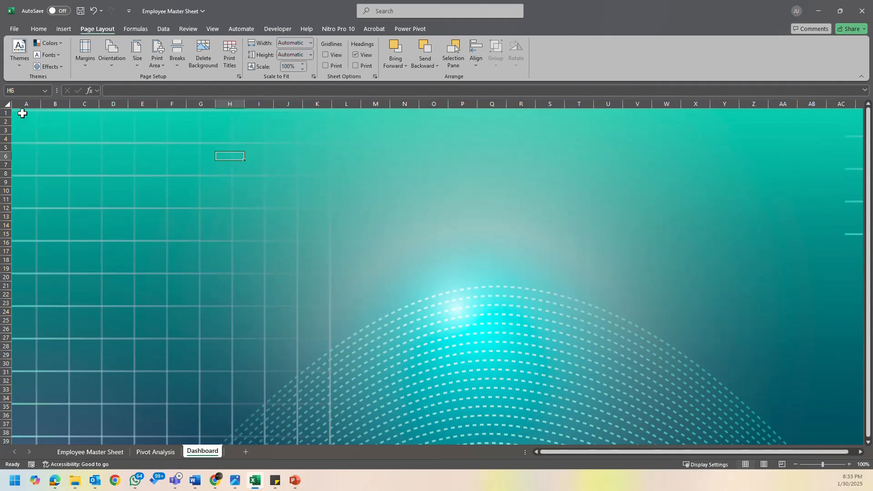
drag(19, 111, 848, 267)
click(667, 354)
click(94, 149)
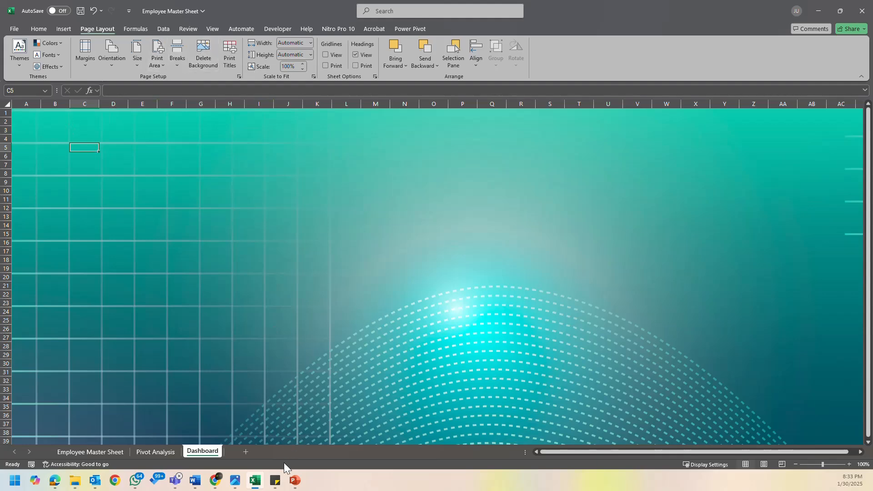
- Close the Export Process presentation in PowerPoint, leaving Presentation1 with the layout sketch open
click(296, 484)
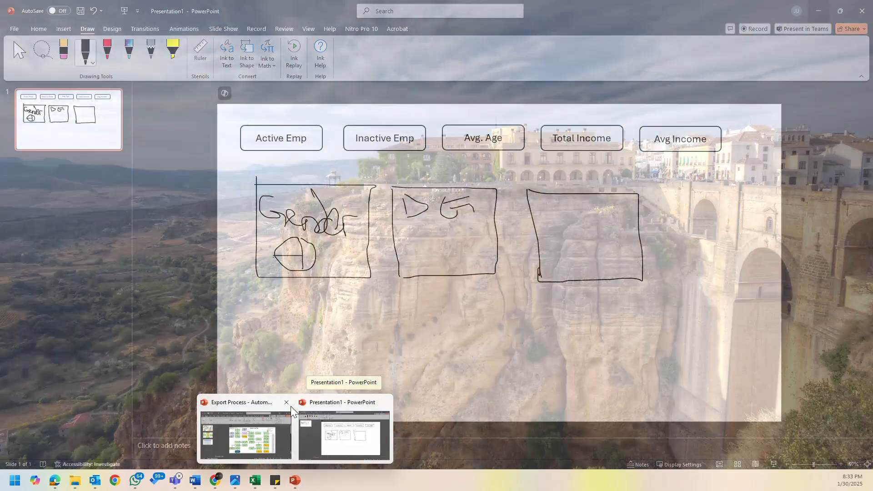
click(291, 405)
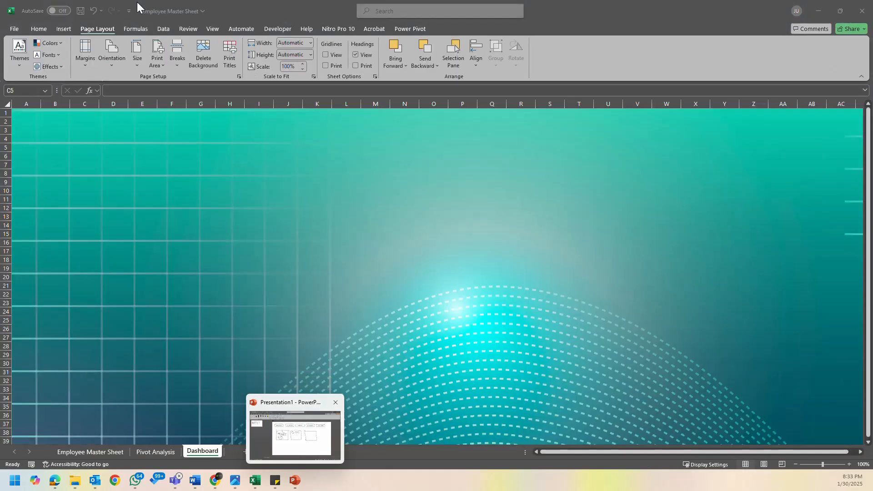
- Draw a rounded rectangle banner over rows 1 to 4 from column A through Z, about 0.74 inches high and 17.36 inches wide
click(62, 30)
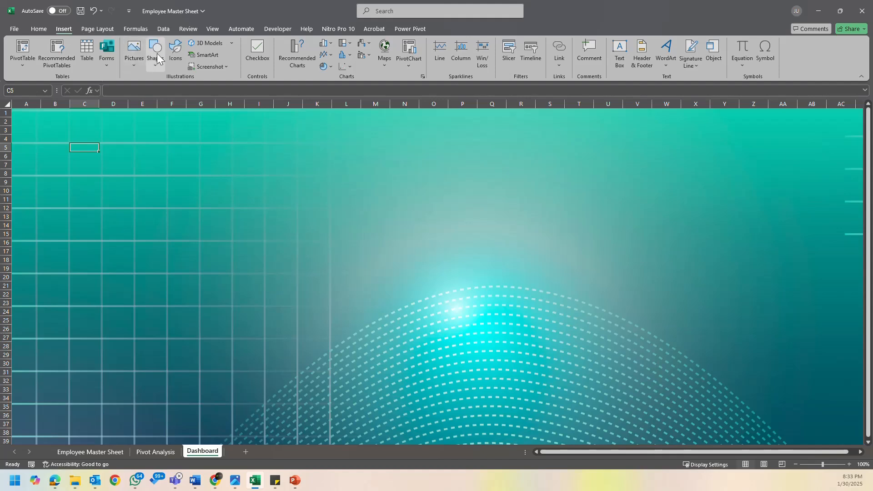
click(154, 59)
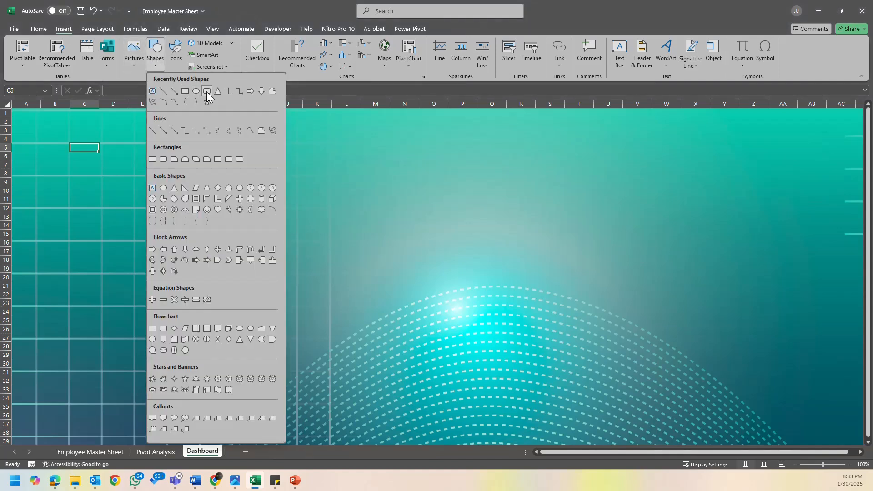
click(206, 92)
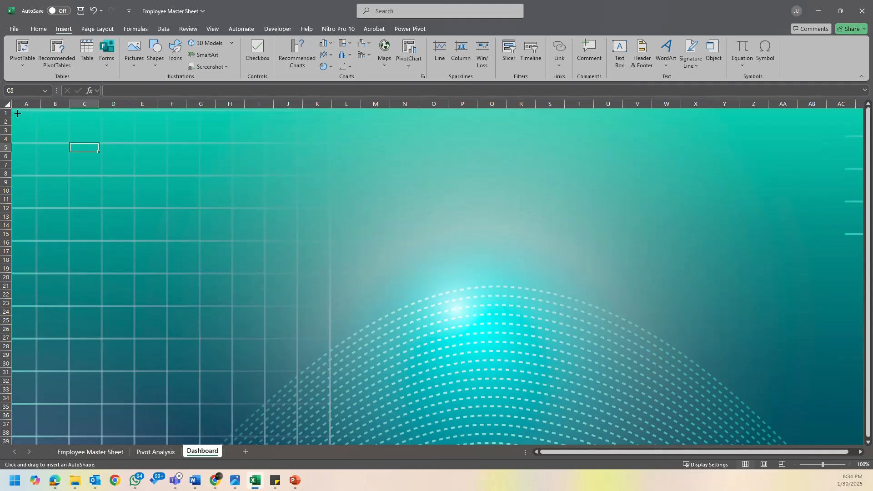
drag(18, 113, 765, 141)
drag(390, 113, 391, 109)
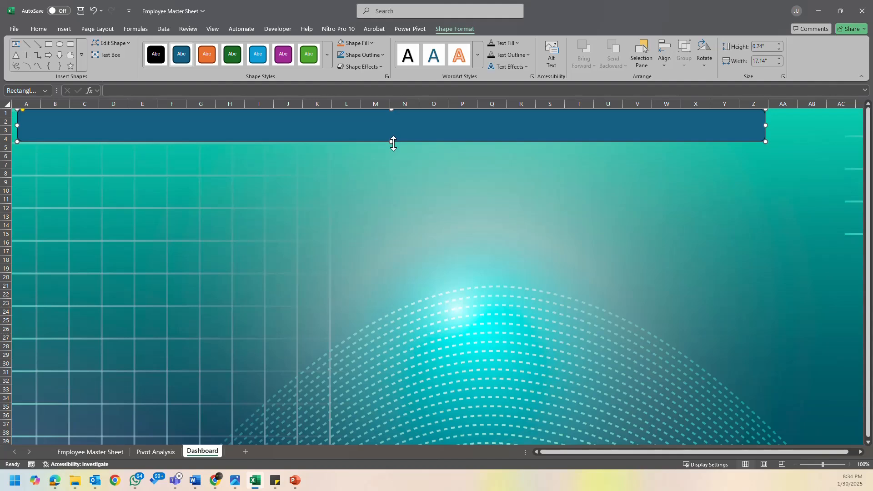
drag(17, 125, 12, 125)
drag(766, 124, 769, 125)
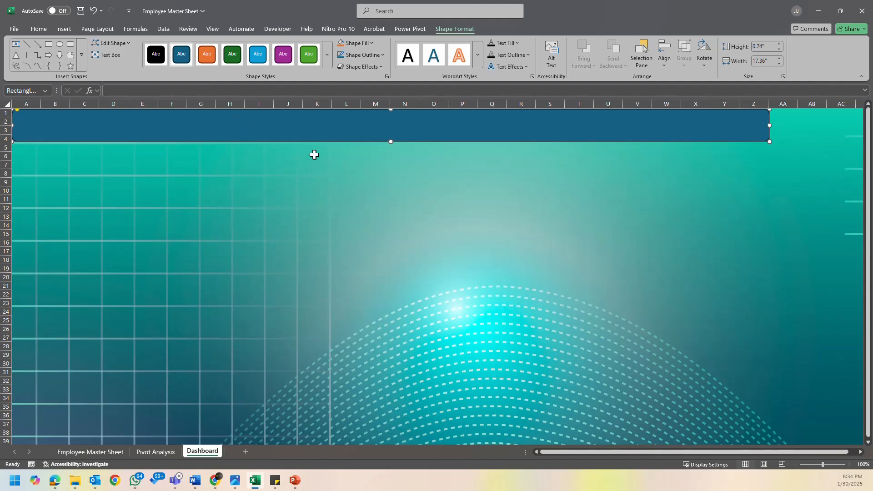
- Fill the rounded banner across the top rows with white
click(38, 29)
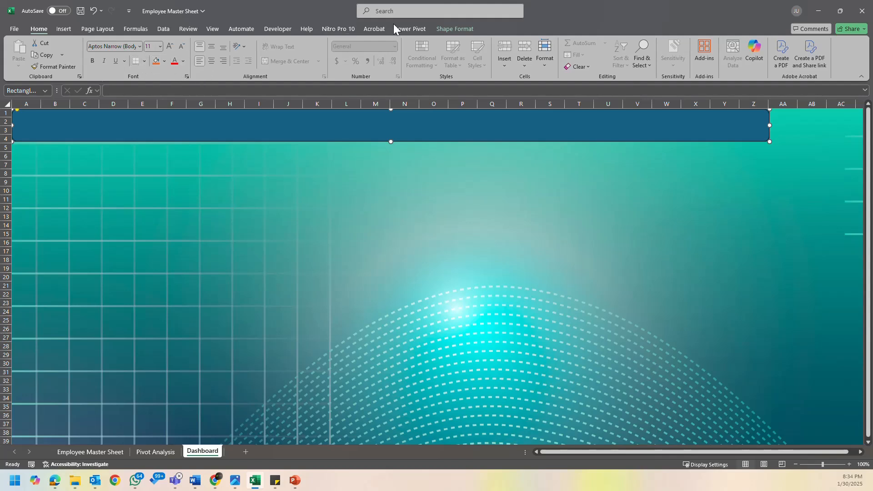
click(455, 29)
click(357, 43)
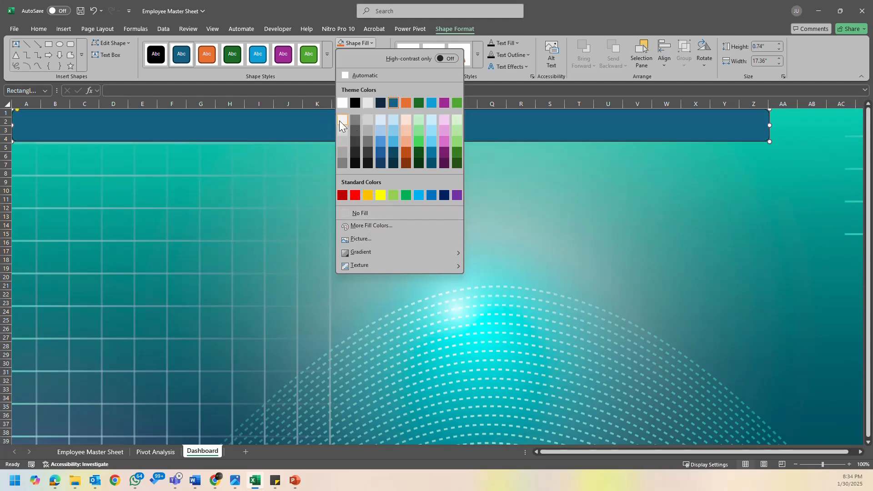
click(344, 102)
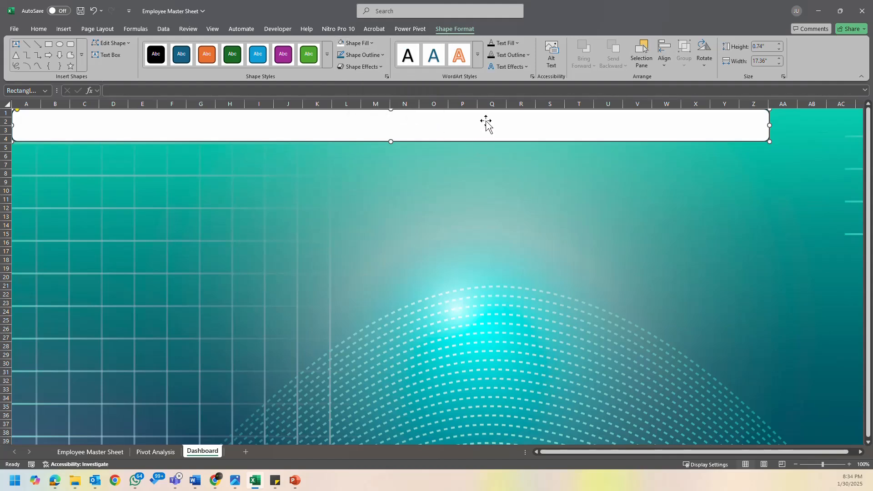
- Examine the shape effect, outline, gradient and high-contrast fill options available for the white banner
click(377, 67)
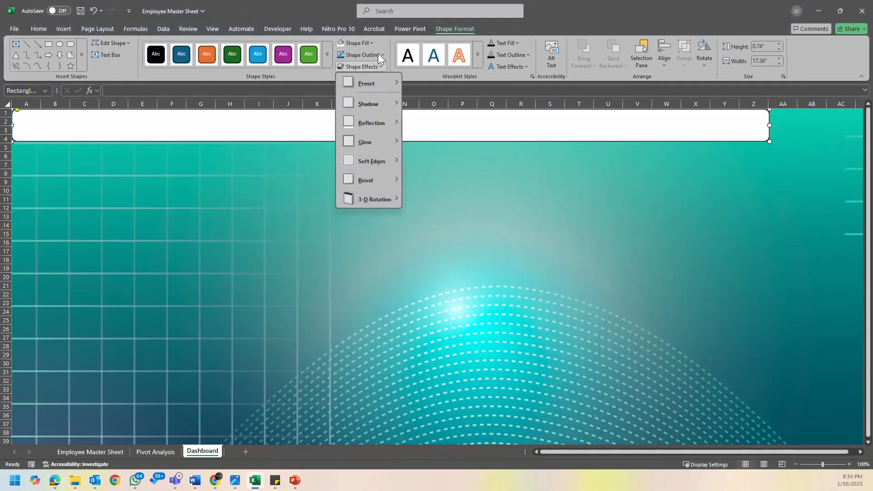
click(378, 53)
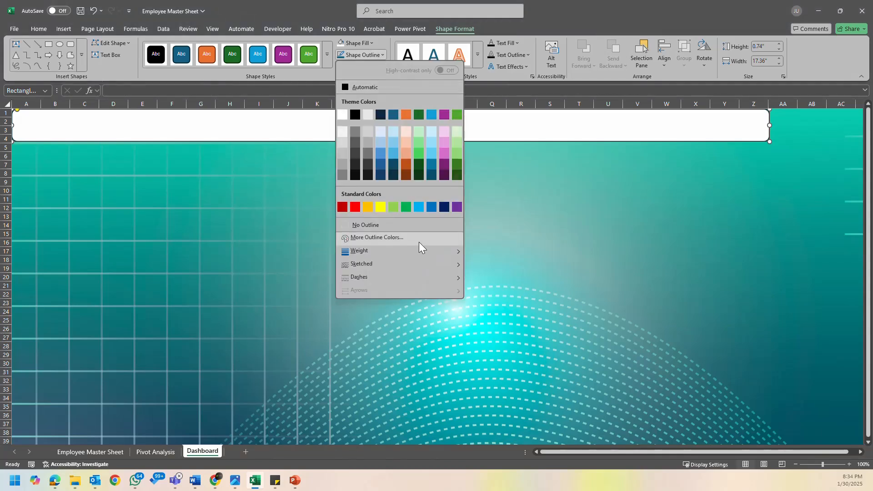
click(253, 131)
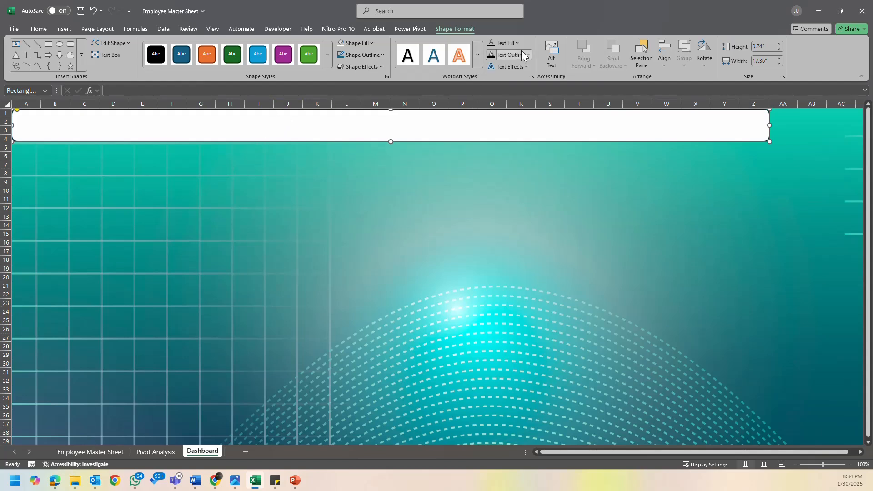
click(372, 43)
mouse_move(389, 252)
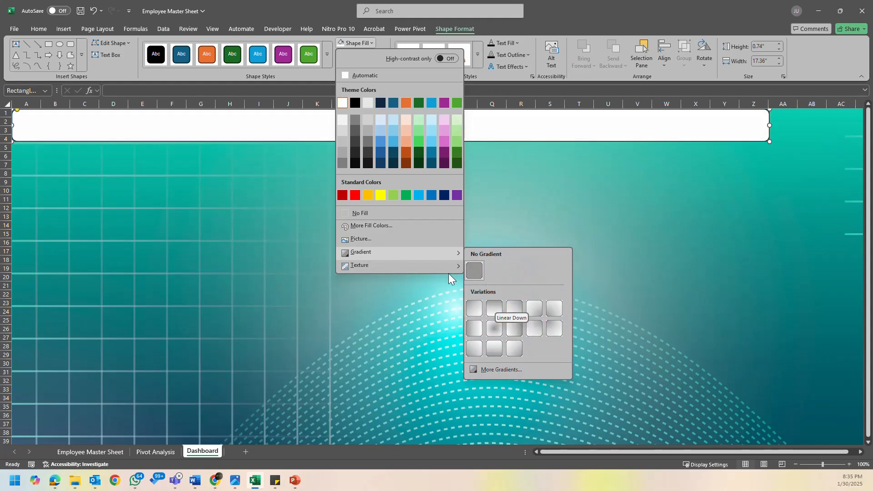
mouse_move(432, 261)
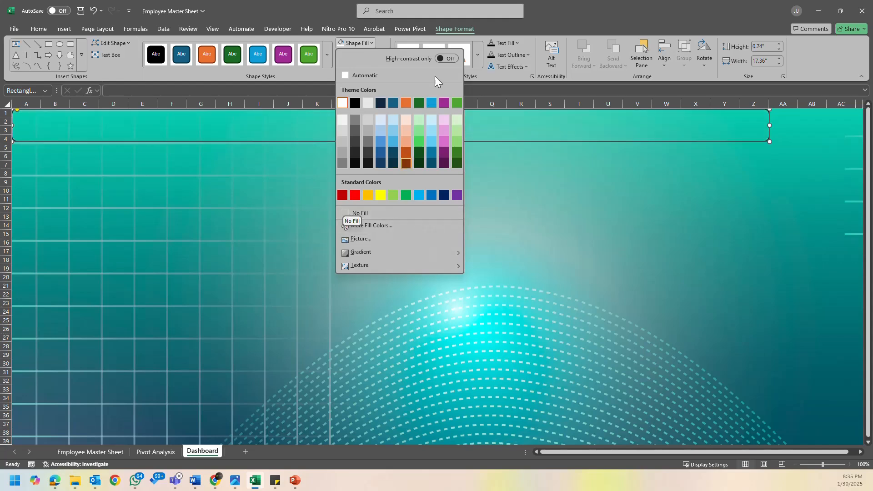
click(451, 59)
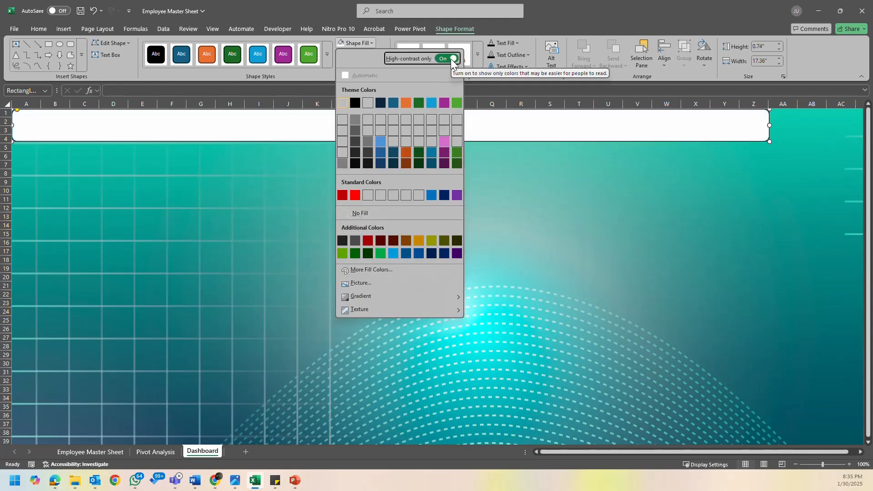
click(275, 135)
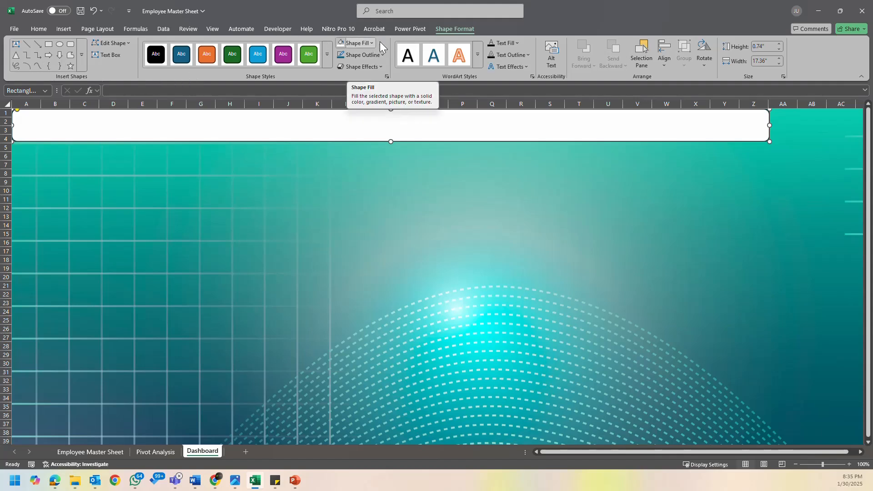
- Examine the white banner's effect, size, property and solid fill formatting options
right_click(596, 129)
click(462, 166)
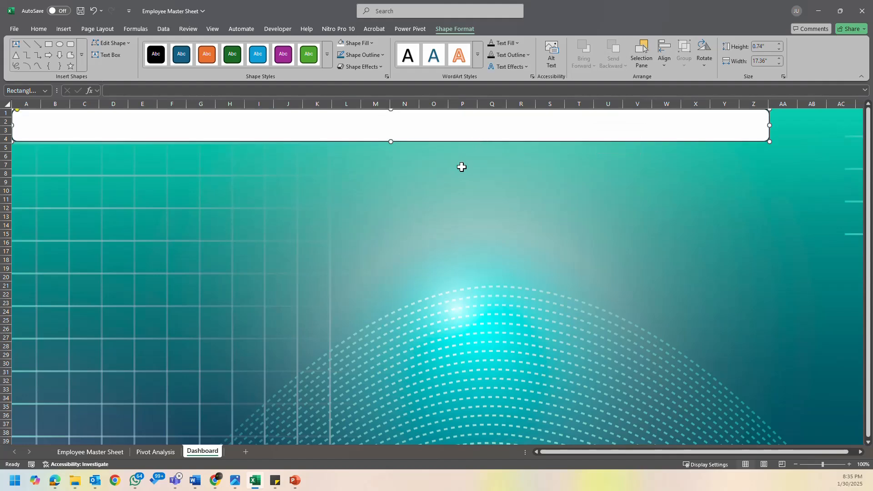
click(443, 131)
right_click(442, 130)
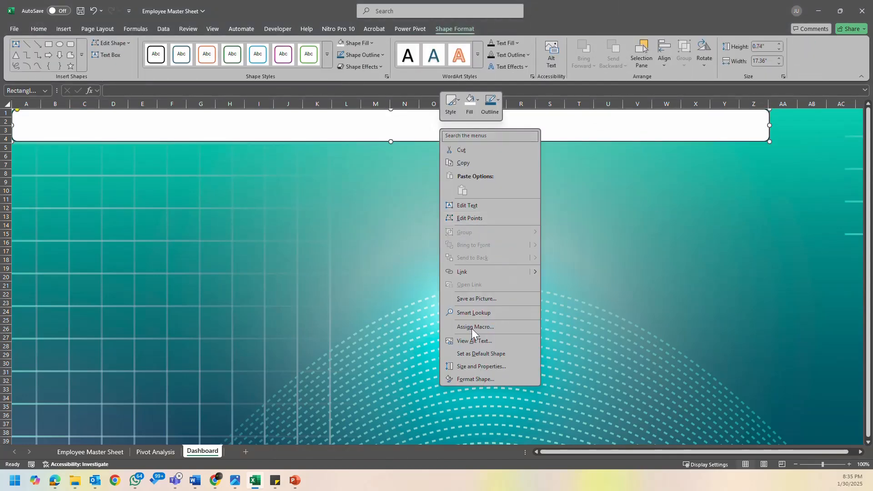
click(494, 380)
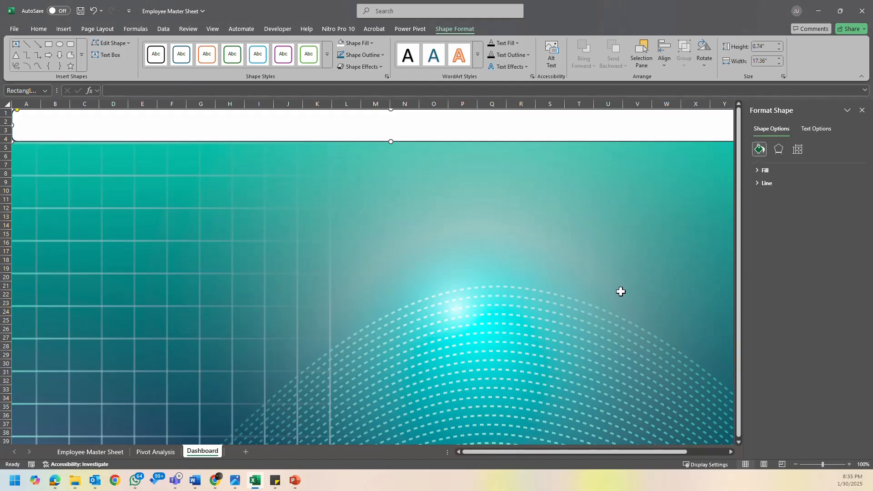
click(782, 149)
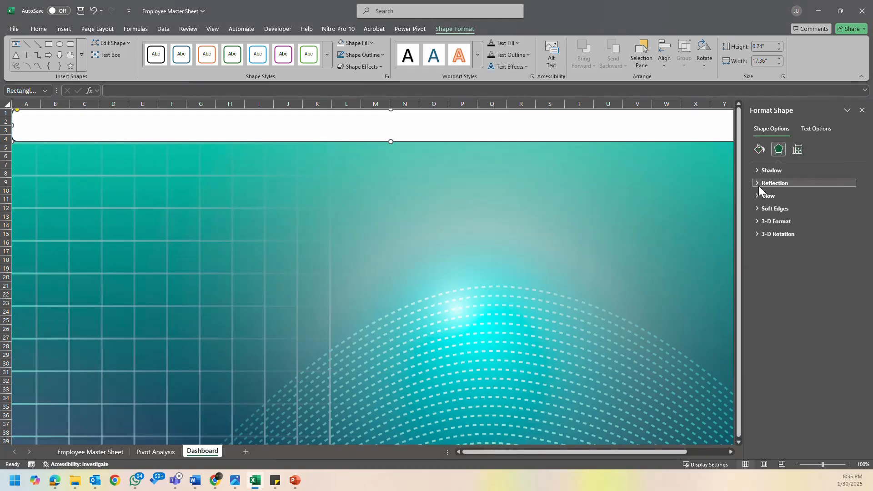
click(794, 151)
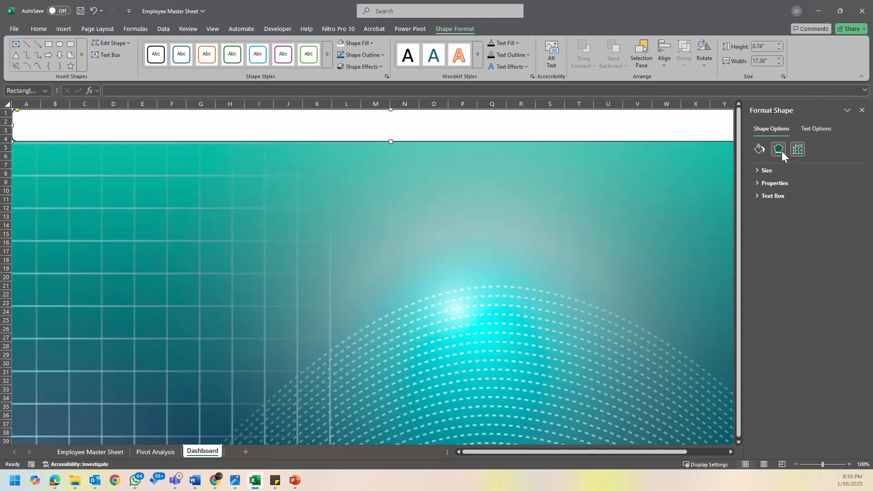
click(757, 183)
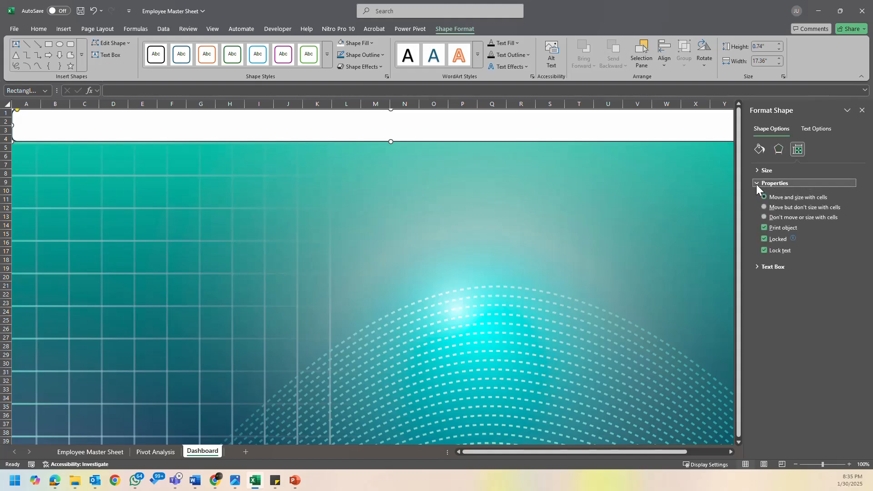
click(757, 184)
click(757, 151)
click(758, 171)
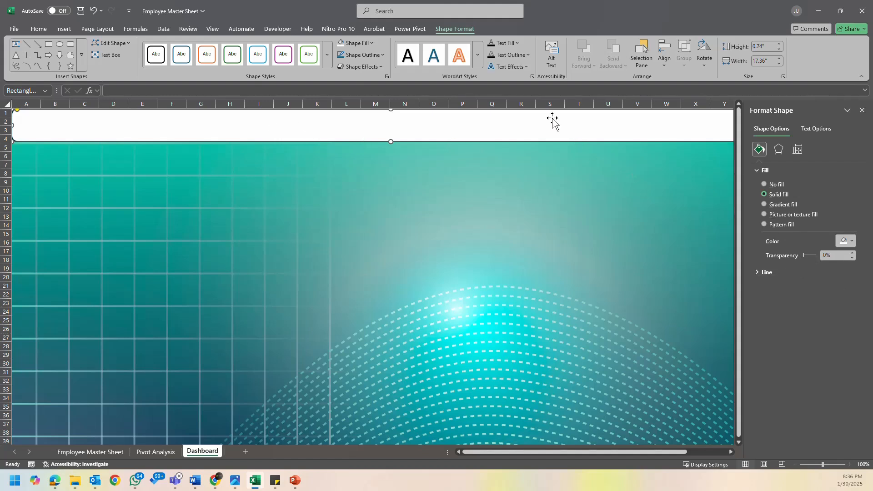
- Set the white banner's solid fill transparency to 50%
click(862, 110)
right_click(673, 129)
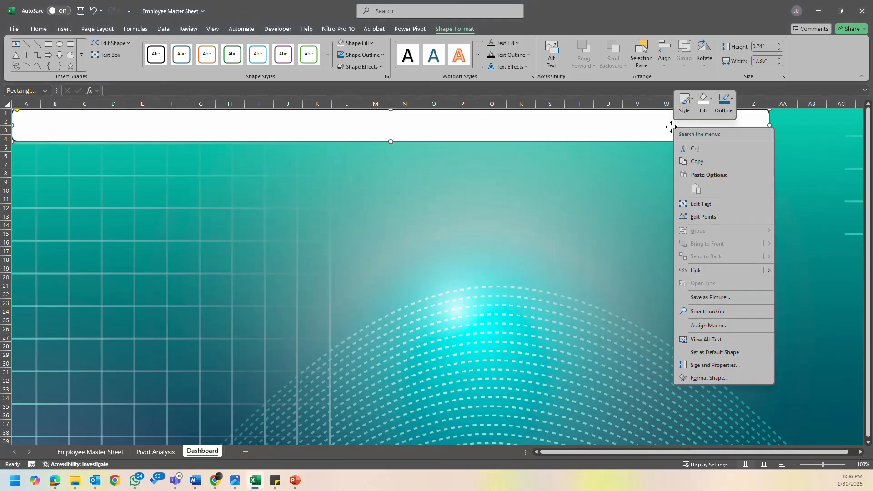
click(717, 379)
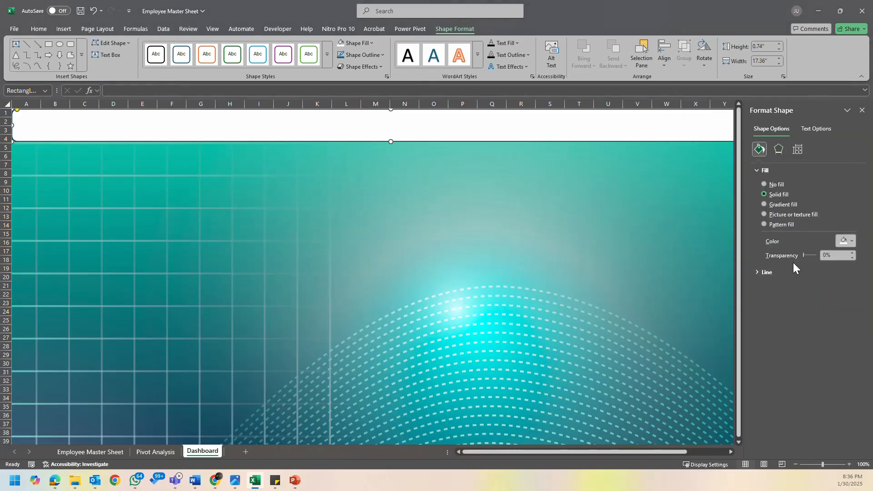
click(827, 253)
text(50)
key(Return)
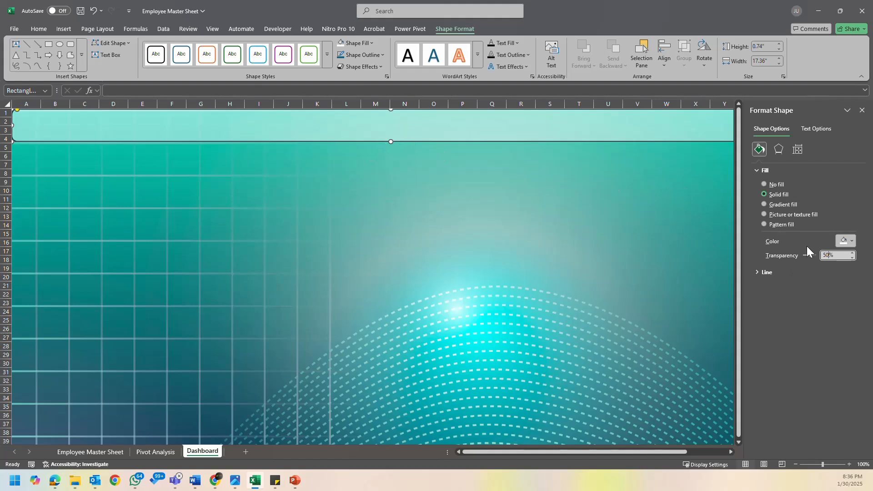
click(862, 110)
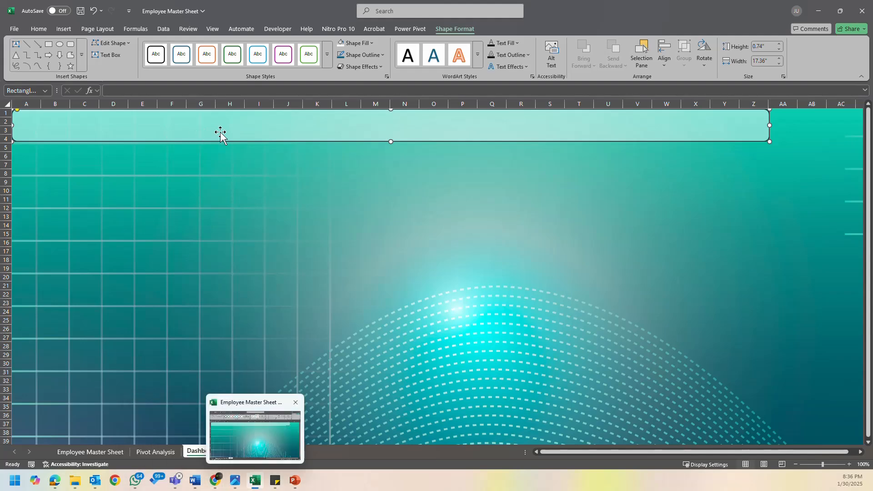
click(259, 485)
click(258, 485)
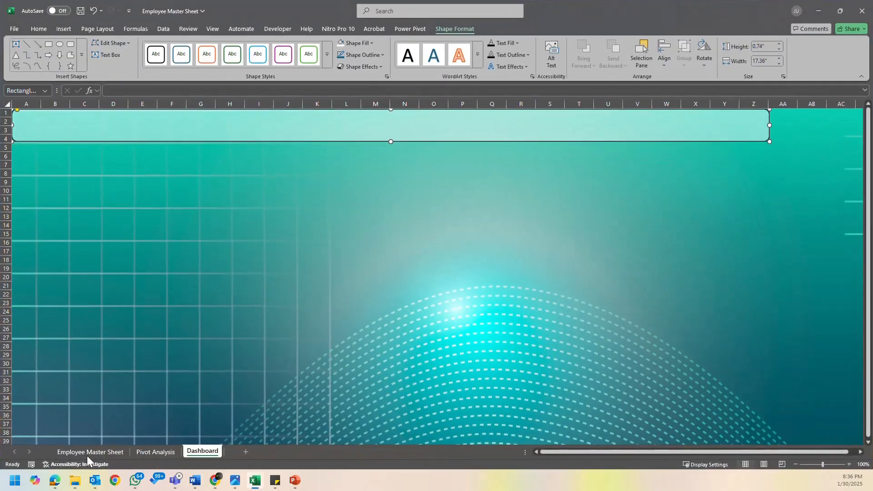
click(86, 452)
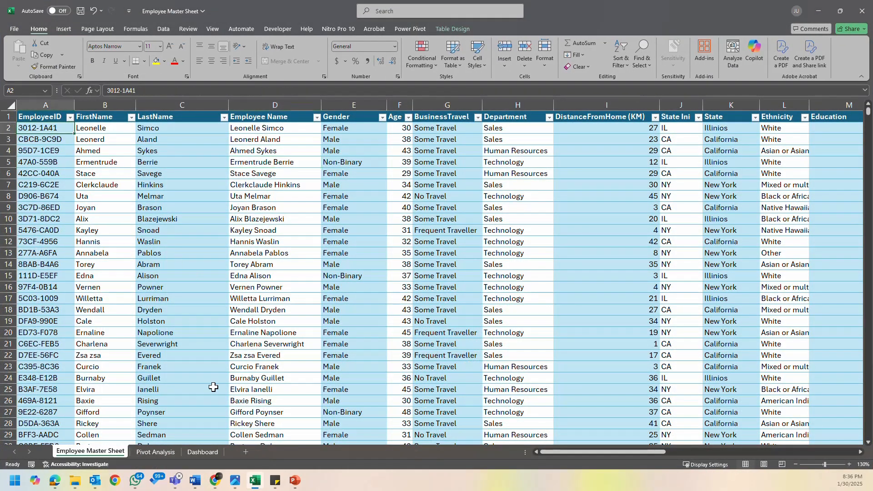
click(217, 455)
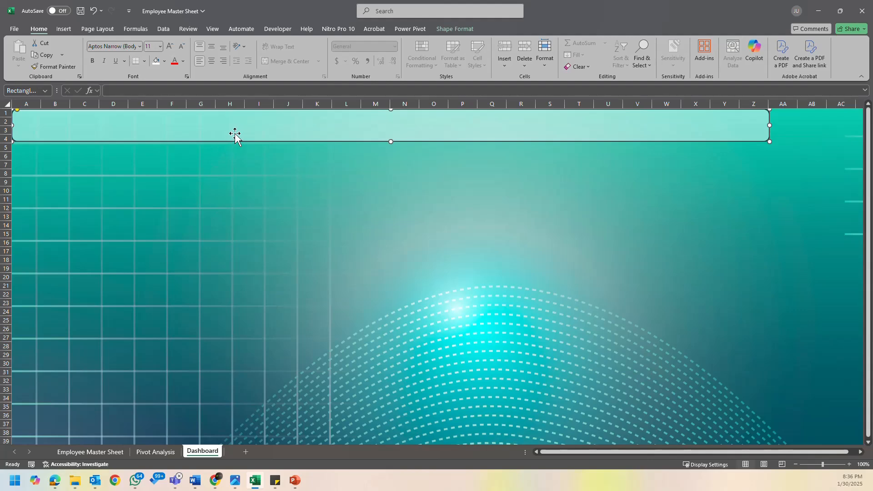
- Switch to the PowerPoint layout sketch, ink a narrow fourth box beside the three chart boxes, and return to the Excel dashboard
click(302, 481)
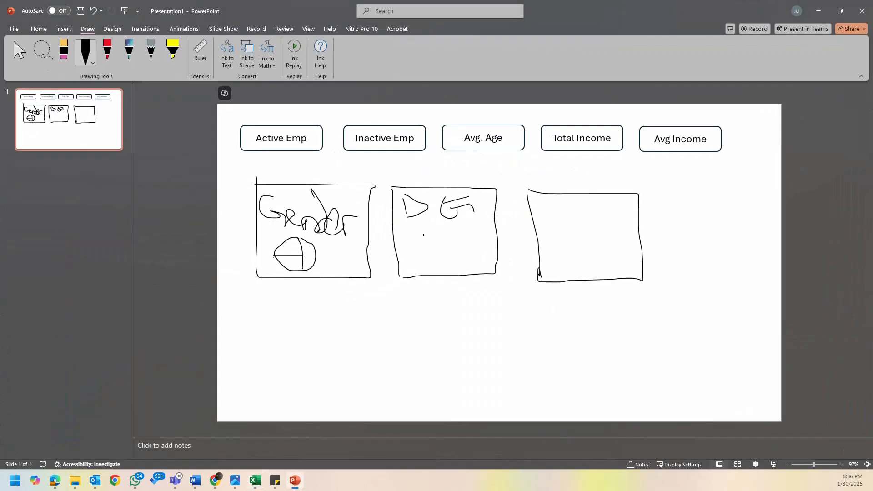
mouse_move(657, 195)
mouse_down()
mouse_move(700, 194)
mouse_move(696, 263)
mouse_move(651, 180)
mouse_up()
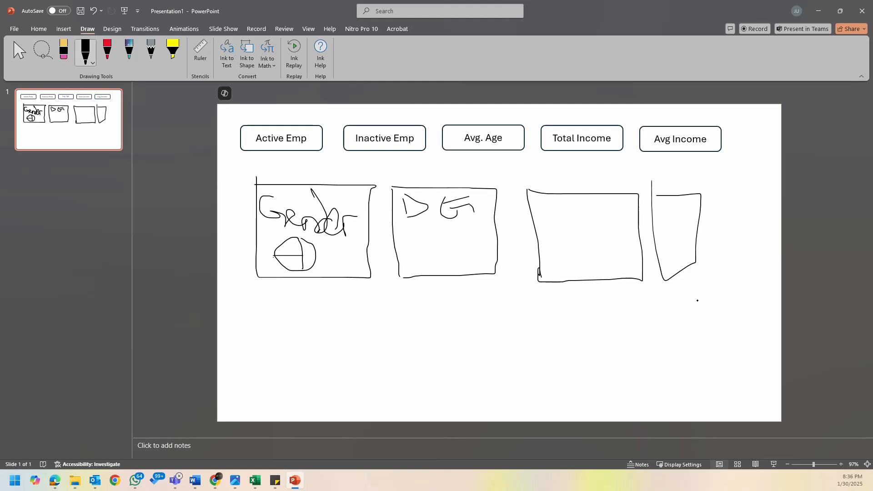
click(824, 4)
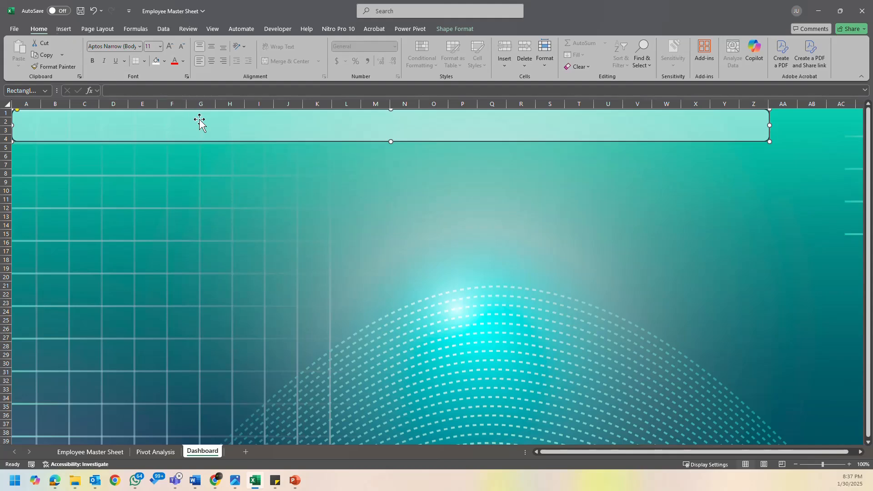
- Enter the title "HR ANALYTICS DASHBOARD" in the banner across the top rows
text(hr)
text(R)
text( DASBO)
text(ARD)
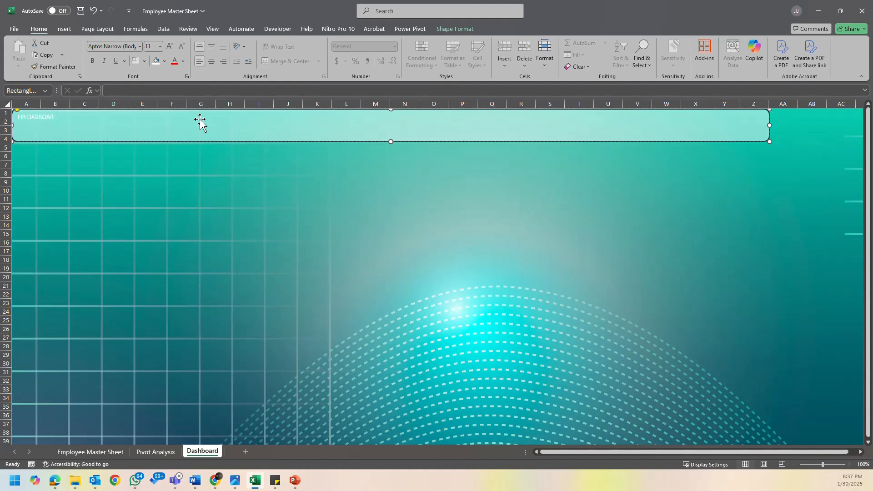
key(BackSpace)
key(BackSpace)
key(BackSpace)
key(BackSpace)
key(BackSpace)
key(BackSpace)
key(BackSpace)
key(BackSpace)
key(BackSpace)
key(BackSpace)
text(YS)
text(IS DAS)
key(BackSpace)
key(BackSpace)
key(BackSpace)
key(BackSpace)
key(BackSpace)
key(BackSpace)
key(BackSpace)
text(TICS DASHBOARD)
- Centre the banner title horizontally and vertically, and enlarge its font size to 44
click(212, 60)
click(211, 47)
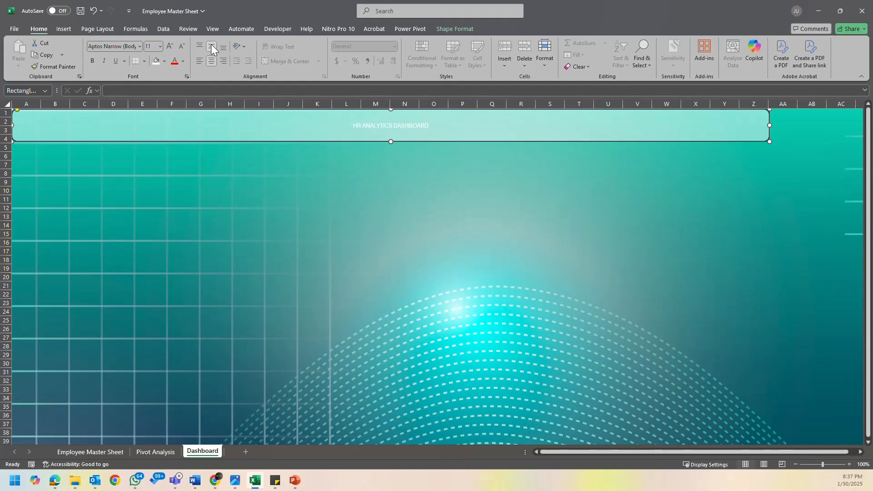
click(170, 46)
click(170, 46)
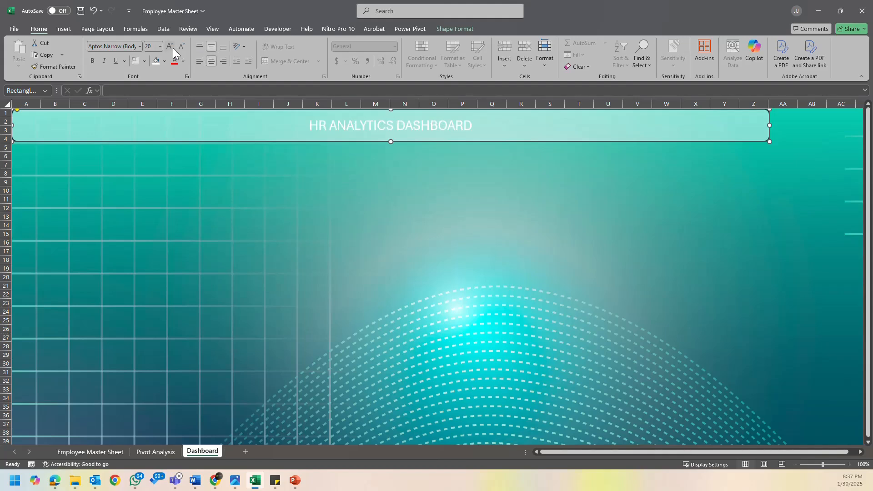
click(170, 46)
click(170, 46)
click(173, 48)
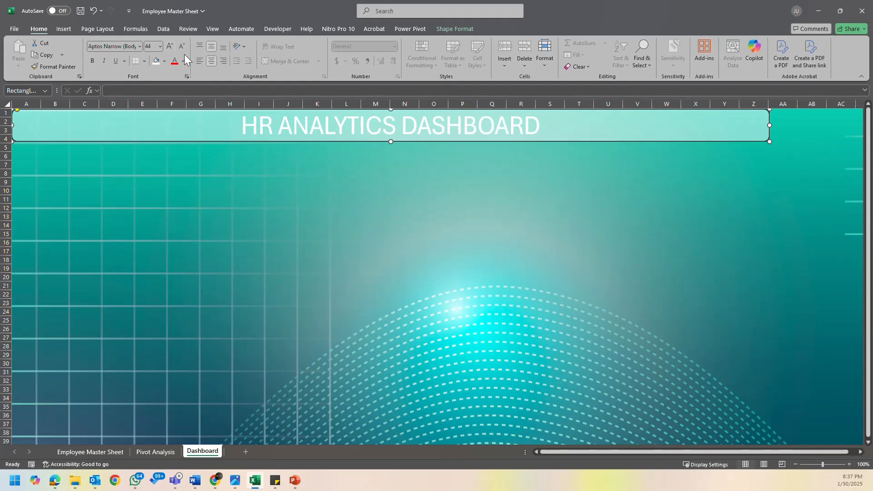
- Set the banner title's font colour to Automatic black
click(184, 61)
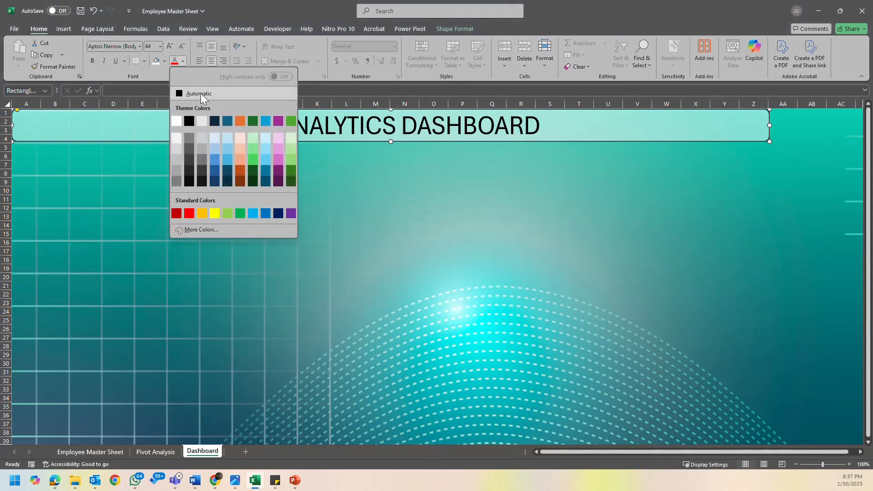
click(200, 94)
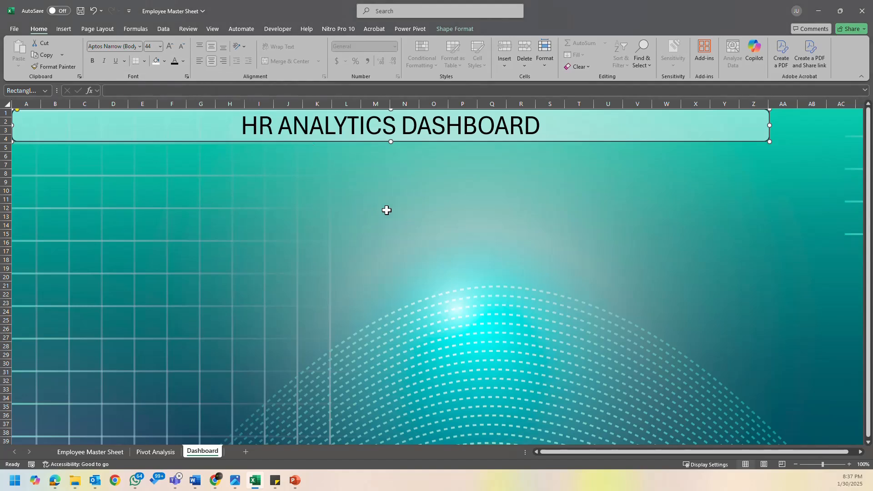
click(661, 193)
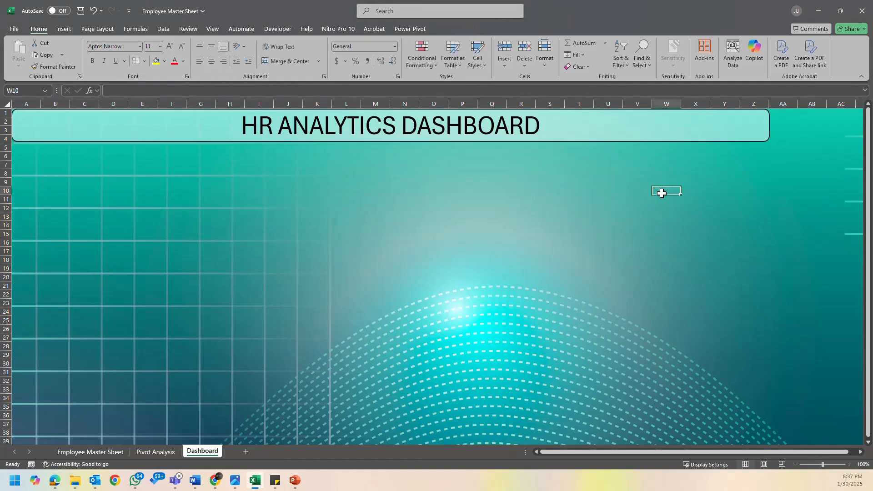
- Copy the title banner, clear the copy's text, and place it just below the original over rows 5 to 8
click(175, 129)
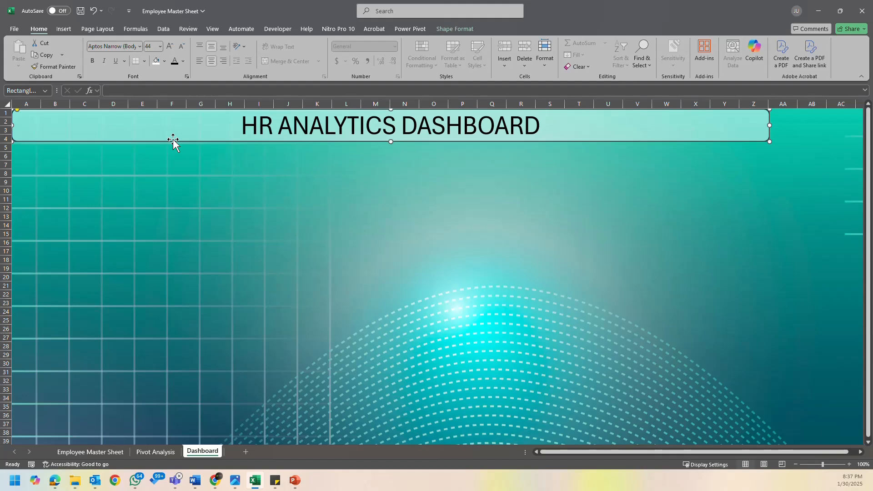
drag(173, 141, 278, 210)
click(322, 195)
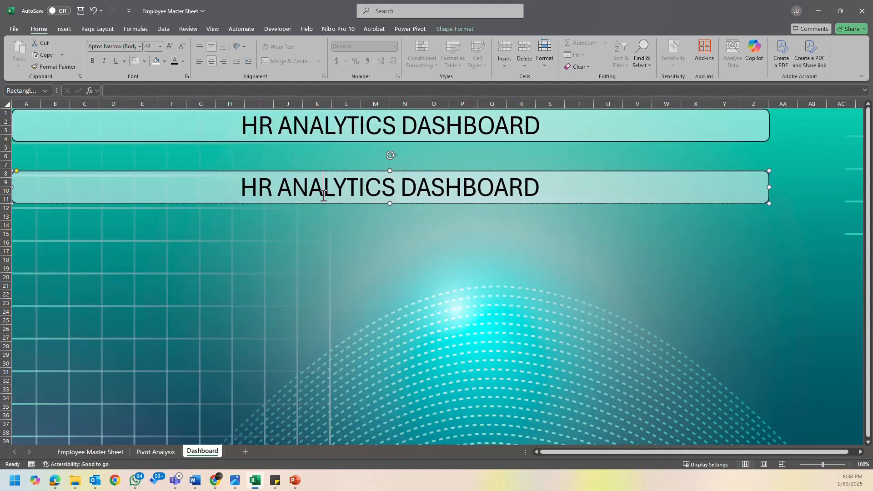
key(ctrl+a)
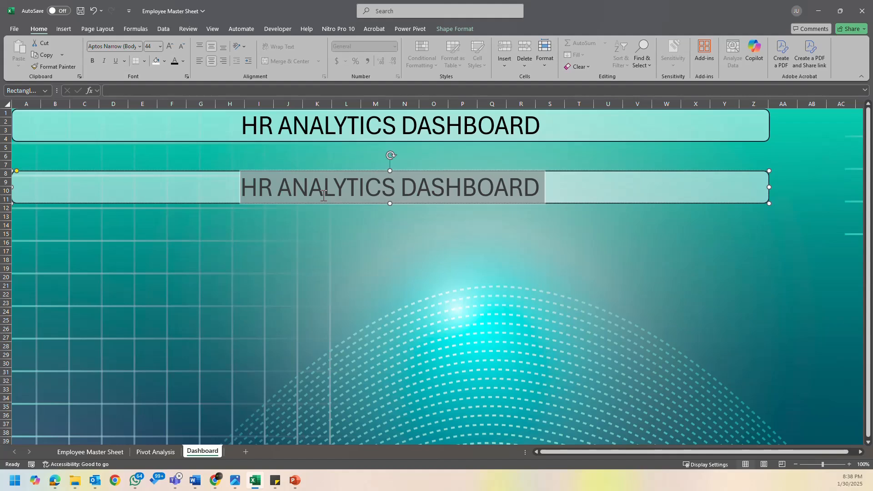
key(Delete)
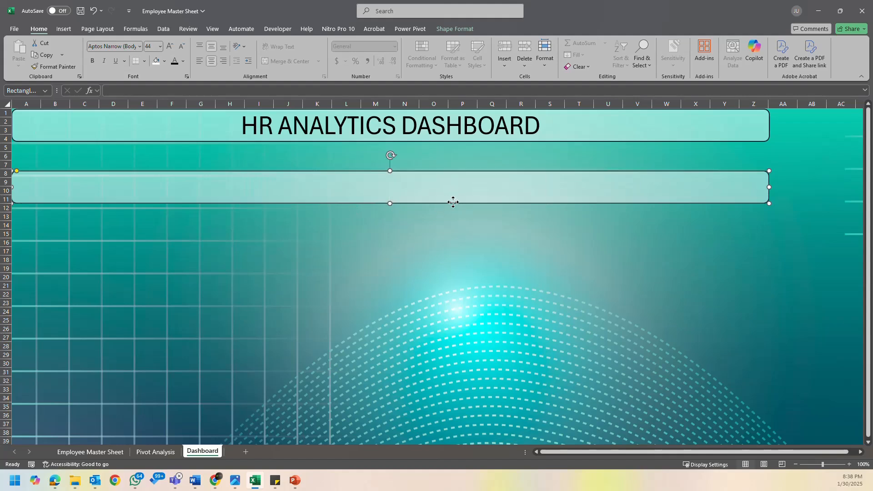
drag(453, 202, 455, 176)
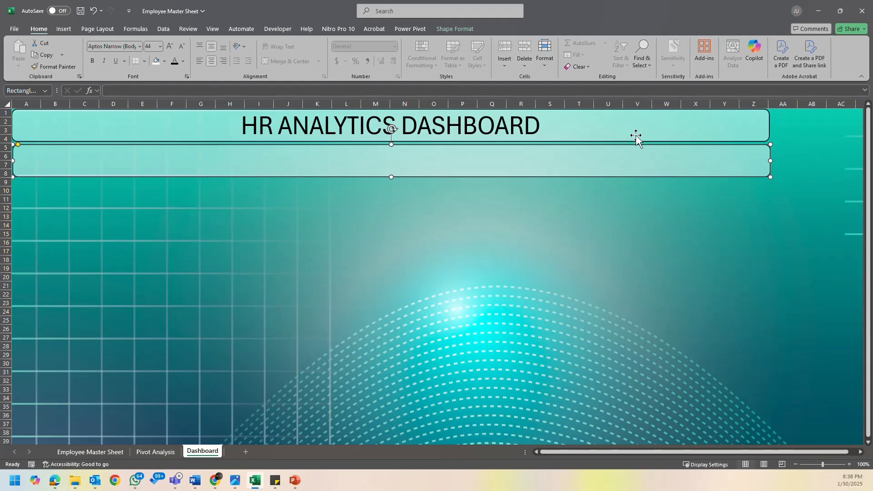
- Remove the outline from both the title banner and the blank banner beneath it
click(636, 136)
click(449, 30)
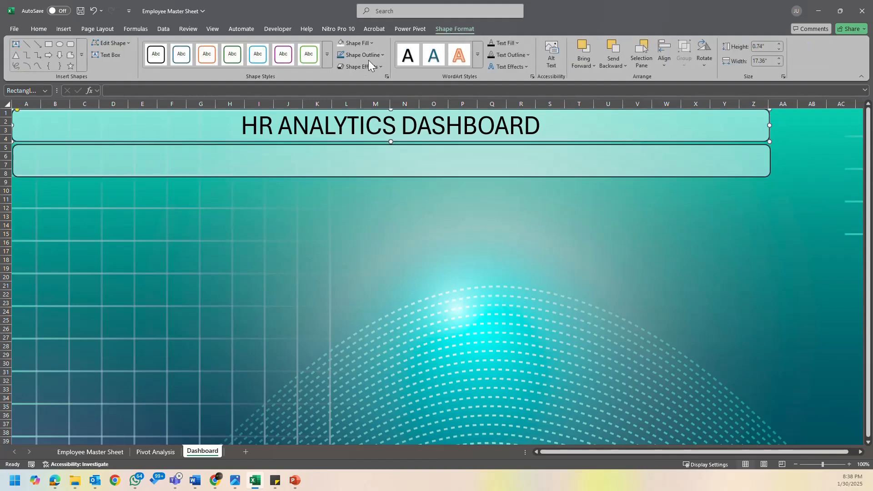
click(372, 55)
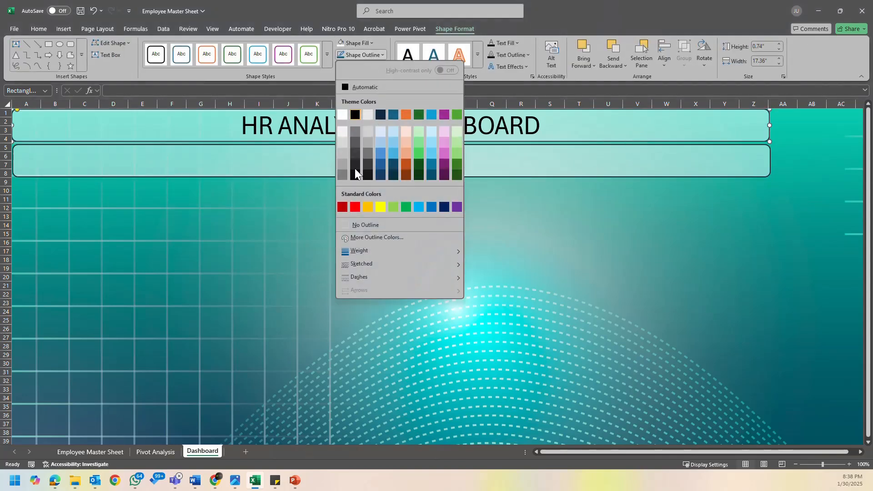
click(366, 223)
click(770, 175)
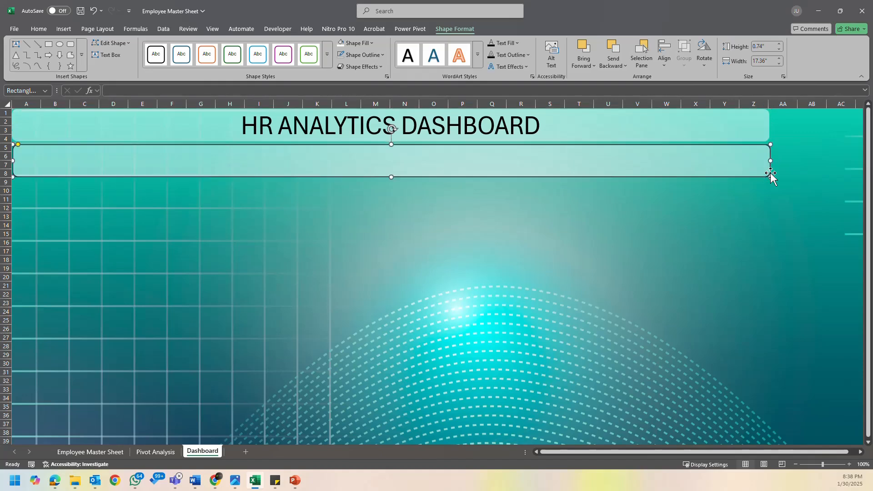
click(367, 56)
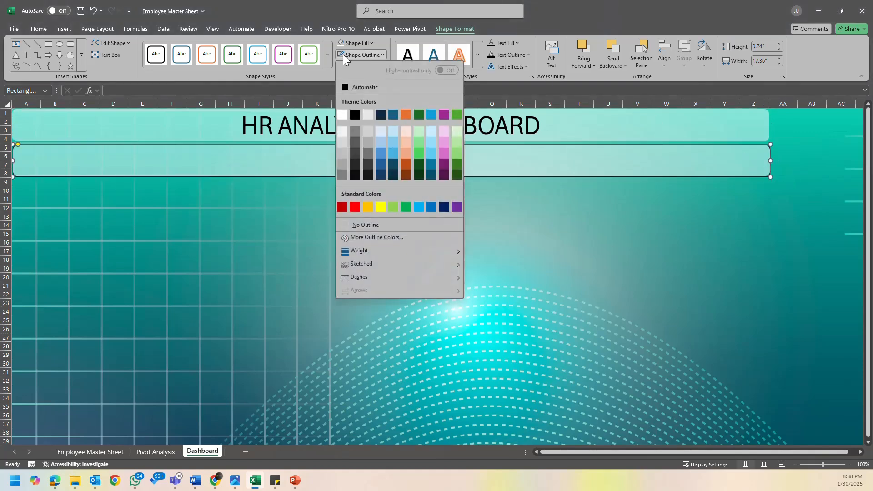
click(367, 223)
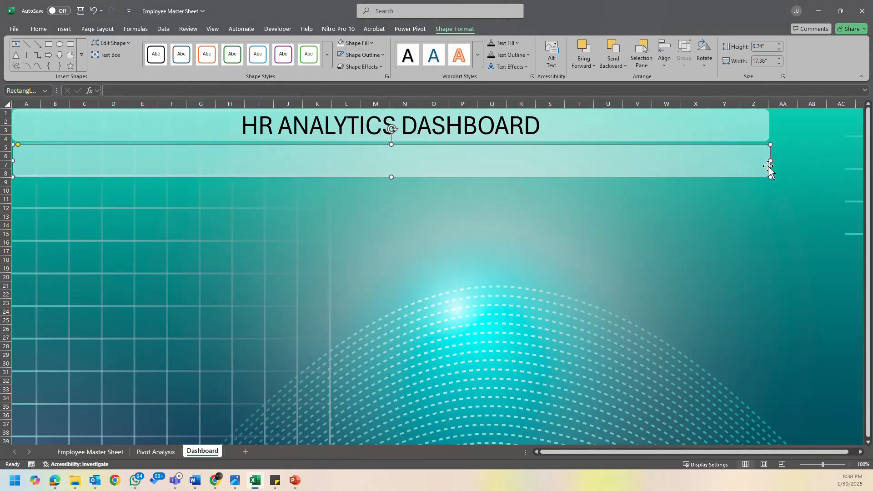
- Narrow the blank banner to a 2.04 in wide card and duplicate it into a row of three cards over rows 5 to 8
drag(769, 161, 177, 157)
click(91, 166)
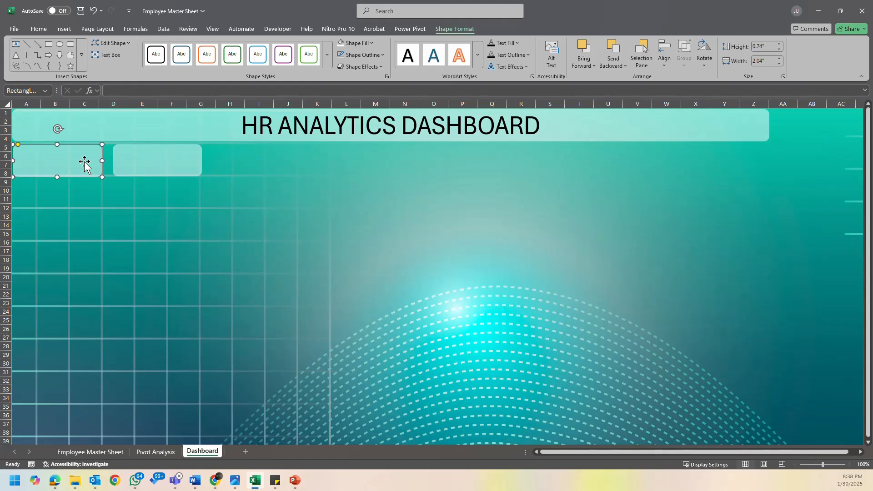
click(158, 165)
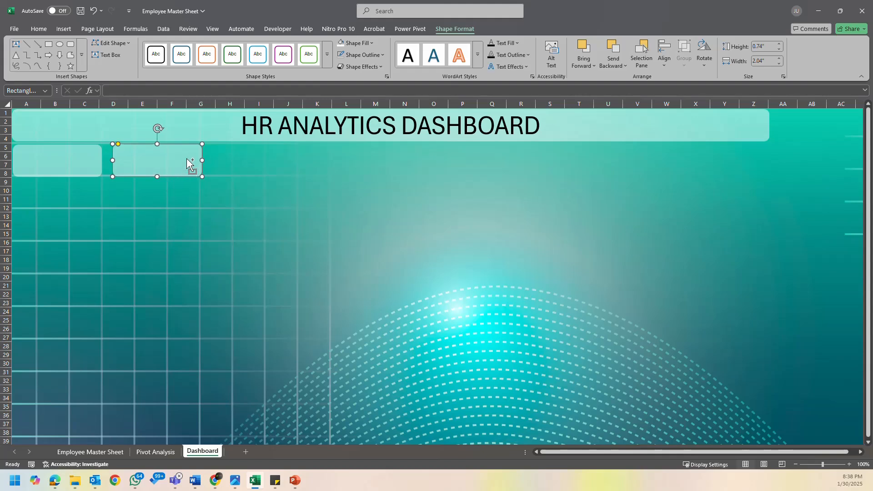
key(ctrl+d)
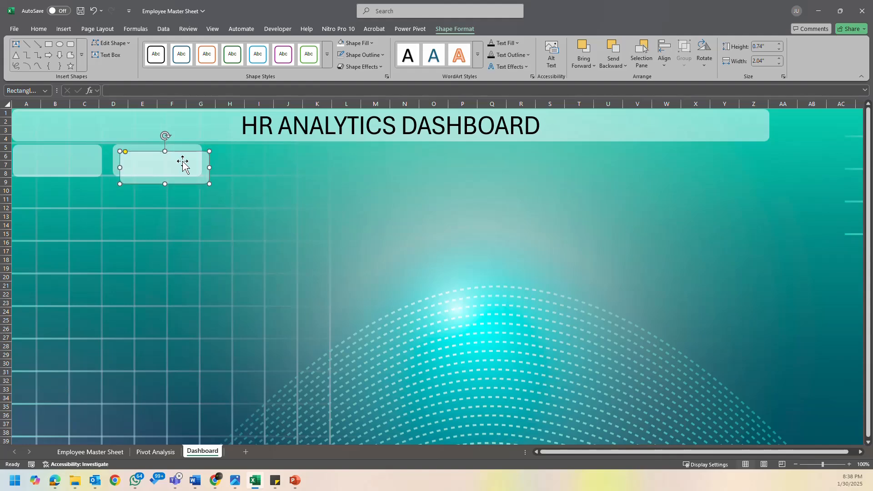
drag(182, 162, 276, 169)
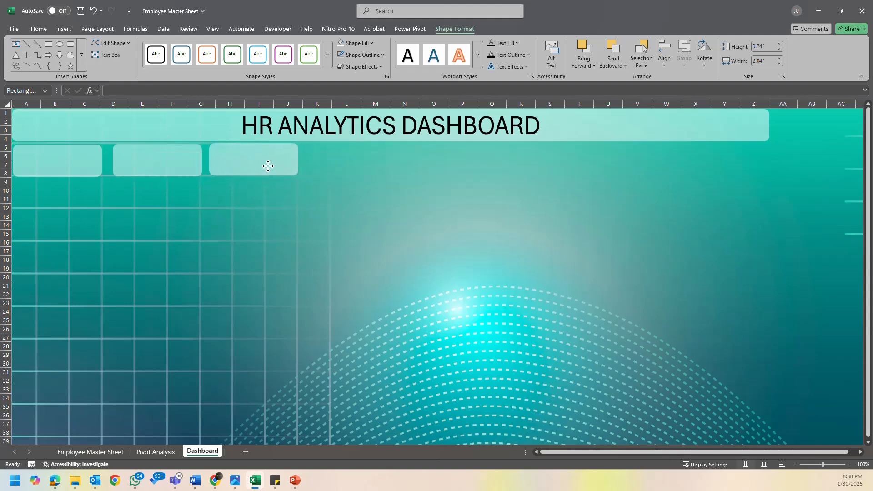
- Check the PowerPoint sketch and add two more copies of the card, extending the row to five cards
click(268, 169)
click(295, 481)
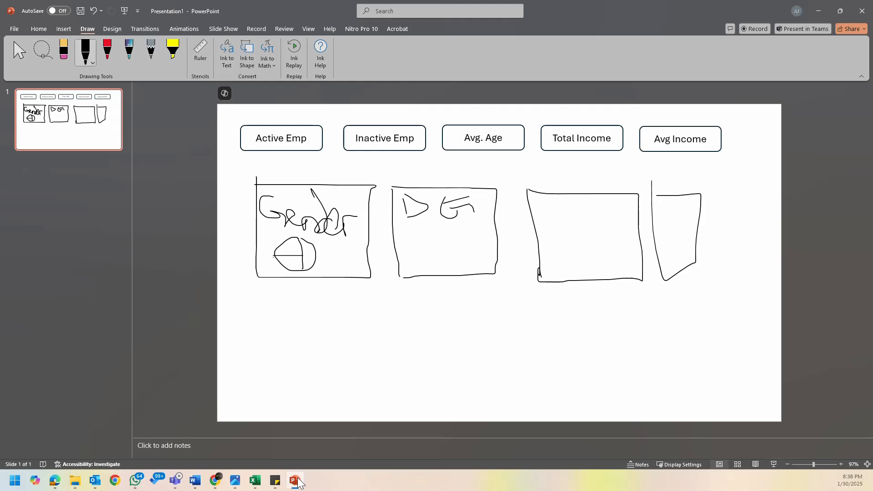
click(296, 481)
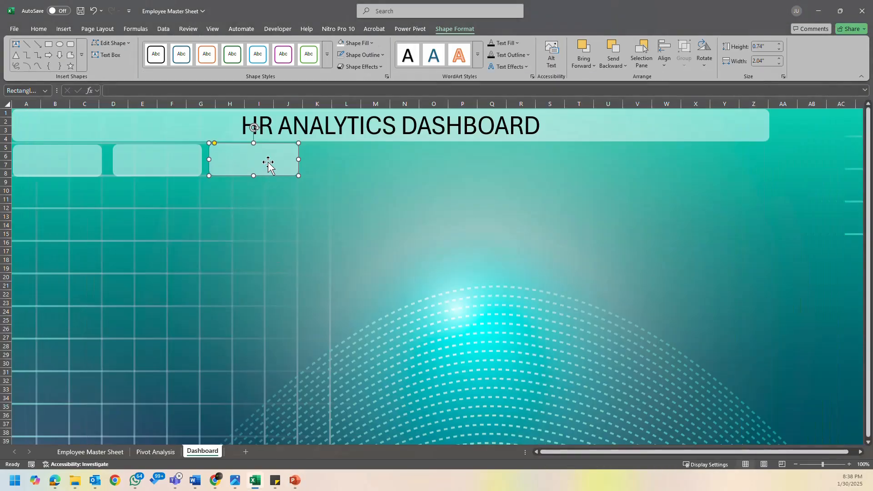
key(ctrl+d)
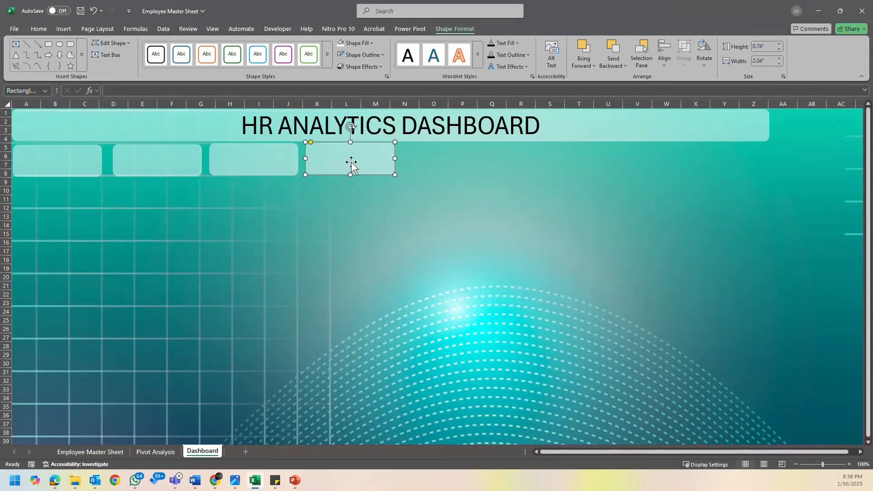
click(245, 160)
click(368, 158)
drag(369, 160, 461, 164)
- Compare the card row with the PowerPoint sketch, and review the Pivot Analysis and Employee Master Sheet sheets for further metrics
click(294, 481)
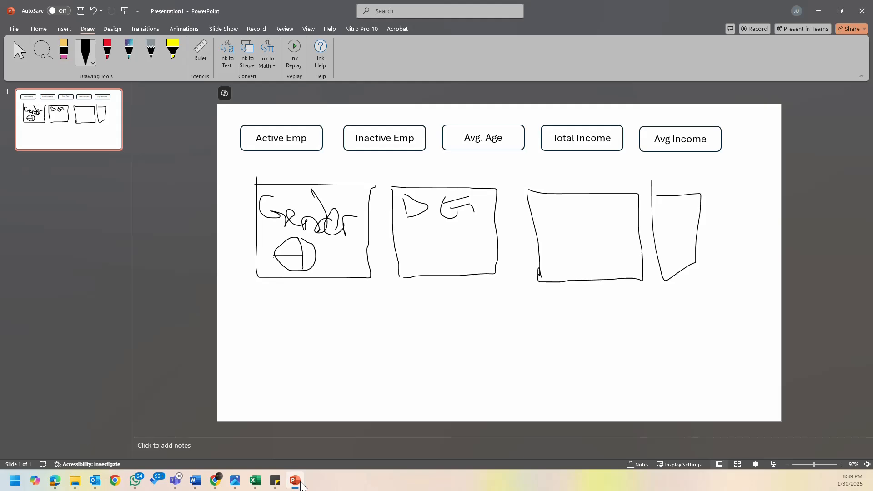
click(300, 485)
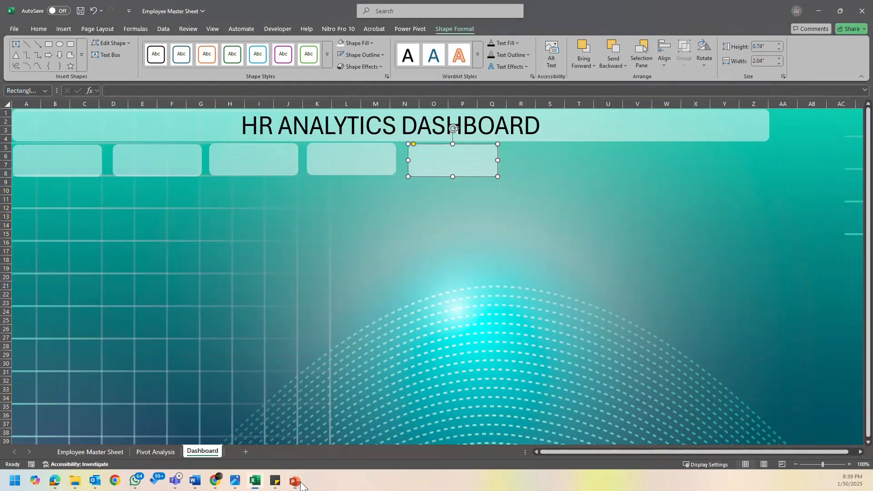
click(261, 487)
click(261, 487)
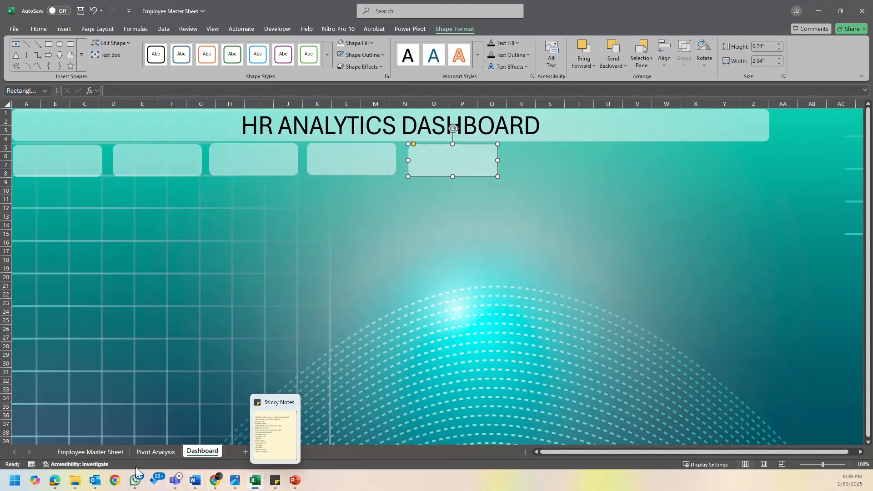
click(139, 452)
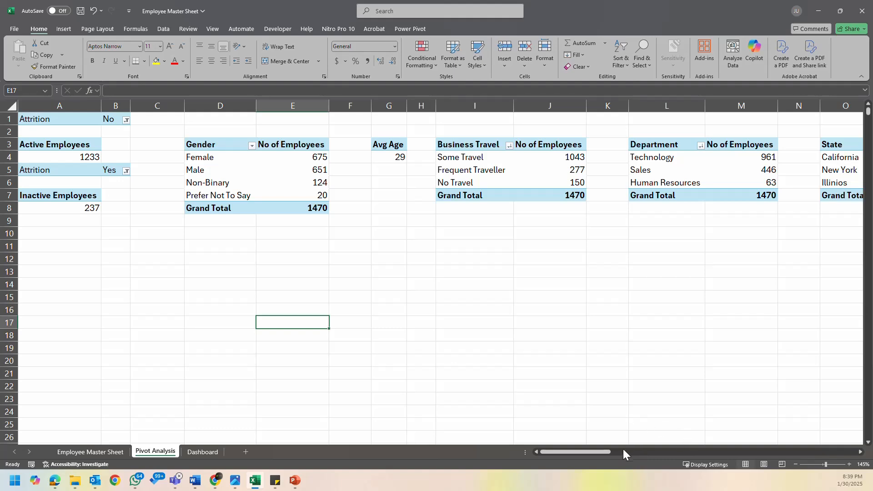
drag(599, 452, 62, 405)
click(97, 450)
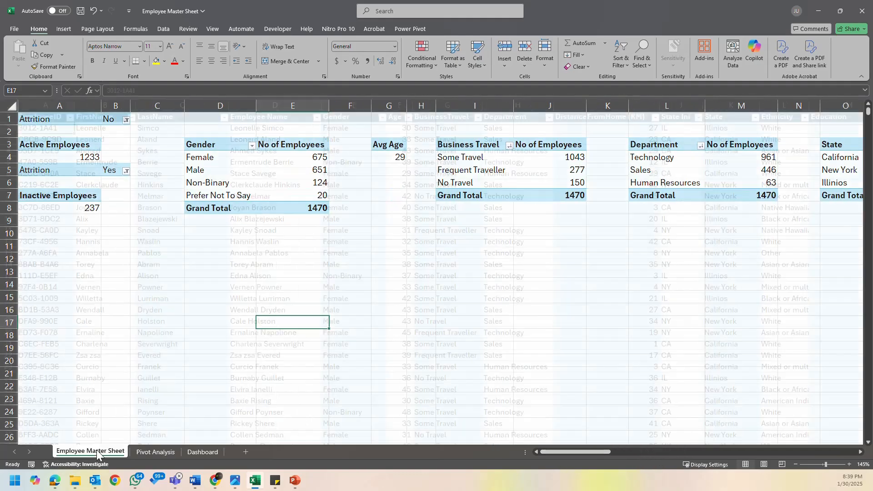
click(203, 451)
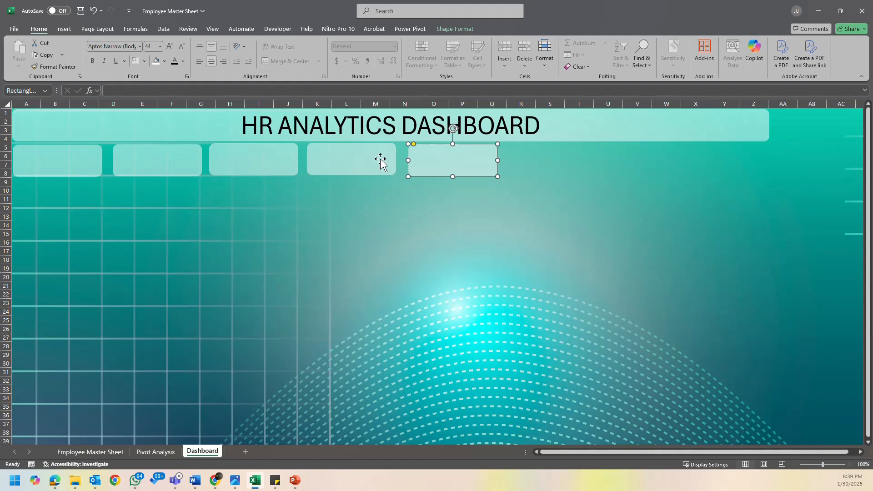
- Shift the first card slightly inward and place a copy of the fifth card beside it as a sixth card
drag(89, 164, 91, 164)
click(463, 157)
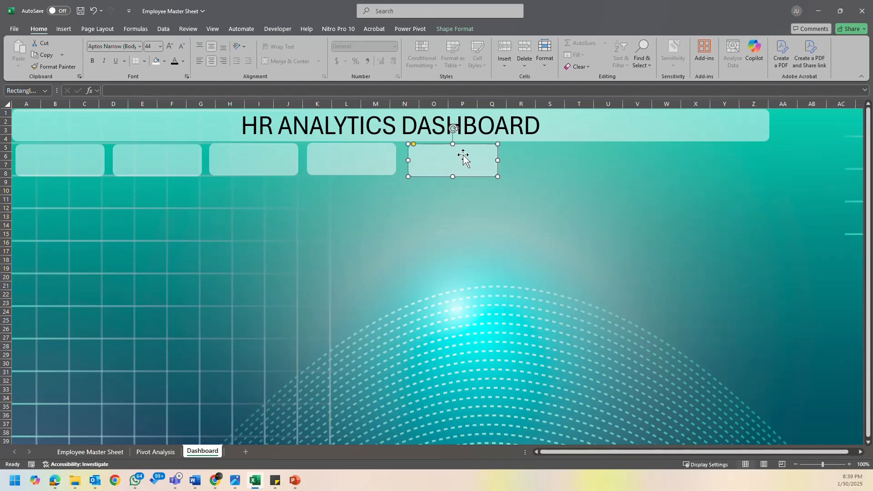
drag(464, 156, 569, 156)
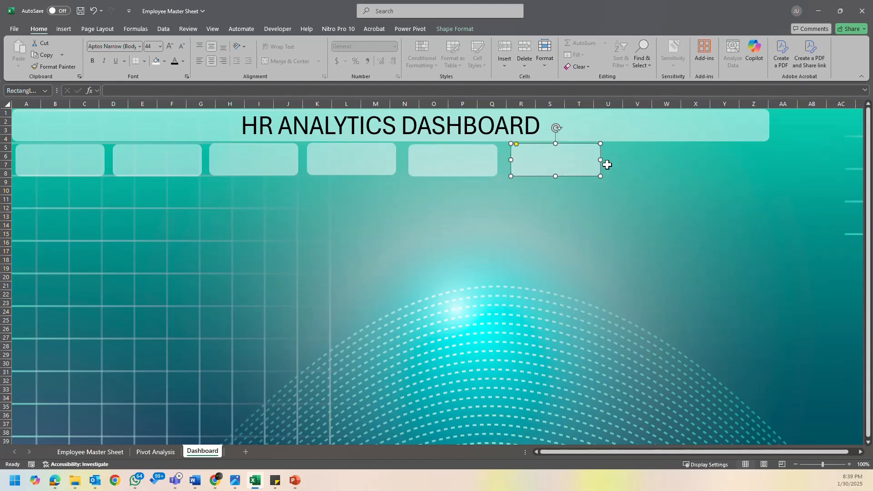
click(86, 164)
click(181, 169)
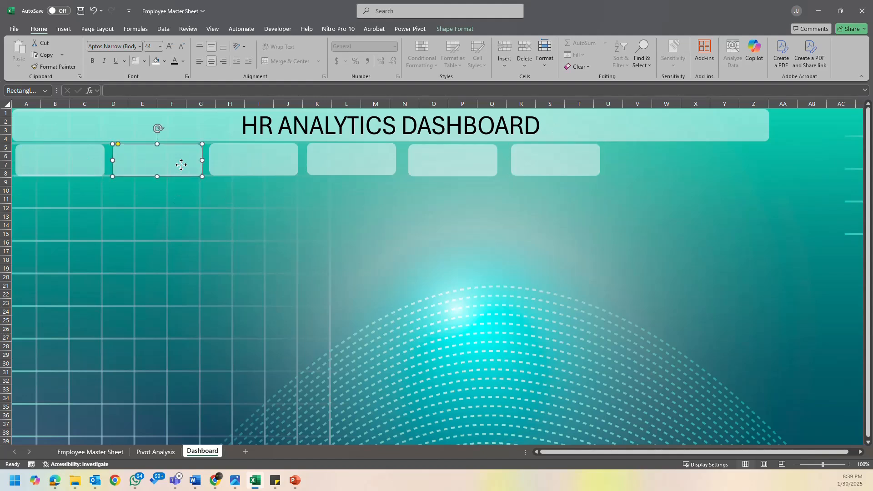
click(70, 165)
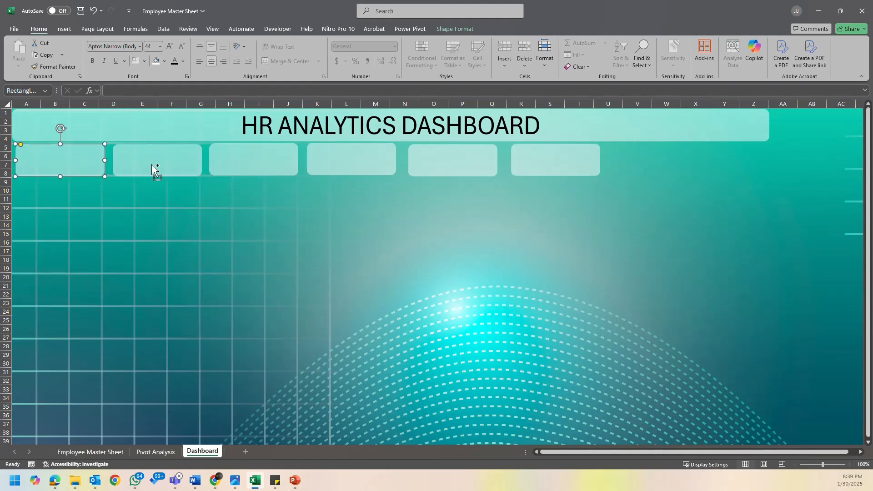
shift+click(154, 166)
shift+click(242, 164)
shift+click(351, 164)
shift+click(468, 164)
shift+click(584, 158)
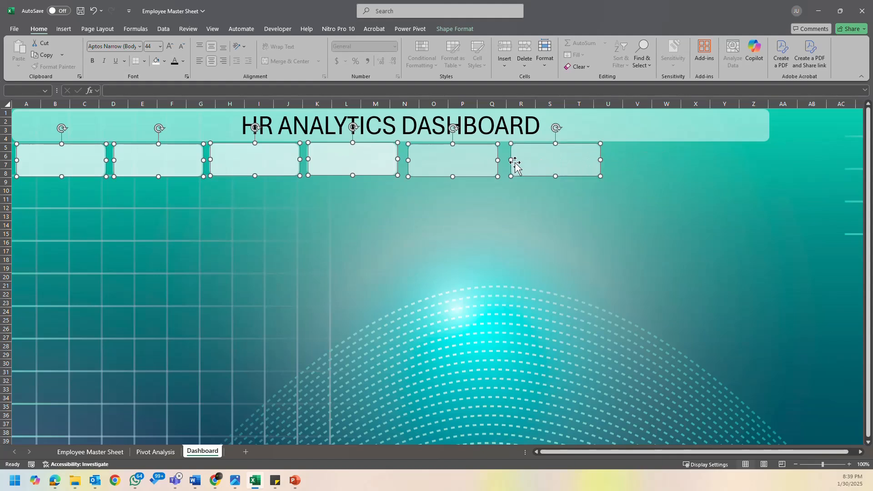
shift+click(488, 167)
ctrl+click(445, 162)
ctrl+click(556, 165)
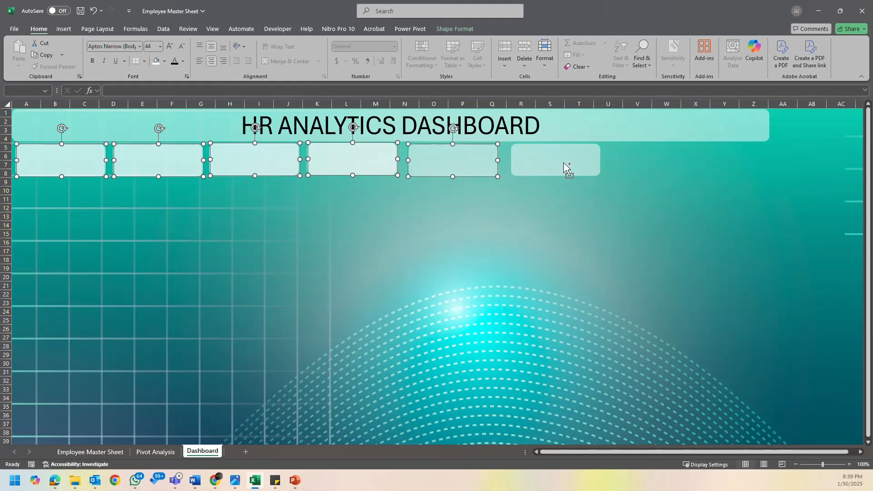
- Move the sixth card to the far end beneath the title banner and delete the stray duplicates over the first four cards
drag(553, 161, 740, 165)
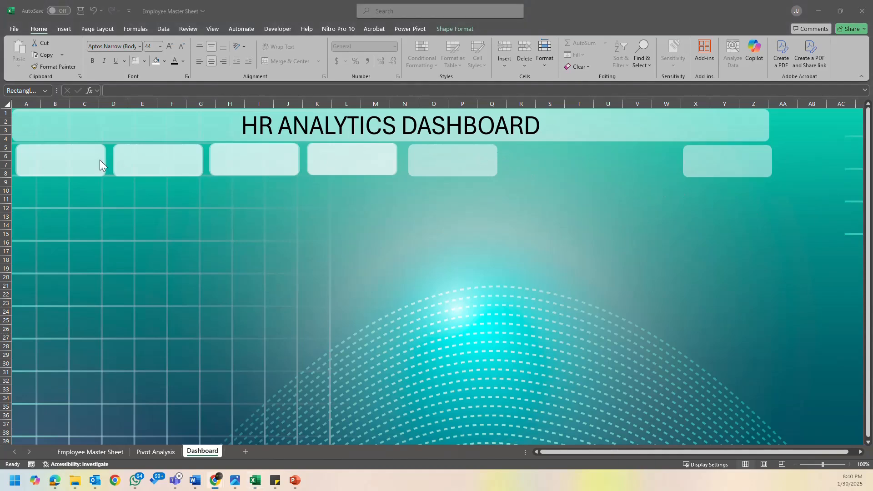
click(74, 164)
ctrl+click(156, 165)
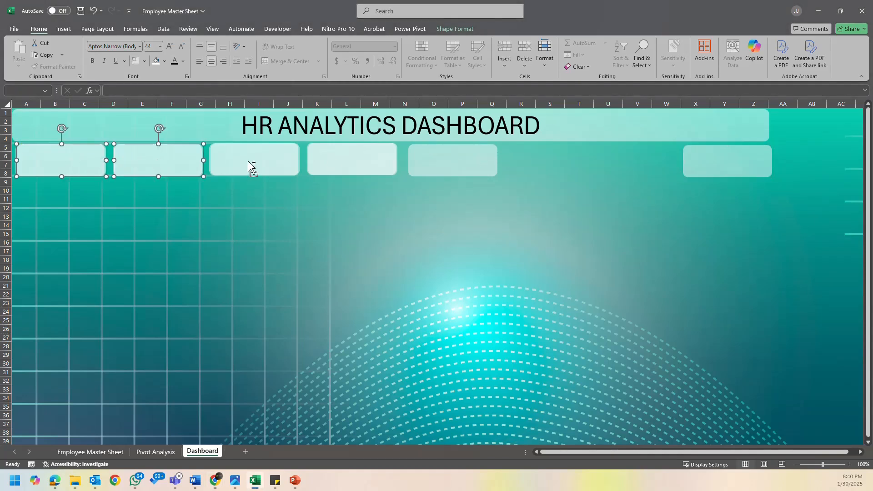
ctrl+click(248, 164)
ctrl+click(335, 166)
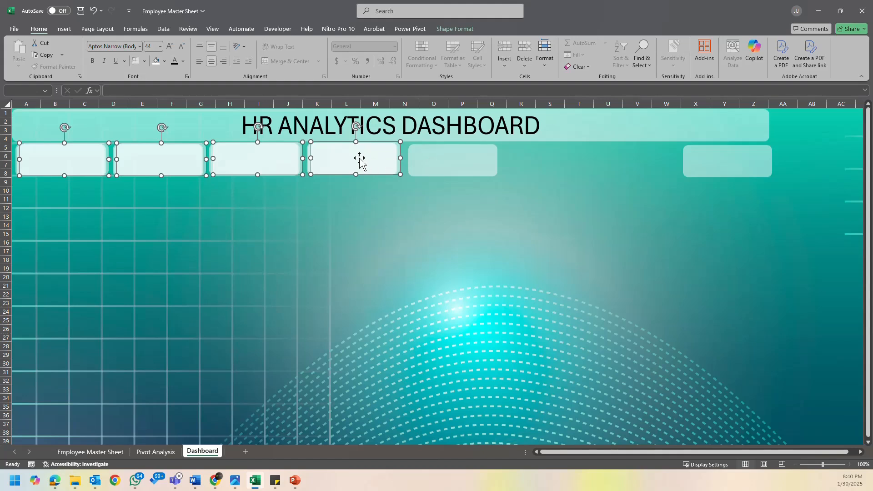
key(Escape)
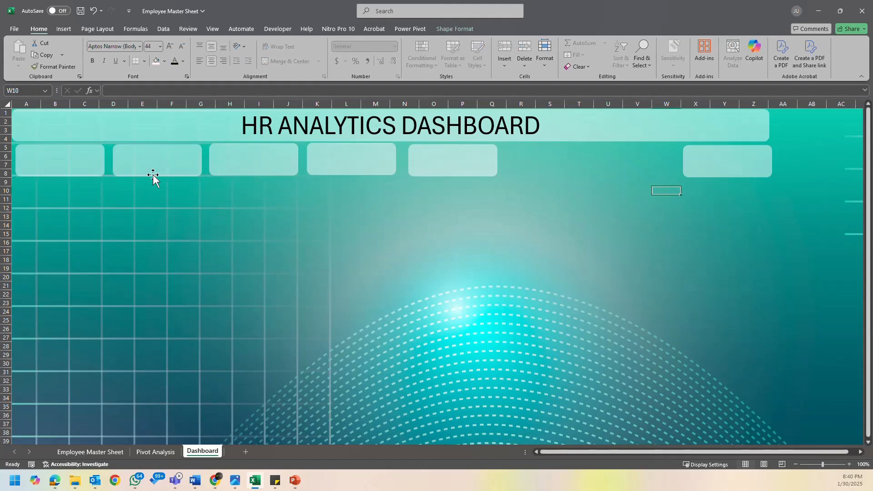
- Select all six cards in rows 5 to 8 together and bring up the shape formatting options
click(76, 176)
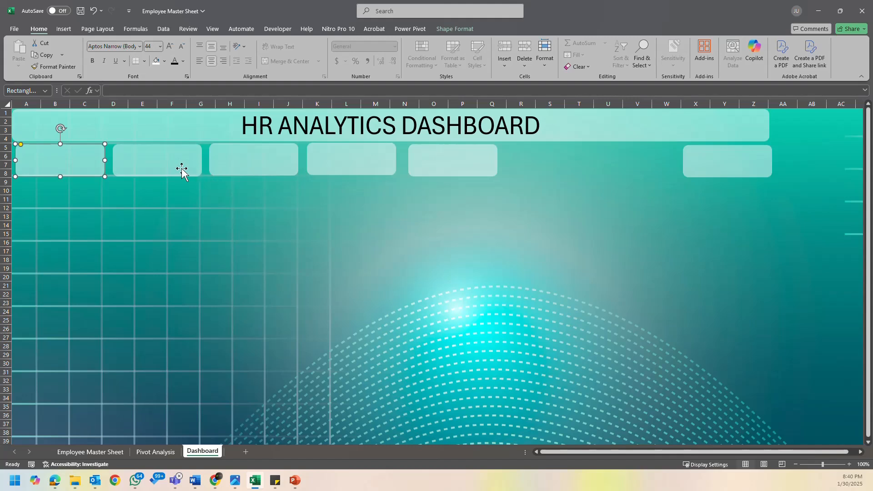
shift+click(182, 172)
shift+click(282, 173)
shift+click(356, 173)
shift+click(450, 172)
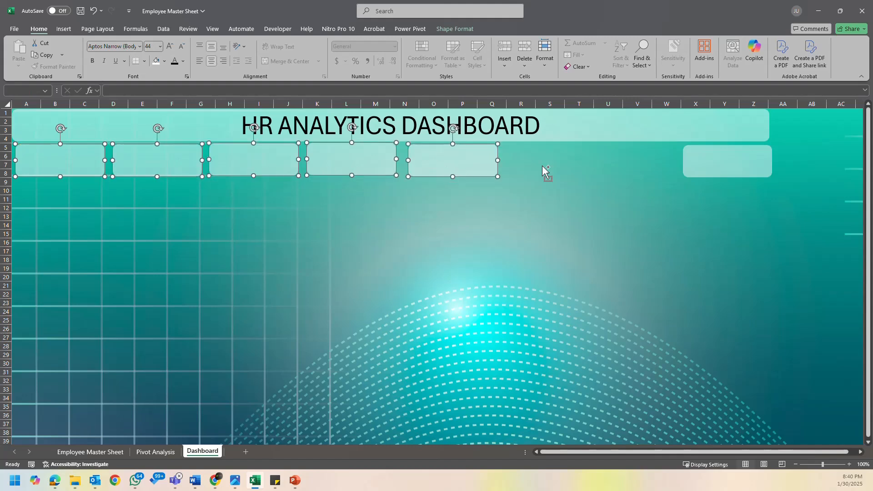
shift+click(713, 166)
click(448, 28)
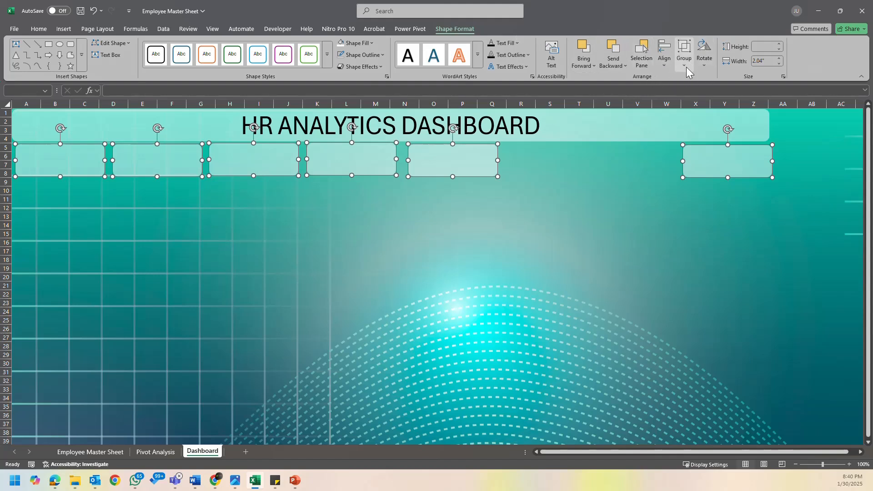
click(665, 63)
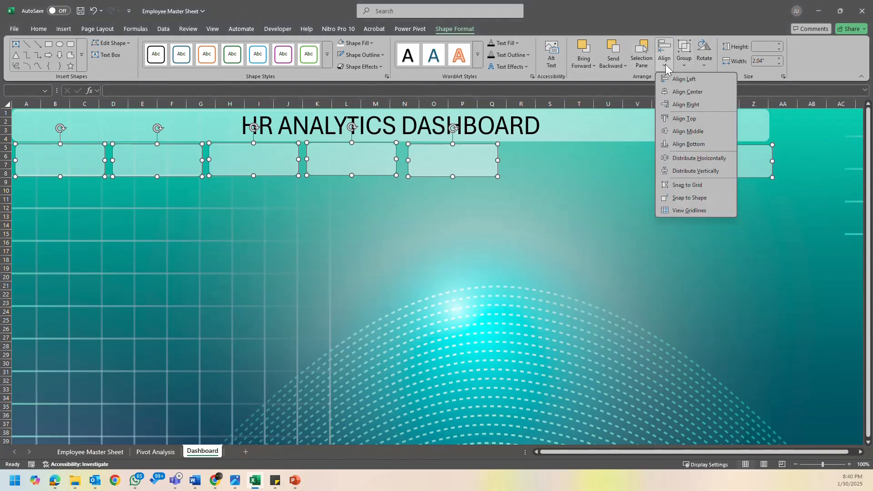
click(706, 94)
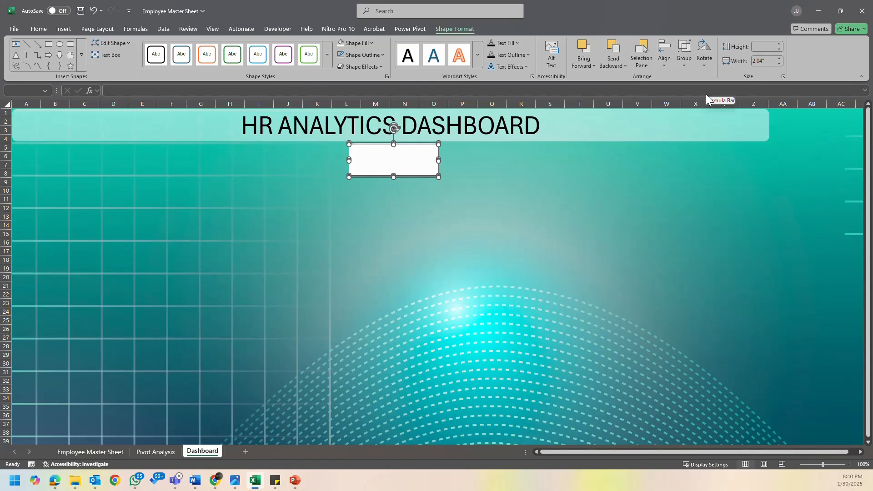
key(ctrl+z)
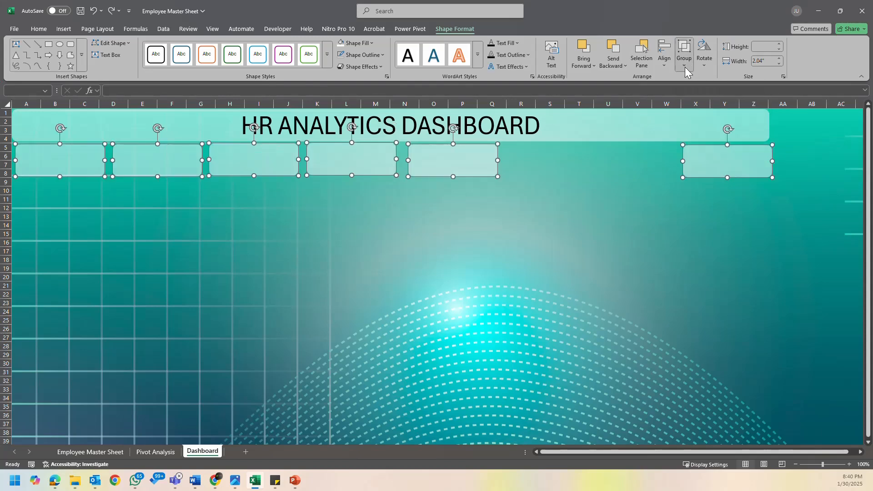
- Align the six selected cards by their middles and distribute them horizontally
click(663, 67)
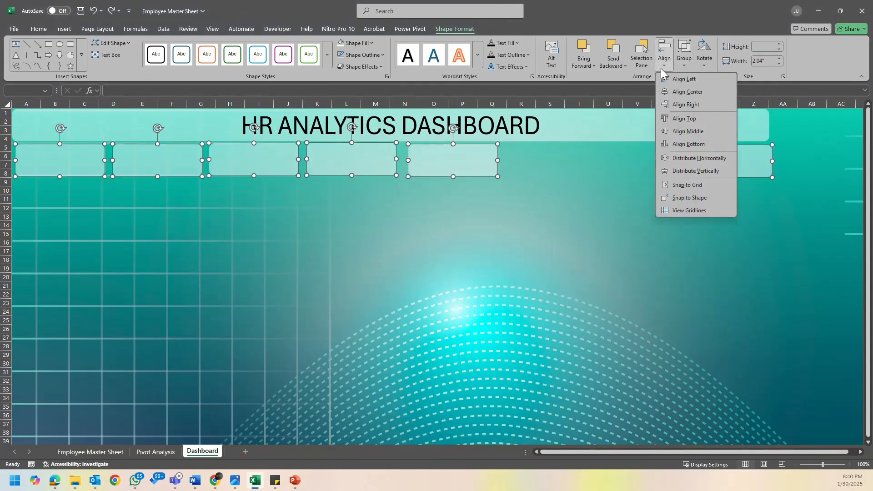
click(700, 132)
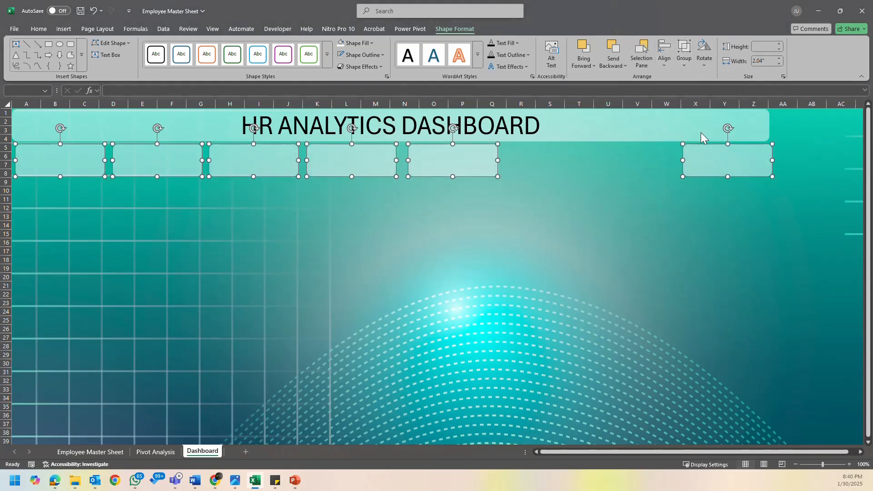
click(659, 67)
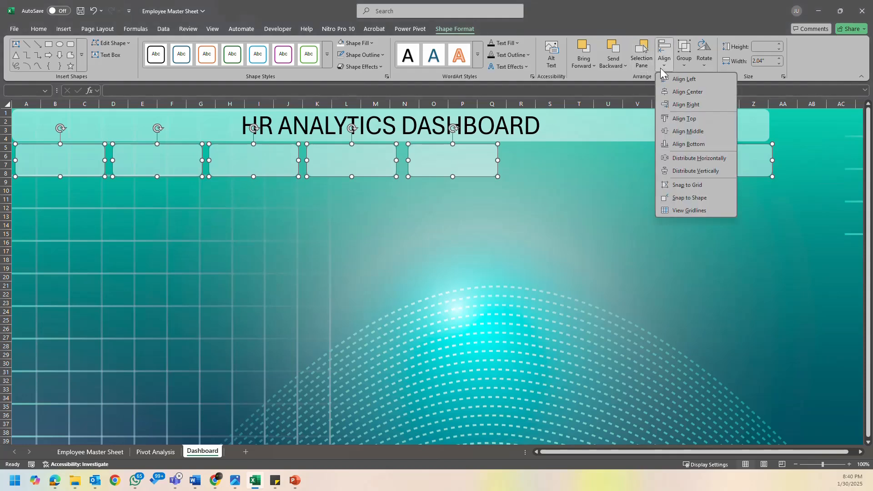
click(711, 162)
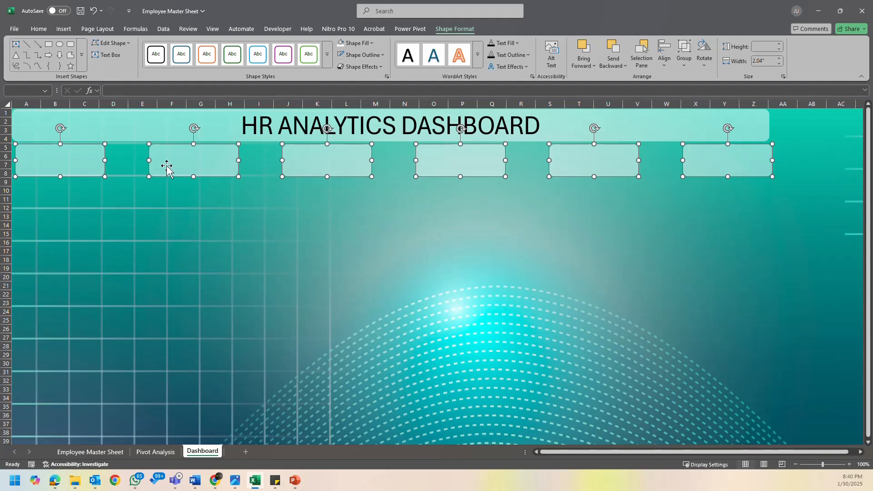
- Widen all six cards to 2.4 in and move the last card inward to line up with the end of the title banner
drag(103, 161, 120, 162)
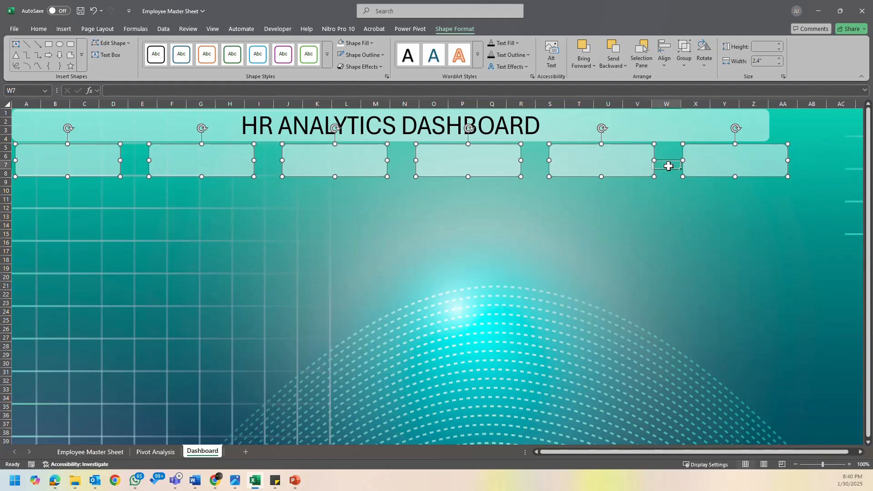
click(667, 165)
drag(727, 161, 708, 163)
click(91, 167)
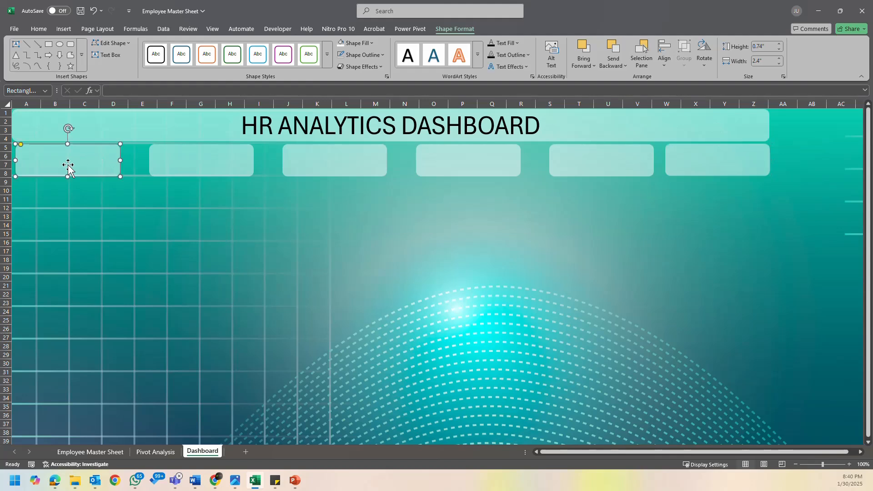
- Try to select all six cards in rows 5 to 8 together and distribute them horizontally
ctrl+click(196, 171)
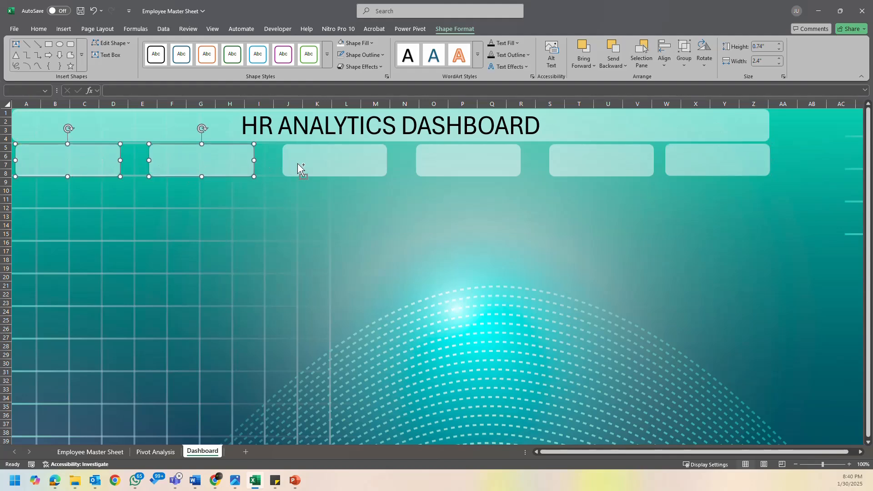
ctrl+click(301, 166)
ctrl+click(446, 162)
ctrl+click(595, 159)
ctrl+click(713, 163)
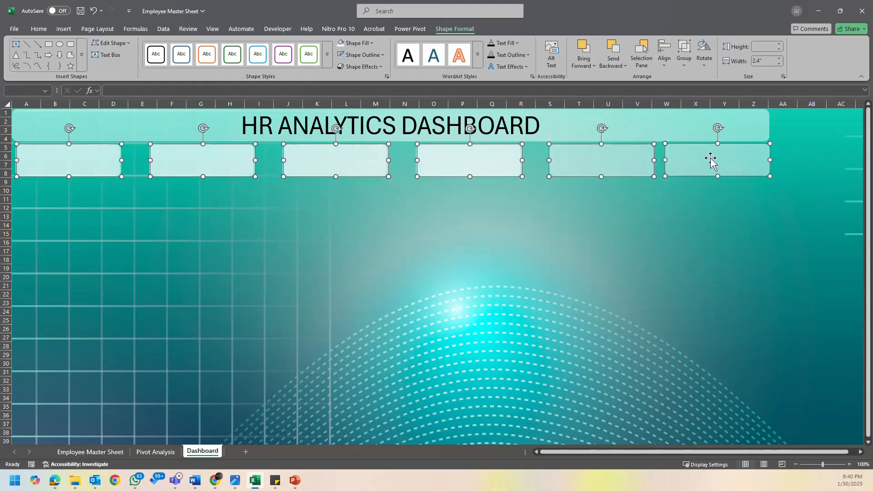
click(667, 66)
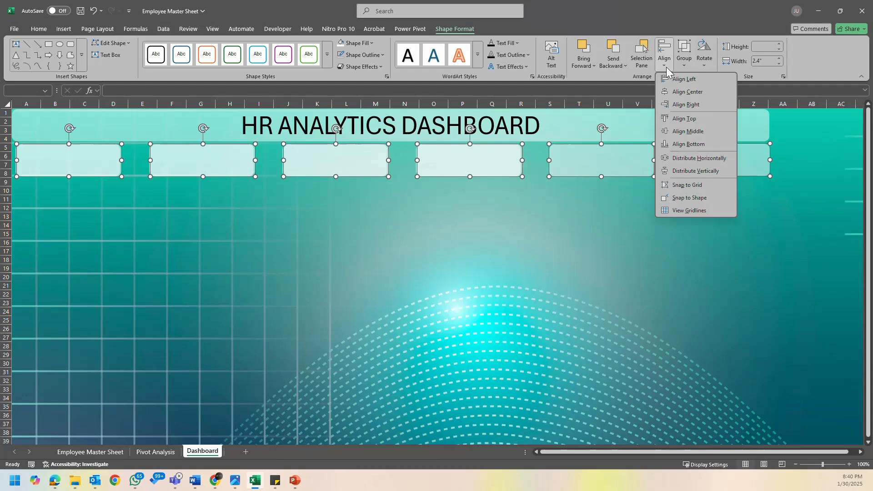
click(707, 159)
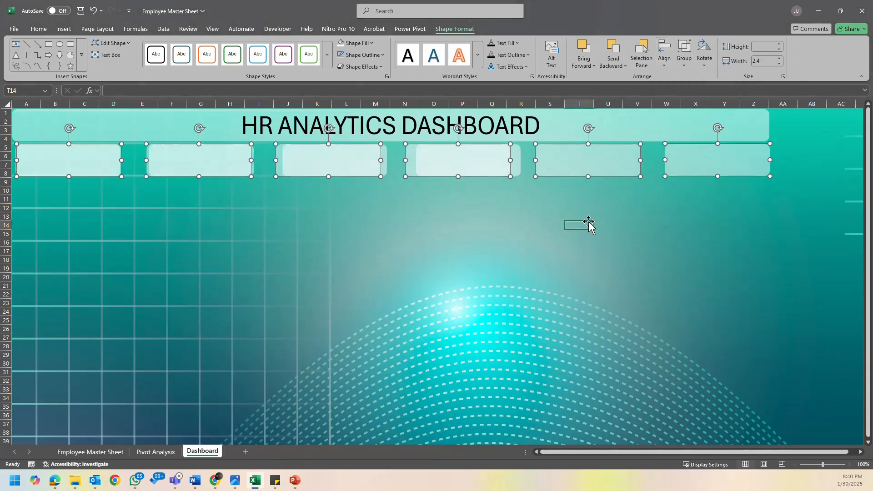
- Delete the four shifted duplicates overlapping the first four cards, keeping the cards underneath
click(585, 220)
click(457, 160)
ctrl+click(327, 167)
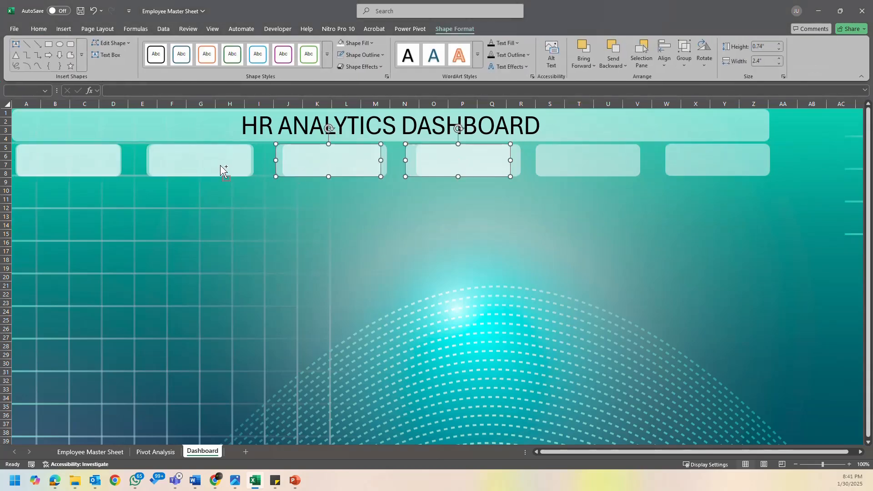
ctrl+click(223, 169)
ctrl+click(94, 169)
click(134, 172)
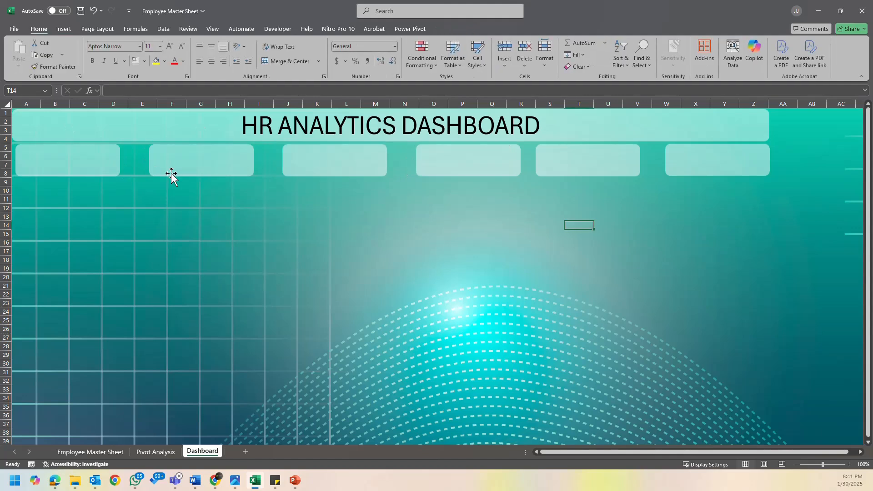
- Try to select the first five cards together, delete the selection, and undo that deletion
click(116, 168)
ctrl+click(217, 172)
ctrl+click(351, 168)
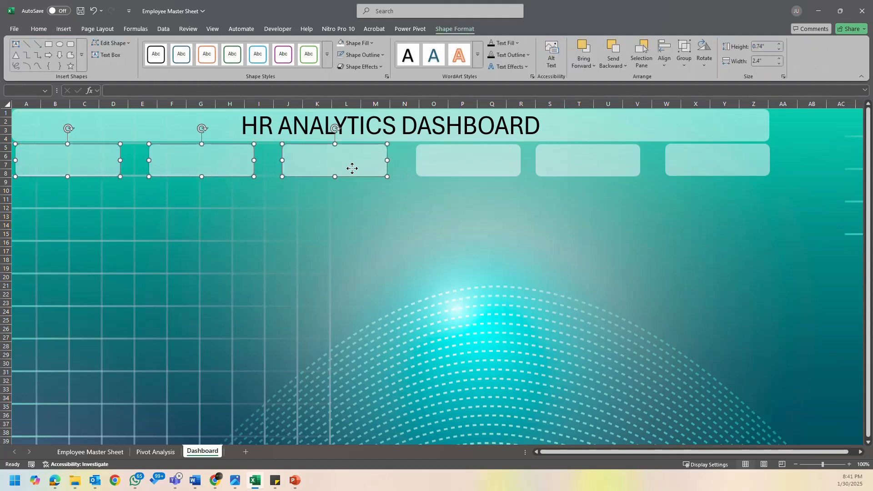
ctrl+click(467, 170)
ctrl+click(576, 169)
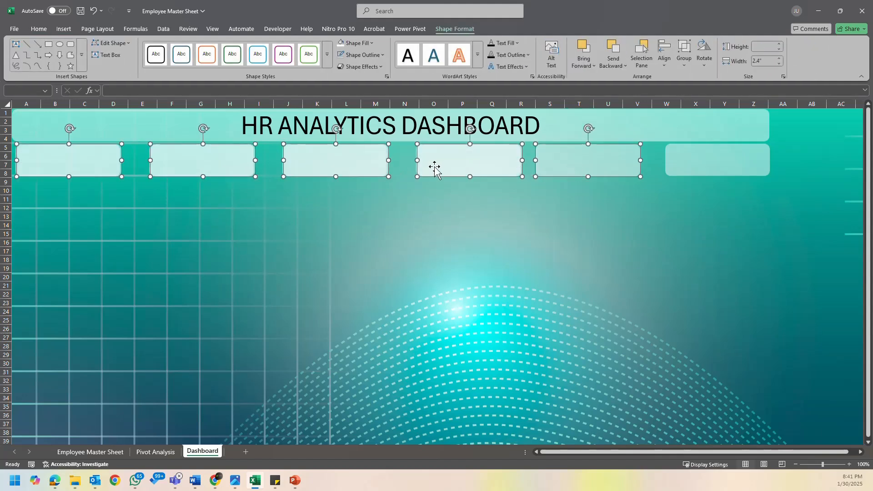
key(Escape)
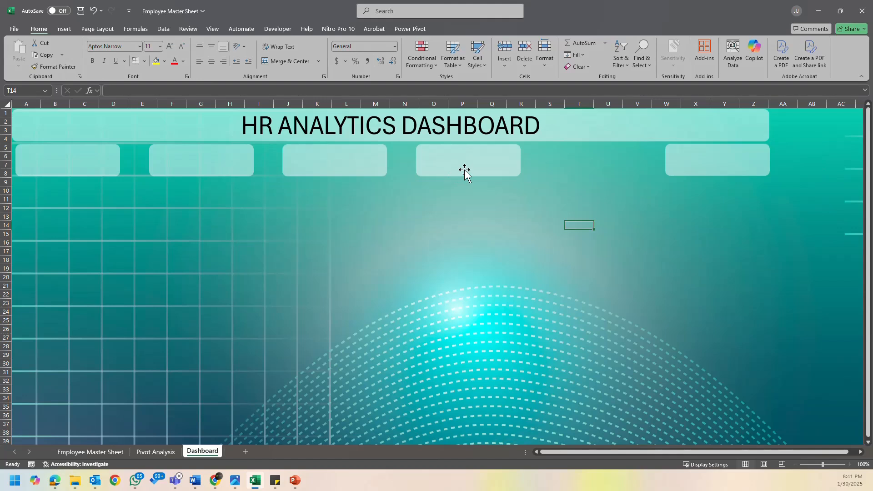
key(ctrl+z)
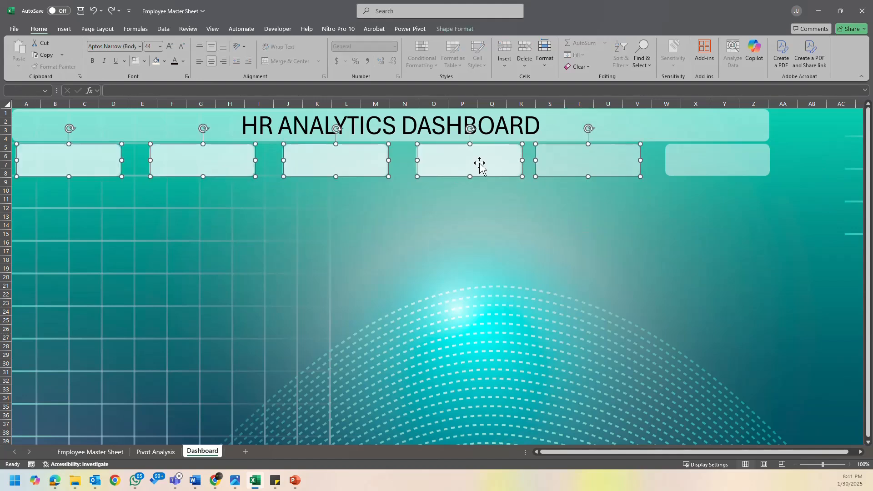
- Remove the duplicate copies stacked on the first four cards, leaving the fifth and sixth cards in place
click(494, 203)
click(482, 162)
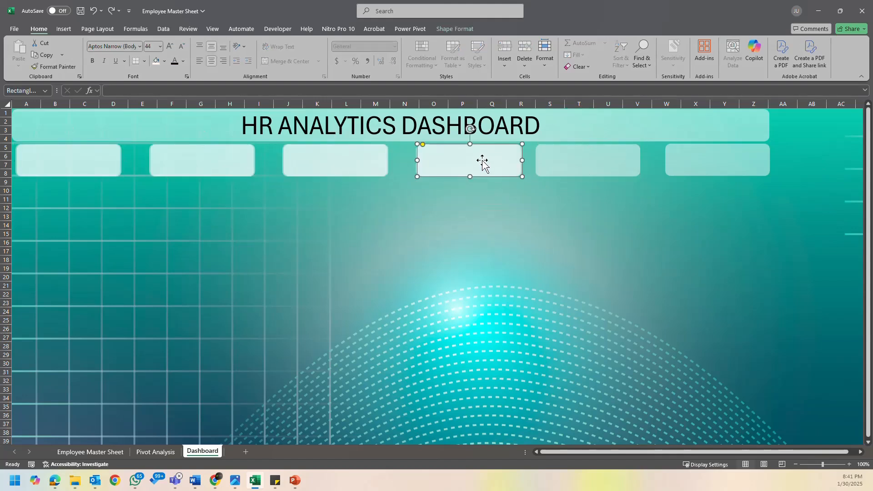
ctrl+click(353, 168)
ctrl+click(168, 169)
ctrl+click(103, 166)
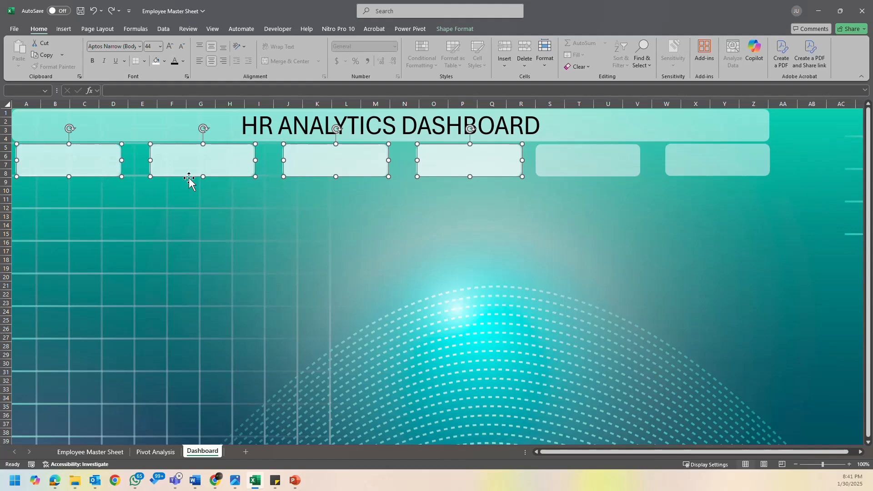
key(Escape)
- Select all six cards beneath the title banner and distribute them horizontally
click(70, 157)
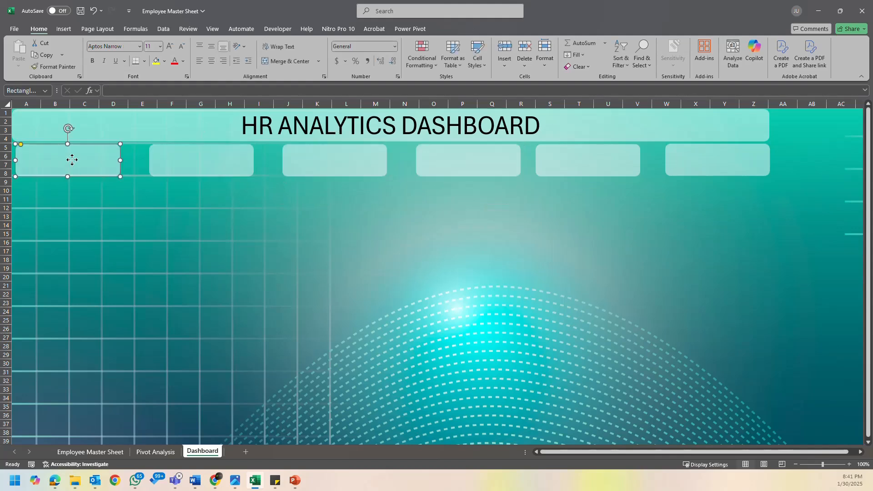
ctrl+click(231, 173)
ctrl+click(354, 168)
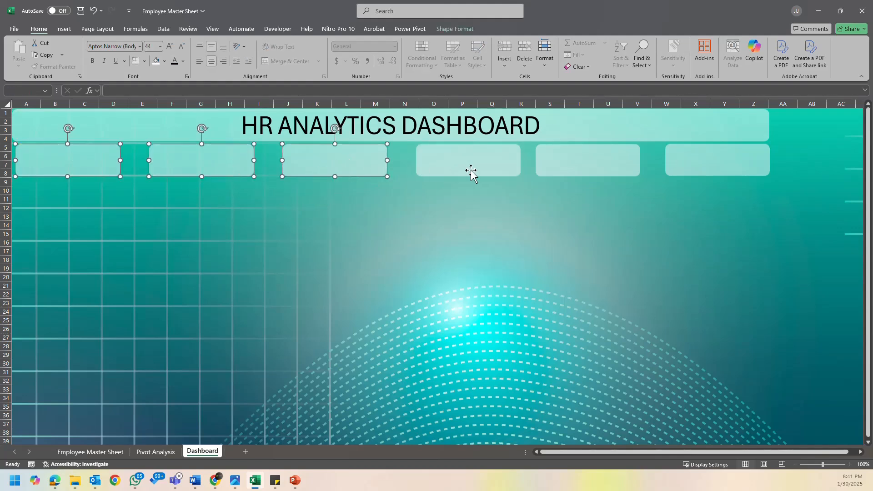
ctrl+click(473, 173)
ctrl+click(600, 172)
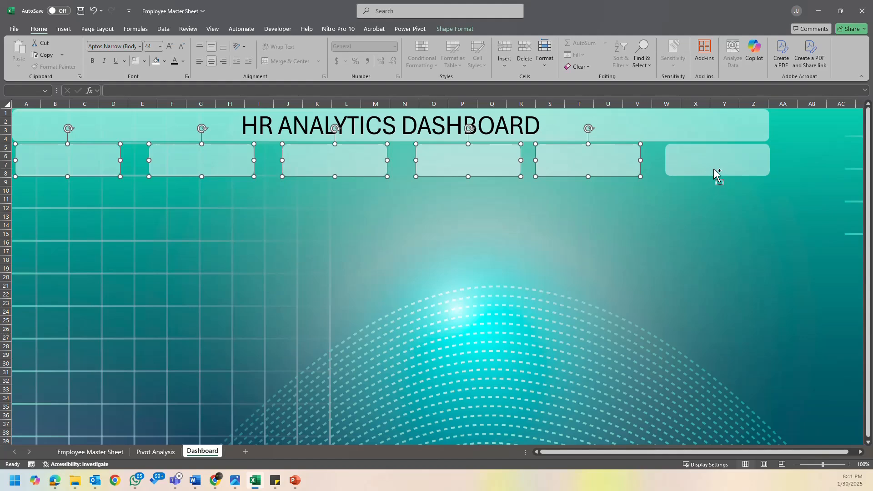
ctrl+click(715, 171)
click(460, 31)
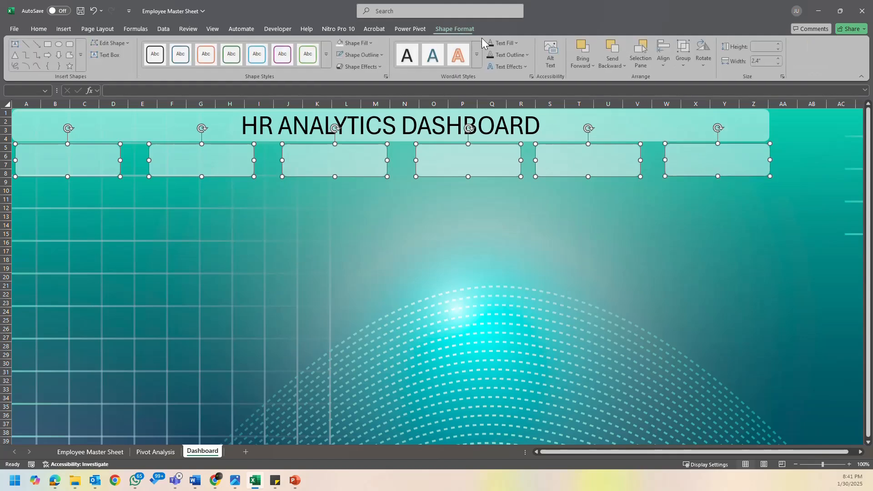
click(672, 65)
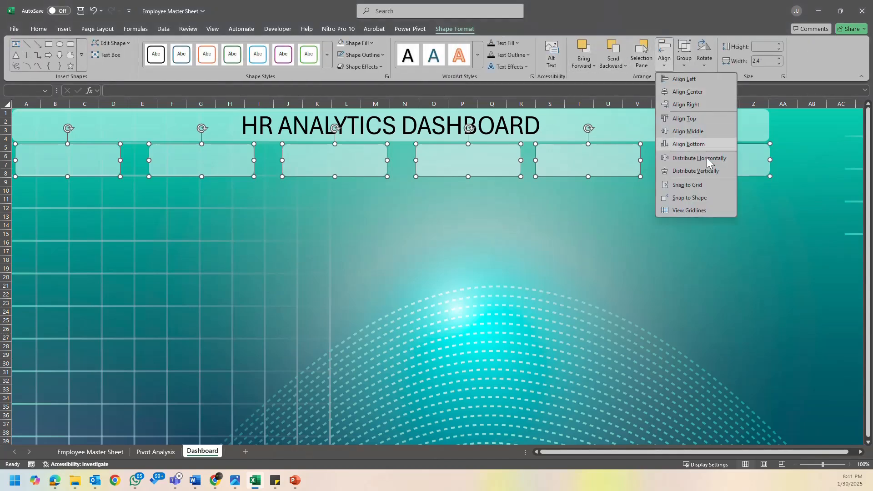
click(707, 162)
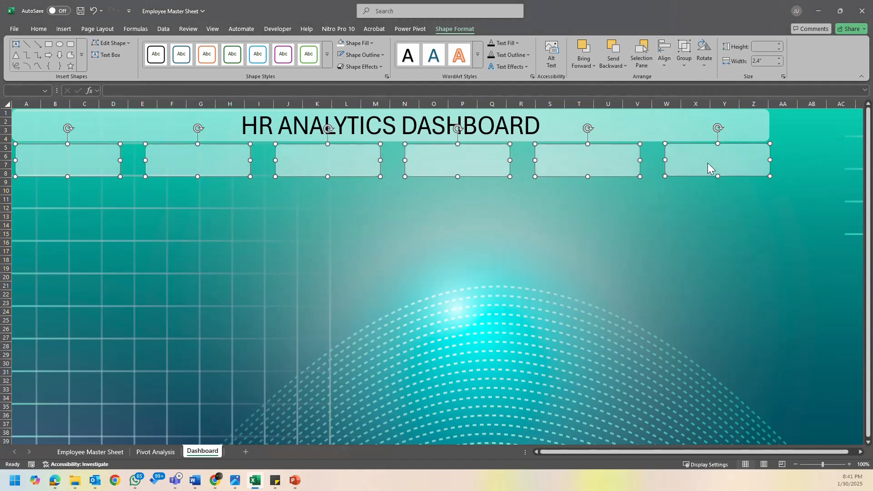
- Align the six selected cards by their top edges and deselect them
click(663, 56)
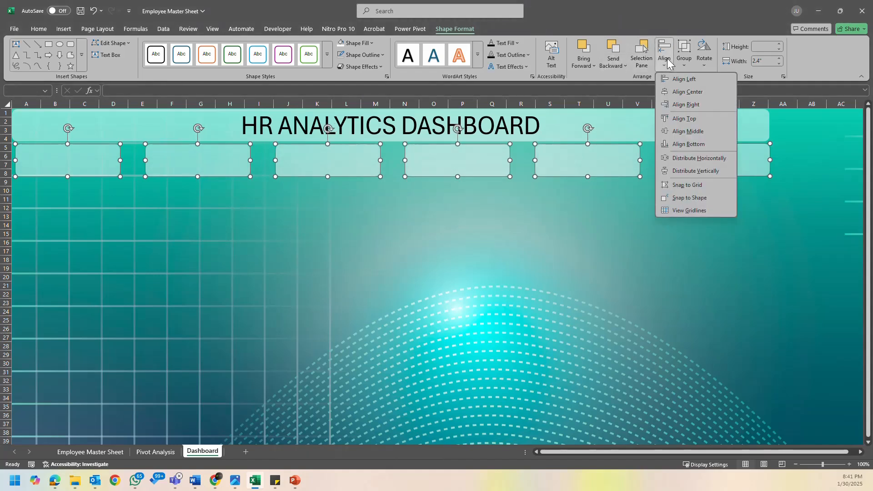
click(697, 119)
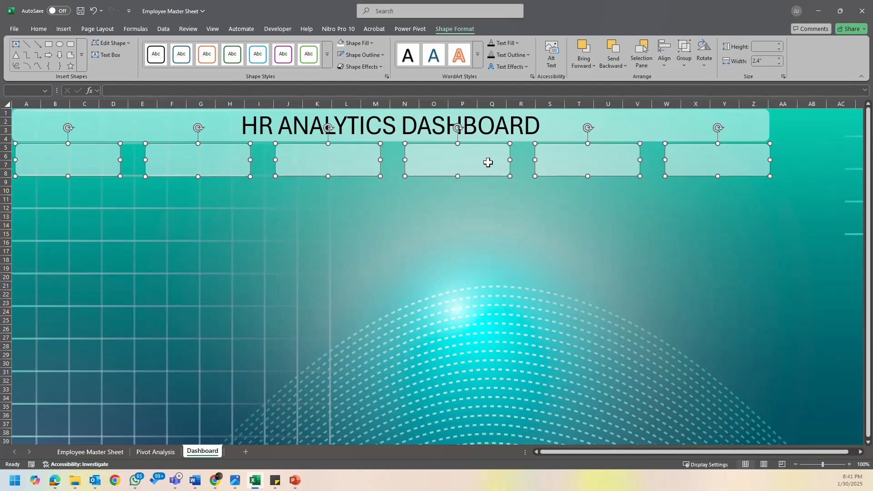
click(390, 204)
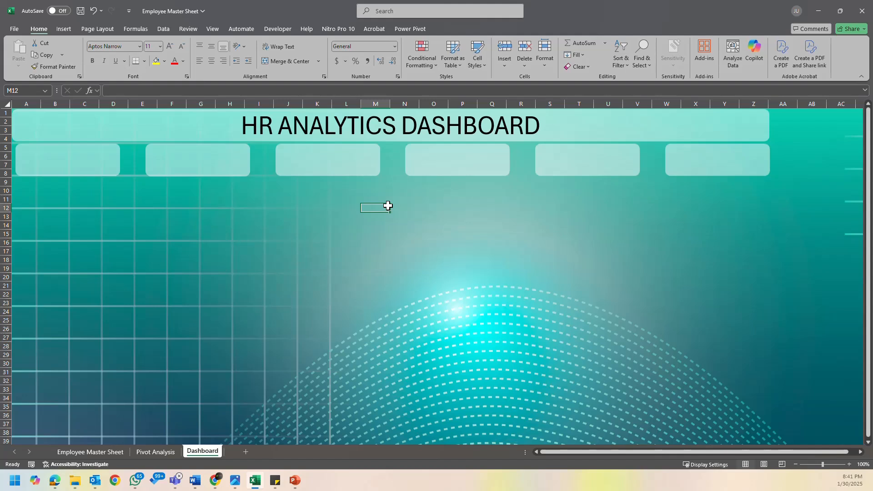
- Check the Active and Inactive Employees values on the Pivot Analysis sheet and begin a linking formula for the first card on the Dashboard sheet
click(80, 160)
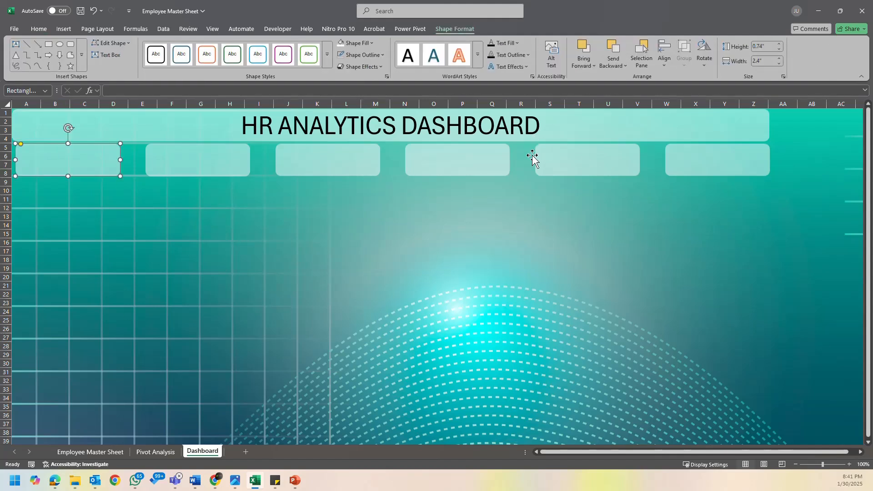
click(161, 453)
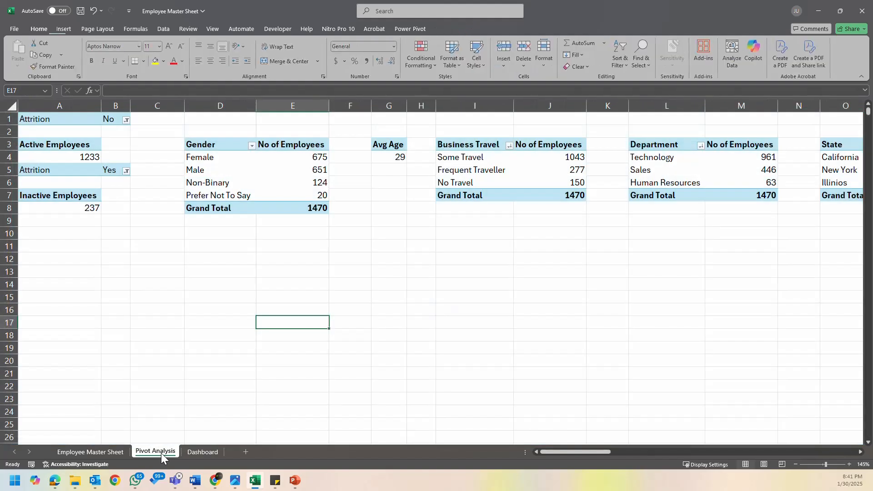
click(92, 158)
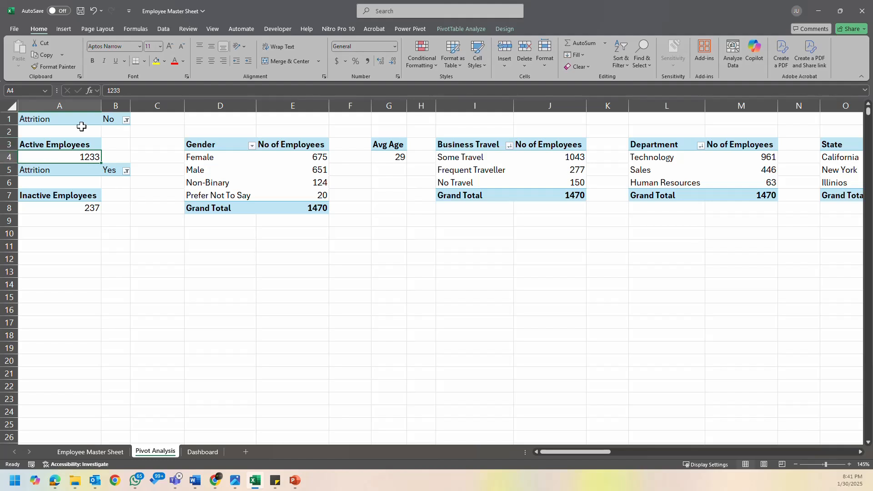
click(83, 209)
click(246, 276)
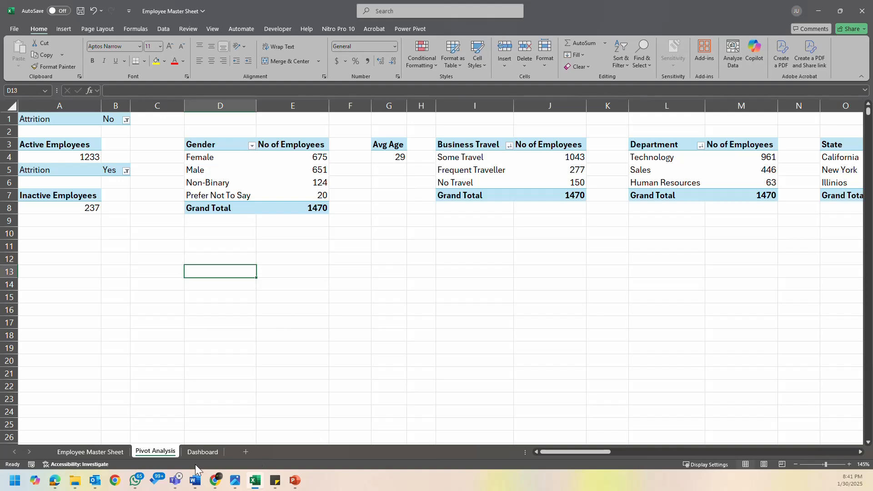
click(203, 452)
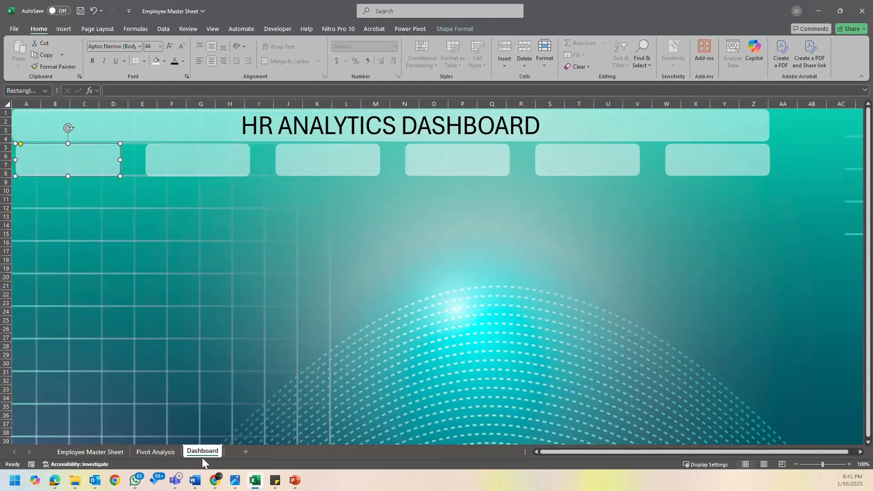
click(122, 91)
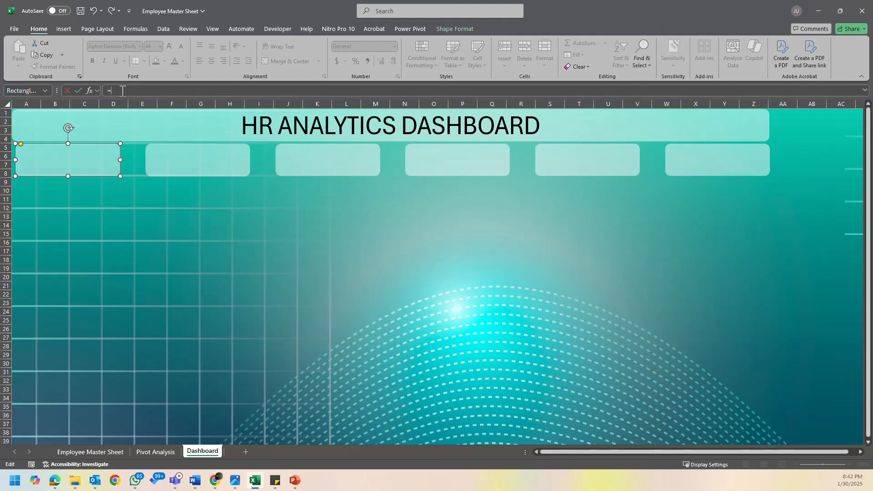
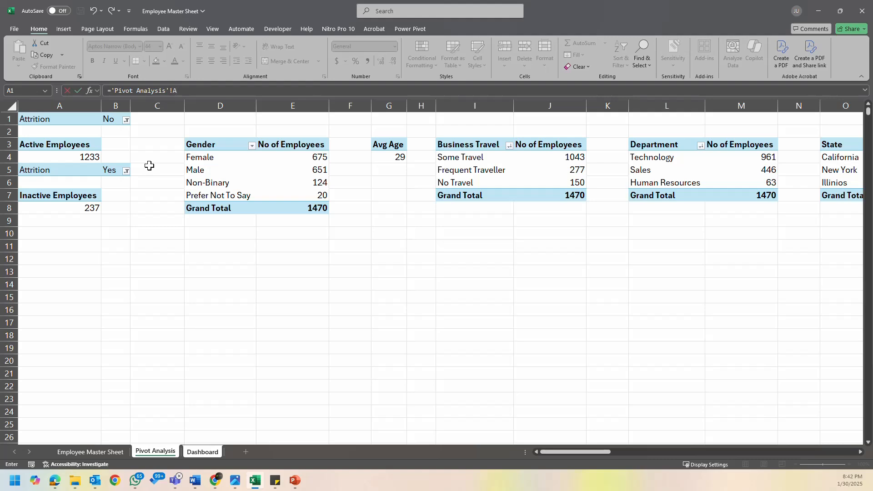
- Complete the first card's link to the Active Employees value with the formula ='Pivot Analysis'!A4
key(Return)
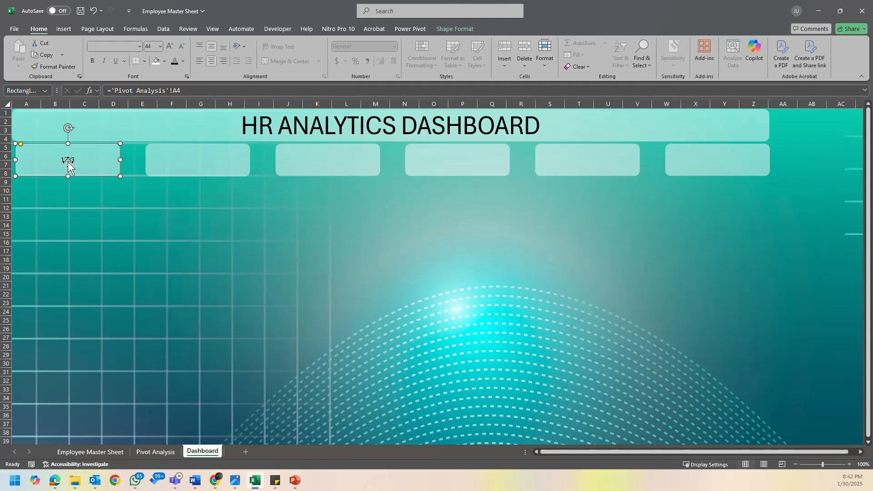
- Try to relink the first card by picking the Active Employees pivot value directly on the Pivot Analysis sheet
click(136, 91)
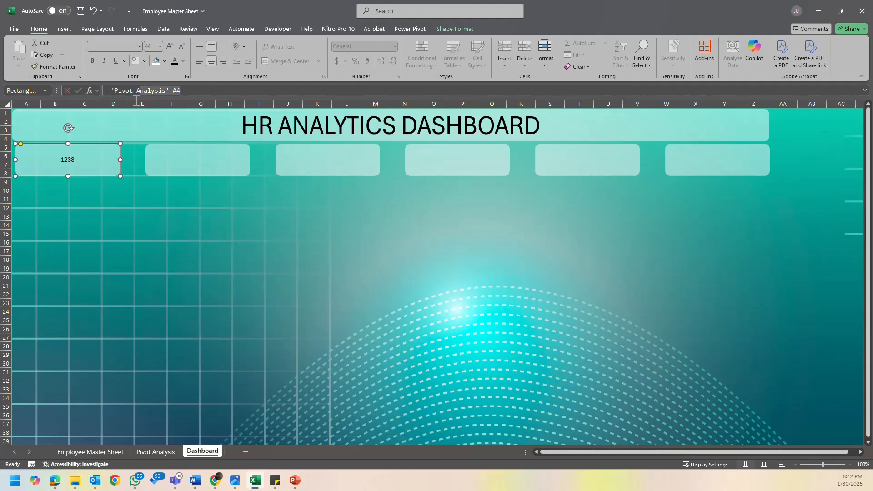
drag(117, 99, 112, 97)
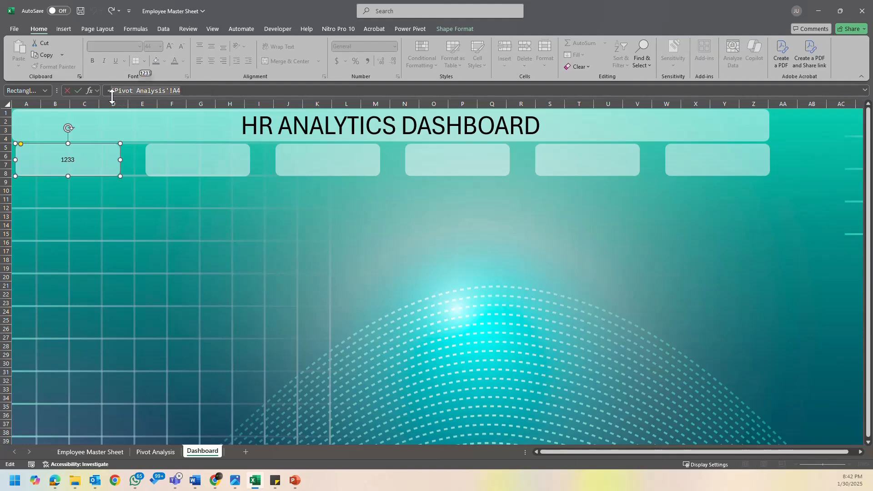
key(BackSpace)
click(141, 451)
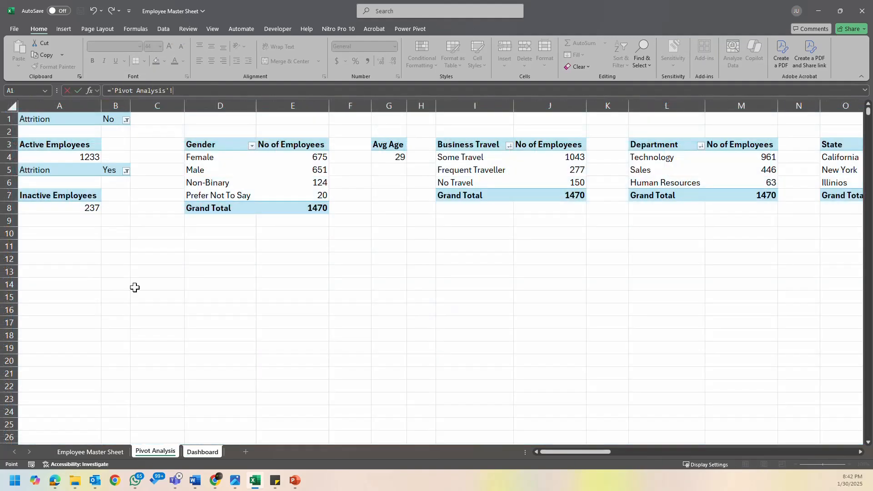
click(94, 157)
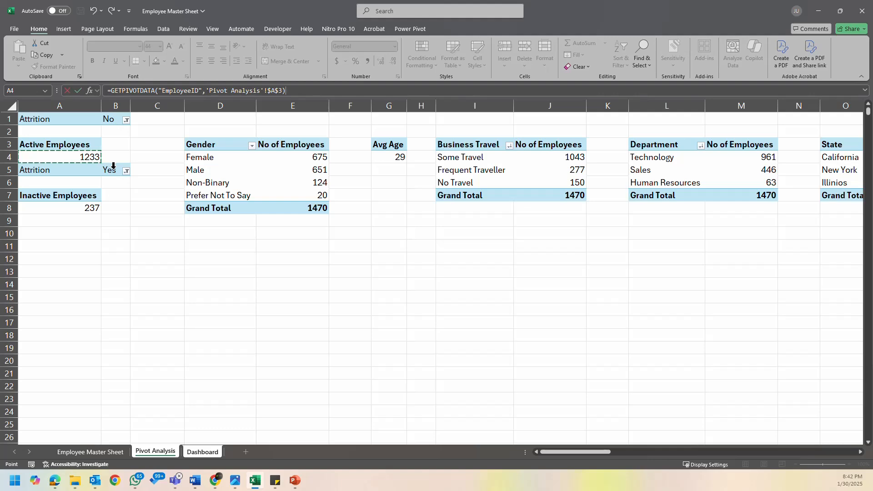
key(Return)
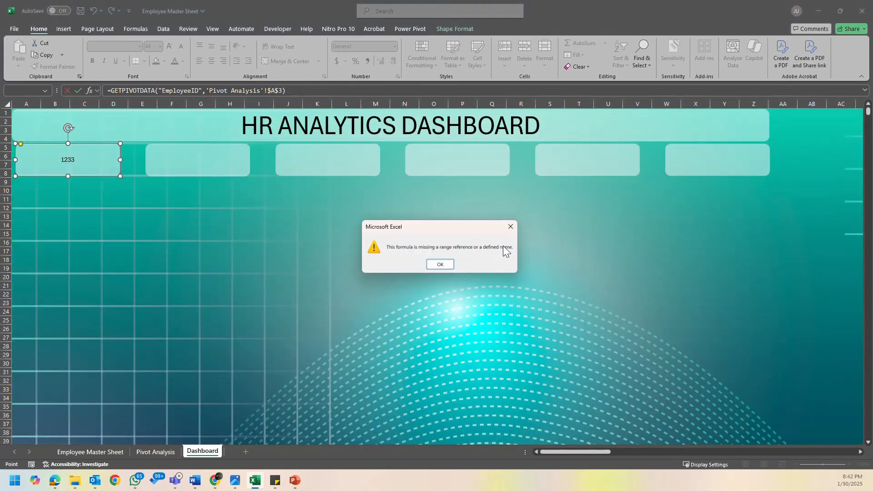
click(440, 265)
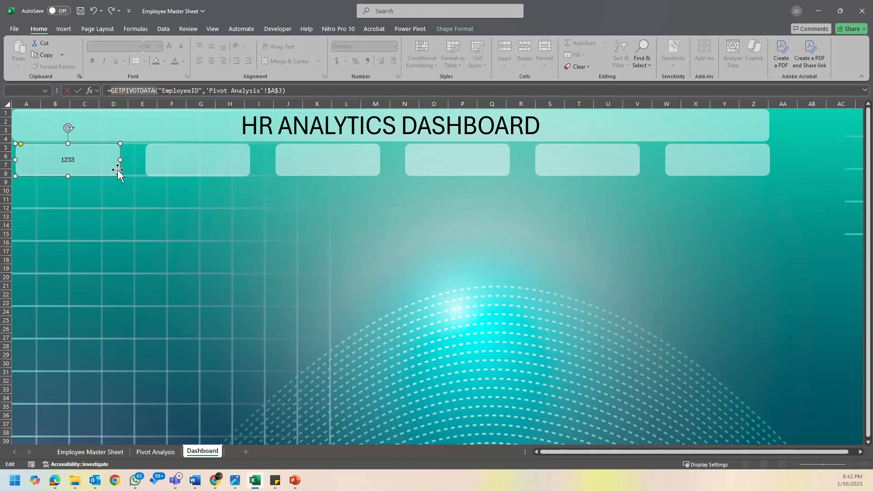
key(Escape)
click(115, 214)
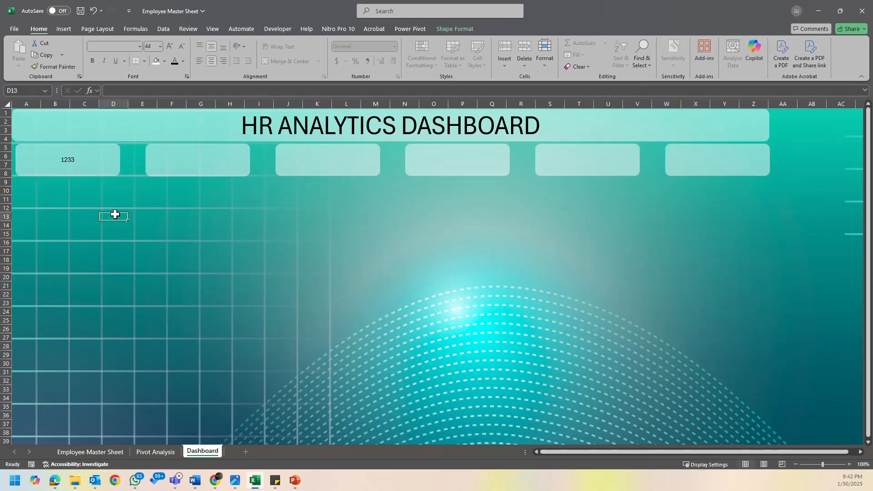
click(82, 168)
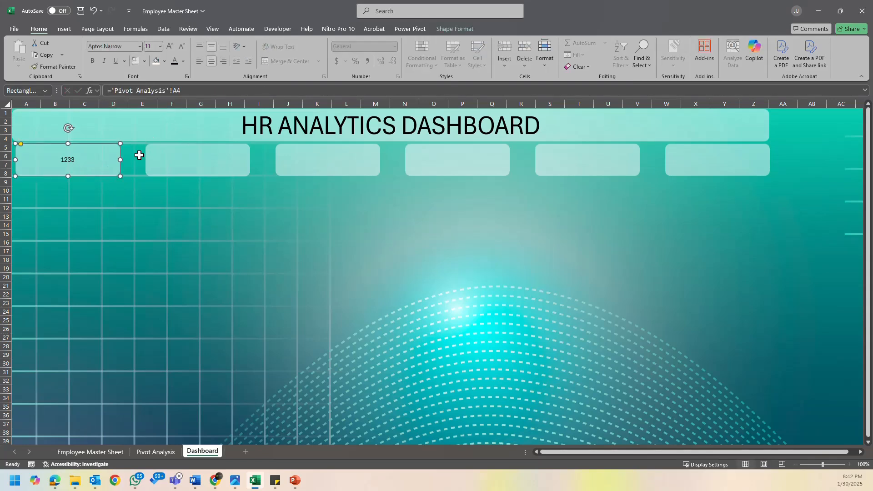
- Link the second card to the Inactive Employees value with the formula ='Pivot Analysis'!A8
click(190, 161)
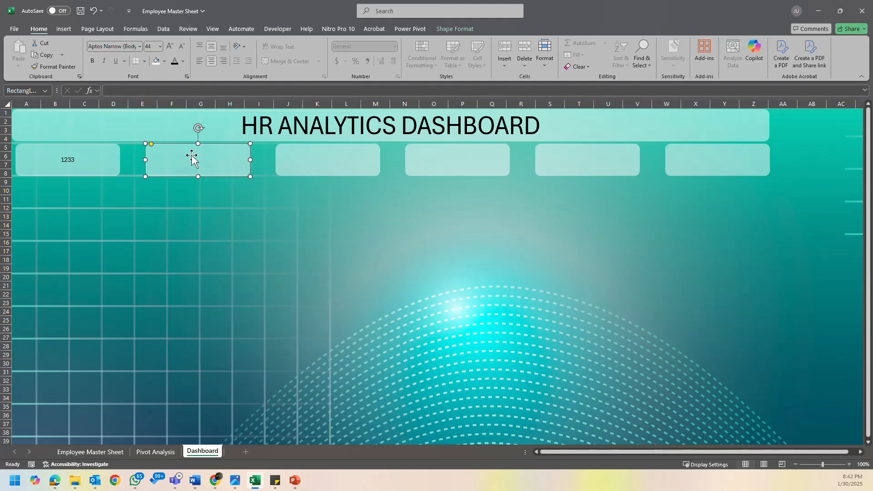
click(136, 90)
text(=)
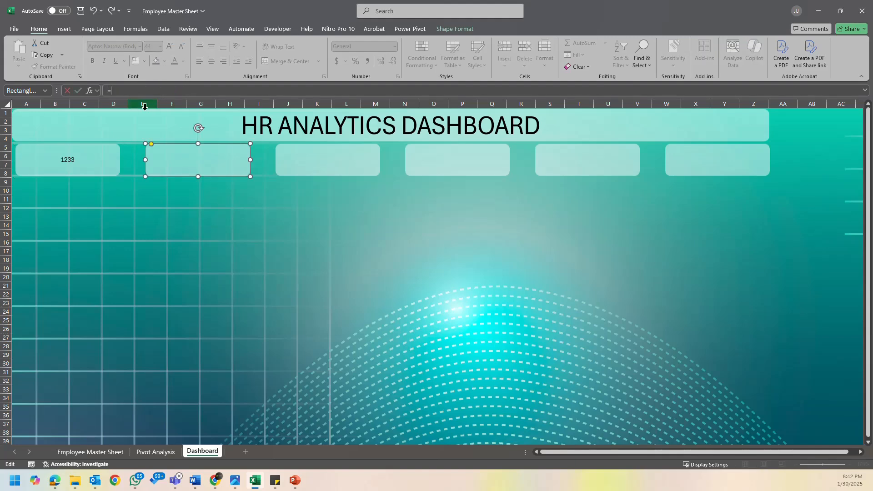
click(156, 451)
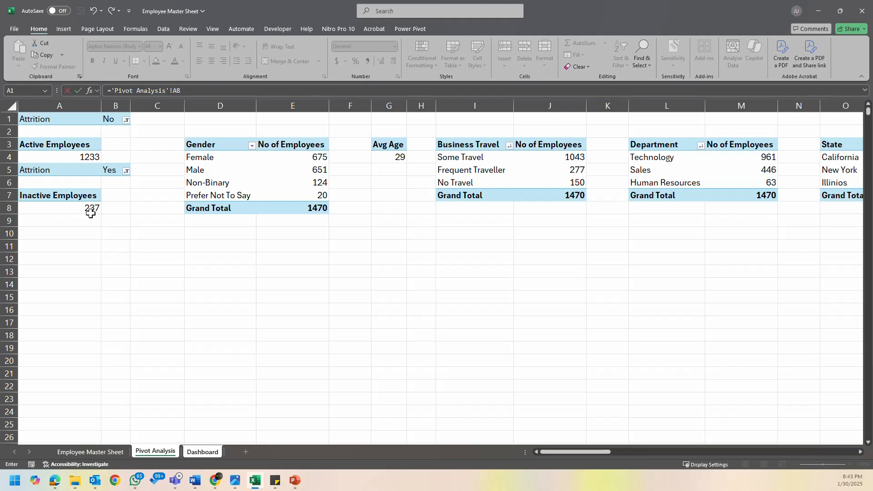
key(Return)
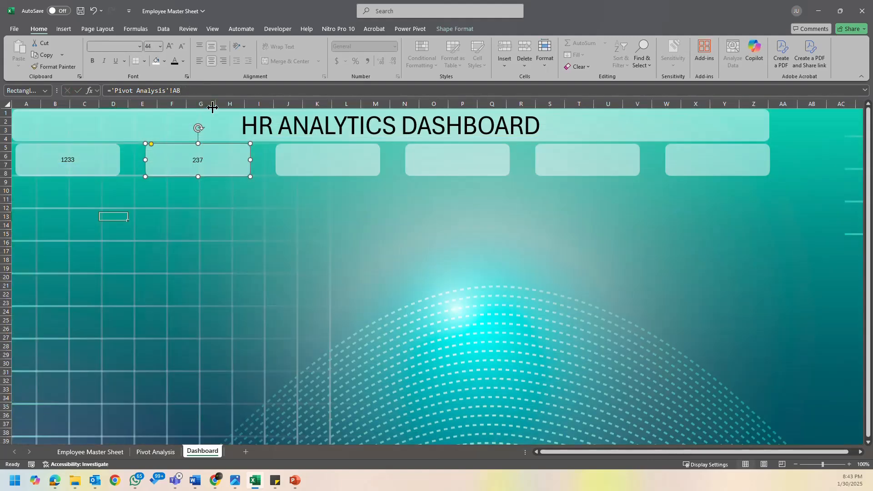
- Copy the Job Role average salary pivot table to cell A11 of the Pivot Analysis sheet and autofit column B
click(311, 165)
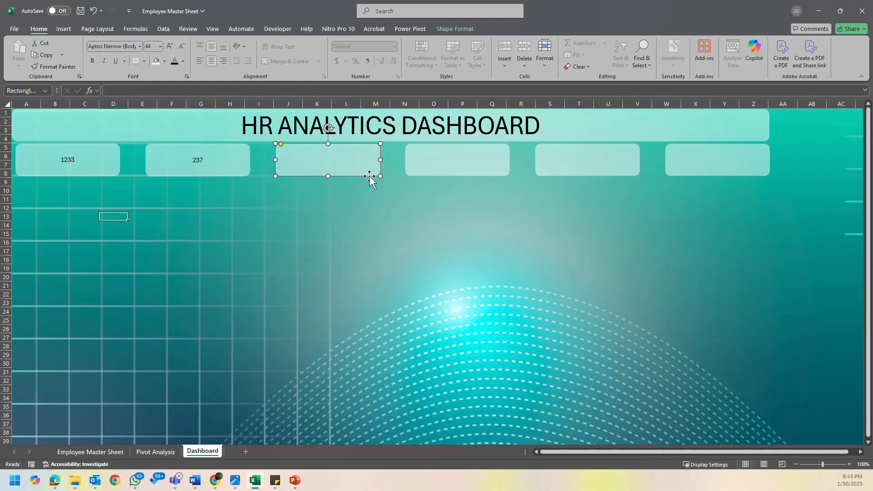
click(155, 452)
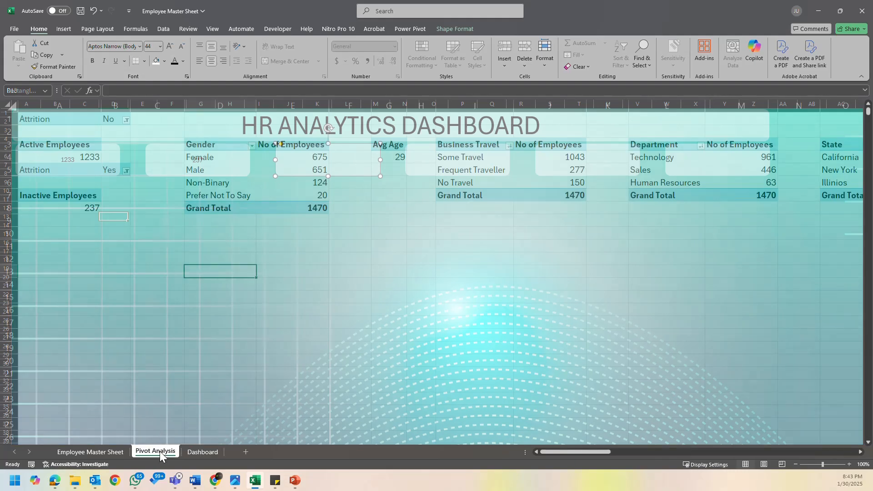
drag(581, 454, 745, 439)
drag(438, 142, 560, 318)
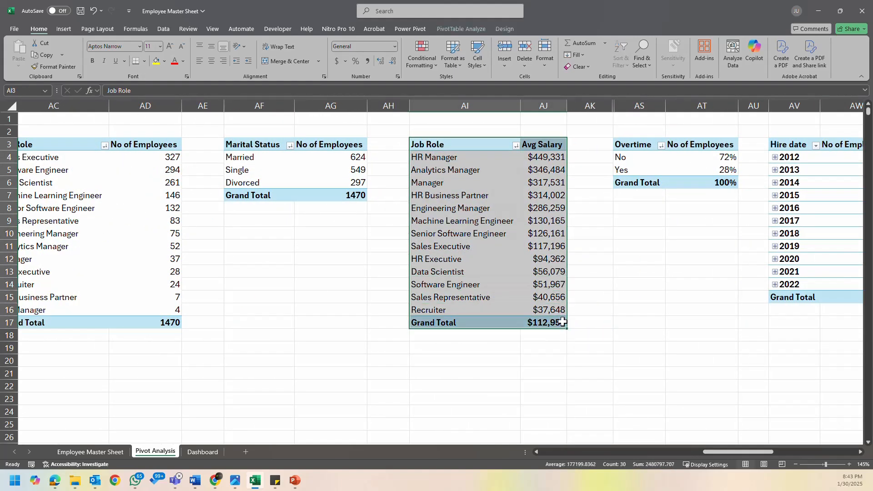
key(ctrl+c)
drag(722, 450, 388, 462)
click(74, 233)
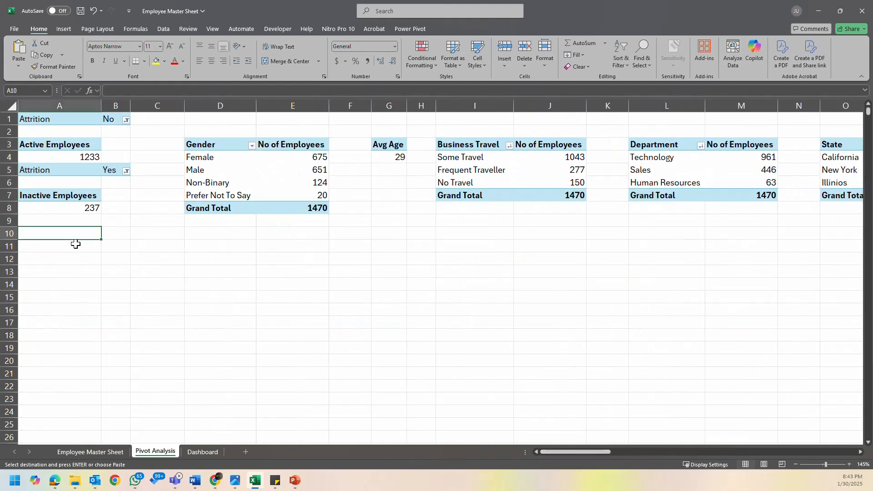
click(65, 251)
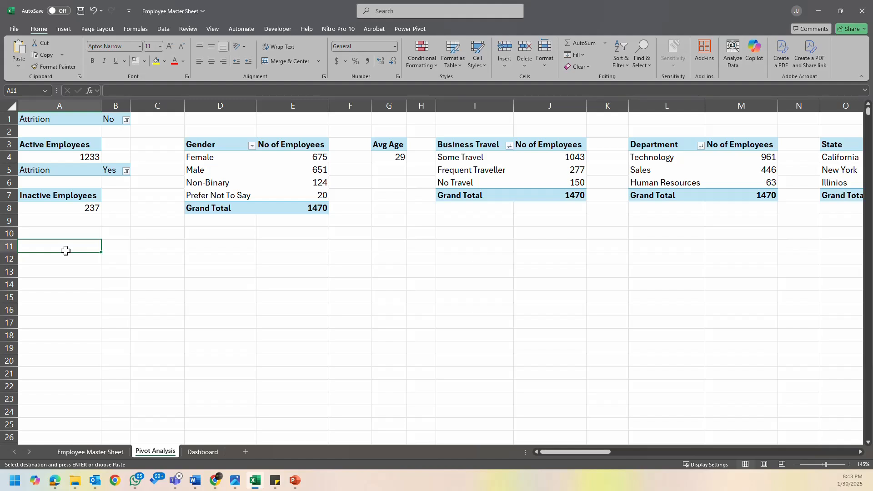
key(ctrl+v)
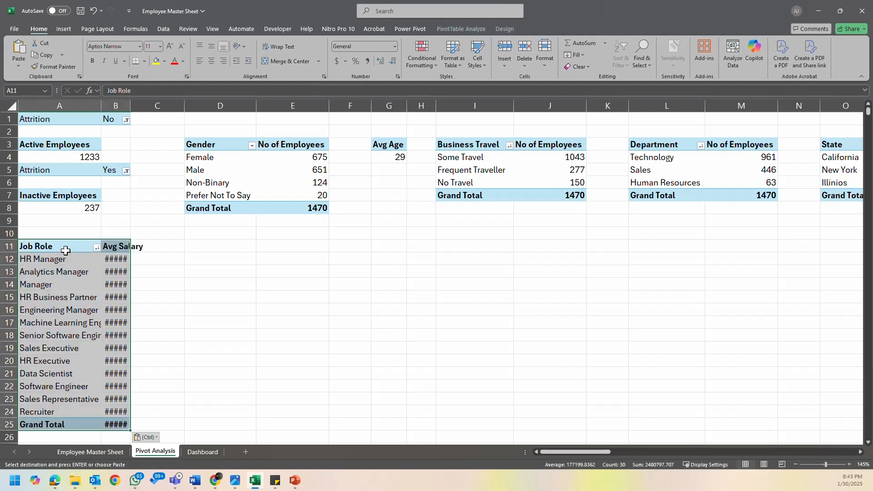
double_click(128, 106)
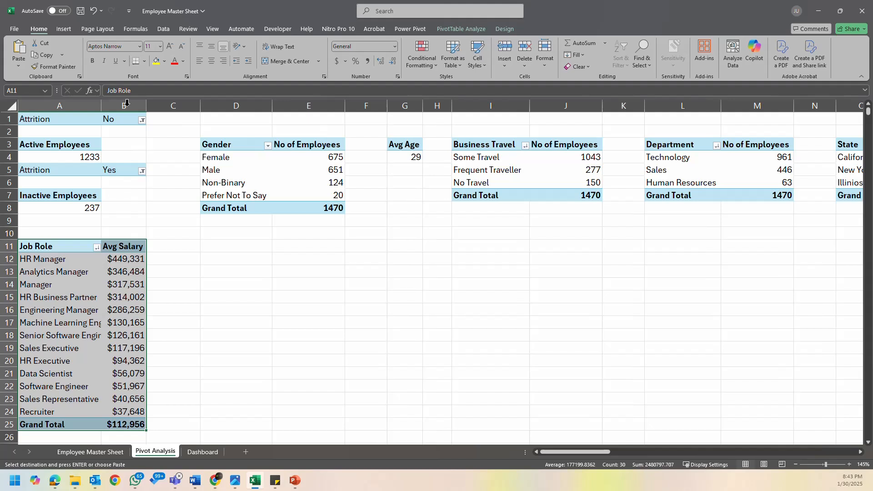
- Show the field list for the copied salary pivot table and remove JobRole from its rows
click(120, 286)
click(77, 249)
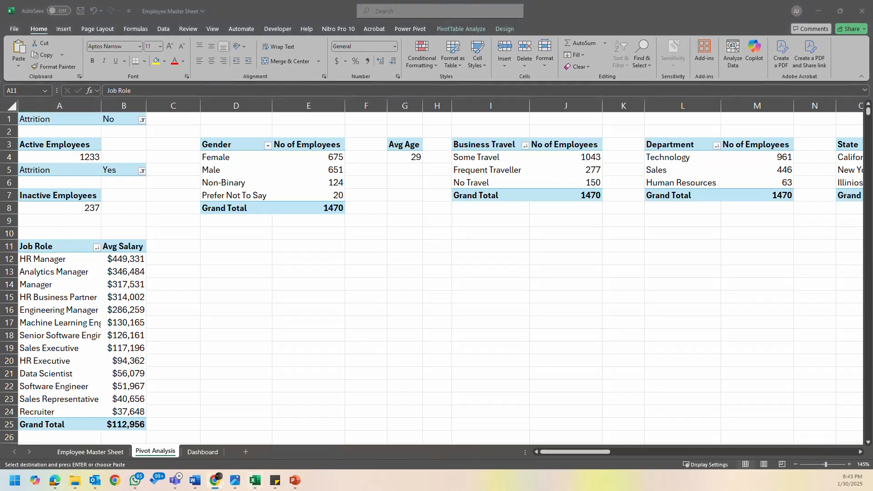
click(78, 271)
right_click(69, 323)
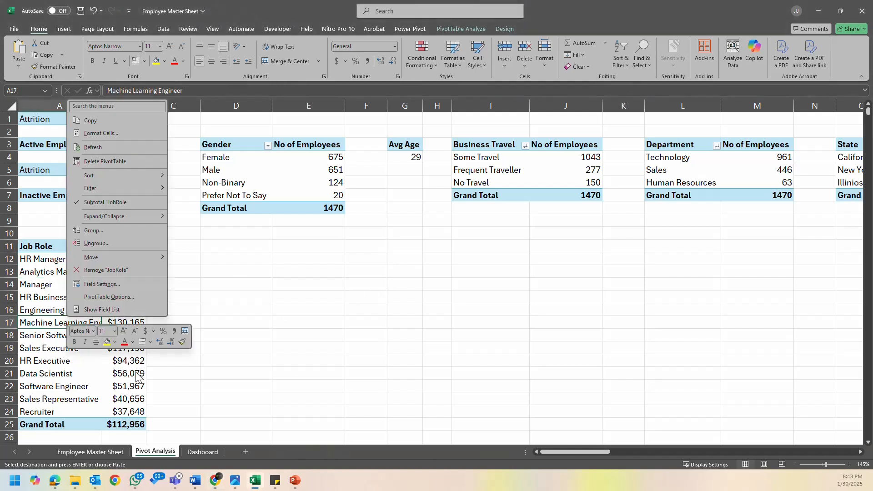
click(119, 310)
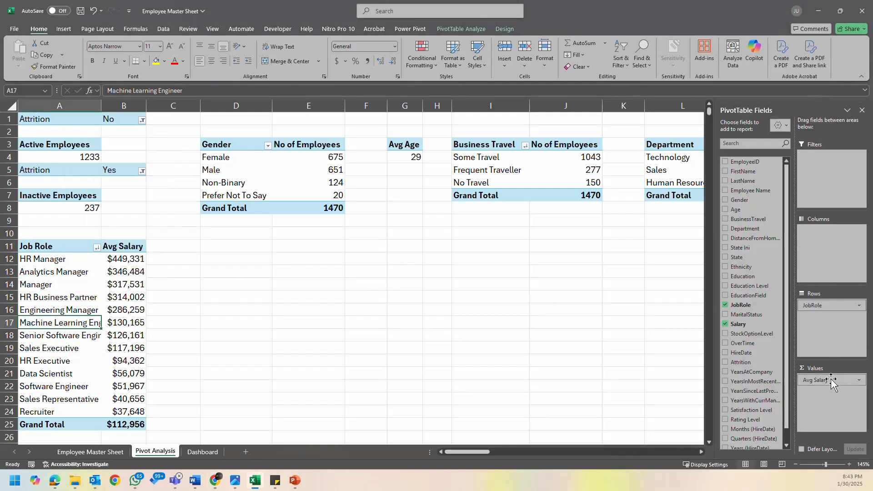
drag(824, 306, 475, 323)
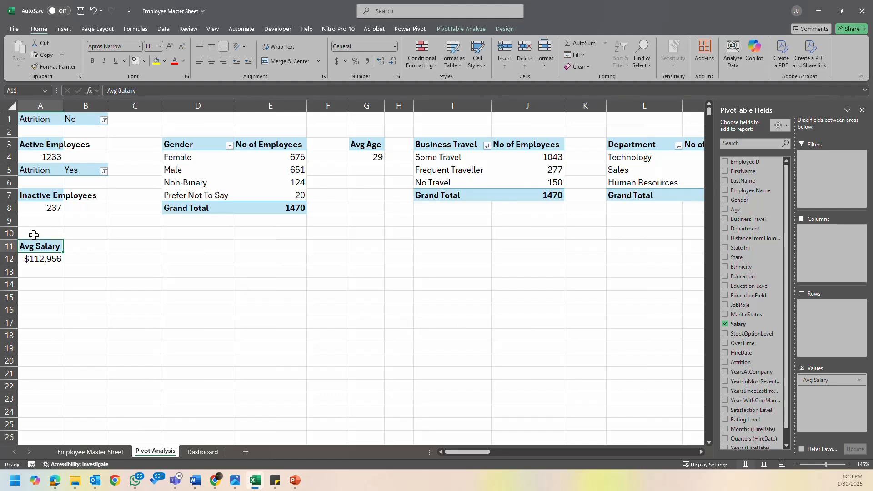
- Copy the Avg Salary pivot table in A11:A12 and paste it at cell A15
click(45, 258)
drag(42, 247, 44, 258)
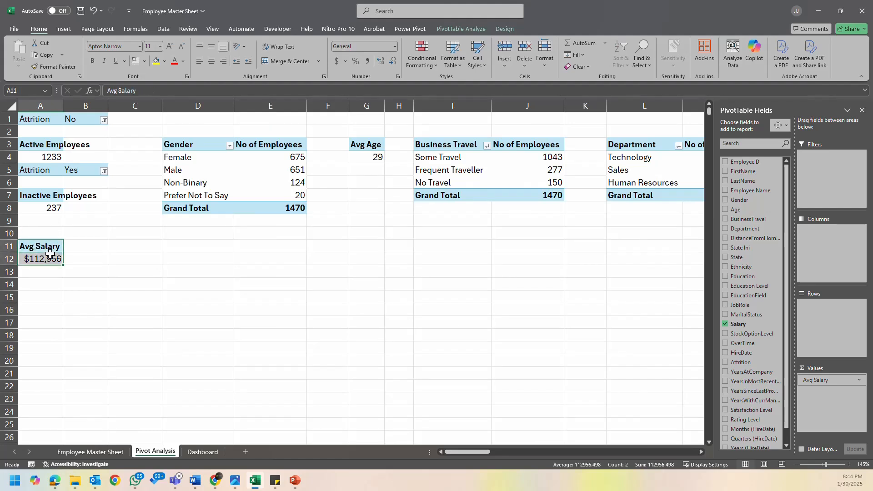
key(ctrl+c)
click(44, 296)
key(ctrl+v)
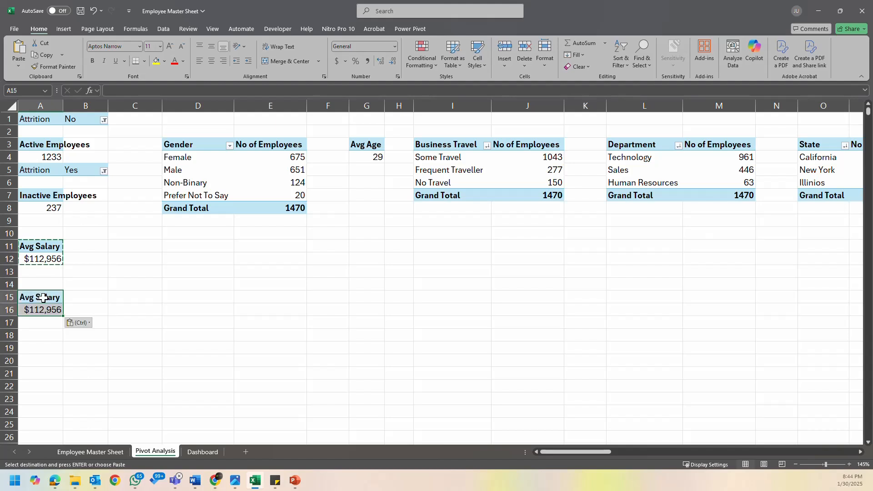
key(Escape)
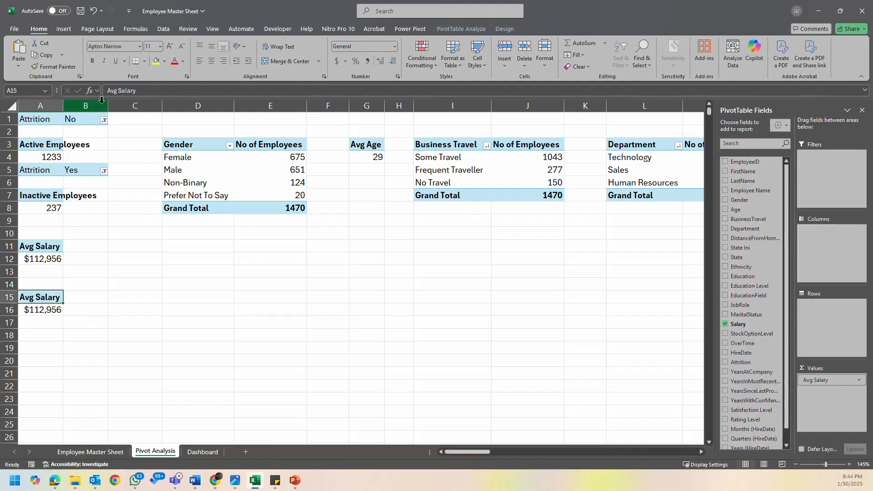
- Rename the header of the copied pivot table in A15 to Total Salary and autofit column A
text(Total)
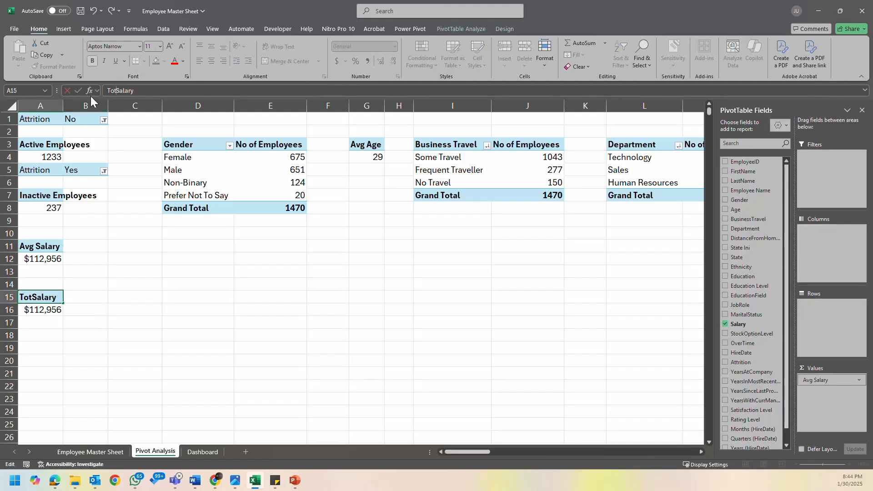
key(Return)
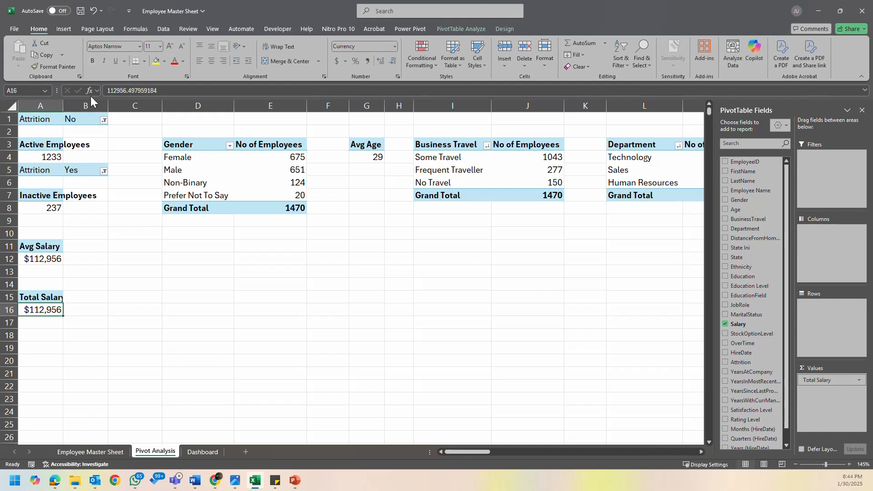
drag(63, 105, 63, 106)
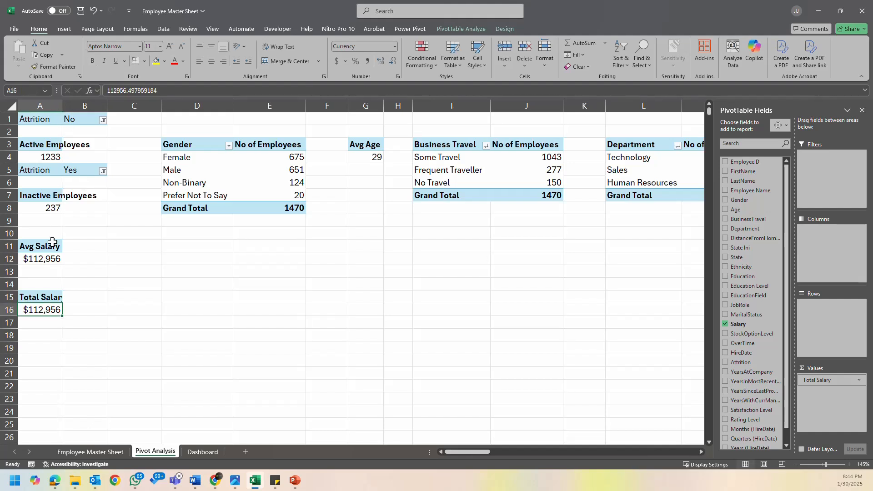
double_click(63, 105)
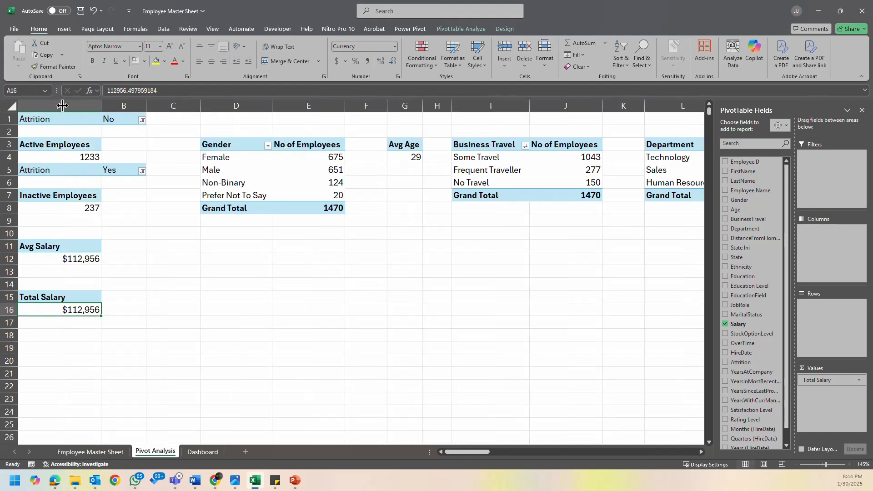
- Summarize the salary value in the A15 pivot table by Sum
right_click(76, 308)
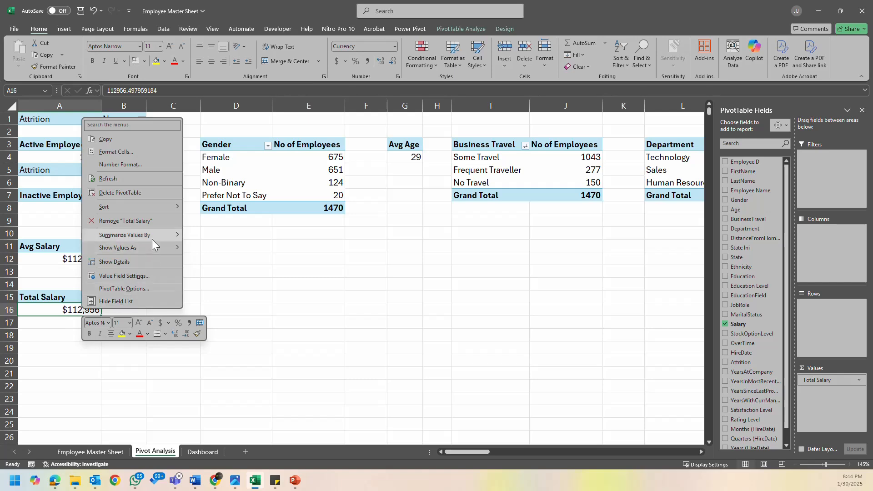
mouse_move(157, 233)
click(214, 238)
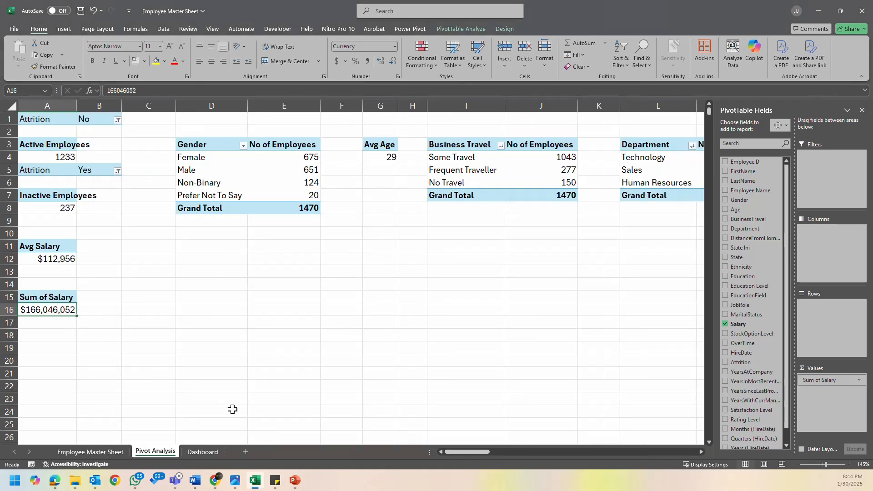
- Link the third KPI card on the Dashboard sheet to the total salary in cell A16 of Pivot Analysis
click(202, 452)
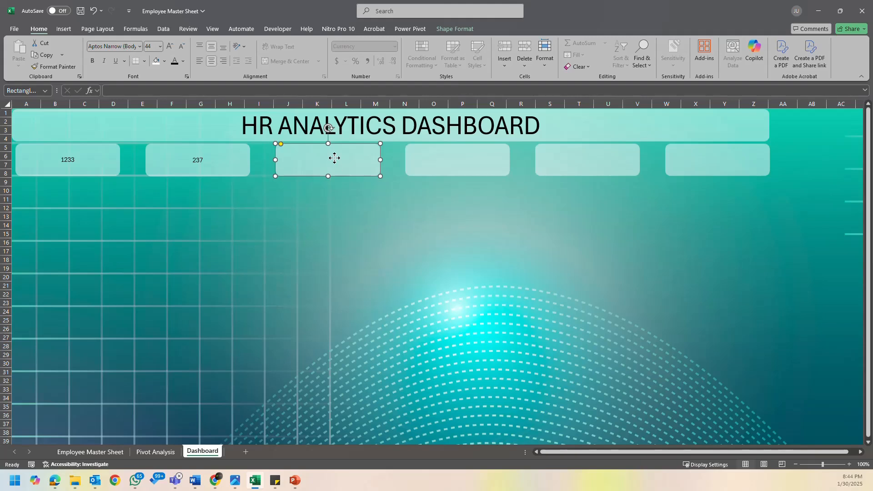
text(=)
key(BackSpace)
click(192, 91)
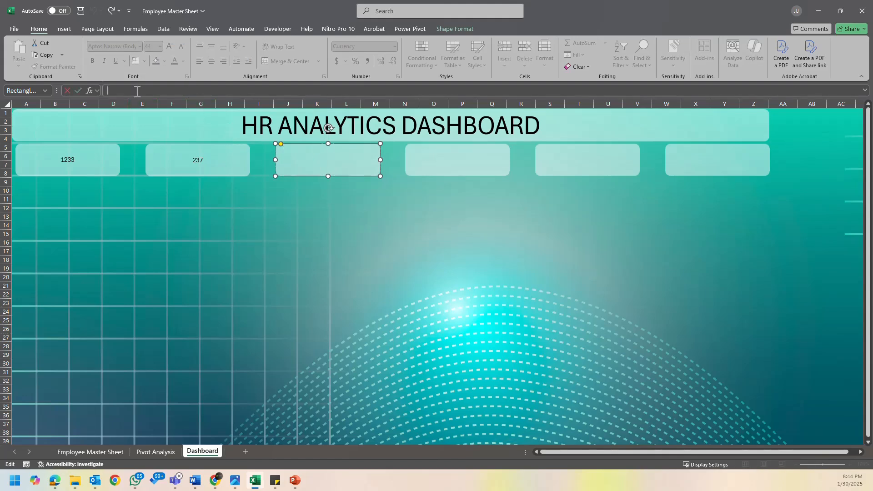
text(=)
click(154, 452)
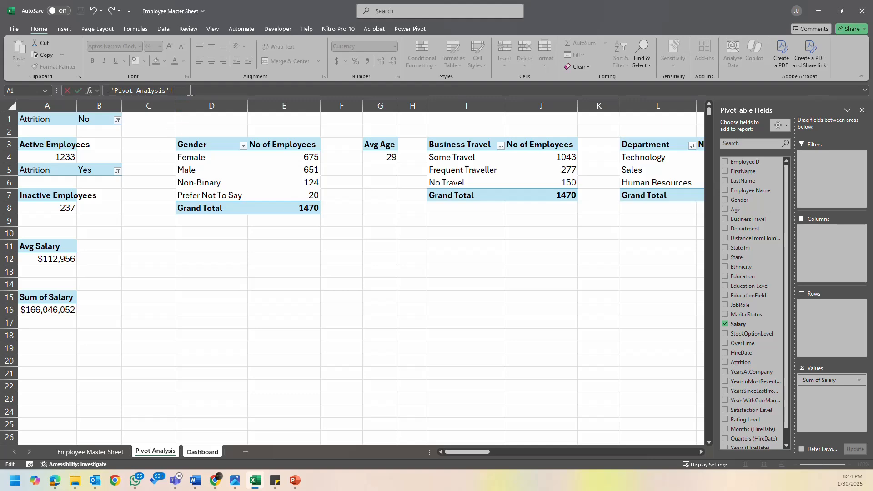
key(Return)
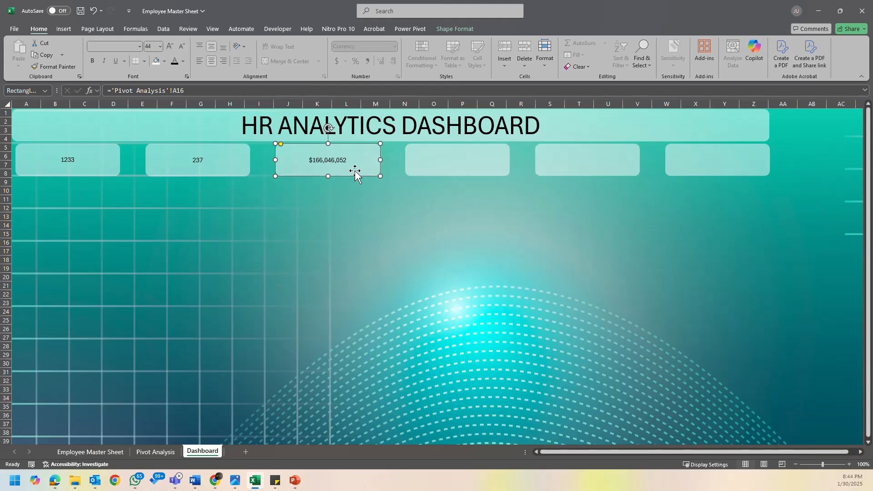
- Format the active employee count in A4 of Pivot Analysis as Number with a 1000 separator and 0 decimal places
click(160, 451)
click(70, 158)
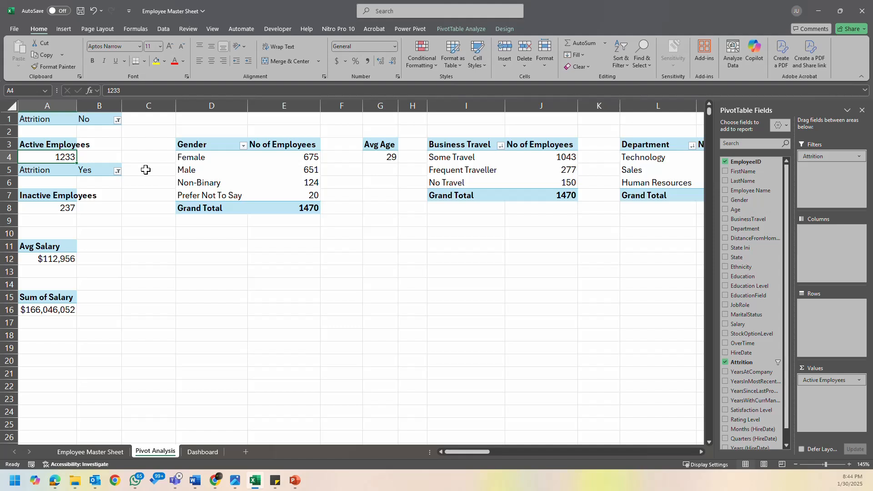
right_click(68, 157)
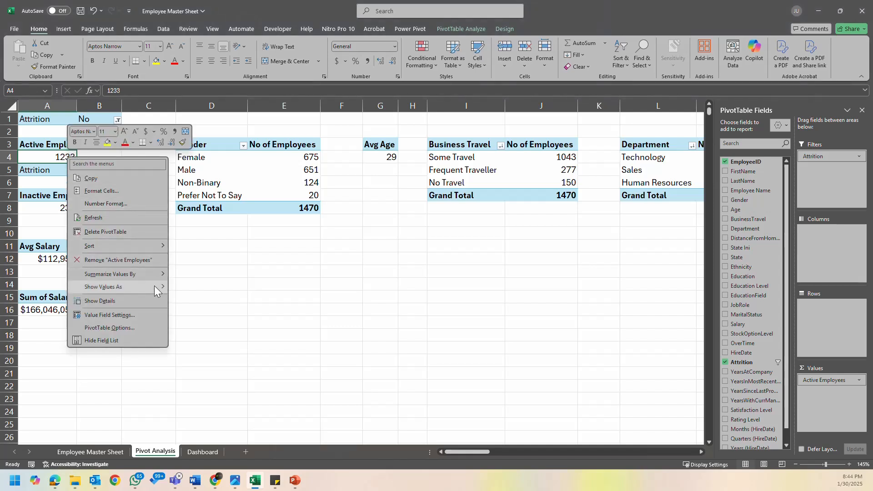
mouse_move(154, 286)
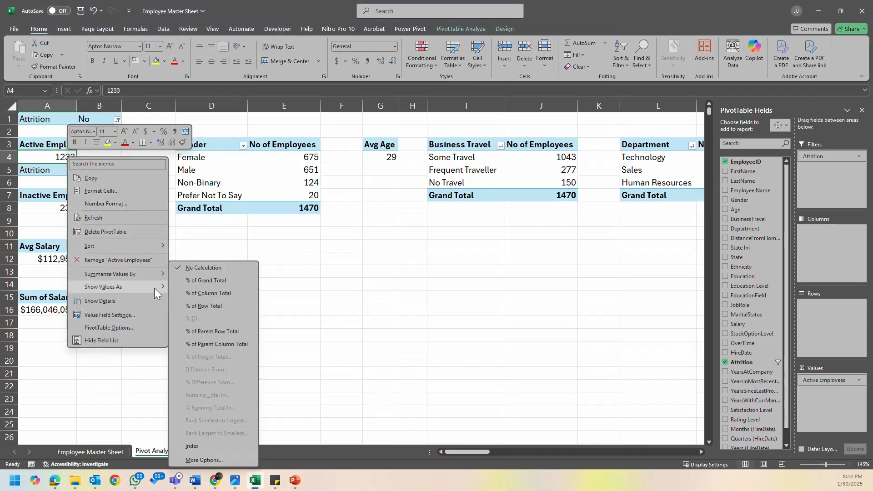
click(128, 191)
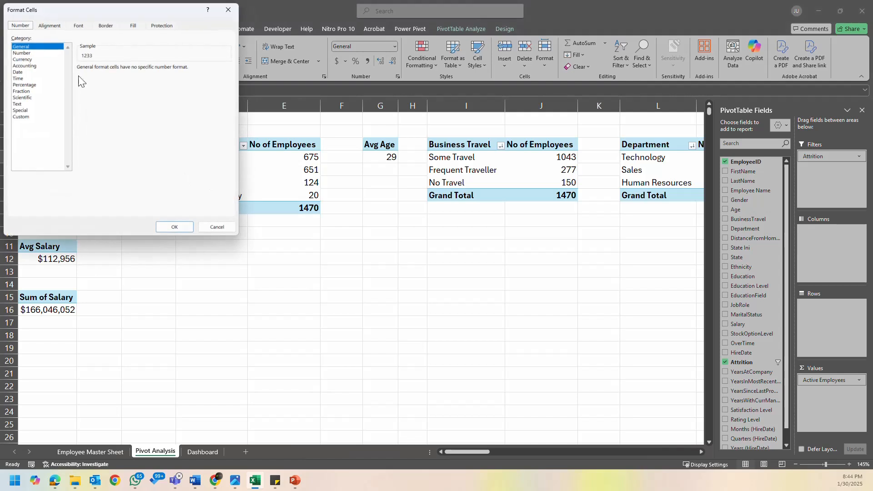
click(40, 55)
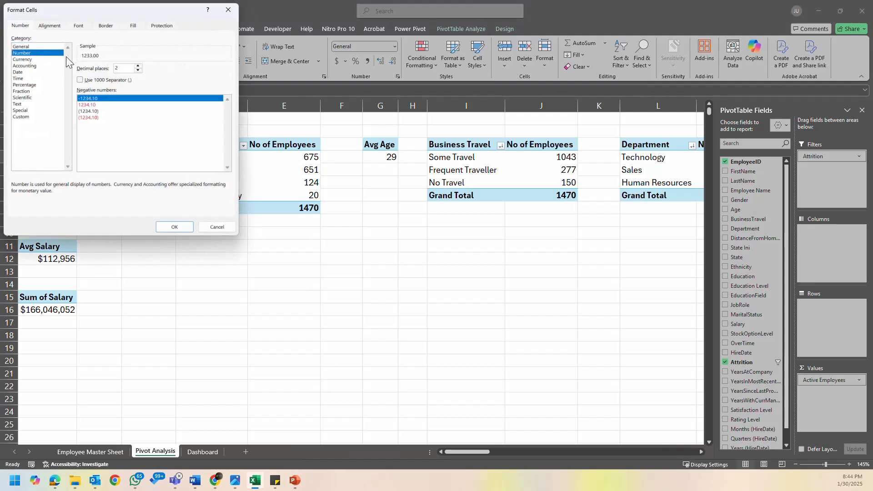
click(87, 80)
click(139, 70)
click(138, 70)
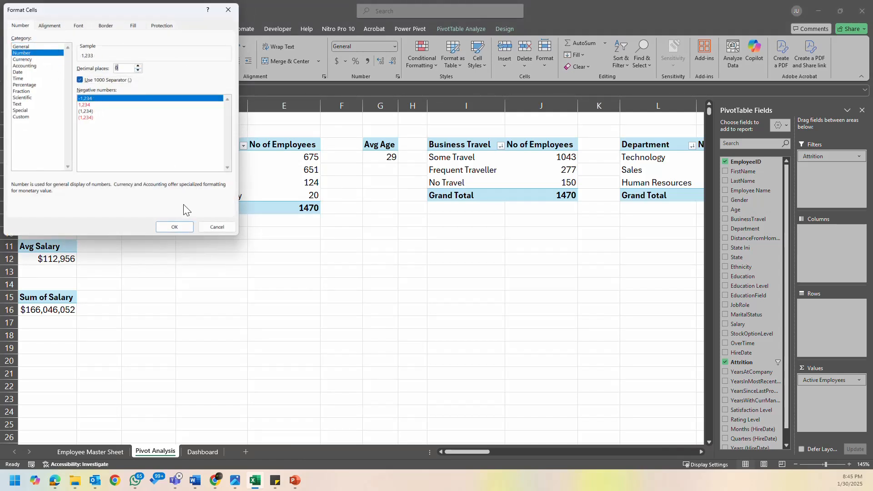
click(179, 228)
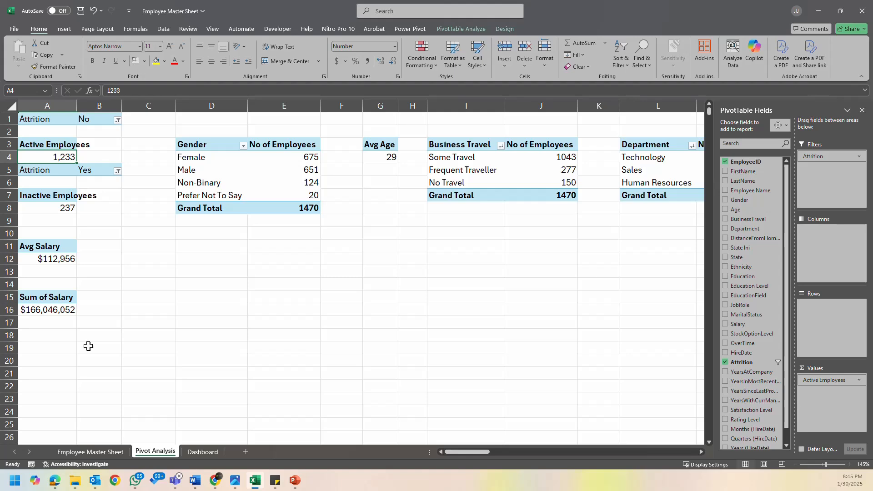
- Link the fourth KPI card on the Dashboard sheet to the average salary in cell A12 of Pivot Analysis
click(200, 452)
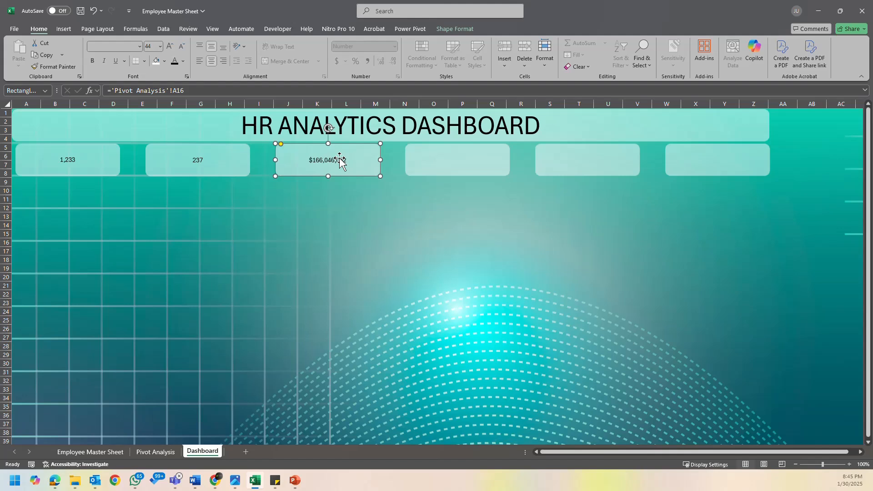
click(480, 160)
click(480, 160)
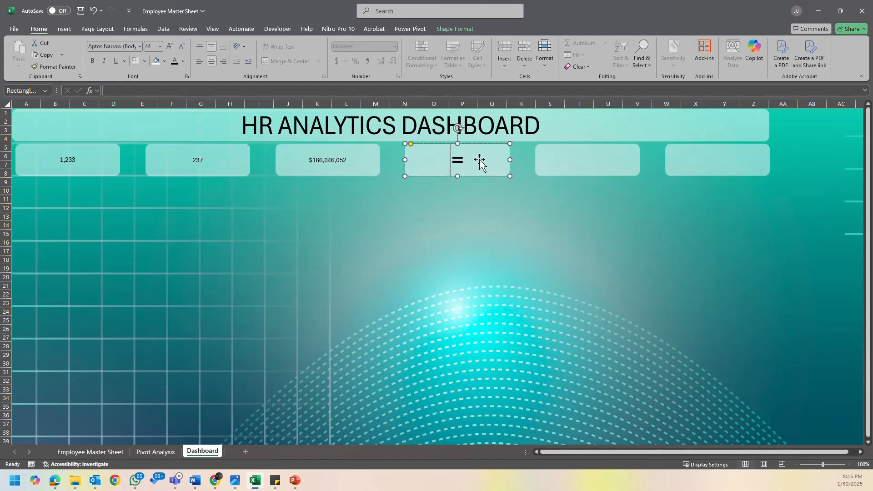
click(519, 192)
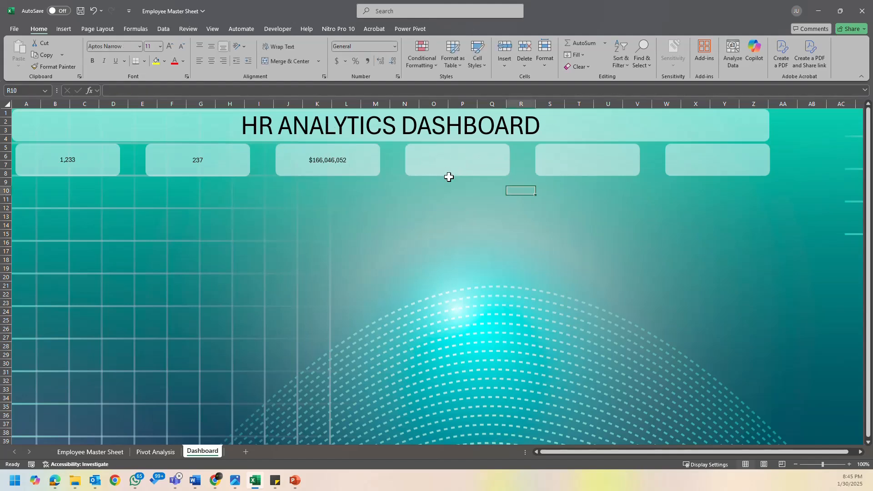
click(442, 165)
click(256, 91)
text(=)
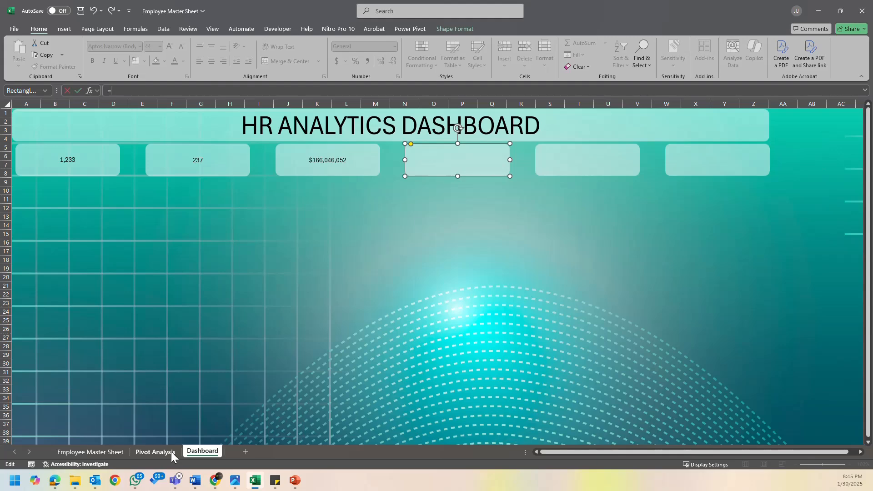
click(170, 451)
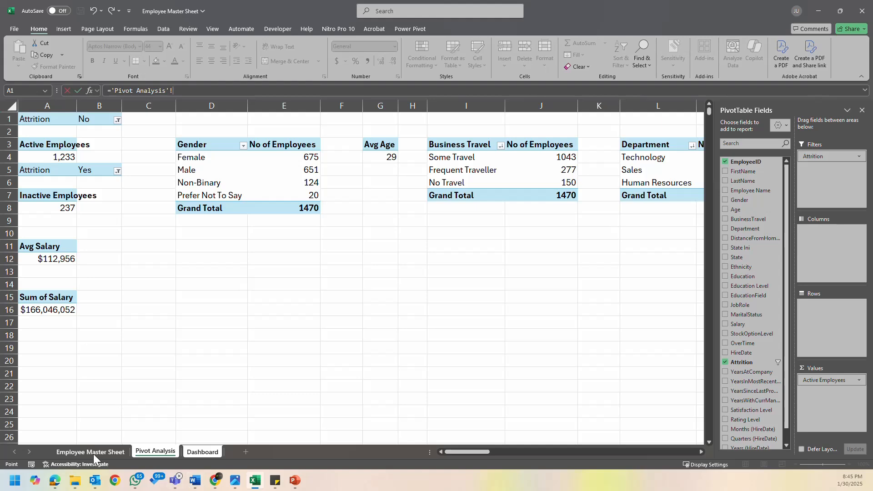
click(202, 452)
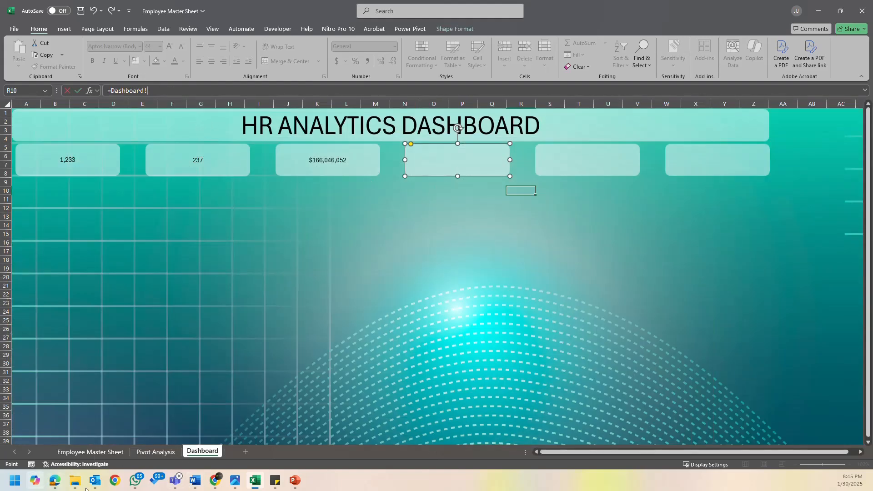
click(155, 452)
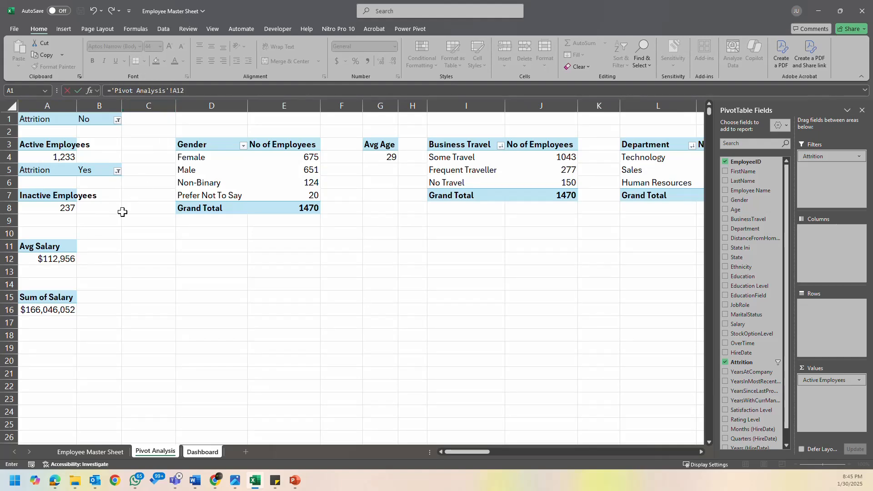
key(Return)
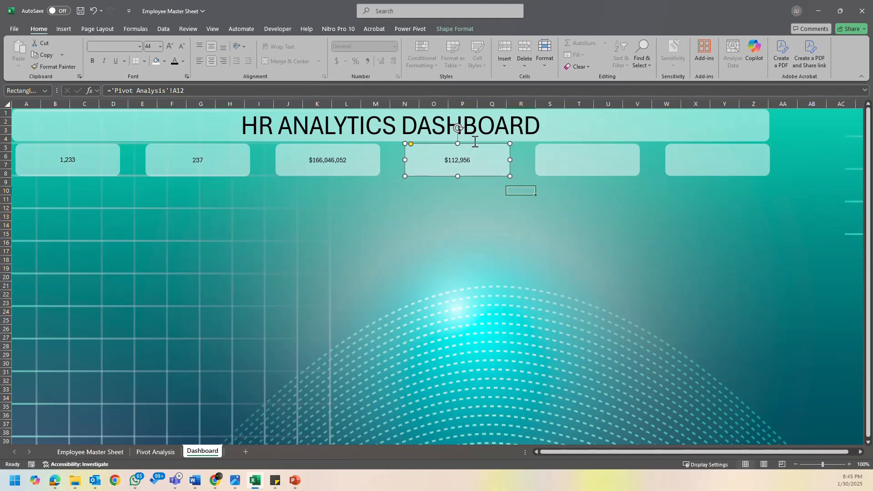
- Link the fifth KPI card on the Dashboard sheet to the average age in cell G4 of Pivot Analysis
click(586, 160)
click(146, 452)
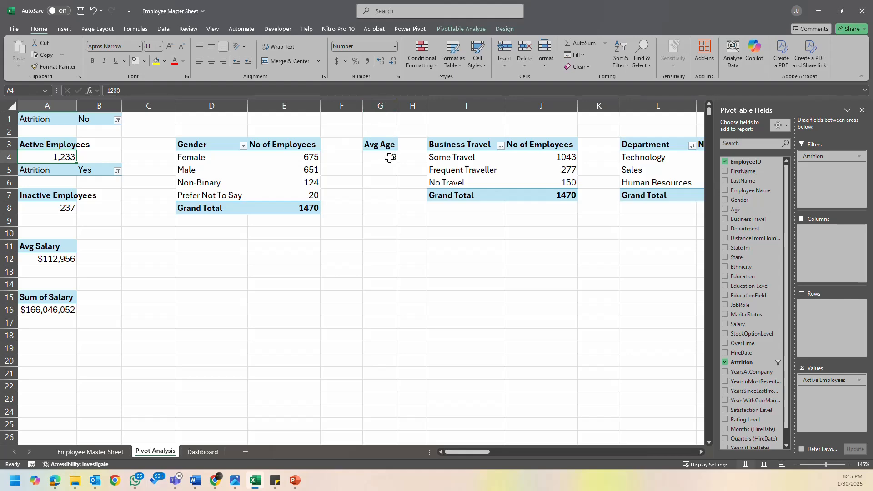
mouse_move(388, 159)
click(202, 452)
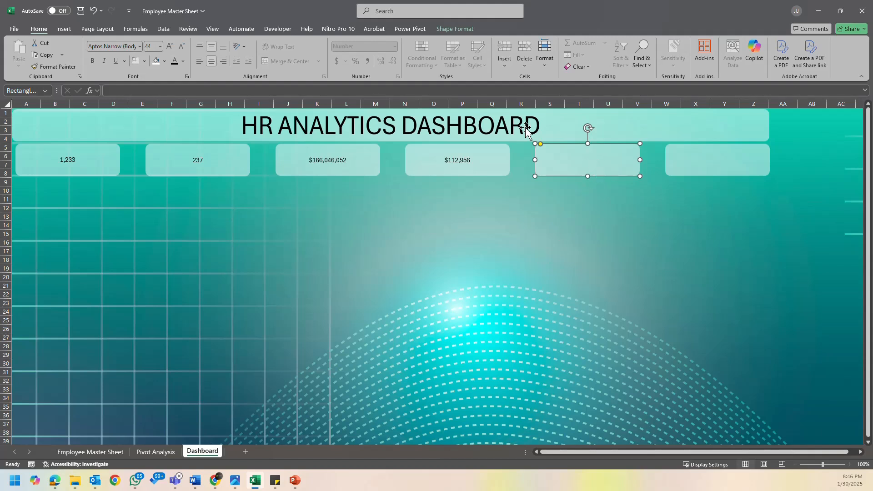
click(167, 91)
text(=)
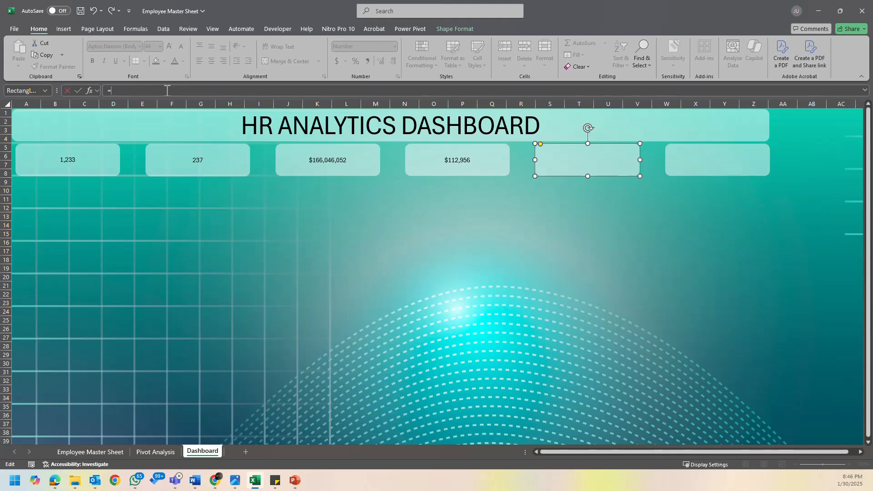
click(155, 452)
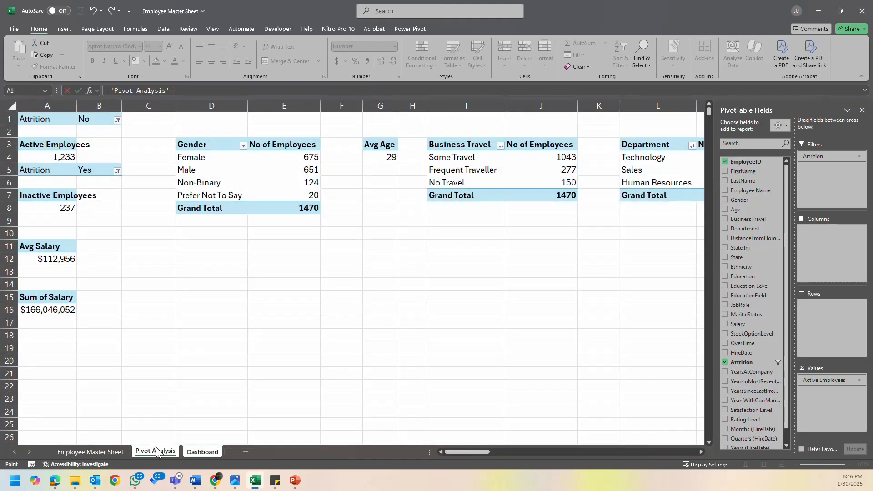
text(G4)
key(Return)
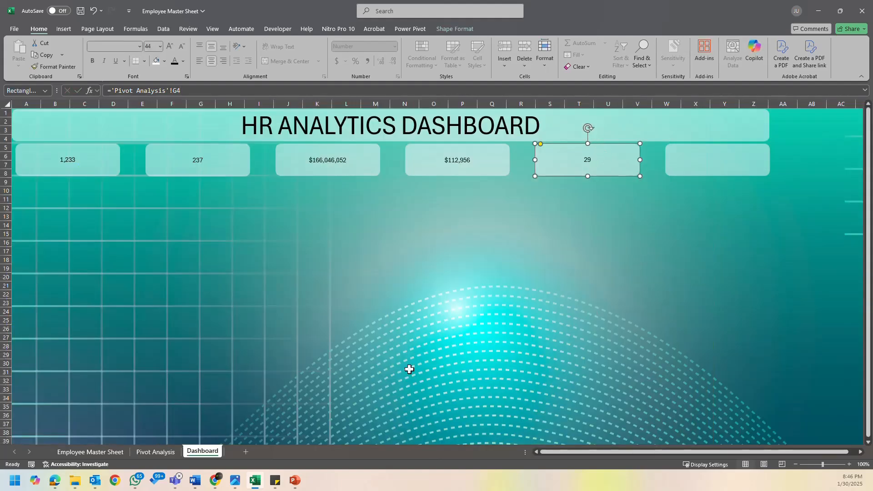
- Link the sixth KPI card on the Dashboard sheet to the average distance from home in cell R4 of Pivot Analysis
click(150, 450)
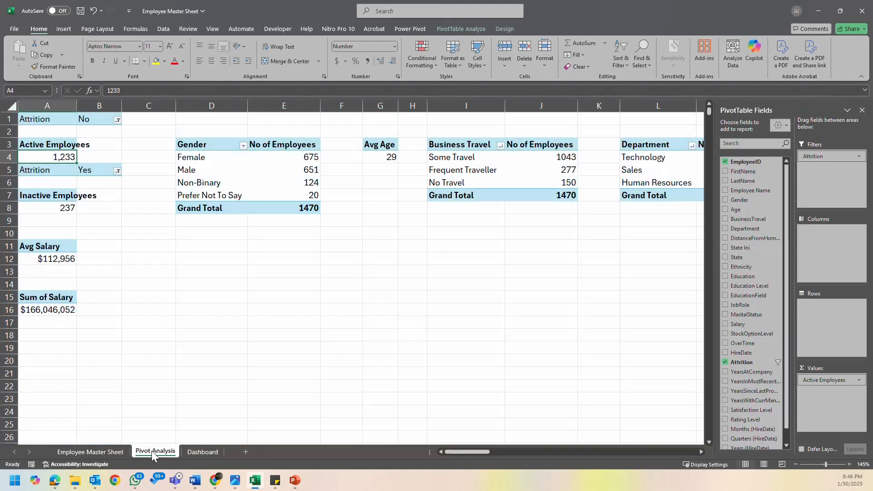
drag(465, 450, 511, 446)
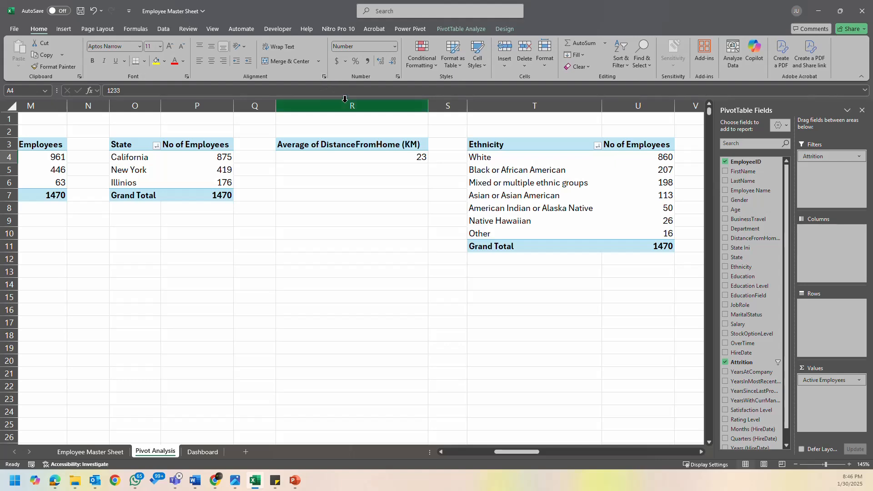
click(193, 453)
click(703, 150)
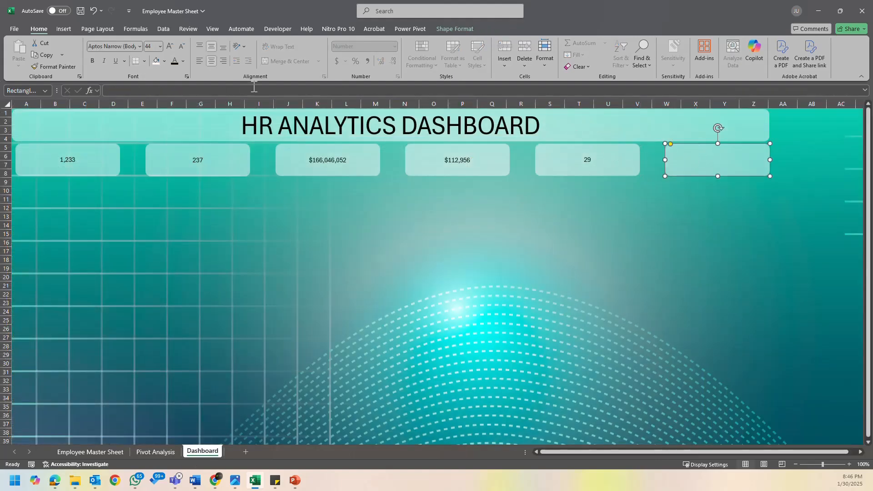
click(178, 91)
text(=)
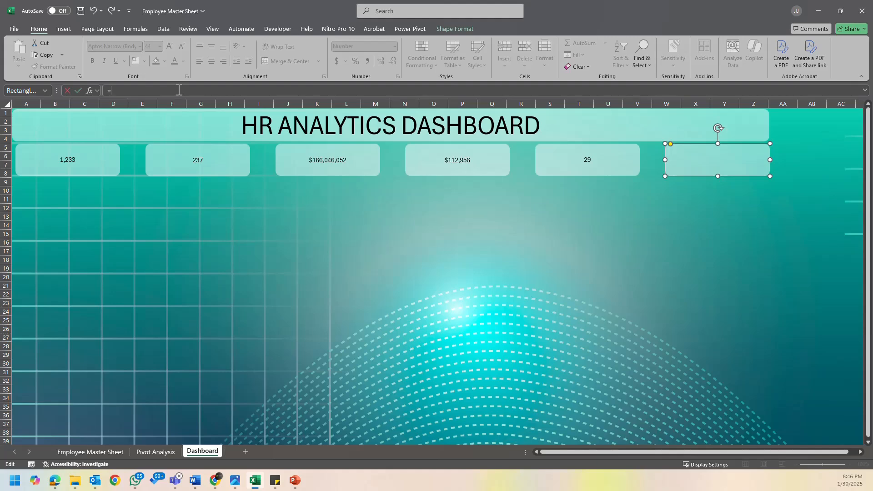
click(151, 452)
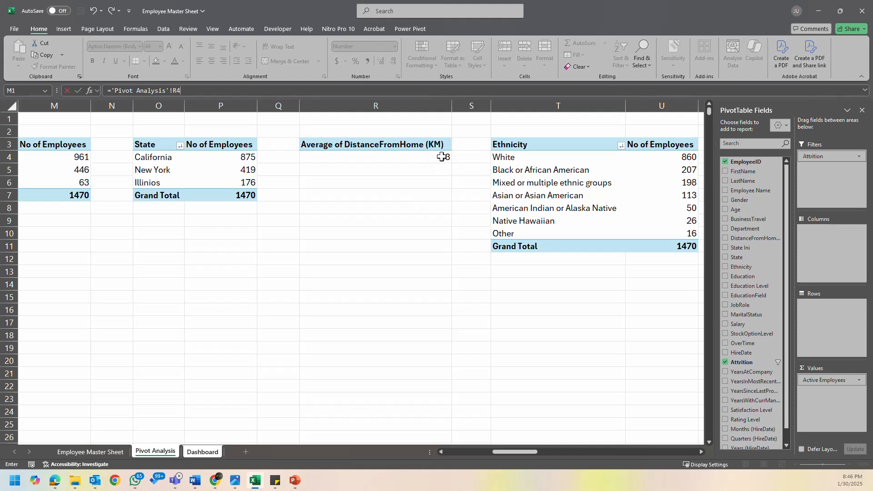
key(Return)
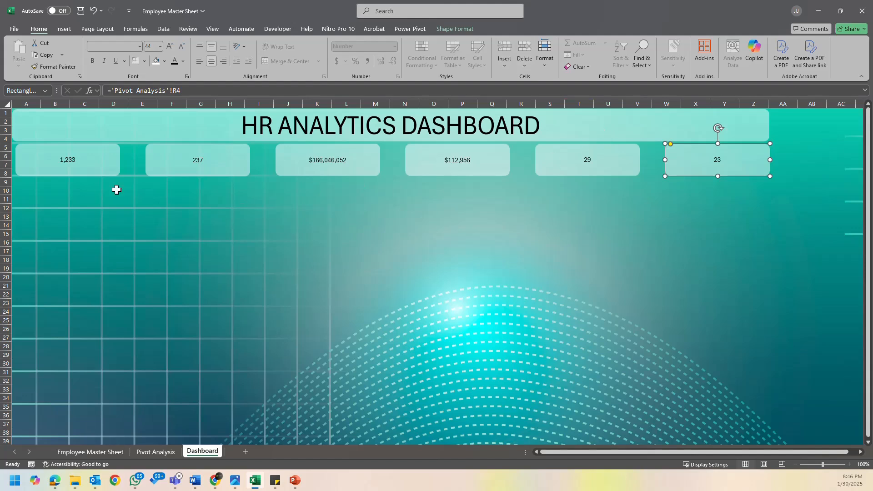
- Increase the font size of all six KPI cards to 18 and make their text bold
click(82, 160)
ctrl+click(211, 163)
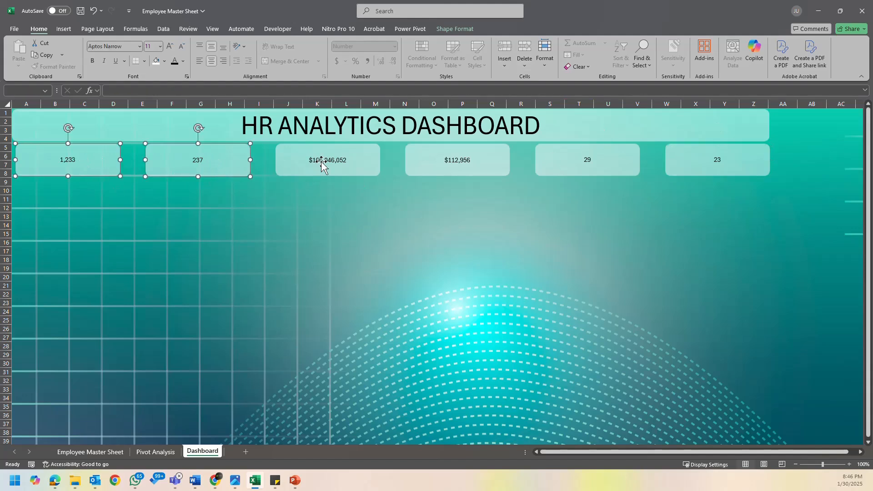
ctrl+click(342, 162)
ctrl+click(439, 166)
ctrl+click(583, 165)
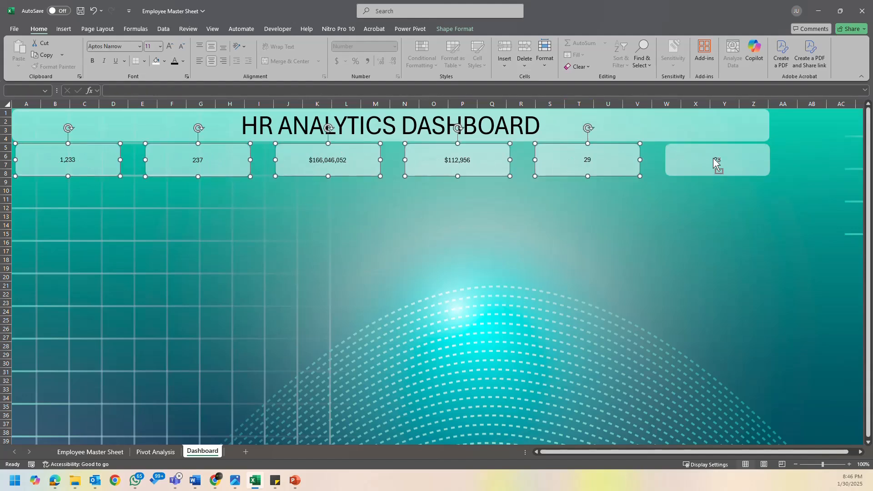
ctrl+click(716, 164)
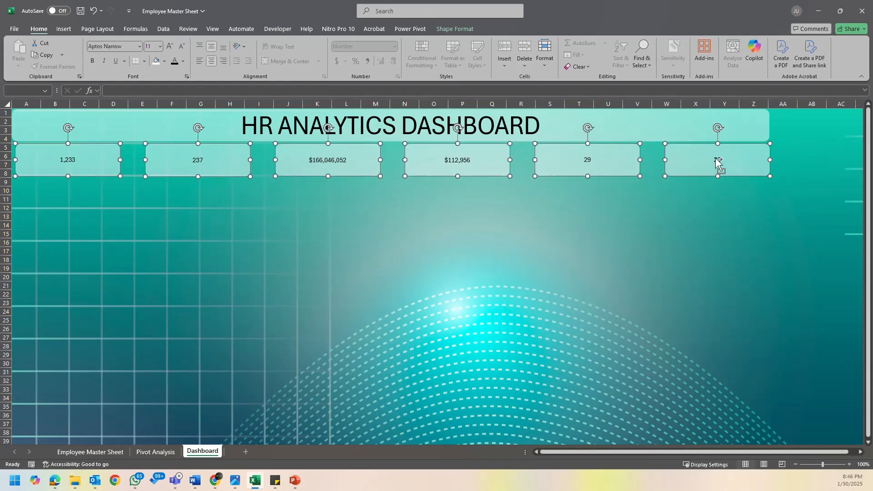
click(172, 47)
click(173, 47)
click(173, 47)
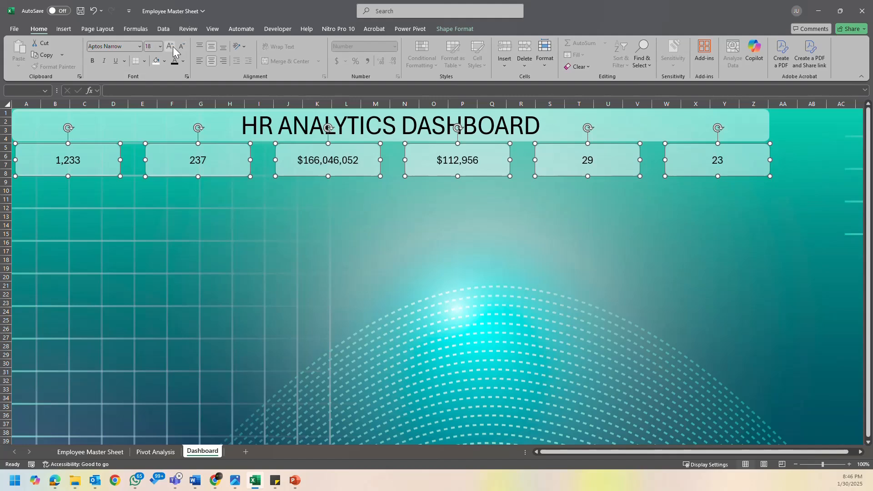
click(93, 61)
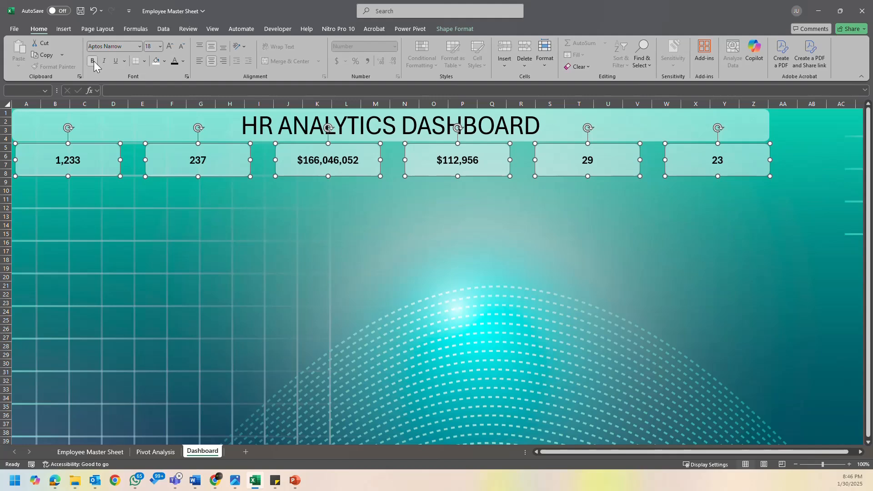
- Remove the bold formatting from all six KPI cards and set their font size to 20
click(94, 61)
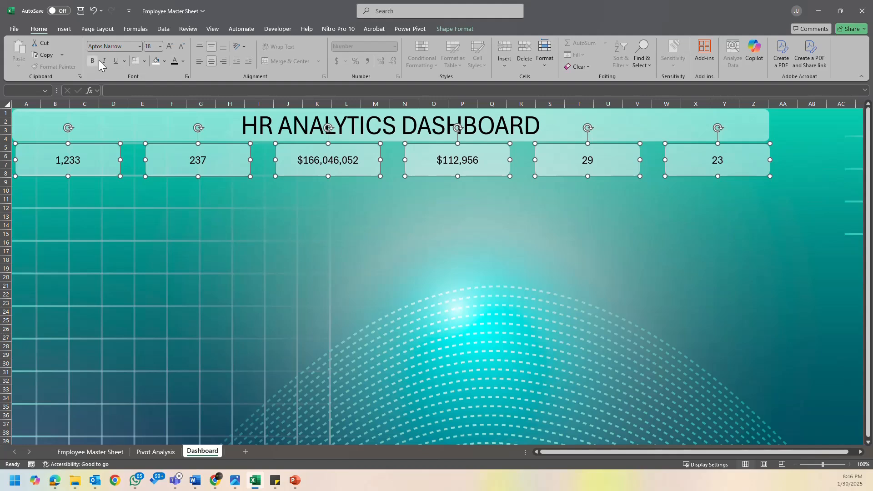
click(170, 48)
click(169, 47)
click(169, 48)
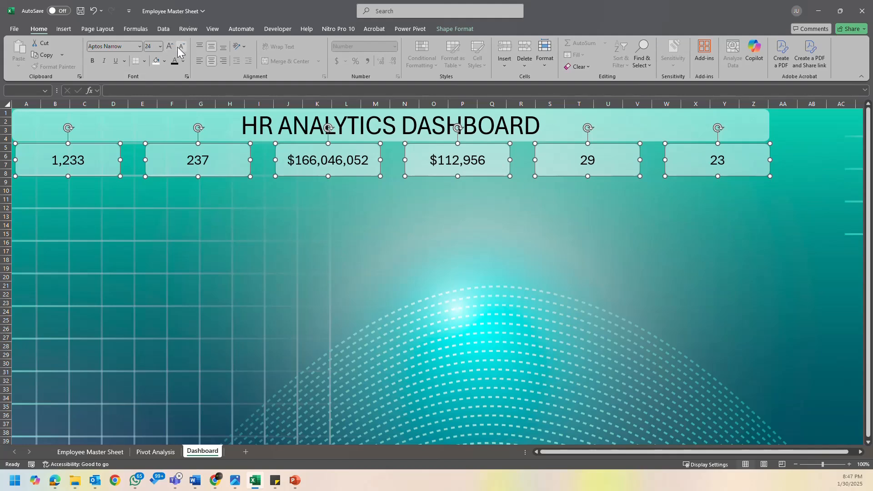
click(181, 47)
click(181, 47)
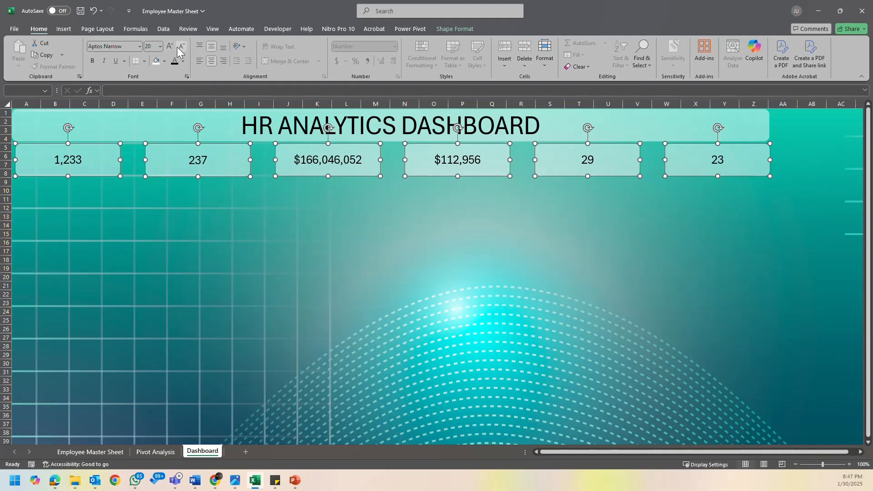
click(104, 185)
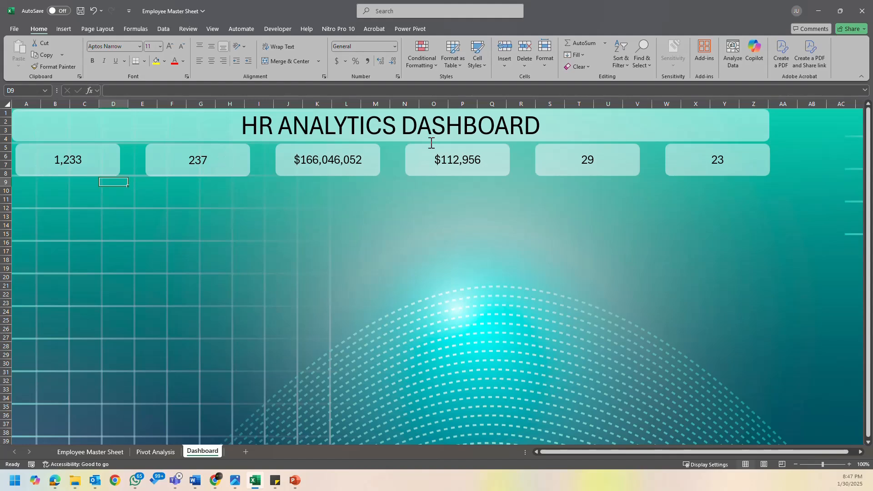
- Make the HR ANALYTICS DASHBOARD title text in the banner bold
click(278, 124)
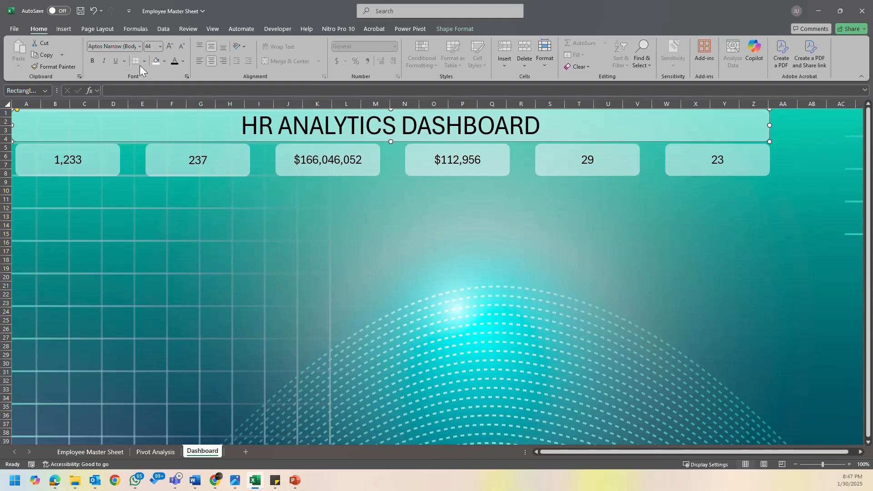
click(96, 62)
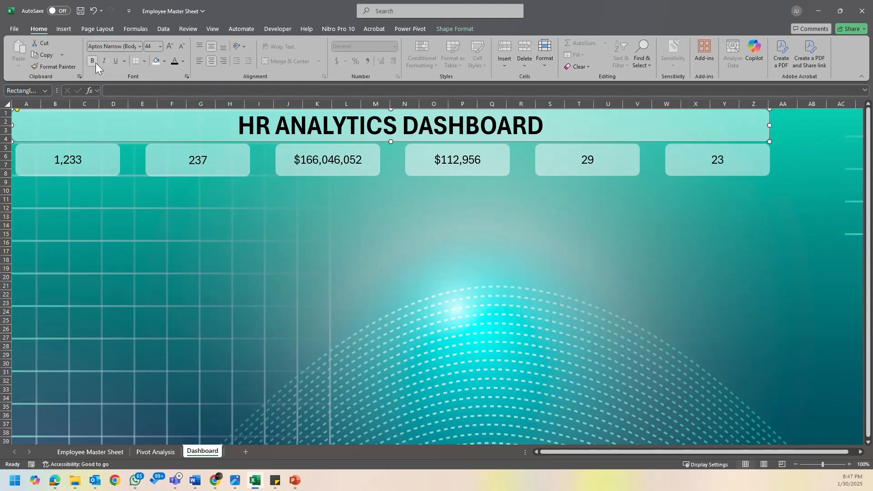
click(337, 223)
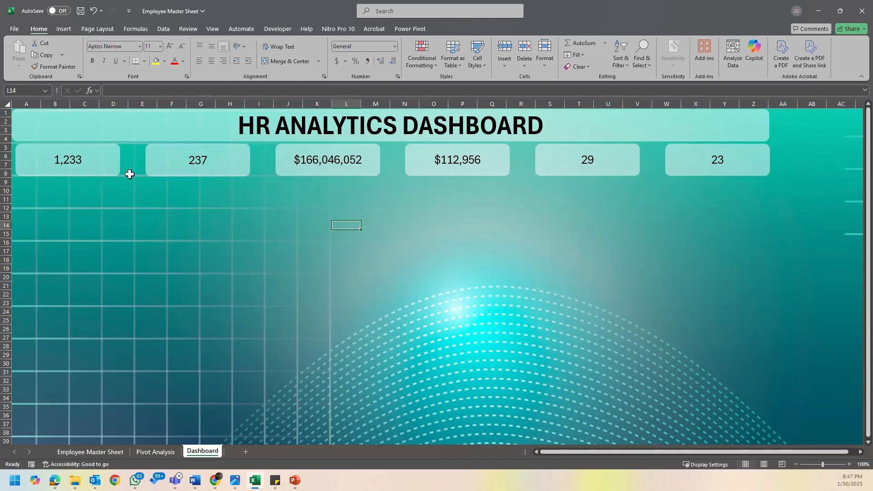
click(103, 172)
click(150, 199)
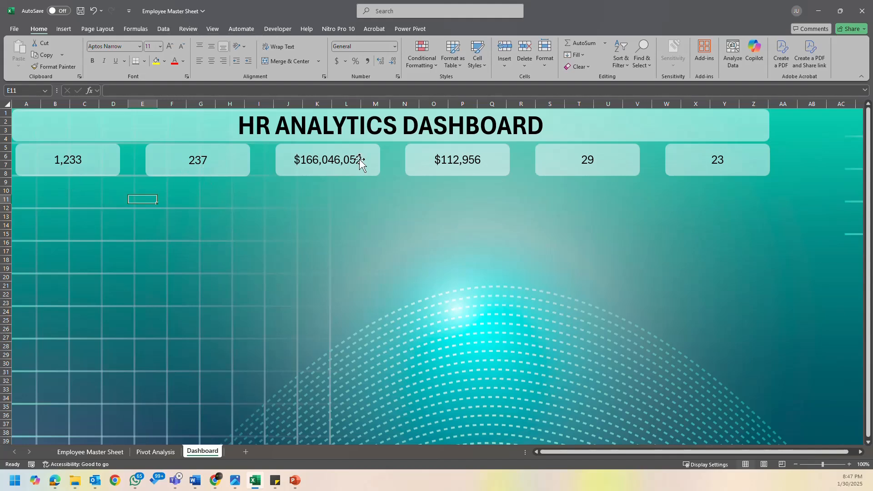
click(169, 28)
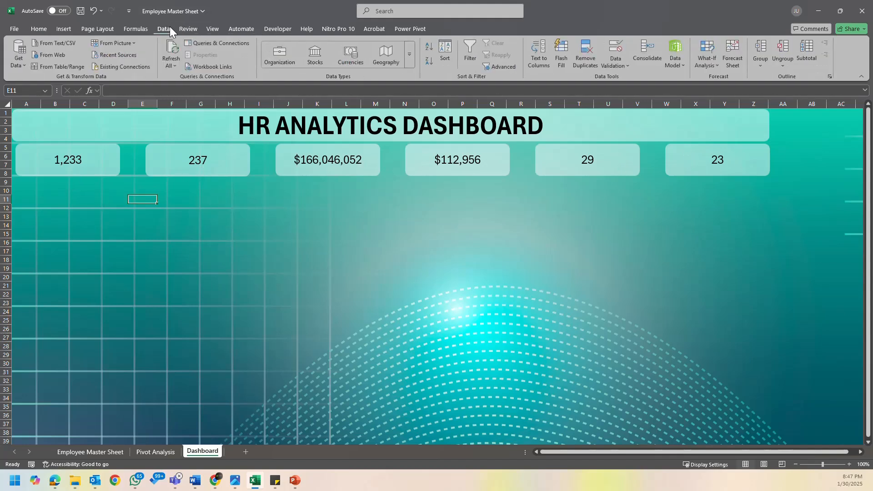
- Bottom-align the values in all six KPI cards
click(41, 29)
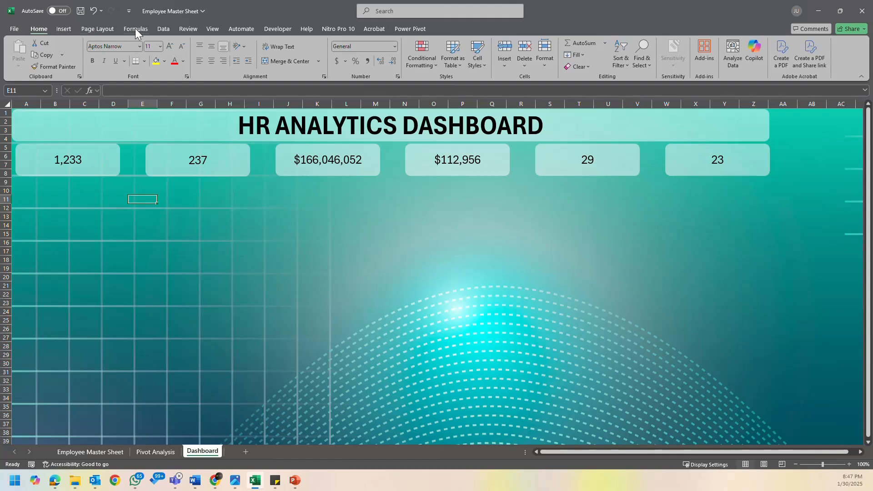
click(84, 162)
shift+click(229, 165)
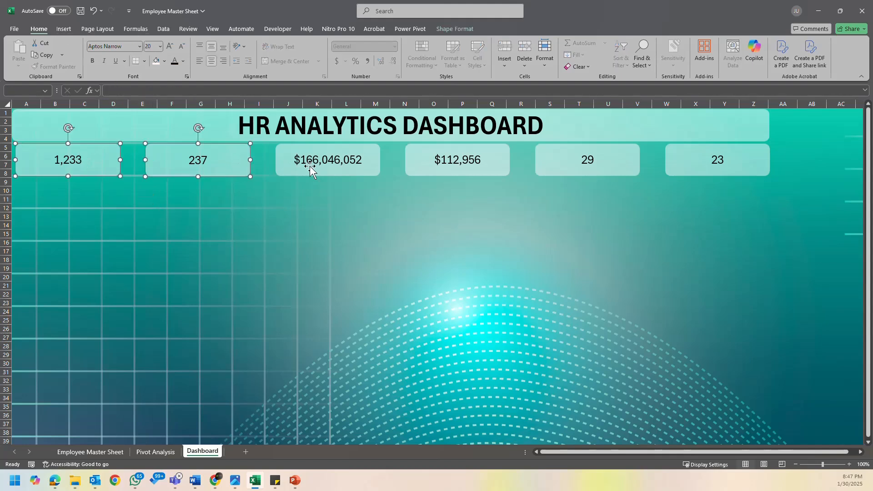
shift+click(308, 166)
shift+click(438, 170)
shift+click(560, 168)
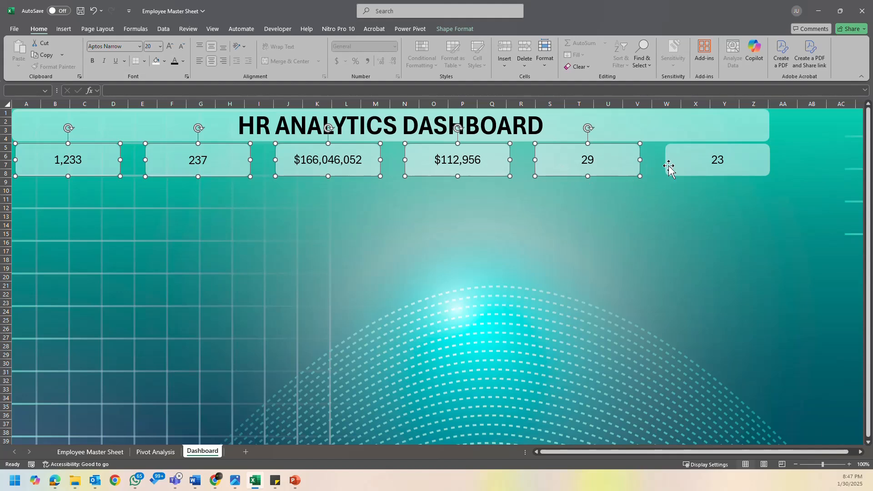
shift+click(684, 169)
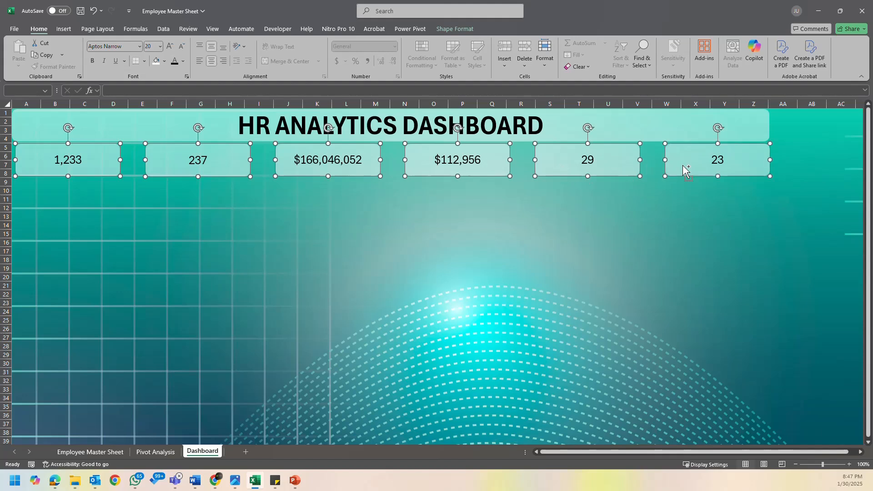
click(220, 50)
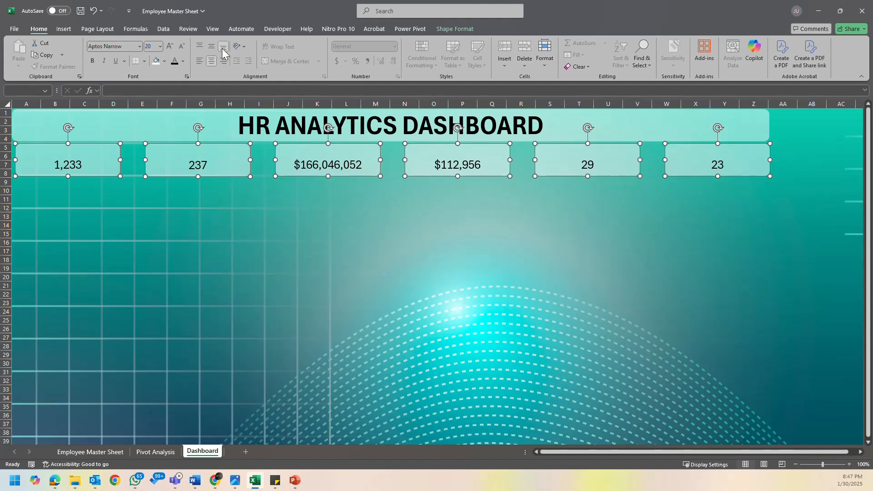
click(199, 208)
- Add an unfilled text box about 2.27" wide and 0.18" high across the top of the first KPI card, reading "Active Employees"
click(65, 28)
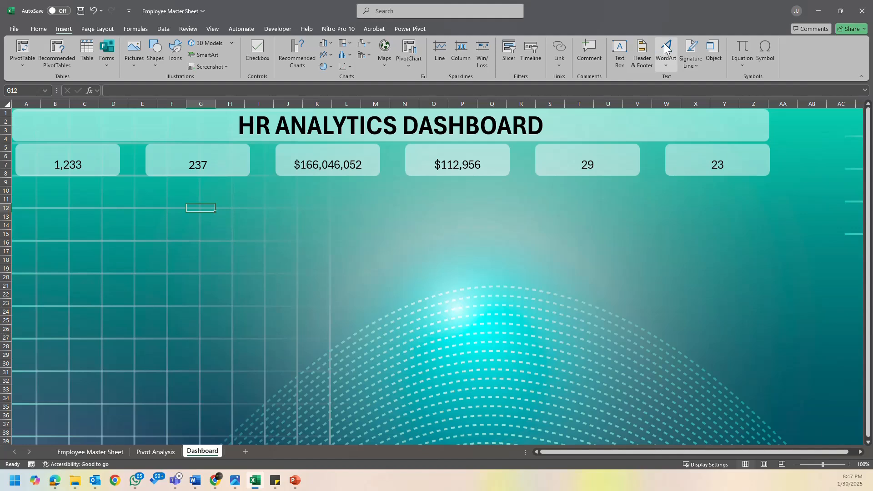
click(622, 58)
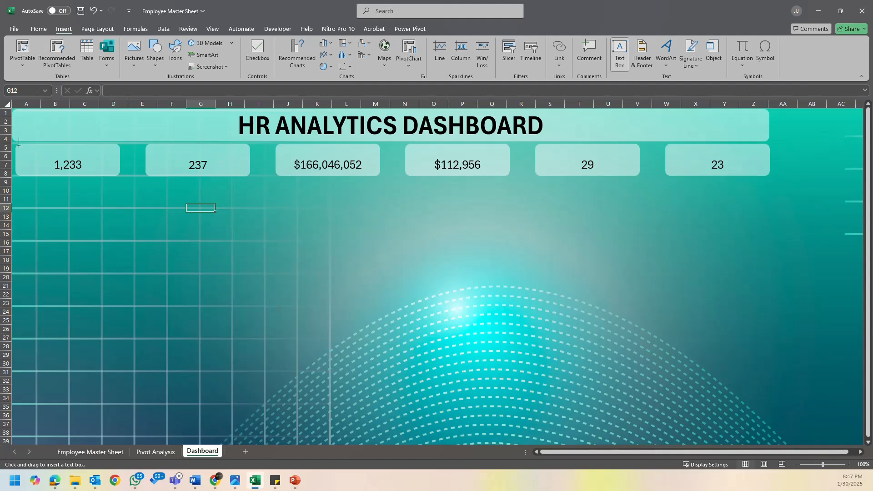
drag(19, 145, 118, 153)
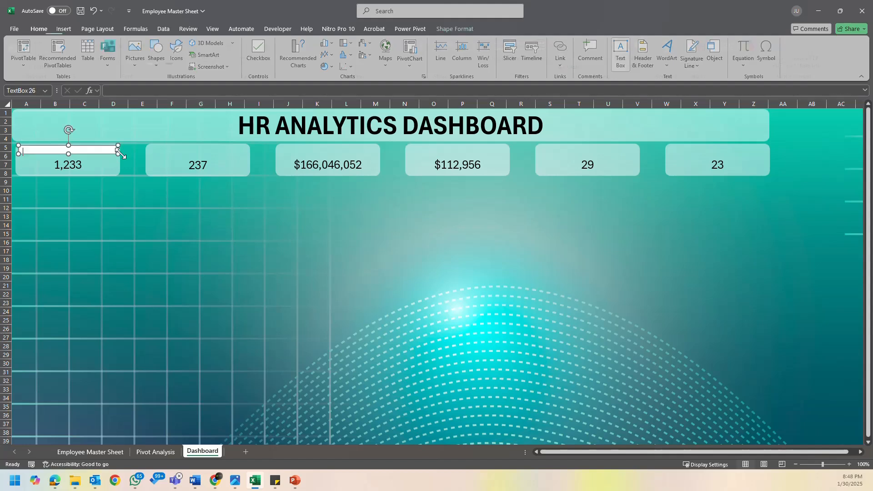
click(465, 29)
click(363, 45)
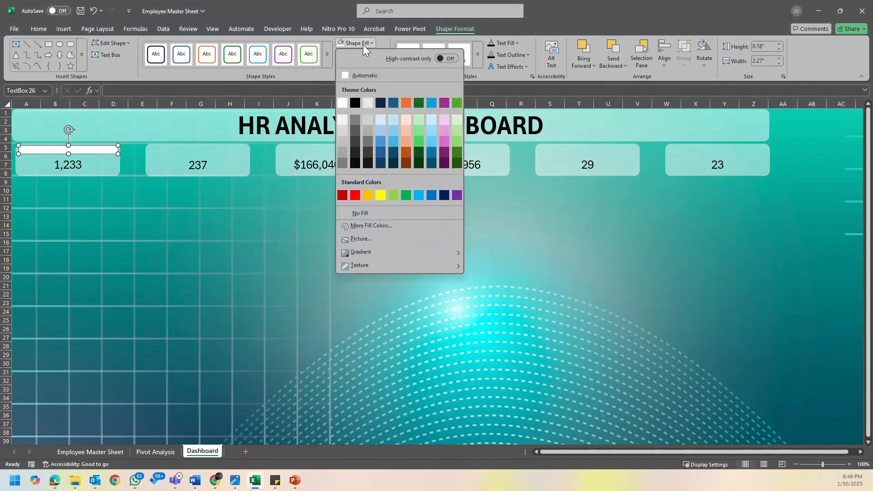
click(361, 213)
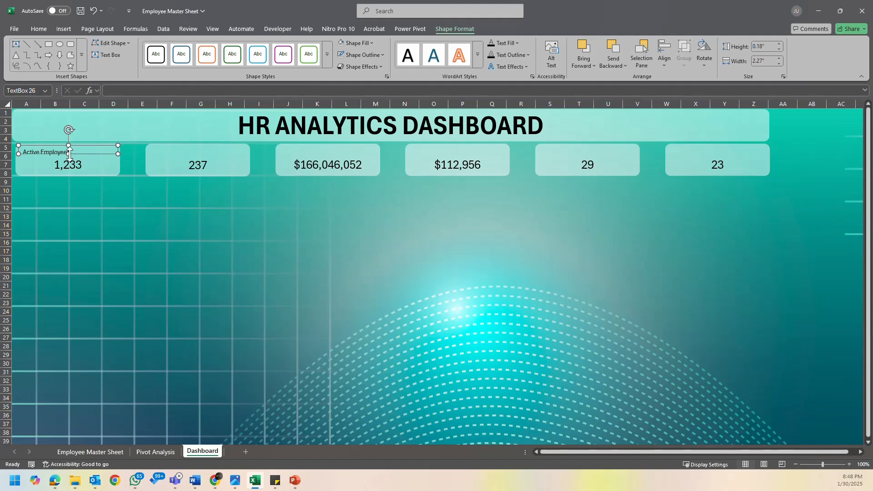
- Center the Active Employees label's text and increase the text box height to reach the card's top edge
drag(69, 154, 69, 159)
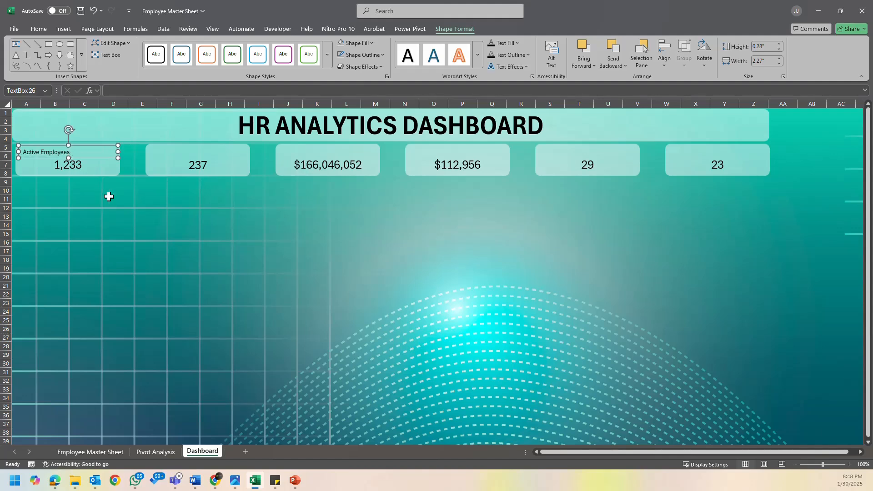
click(45, 28)
click(210, 61)
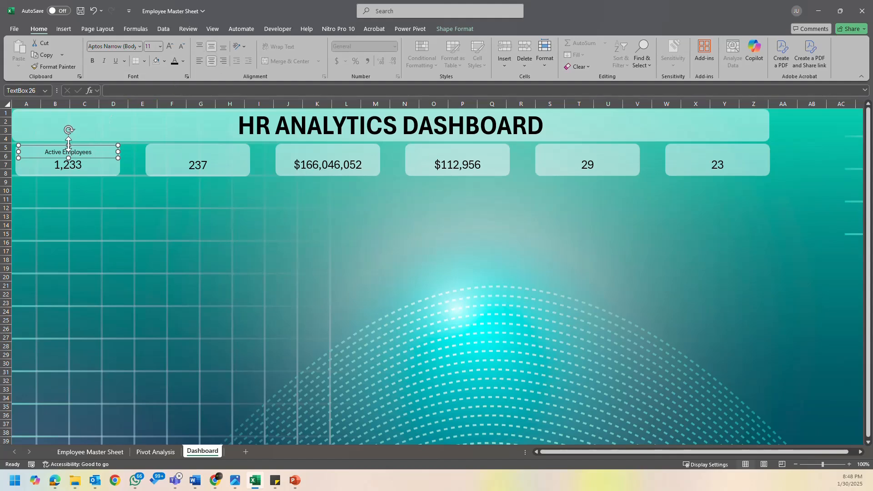
drag(68, 144, 68, 144)
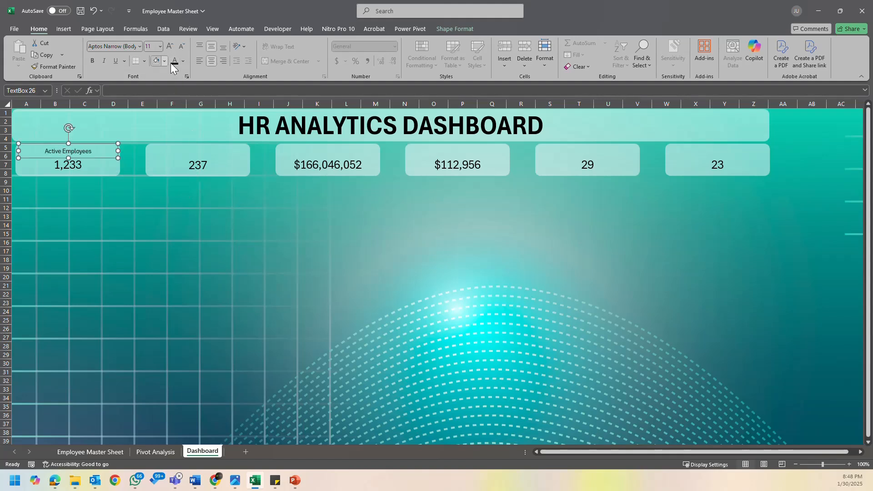
- Color the Active Employees label text Dark Teal, Accent 1 and make it bold
click(184, 61)
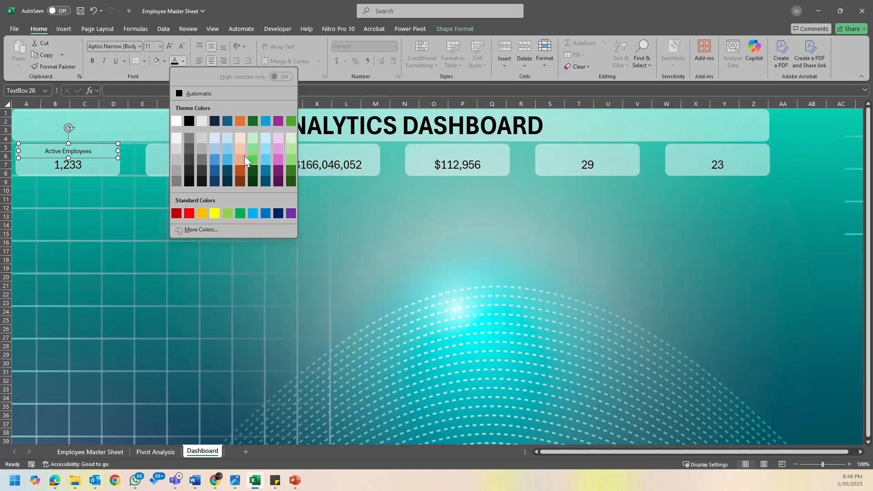
click(226, 120)
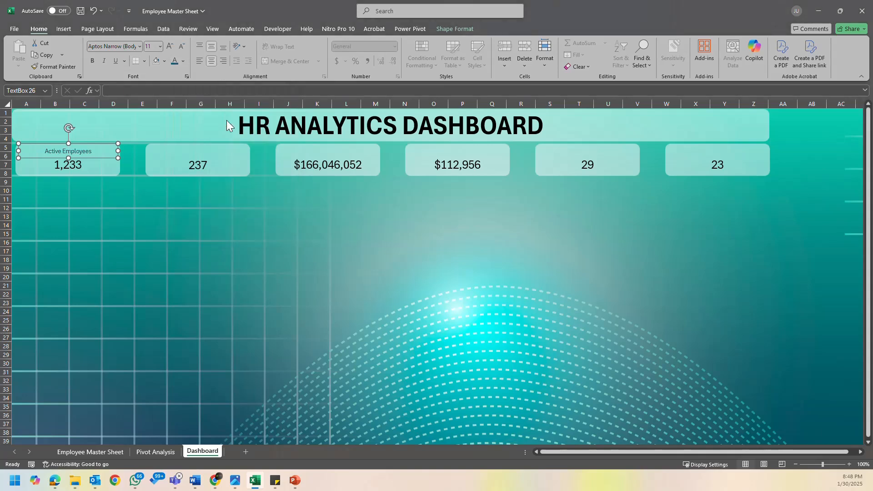
click(184, 62)
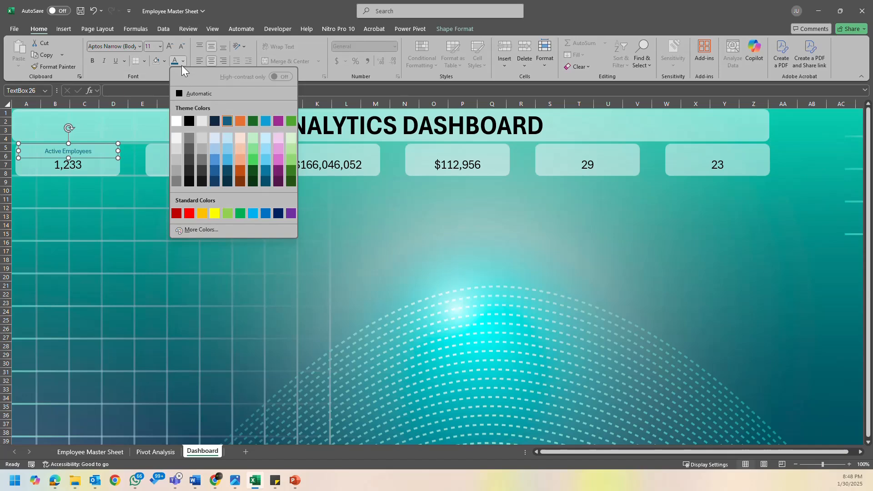
click(183, 62)
click(94, 61)
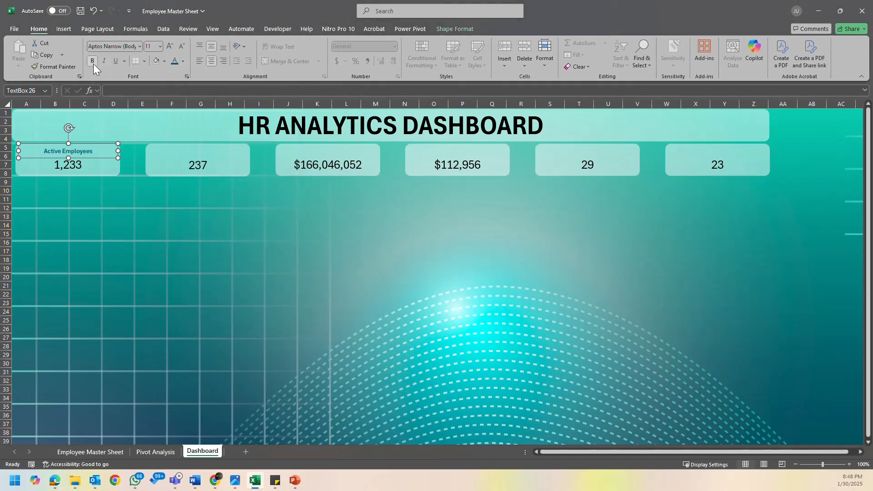
- Widen the Active Employees text box to match both side edges of the first KPI card
click(164, 62)
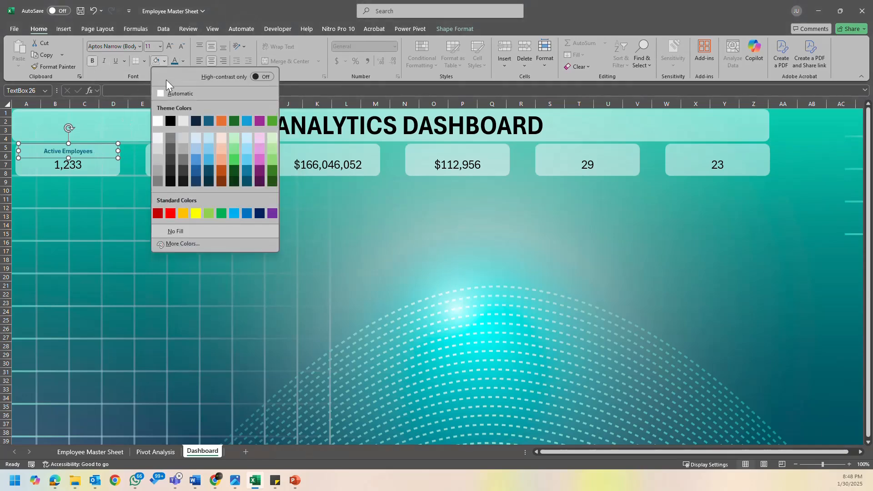
click(160, 95)
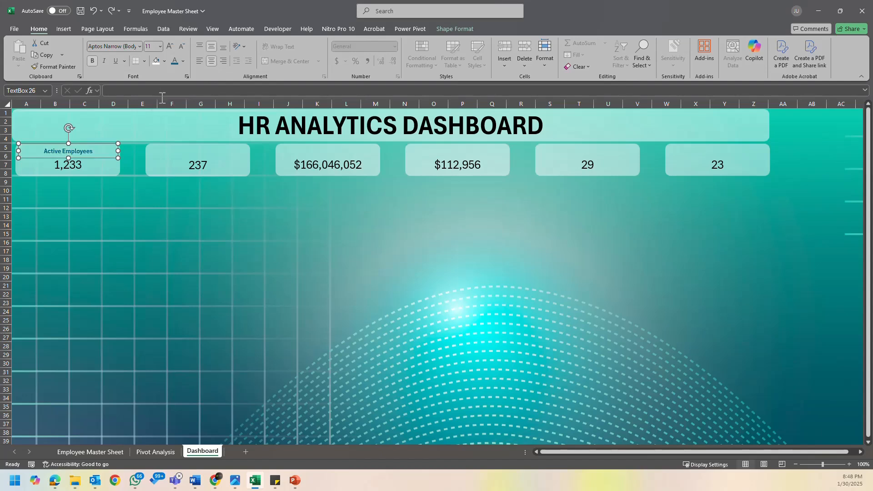
drag(119, 150, 120, 150)
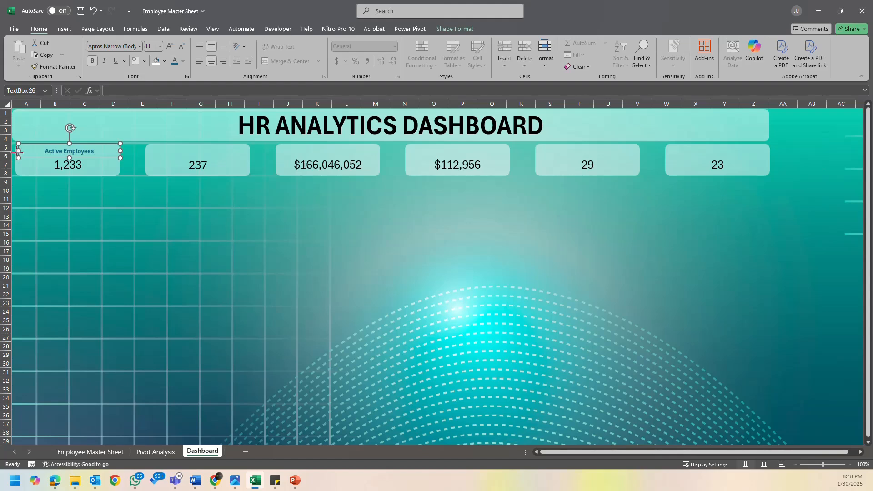
drag(18, 152, 15, 154)
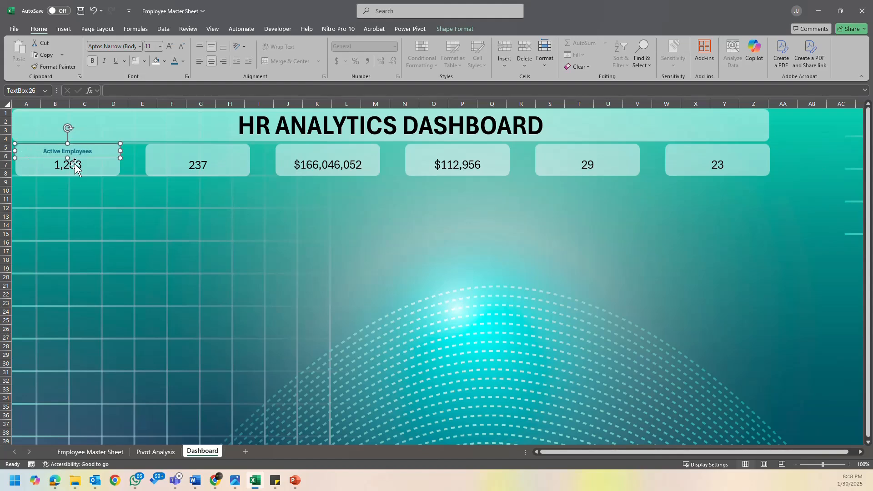
- Fill the Active Employees text box with Dark Teal, Accent 1 and make its text white
click(164, 61)
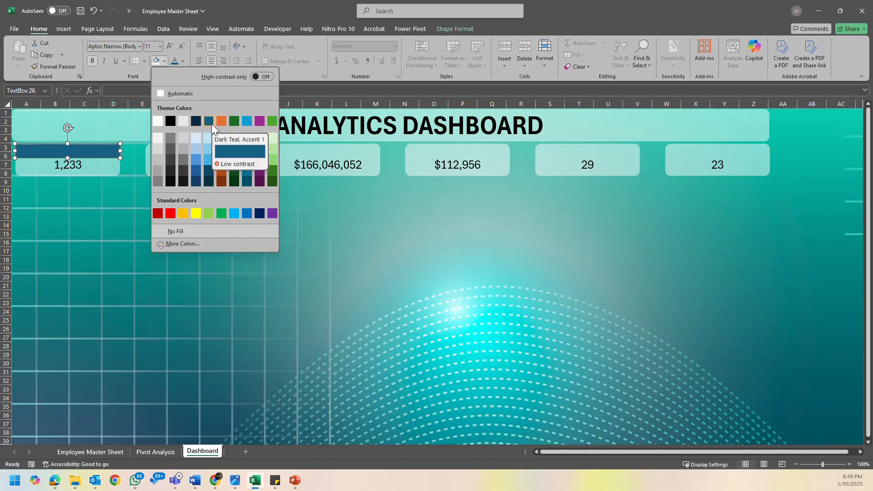
click(210, 157)
click(183, 61)
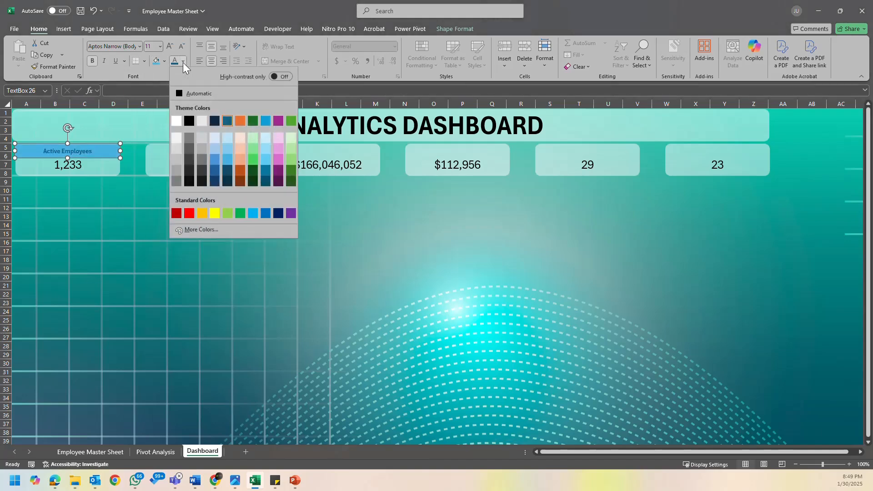
click(176, 121)
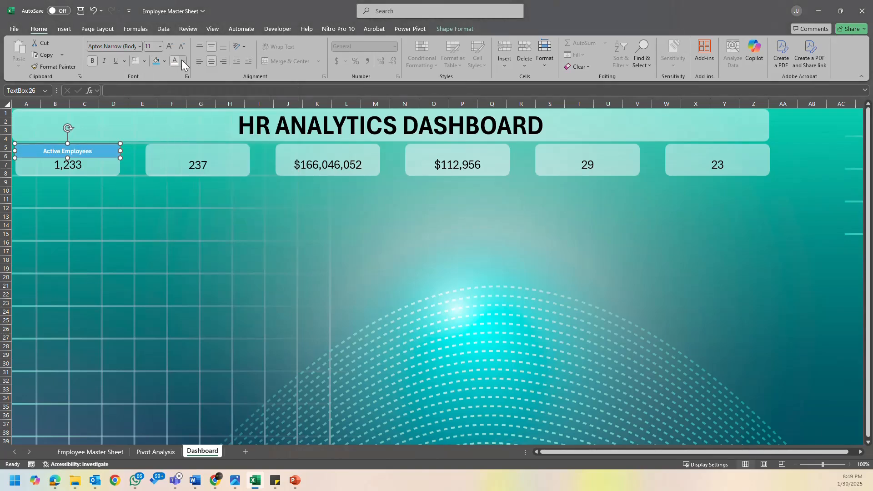
click(166, 62)
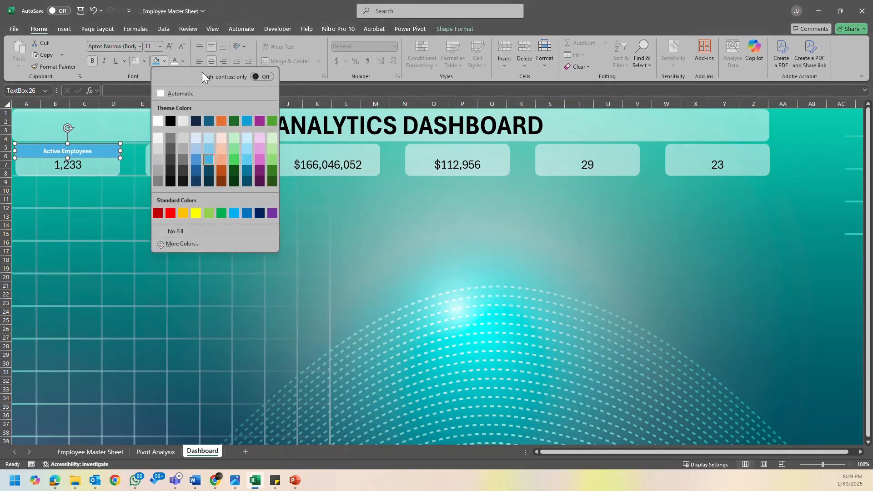
click(207, 119)
click(165, 200)
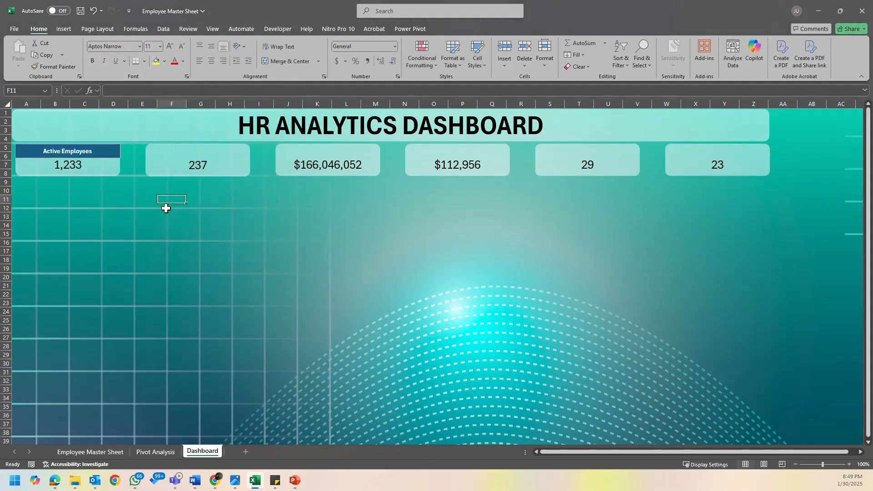
click(106, 154)
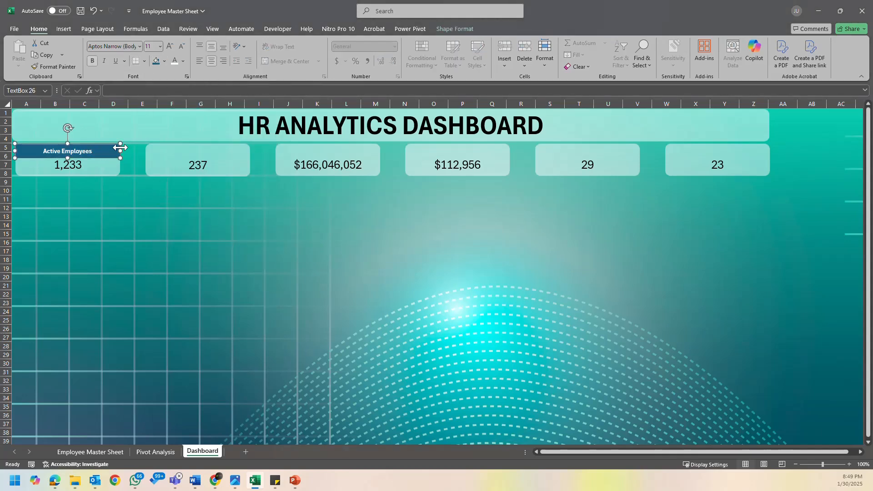
- Remove the shape outline from the Active Employees header on the first KPI card
click(455, 29)
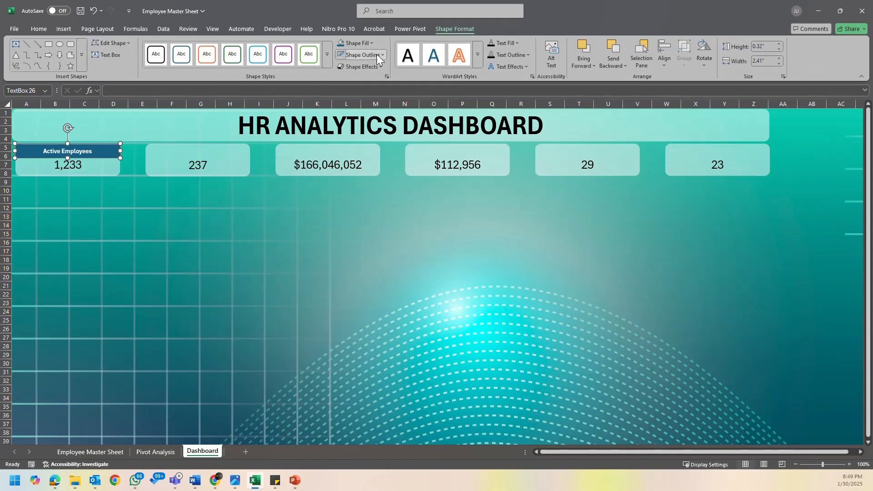
click(376, 54)
click(376, 54)
click(182, 225)
click(108, 153)
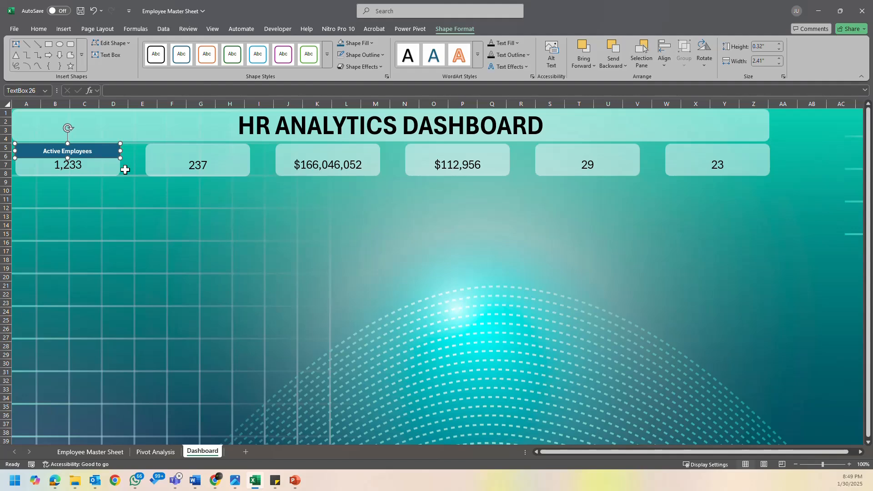
- Copy the Active Employees header onto the second KPI card and repeat the duplication for the remaining four cards
drag(106, 157, 234, 156)
key(ctrl+d)
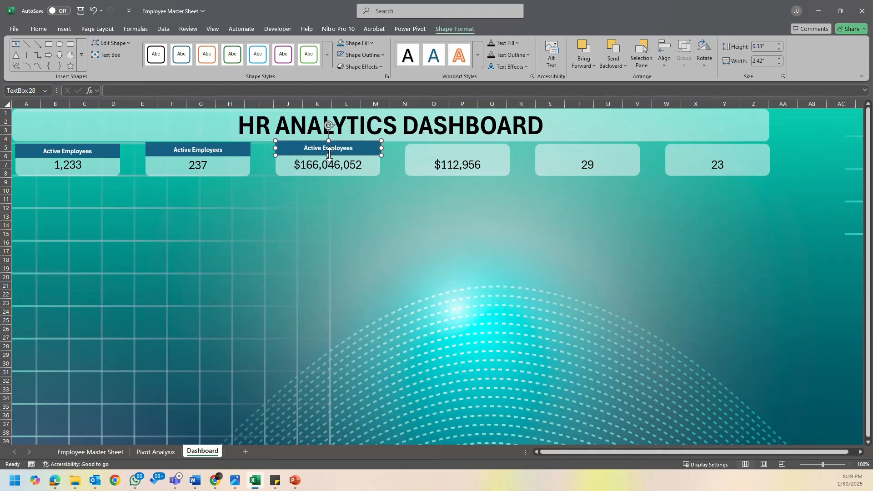
key(ctrl+d)
key(ctrl+d)
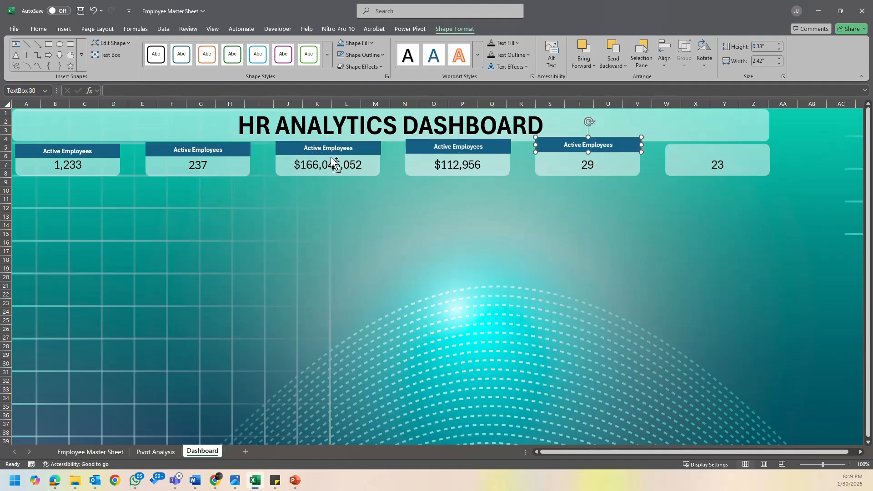
key(ctrl+d)
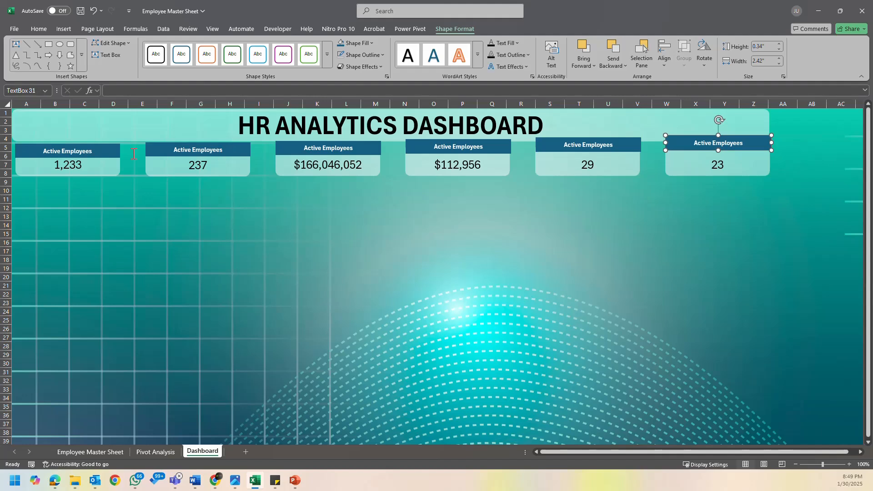
click(241, 153)
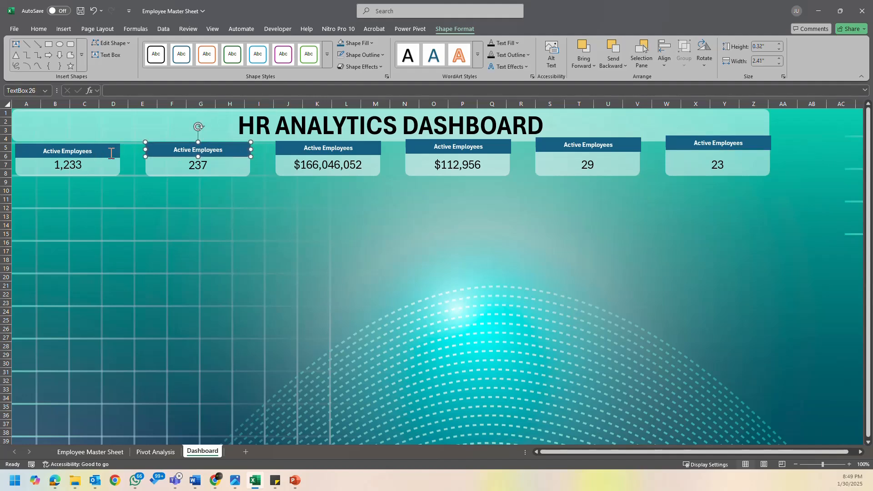
click(111, 154)
click(231, 151)
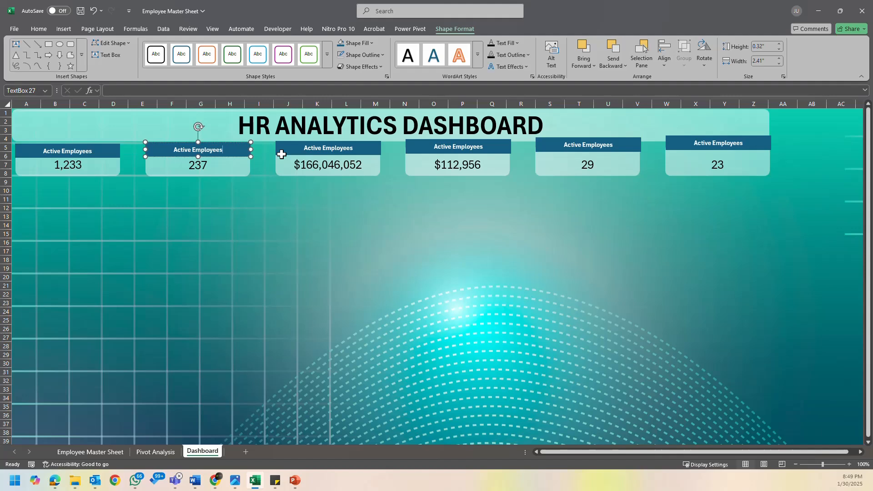
click(310, 153)
click(114, 162)
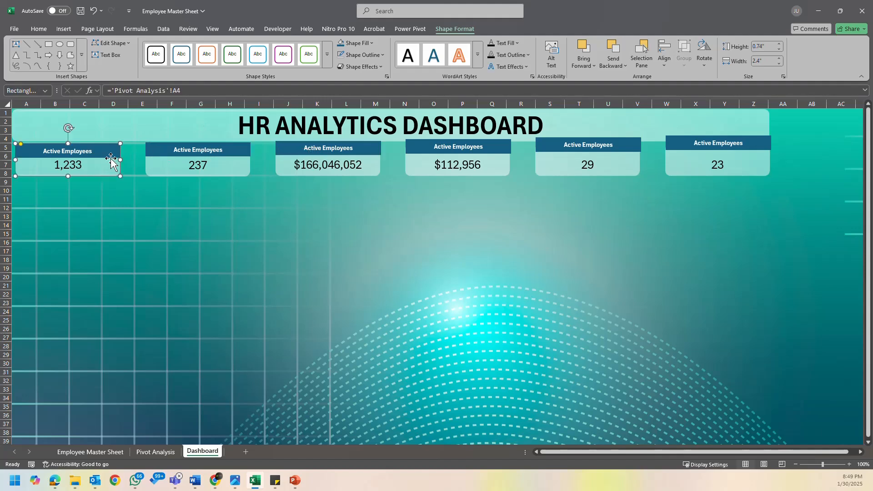
click(111, 156)
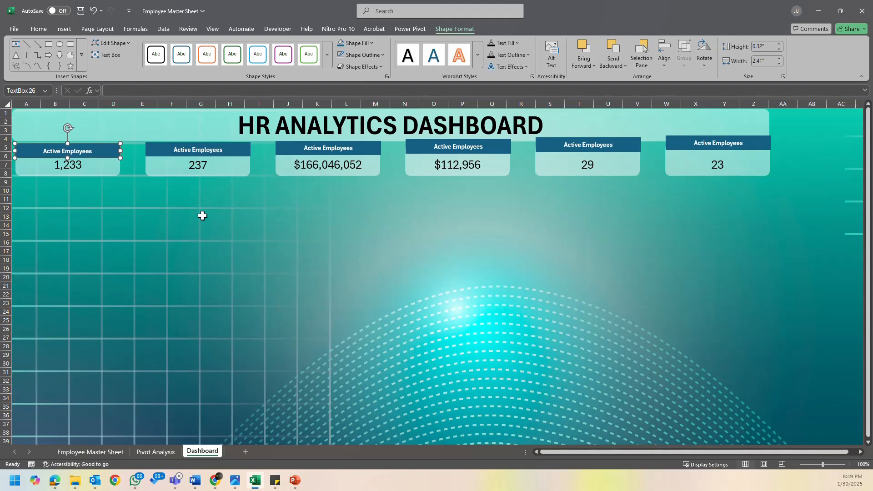
click(169, 156)
click(170, 155)
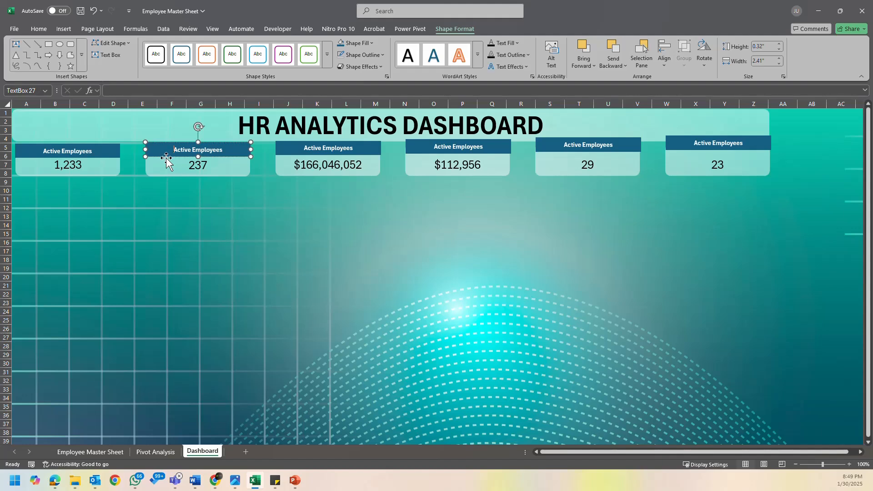
- Shift the first header down within its card, select it together with the card and align both with Align Top
click(109, 158)
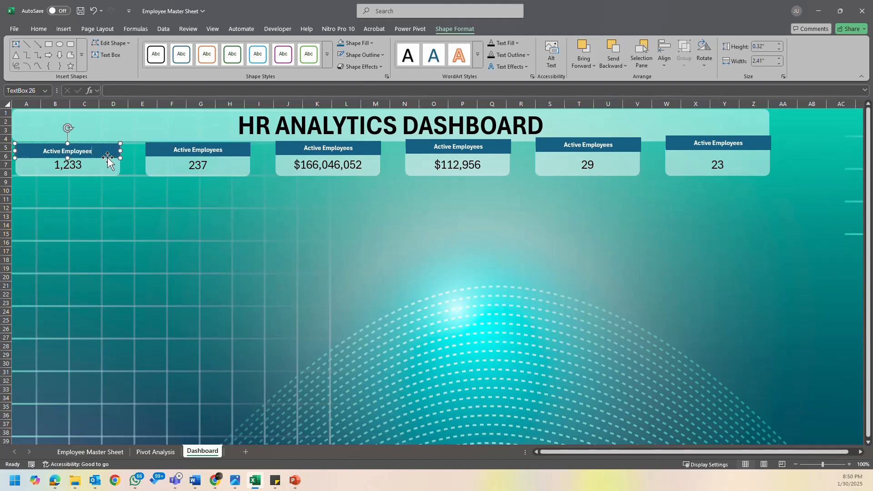
drag(109, 159, 106, 165)
click(106, 172)
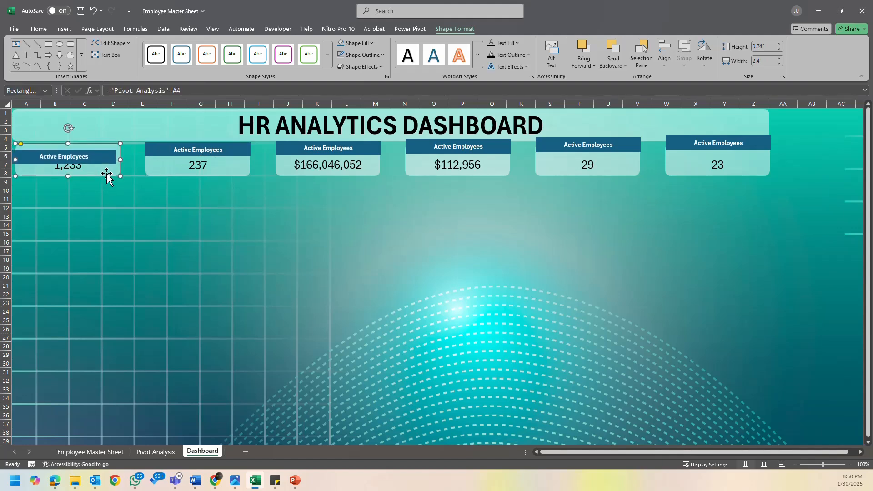
click(106, 163)
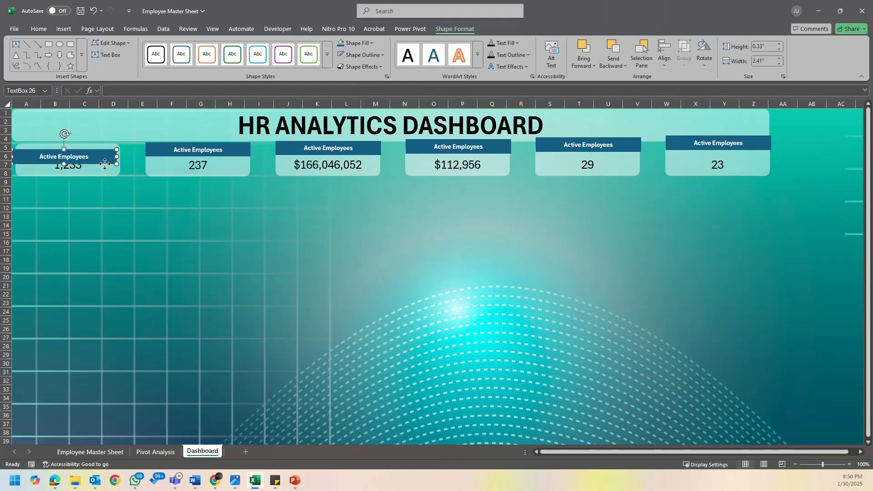
drag(104, 163, 108, 163)
click(111, 173)
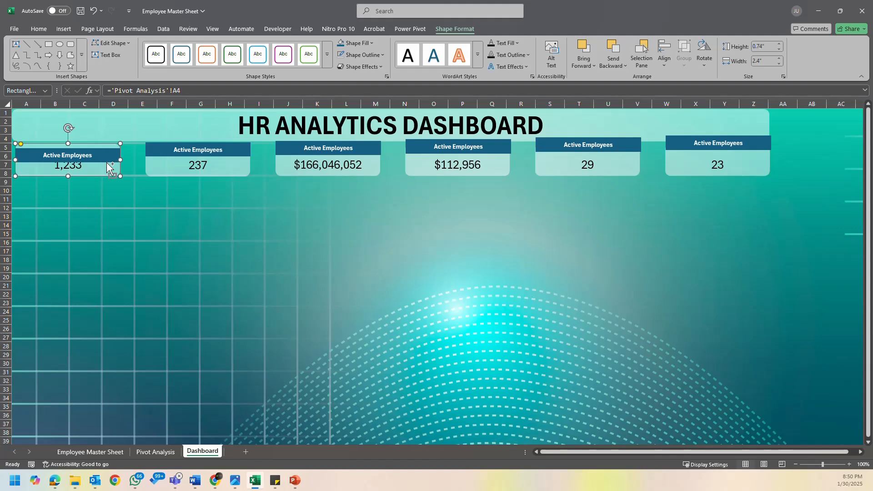
key(Escape)
click(106, 170)
shift+click(108, 159)
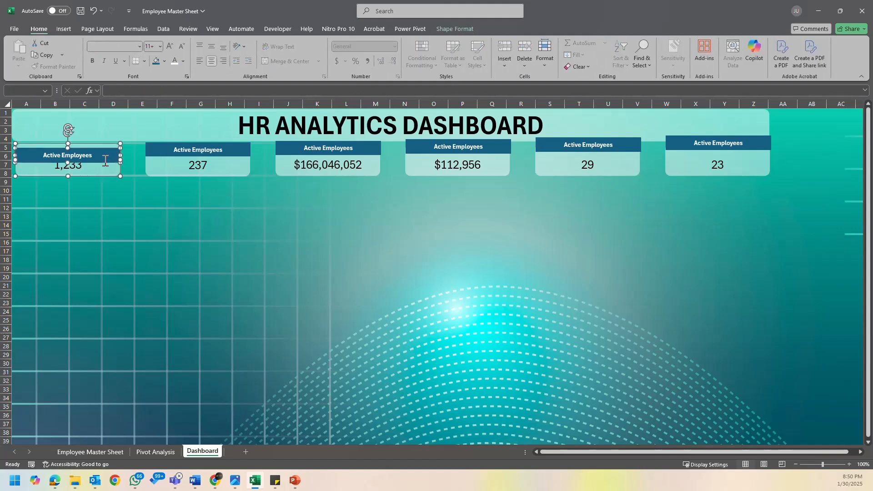
click(455, 29)
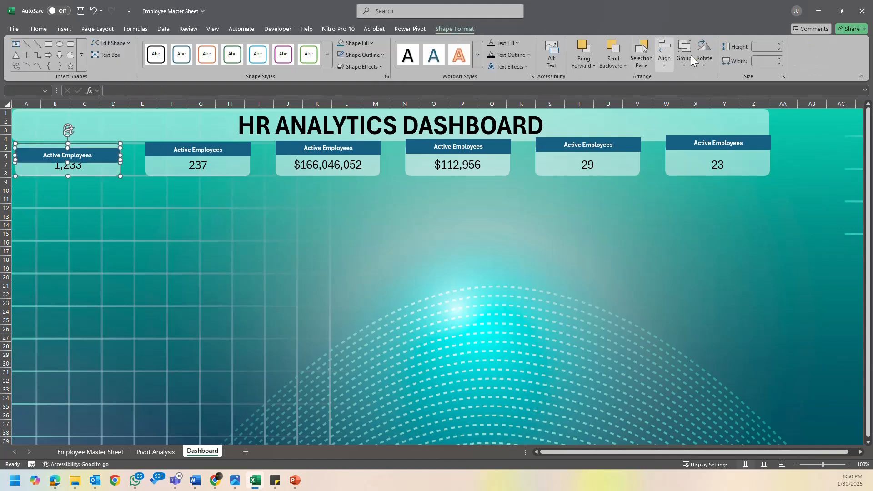
click(661, 60)
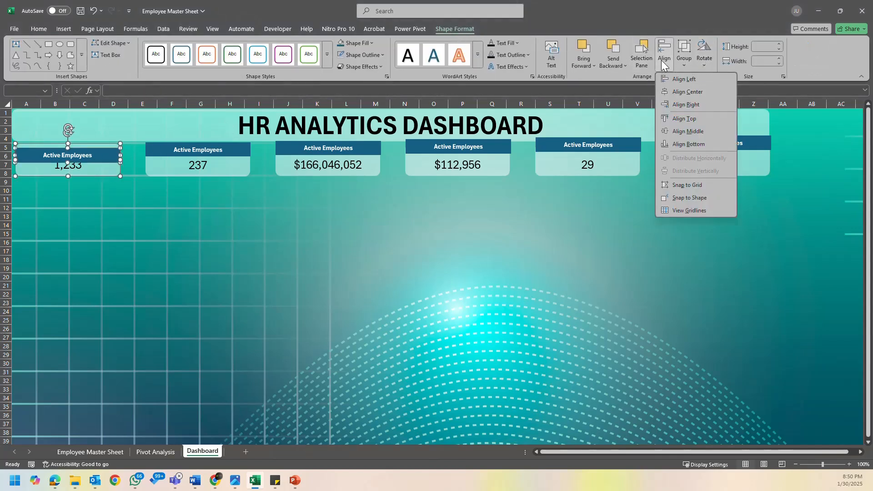
click(701, 118)
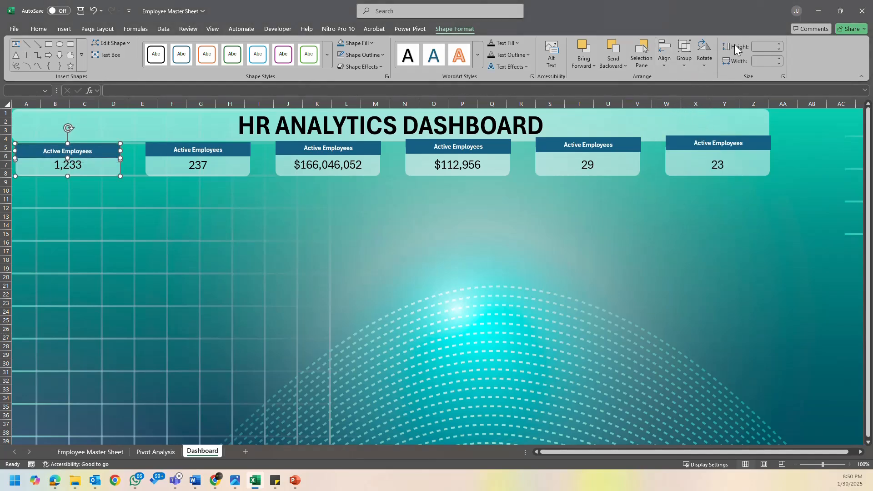
- Try Align Middle on the first card and its header, and center them horizontally with Align Center
click(668, 64)
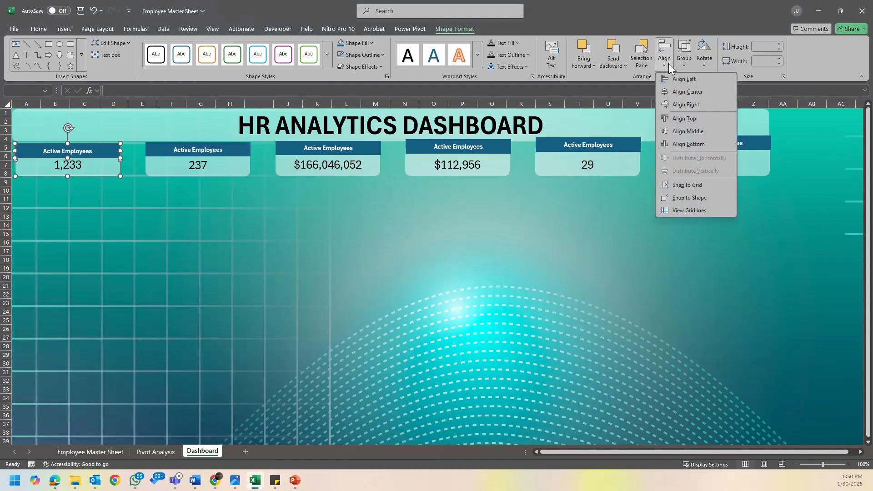
click(703, 132)
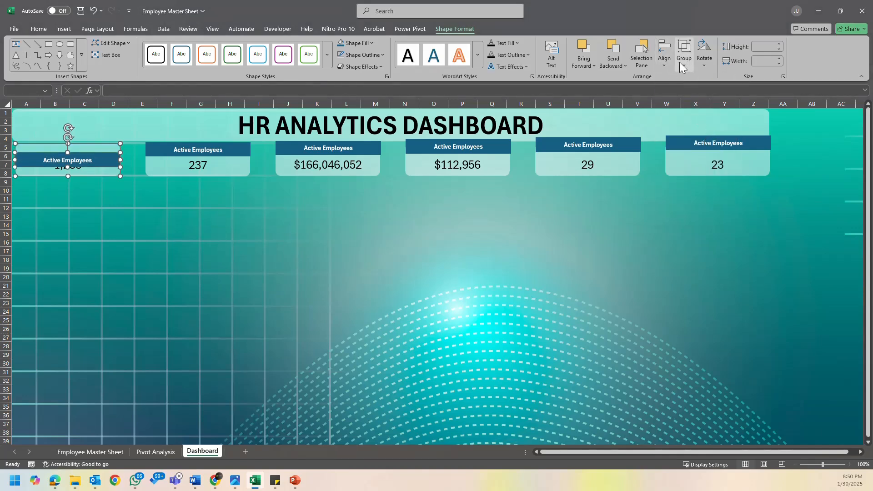
click(666, 64)
click(699, 98)
- Reapply Align Top to the first card and its header and group the two shapes
click(686, 61)
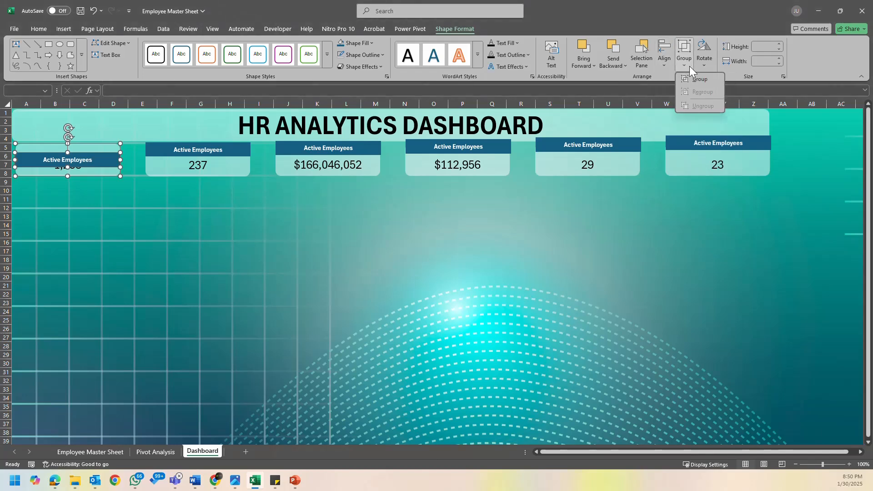
click(664, 59)
click(697, 116)
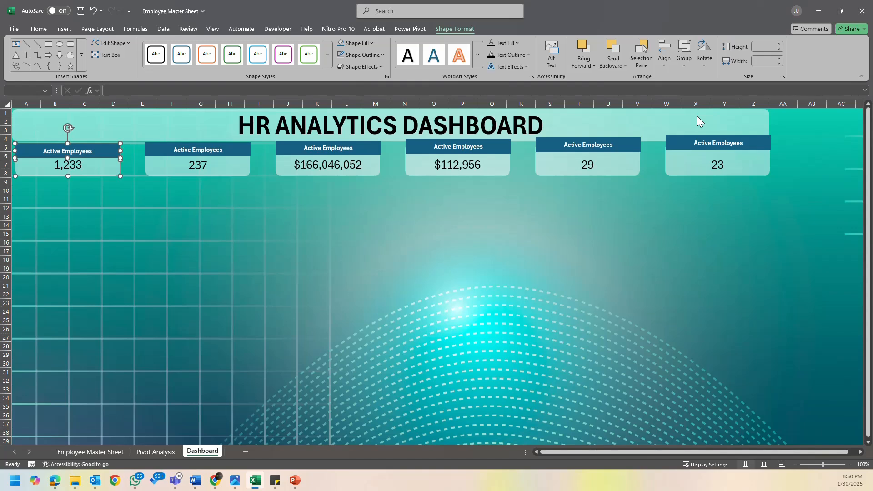
click(683, 66)
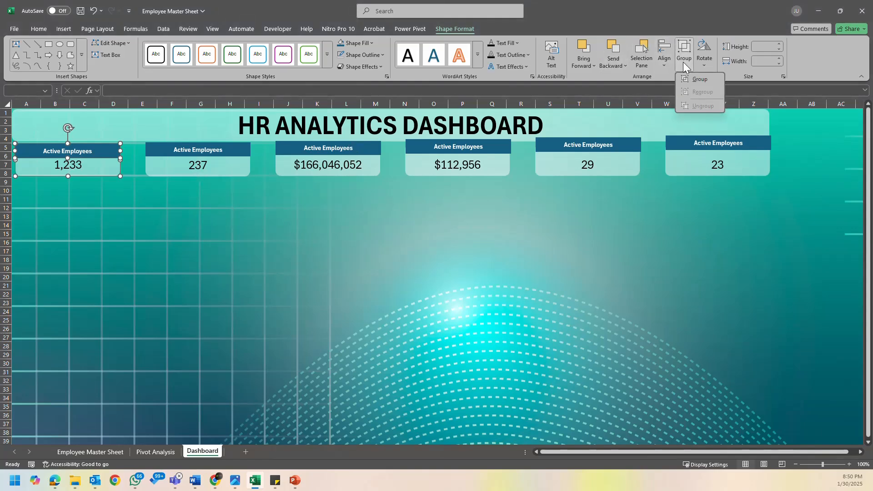
click(711, 81)
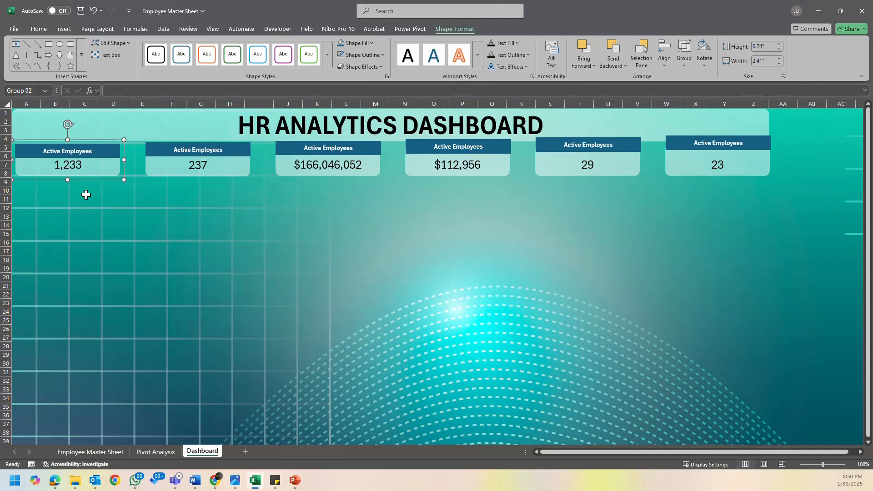
- Move the second card's header down and align it with the 237 card using Align Top and Align Center
click(236, 155)
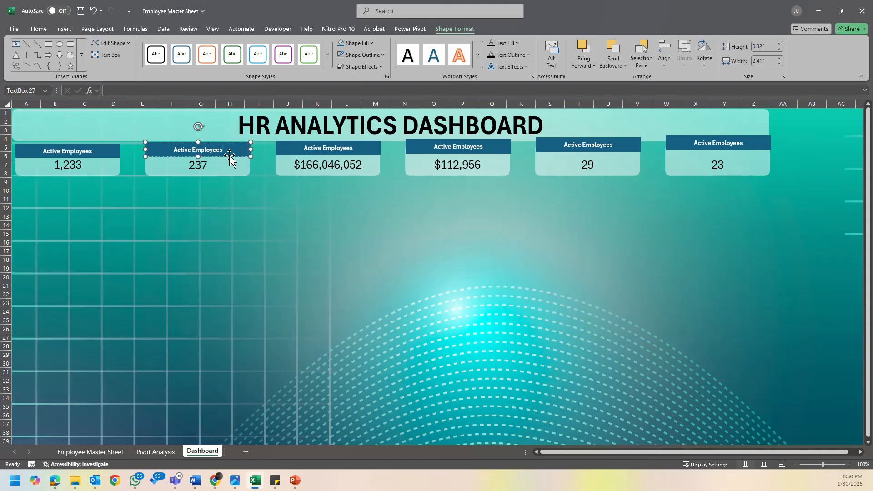
drag(229, 156, 229, 162)
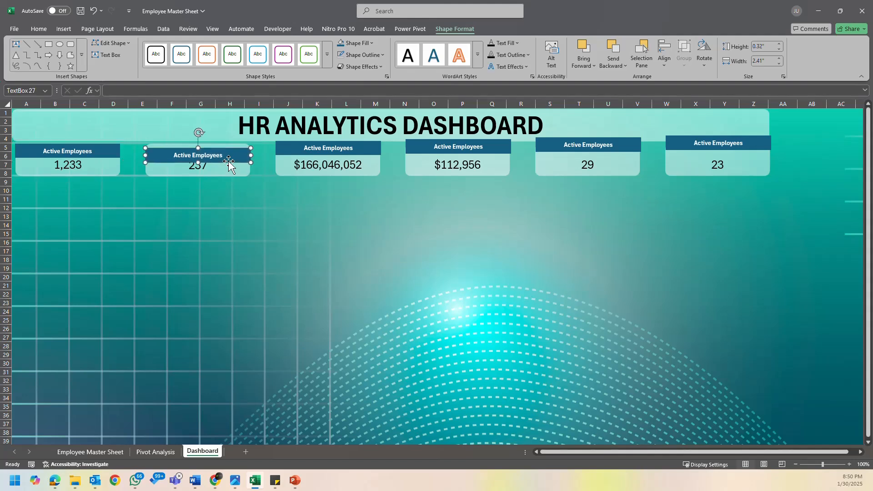
shift+click(230, 173)
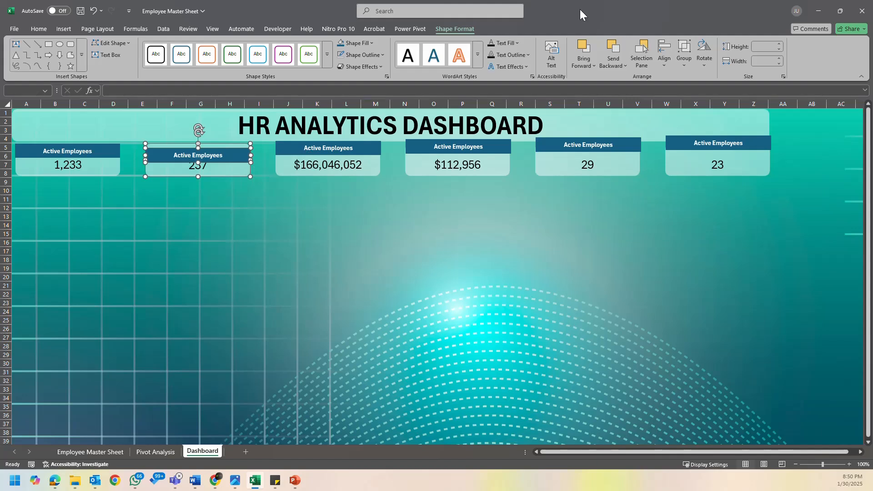
click(665, 59)
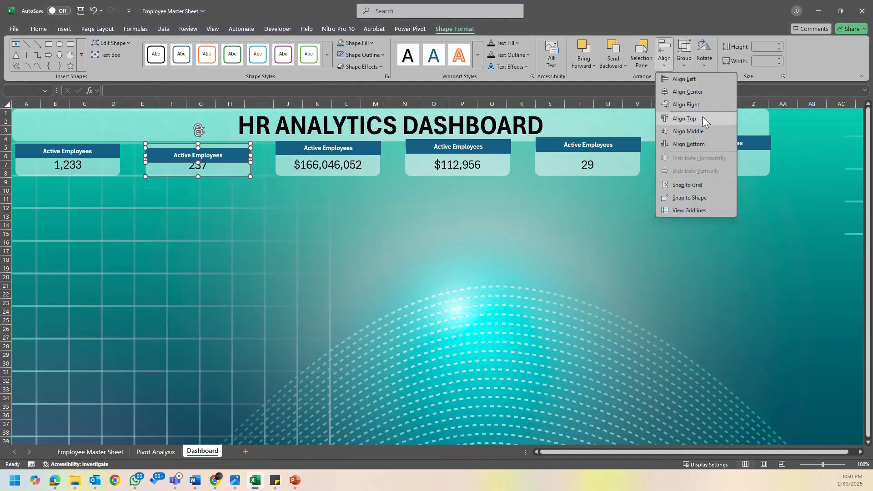
click(703, 118)
click(669, 63)
click(693, 92)
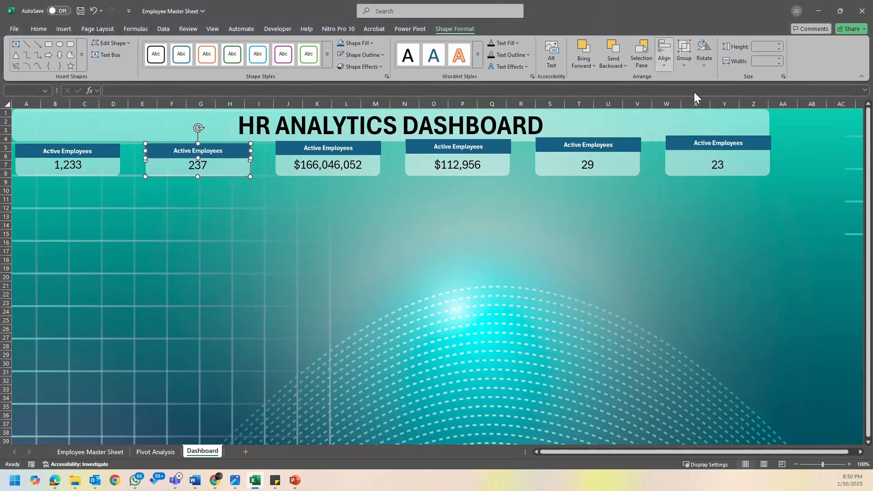
- Group the 237 card with its header
click(666, 64)
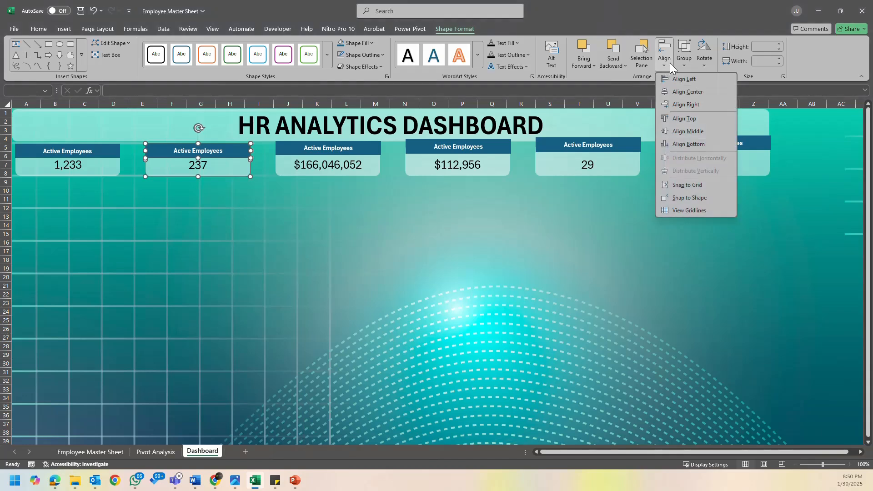
click(680, 62)
click(697, 79)
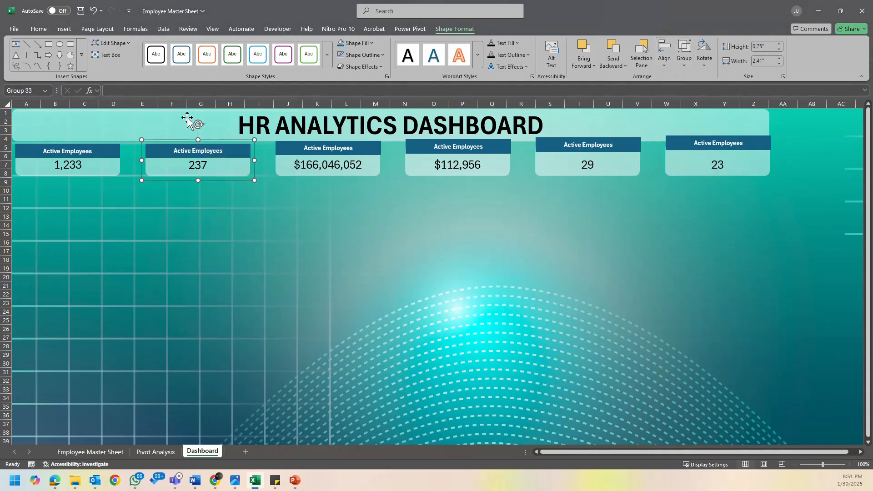
- Move the header of the $166,046,052 card down onto the card and match their upper edges with Align Top
click(351, 153)
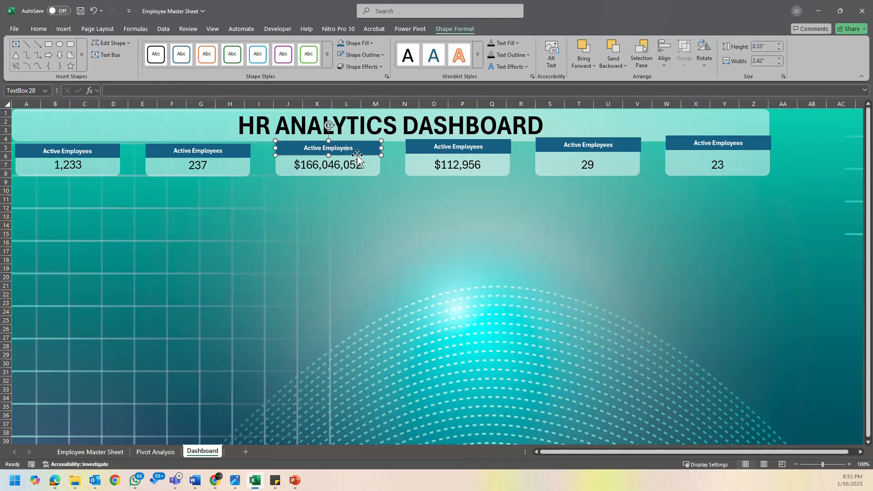
drag(360, 154, 359, 158)
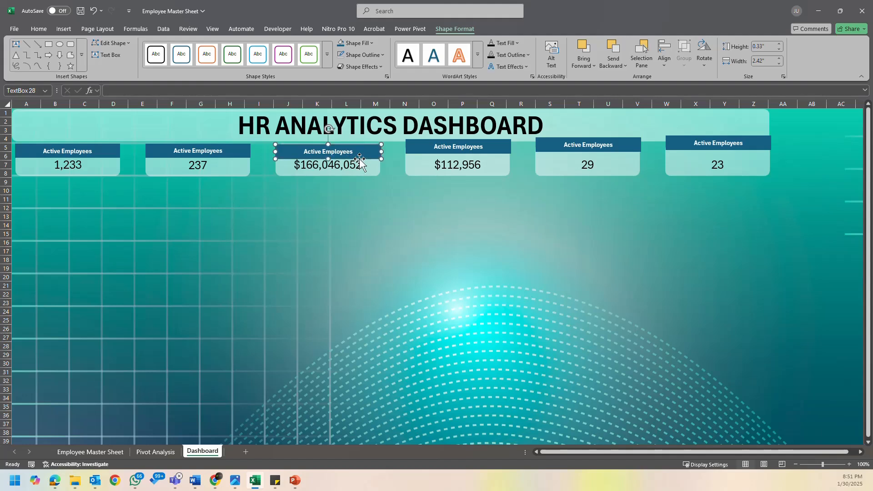
shift+click(372, 171)
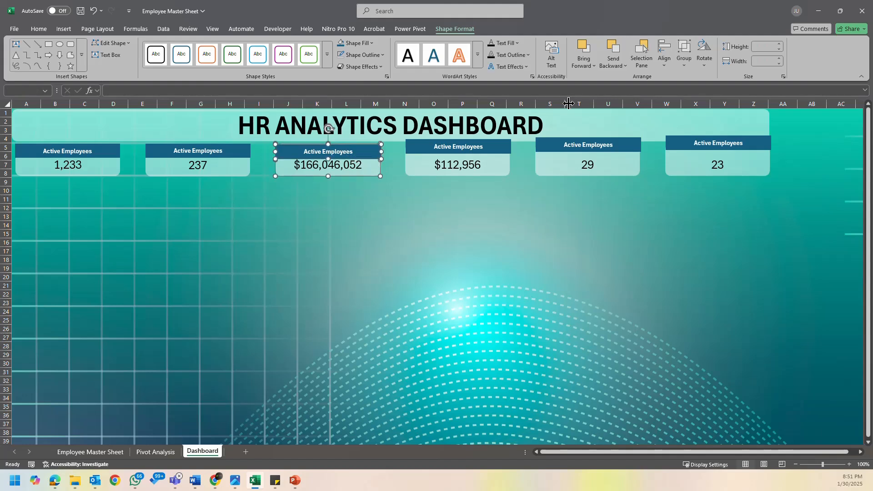
click(664, 59)
click(685, 118)
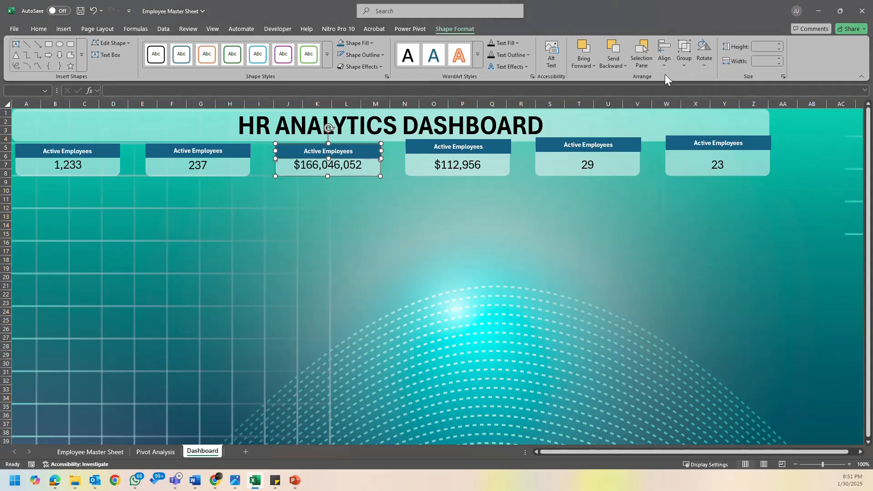
- Center the $166,046,052 card and its header with Align Center and group the two shapes
click(665, 62)
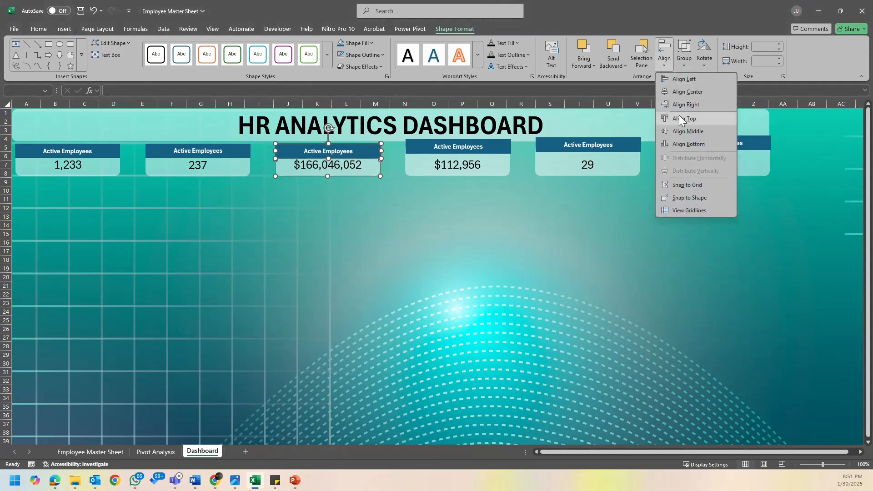
click(700, 93)
click(685, 63)
click(683, 81)
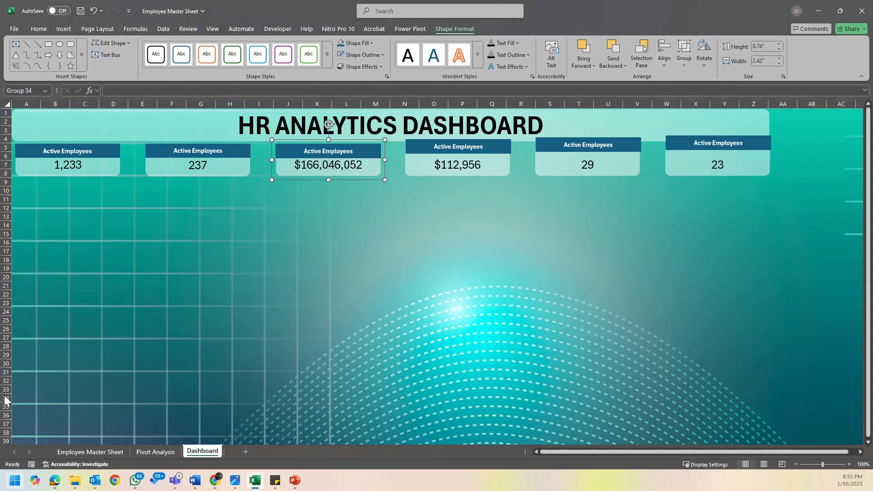
- Try to align the $112,956 card and its header with Align Top and Align Center and group them
click(478, 154)
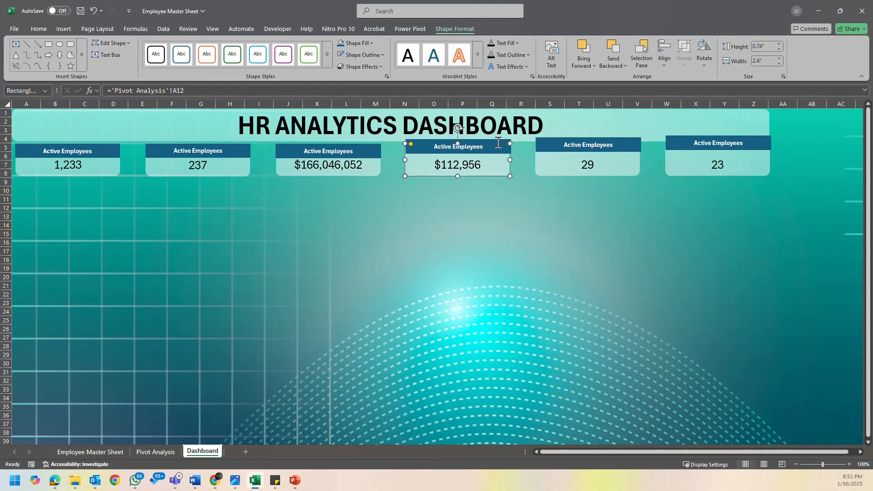
click(500, 140)
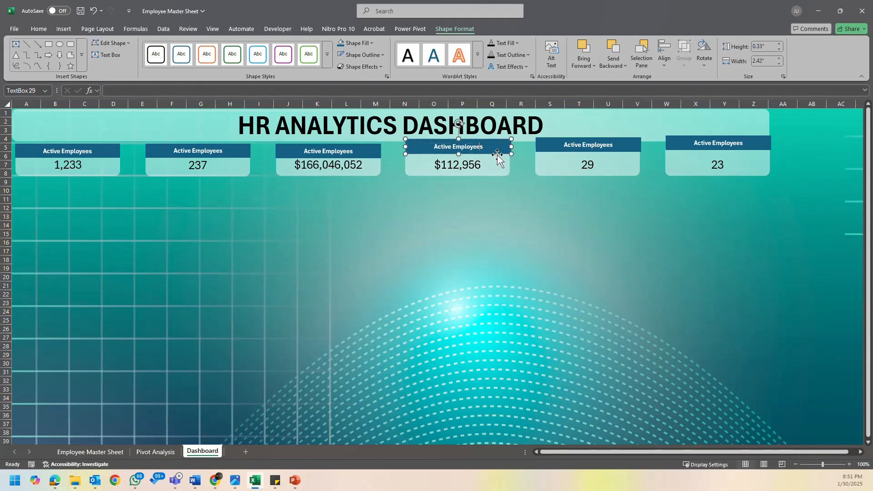
shift+click(499, 172)
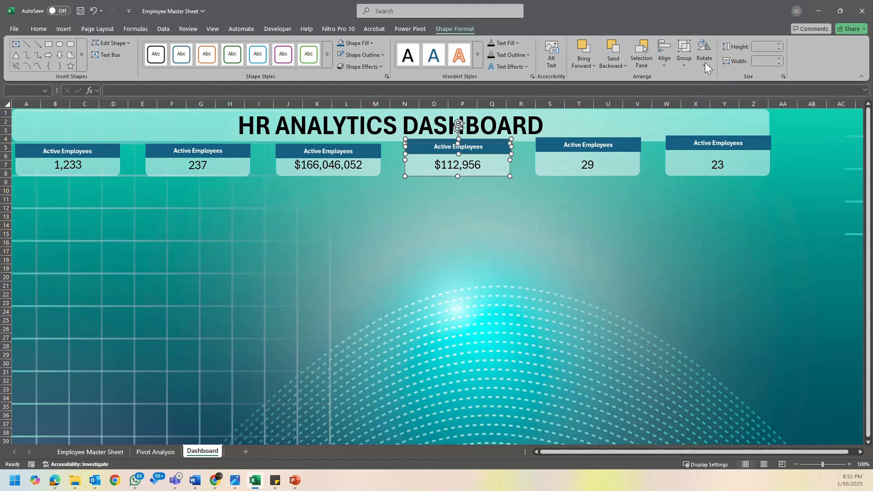
click(665, 62)
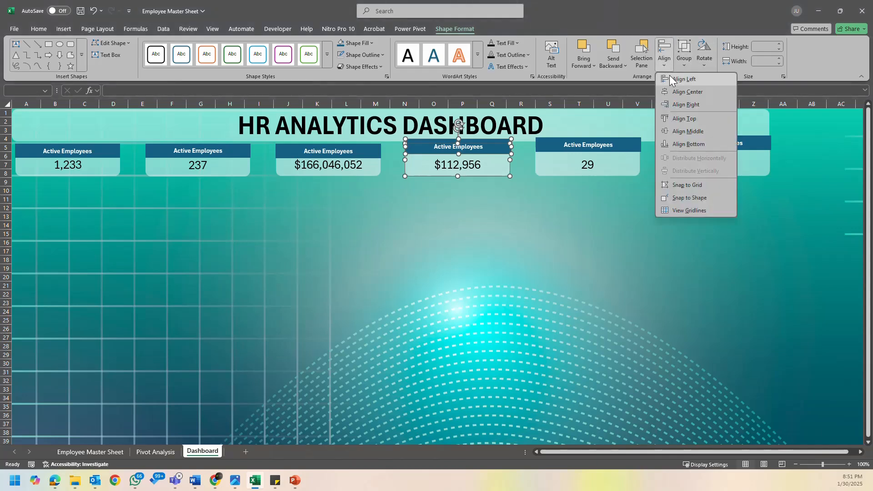
click(686, 120)
click(665, 63)
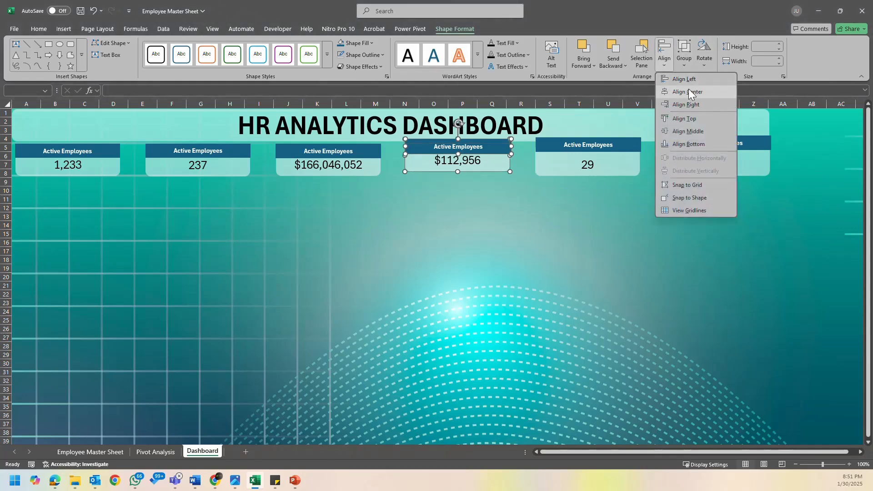
click(695, 93)
click(684, 64)
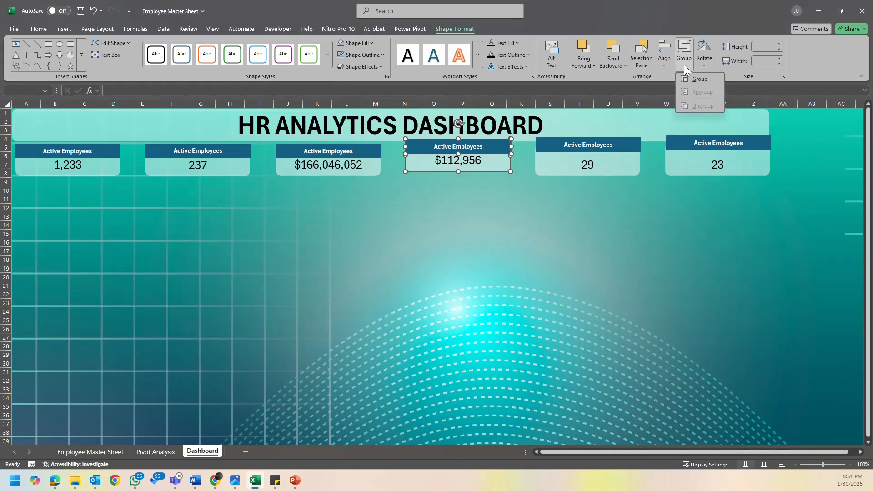
click(699, 80)
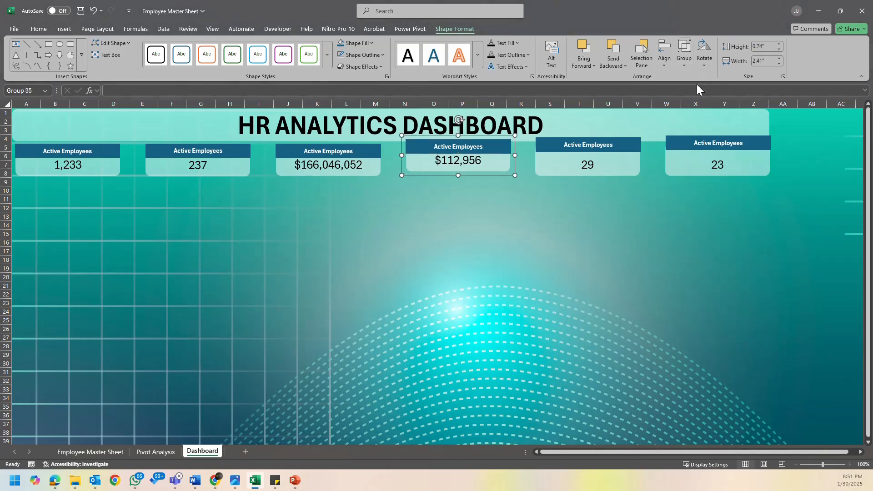
- Undo the grouping and alignment of the $112,956 card and its header, and deselect the shapes
key(ctrl+z)
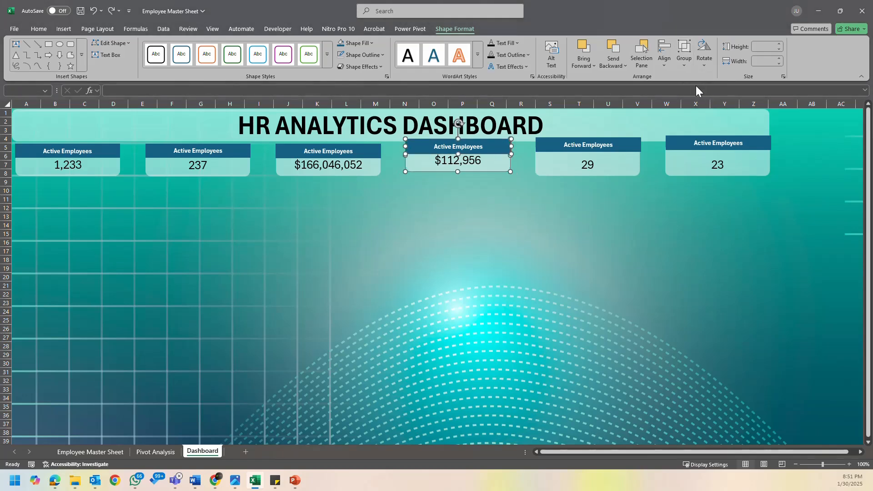
key(ctrl+z)
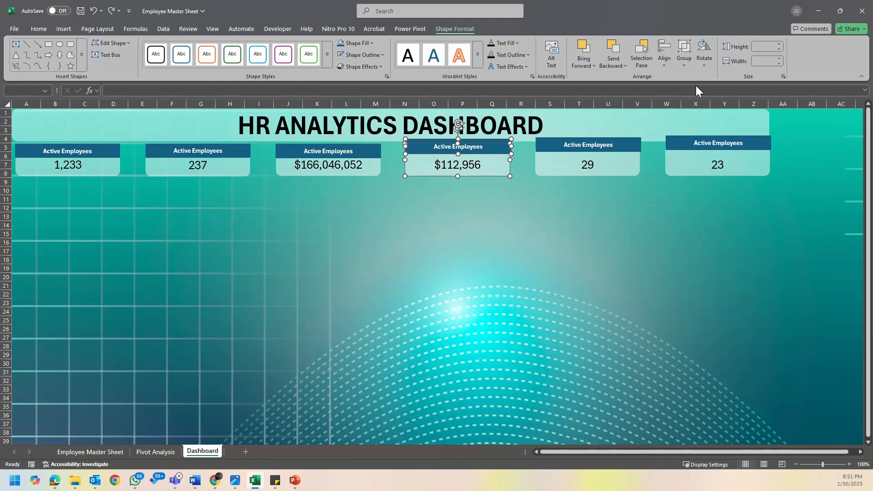
click(500, 199)
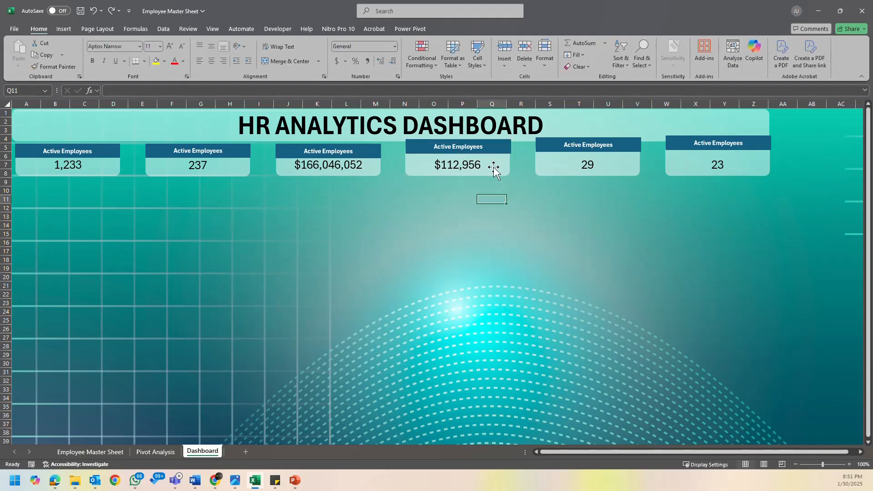
- Move the header of the $112,956 card down inside the card's edges and apply Align Top to both shapes
click(489, 154)
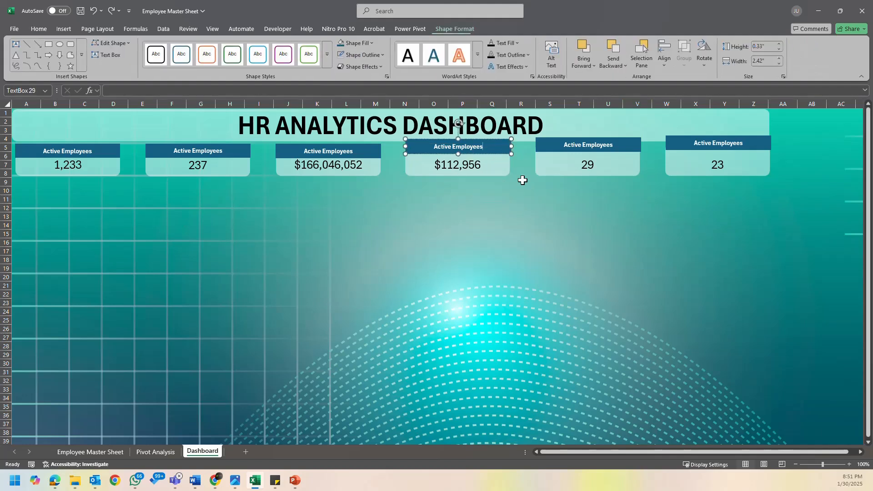
drag(503, 159, 501, 178)
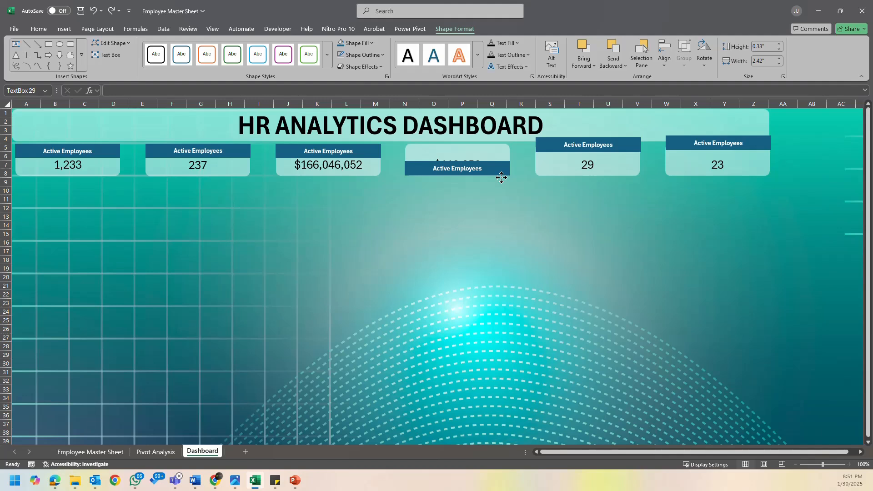
click(502, 150)
click(491, 164)
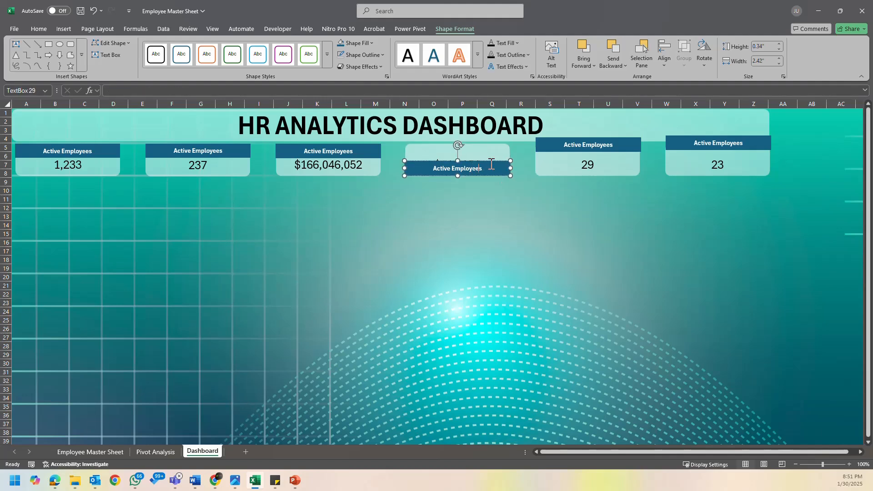
drag(491, 175, 490, 163)
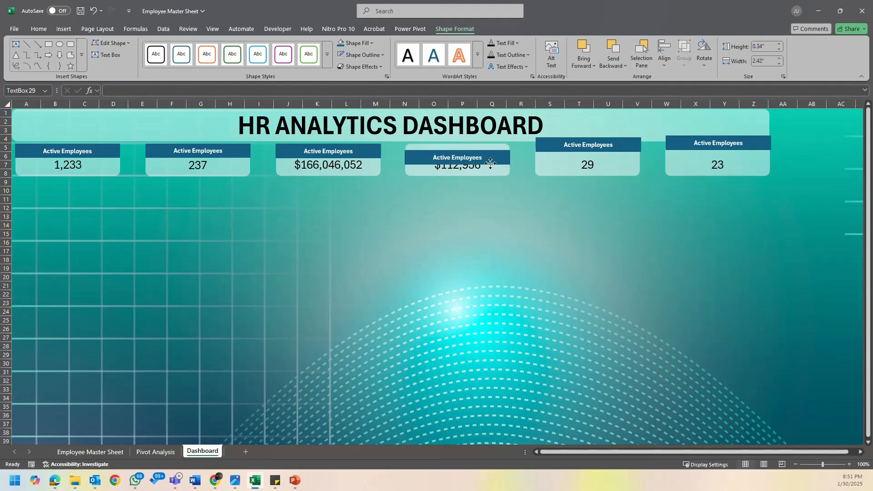
click(490, 163)
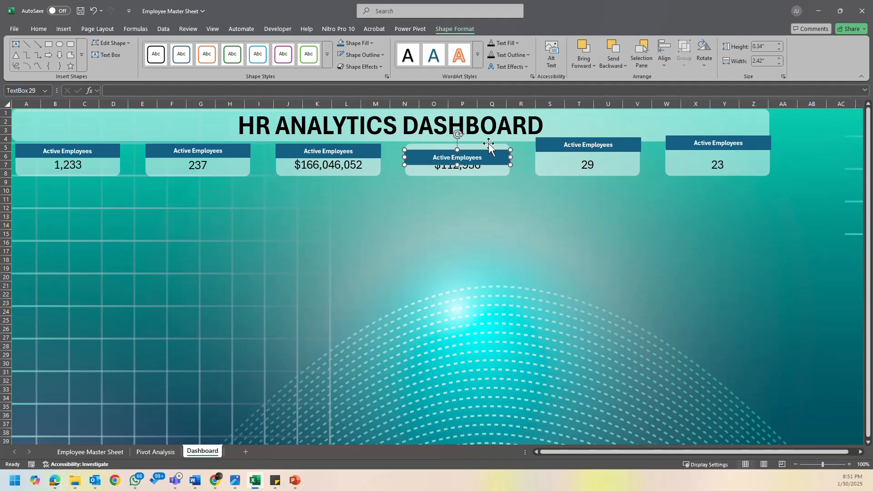
shift+click(488, 145)
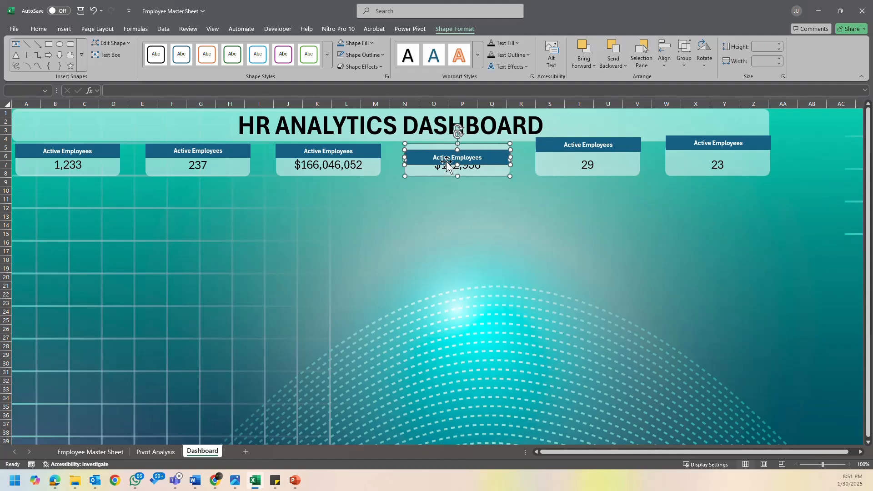
click(663, 60)
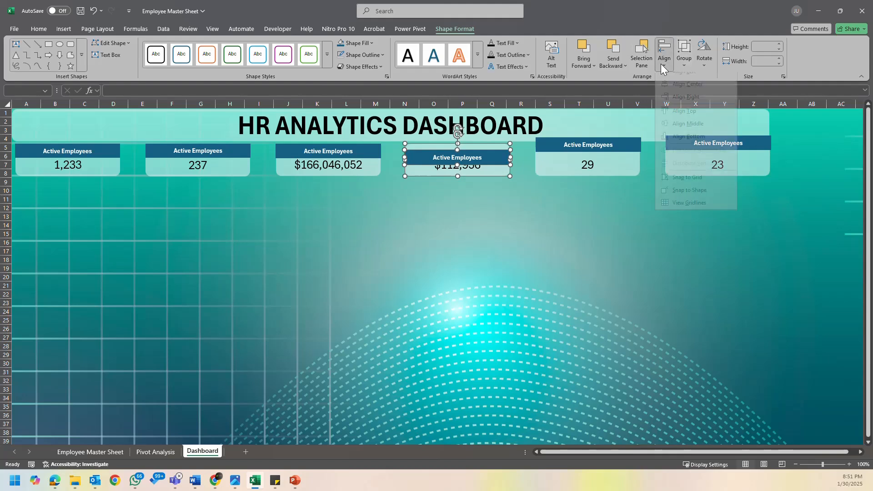
click(695, 118)
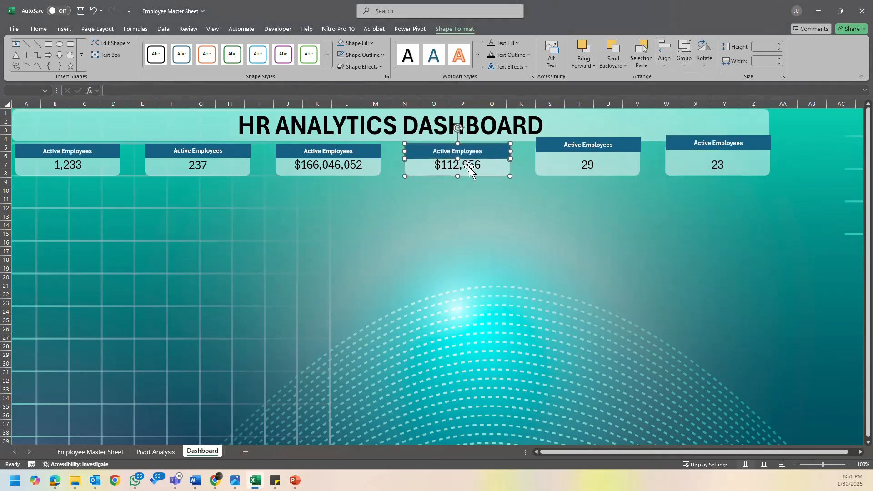
- Apply Align Center to the $112,956 card and its header and group the pair
click(667, 62)
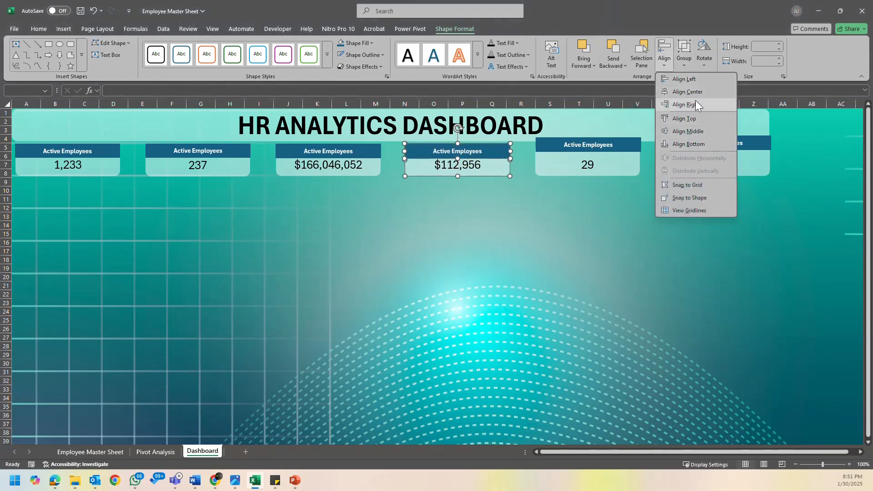
click(698, 92)
click(685, 66)
click(695, 84)
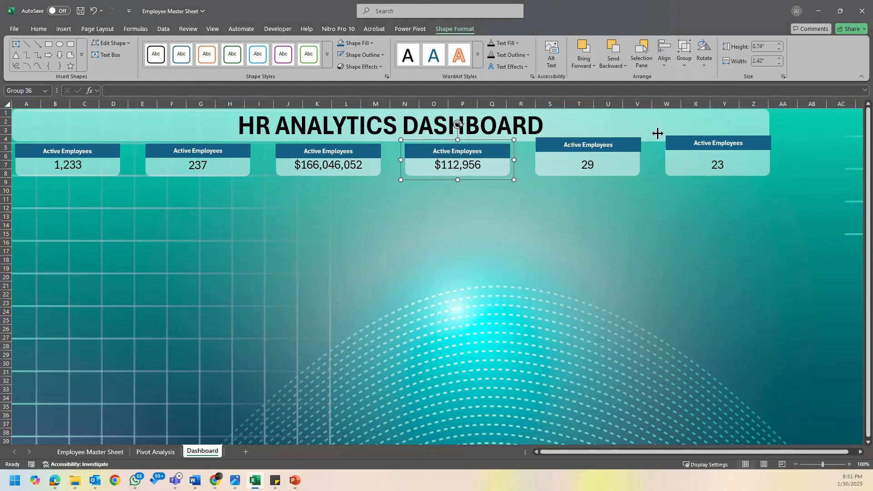
- Move the fifth header down inside the 29 card and select both shapes together
click(600, 148)
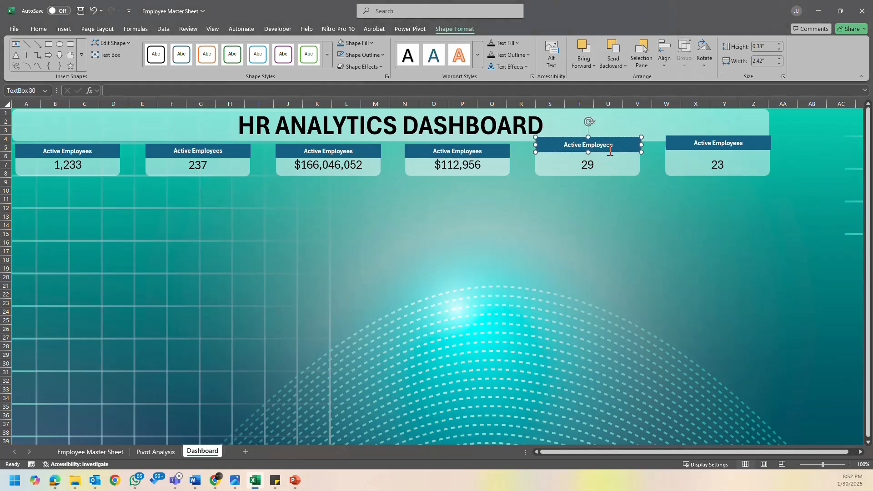
drag(607, 152, 608, 165)
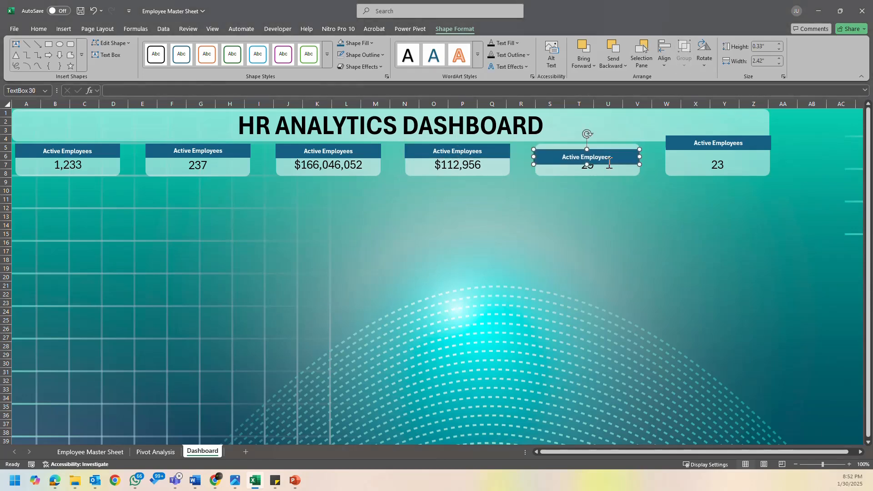
shift+click(613, 146)
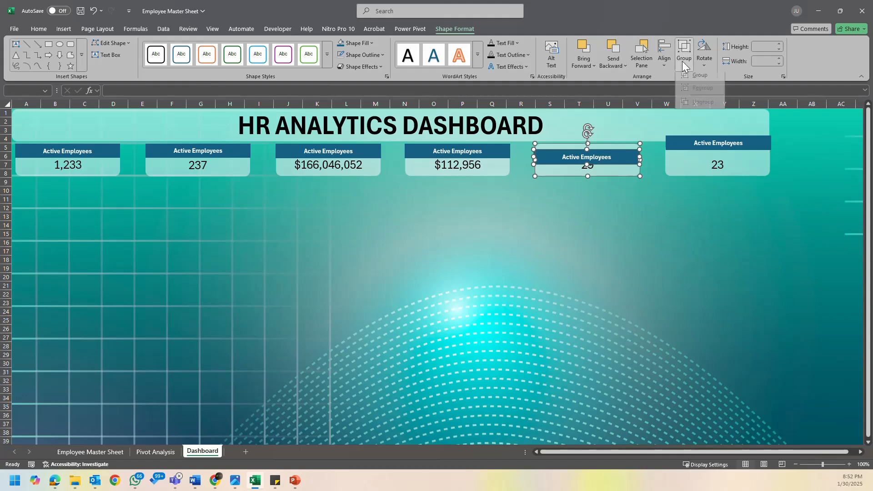
click(661, 61)
click(695, 79)
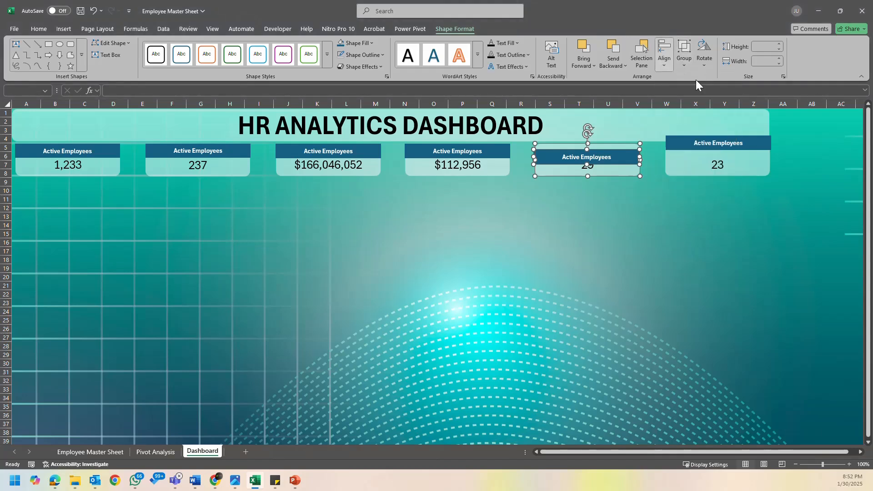
key(ctrl+z)
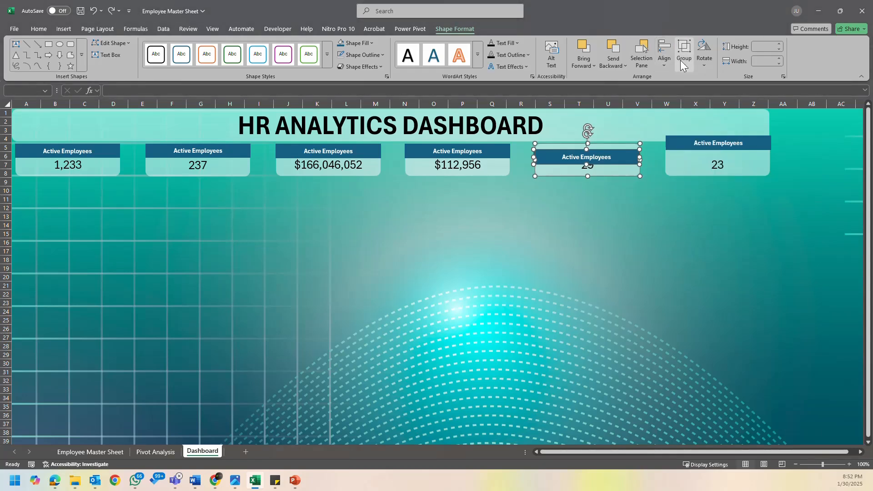
- Align the 29 card and its header with Align Top and Align Center, and group the two shapes
click(683, 64)
click(666, 61)
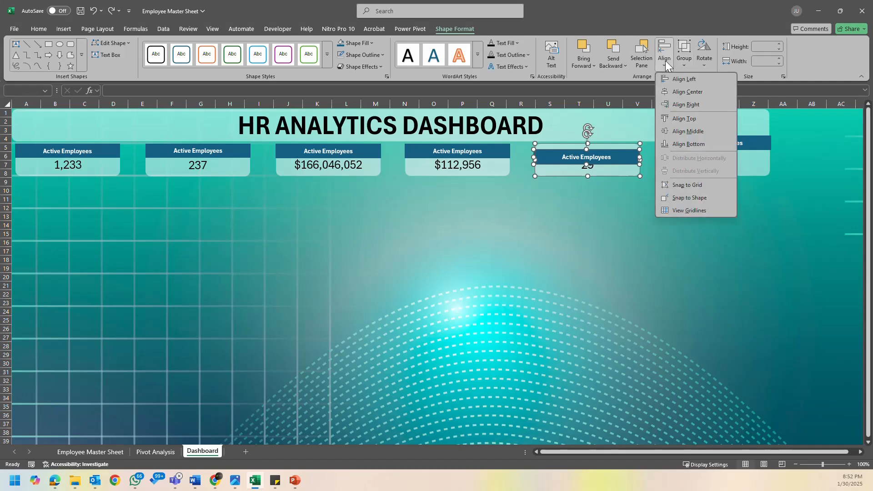
click(696, 120)
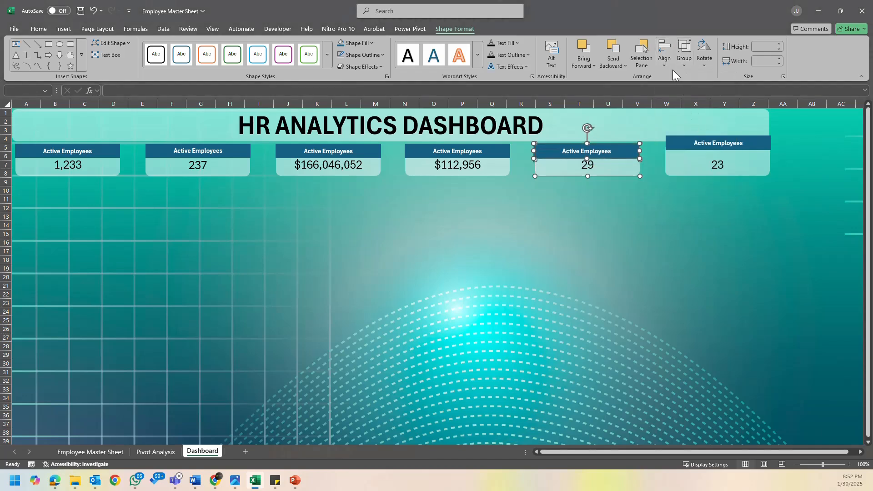
click(663, 62)
click(698, 94)
click(688, 61)
click(707, 78)
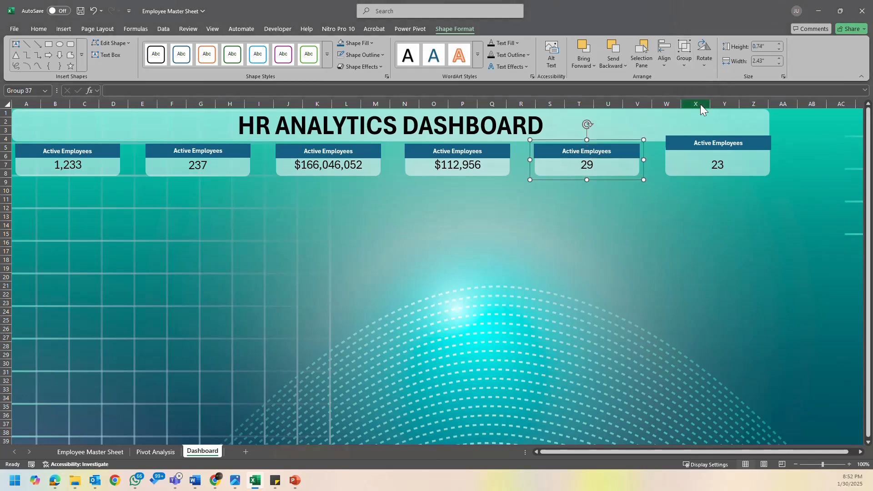
- Move the sixth header down inside the 23 card and select both shapes together
click(756, 152)
click(758, 141)
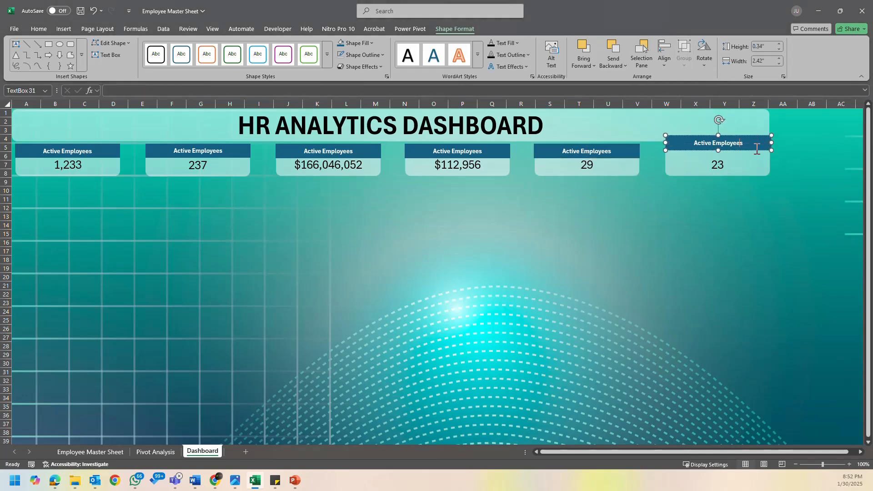
drag(755, 150, 756, 166)
ctrl+click(750, 146)
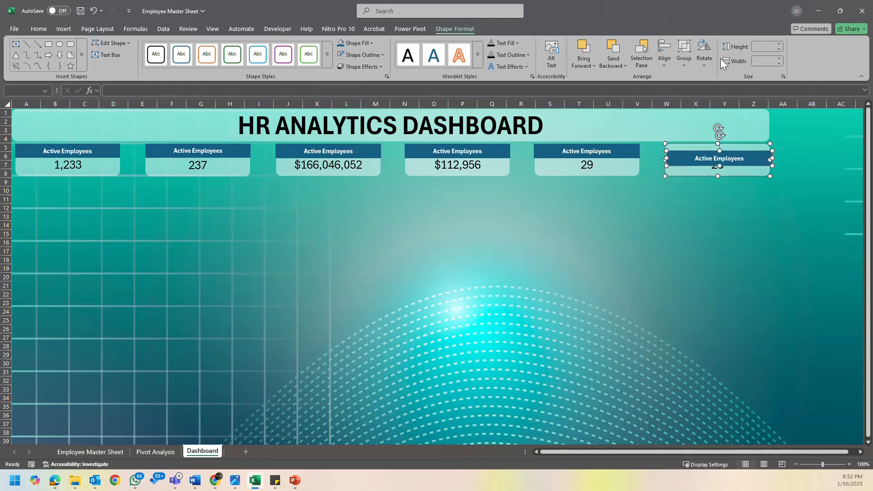
- Align the 23 card and its header with Align Top and Align Center, and group the two shapes
click(666, 64)
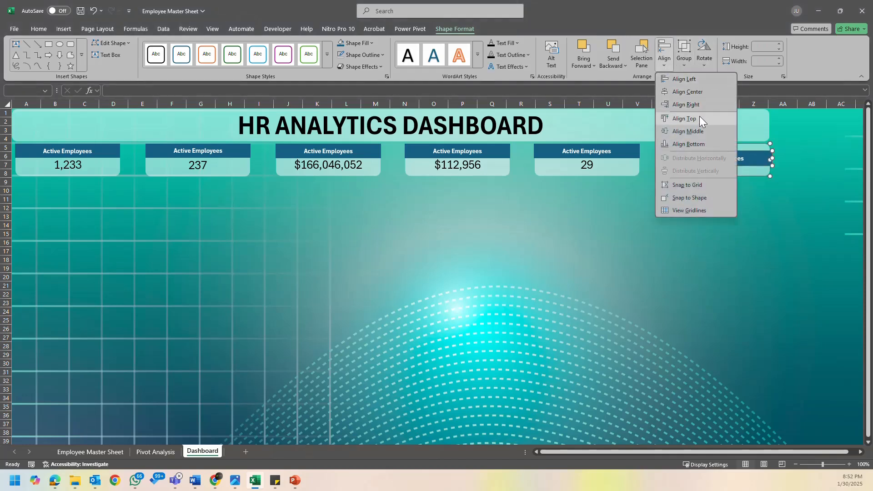
click(699, 116)
click(668, 61)
click(695, 88)
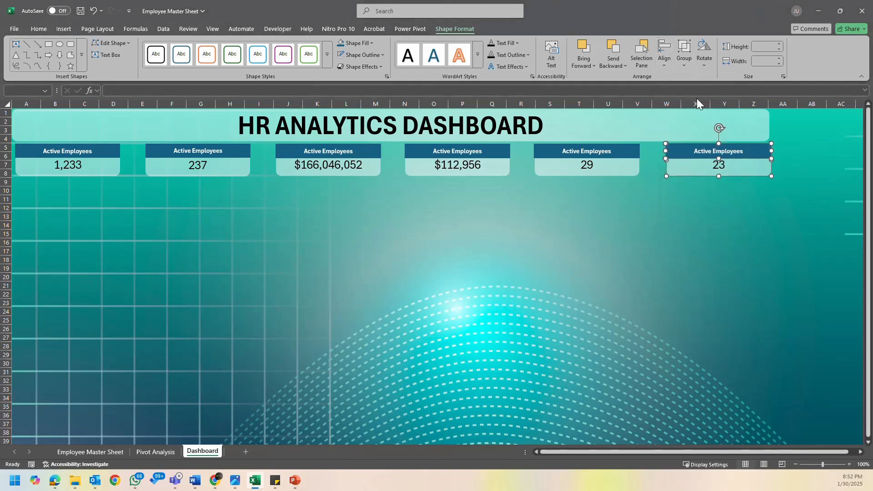
click(684, 53)
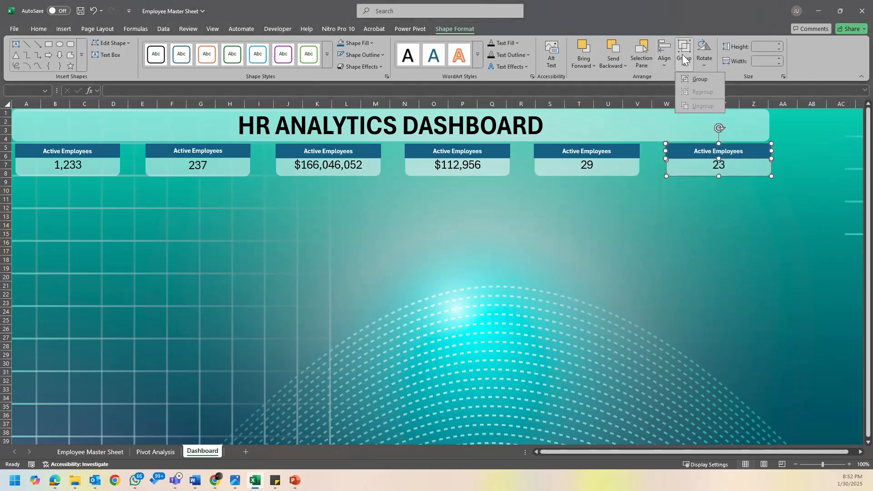
click(700, 79)
click(750, 266)
- Try moving the grouped 23 card down the sheet as a single object, and undo the move
click(724, 167)
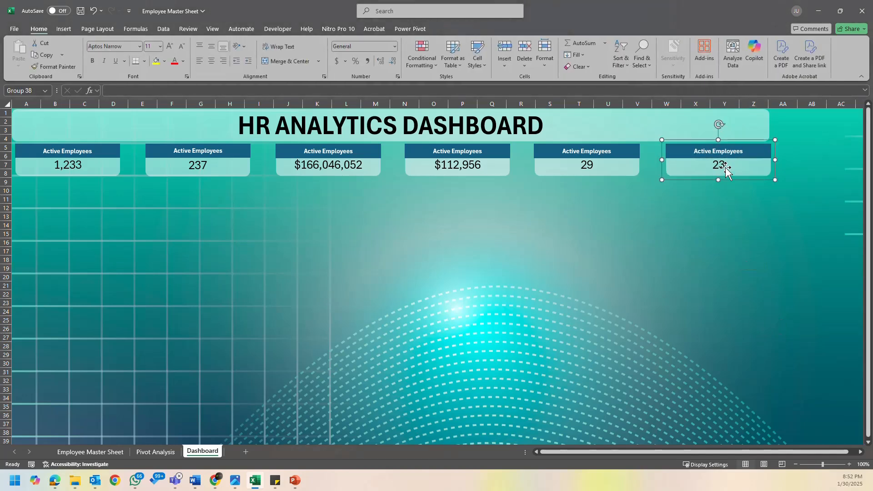
drag(724, 167, 717, 241)
key(ctrl+z)
click(710, 269)
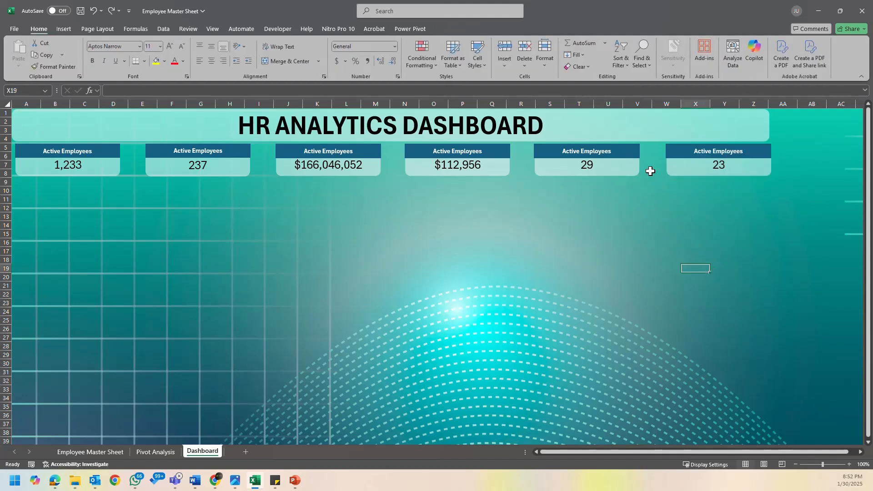
click(649, 236)
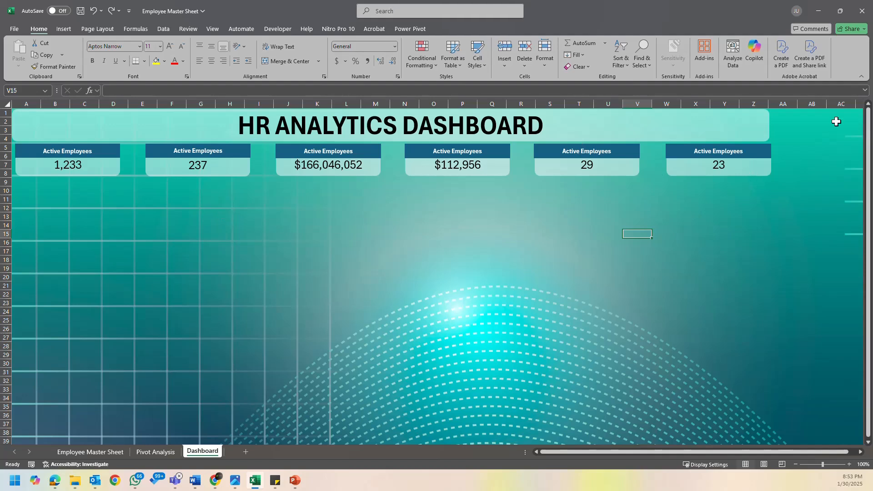
click(787, 102)
click(695, 276)
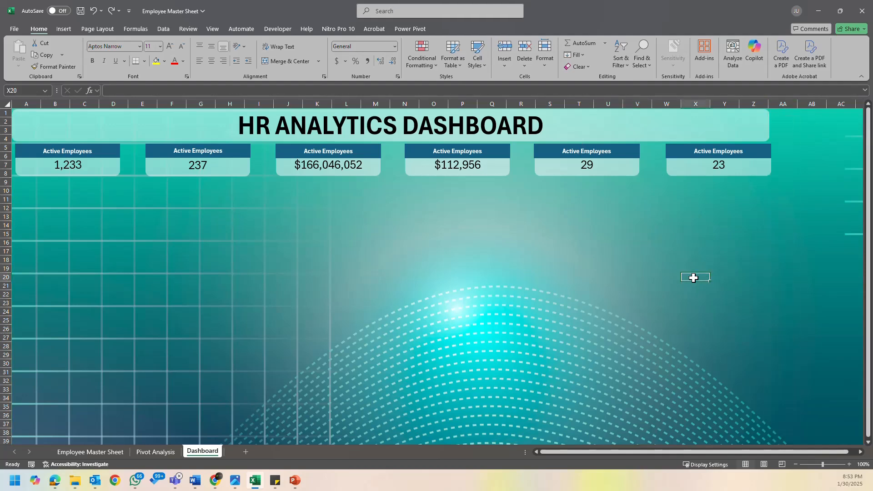
- Widen the HR ANALYTICS DASHBOARD title banner slightly so it ends flush with the outer edge of the 23 card
click(768, 131)
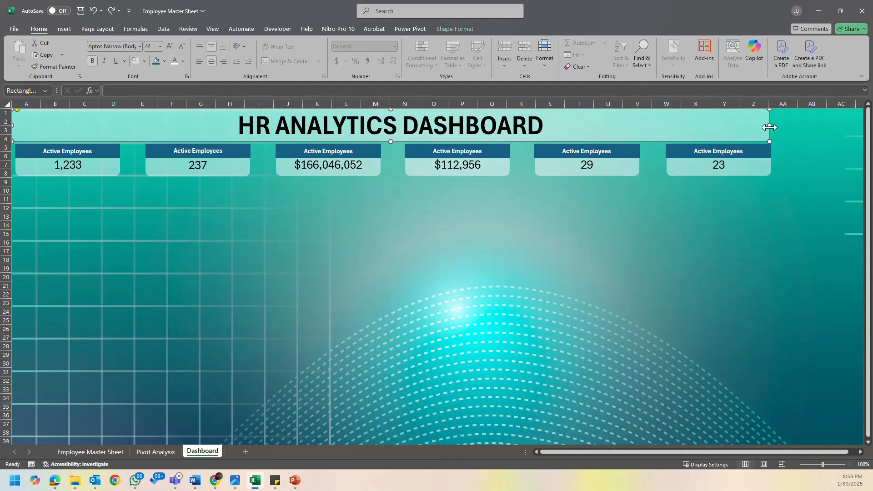
drag(768, 126, 771, 131)
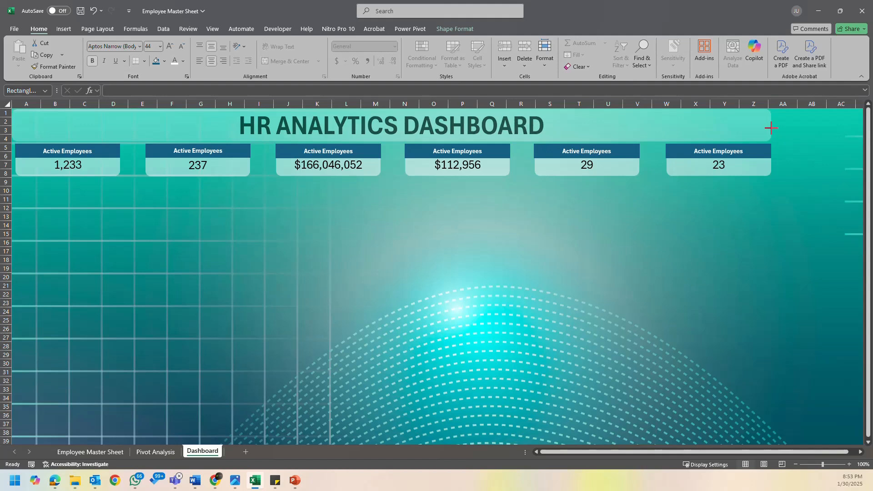
click(769, 217)
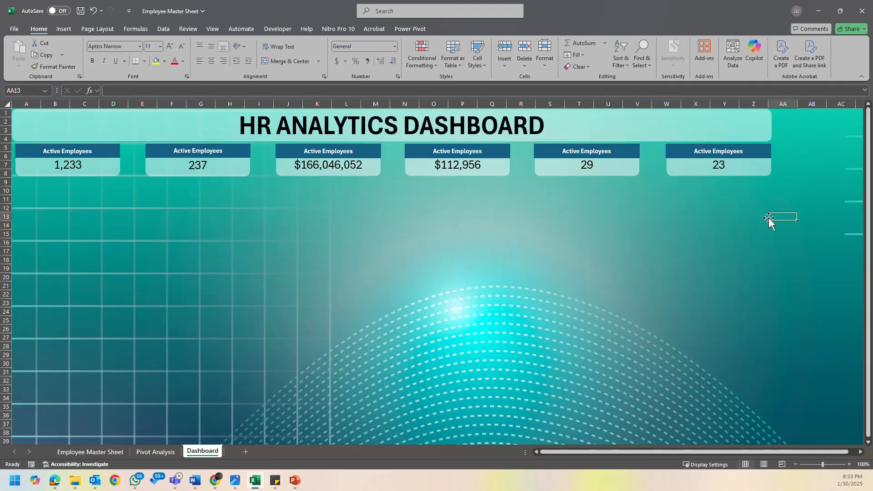
- Review the source data on the Employee Master Sheet and return to the Dashboard sheet
click(108, 452)
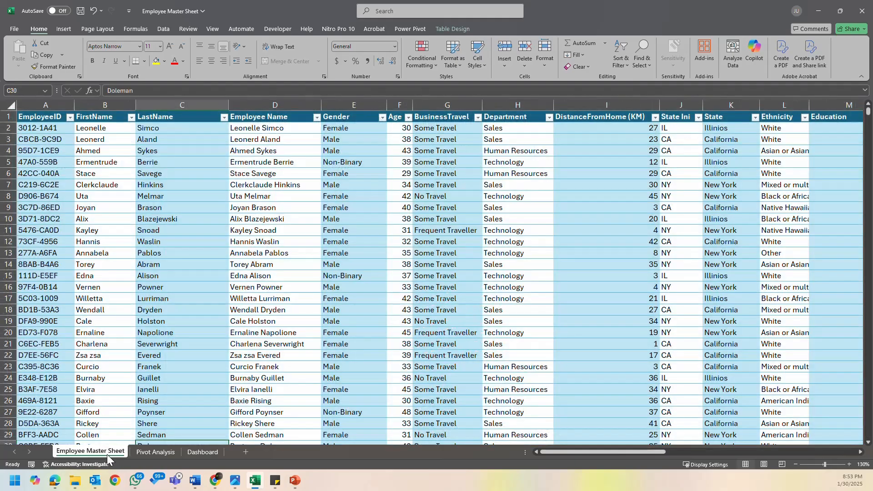
drag(571, 452, 344, 484)
click(157, 452)
click(77, 452)
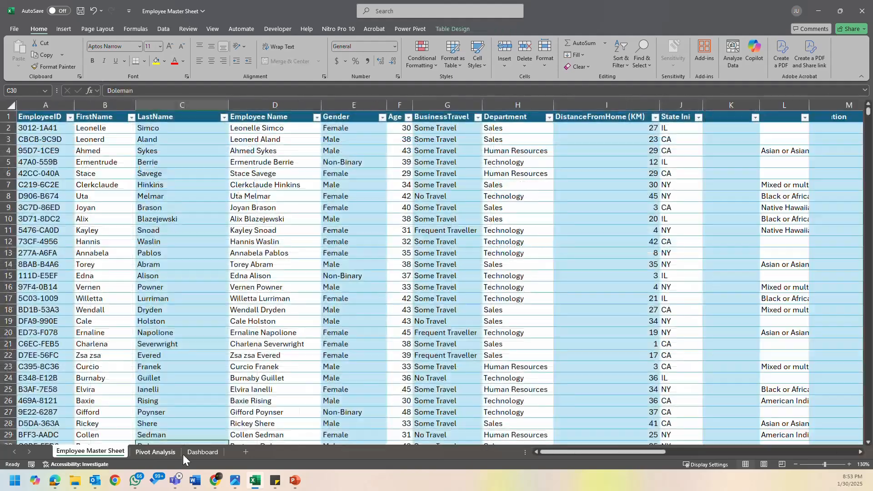
click(202, 451)
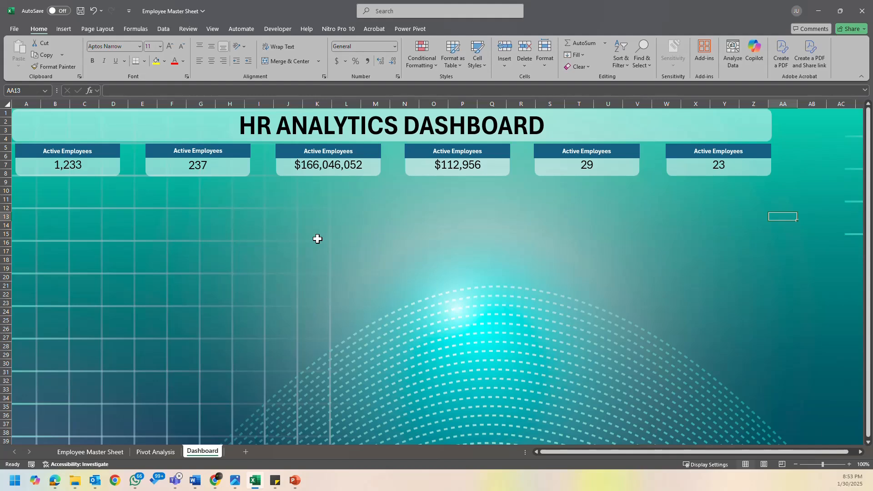
click(607, 168)
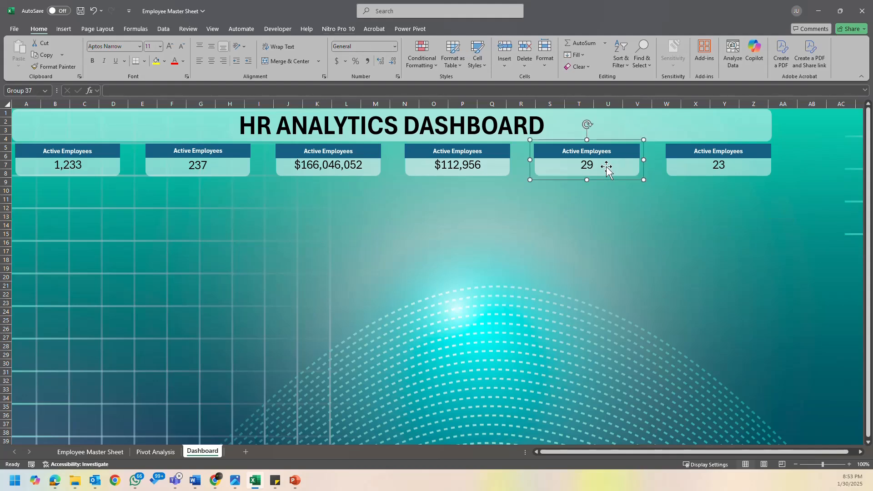
click(589, 172)
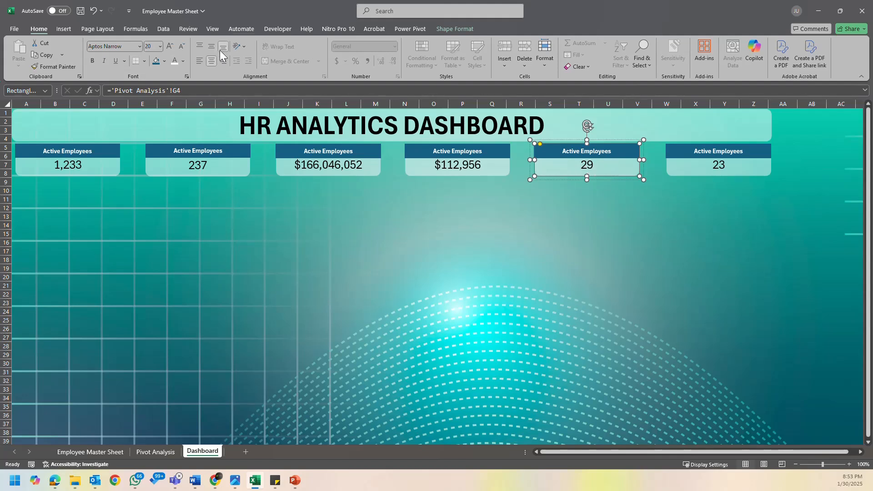
click(577, 224)
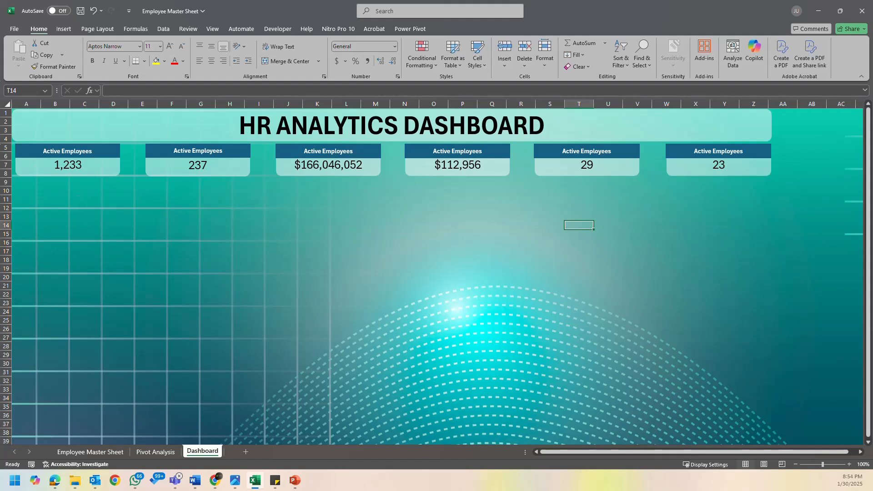
- Change the header text of the 237 card to "Inactive Employees"
click(71, 150)
click(186, 147)
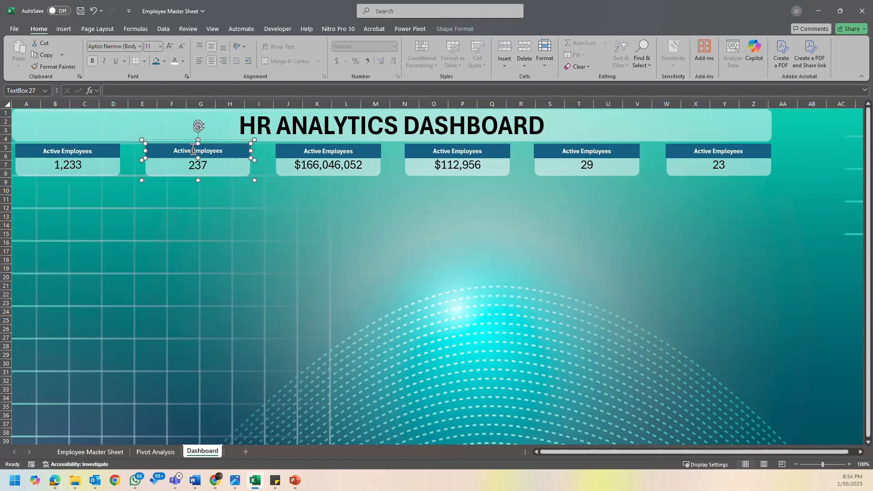
drag(174, 150, 186, 151)
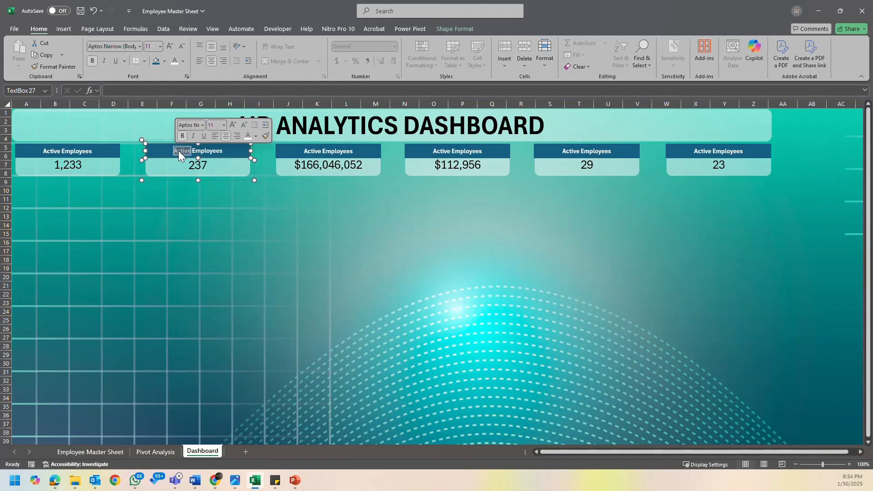
click(179, 151)
key(BackSpace)
text(Ina)
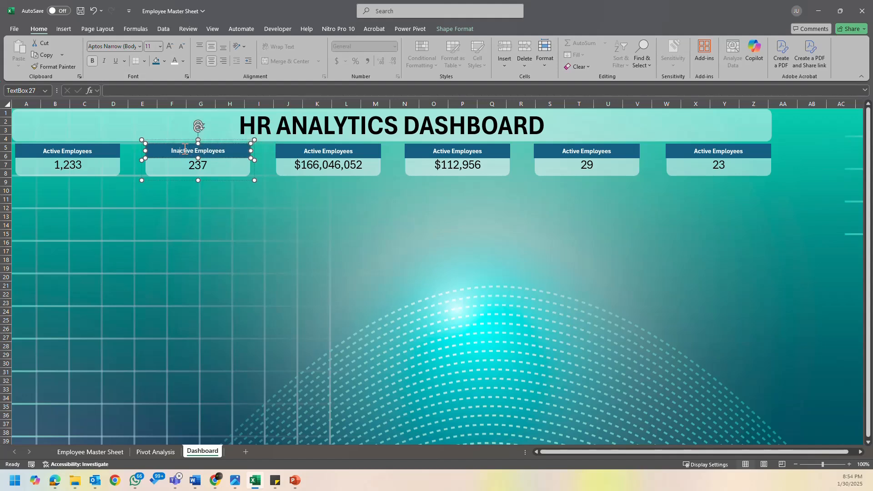
- Replace the header text of the $166,046,052 card with "Total Salary"
click(329, 150)
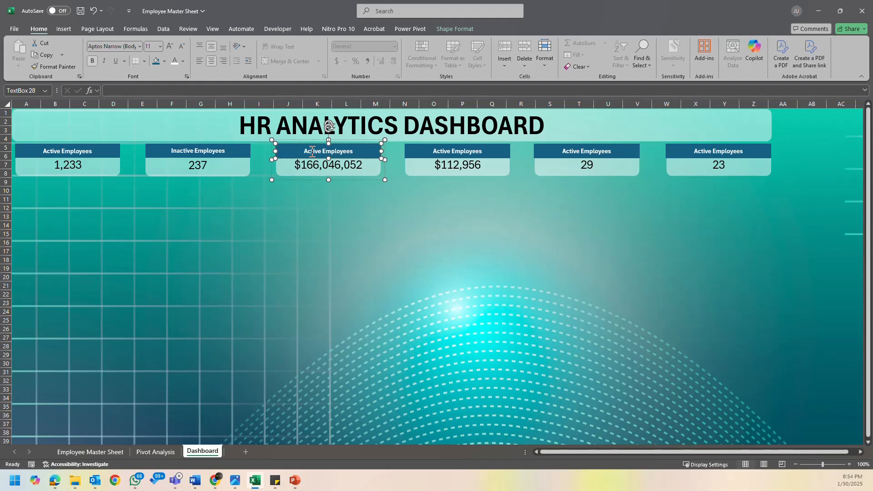
triple_click(313, 152)
text(Total Sal)
text(ry)
key(BackSpace)
key(BackSpace)
text(ary)
- Replace the header text of the $112,956 card with "Avg. Salary"
click(457, 154)
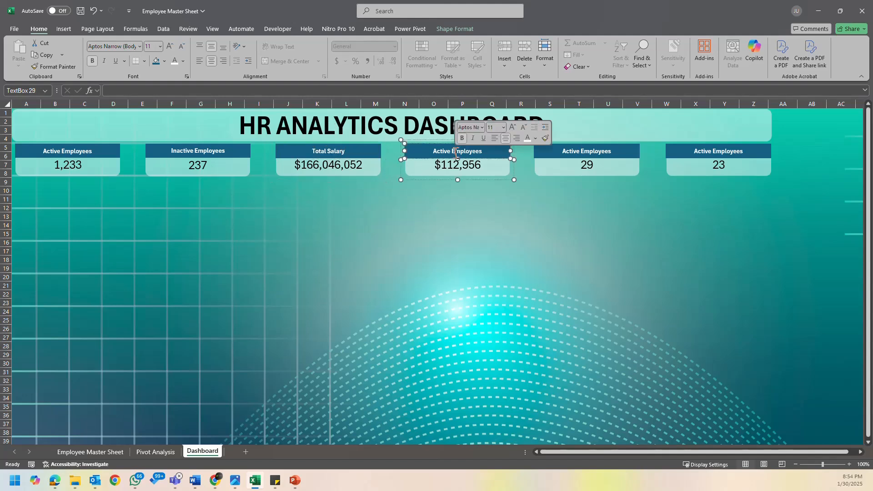
key(ctrl+a)
key(BackSpace)
text(Ave)
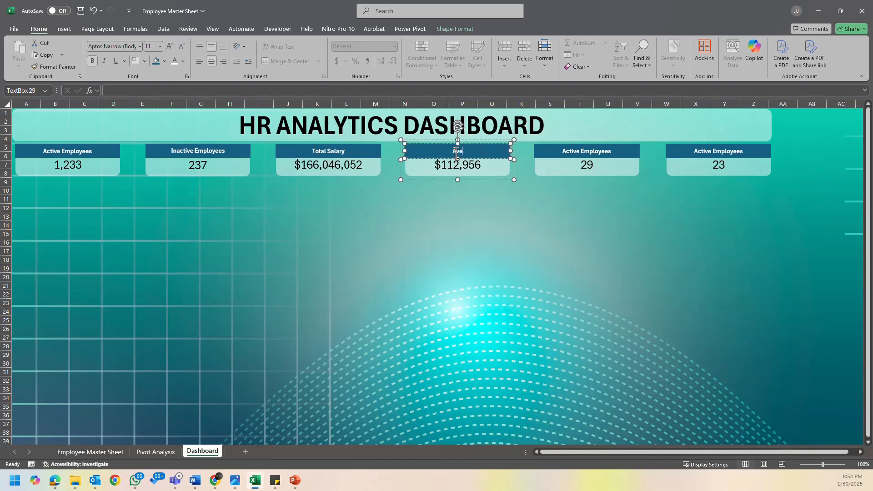
text(g. Salary)
- Replace the header text of the 29 card with "Avg. Age"
double_click(595, 152)
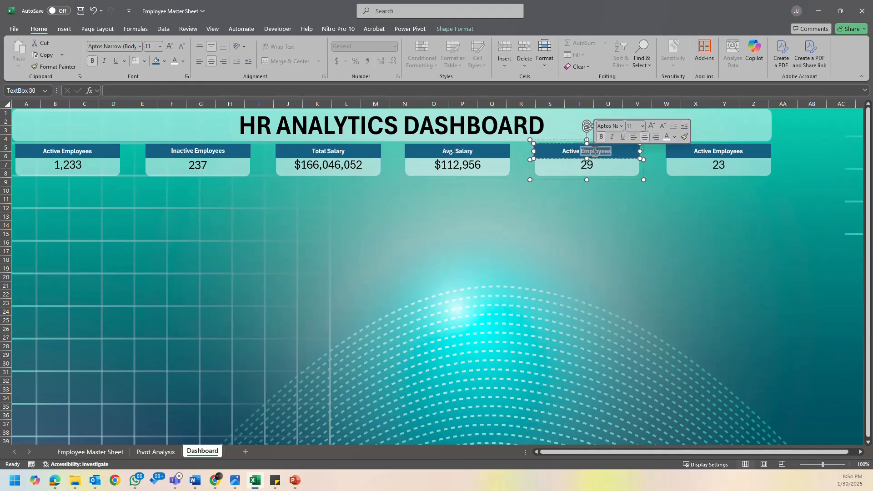
key(ctrl+a)
text(A)
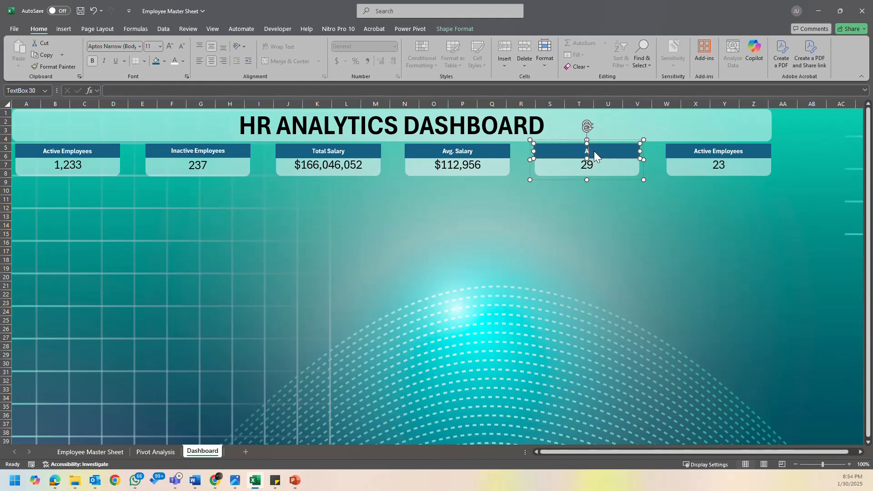
text(vg. Age)
- Replace the header text of the 23 card with "Avg. Distance from Home" and deselect the card
triple_click(728, 152)
text(A)
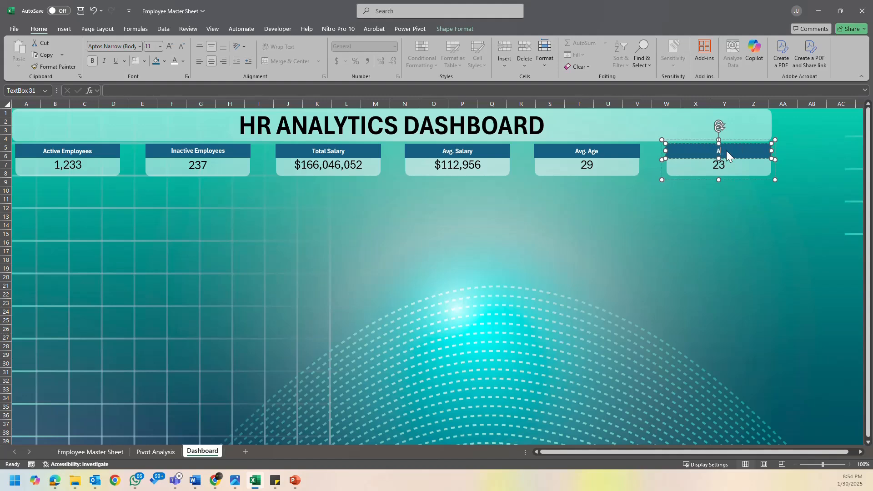
text(vg. Distance from Home)
click(725, 225)
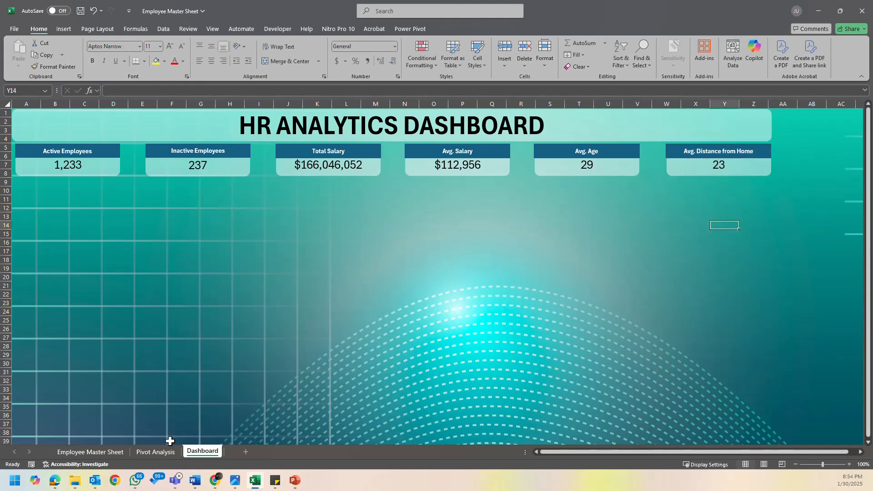
- Look over the pivot tables on the Pivot Analysis sheet and return to the Dashboard sheet
click(157, 452)
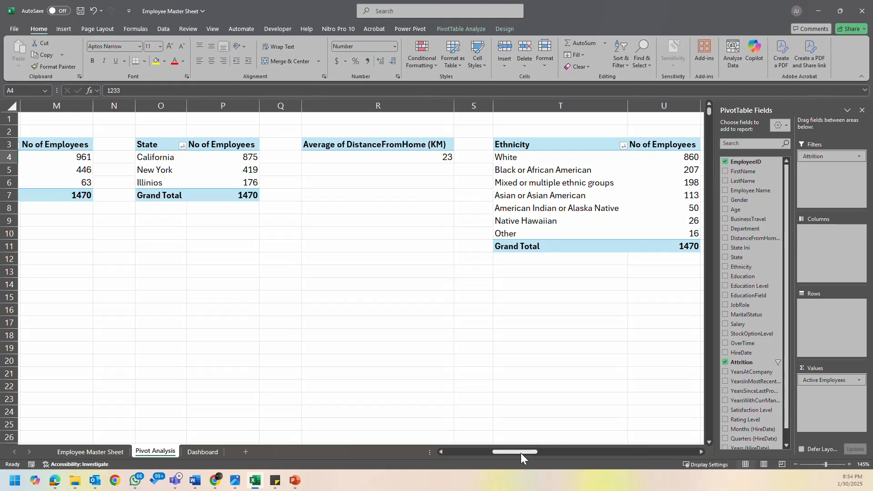
click(203, 451)
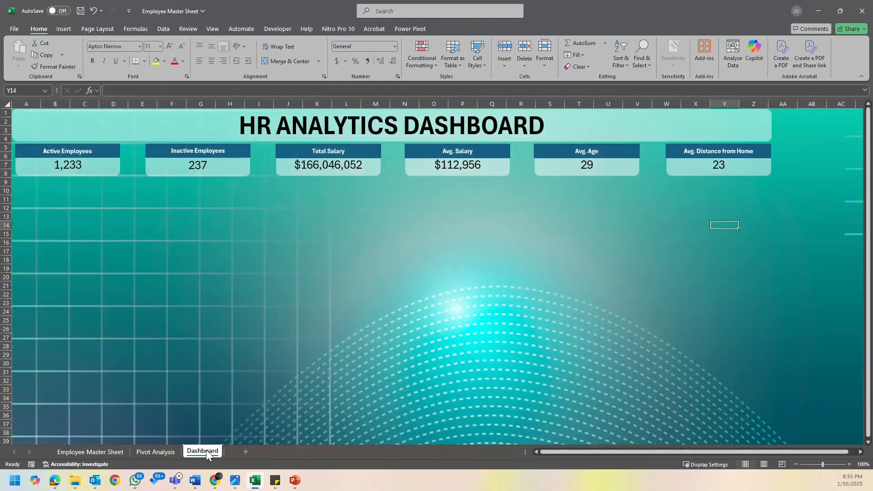
click(664, 327)
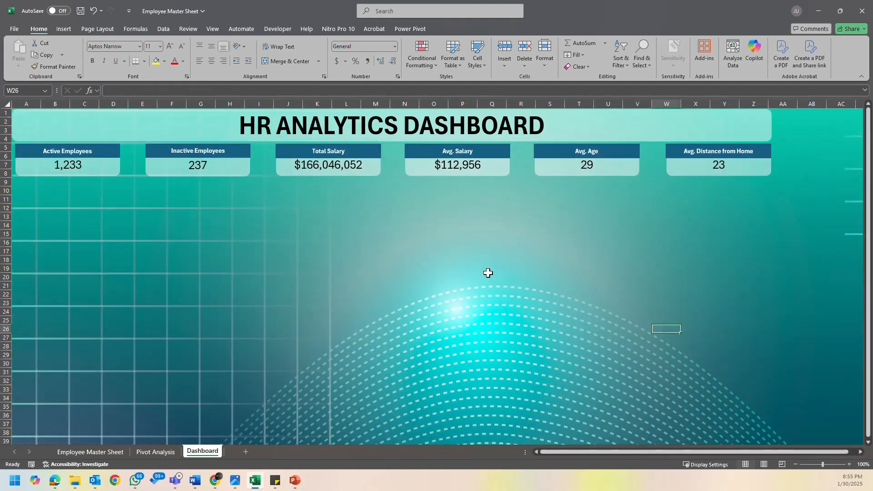
click(207, 258)
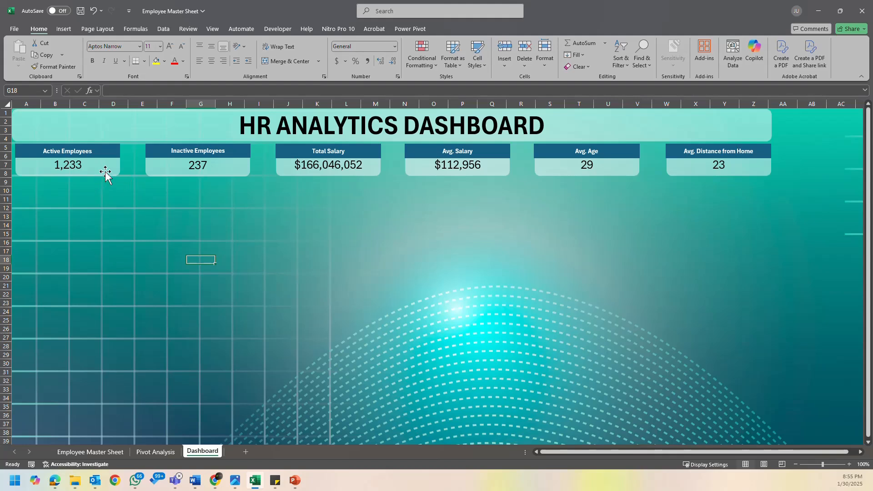
- Duplicate the HR ANALYTICS DASHBOARD banner below the KPI cards and clear the copy's text to make a blank panel
click(142, 131)
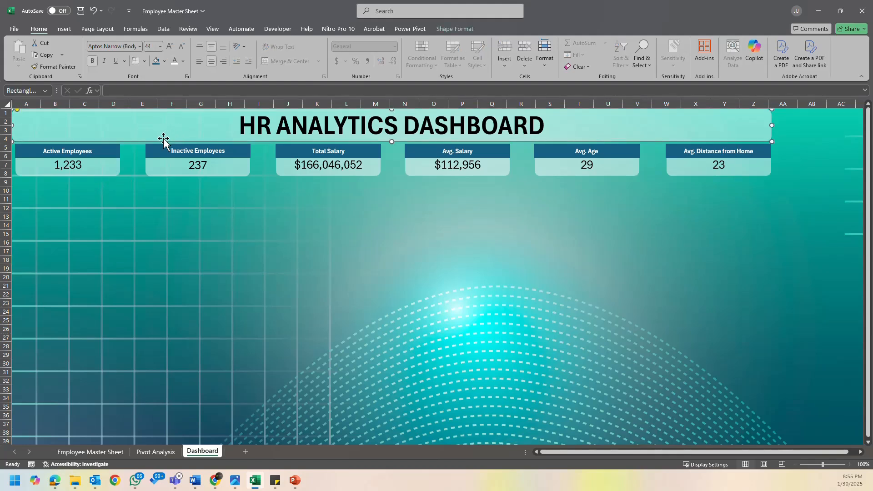
drag(164, 139, 135, 254)
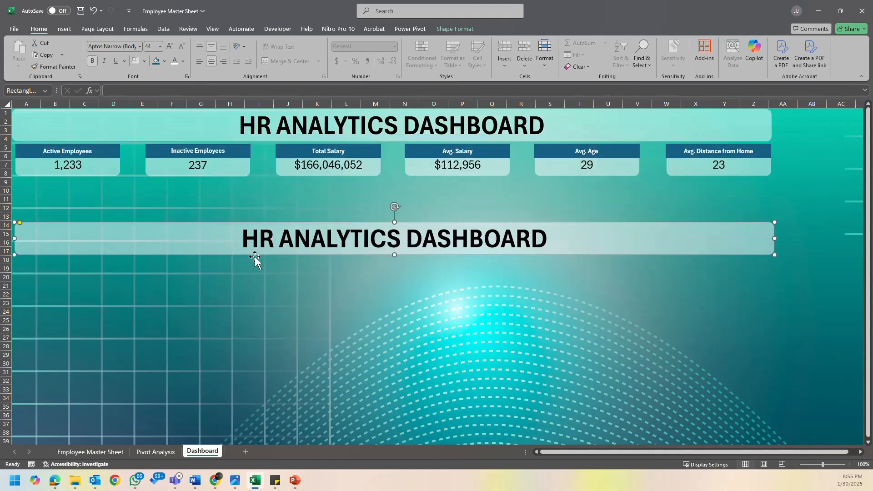
click(433, 245)
key(ctrl+a)
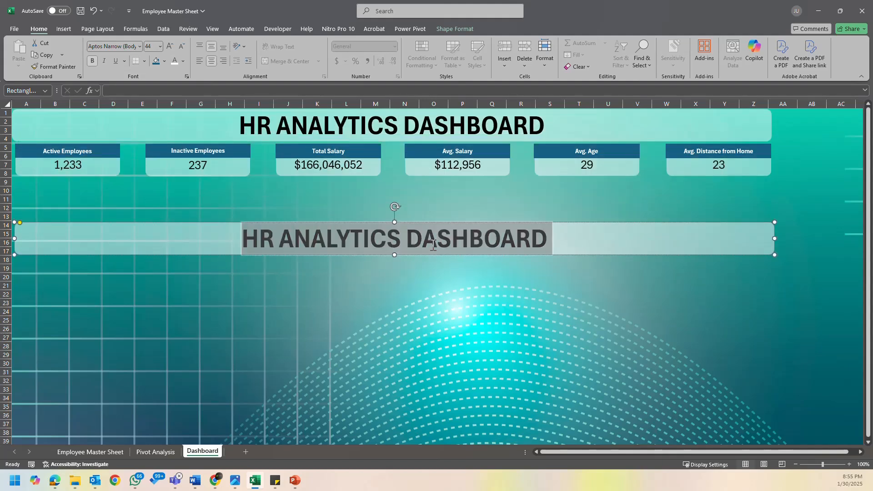
key(Delete)
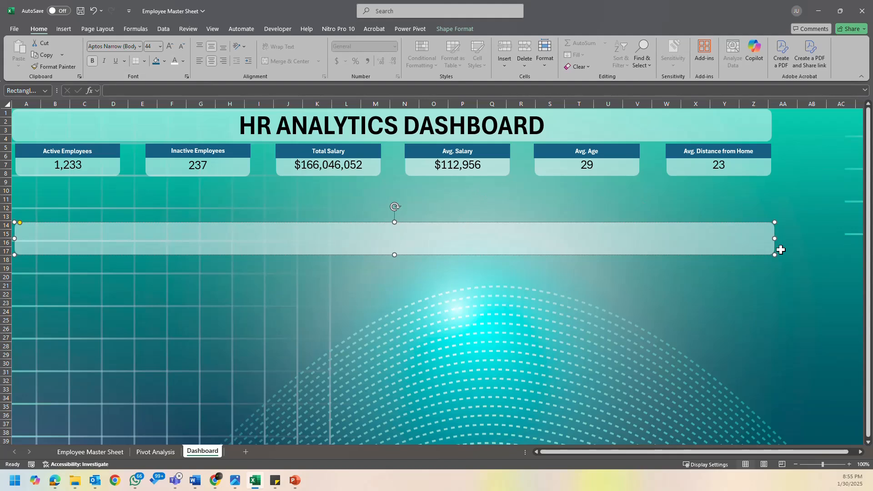
- Move the blank panel up to rows 10–13 and narrow it to end under the Inactive Employees card
click(399, 223)
drag(400, 222, 399, 198)
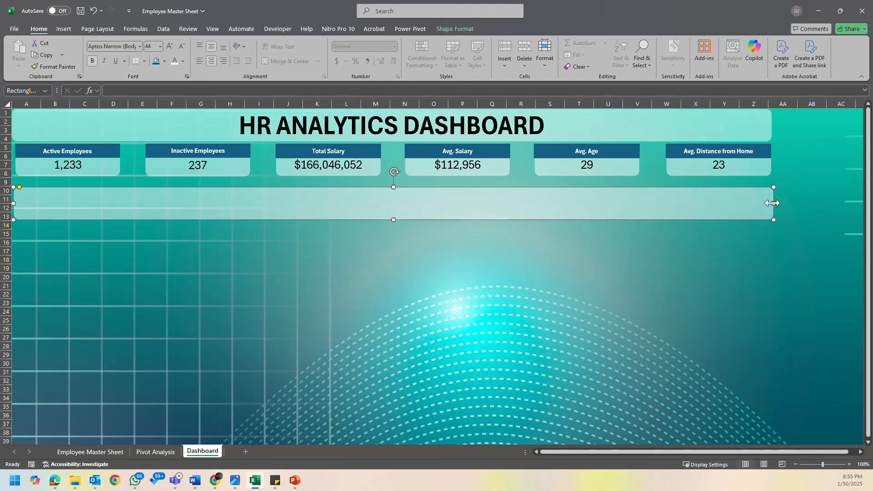
drag(773, 204, 251, 210)
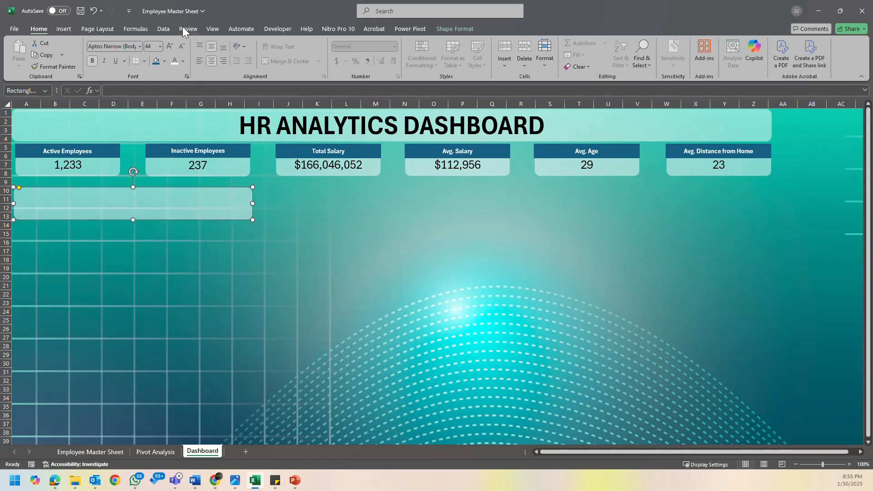
- Nudge the blank panel up and left to the sheet's edge, showing gridlines for the alignment and hiding them again
click(164, 29)
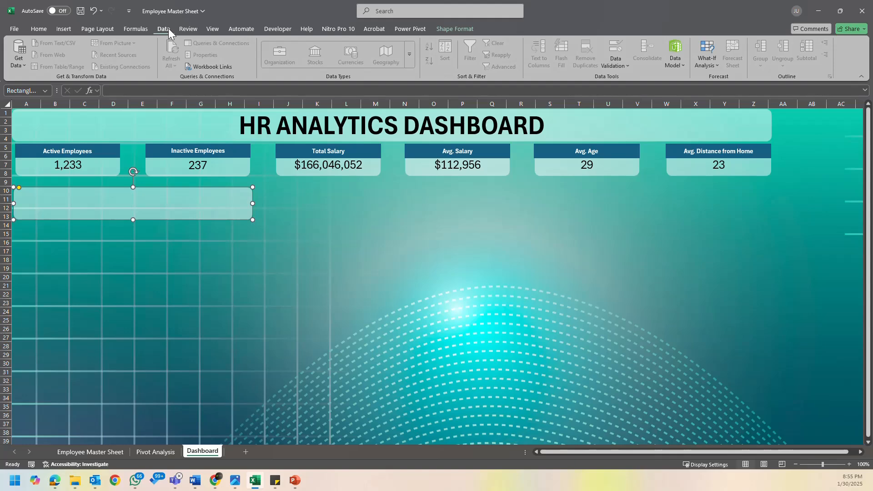
click(213, 29)
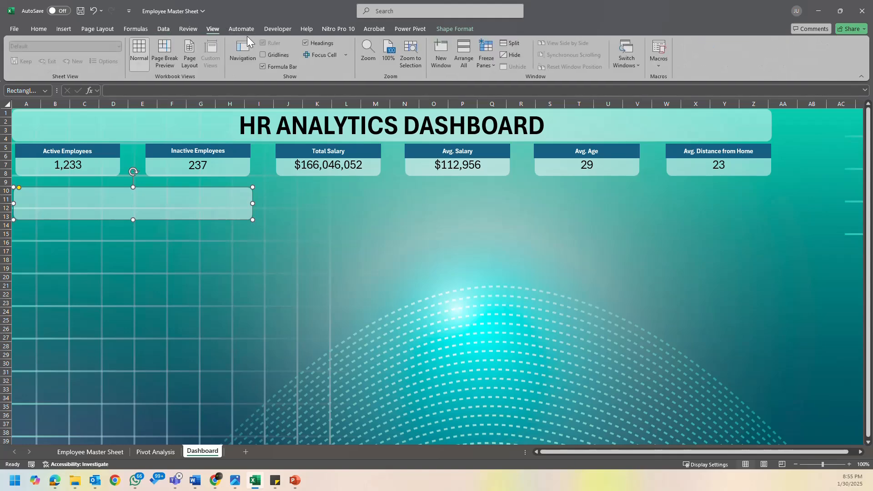
click(263, 55)
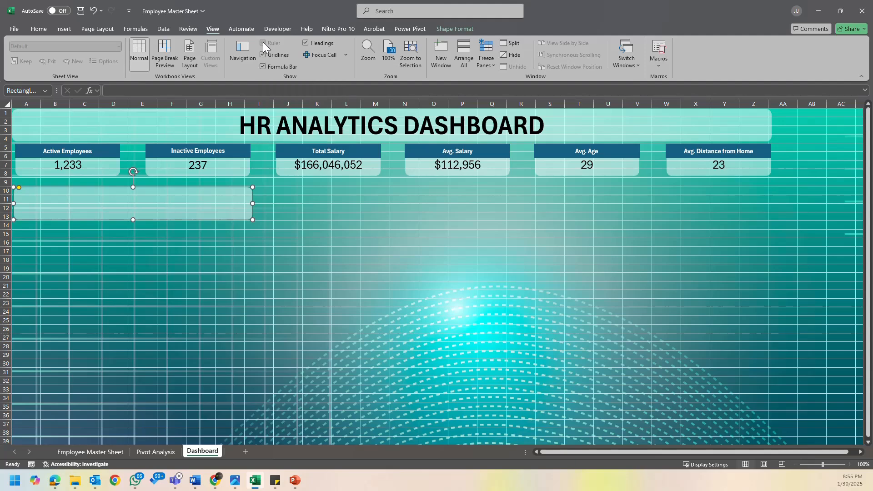
click(294, 241)
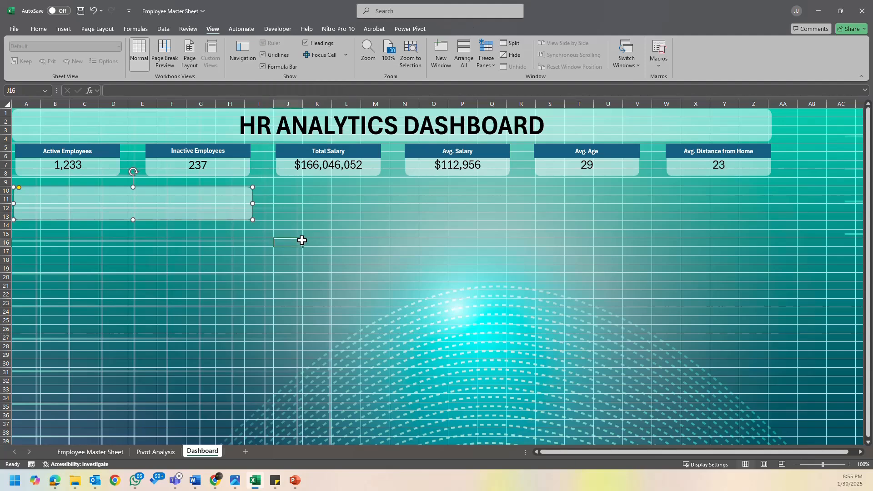
click(85, 202)
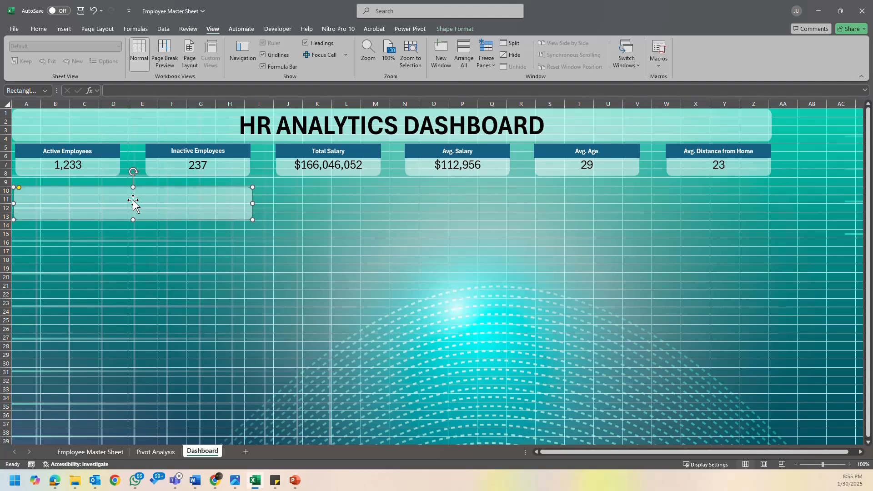
drag(133, 201, 132, 198)
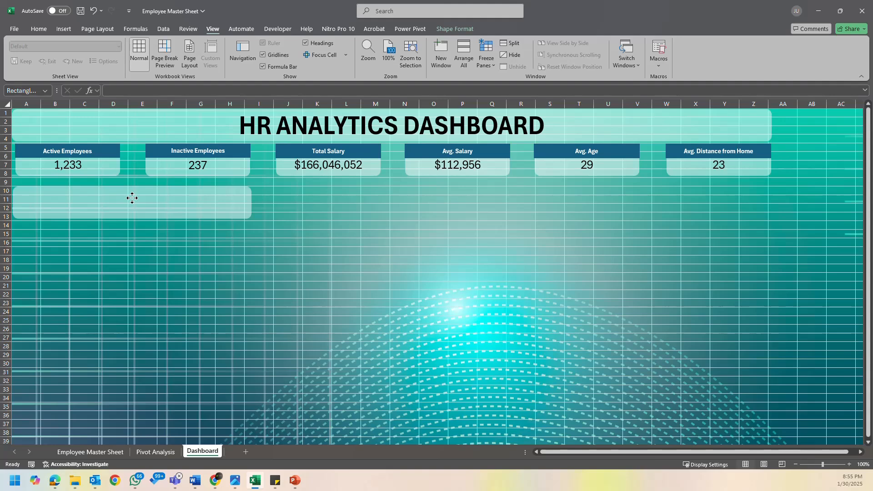
drag(132, 198, 133, 198)
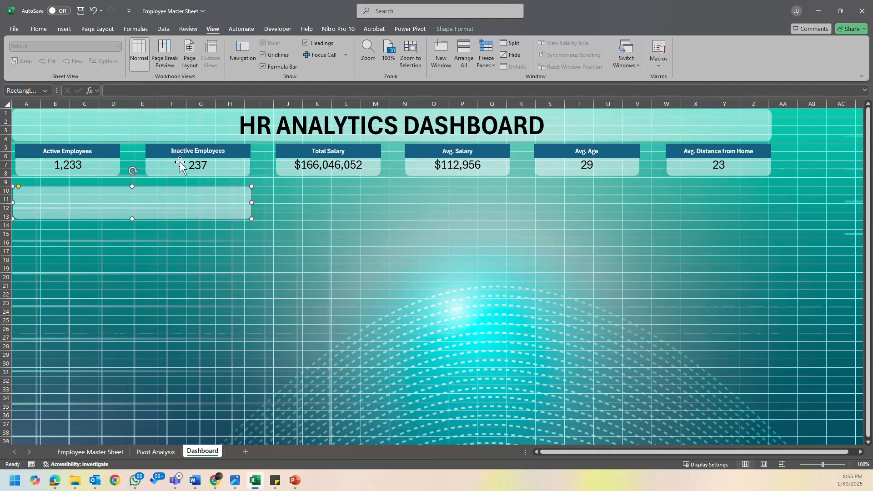
click(263, 54)
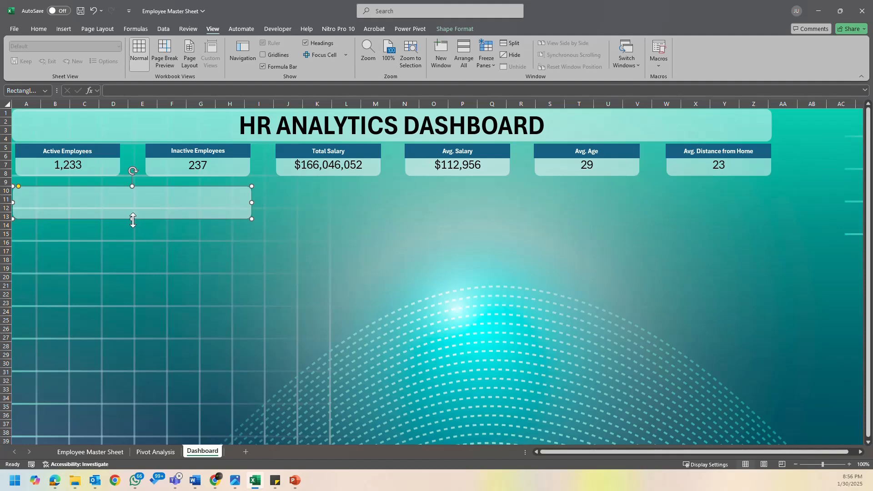
- Resize the panel to reach about row 24 and column H, consulting the layout sketch in PowerPoint
drag(134, 220, 150, 308)
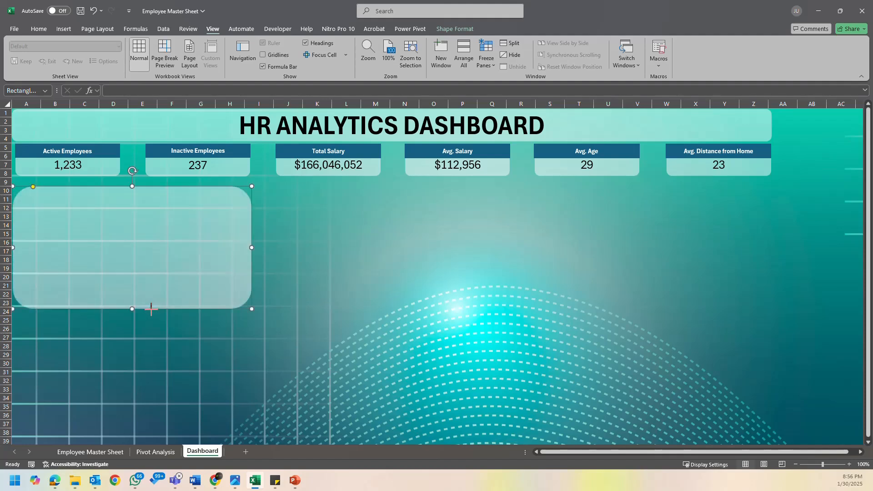
click(295, 481)
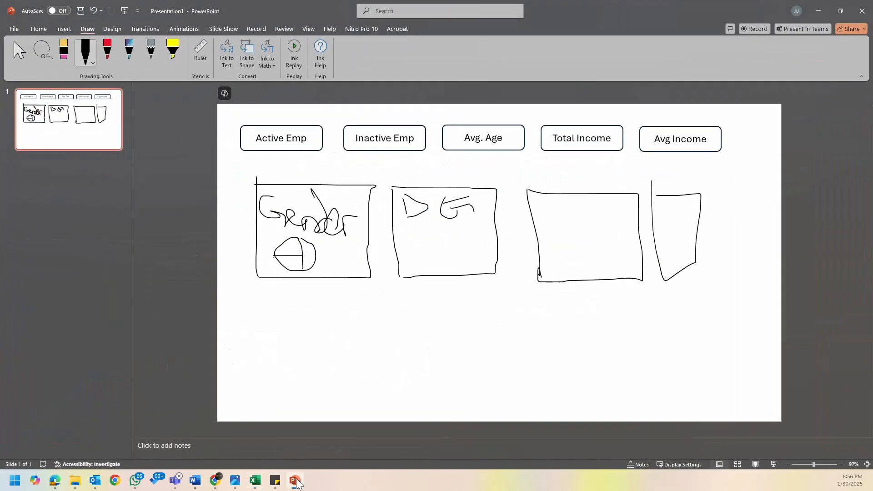
click(295, 481)
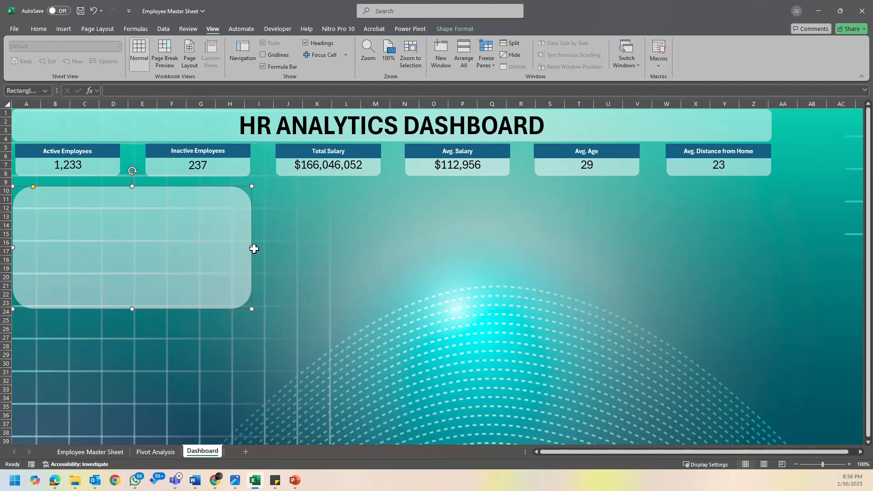
drag(253, 248, 232, 250)
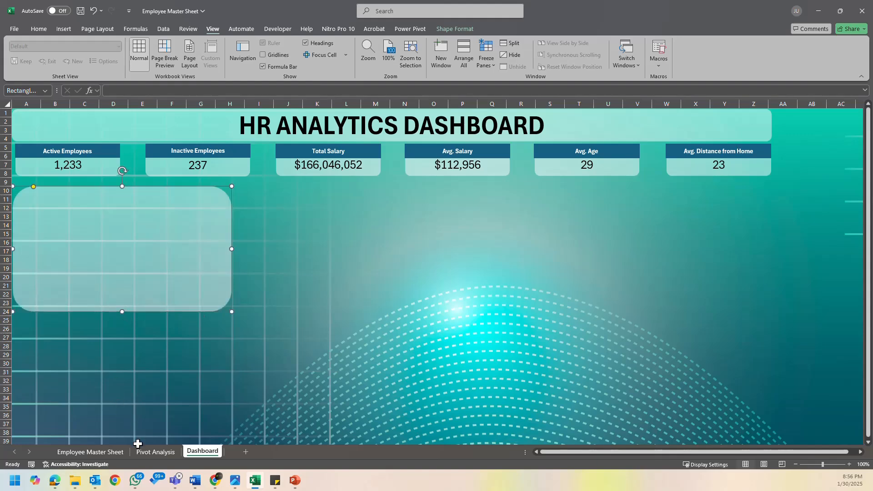
- Review the pivot tables on the Pivot Analysis sheet to choose the data for the first chart
click(152, 451)
click(281, 286)
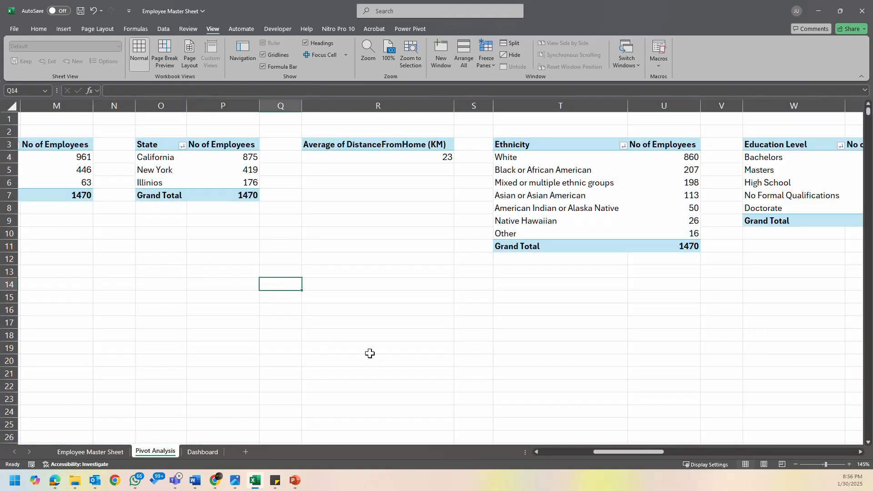
drag(629, 452, 522, 452)
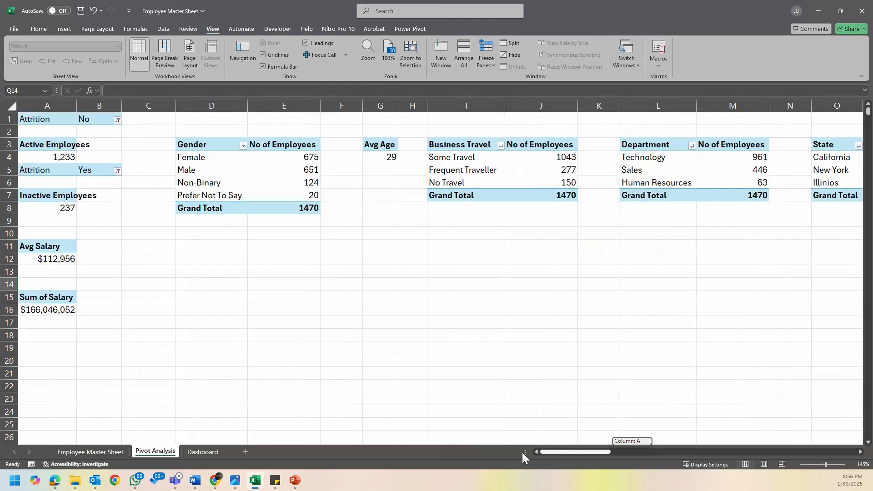
drag(578, 452, 605, 450)
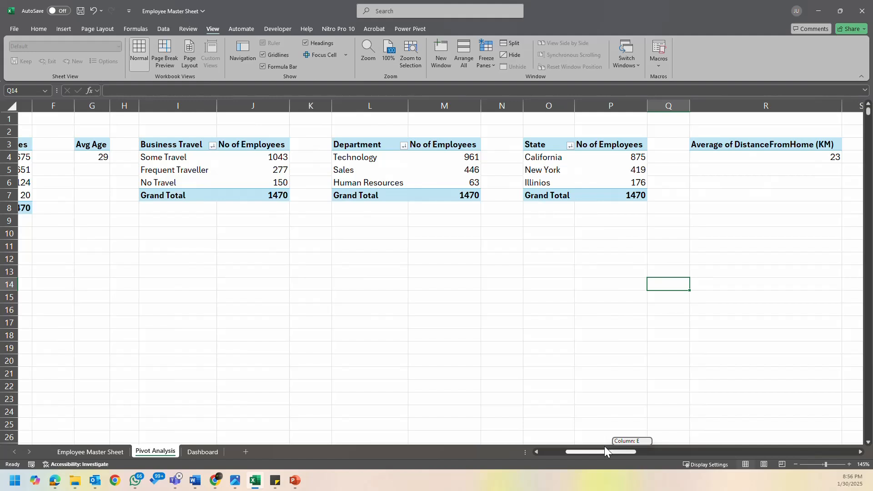
drag(604, 446, 567, 447)
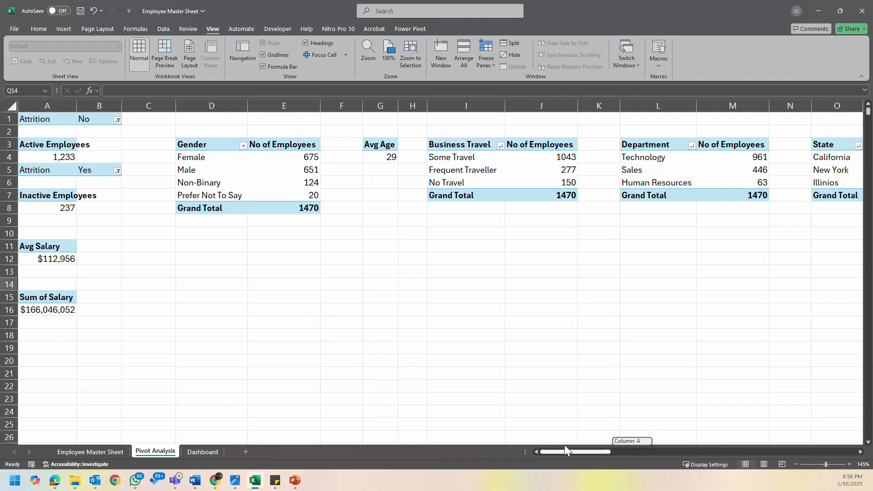
drag(564, 445, 564, 444)
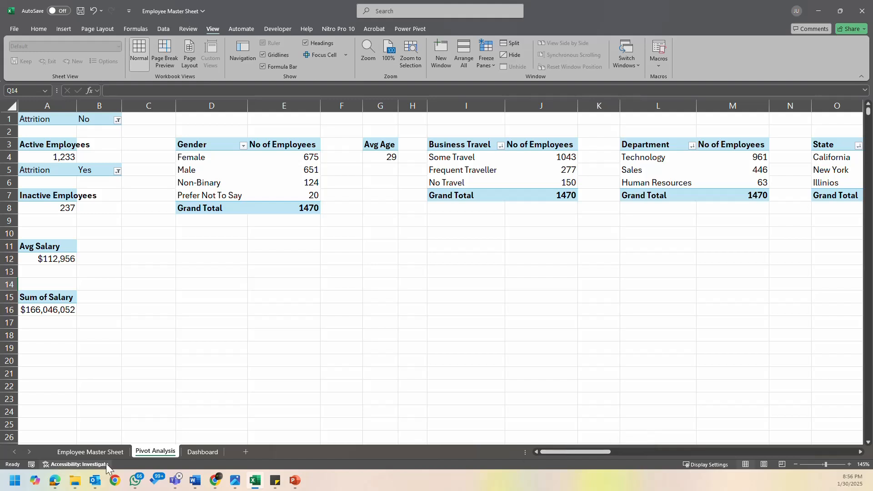
- Insert a pie PivotChart from the Gender pivot table
click(219, 183)
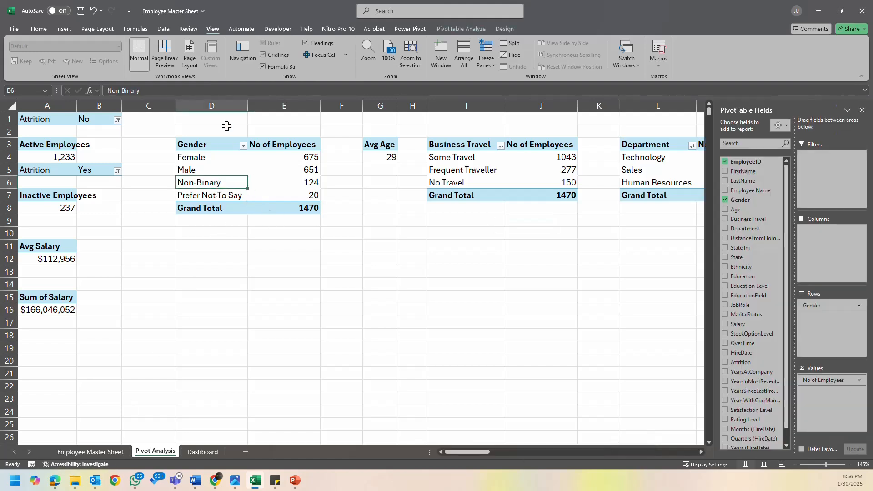
click(219, 157)
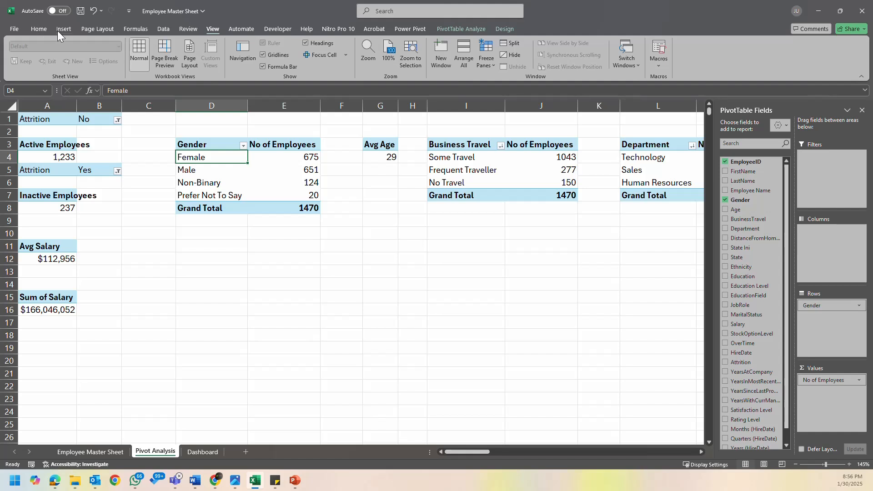
click(482, 28)
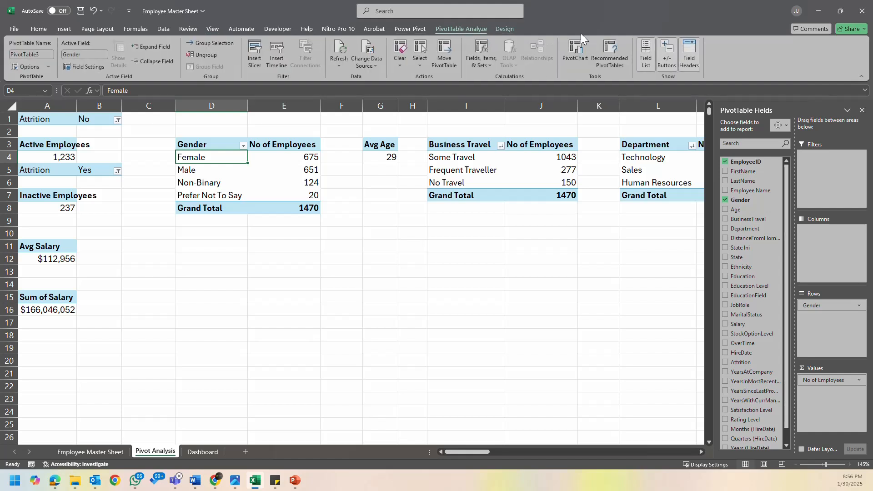
click(577, 57)
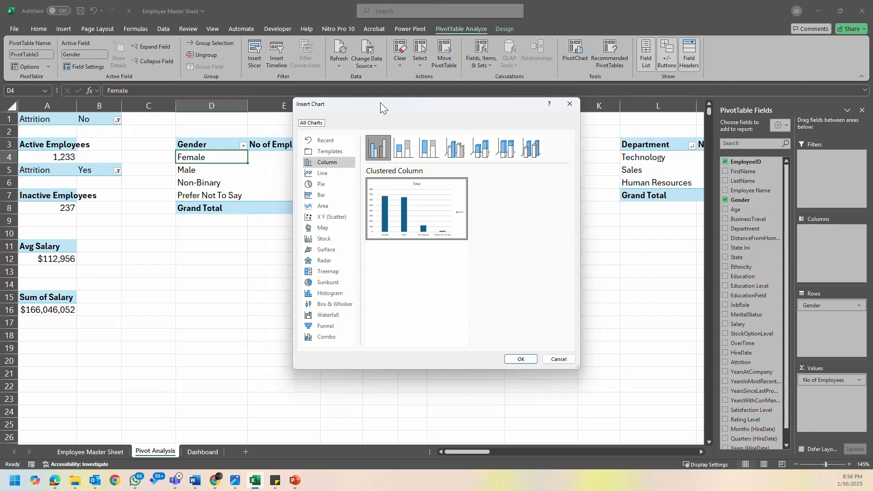
drag(419, 105, 467, 138)
click(369, 218)
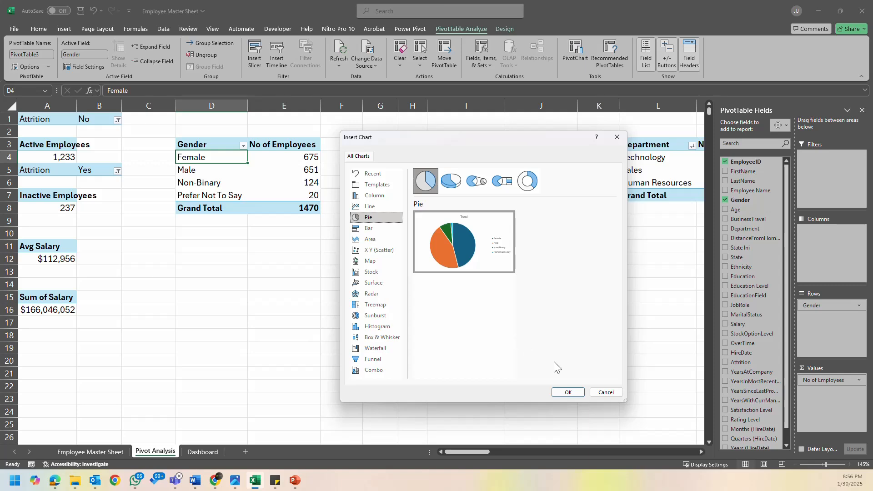
click(568, 392)
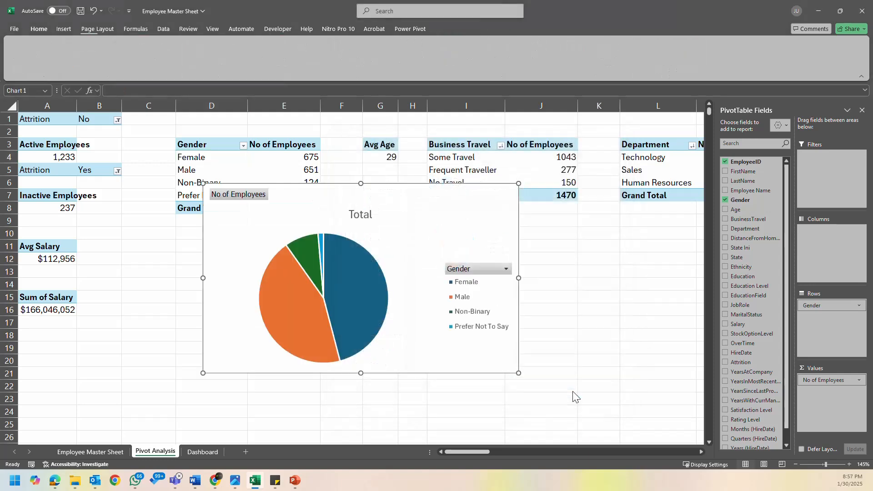
- Hide all field buttons on the Gender pie chart and delete its title
right_click(473, 274)
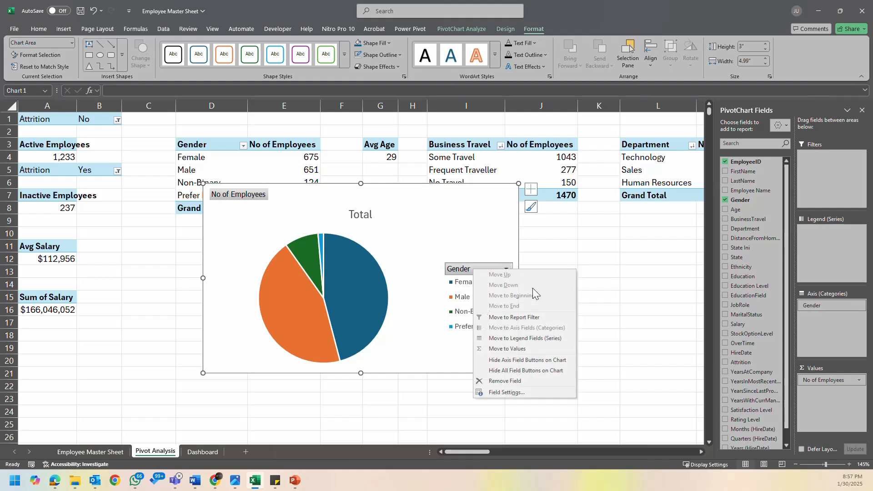
click(531, 371)
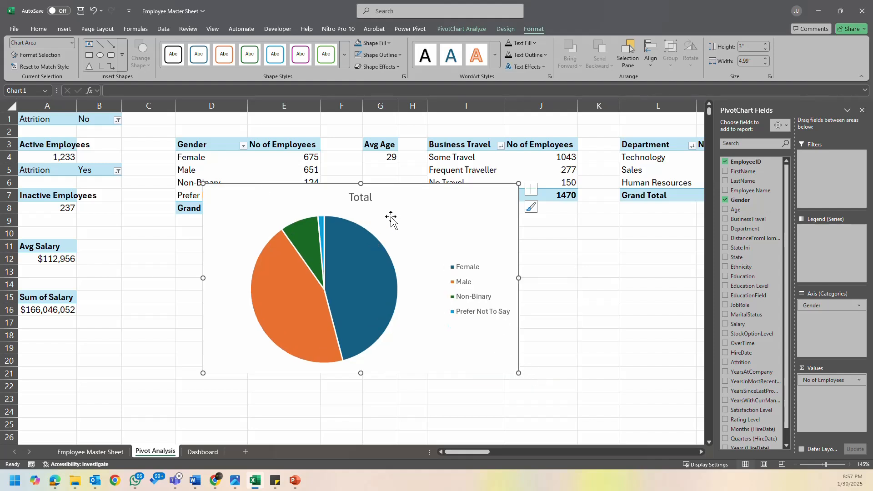
click(361, 197)
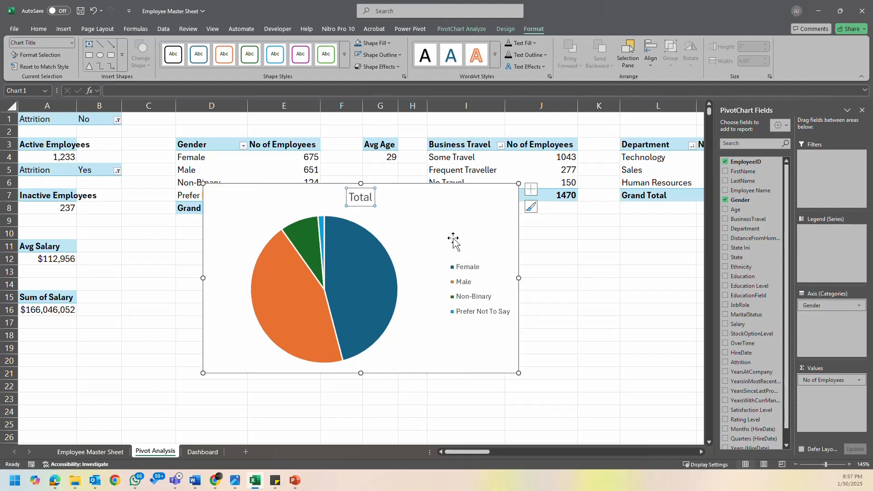
key(Delete)
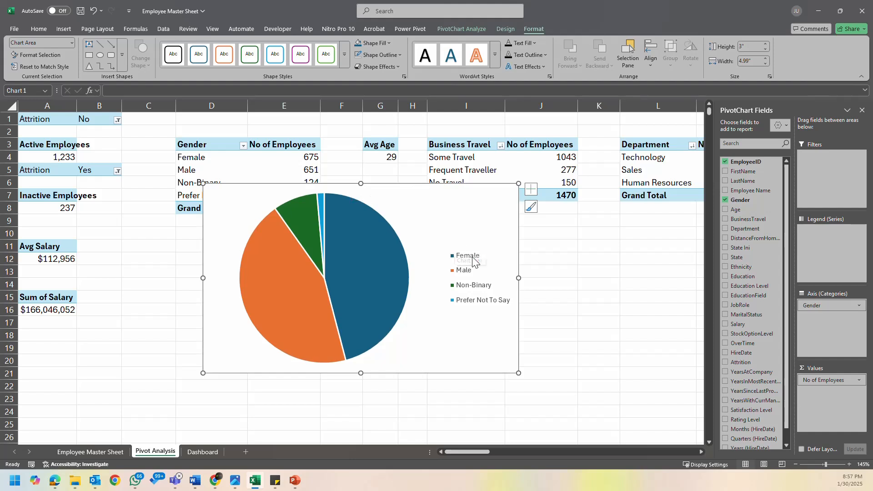
- Move the Gender pie chart clear of the Gender pivot rows and open the formatting options for its legend
drag(483, 341, 510, 364)
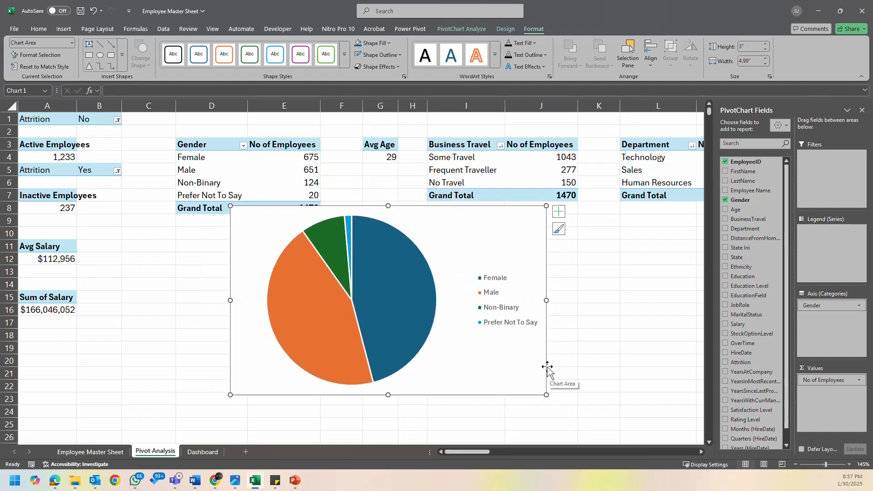
click(559, 211)
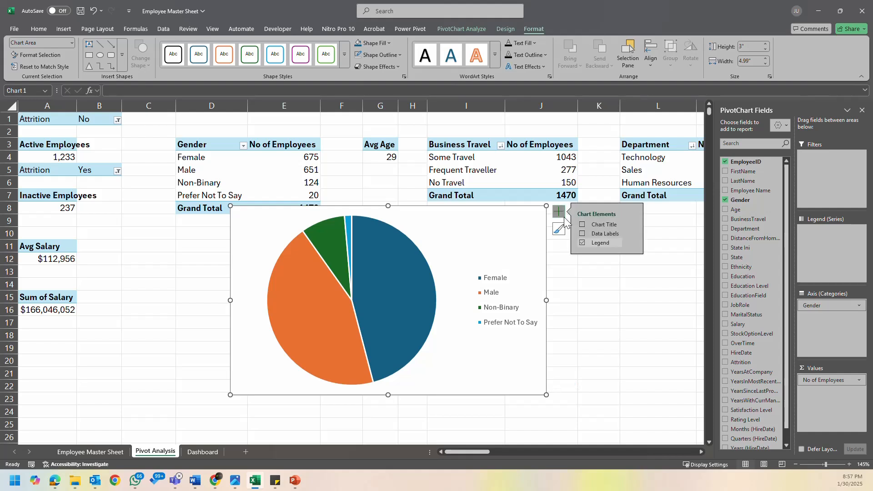
click(630, 243)
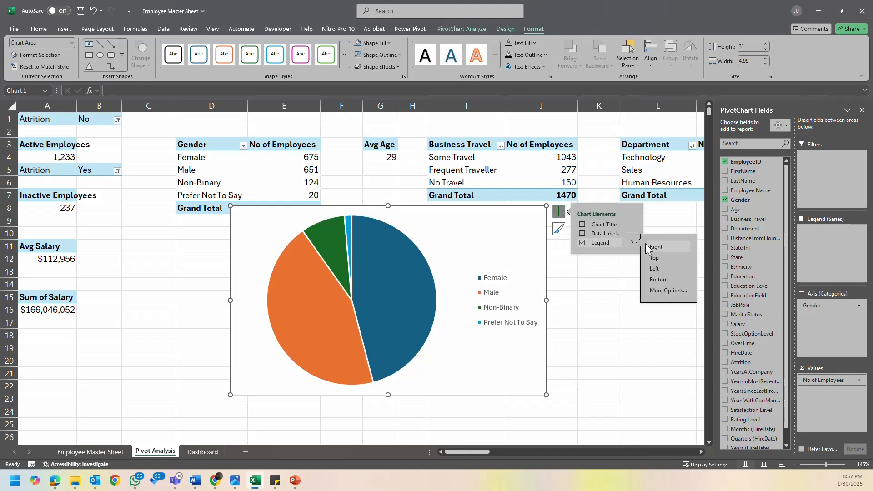
click(672, 292)
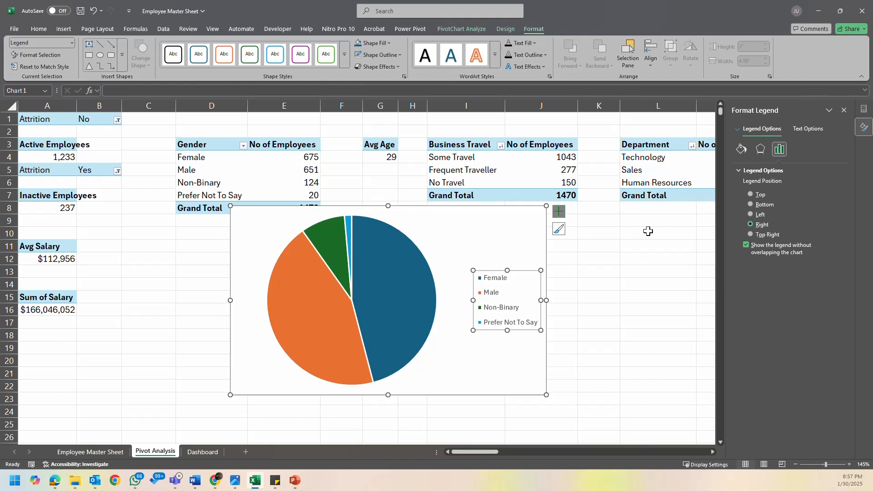
- Delete the legend from the Gender pie chart
click(414, 298)
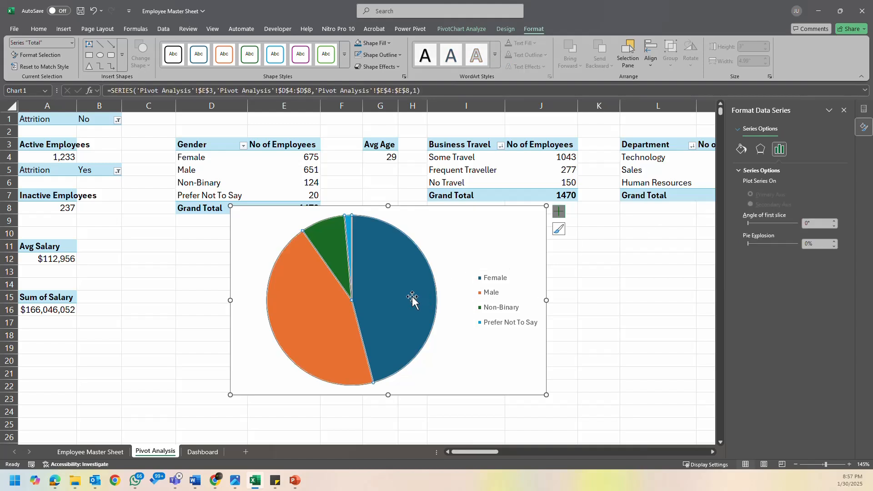
click(480, 303)
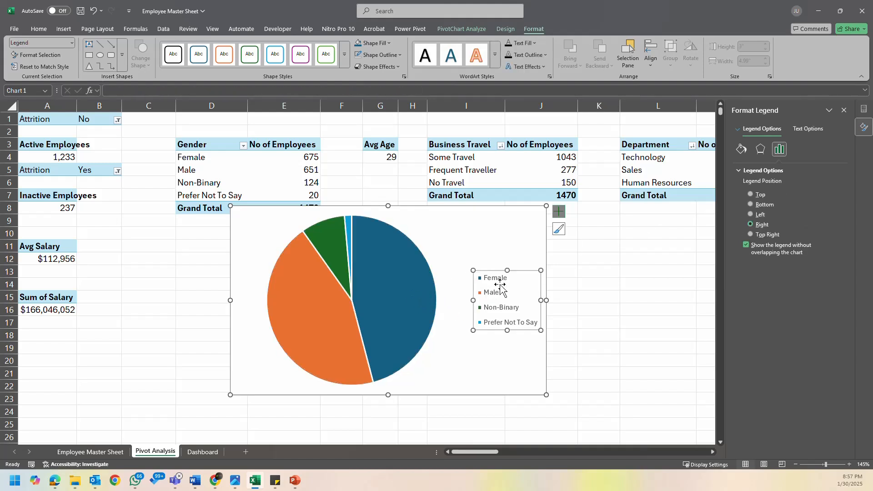
key(Delete)
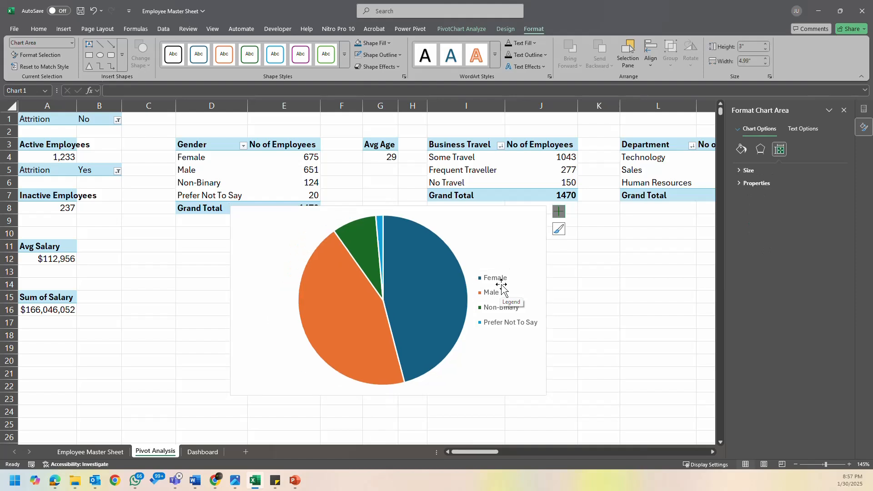
- Add data labels to the Gender pie chart showing value and percentage without category names, positioned at Outside End
click(460, 292)
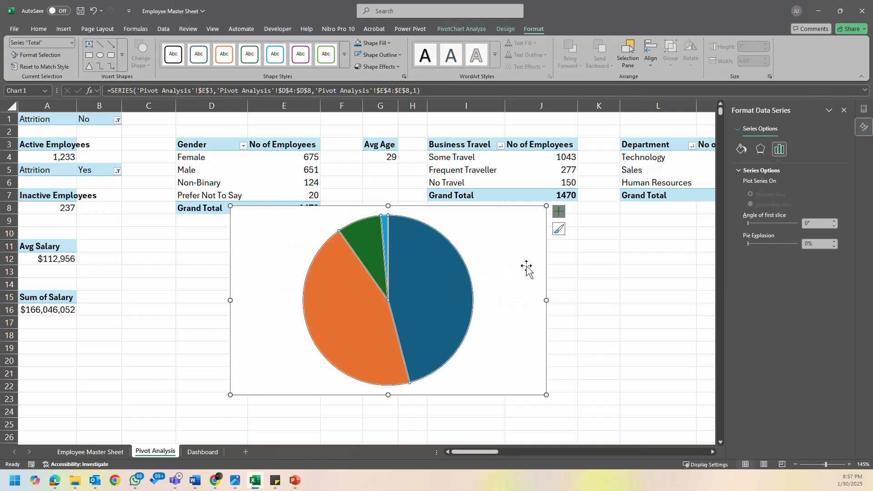
click(561, 213)
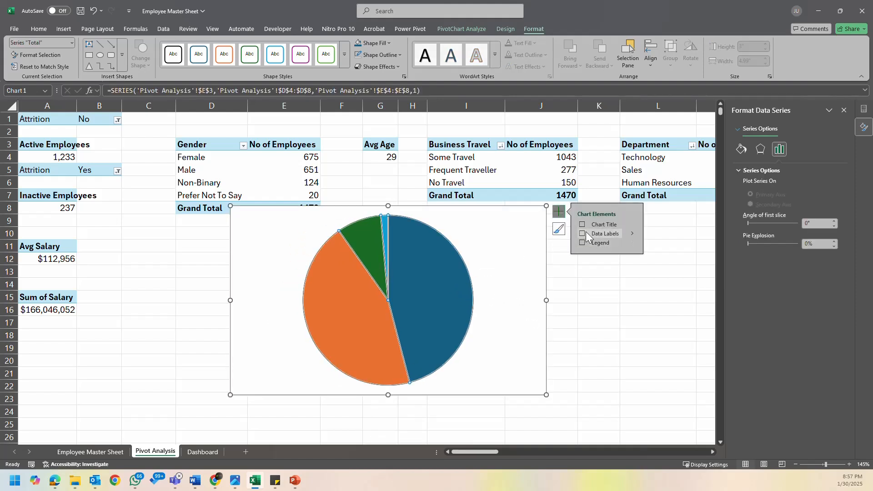
click(583, 234)
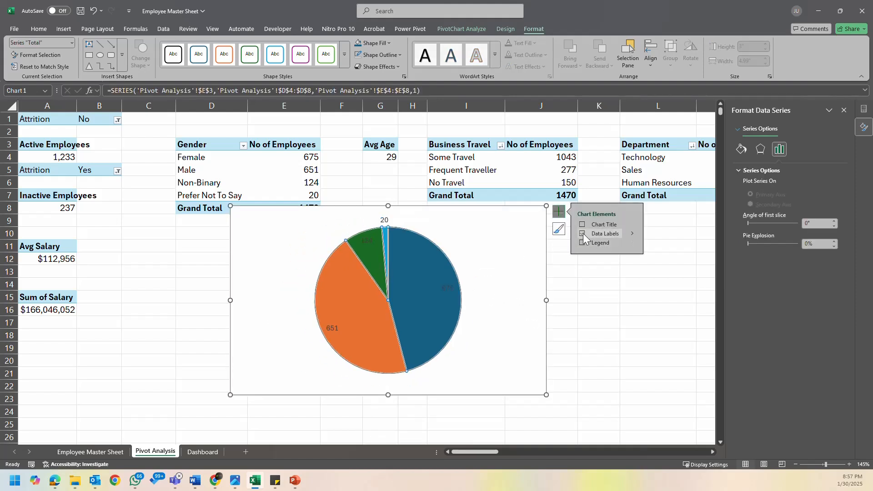
click(633, 234)
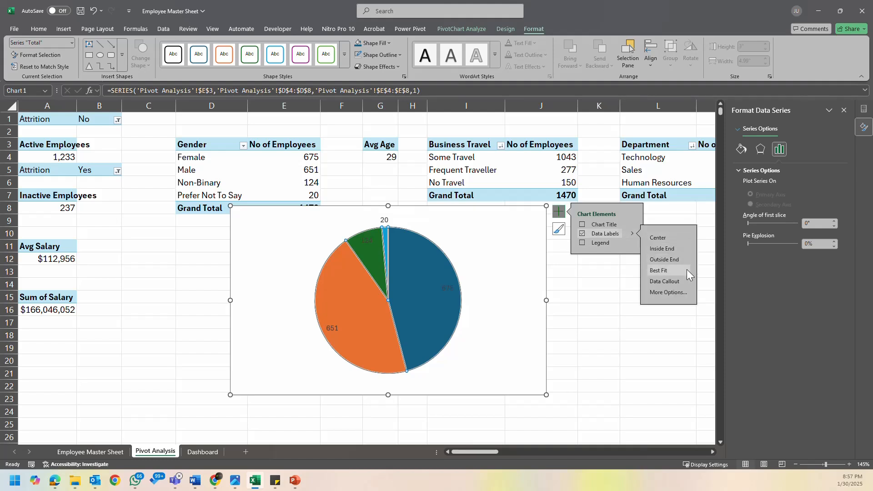
click(665, 292)
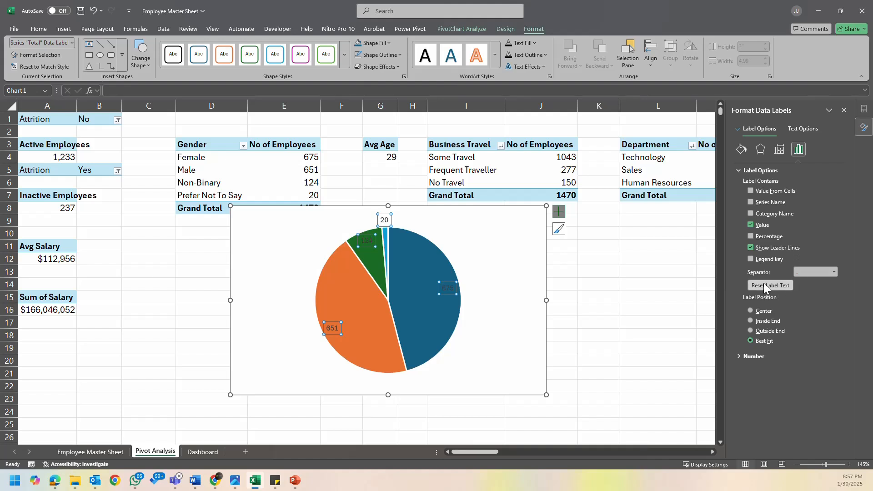
click(751, 214)
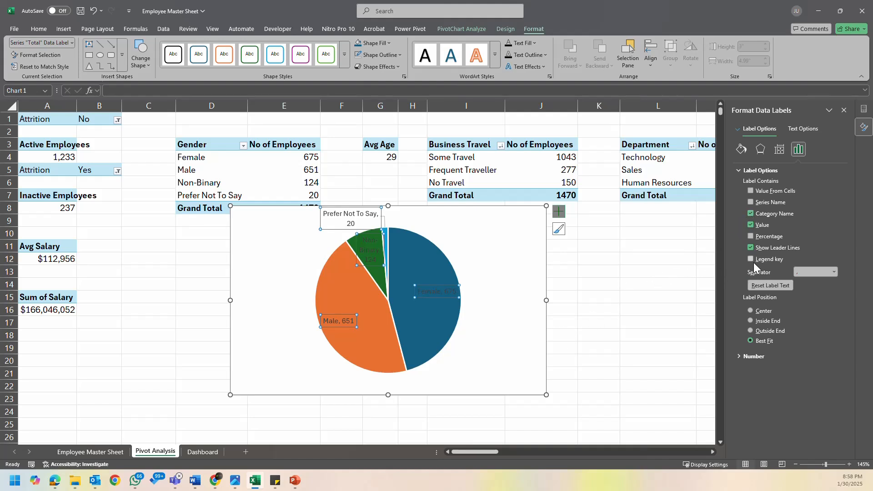
click(750, 330)
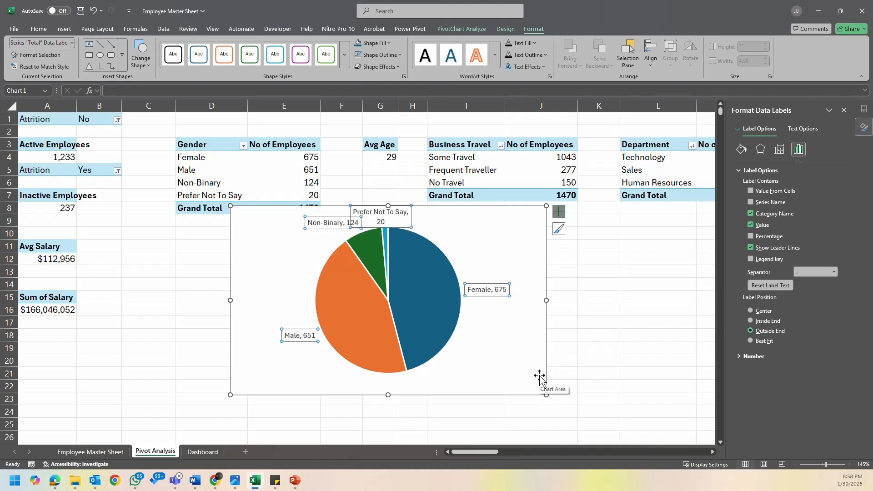
click(750, 236)
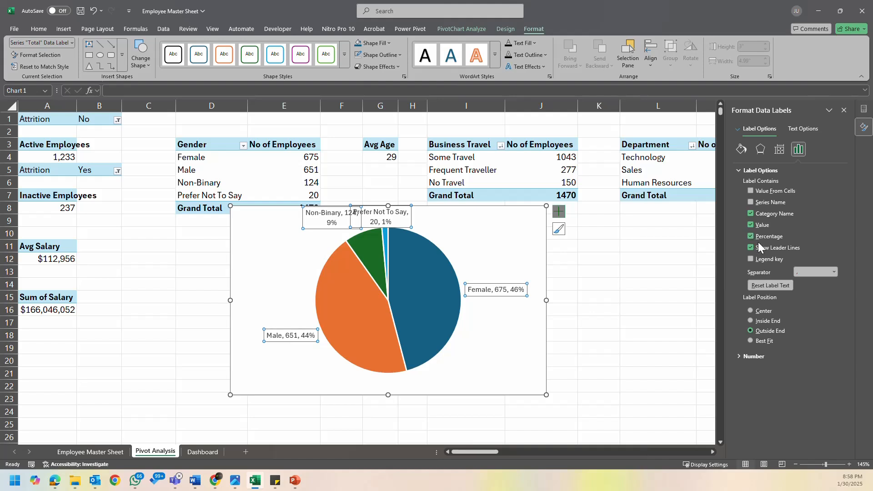
click(750, 213)
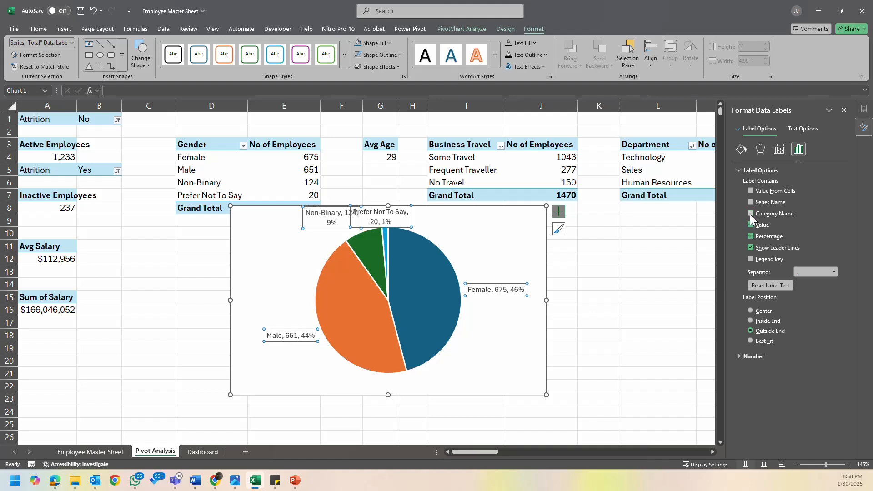
- Show a legend at the top of the Gender pie chart
click(562, 213)
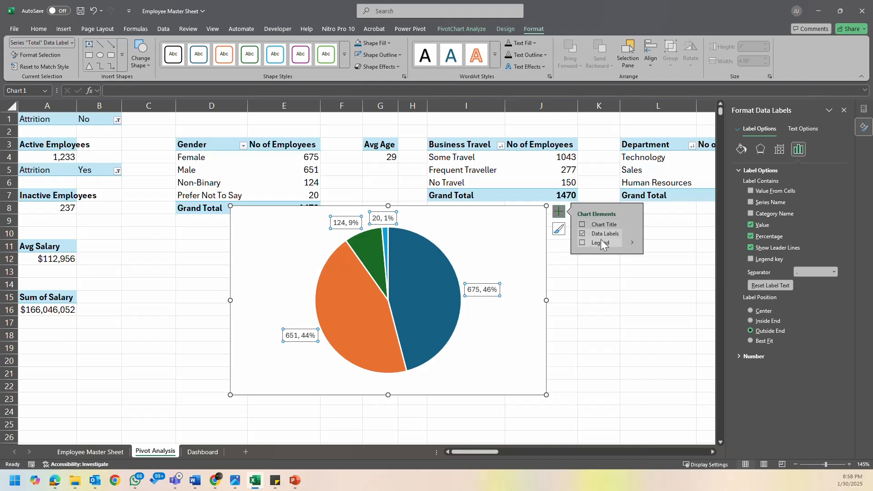
click(583, 242)
click(631, 245)
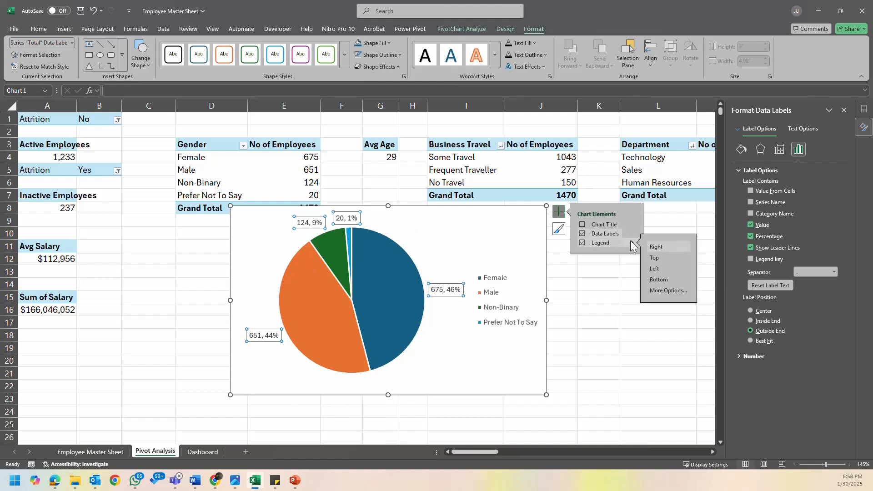
click(657, 258)
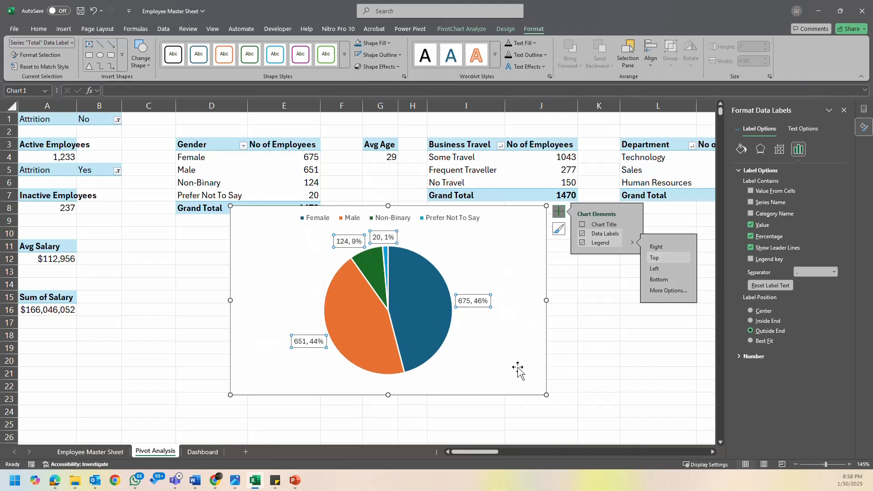
click(624, 327)
- Cut the Gender pie chart from the Pivot Analysis sheet and paste it onto the Dashboard sheet
click(501, 363)
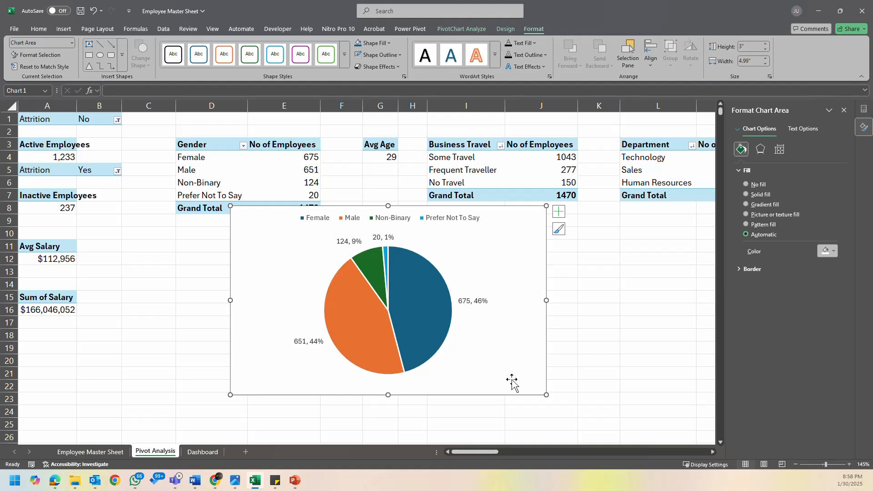
key(ctrl+x)
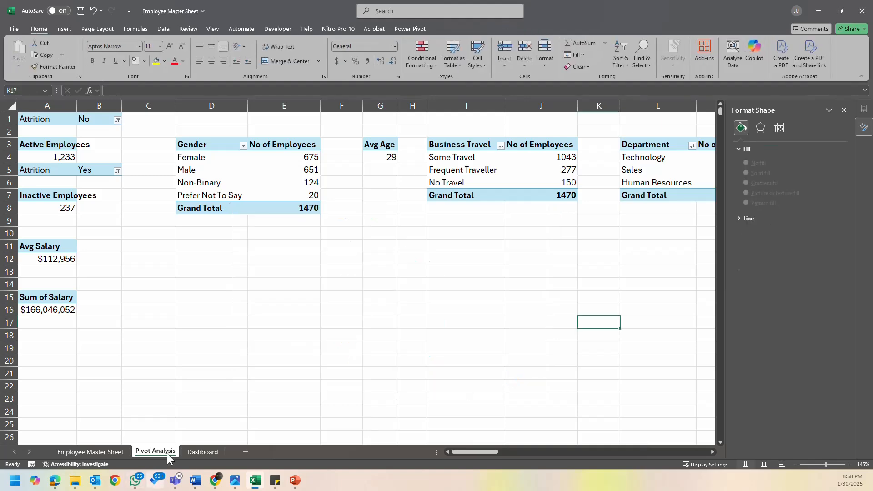
click(203, 452)
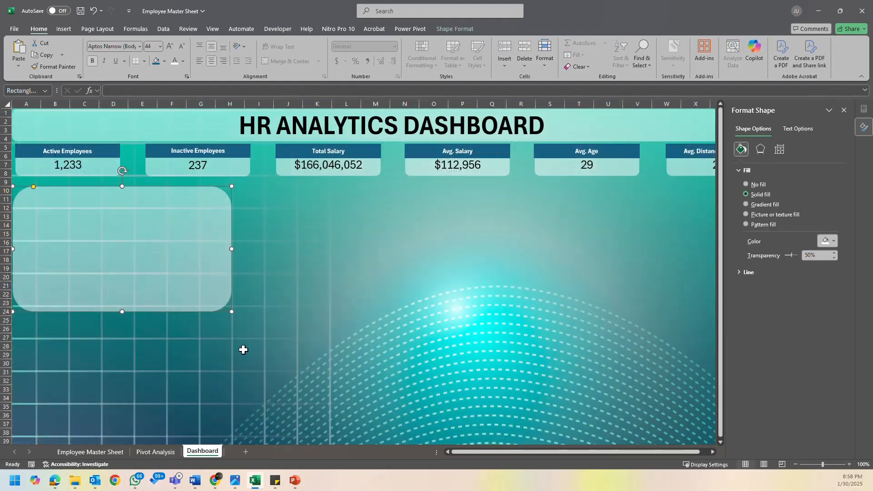
key(ctrl+v)
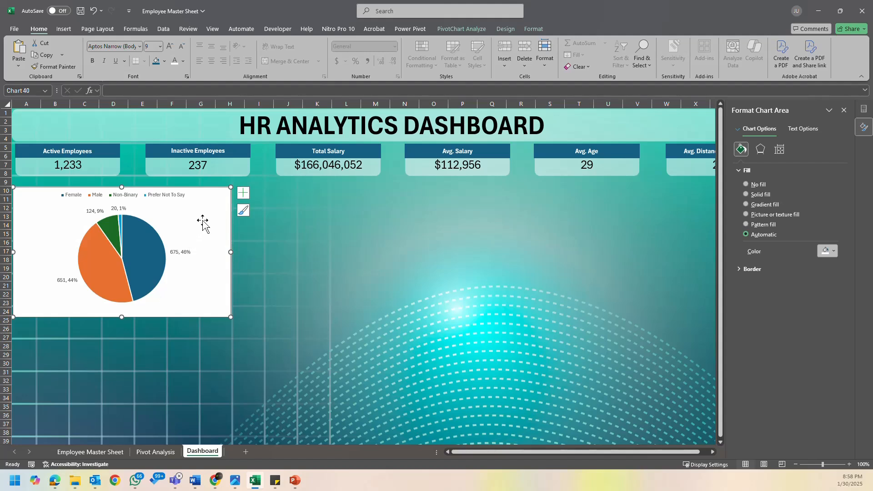
click(283, 280)
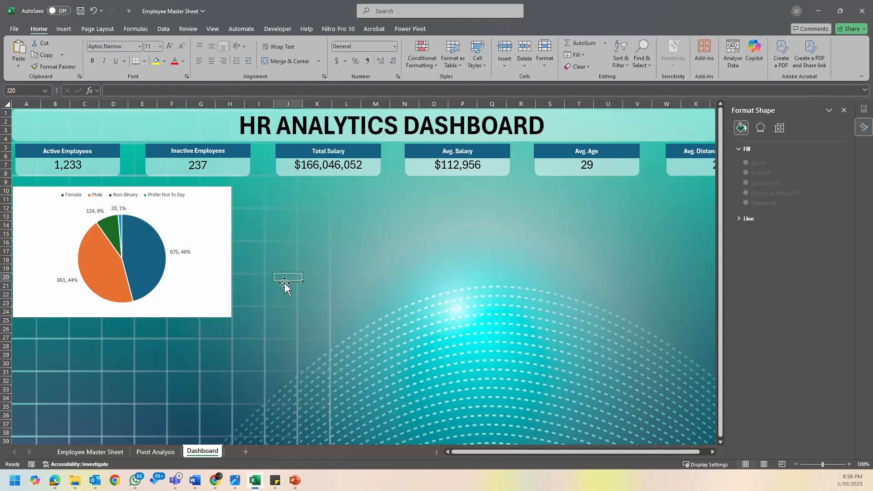
- Move the pasted Gender pie chart off the background panel into the empty area beside it
click(220, 287)
drag(226, 296, 247, 293)
drag(478, 302, 510, 298)
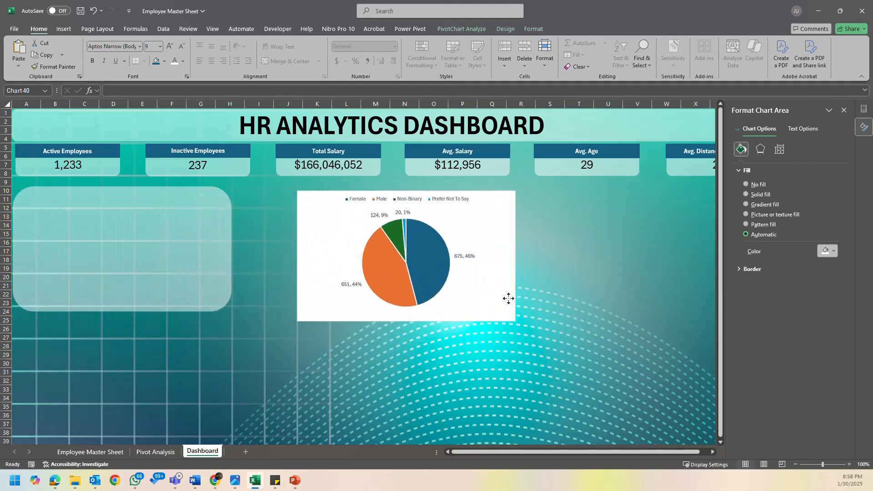
- Enlarge the rounded background panel to reach about column H and row 25, and reduce its corner rounding
click(179, 298)
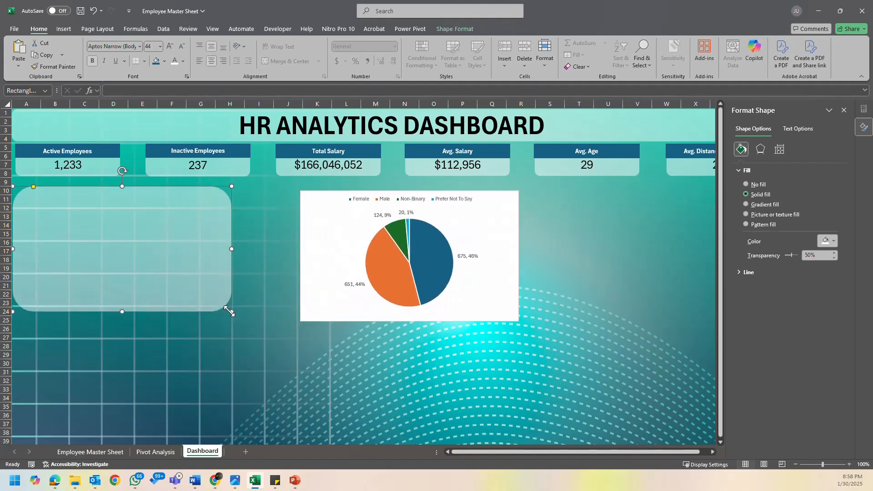
drag(229, 312, 253, 326)
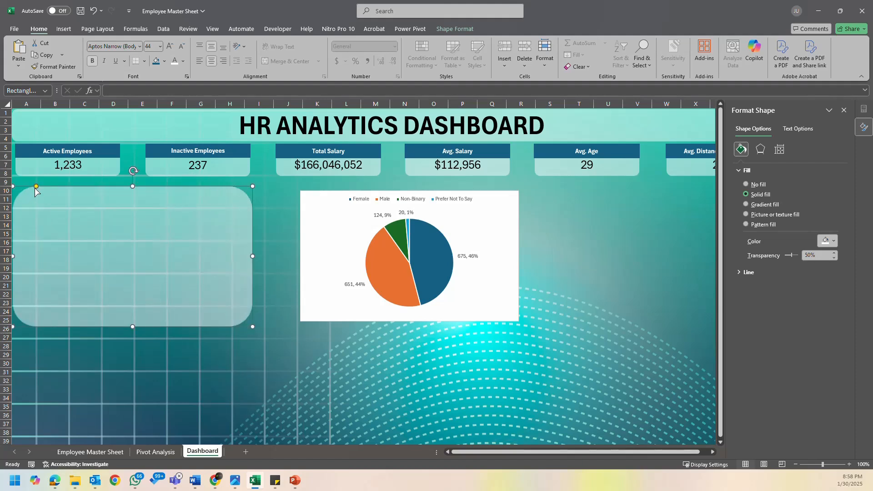
drag(35, 187, 26, 186)
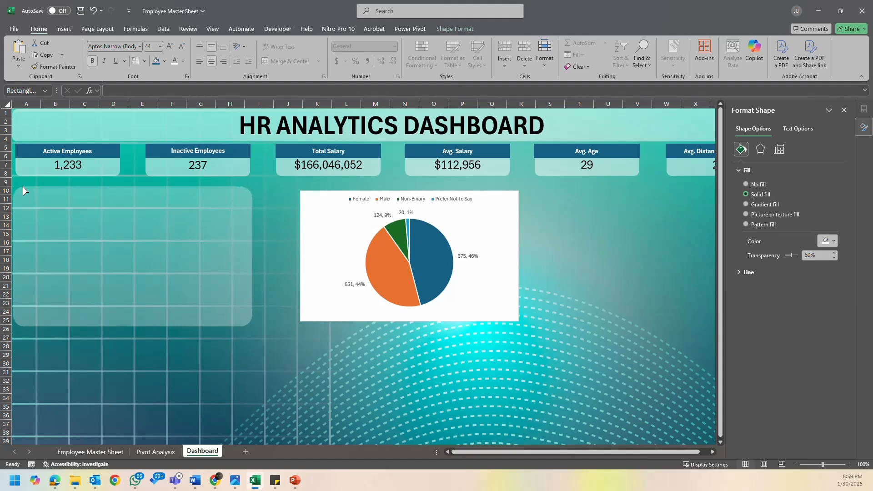
drag(20, 186, 20, 186)
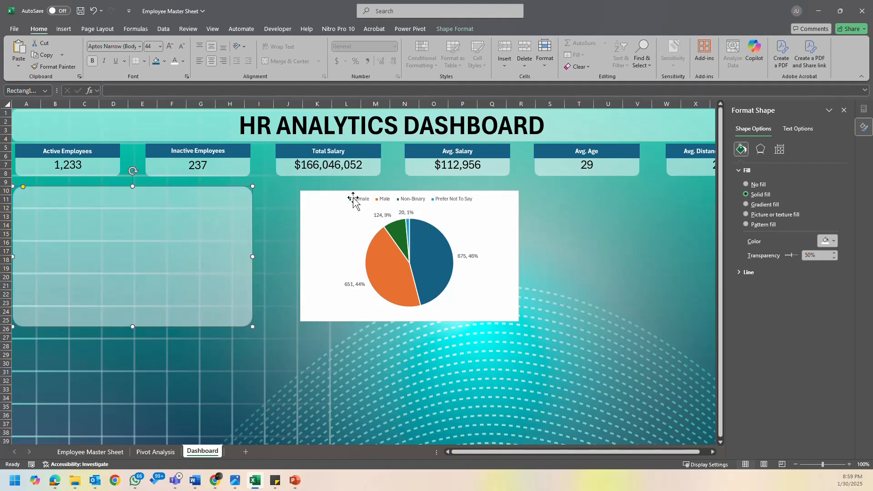
- Move the Gender pie chart further away, close the PivotChart Fields pane, and duplicate the background panel beside the first under the middle KPI cards
drag(350, 199, 570, 296)
click(844, 110)
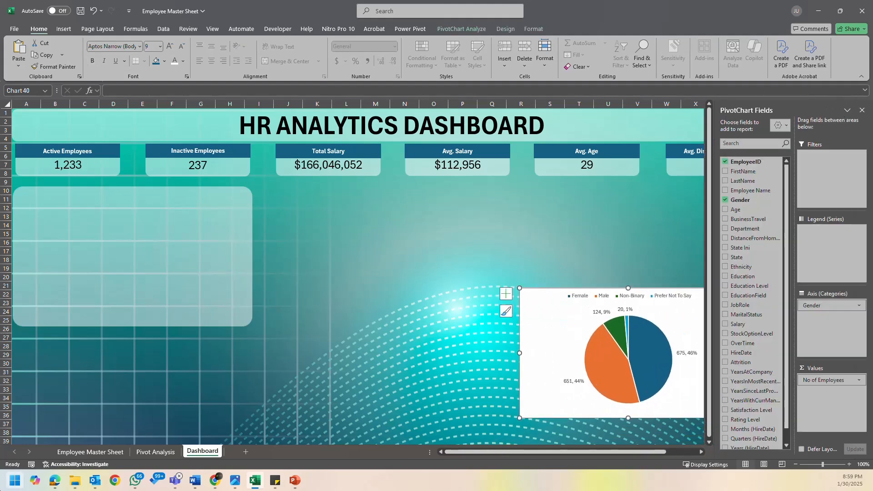
click(223, 231)
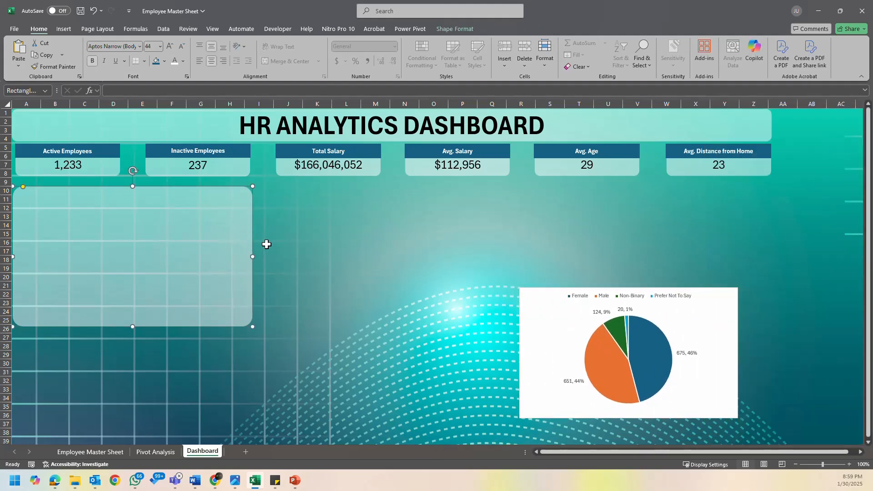
ctrl+drag(198, 248, 444, 238)
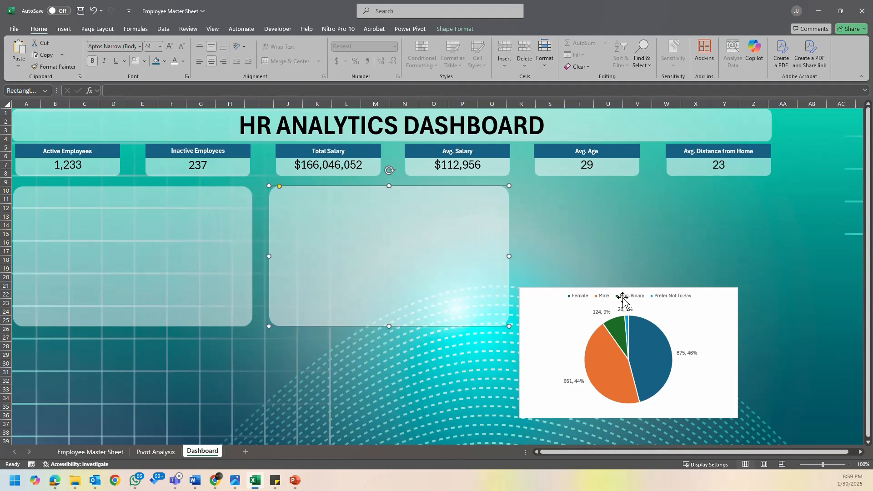
- Move the Gender pie chart lower and place a third copy of the background panel under the Avg. Age and Avg. Distance from Home cards
drag(726, 296, 823, 351)
click(371, 215)
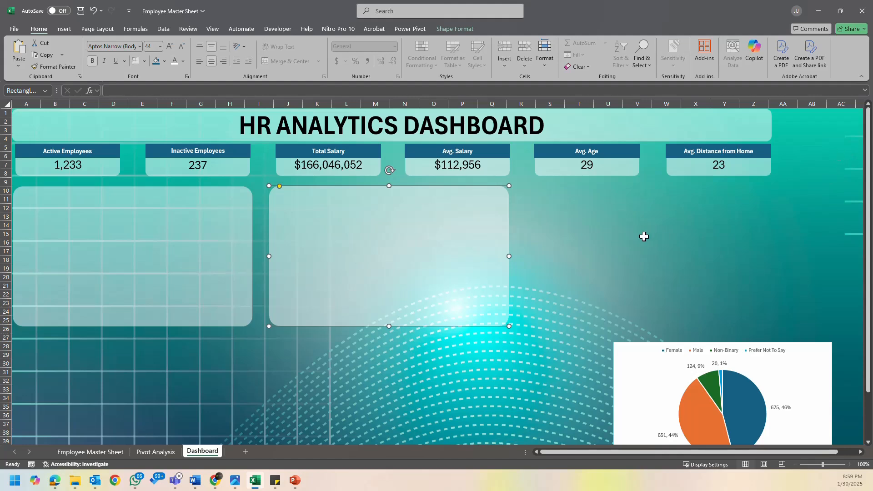
ctrl+drag(370, 236, 633, 231)
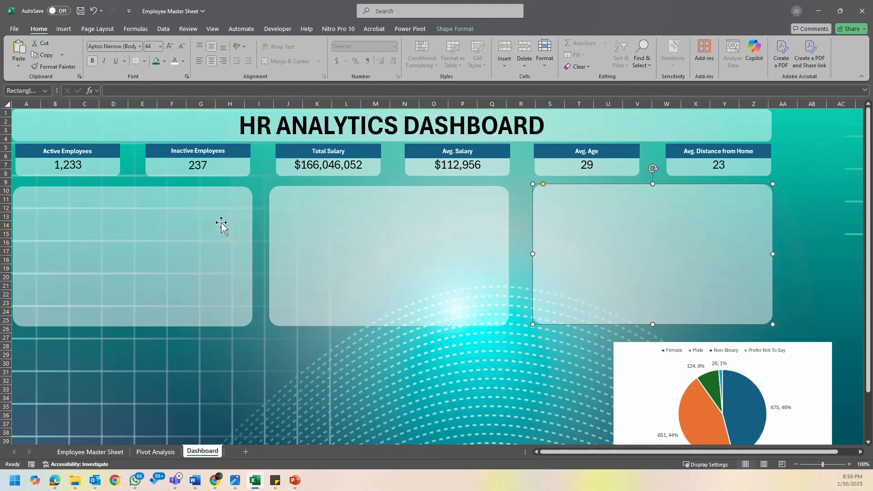
- Align the three background panels by their top edges
click(100, 225)
shift+click(382, 228)
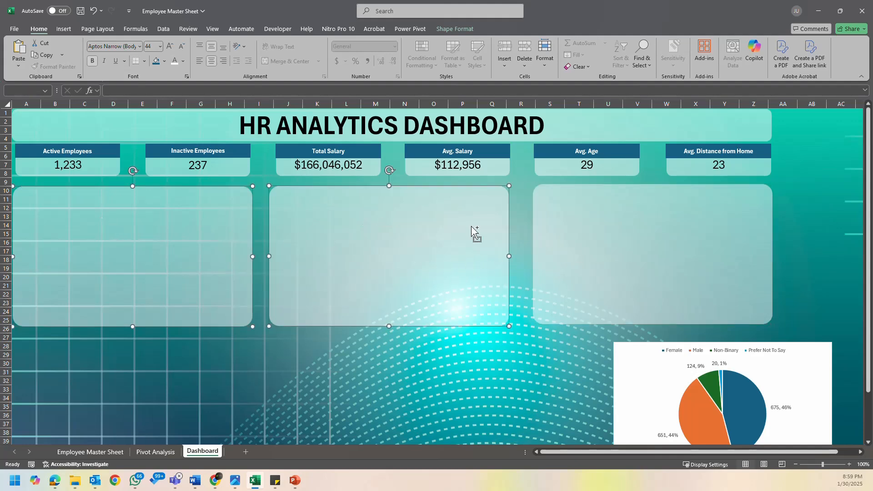
shift+click(612, 230)
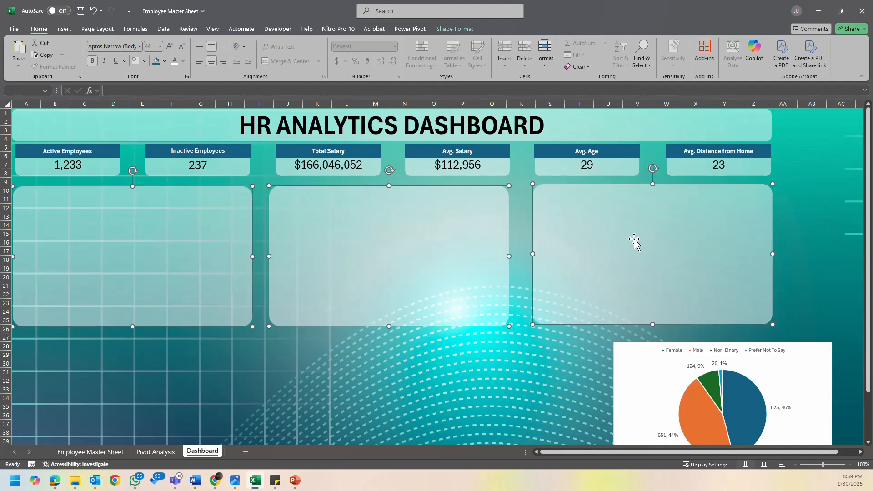
click(467, 29)
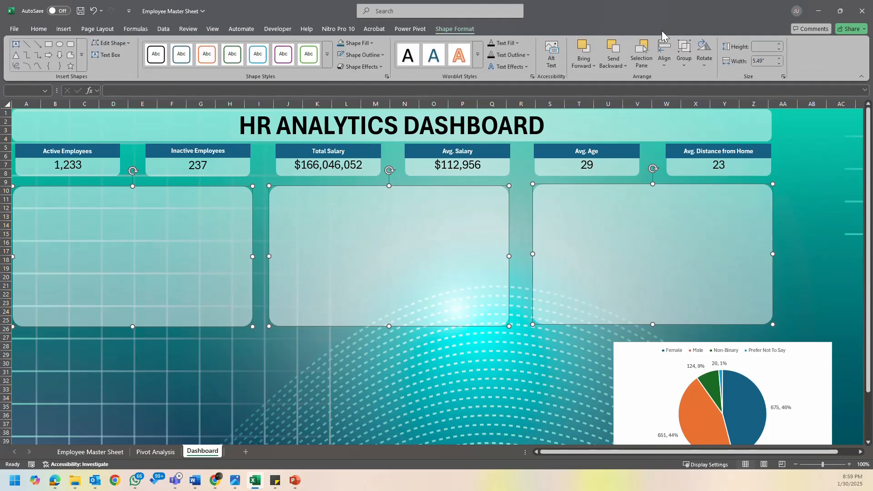
click(667, 65)
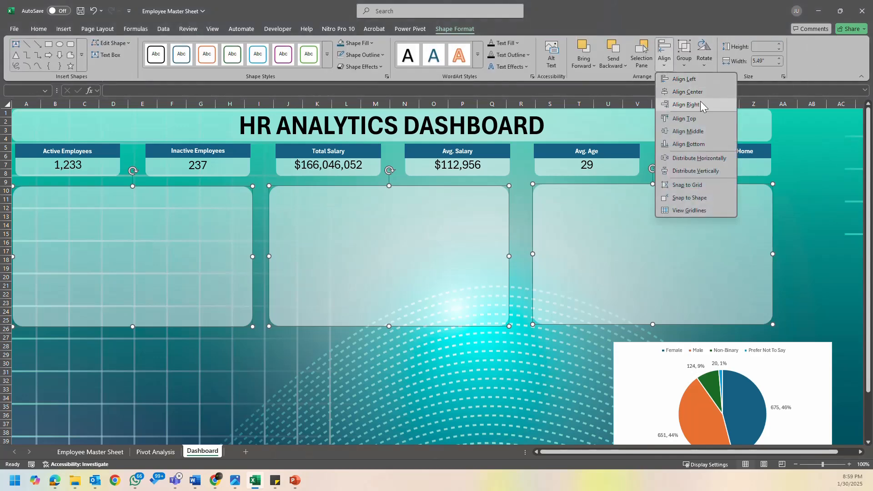
click(698, 121)
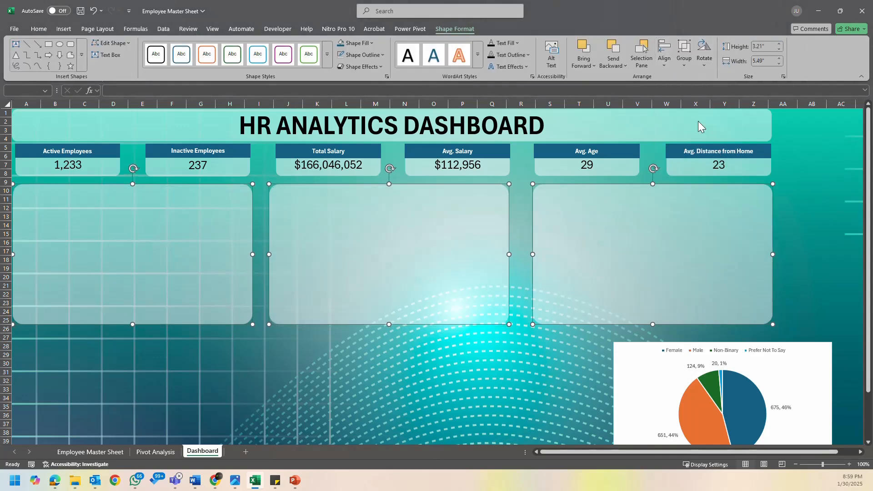
- Distribute the three background panels horizontally
click(670, 64)
click(700, 160)
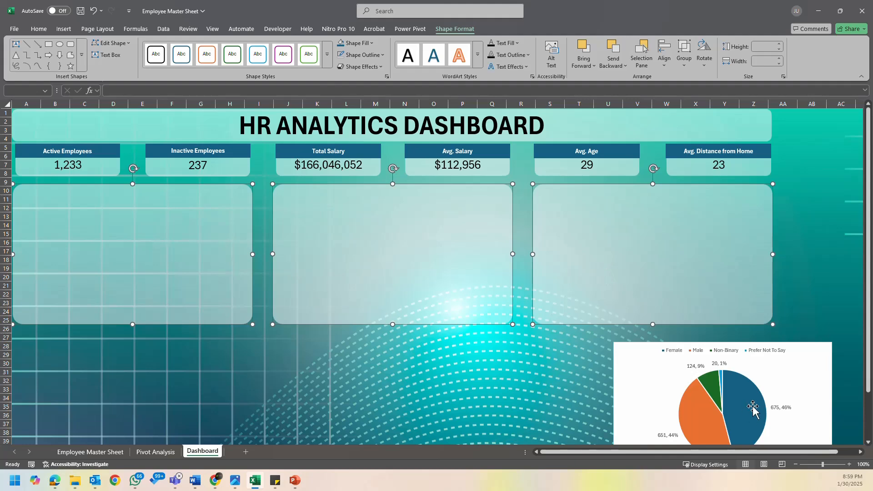
- Close the PivotChart Fields pane, move the Gender pie chart nearer the panels, and place its legend at the bottom
click(626, 359)
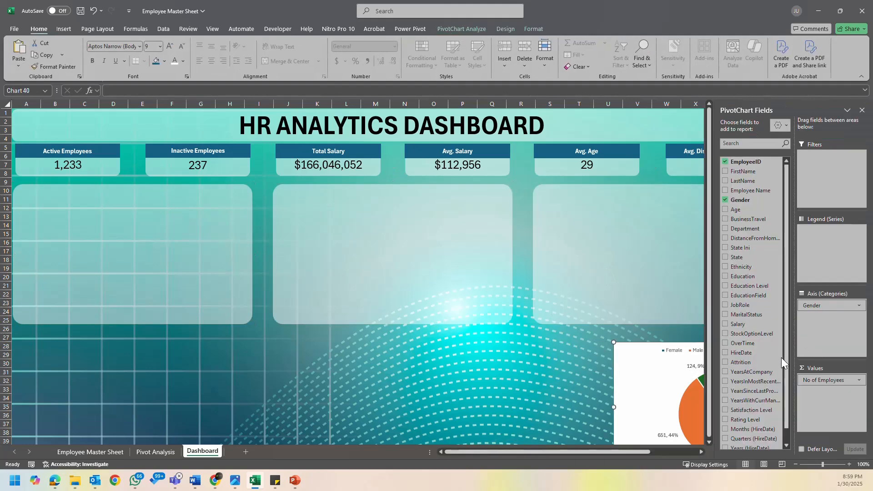
click(862, 110)
drag(621, 341, 449, 321)
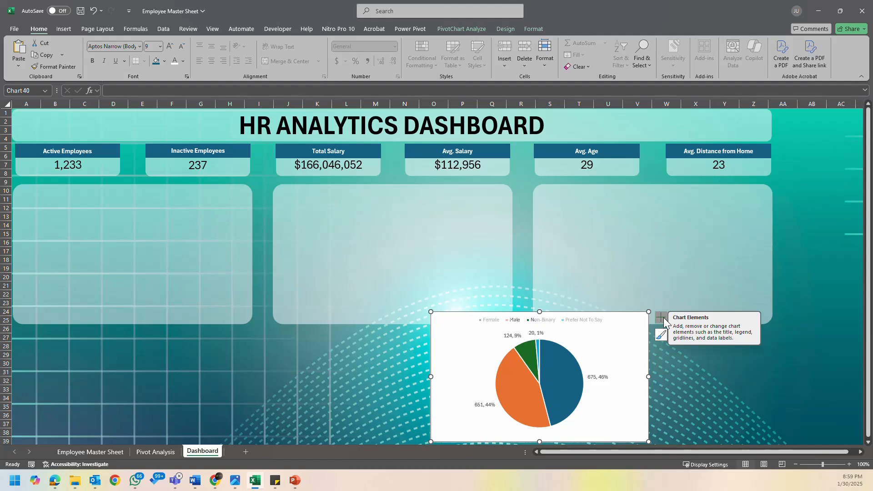
click(630, 322)
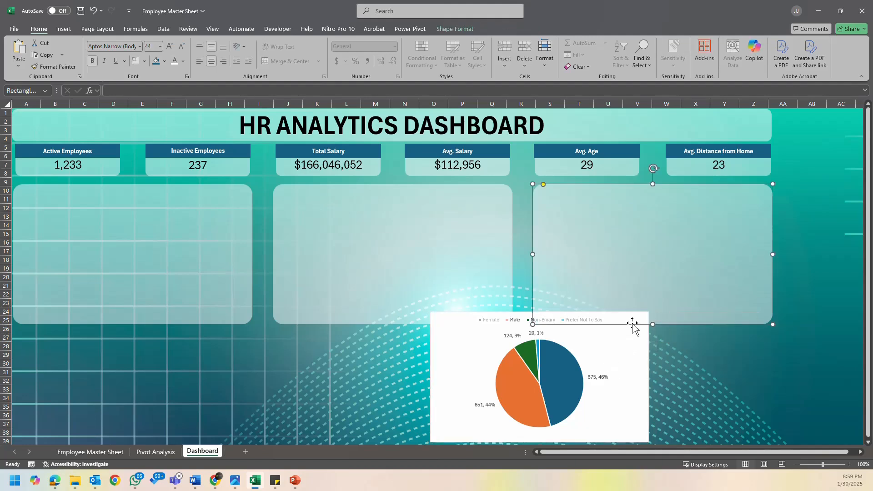
click(629, 348)
click(662, 318)
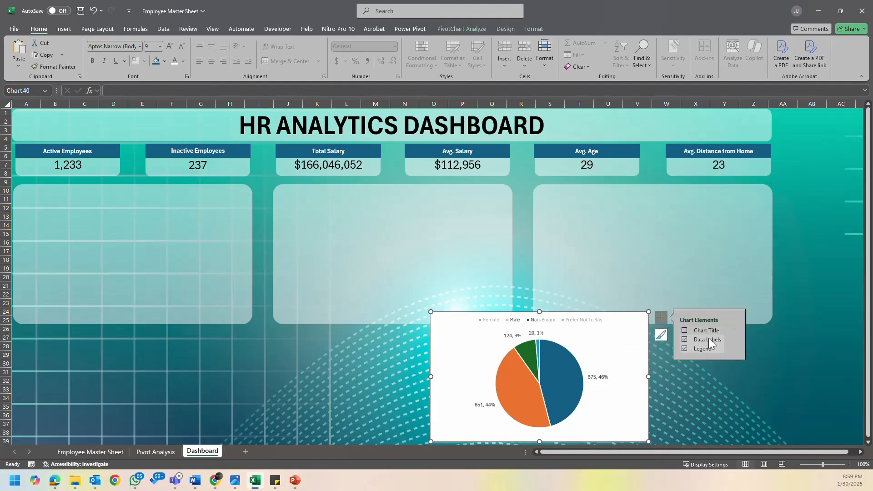
click(732, 349)
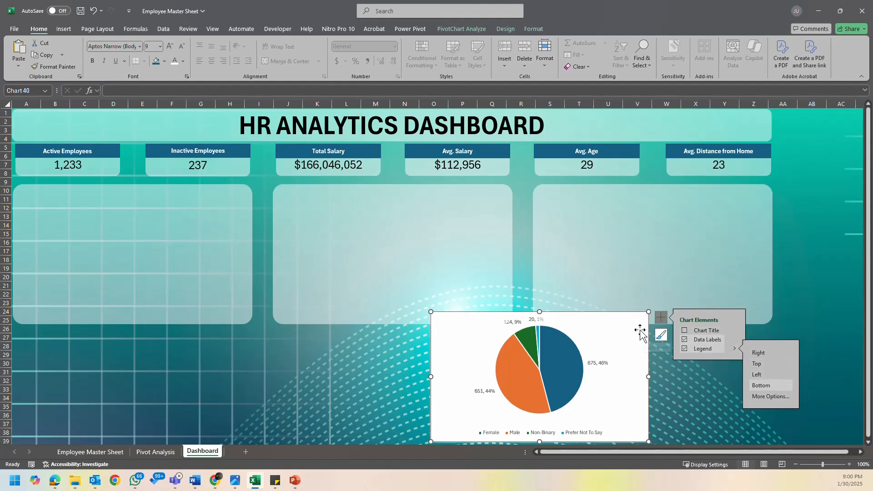
- Resize the Gender pie chart to fit the first panel with header room above it, and park it below the middle panel
drag(637, 328, 226, 206)
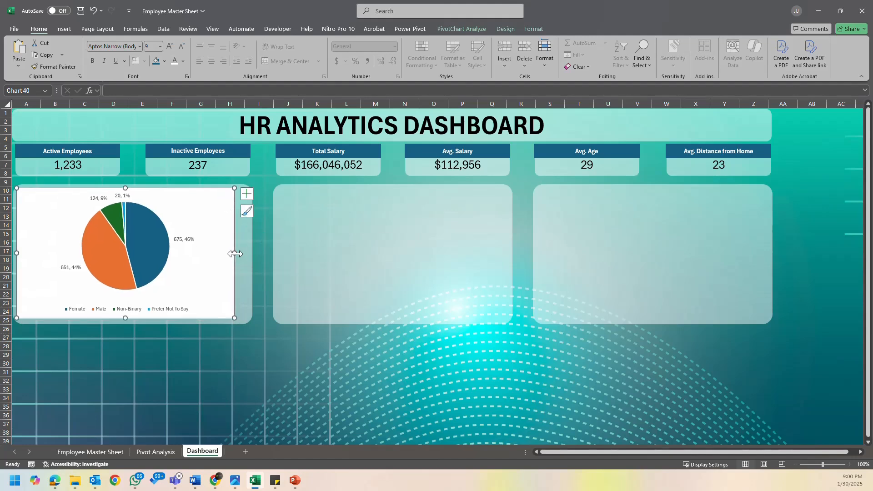
drag(235, 254, 248, 255)
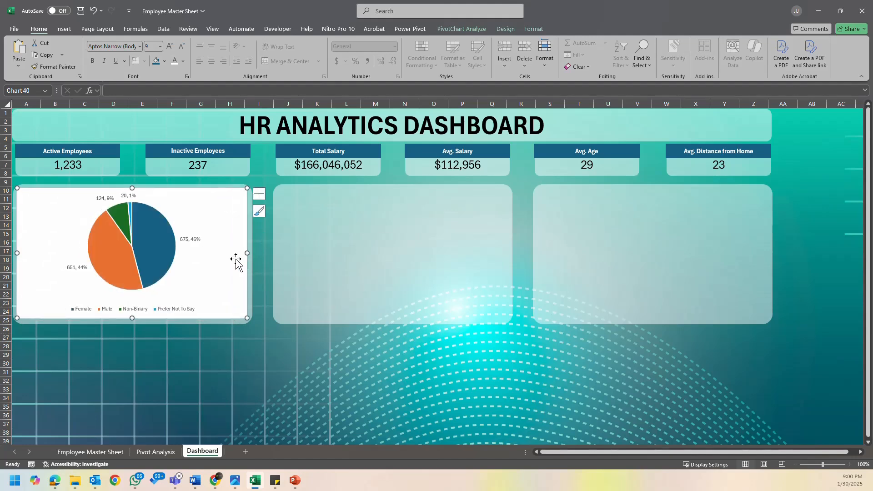
drag(16, 252, 14, 253)
drag(131, 188, 131, 201)
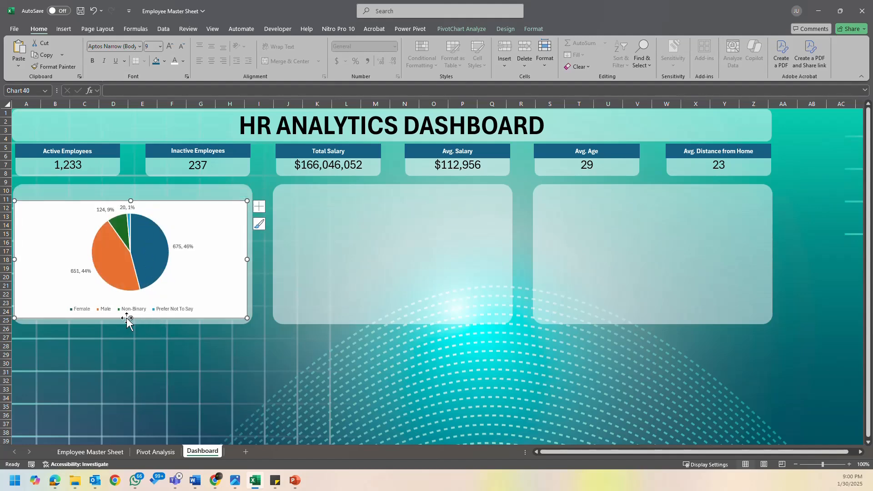
drag(130, 318, 130, 321)
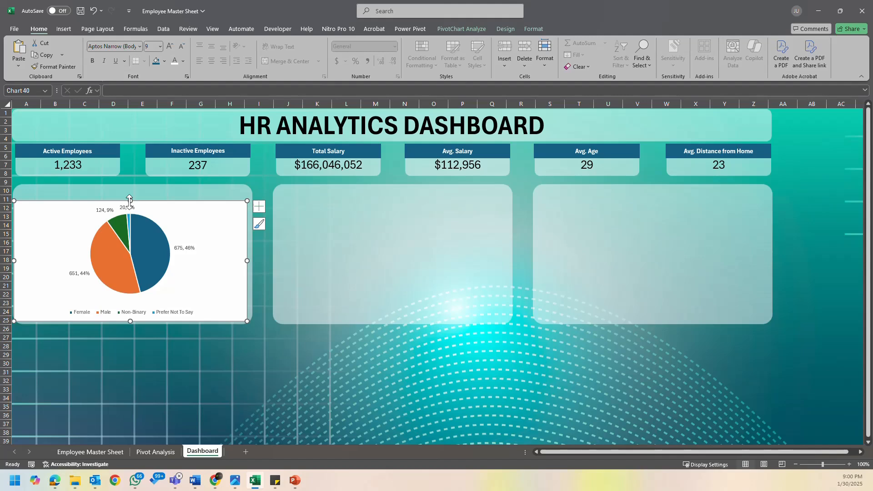
drag(130, 200, 434, 344)
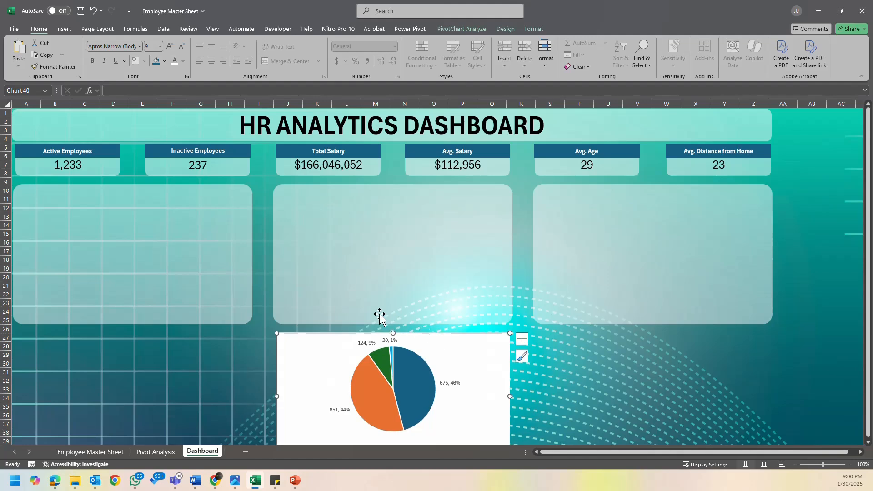
- Copy the Active Employees header label out of its KPI card and place the copy on the first background panel
click(106, 156)
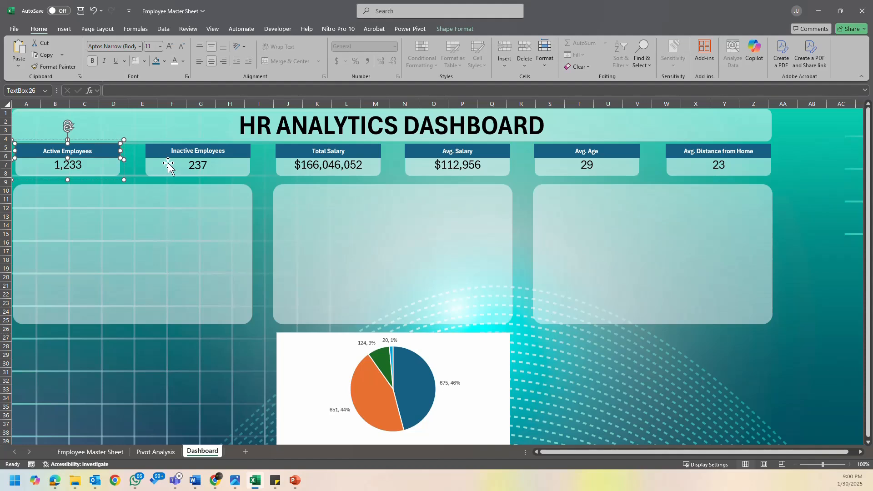
key(ctrl+d)
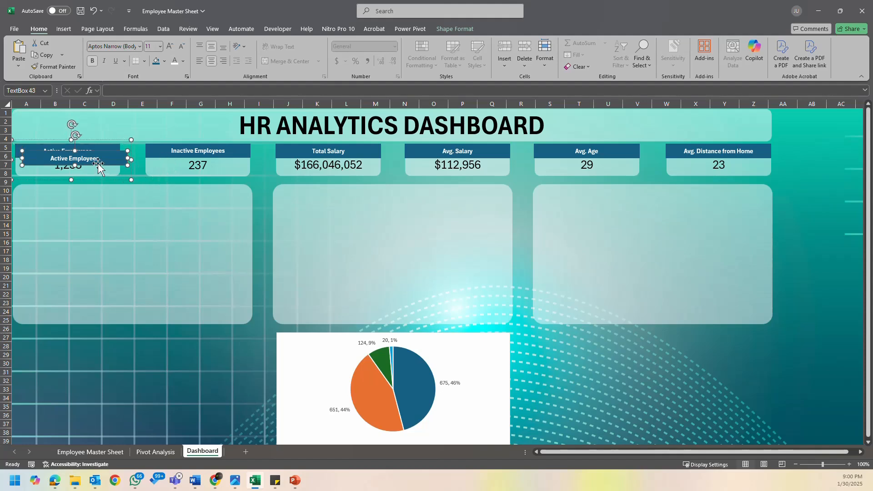
drag(104, 164, 96, 201)
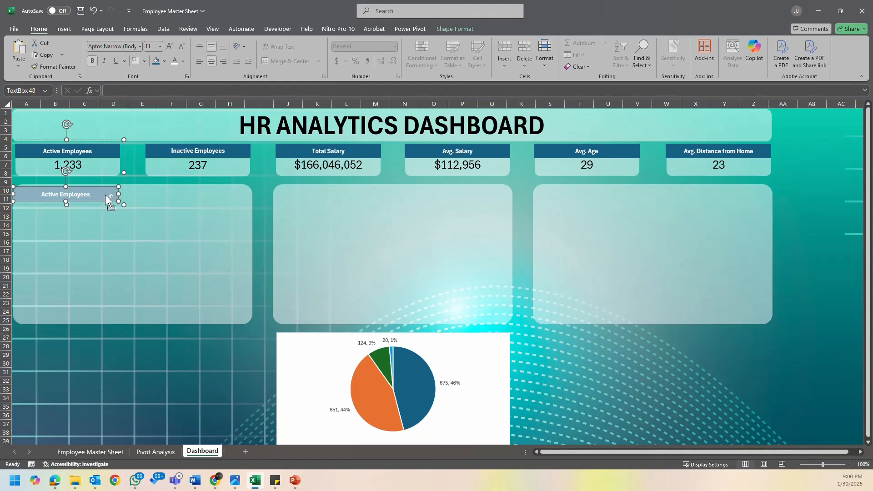
key(ctrl+z)
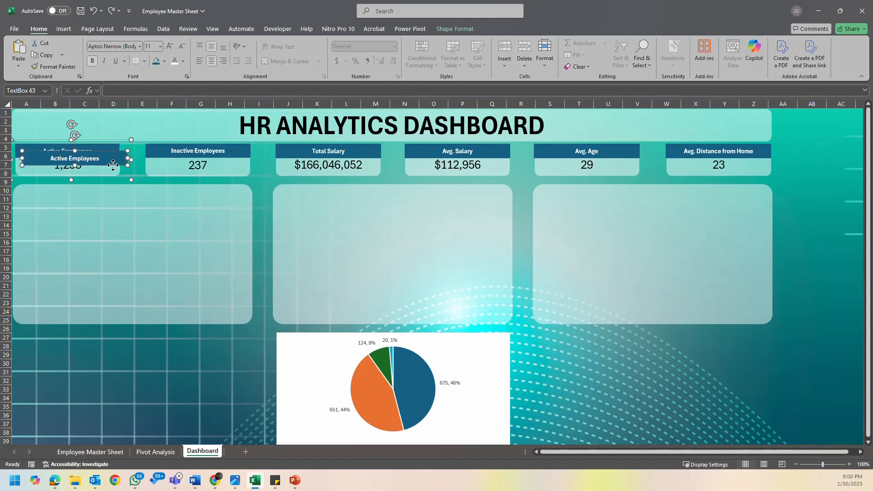
key(Delete)
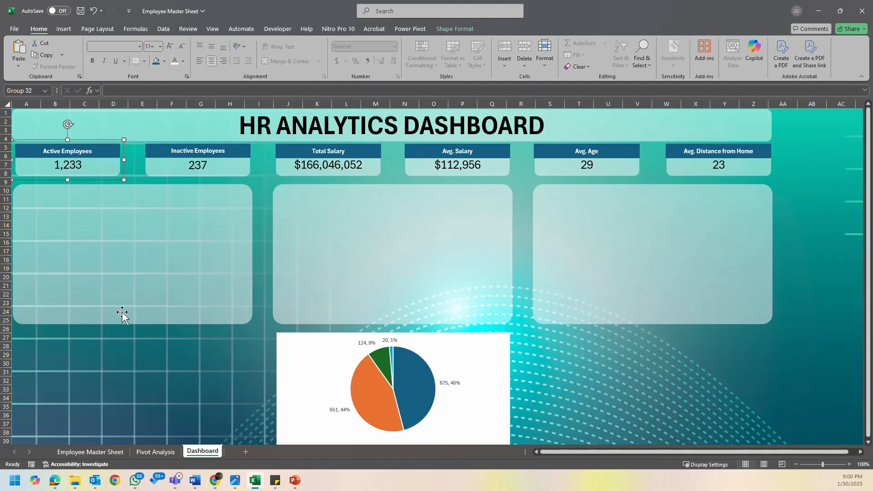
click(108, 351)
key(ctrl+v)
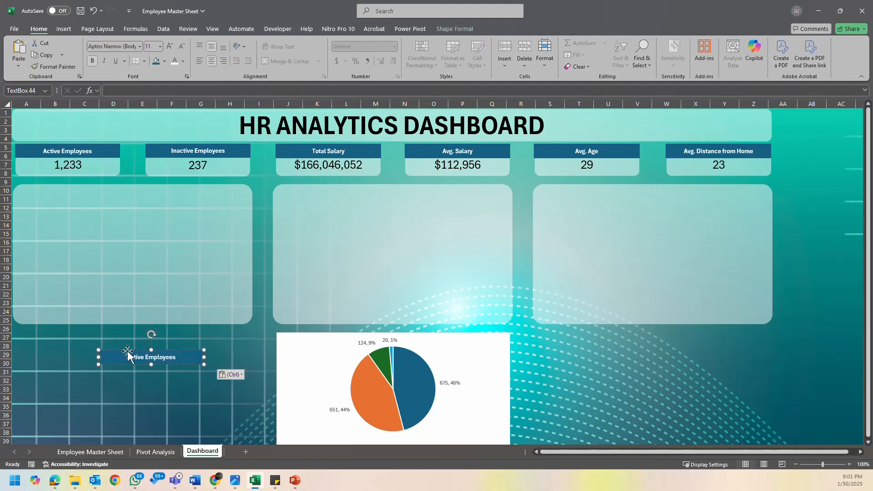
drag(166, 361, 117, 216)
- Square off the first panel's corners and stretch the copied header label across the panel's full width along its upper edge
click(57, 302)
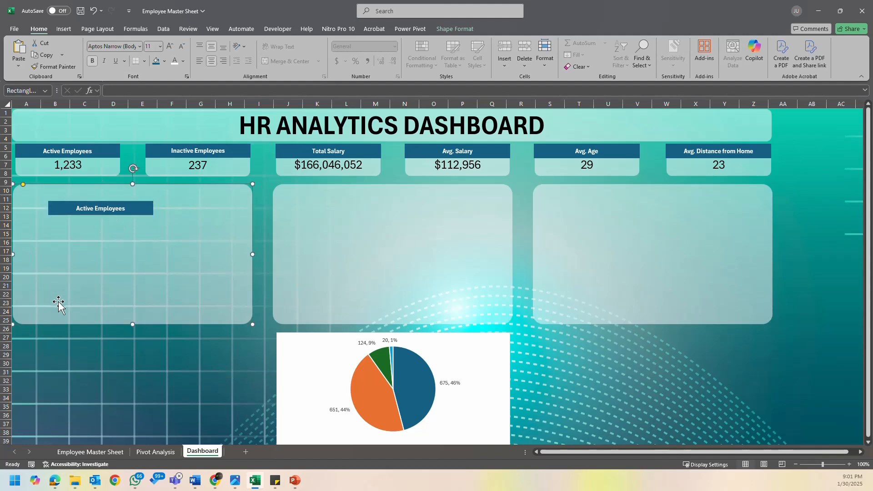
drag(23, 184, 13, 184)
click(87, 212)
drag(95, 217, 59, 198)
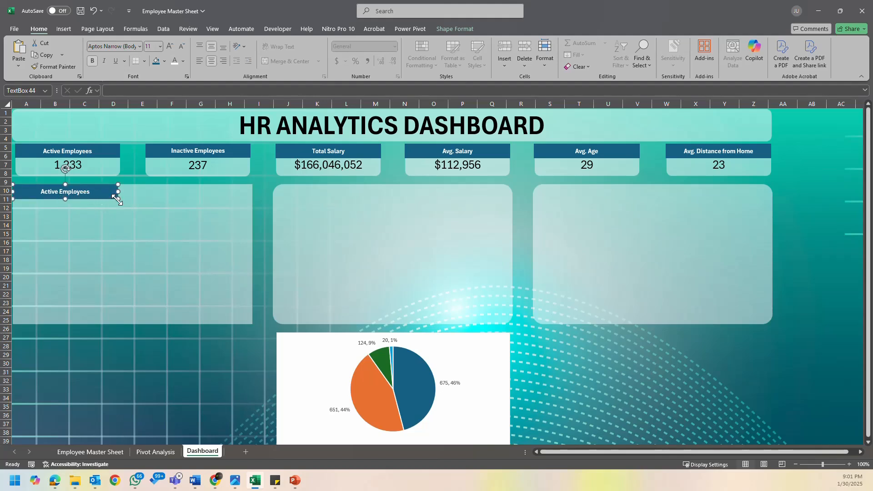
drag(116, 198, 252, 202)
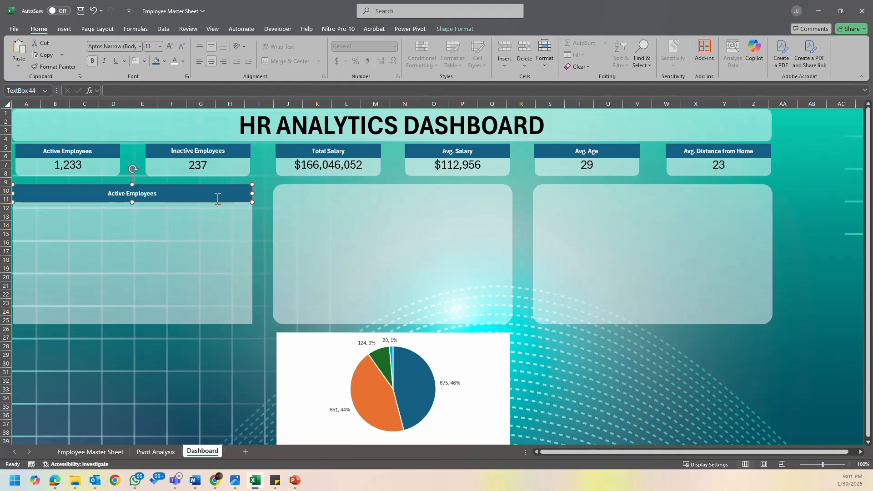
- Align the copied header bar and the first panel by their centers and top edges
drag(164, 202, 168, 217)
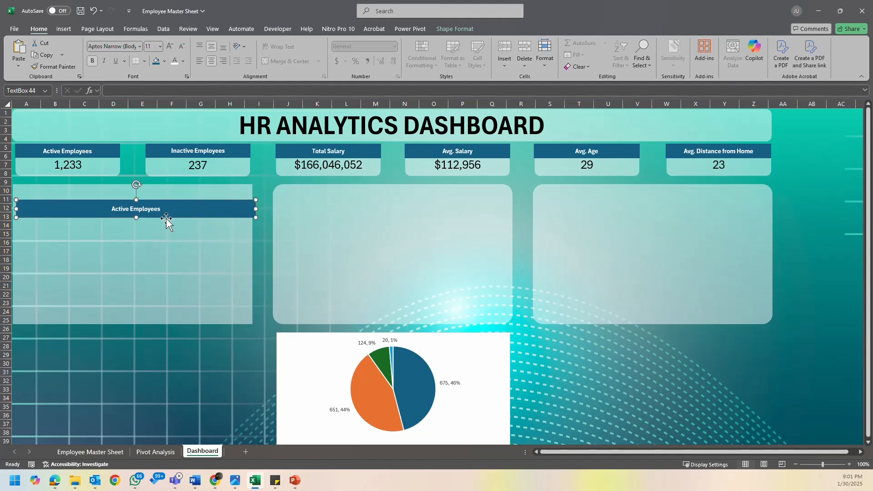
ctrl+click(174, 189)
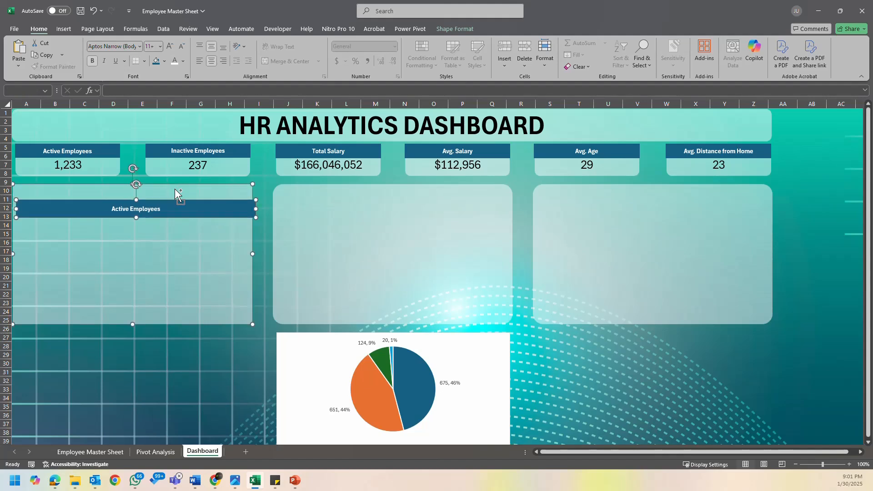
click(454, 29)
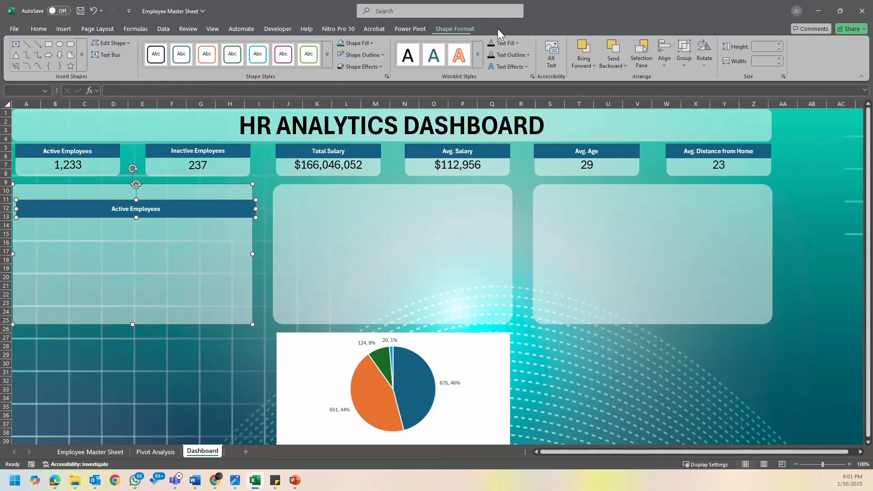
click(667, 60)
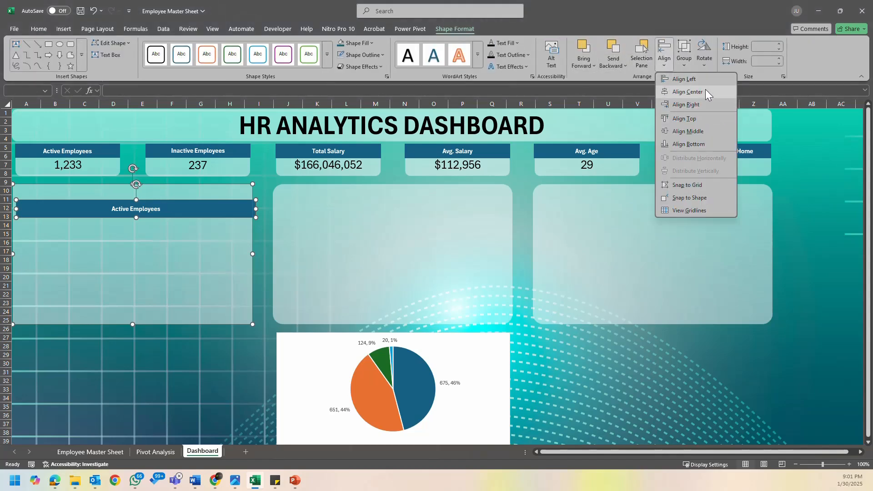
click(705, 92)
click(665, 60)
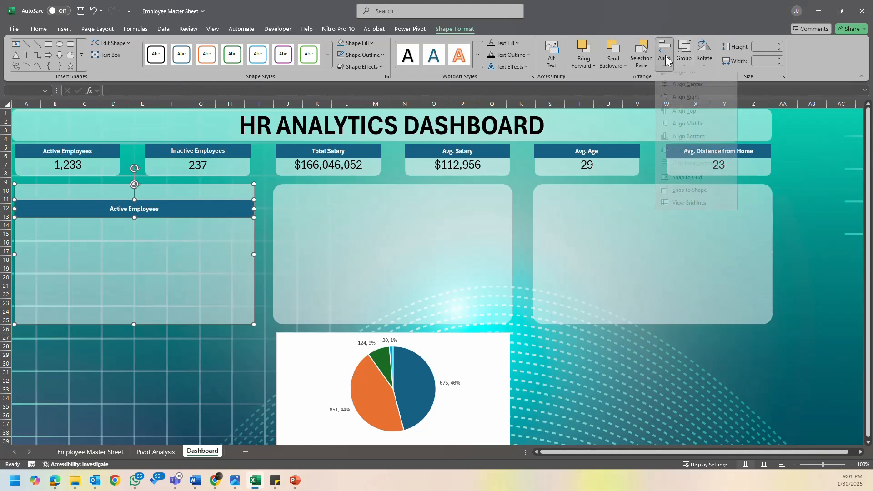
click(686, 111)
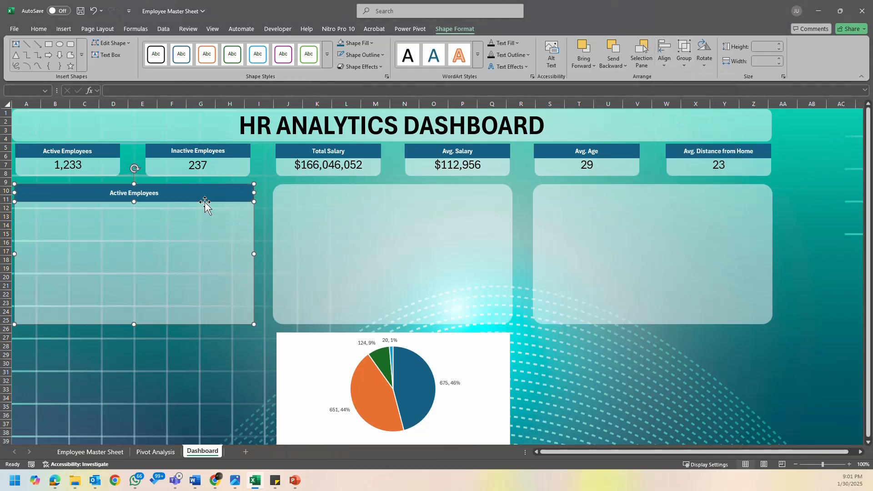
click(259, 223)
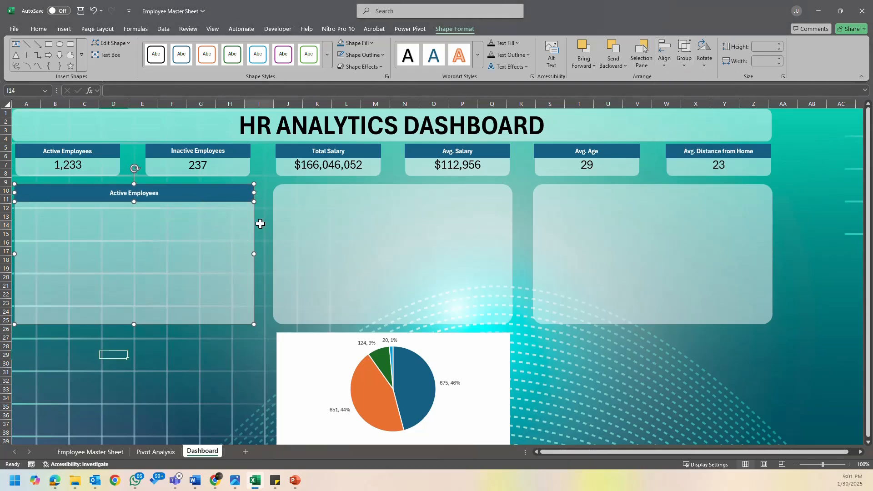
- Group the header bar with the first background panel
click(226, 201)
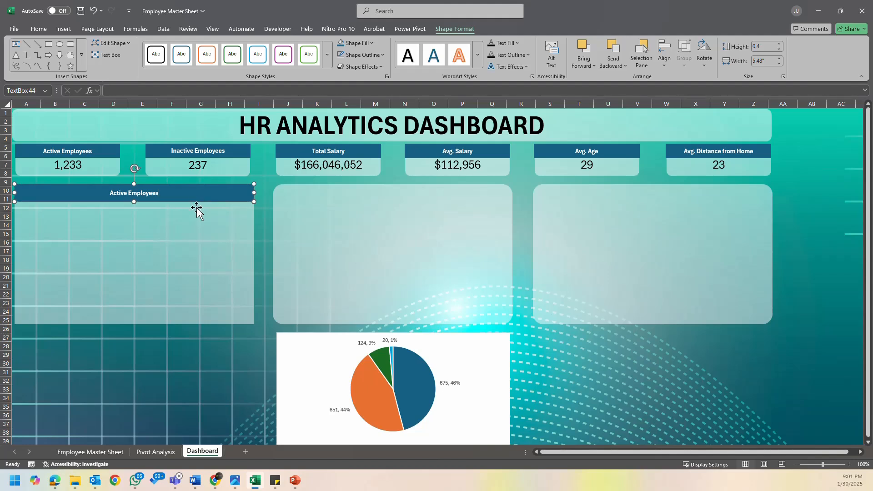
shift+click(195, 237)
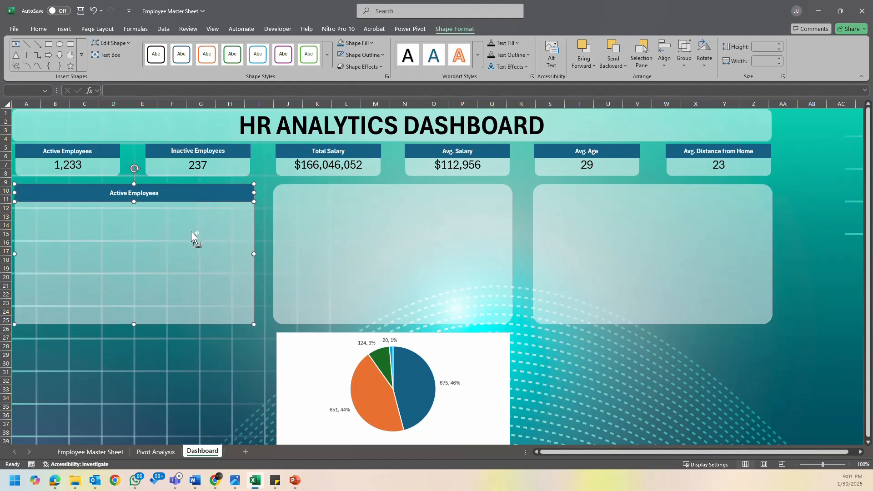
click(684, 57)
click(695, 80)
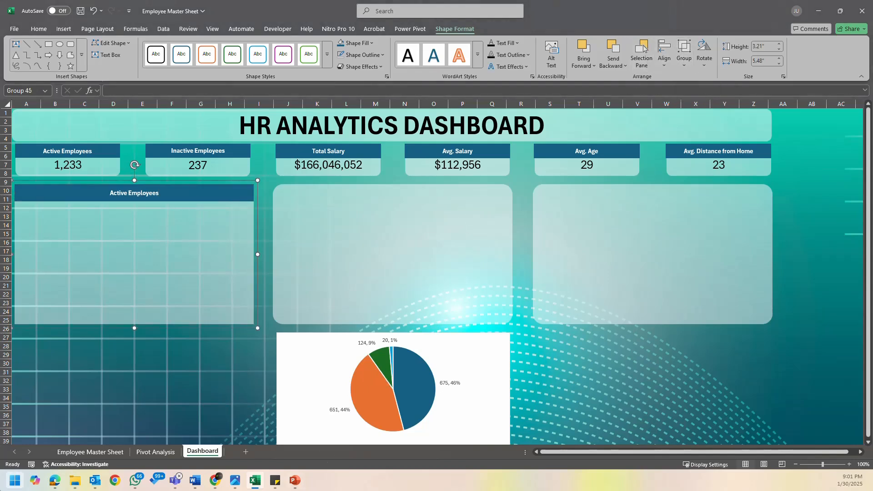
- Move the Gender pie chart down to about row 32 and delete the second and third background panels
click(503, 340)
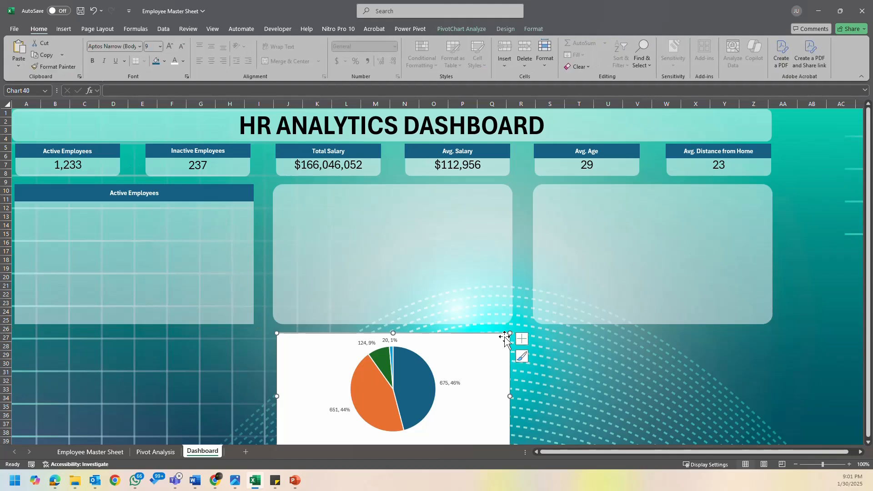
drag(503, 334, 506, 384)
click(484, 291)
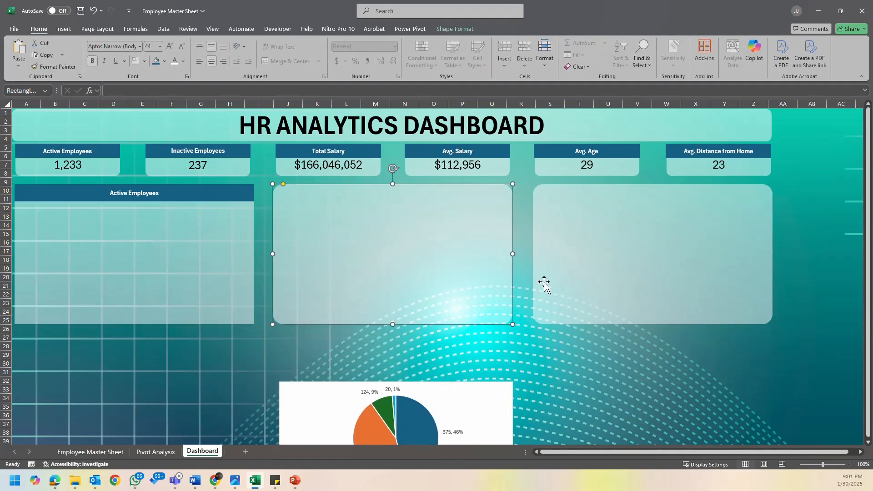
ctrl+click(688, 240)
key(Delete)
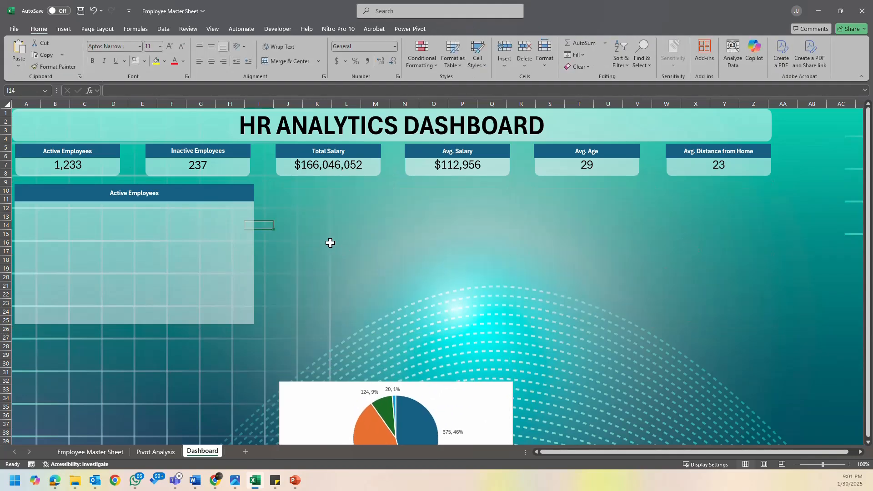
click(249, 243)
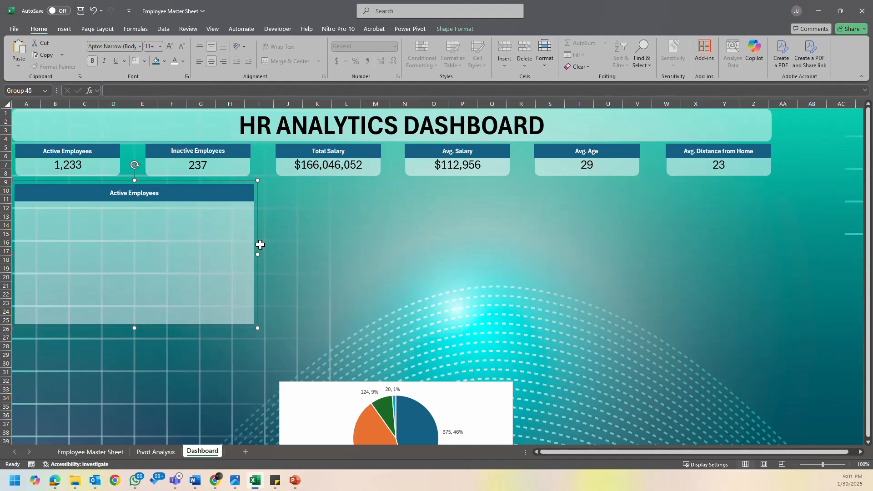
click(239, 247)
click(272, 242)
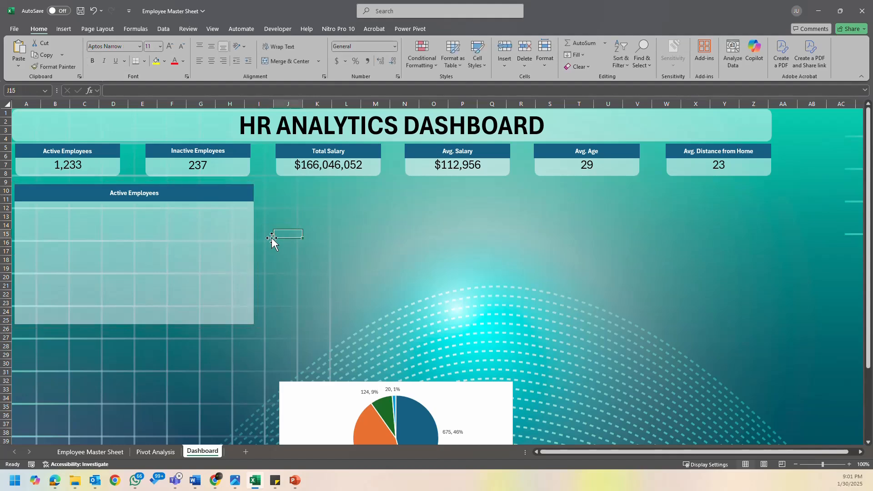
- Duplicate the headed background panel twice and set the copies side by side to form a row of three panels under the KPI cards
click(250, 235)
key(ctrl+d)
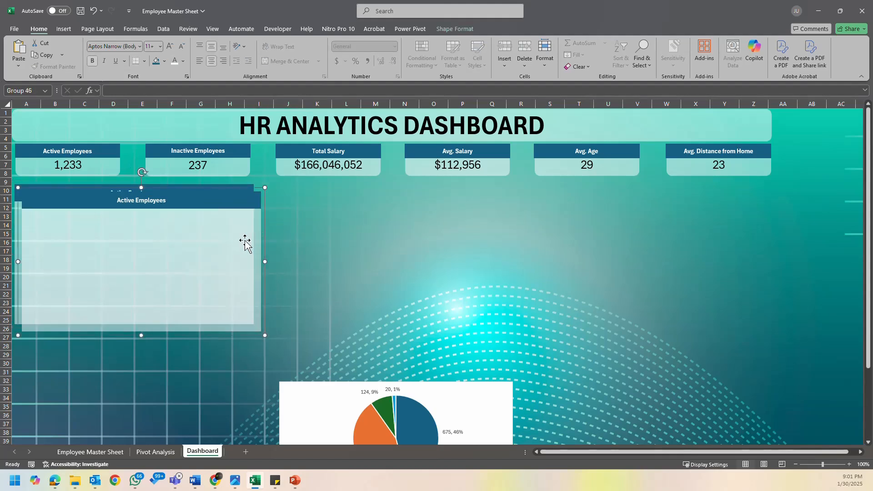
drag(256, 239, 505, 233)
key(ctrl+d)
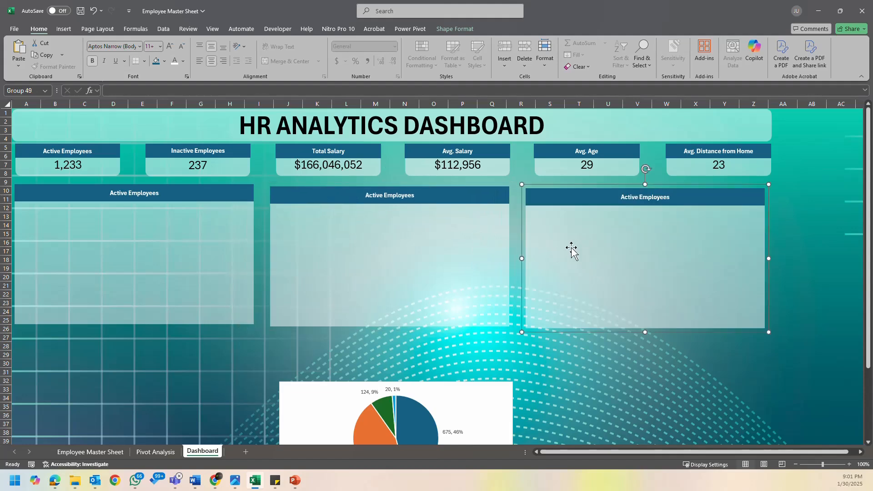
- Move the Gender pie chart over the third panel's outer edge and place a copy of the middle panel beneath the first panel from about row 27
click(483, 390)
drag(483, 389, 846, 204)
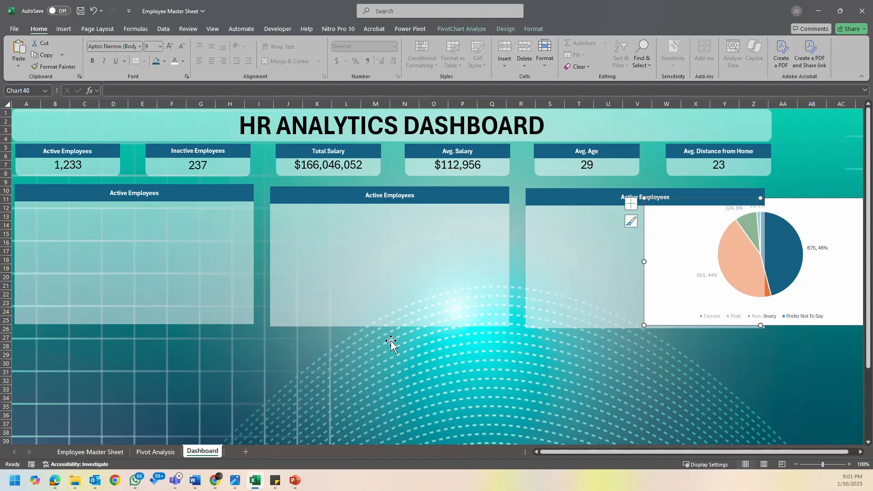
click(331, 309)
key(ctrl+d)
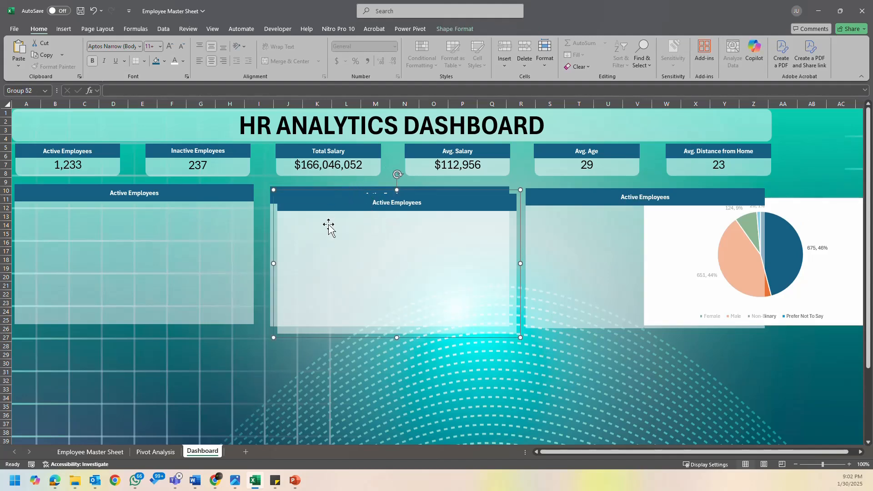
drag(334, 337, 101, 458)
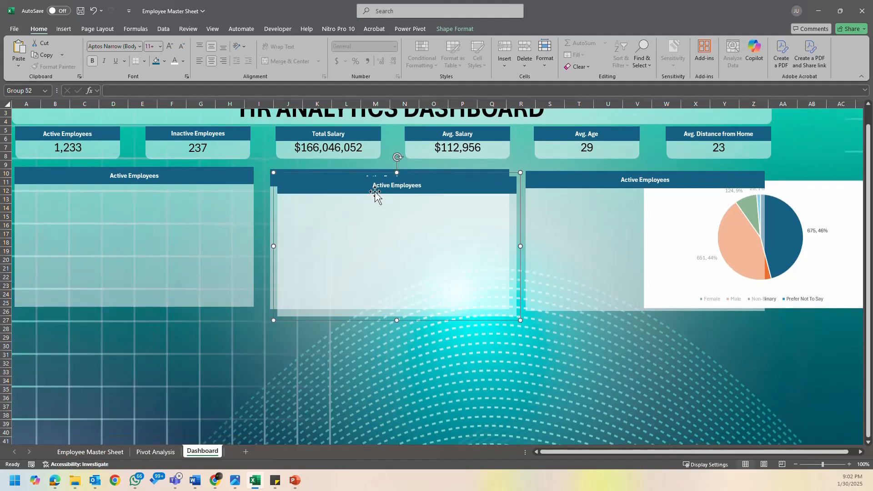
drag(374, 328, 107, 329)
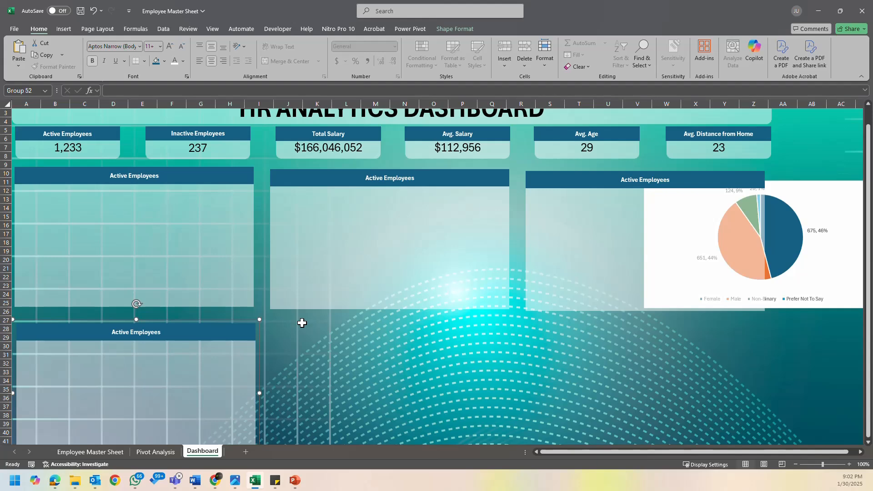
- Duplicate the whole second-row panel group, header included, twice
scroll(318, 343, down, 5)
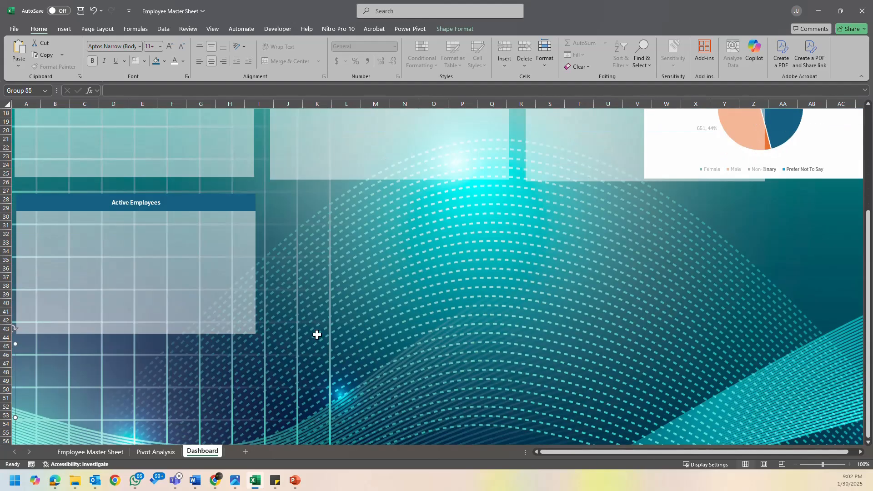
click(320, 294)
scroll(215, 230, up, 2)
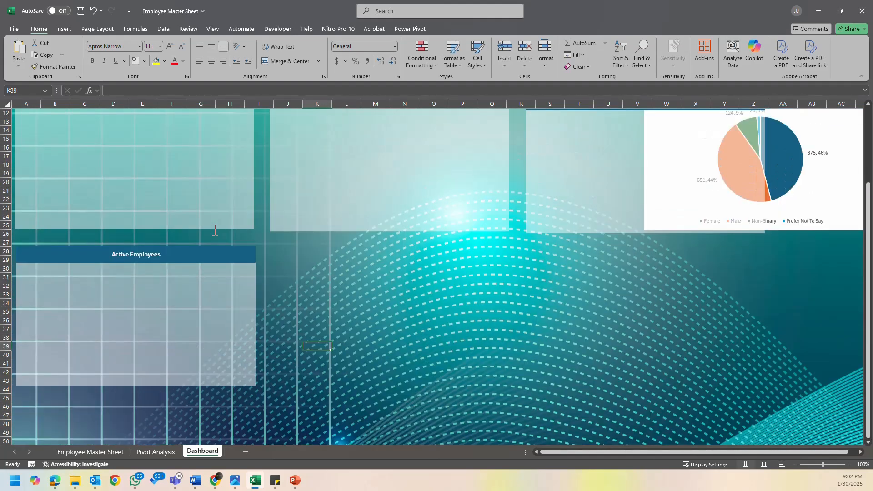
click(218, 252)
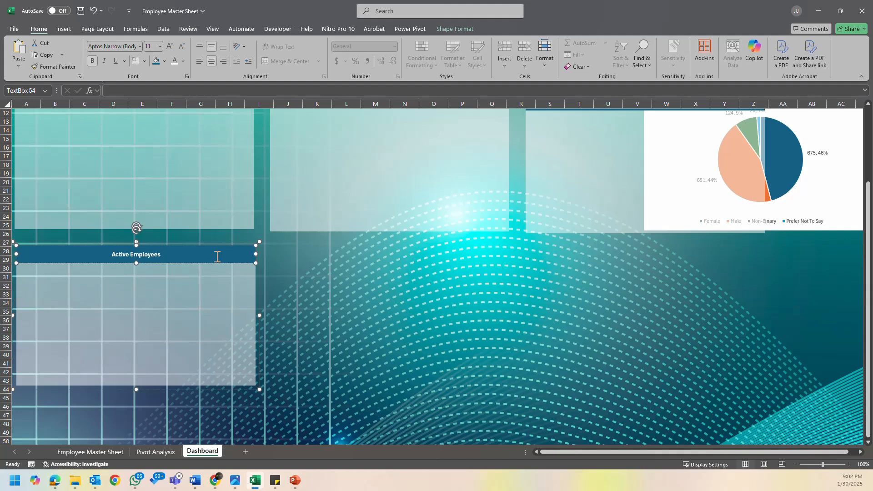
click(271, 296)
click(255, 302)
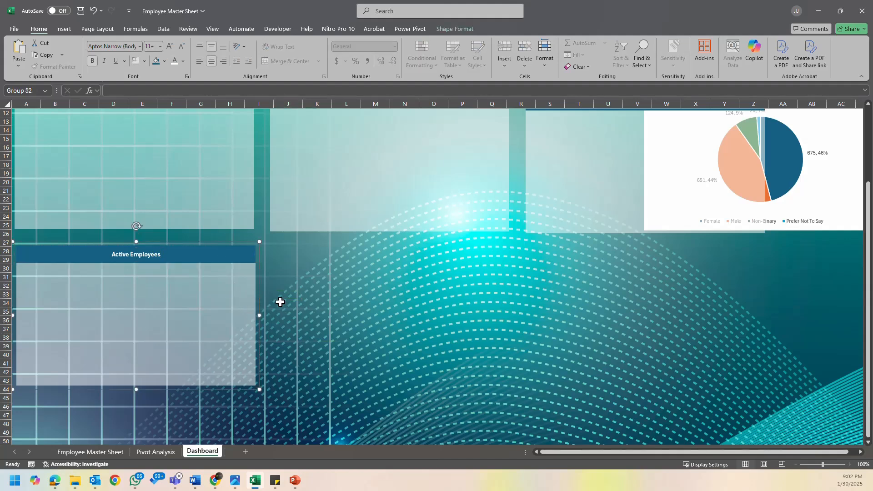
key(ctrl+d)
key(ctrl+d)
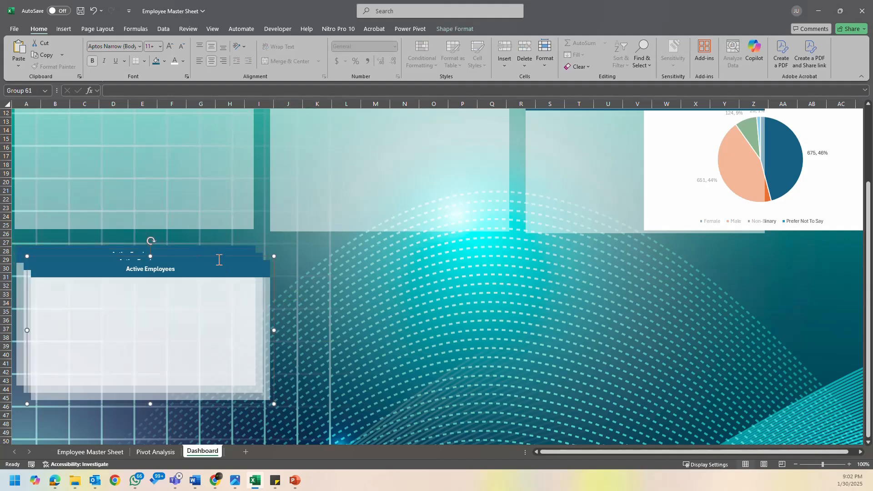
click(245, 268)
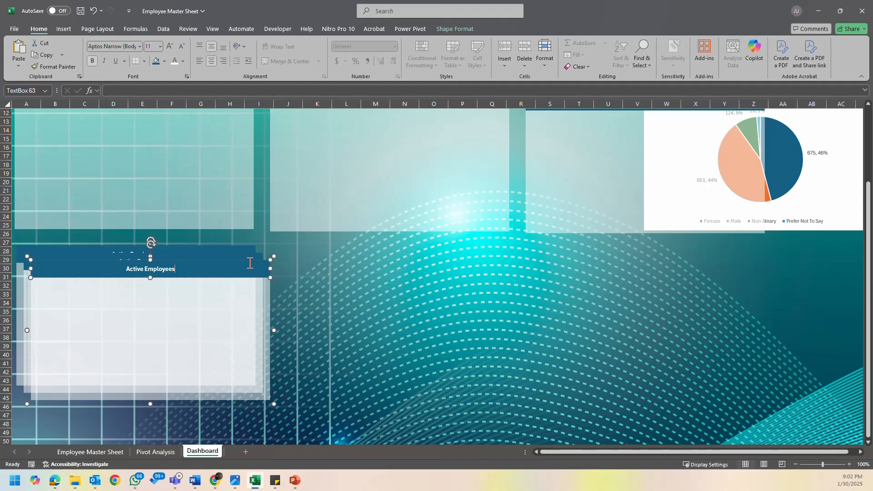
drag(248, 260, 734, 272)
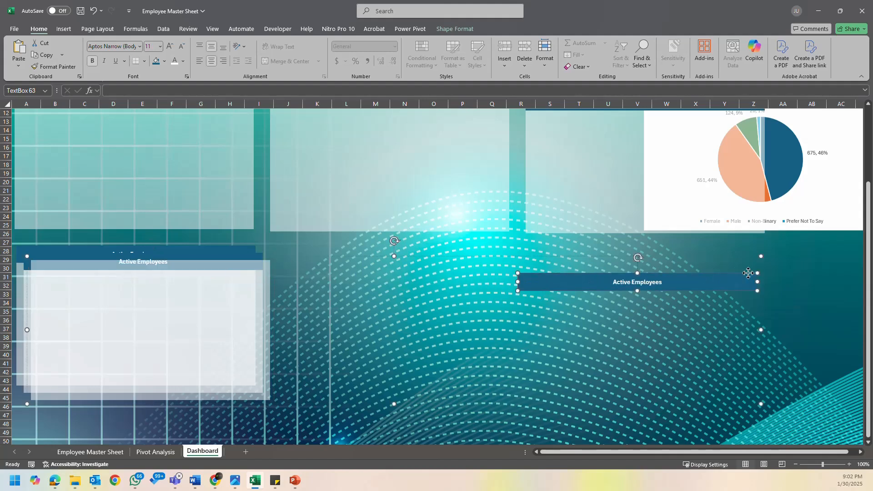
key(ctrl+z)
- Move the two stacked panel copies into the third and middle positions of the second row
click(410, 318)
drag(232, 315, 758, 313)
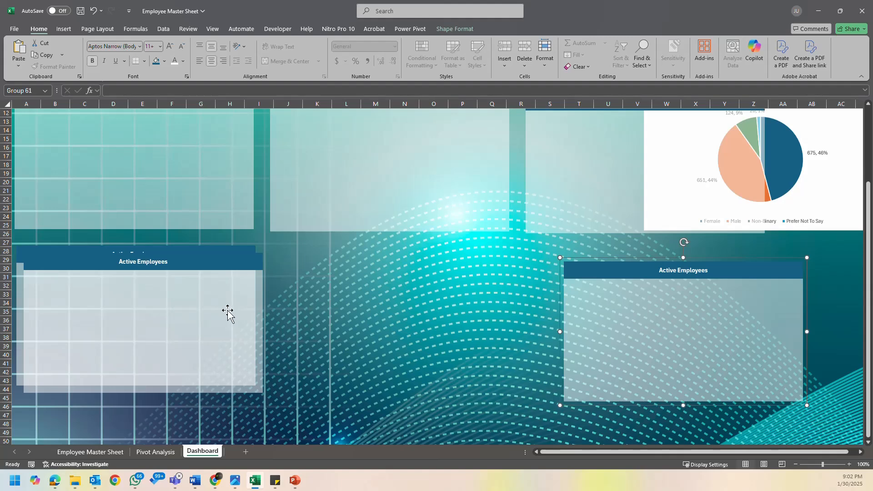
drag(228, 312, 482, 305)
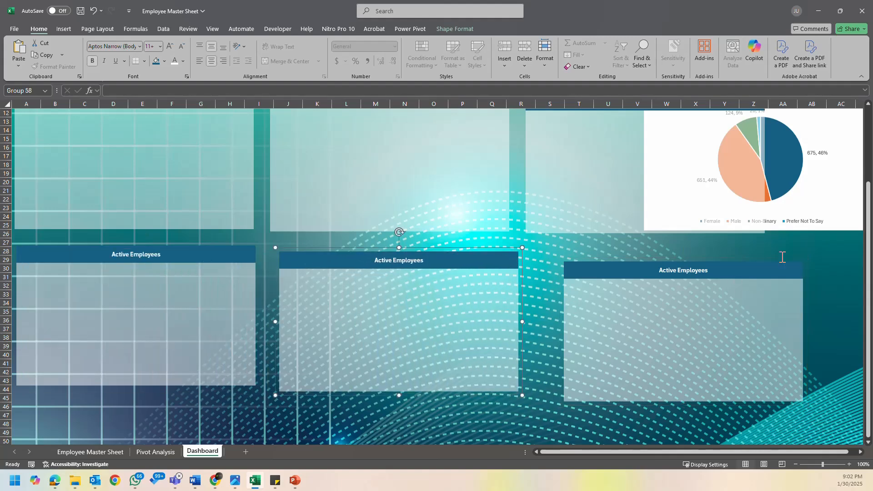
- Cut the Gender pie chart from the dashboard, paste it into the Pivot Analysis sheet, and return to the Dashboard sheet
click(826, 206)
key(Delete)
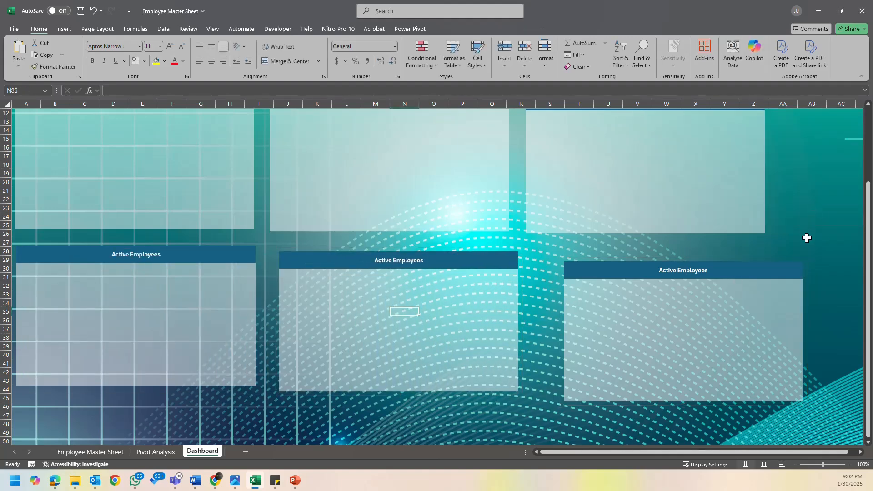
click(155, 451)
key(ctrl+v)
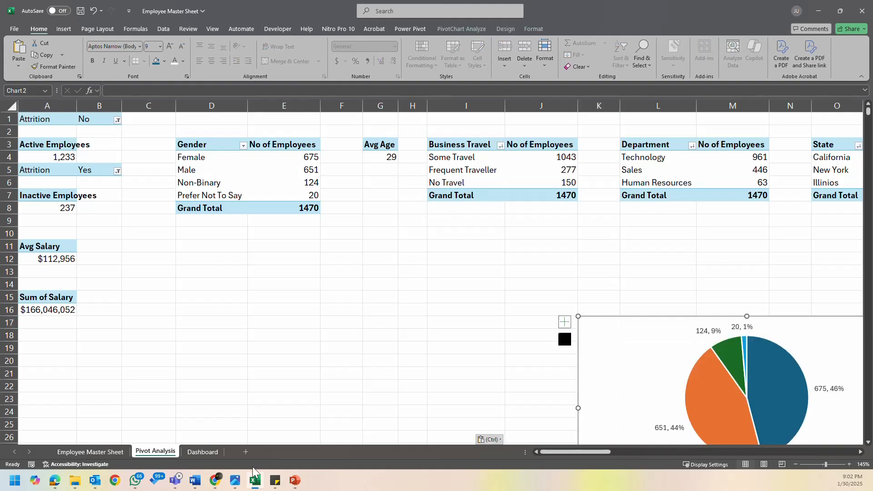
click(203, 452)
scroll(394, 332, up, 4)
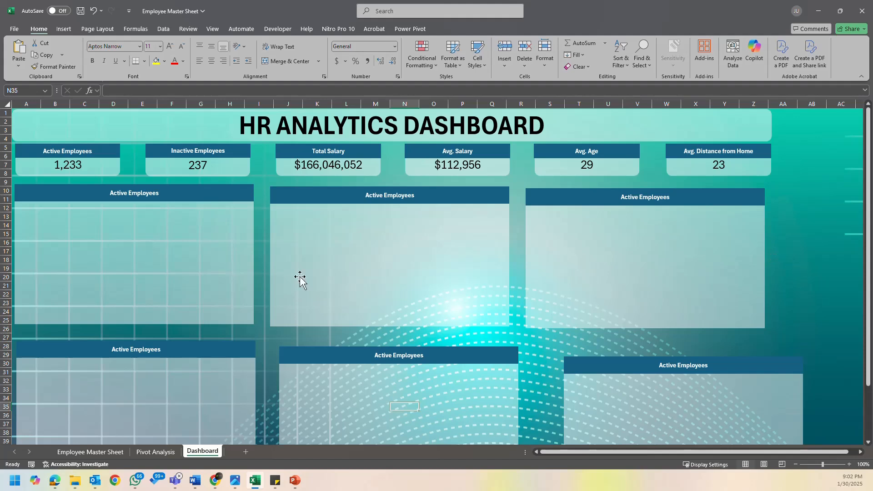
- Move the first and third panels of the upper row slightly down, away from the KPI cards
click(240, 198)
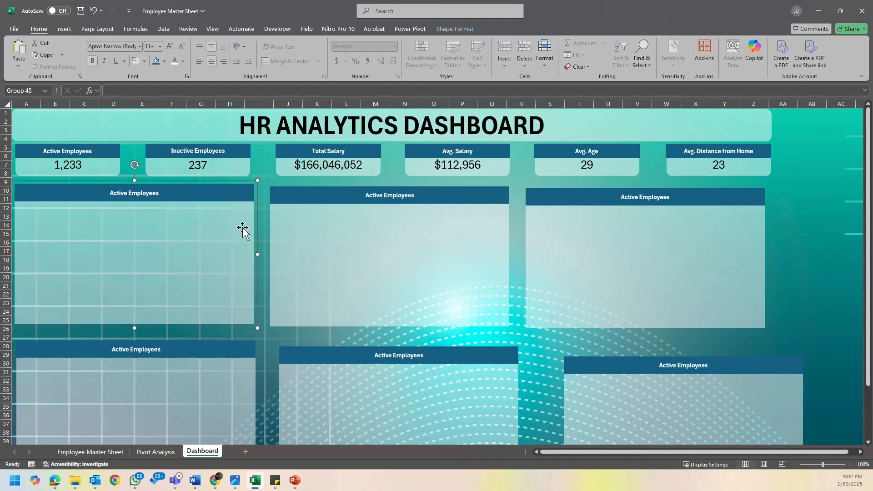
mouse_move(255, 223)
mouse_down()
mouse_move(254, 241)
mouse_move(259, 236)
mouse_up()
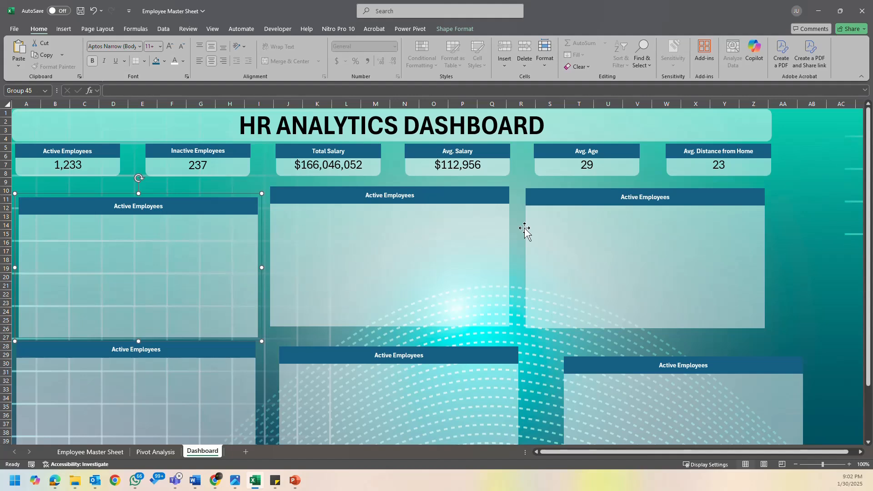
drag(539, 220, 540, 238)
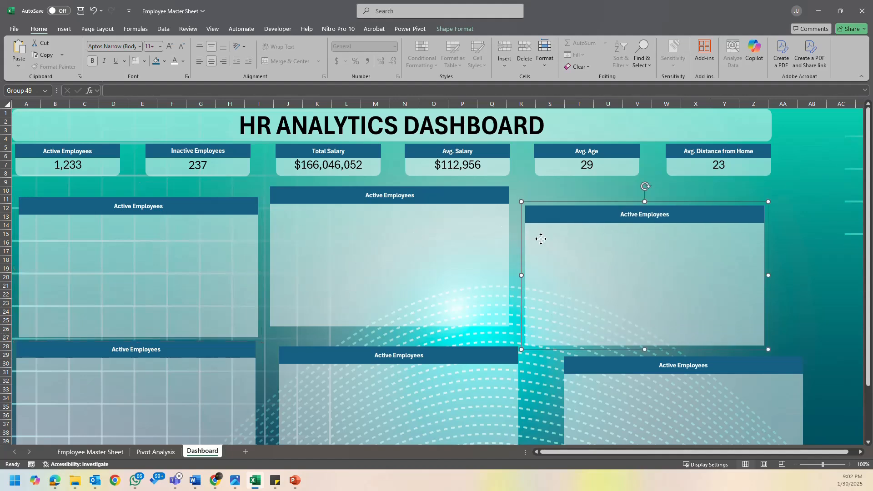
click(751, 233)
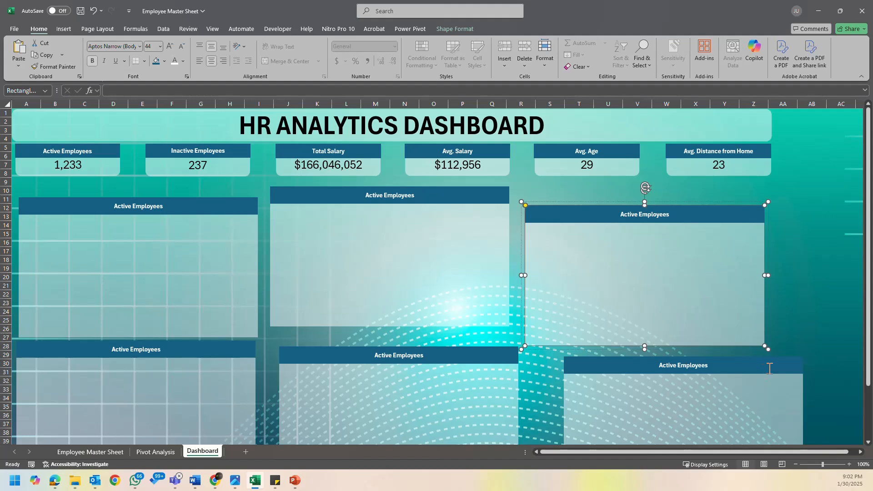
click(797, 374)
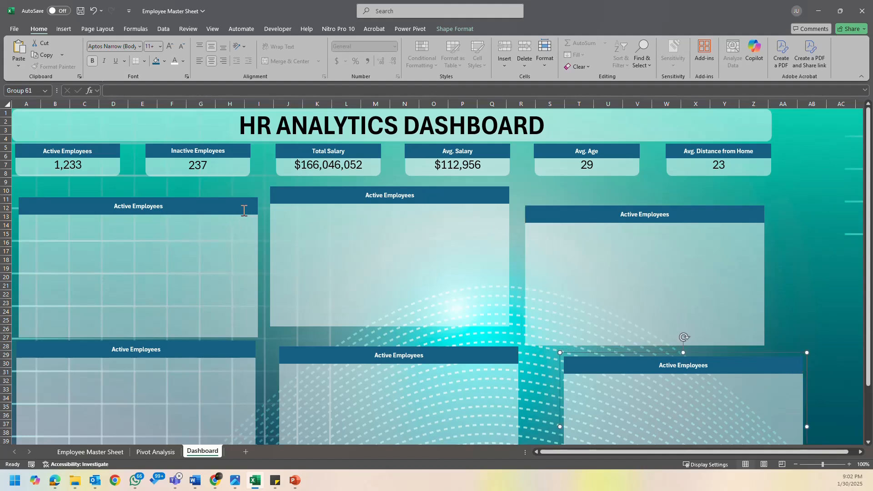
click(258, 223)
click(755, 215)
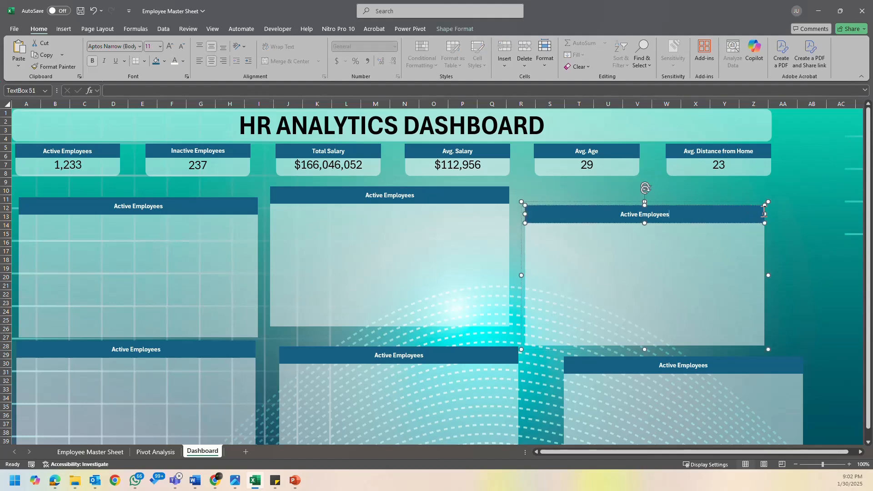
click(763, 230)
click(811, 226)
click(767, 234)
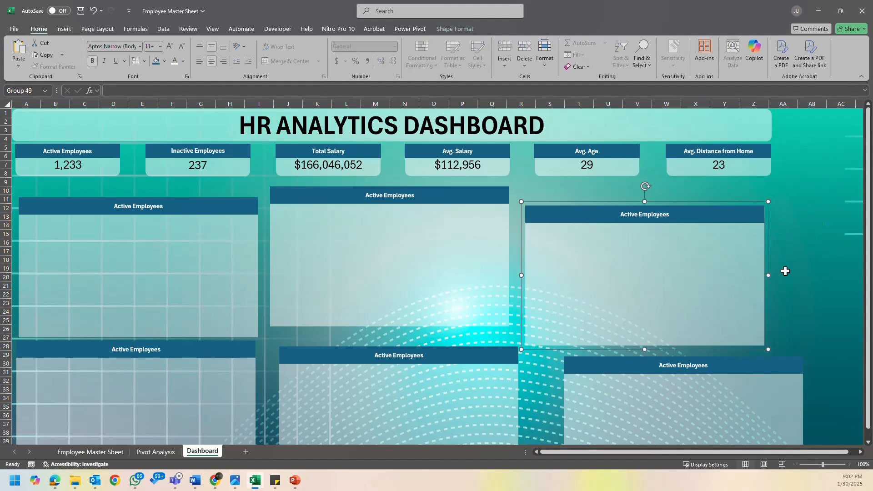
ctrl+click(763, 174)
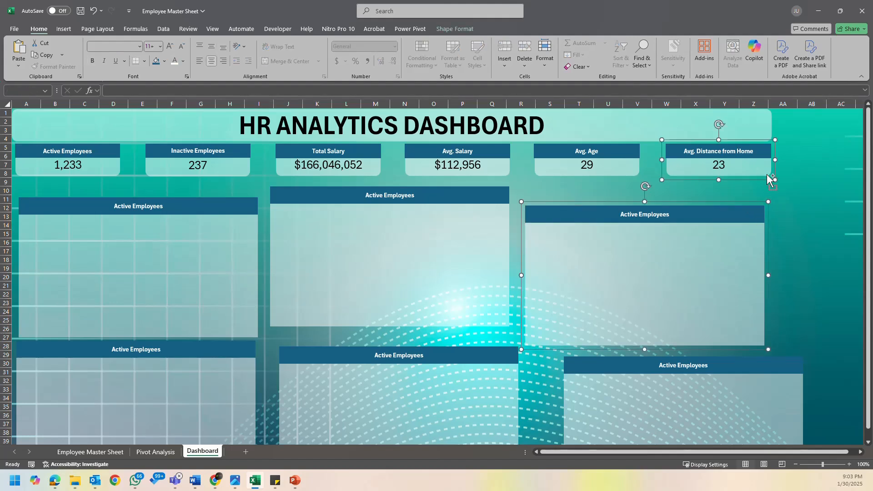
click(801, 274)
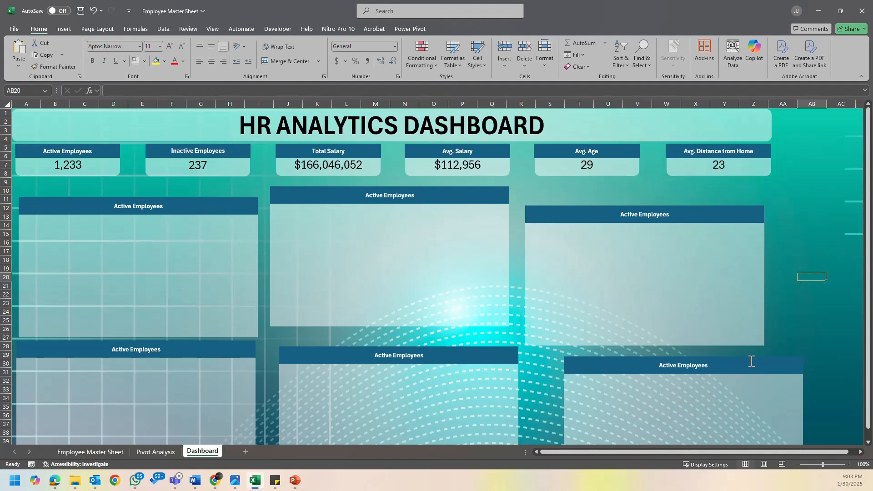
- Move the third panel of the second row left so it sits beneath the third upper panel
click(762, 361)
click(764, 357)
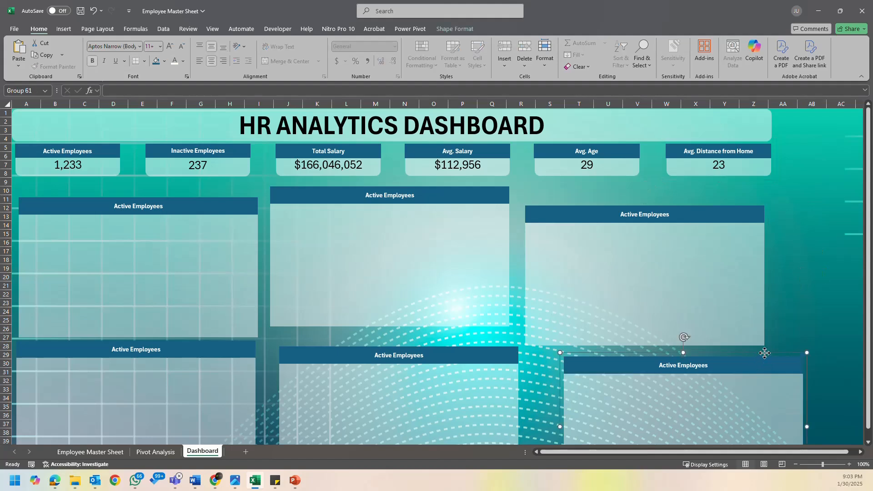
click(830, 305)
double_click(782, 361)
click(806, 303)
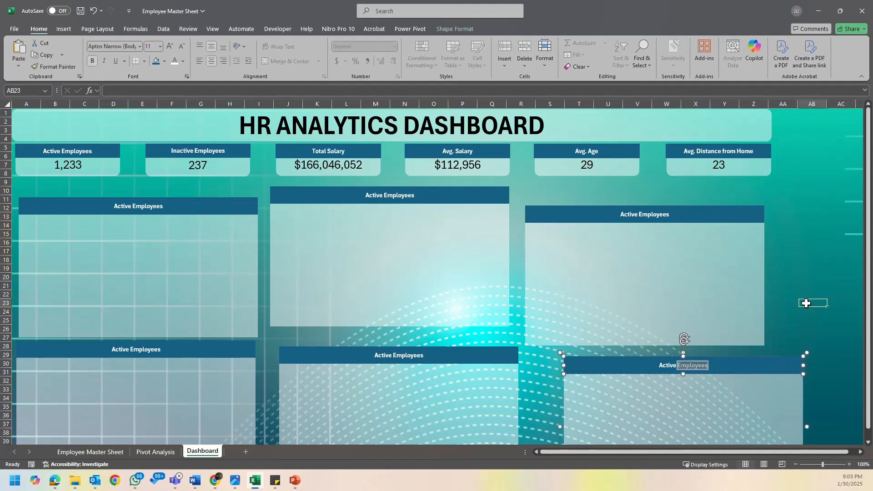
click(773, 357)
drag(775, 354, 733, 348)
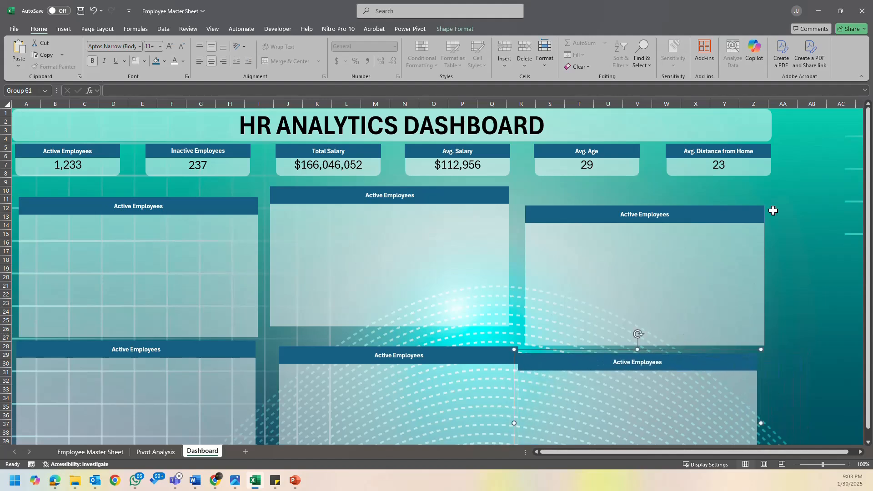
- Right-align the third panels of both rows with the Avg. Distance from Home card
click(771, 170)
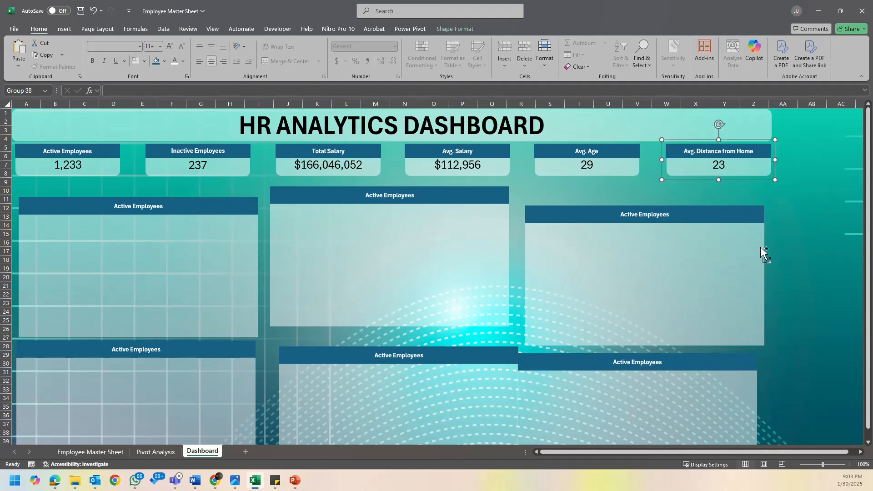
ctrl+click(760, 246)
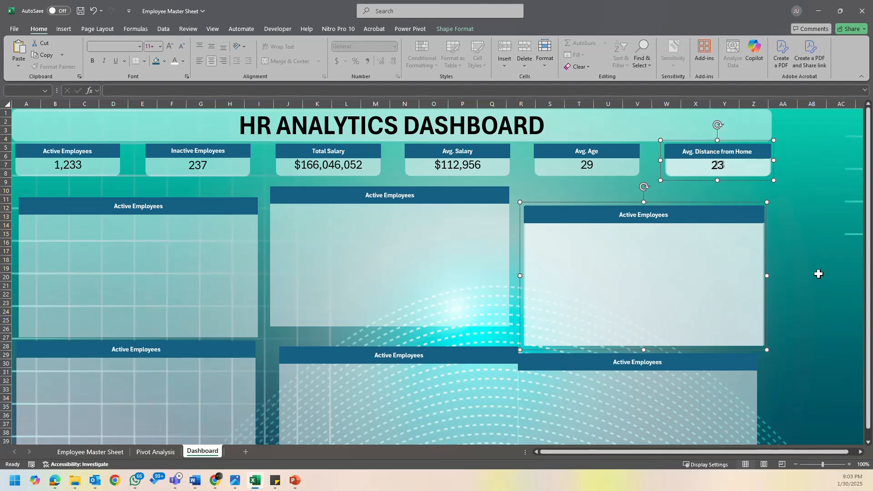
ctrl+click(743, 382)
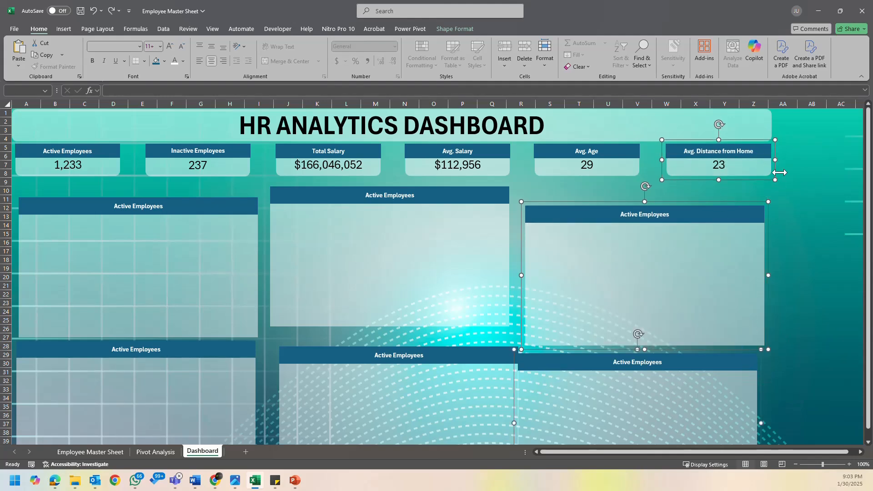
click(453, 29)
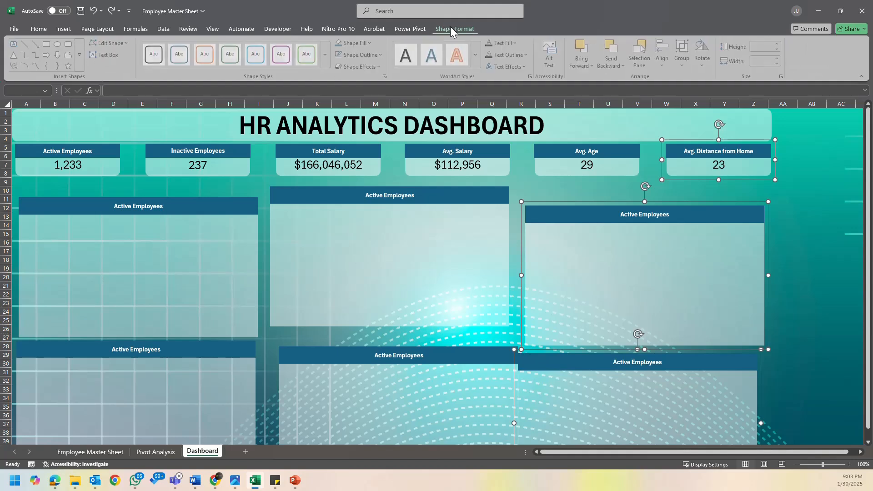
click(667, 65)
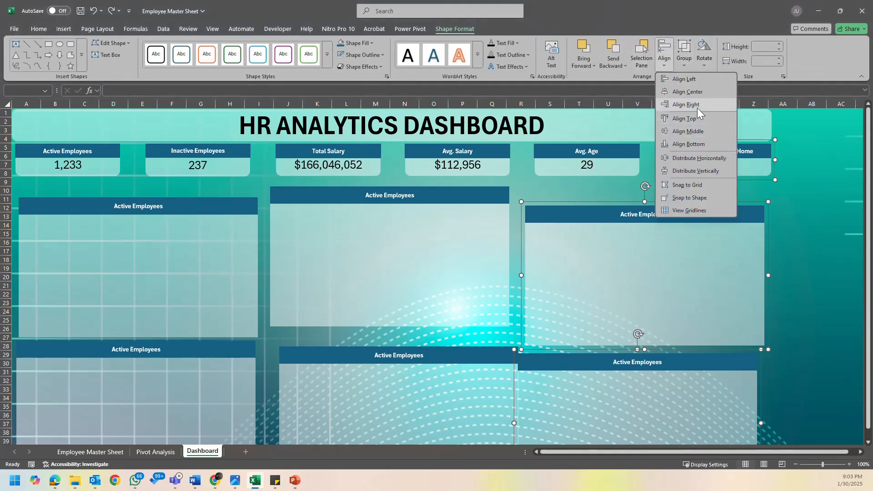
click(697, 105)
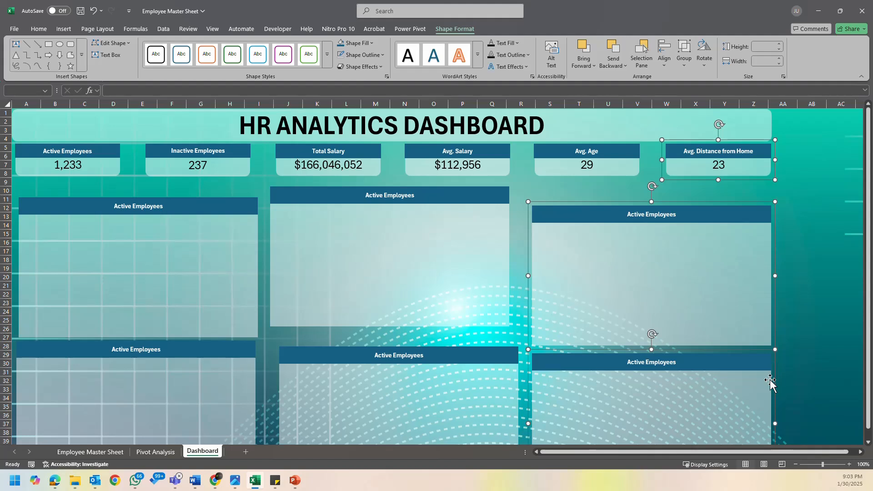
click(801, 225)
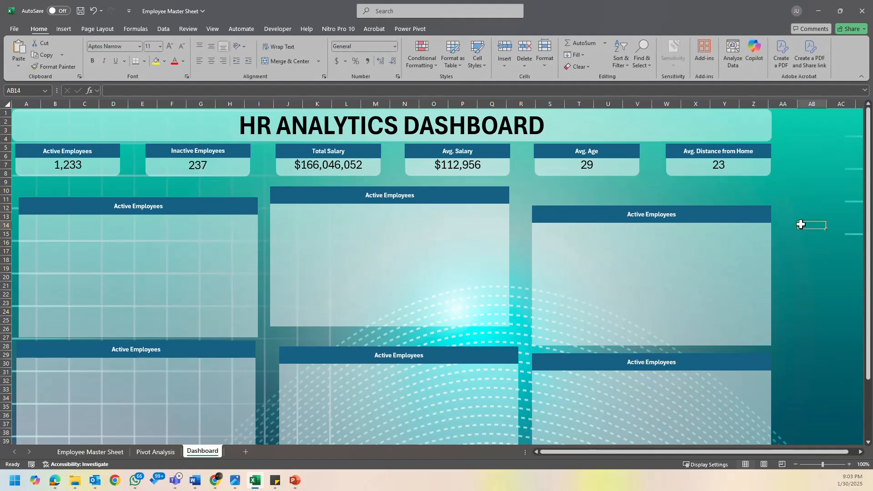
- Left-align the first panels of both rows with the Active Employees KPI card
click(19, 174)
ctrl+click(41, 254)
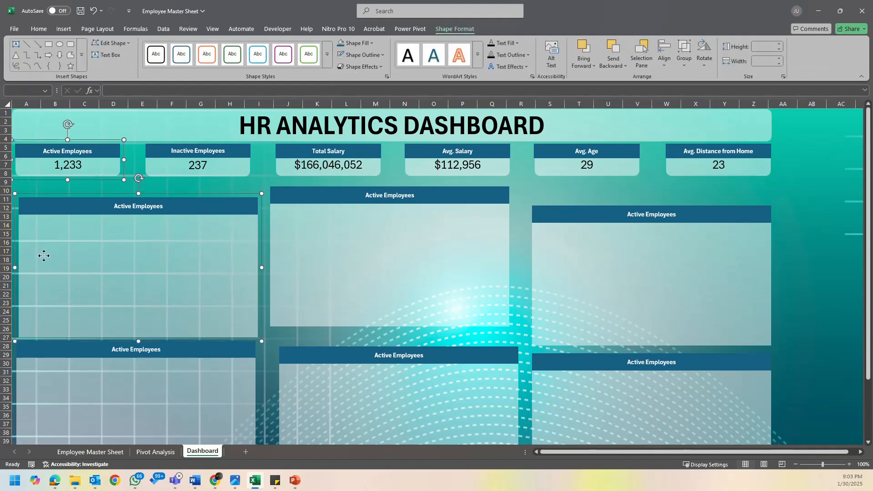
ctrl+click(73, 383)
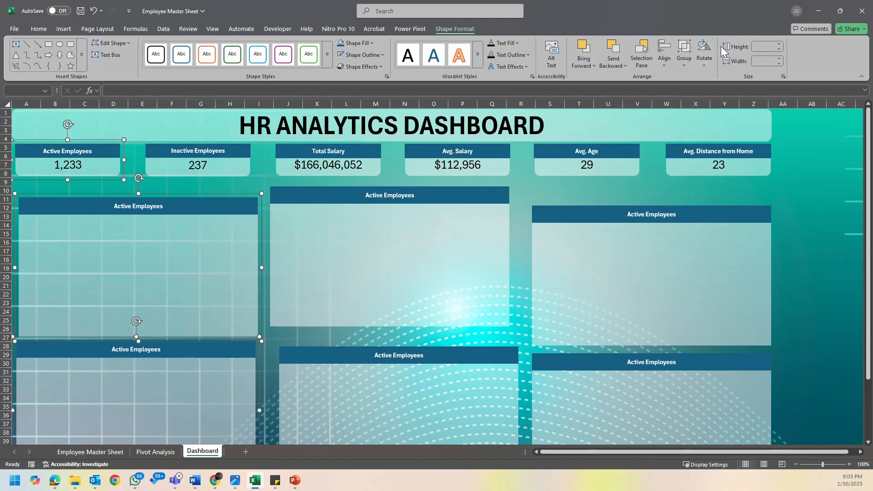
click(665, 50)
click(687, 78)
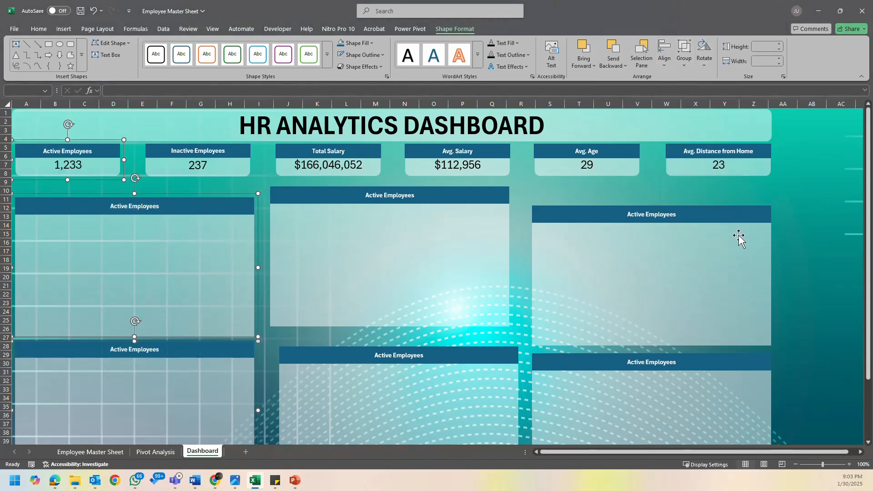
click(812, 225)
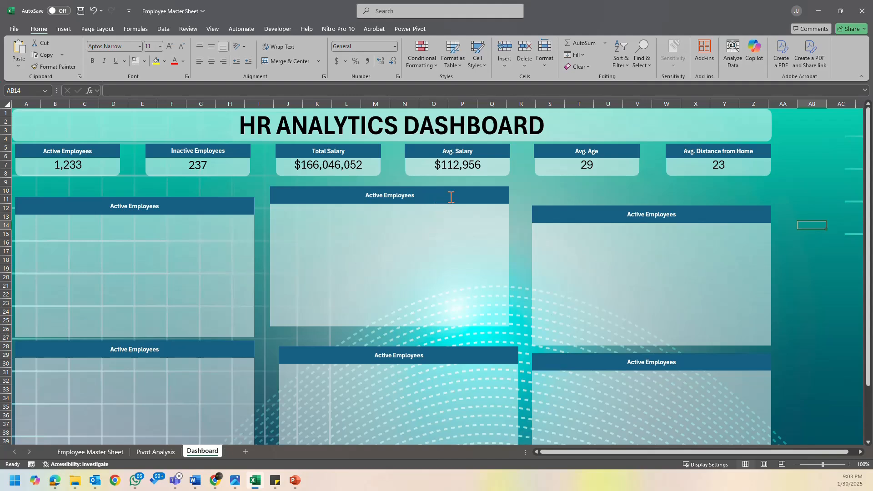
- Align the tops of the three panels in the upper row
click(212, 234)
ctrl+click(388, 241)
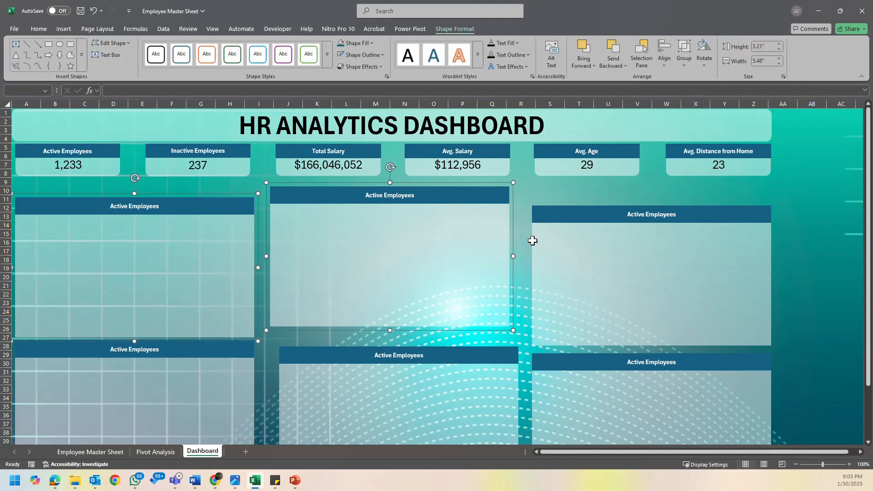
ctrl+click(562, 243)
click(663, 54)
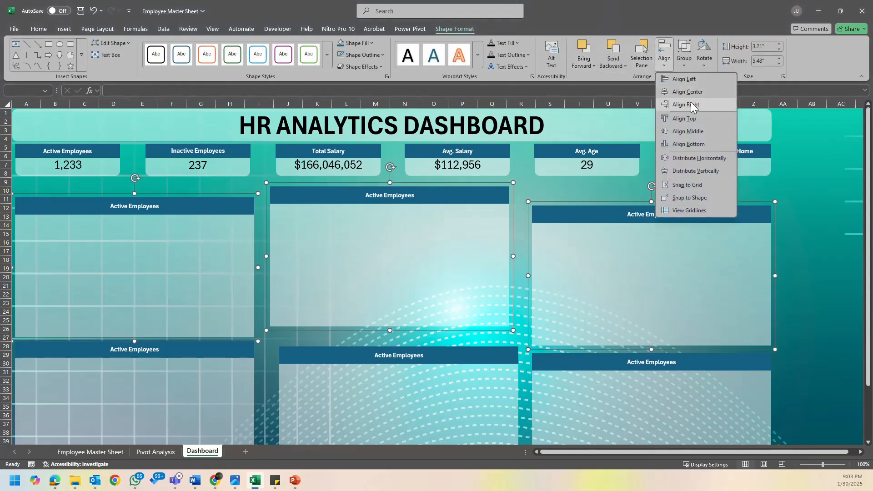
click(696, 118)
click(815, 226)
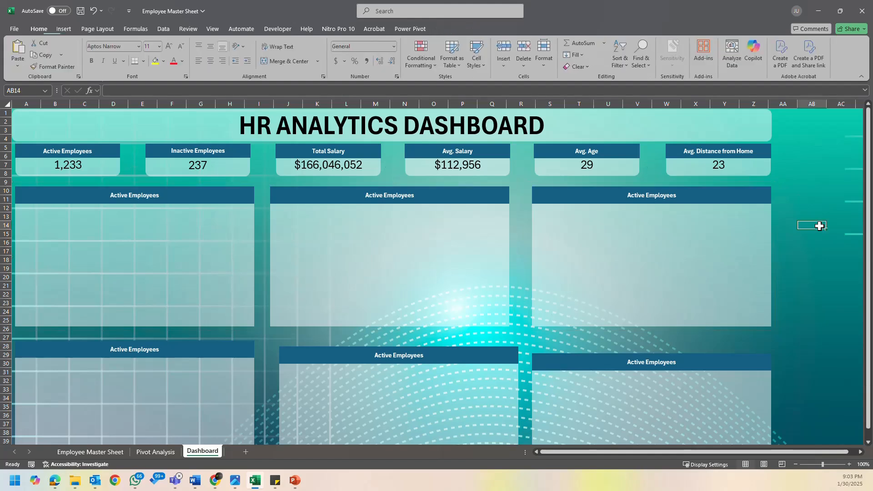
- Align the tops of the three panels in the second row
click(203, 374)
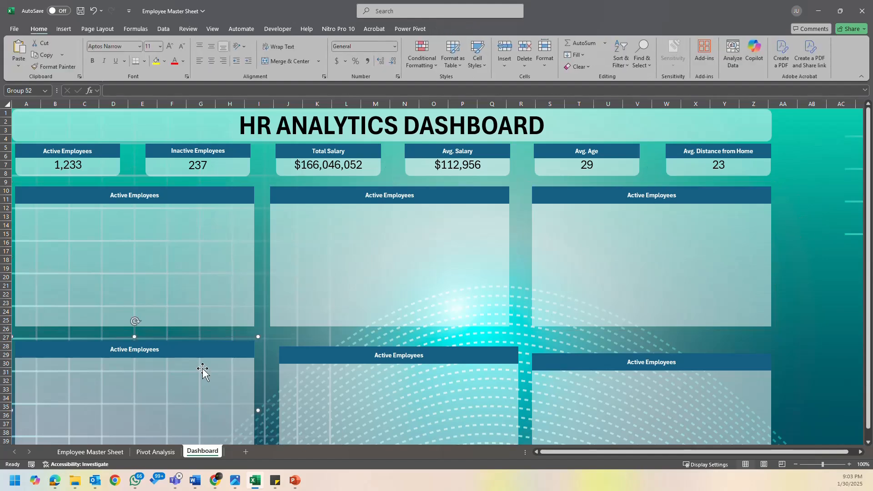
ctrl+click(351, 384)
ctrl+click(564, 386)
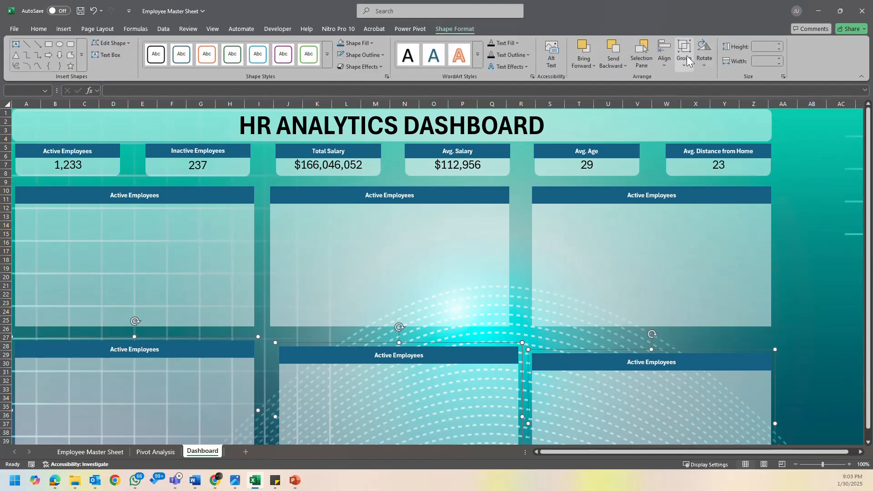
click(664, 54)
click(684, 119)
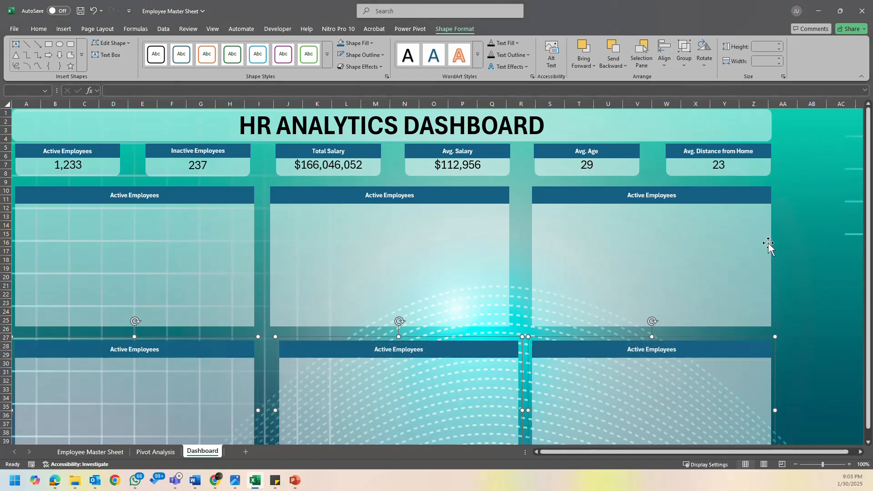
click(790, 199)
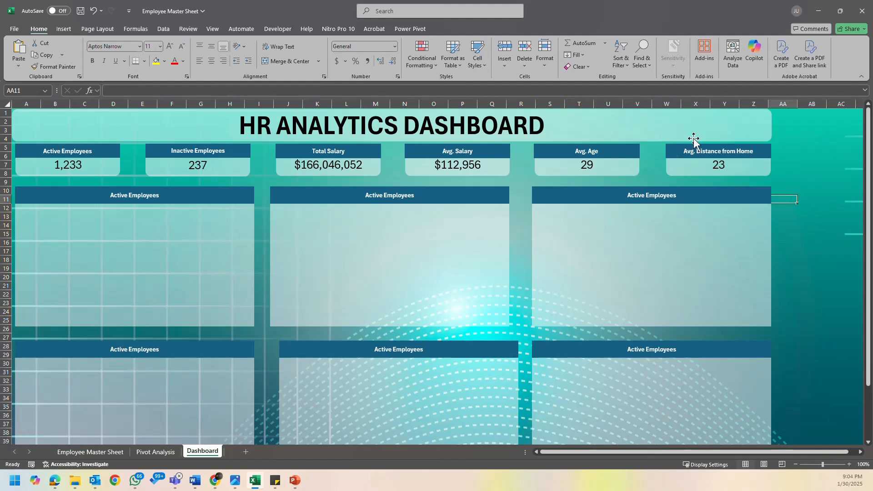
- Remove the fill from the HR ANALYTICS DASHBOARD title banner and shorten the banner slightly from its lower edge
click(711, 131)
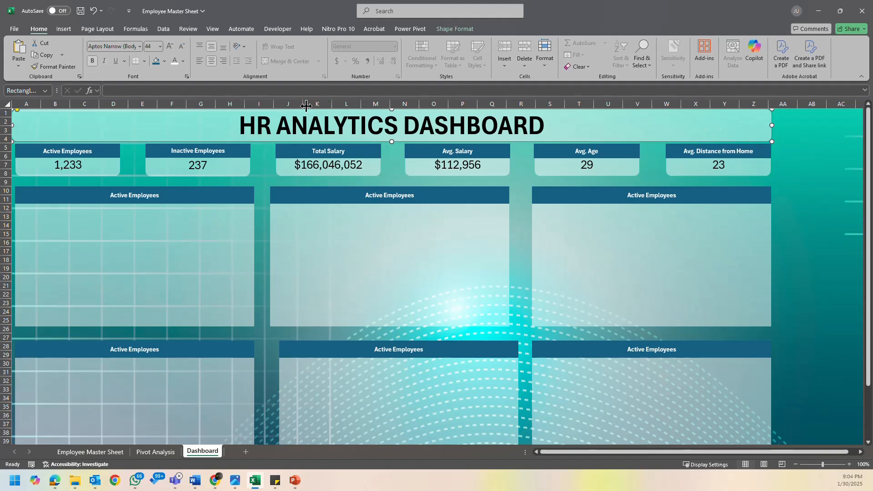
drag(241, 121, 426, 122)
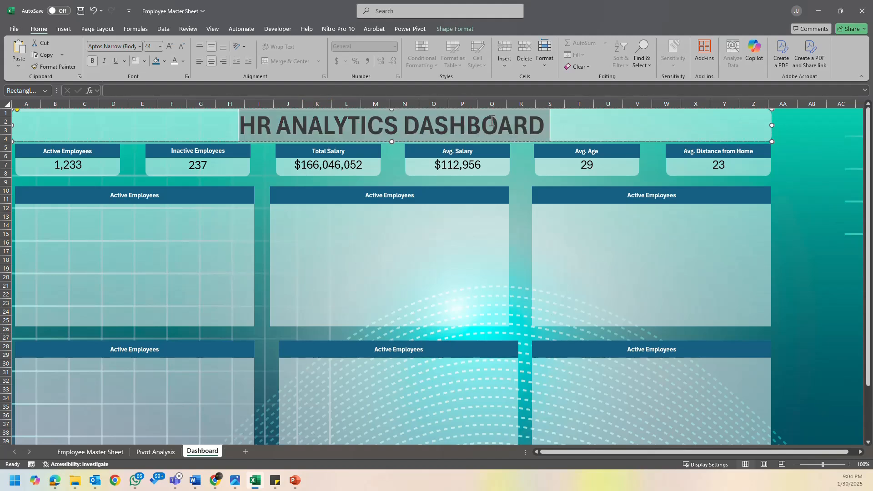
click(614, 130)
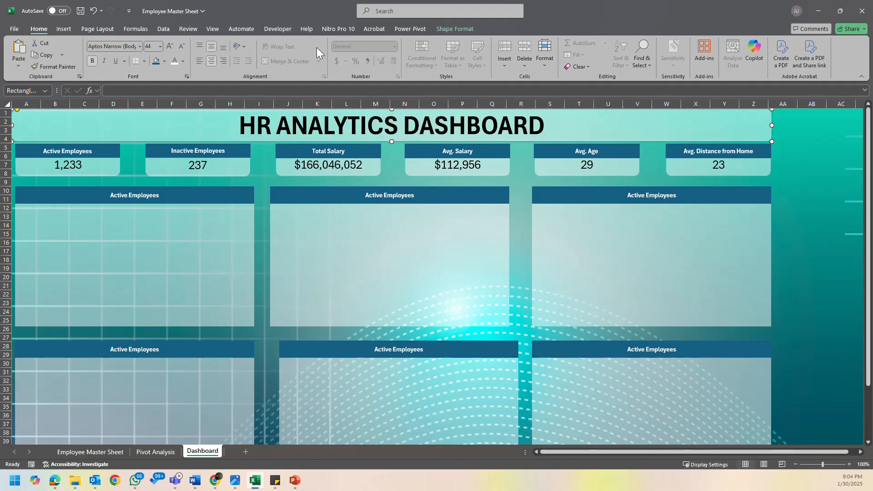
click(465, 29)
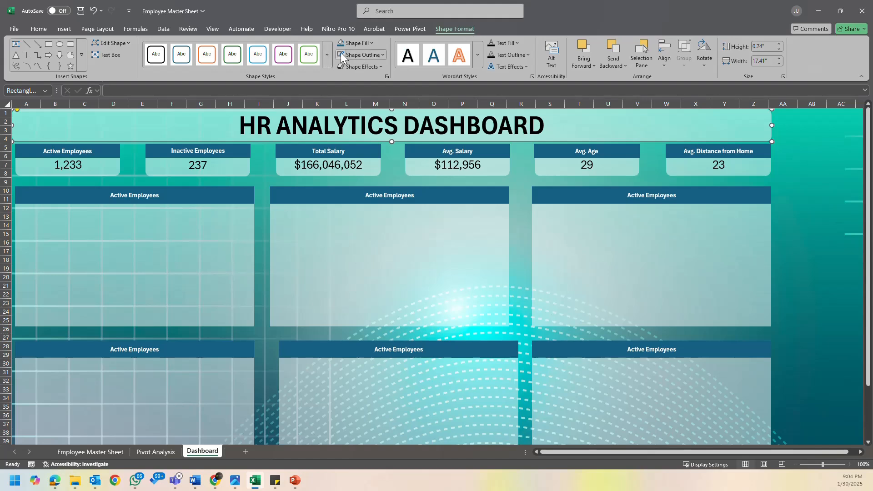
click(372, 42)
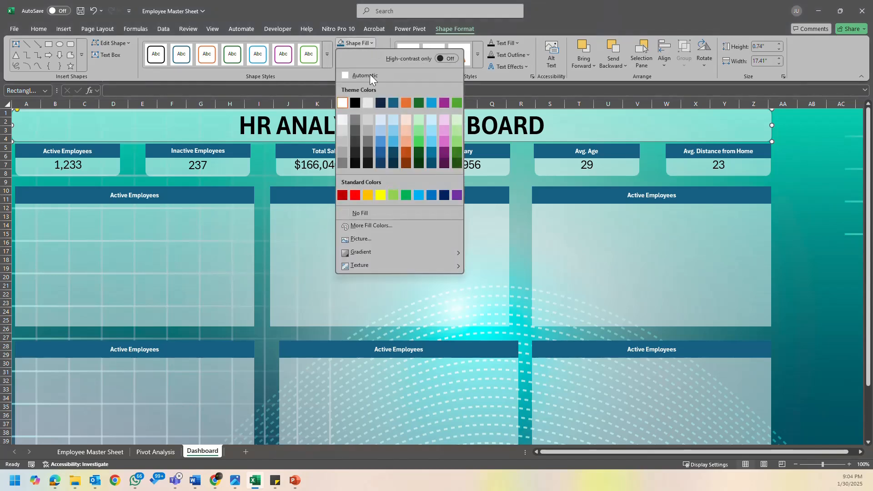
click(360, 213)
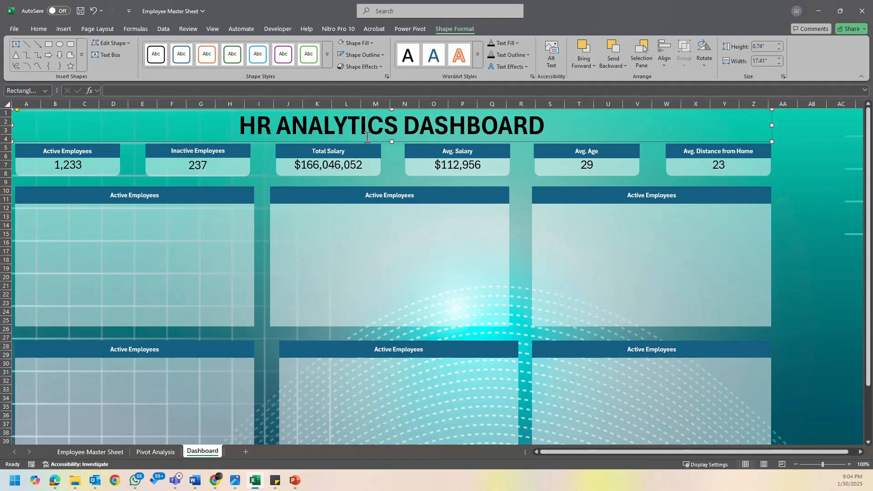
drag(392, 140, 390, 135)
click(785, 139)
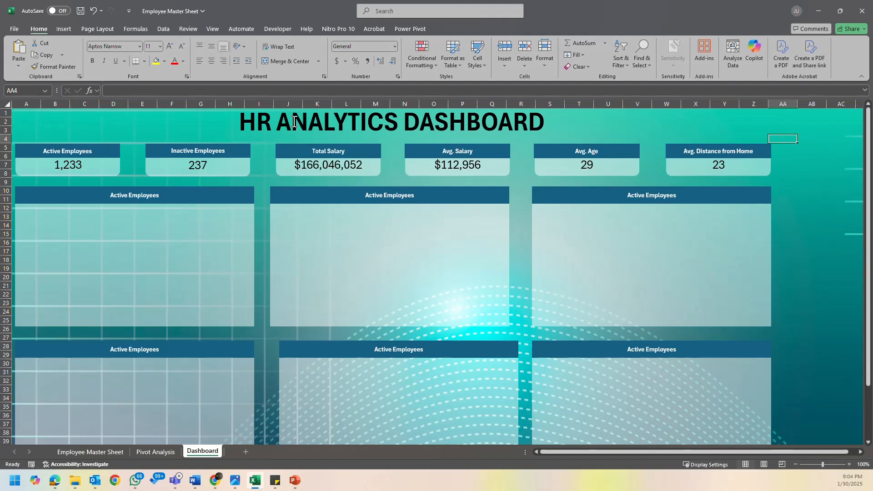
- Turn on the gridlines of the Dashboard sheet
click(64, 29)
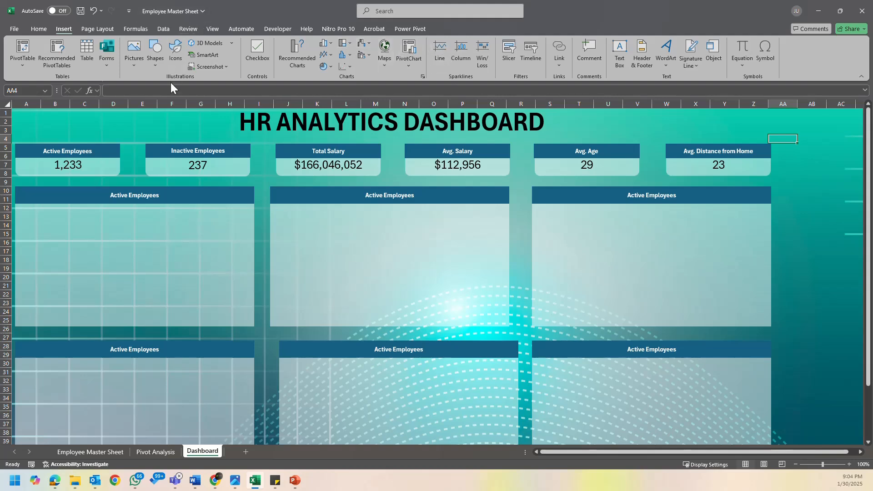
click(212, 29)
click(263, 55)
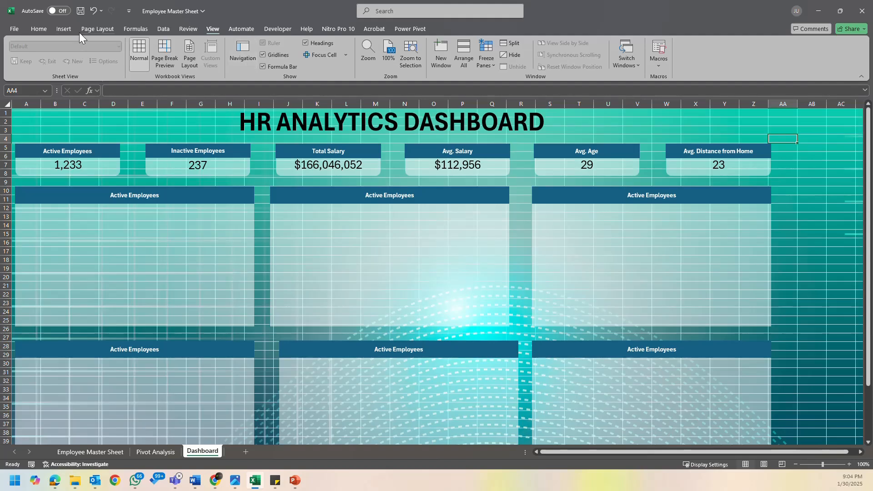
- Draw a straight horizontal line about 17.42" long beneath the dashboard title, spanning the full banner width
click(67, 30)
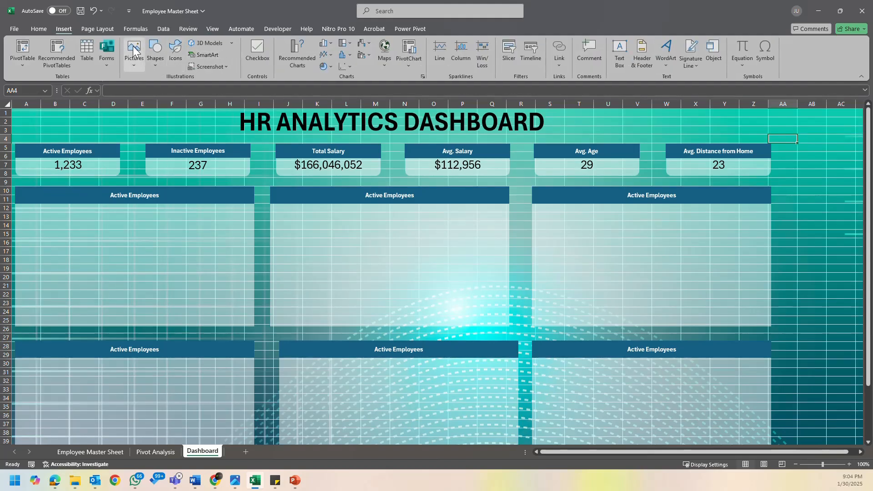
click(155, 55)
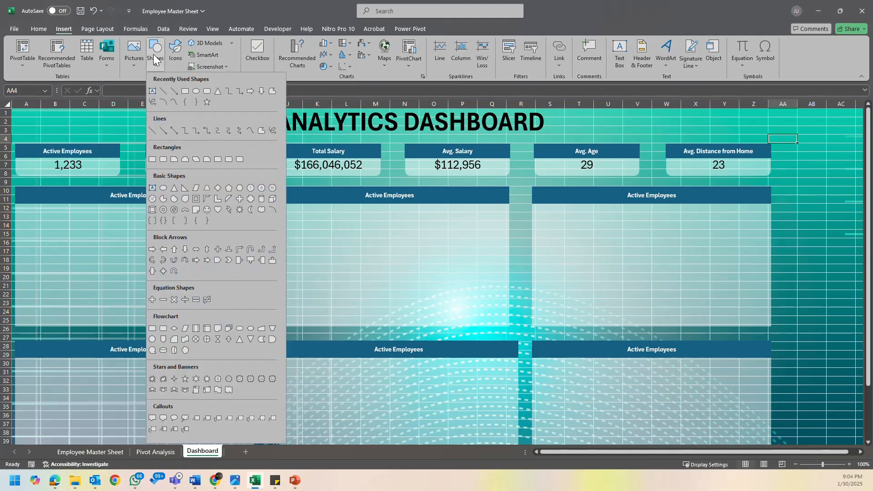
click(165, 92)
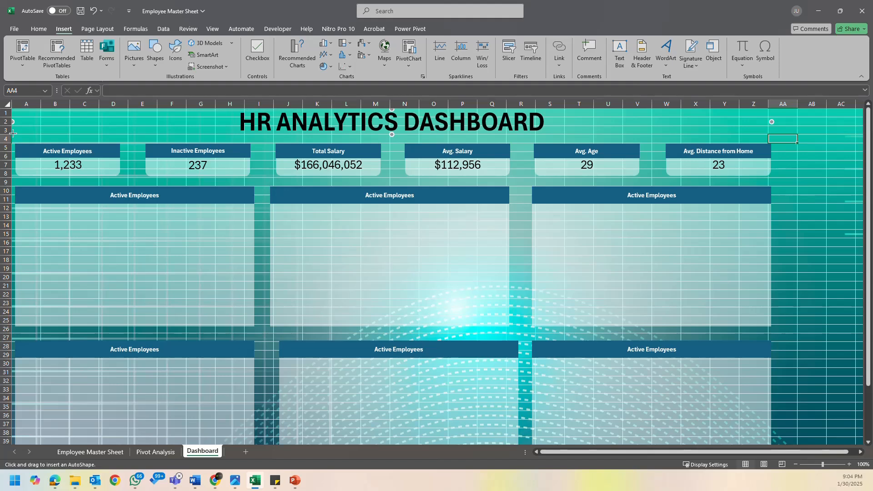
drag(14, 134, 772, 134)
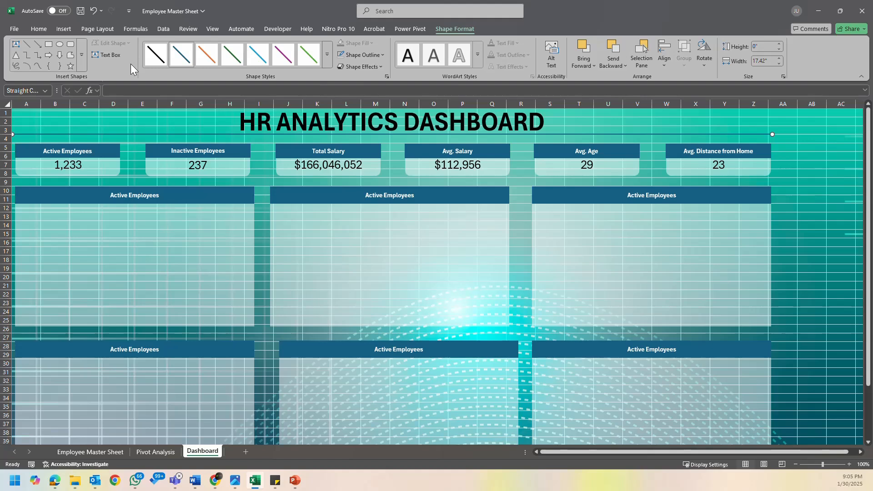
- Style the line beneath the dashboard title with a thick dark blue theme line style and a 4½ pt weight
click(328, 58)
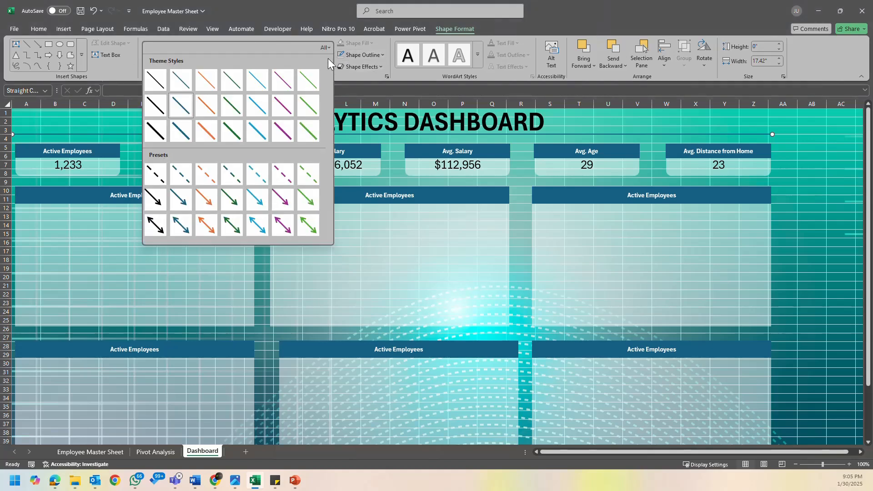
click(180, 130)
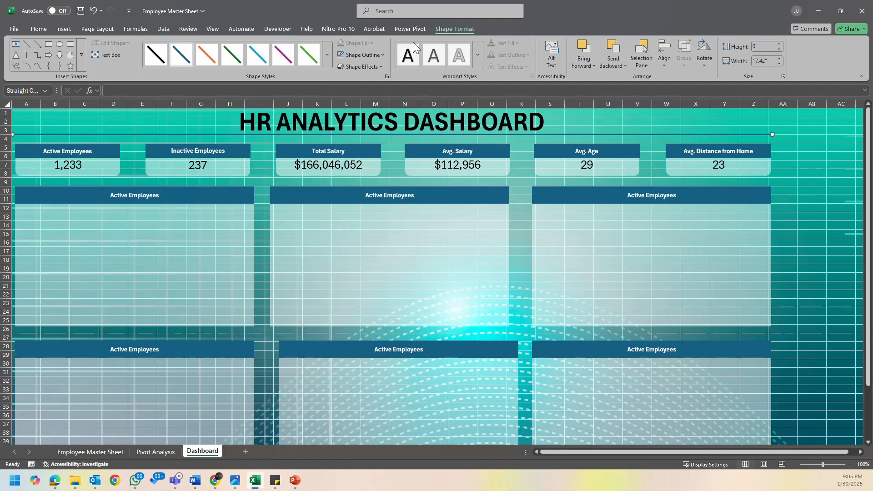
click(364, 54)
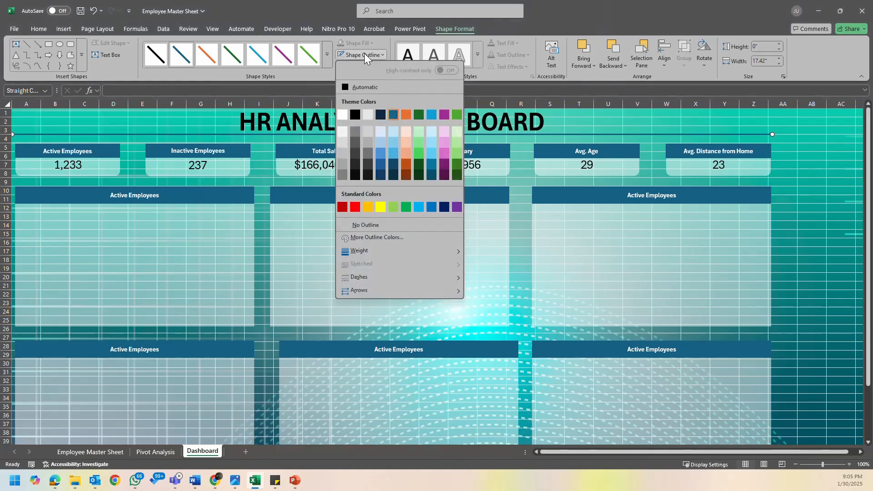
mouse_move(418, 248)
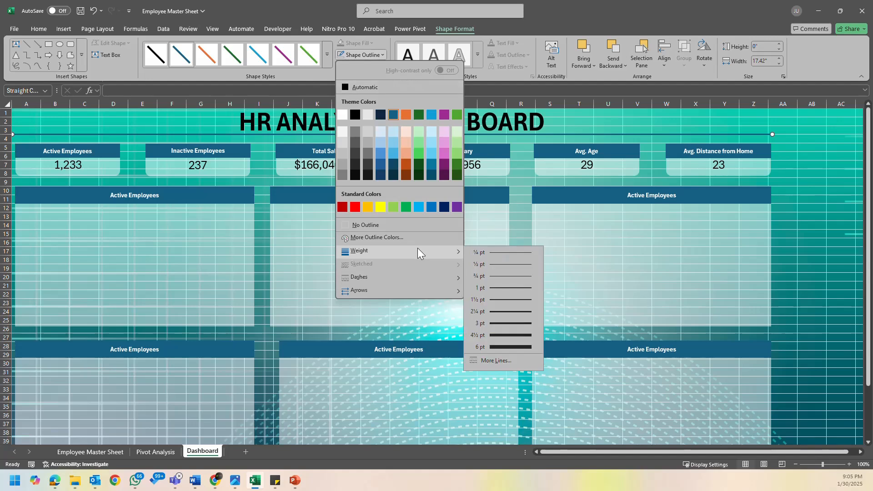
click(513, 335)
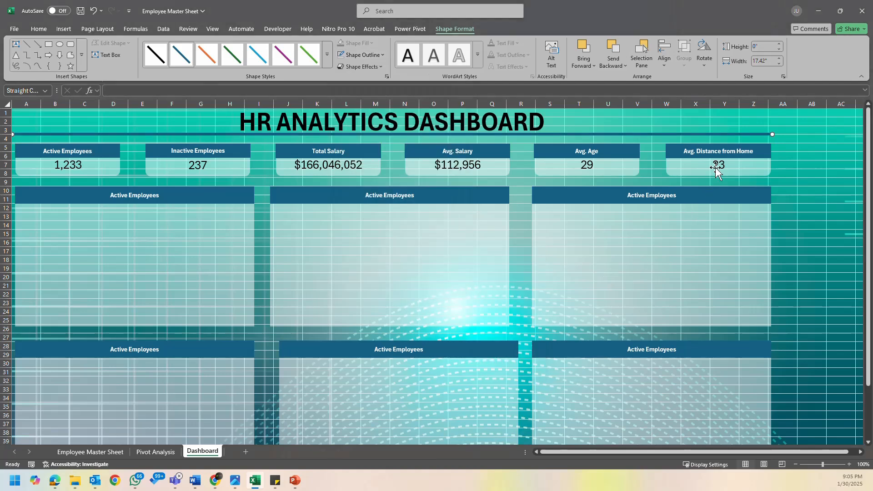
- Shorten the title underline slightly at both ends to a width of about 17.24", matching the outer edges of the cards
drag(771, 132, 631, 133)
drag(636, 134, 769, 135)
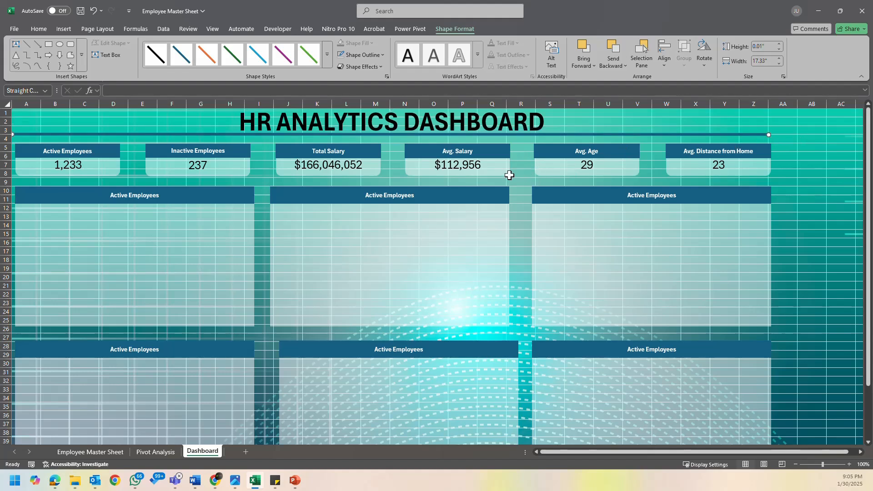
drag(12, 134, 15, 134)
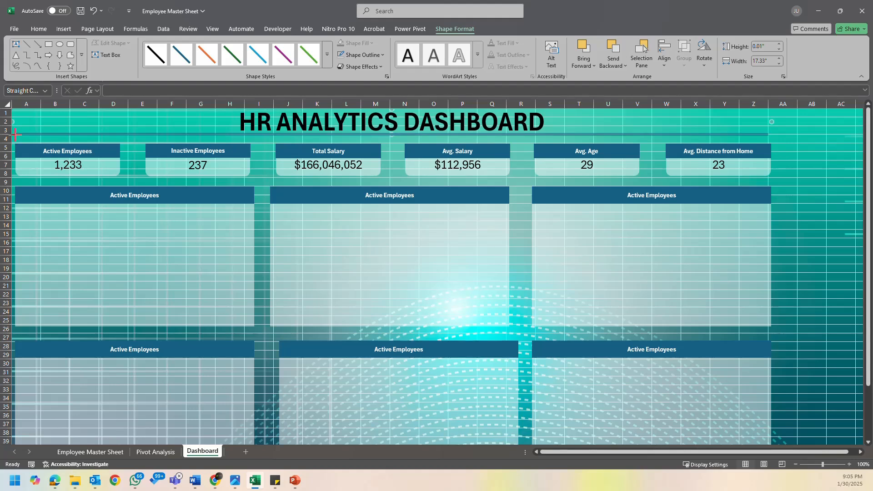
drag(16, 135, 16, 134)
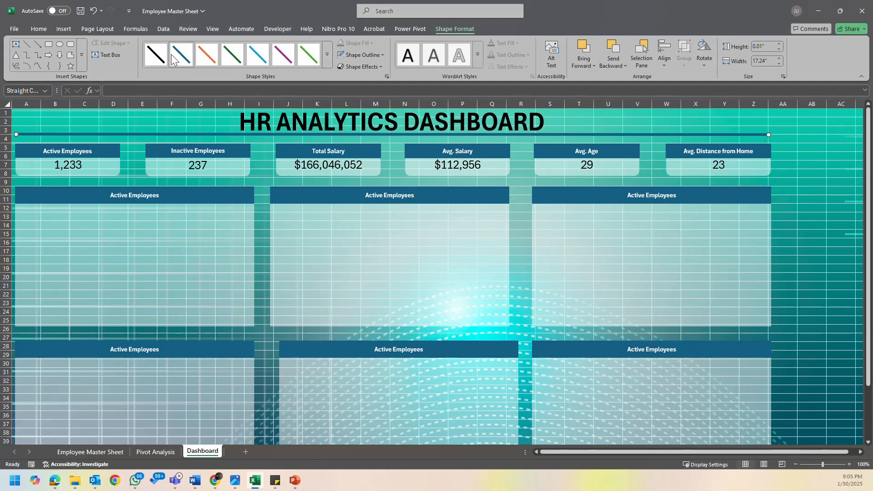
- Turn off the gridlines of the Dashboard sheet
click(349, 119)
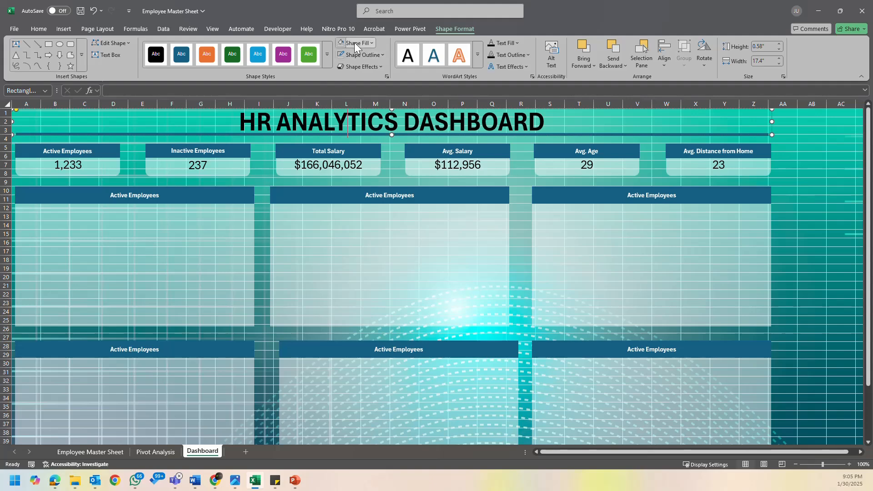
click(799, 128)
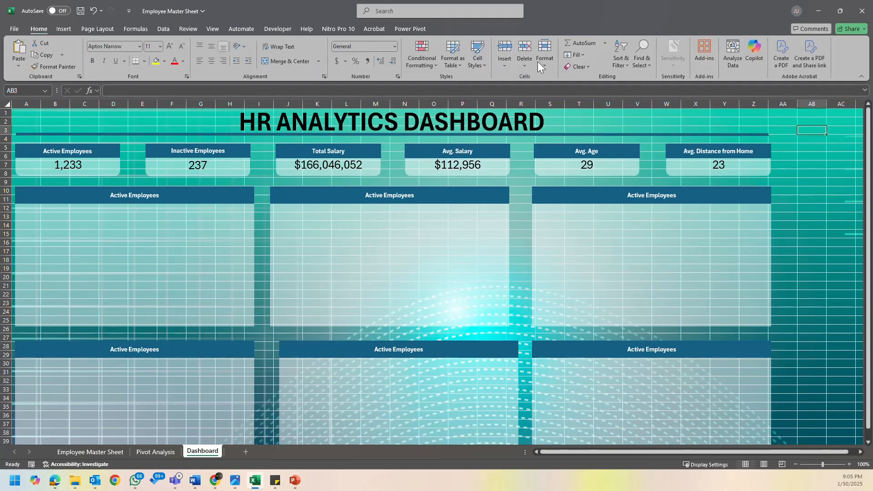
click(212, 29)
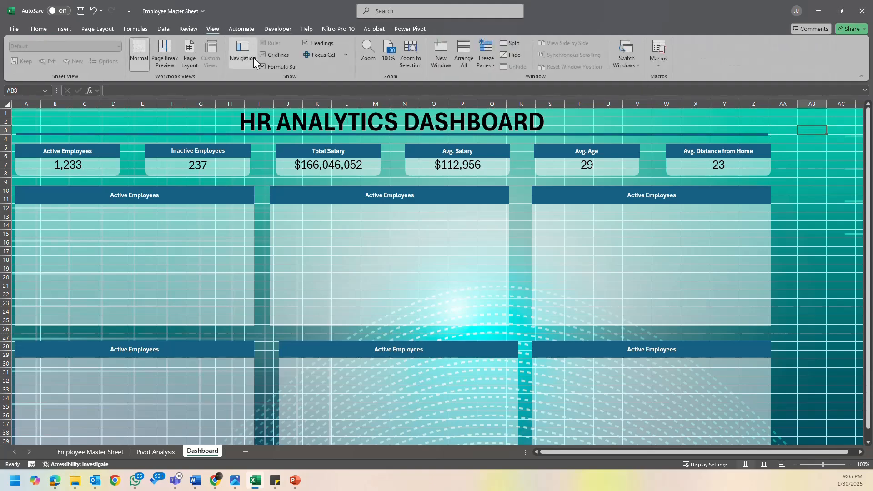
click(265, 55)
click(840, 204)
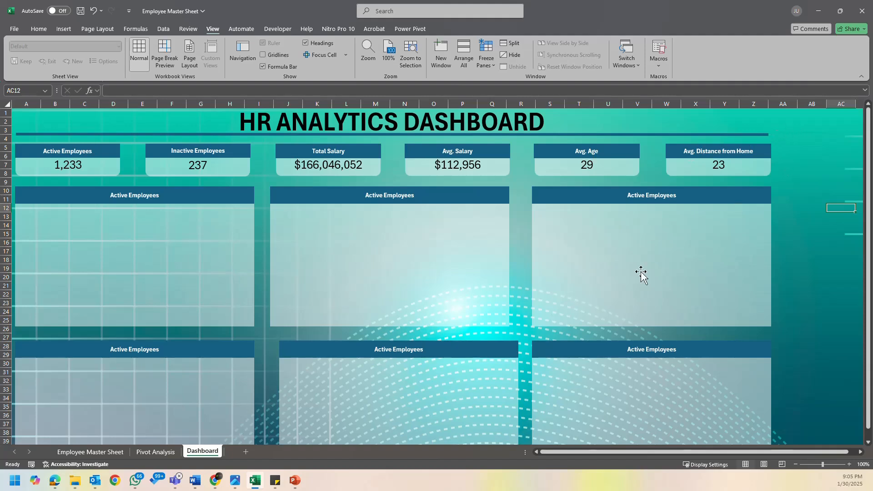
- Cut the gender pie chart from the Pivot Analysis sheet and paste it into the first panel of the Dashboard's upper row
click(189, 259)
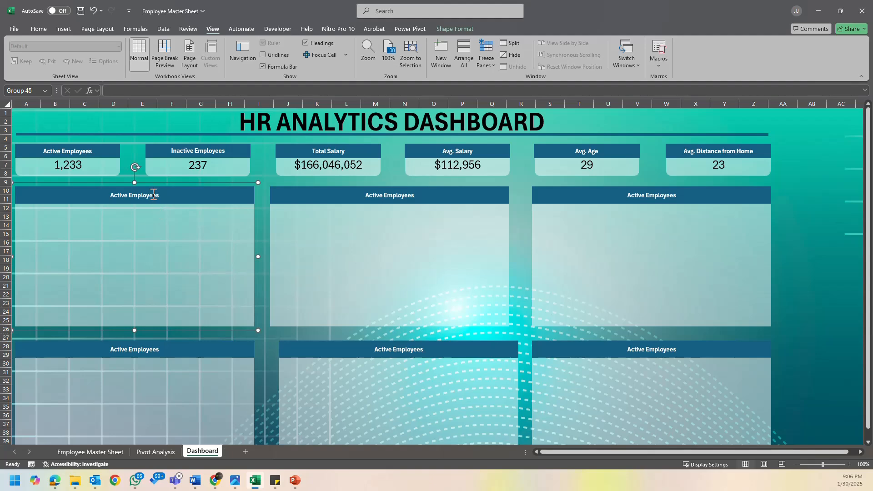
click(805, 199)
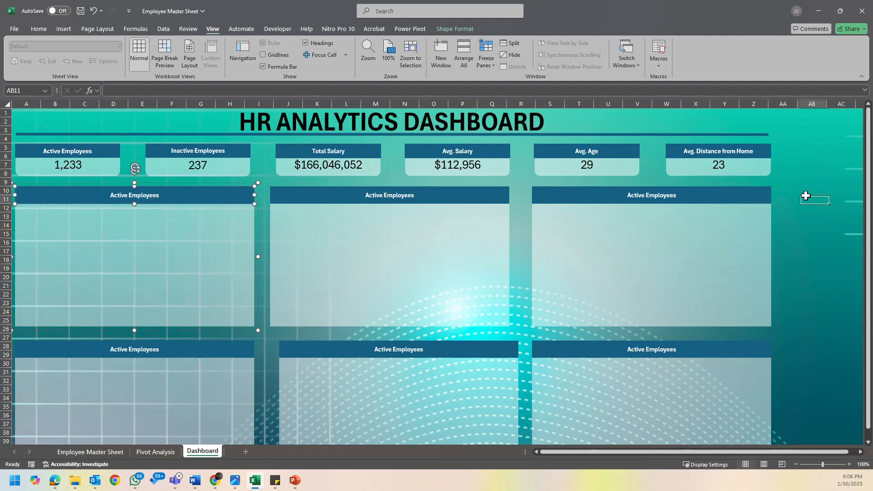
click(156, 452)
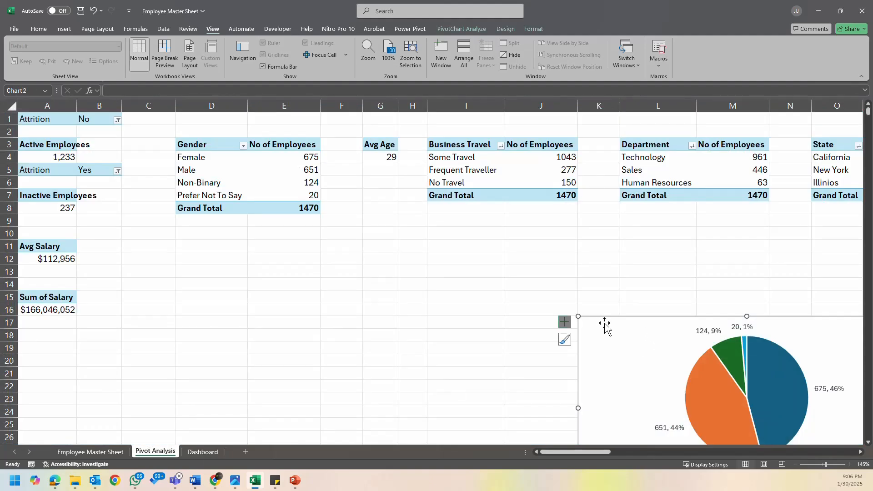
key(Delete)
click(203, 452)
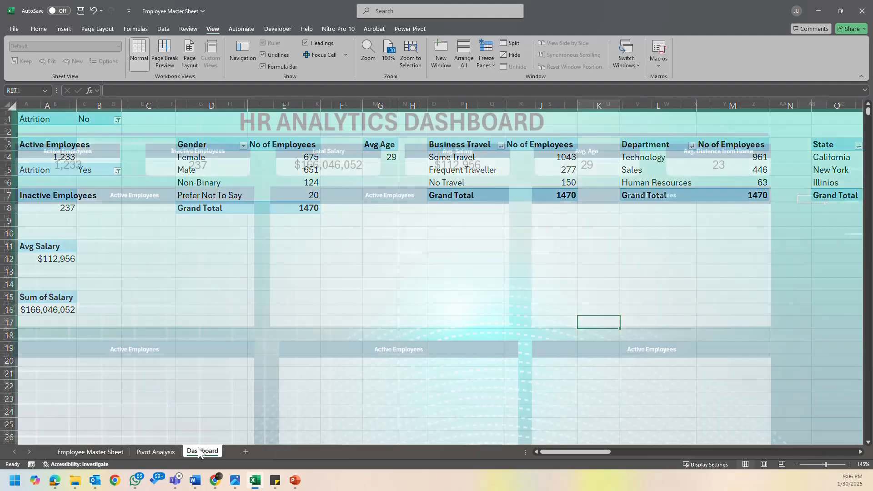
key(ctrl+v)
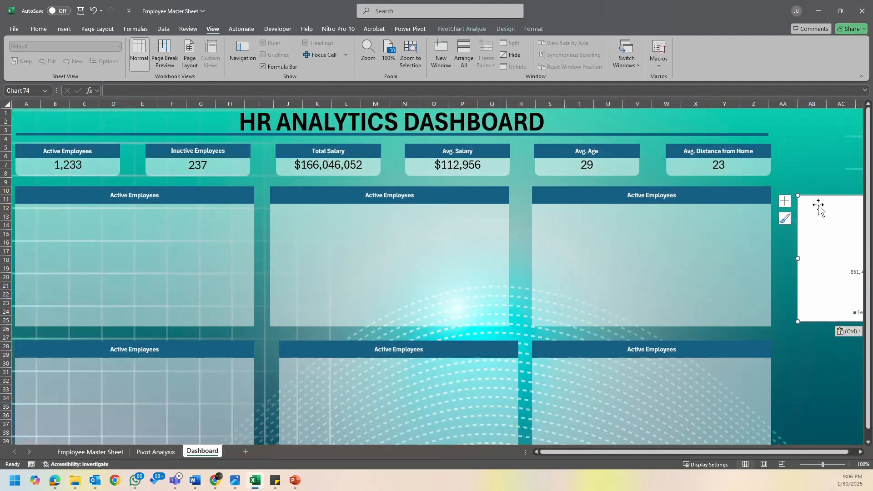
drag(822, 200, 39, 207)
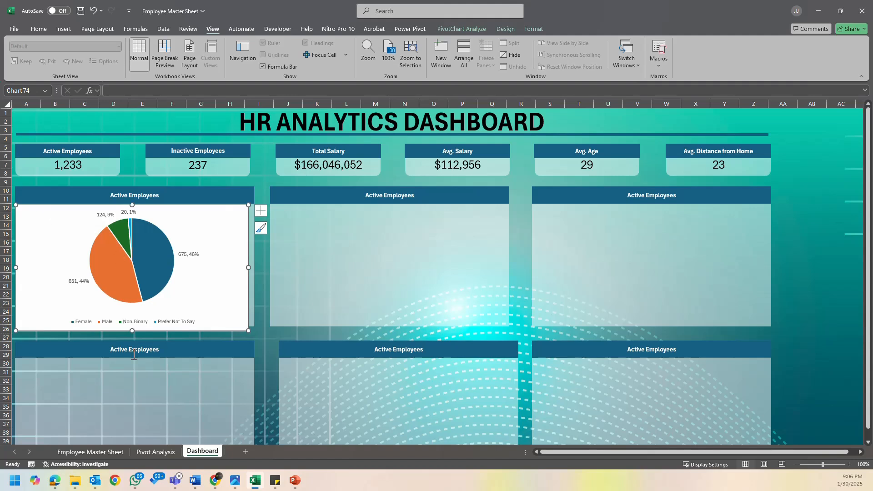
- Resize the gender pie chart to about 2.79" high and 5.44" wide so it fills the panel below its header
drag(132, 330, 135, 324)
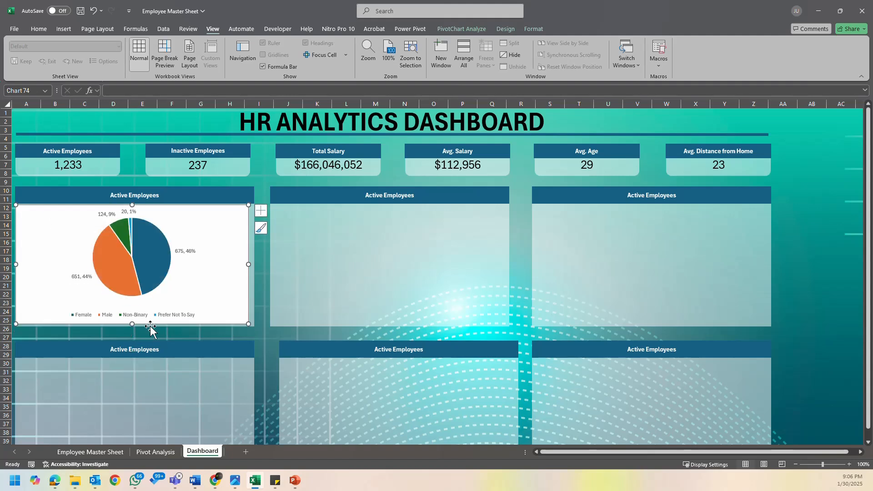
drag(247, 323, 253, 324)
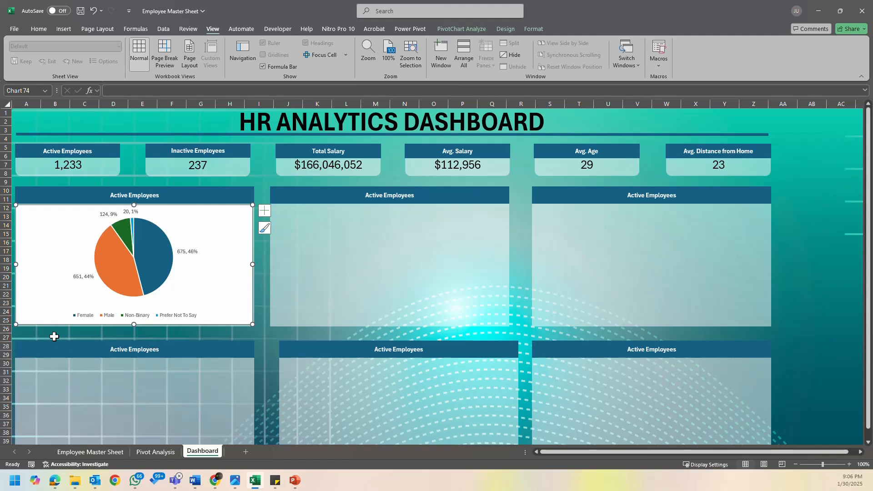
drag(135, 324, 135, 326)
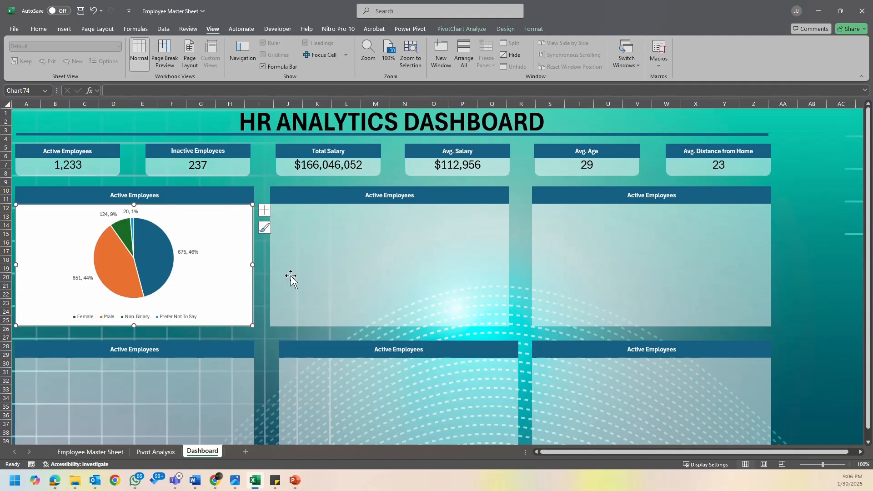
- Try removing the white background fill from the gender pie chart, and undo the removal
click(531, 30)
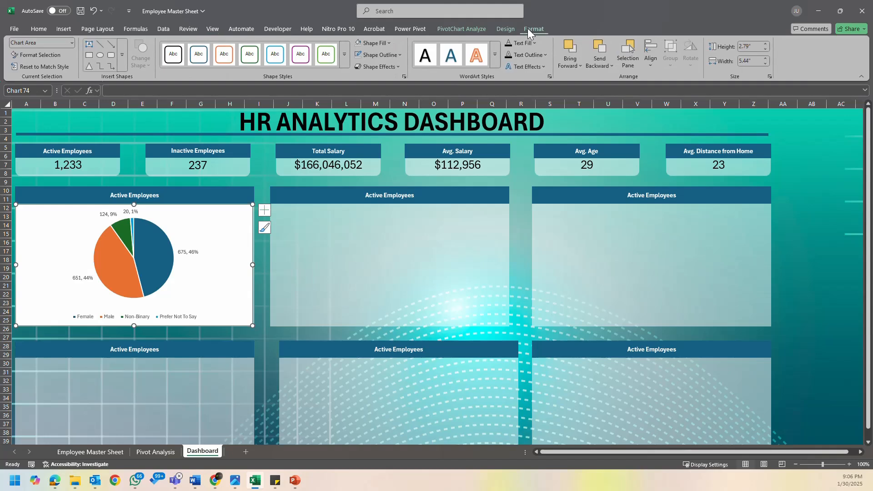
click(359, 44)
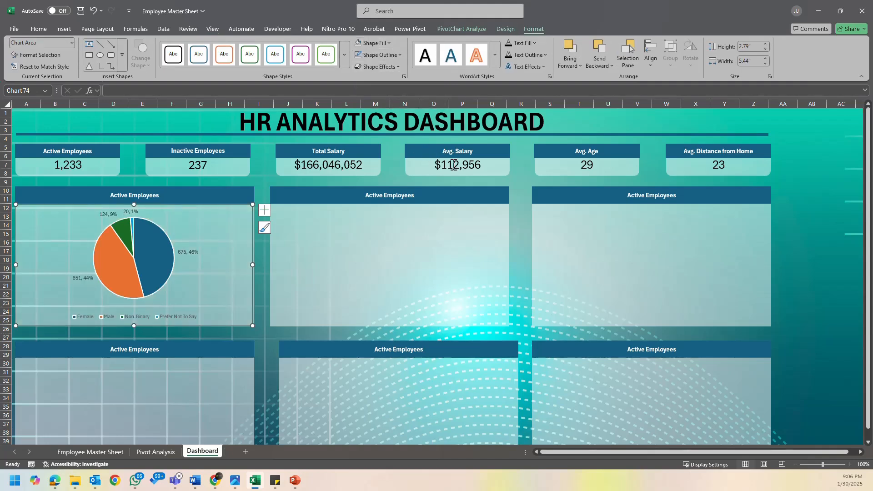
click(848, 242)
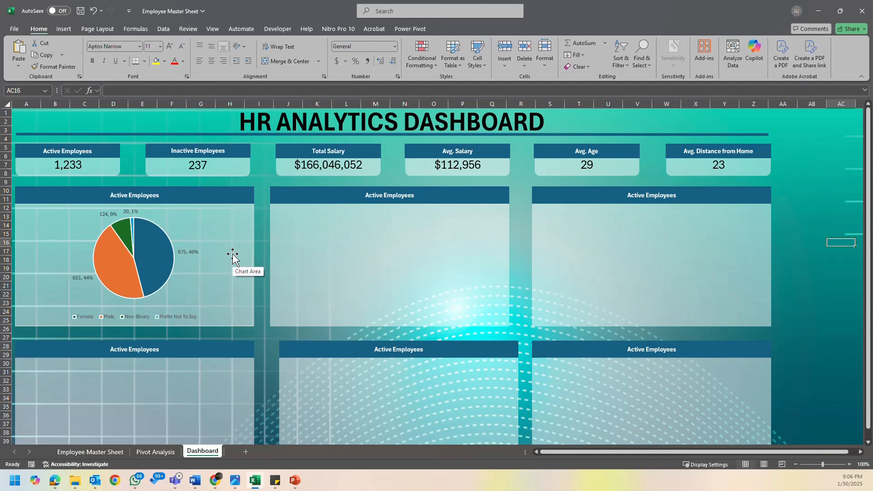
click(191, 252)
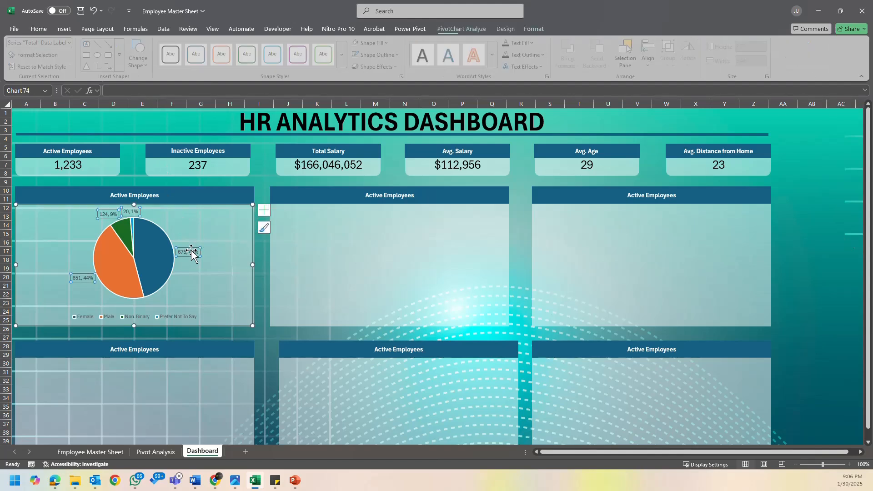
click(233, 259)
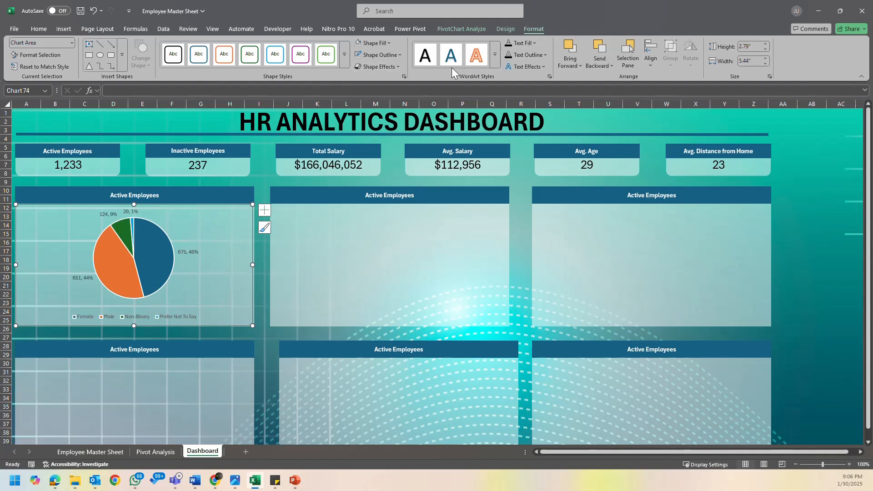
click(367, 40)
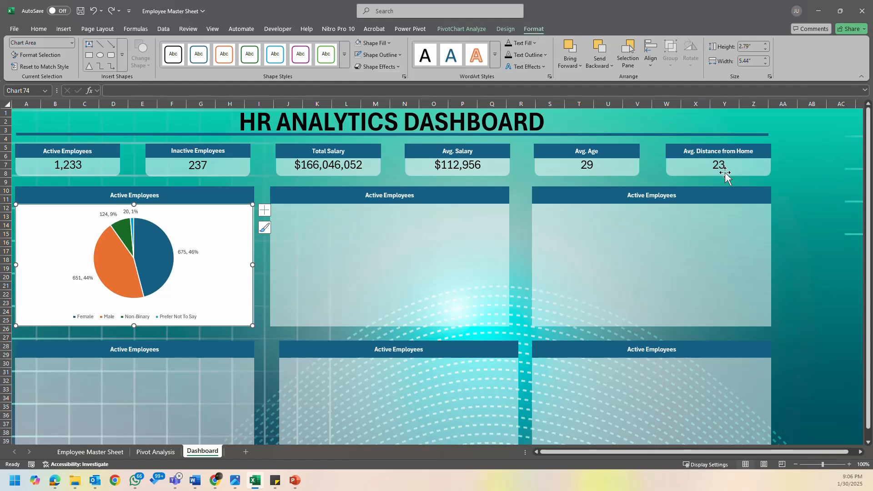
click(786, 192)
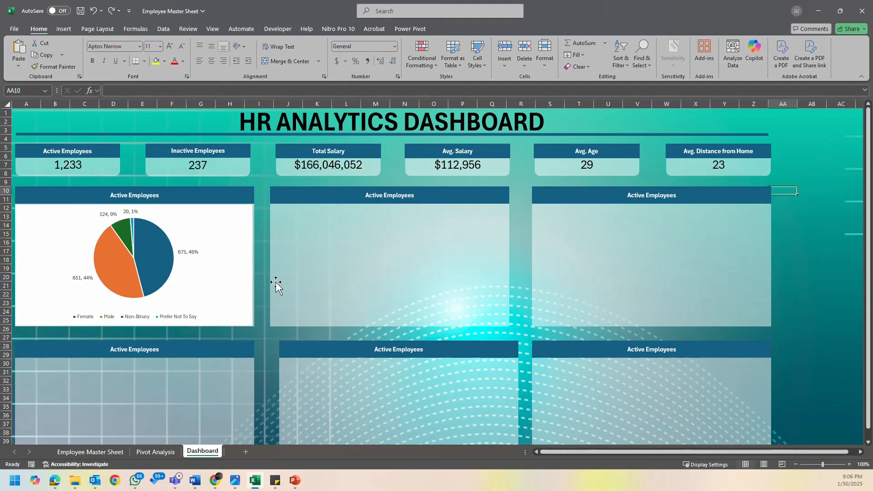
- Make the data labels and the legend text of the gender pie chart bold
click(193, 251)
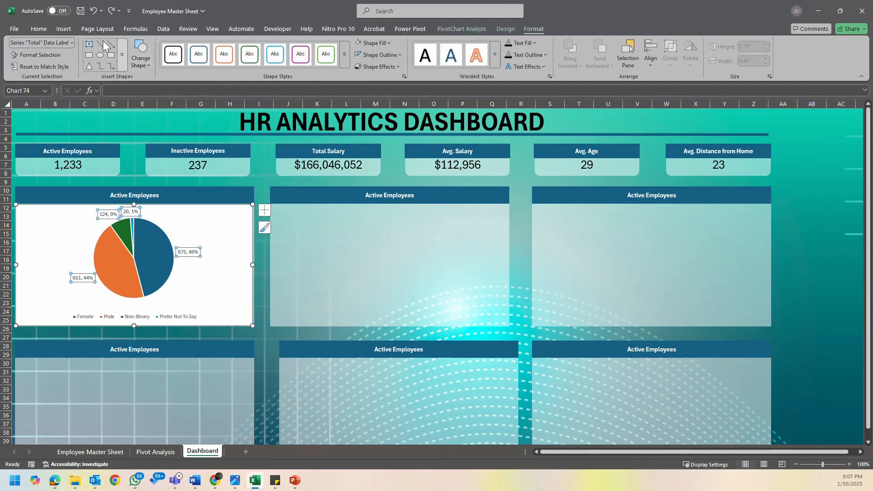
click(39, 29)
click(96, 62)
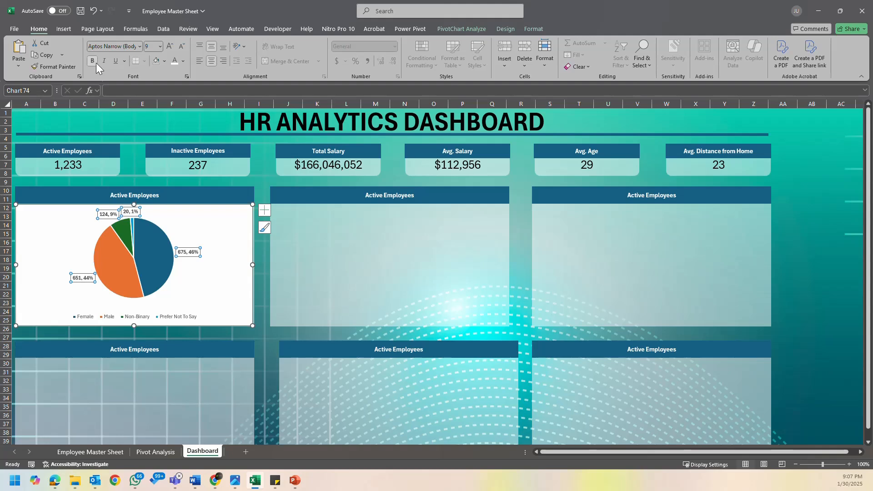
click(800, 259)
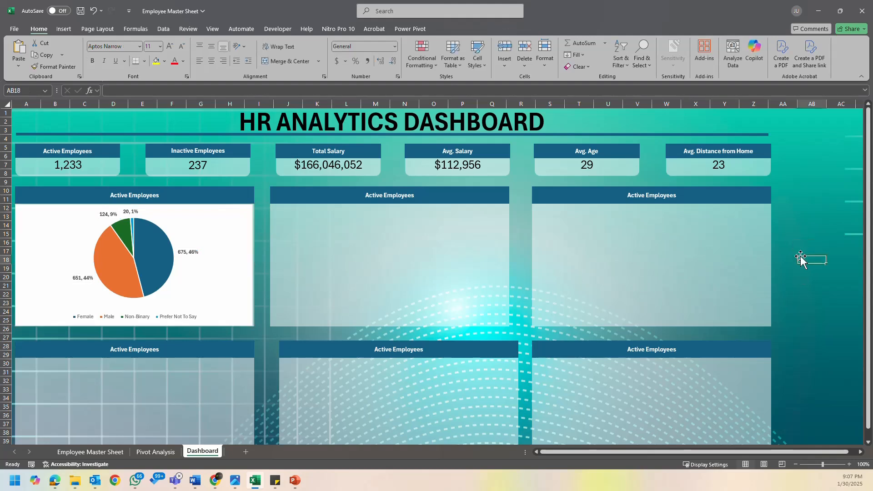
click(187, 318)
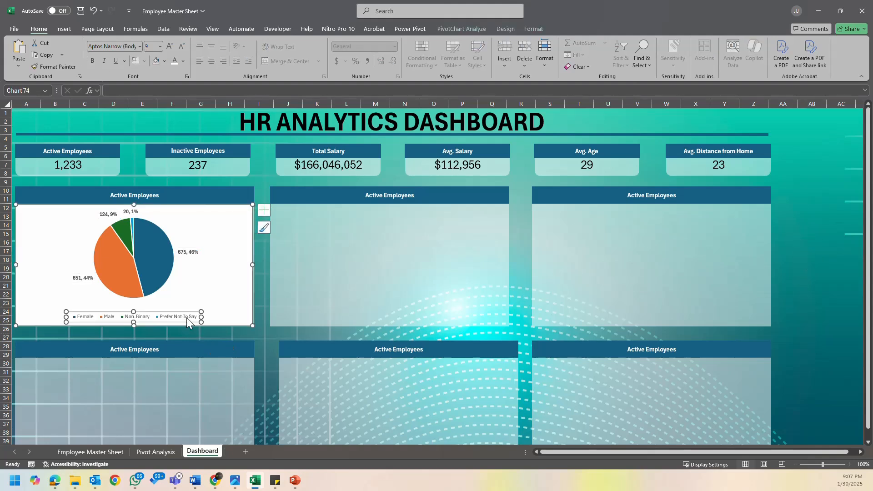
click(94, 60)
click(794, 215)
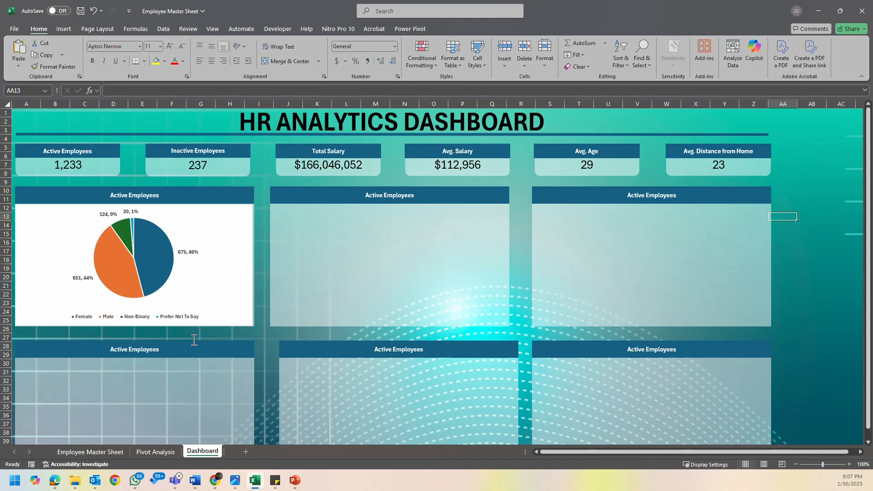
- Move the legend of the gender pie chart to the chart's right side
click(228, 296)
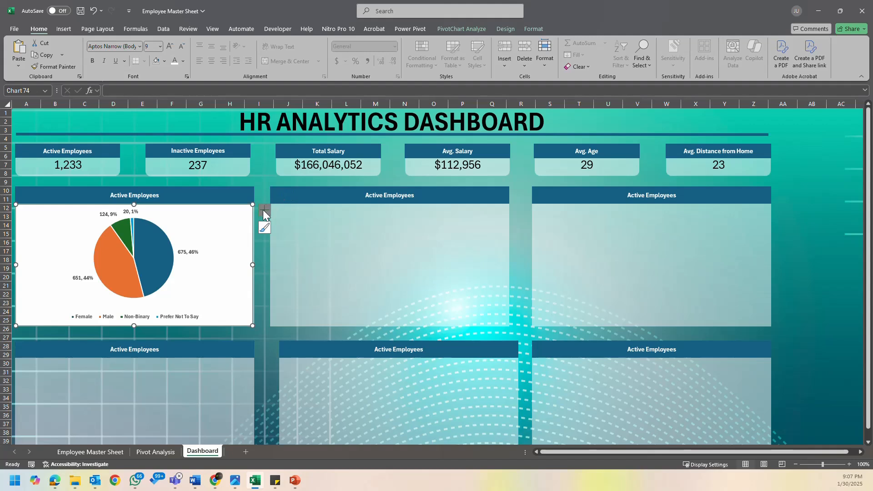
click(264, 209)
click(336, 241)
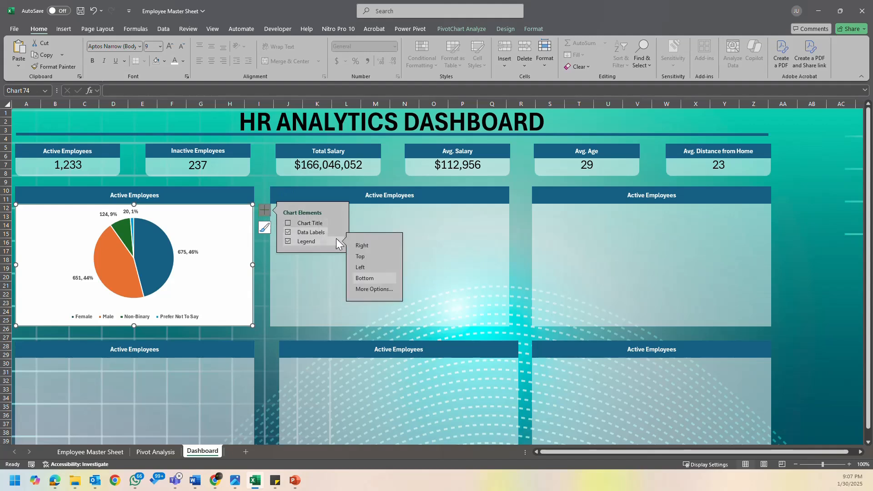
click(377, 247)
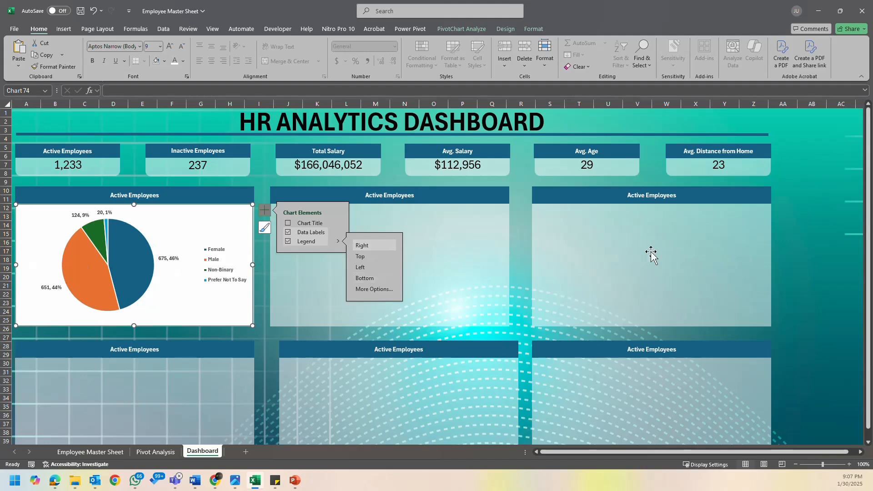
click(805, 245)
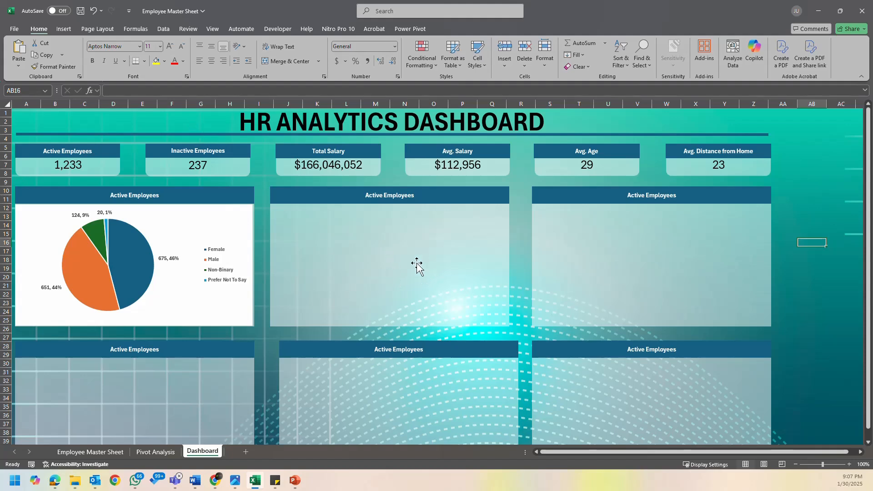
- Change the header text above the pie chart from "Active Employees" to "Gender"
click(153, 197)
triple_click(158, 197)
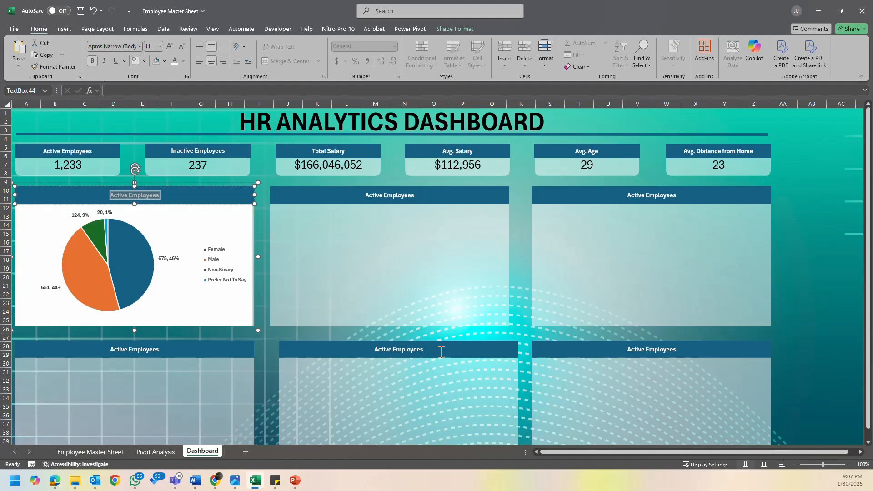
text(G)
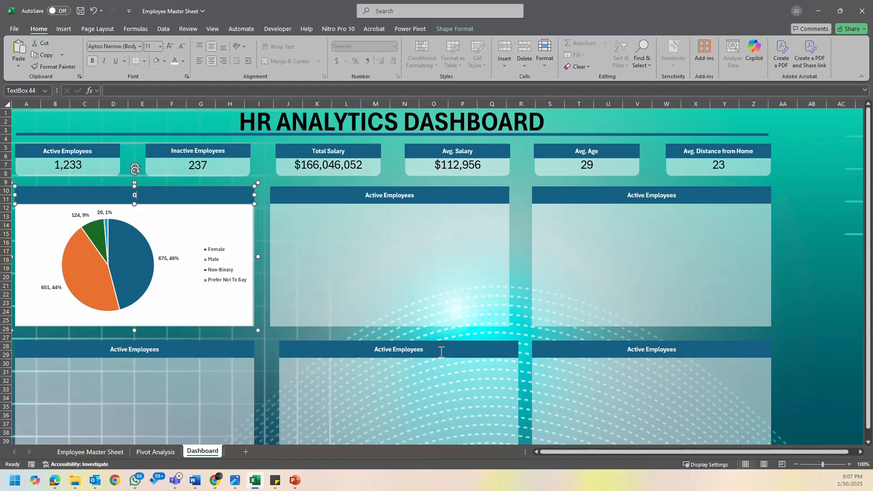
text(ender)
click(824, 296)
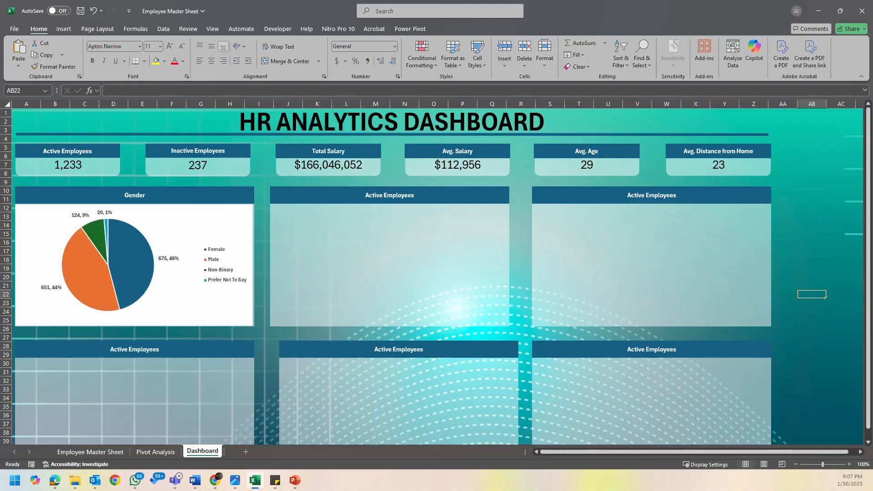
key(alt+Tab)
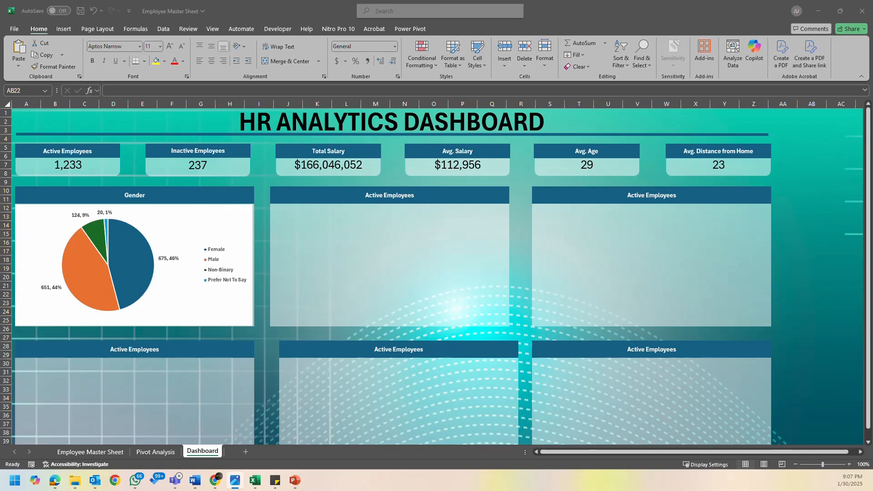
key(alt+Tab)
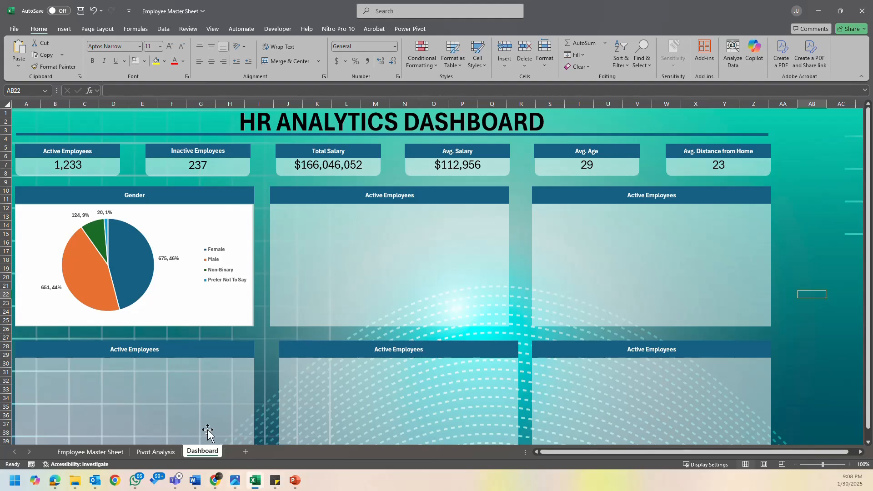
- Insert a column PivotChart from the Department pivot table on the Pivot Analysis sheet
click(169, 452)
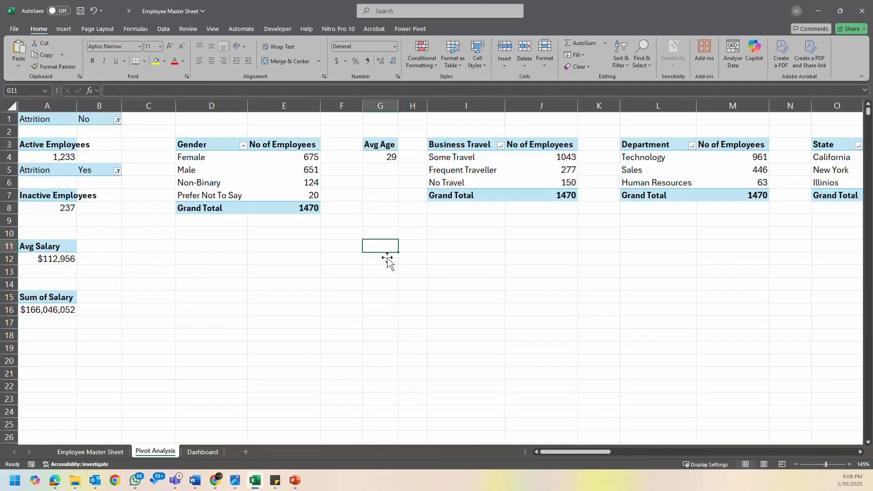
click(649, 146)
drag(649, 146, 708, 193)
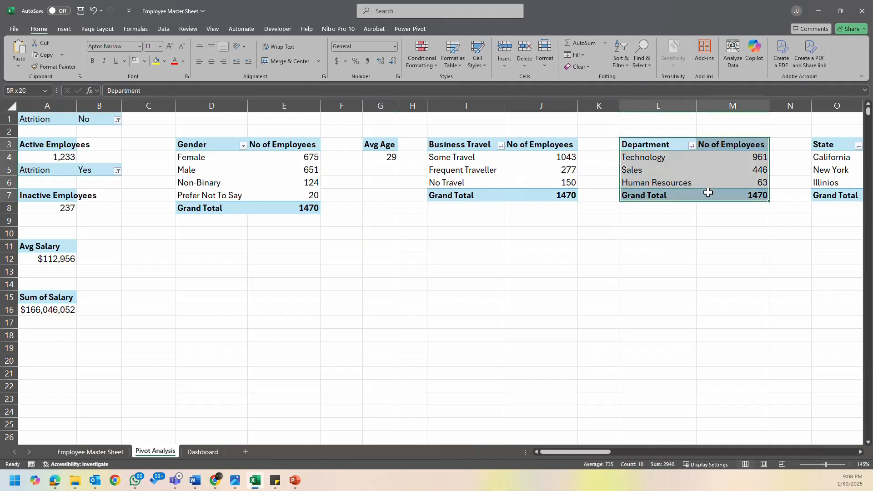
click(646, 174)
click(512, 28)
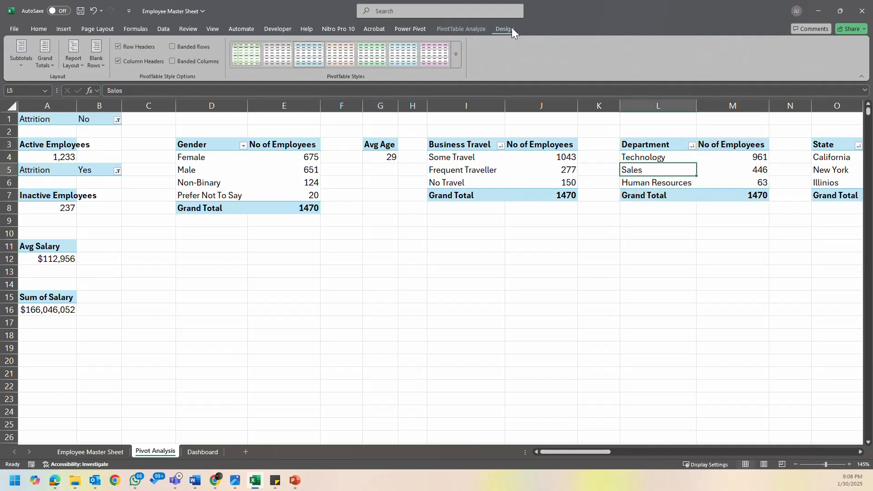
drag(592, 452, 614, 448)
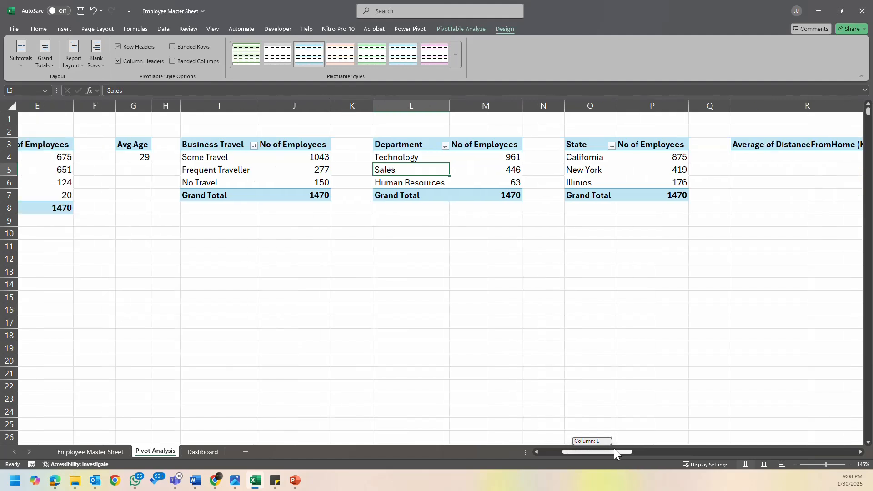
click(461, 163)
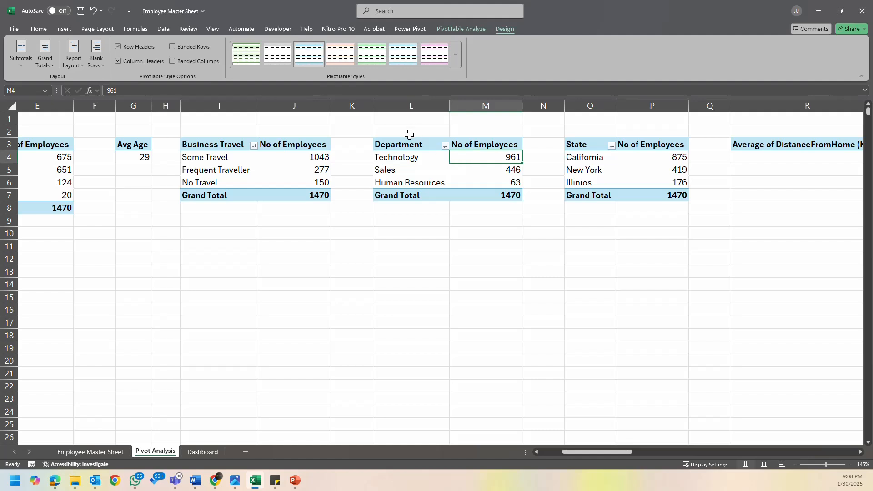
click(423, 159)
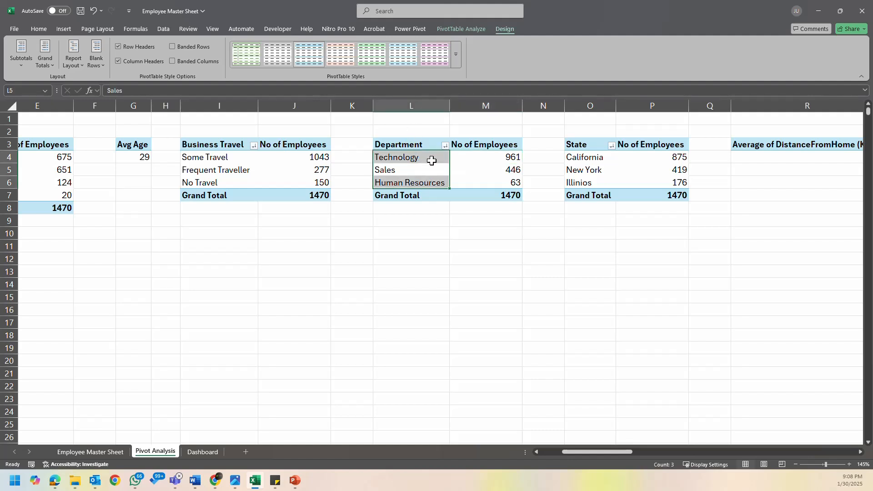
click(432, 157)
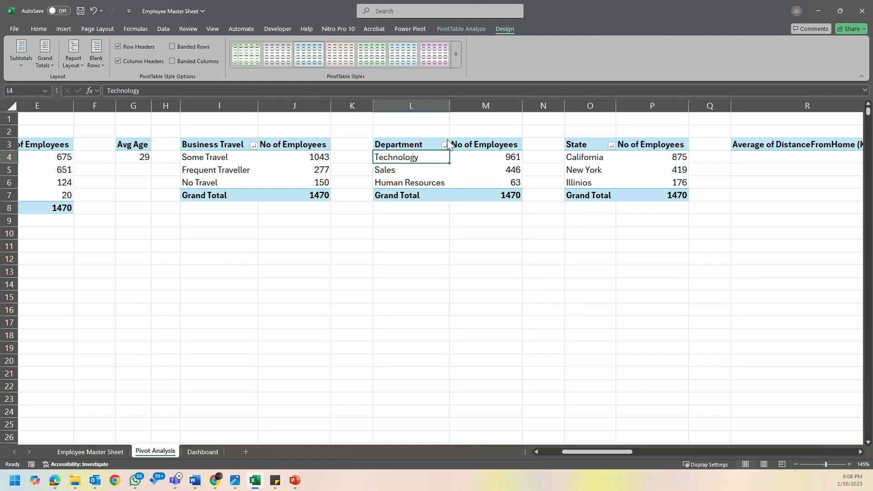
click(471, 30)
click(575, 52)
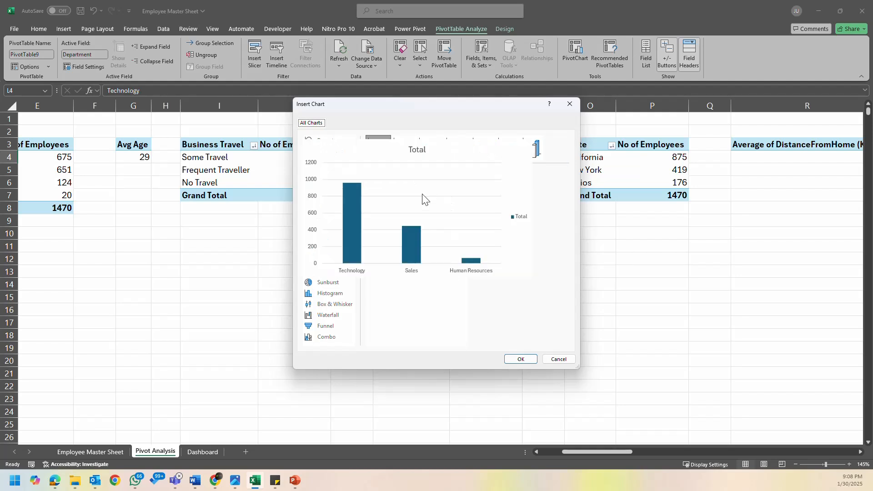
click(521, 359)
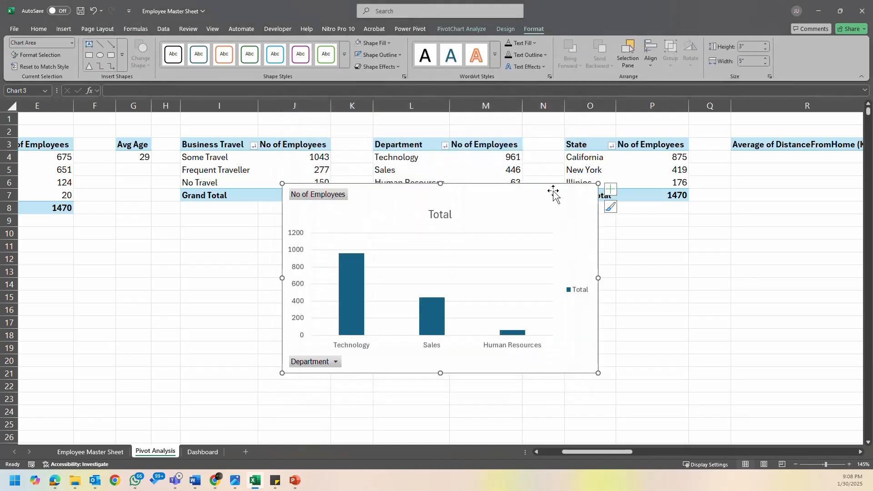
- Remove the legend, title and all field buttons from the department column chart and place it just below the pivot tables
mouse_move(555, 195)
mouse_down()
mouse_move(581, 252)
mouse_move(544, 199)
mouse_move(553, 209)
mouse_up()
click(573, 309)
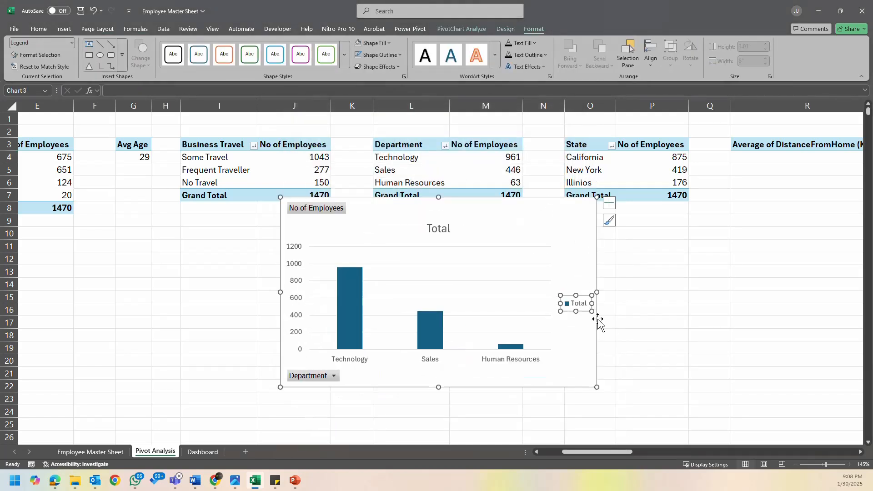
key(Delete)
click(449, 230)
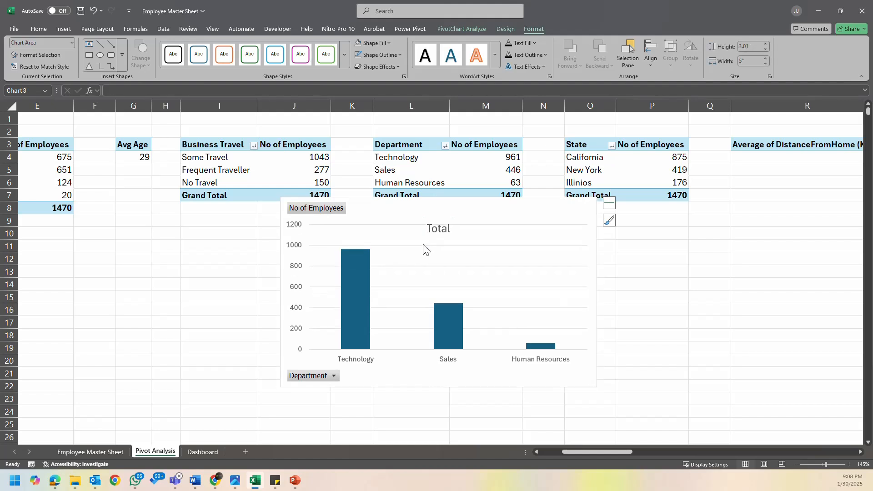
key(Delete)
right_click(327, 208)
click(397, 309)
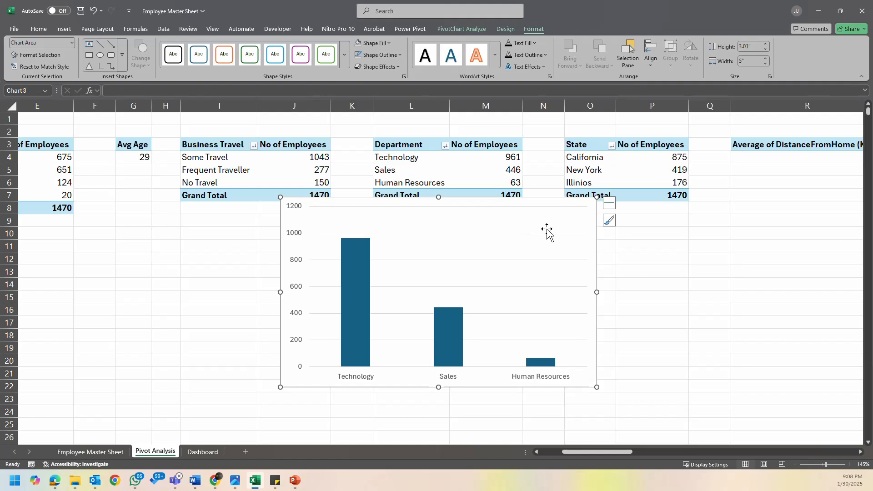
drag(548, 207, 521, 203)
click(503, 207)
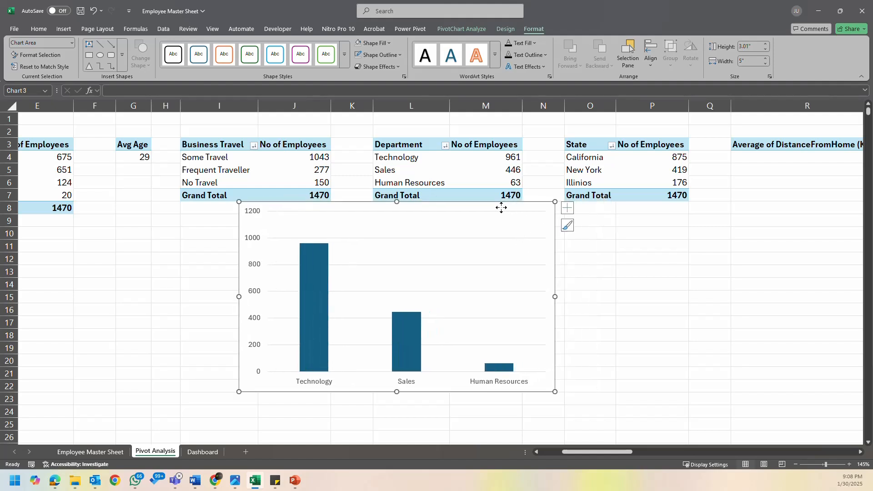
- Hide the department chart's primary vertical axis and gridlines, and add data labels to its columns
click(567, 208)
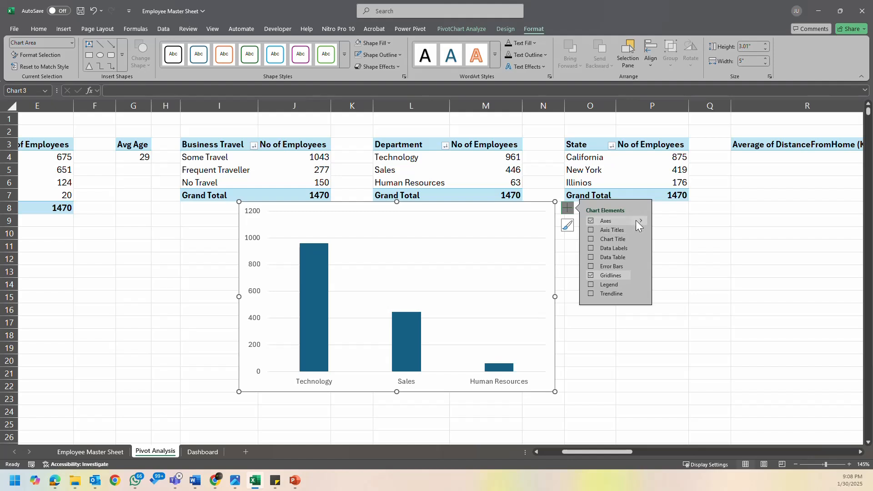
click(592, 221)
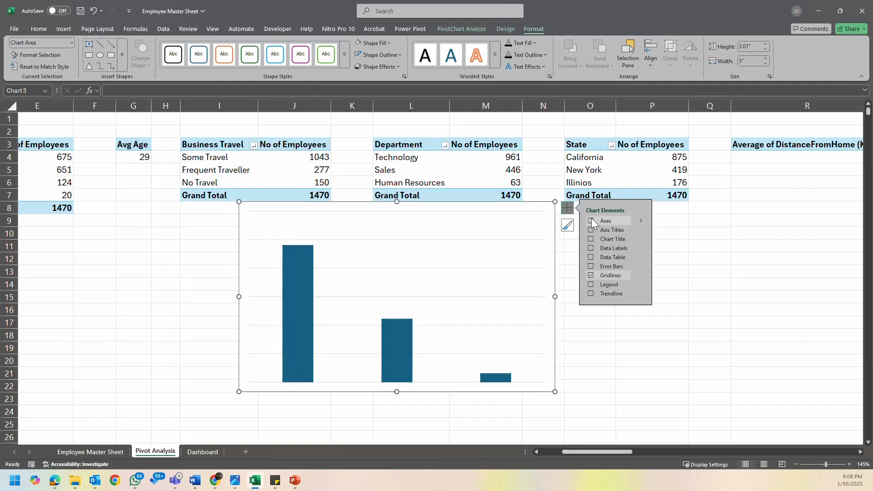
click(591, 221)
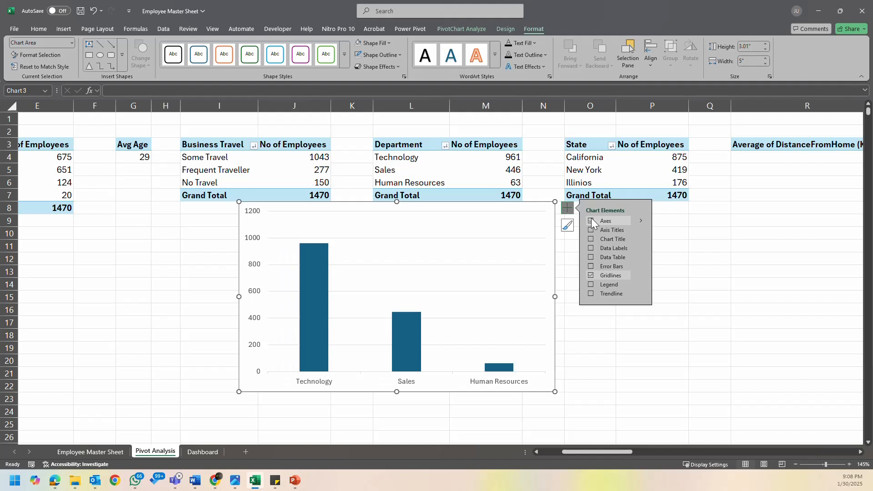
mouse_move(637, 219)
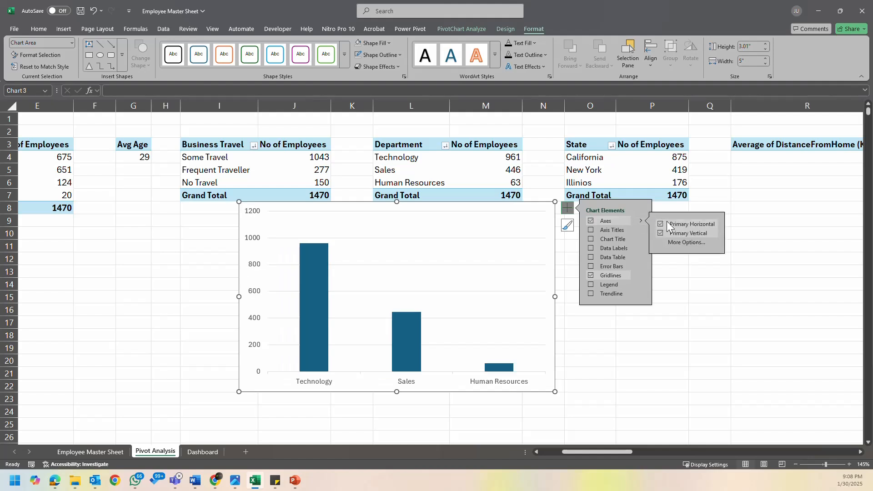
click(660, 232)
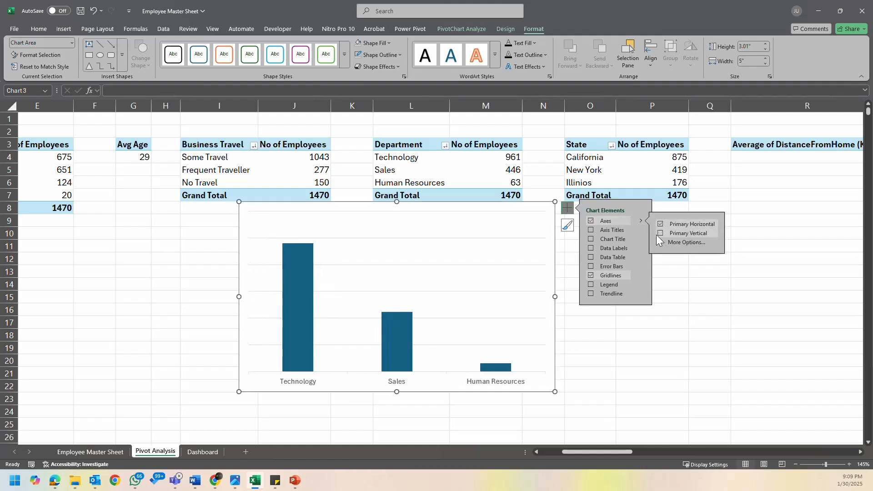
click(591, 248)
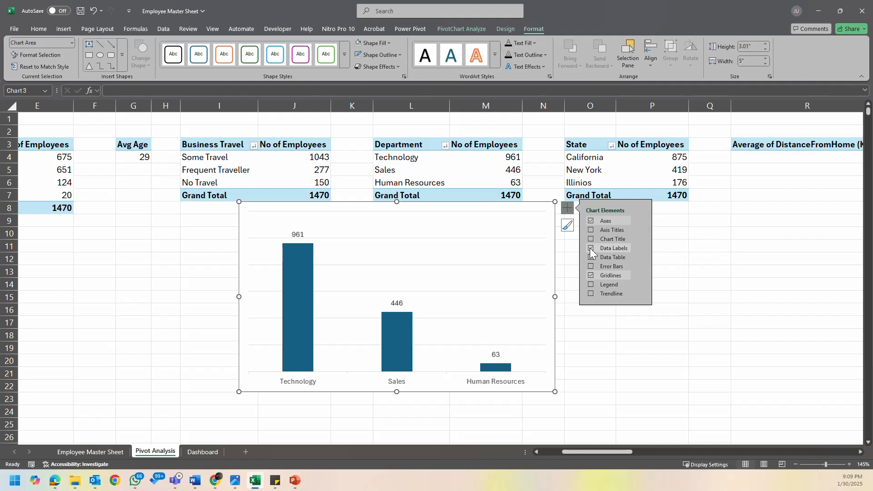
click(592, 276)
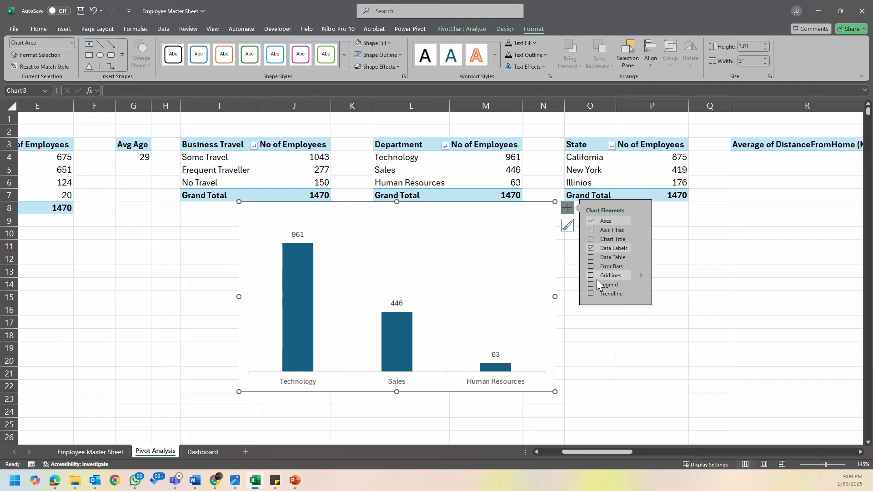
click(539, 377)
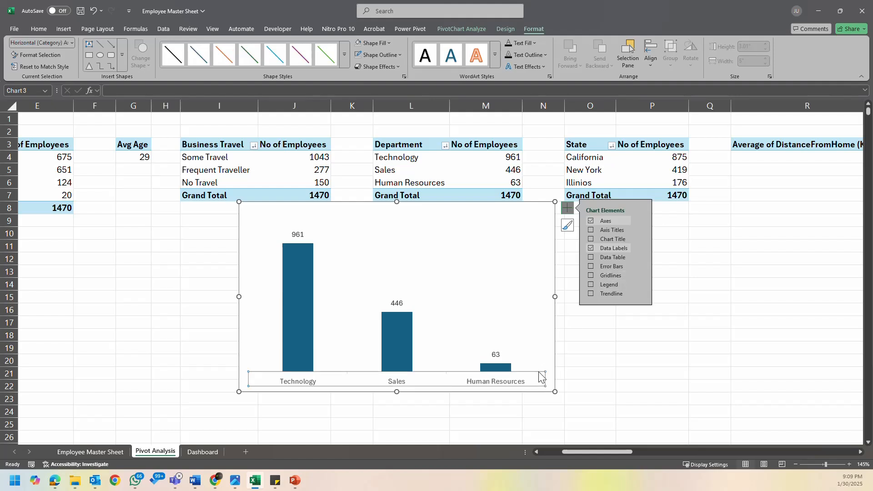
click(542, 369)
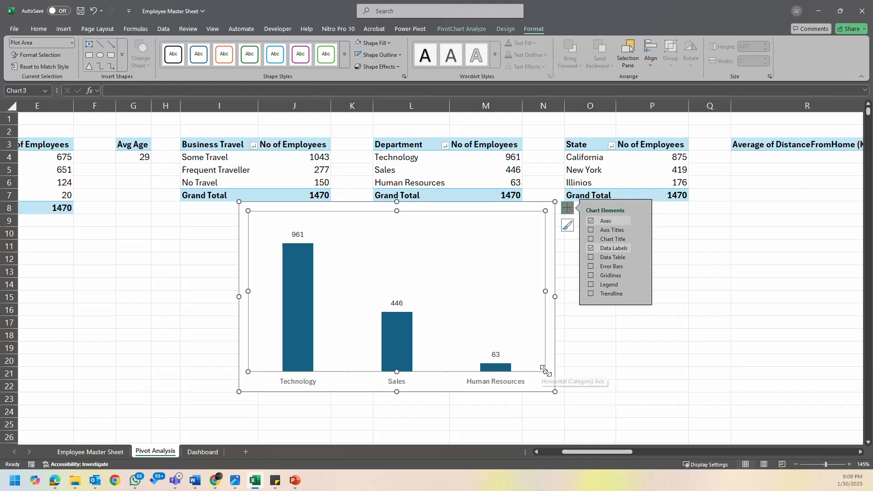
click(581, 362)
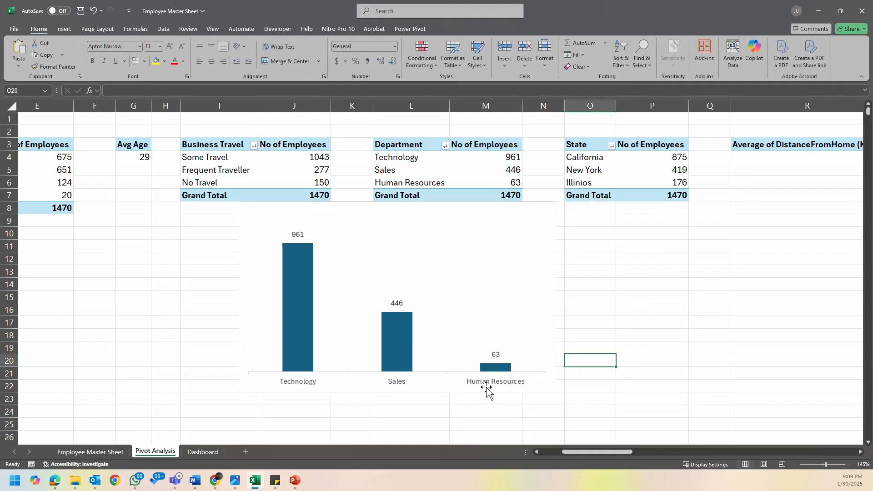
click(546, 311)
click(597, 363)
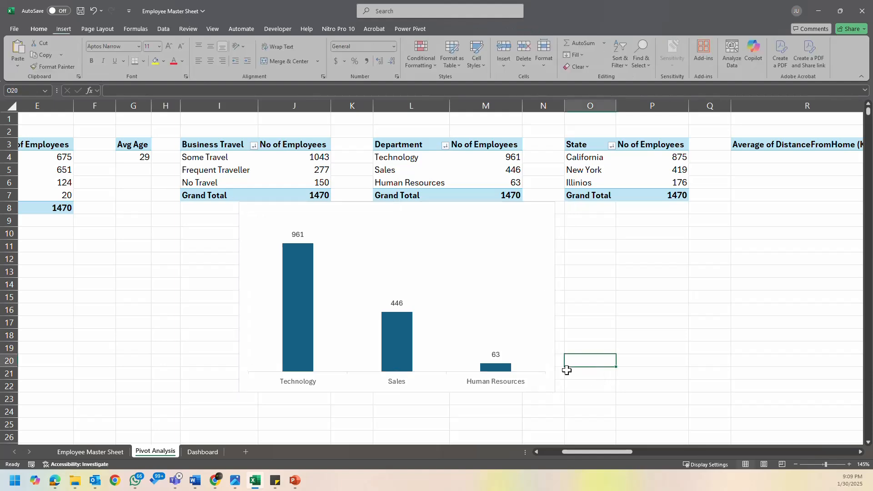
- Move the department column chart from the Pivot Analysis sheet to the Dashboard and fit it into the panel beside Gender
click(547, 389)
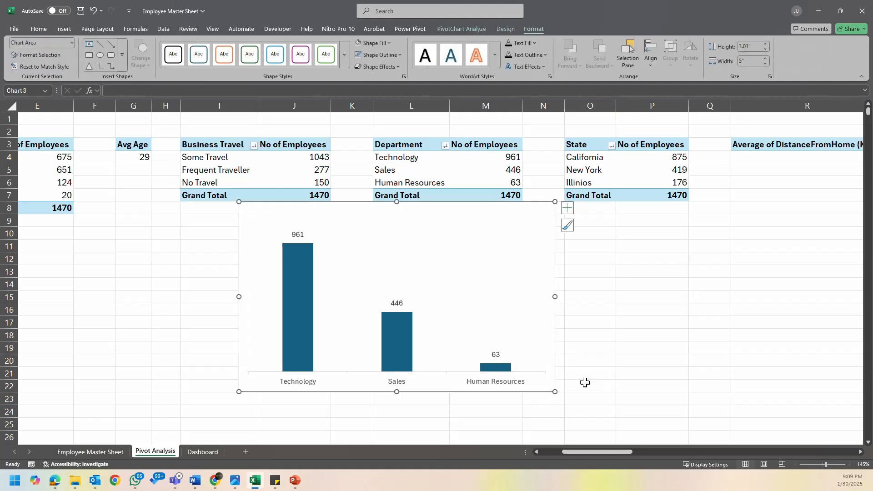
key(ctrl+x)
click(189, 451)
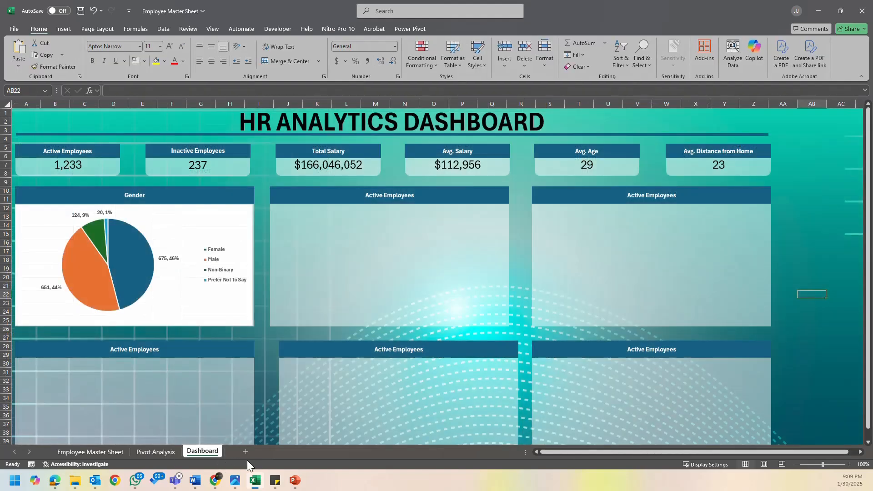
key(ctrl+v)
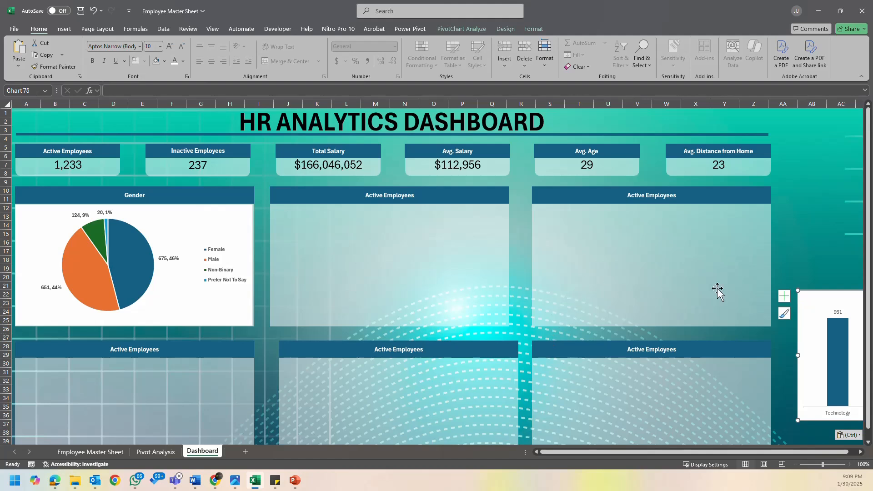
drag(801, 292, 281, 208)
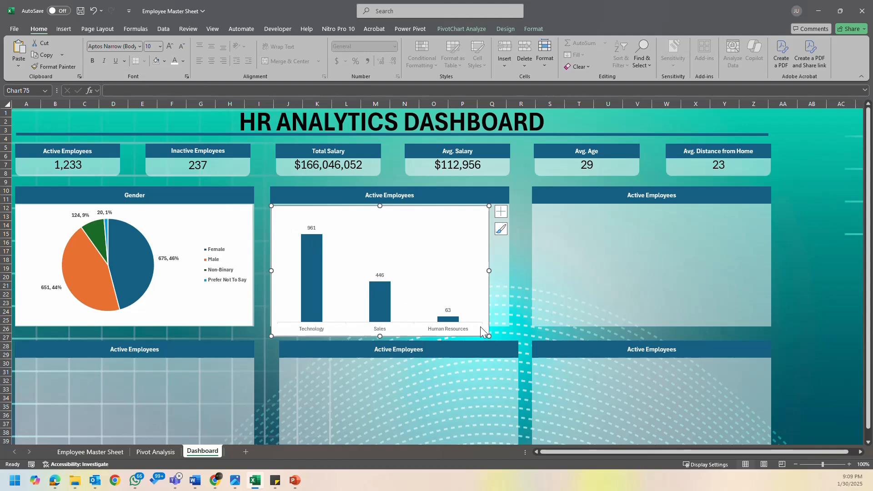
drag(490, 336, 507, 319)
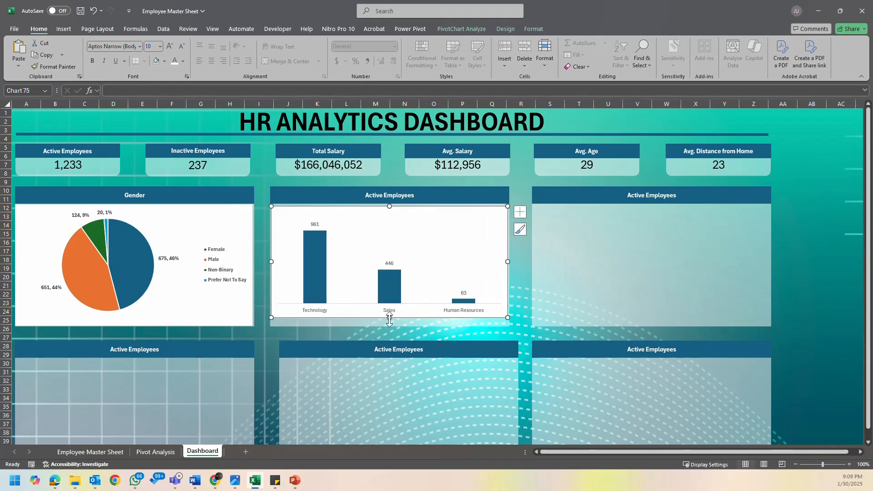
drag(389, 318, 390, 327)
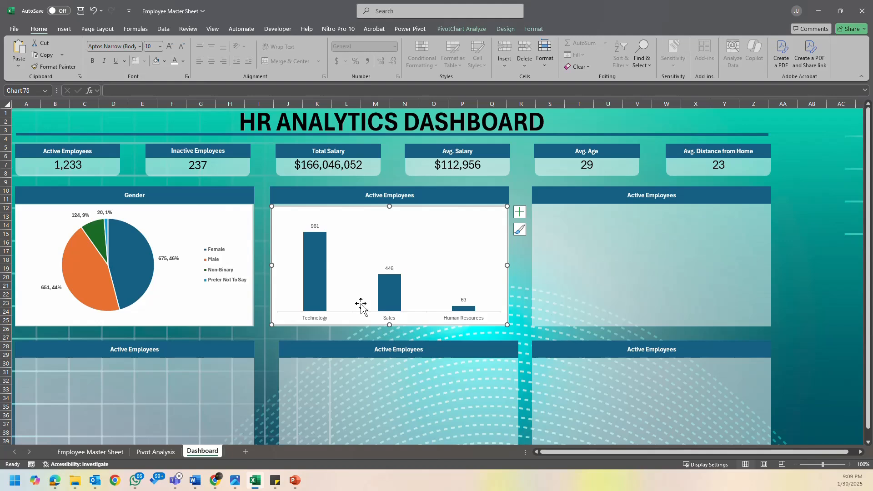
- Group the gender pie chart with its Gender panel
click(238, 225)
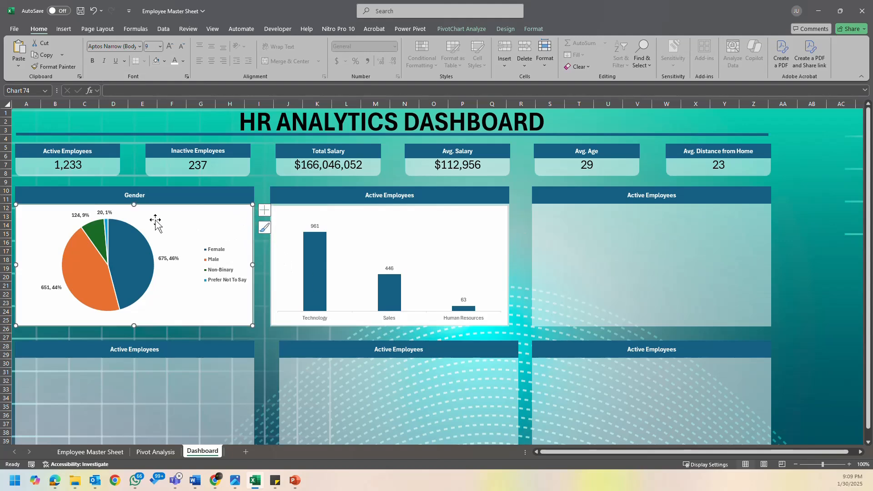
ctrl+click(192, 200)
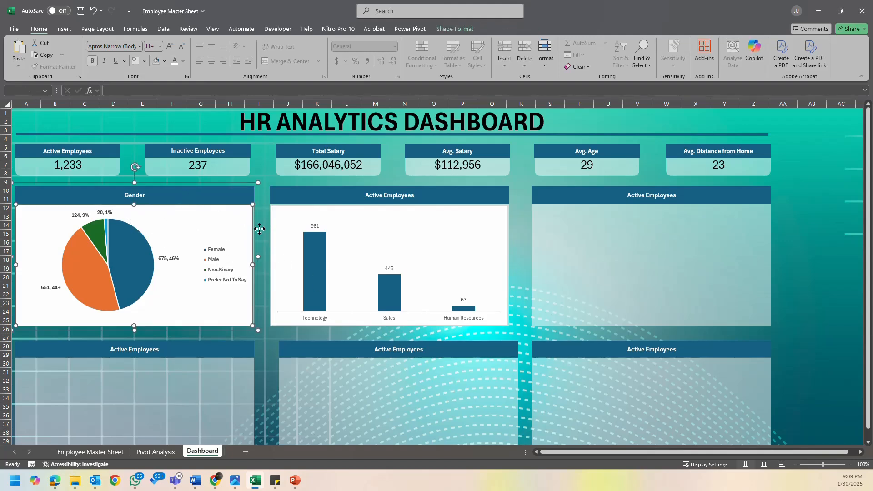
click(455, 28)
click(685, 59)
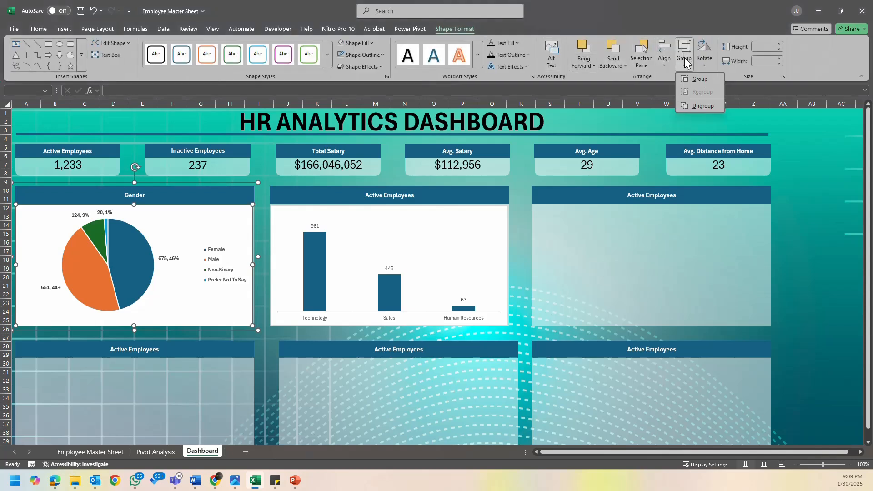
click(699, 79)
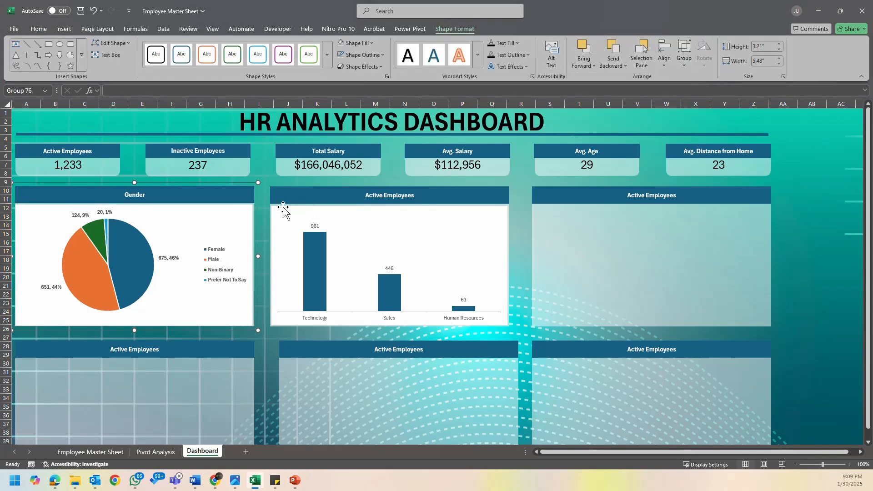
click(242, 217)
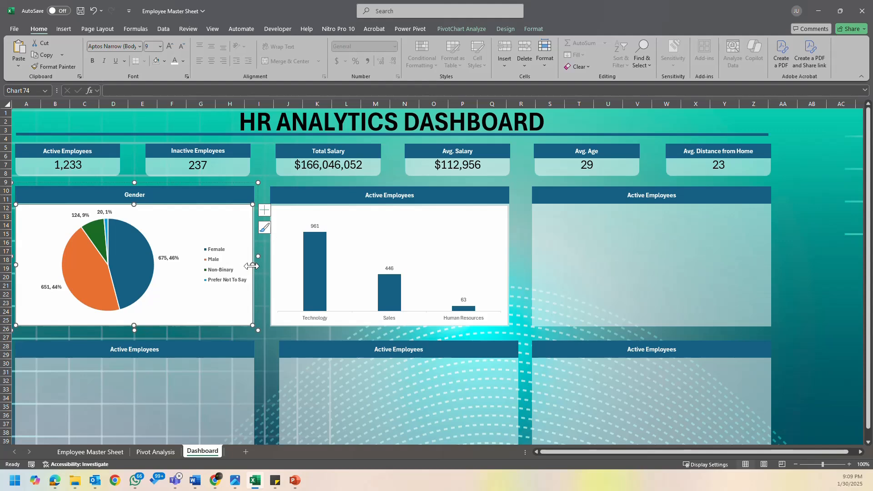
click(775, 217)
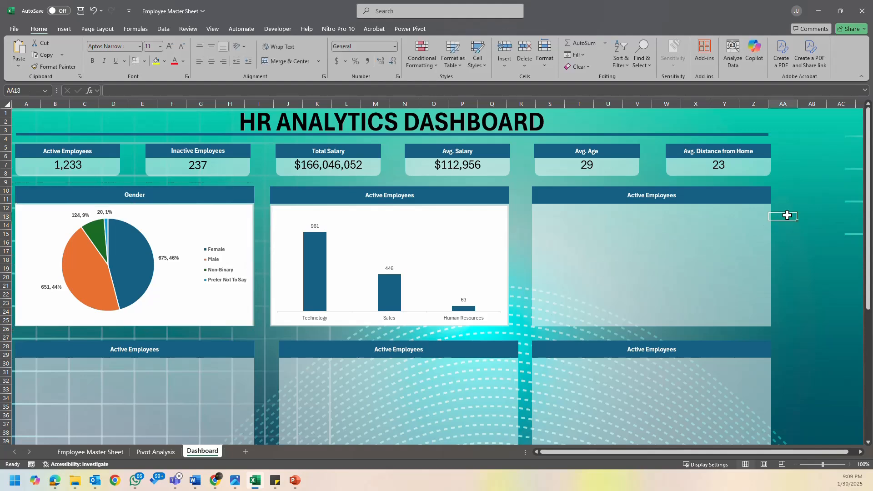
- Fine-tune the department chart's edges so it matches its panel's width and meets the header
click(452, 257)
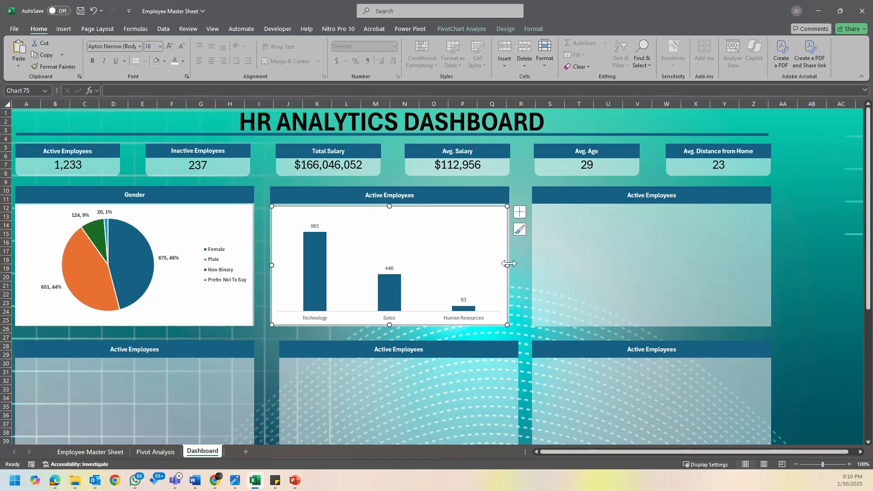
drag(508, 265, 510, 266)
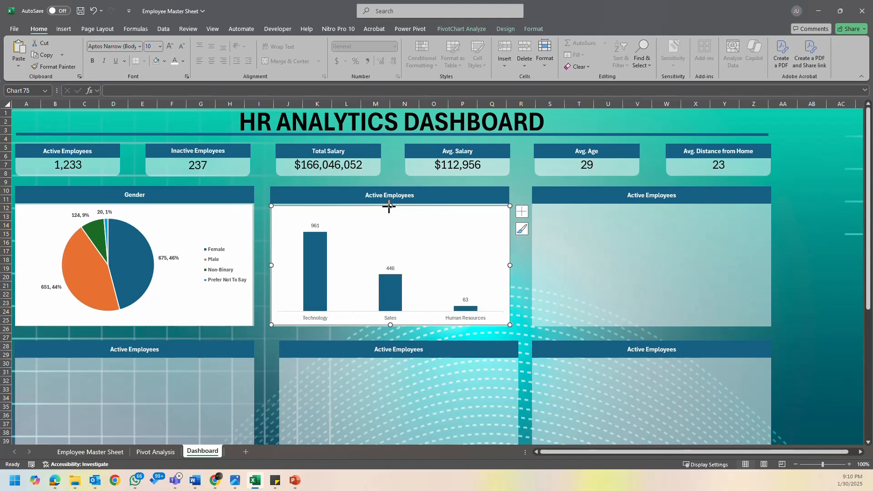
drag(388, 207, 389, 206)
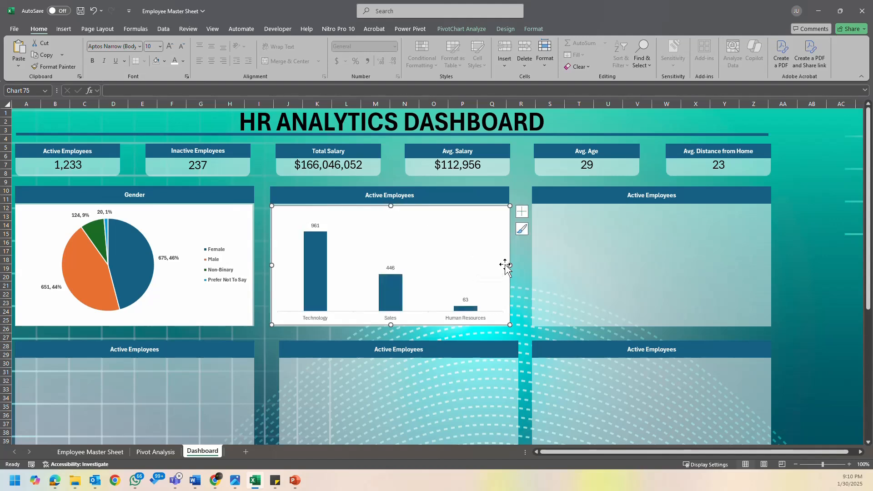
drag(506, 268, 505, 268)
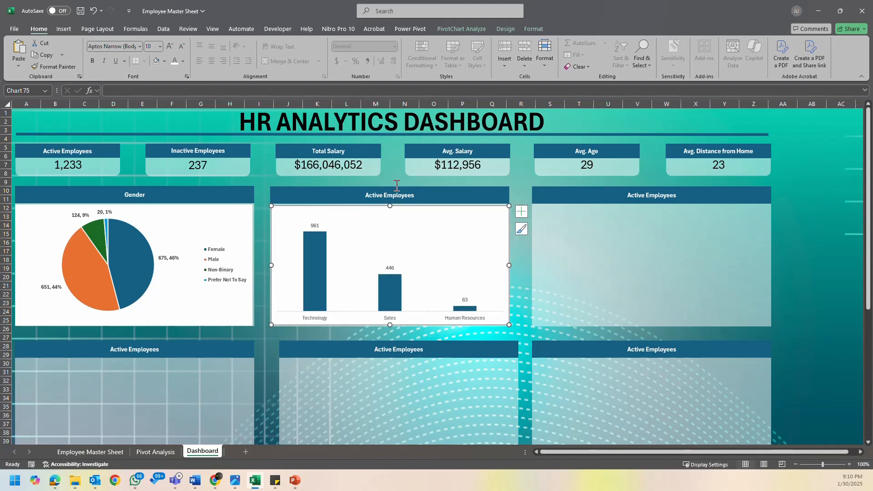
- Fill all columns of the department chart with the orange theme color
click(530, 28)
click(495, 28)
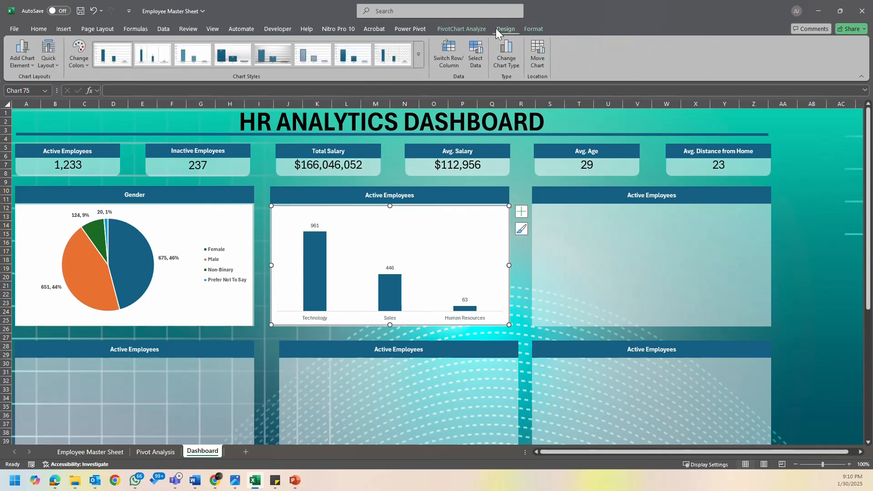
click(79, 55)
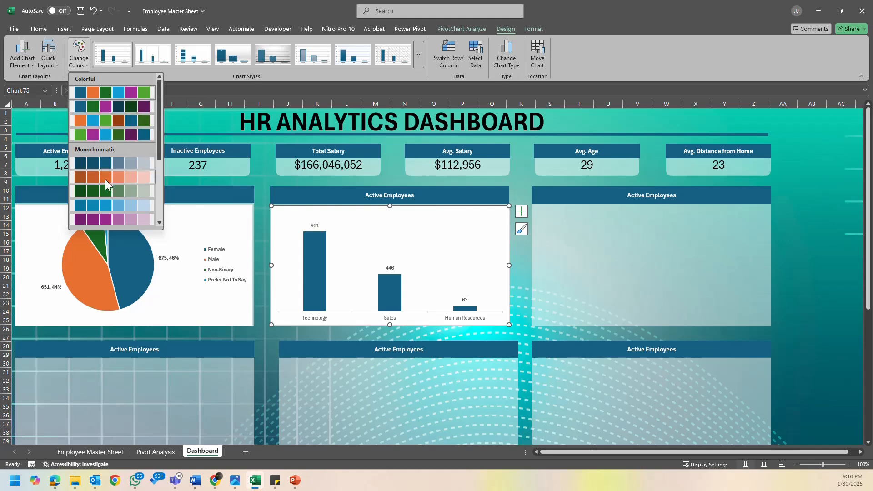
click(321, 271)
click(314, 266)
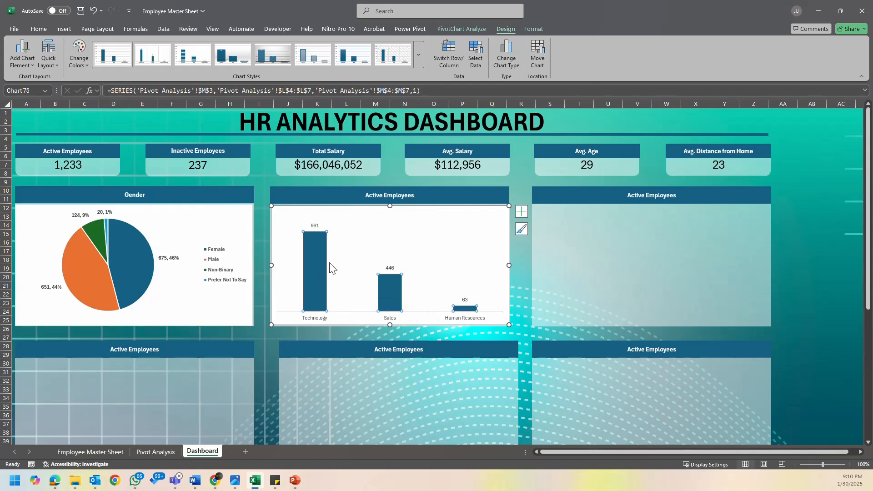
click(43, 31)
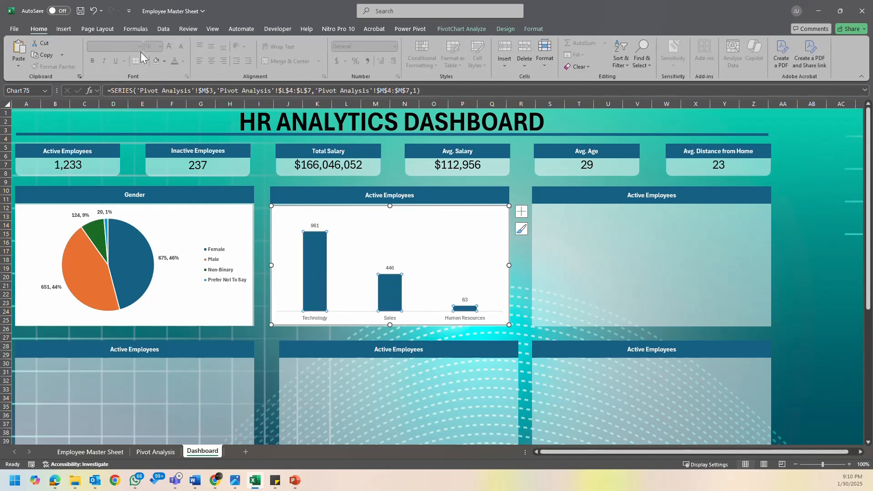
click(532, 29)
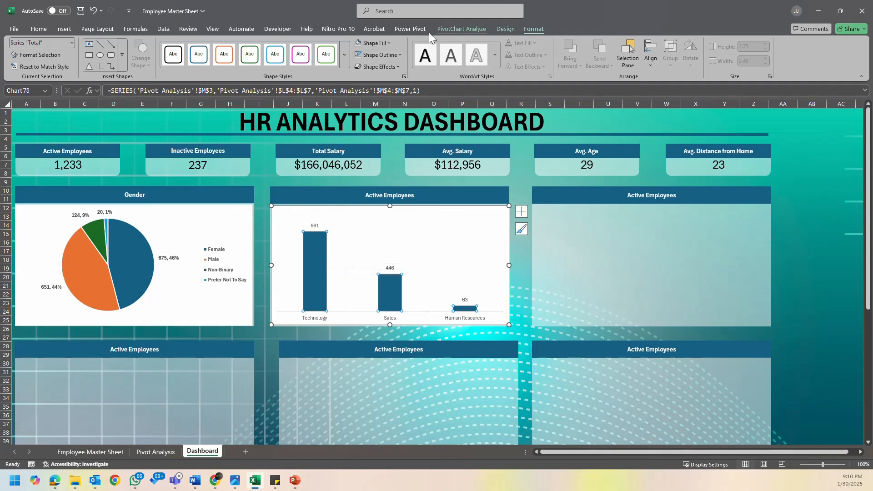
click(389, 43)
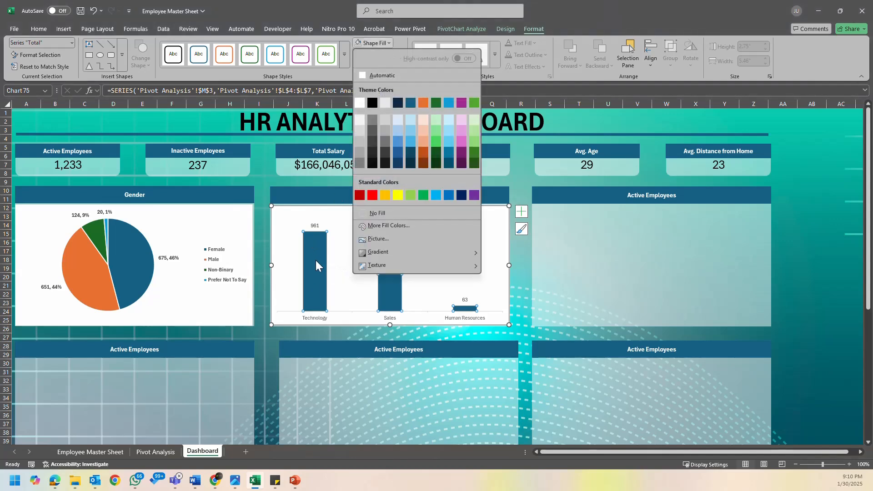
click(423, 104)
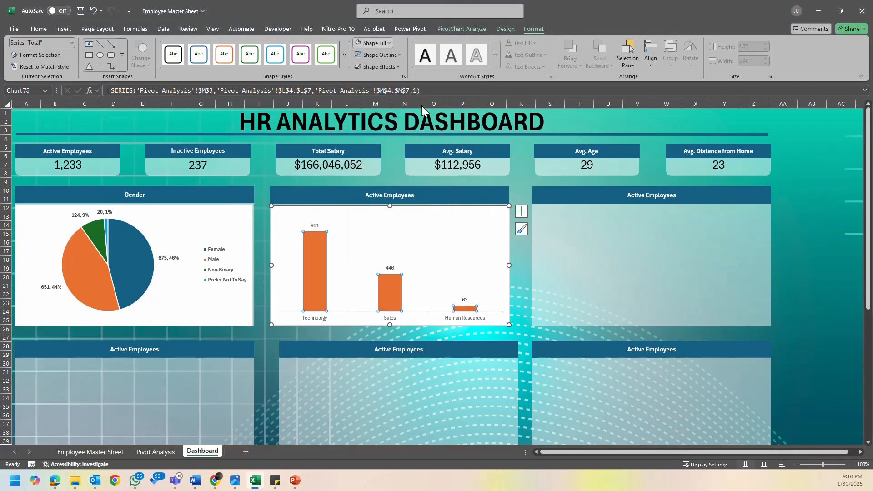
- Fill only the Sales column of the department chart with the green theme color
click(320, 257)
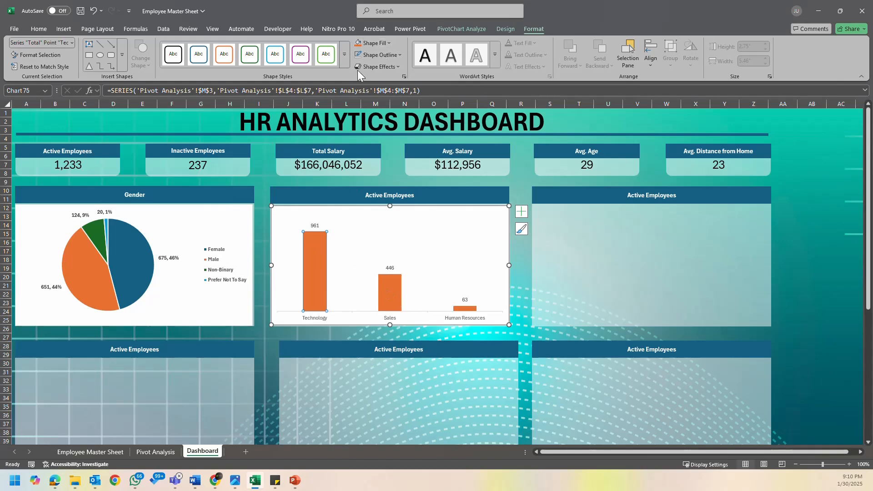
click(391, 281)
click(387, 44)
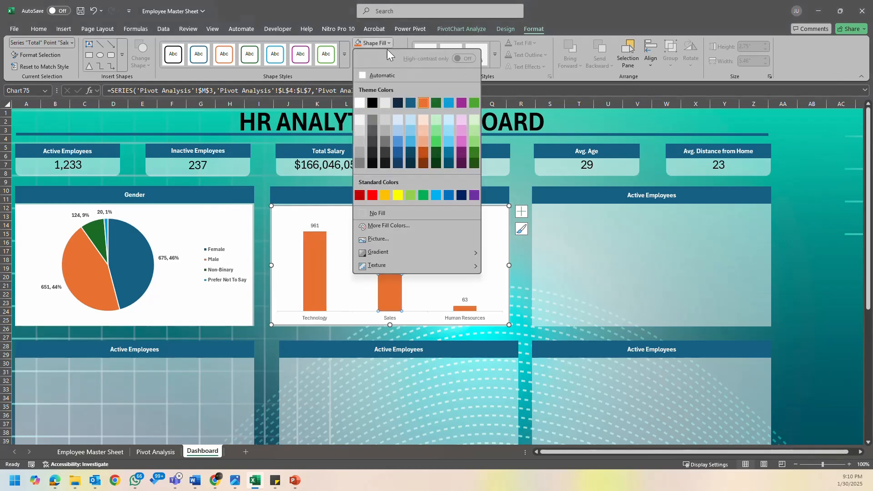
click(469, 105)
- Fill the Human Resources column of the department chart with a light blue theme tint
click(469, 309)
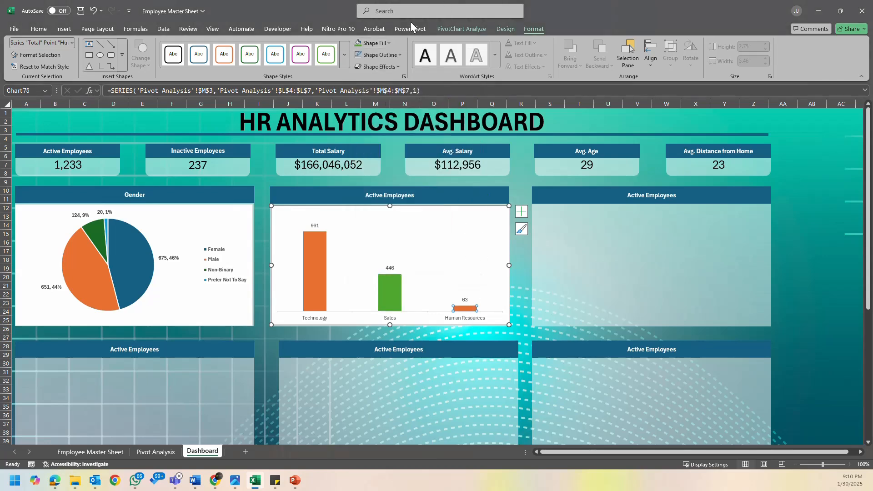
click(388, 43)
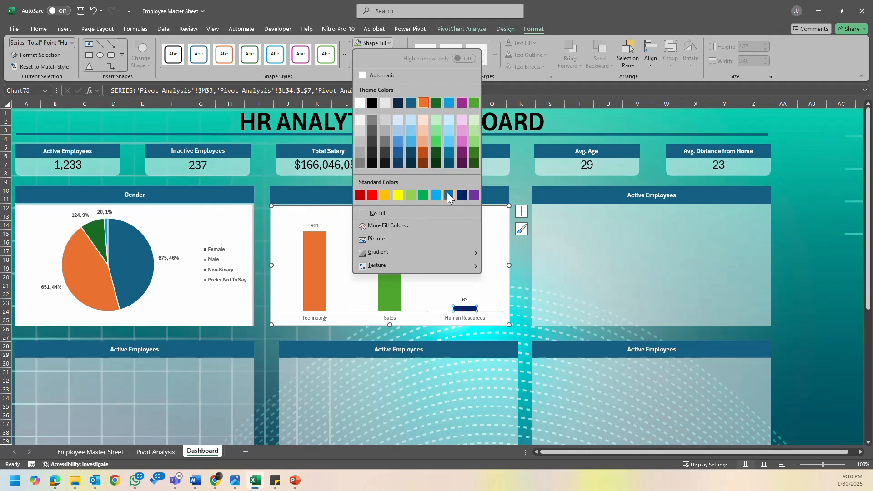
click(396, 133)
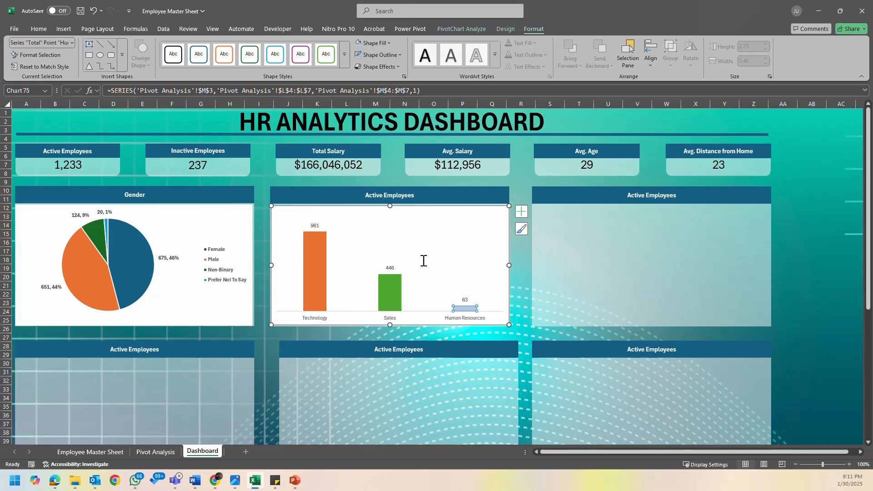
- Fill the Sales column with medium blue and the Technology column with dark navy blue from the theme colors
click(399, 285)
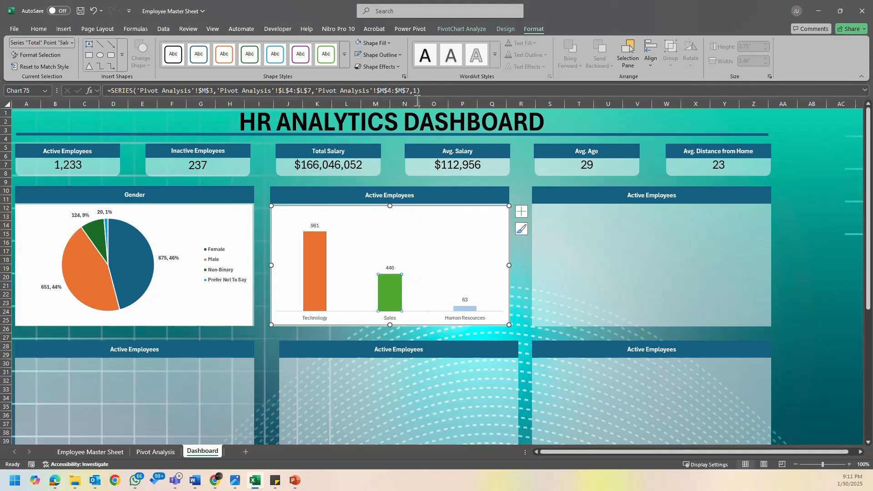
click(374, 44)
click(397, 142)
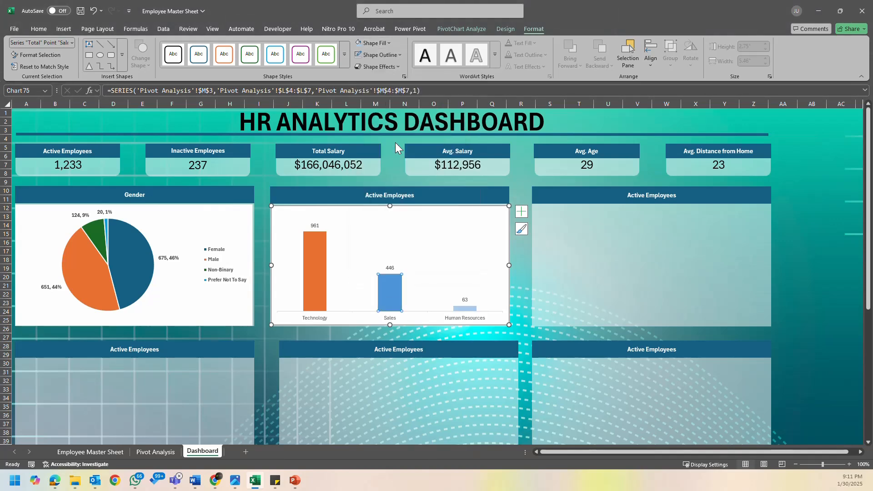
click(312, 266)
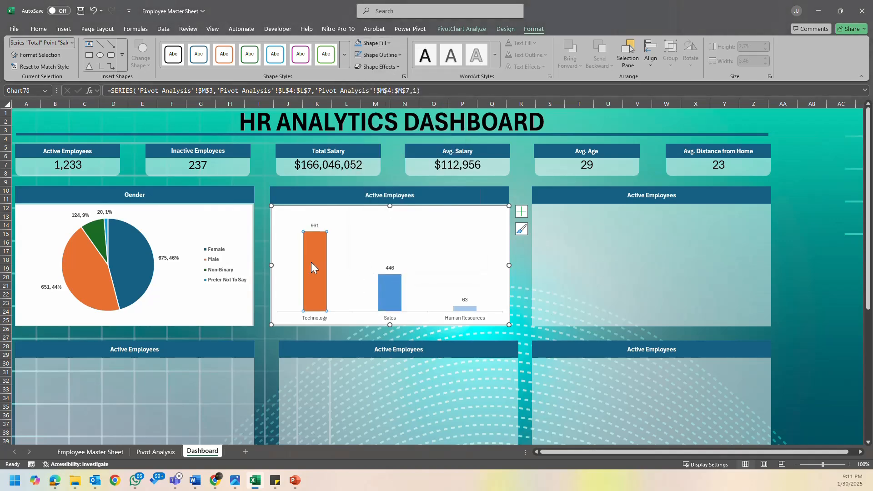
click(373, 44)
click(399, 162)
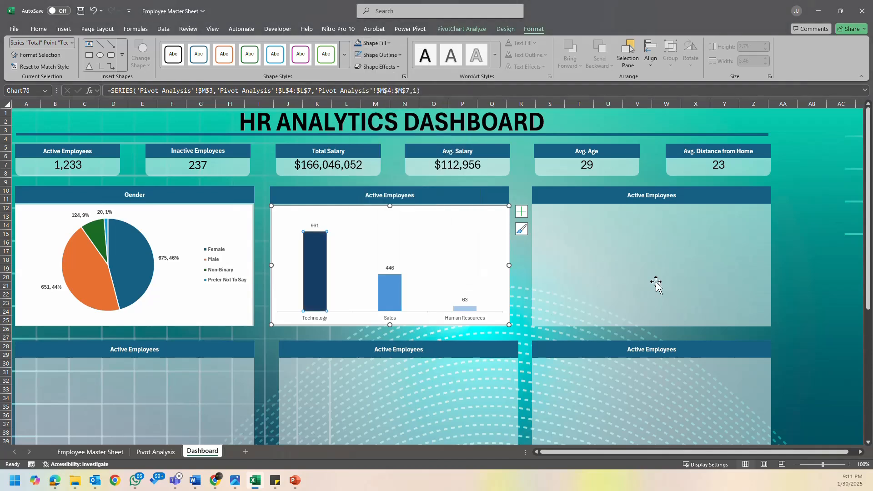
click(827, 238)
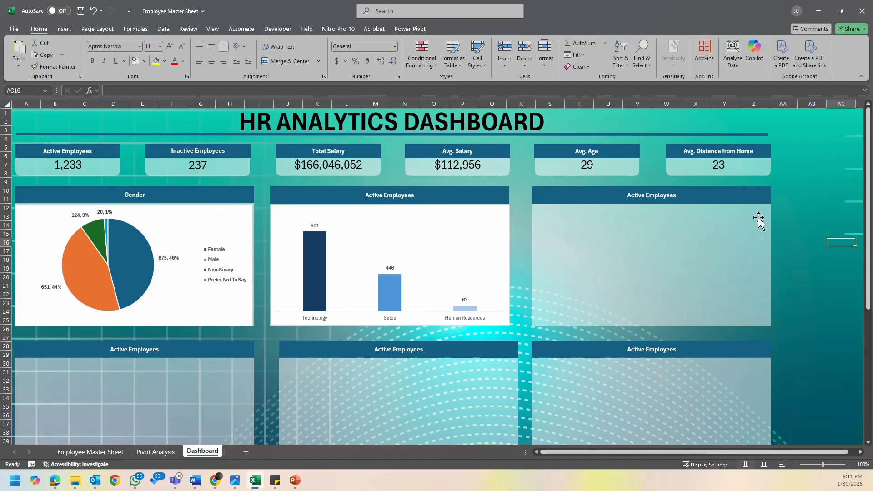
- Change the header text above the department chart to "Employees by Department"
double_click(387, 191)
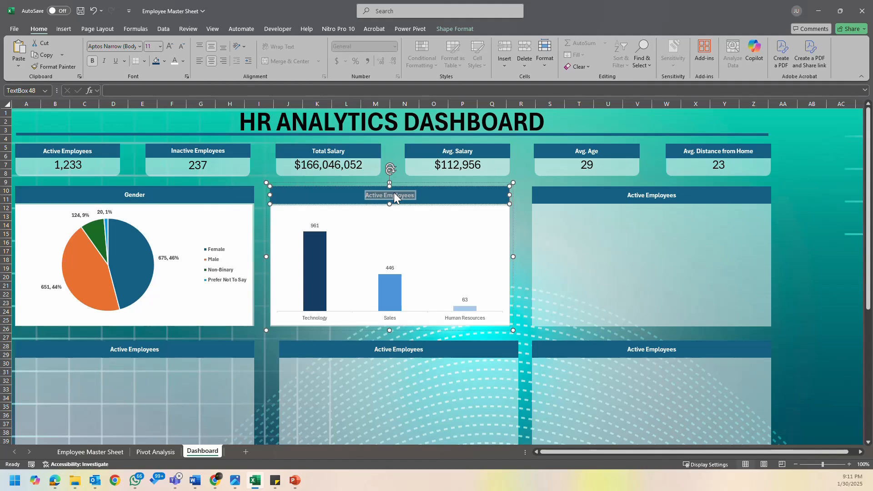
text(Employees by Department)
- Change the header text above the pie chart to "Employees by Gender"
double_click(133, 194)
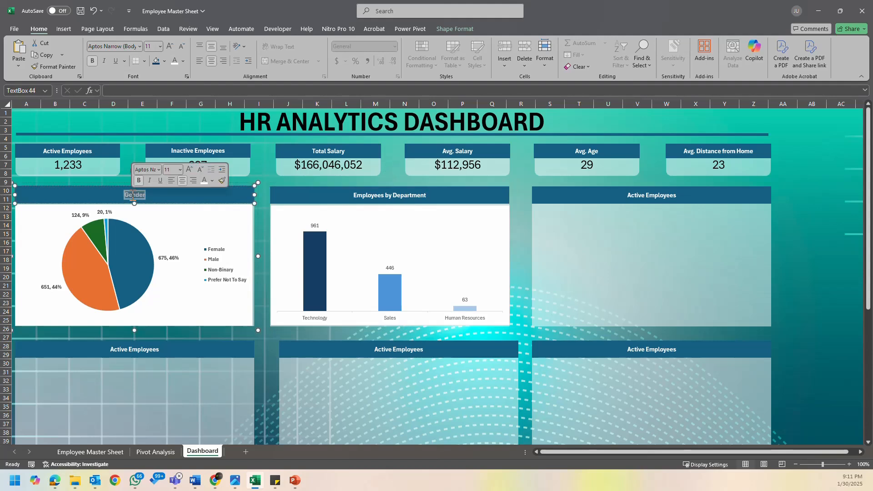
click(128, 196)
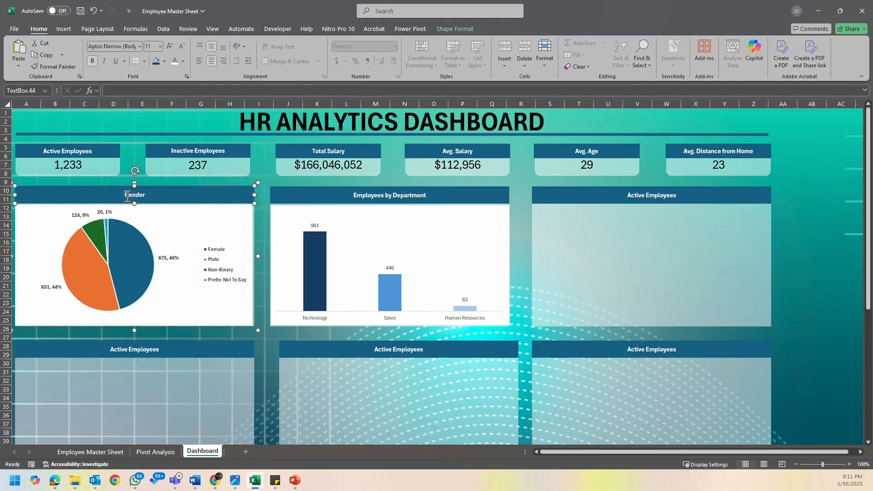
text(Empl)
key(BackSpace)
text(loyees by)
click(828, 251)
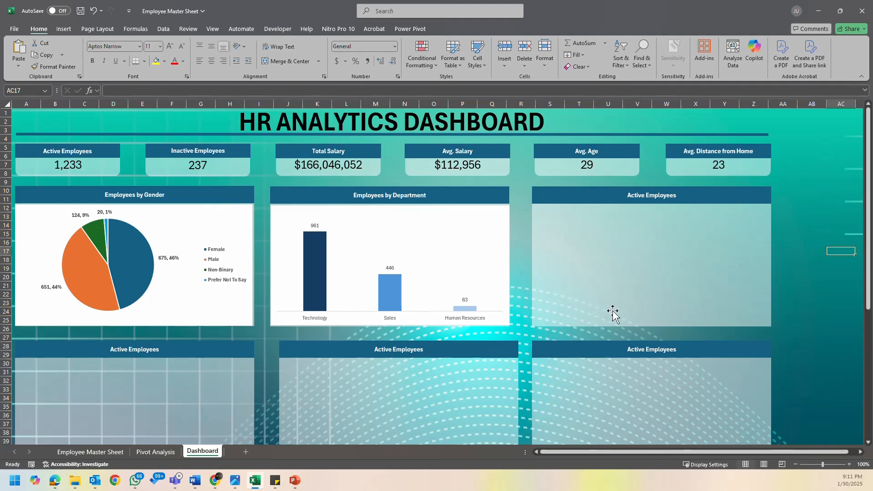
- Look through the pivot tables on the Pivot Analysis sheet, from Ethnicity through Rating Level
click(145, 452)
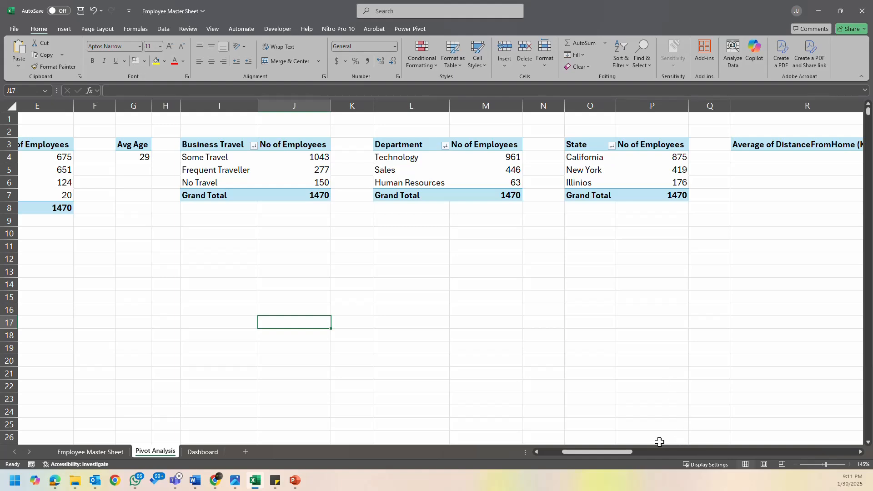
drag(601, 454, 651, 457)
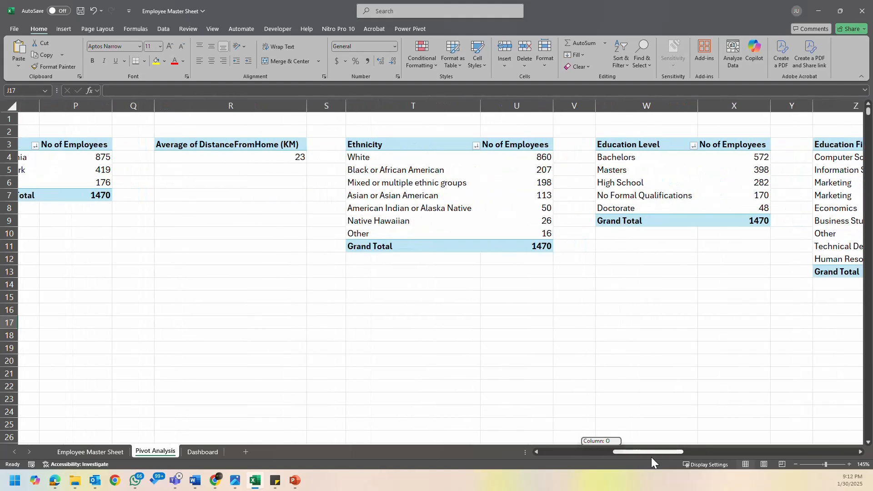
drag(652, 457, 831, 426)
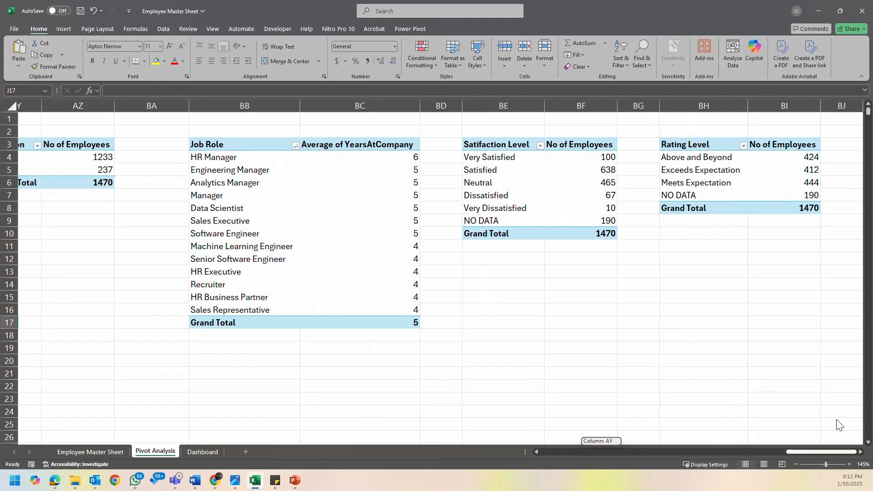
- Review the Pivot Analysis tables, the note of planned metrics and the Dashboard's empty chart placeholders
scroll(830, 422, left, 20)
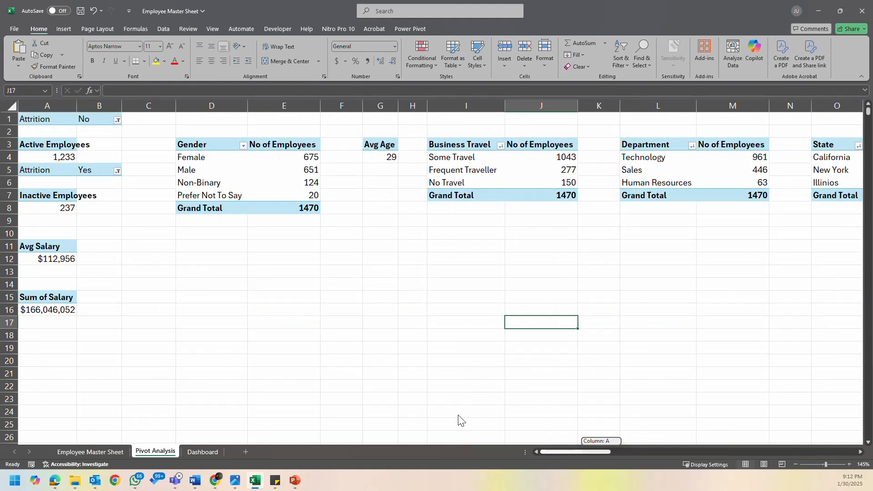
click(254, 481)
click(255, 481)
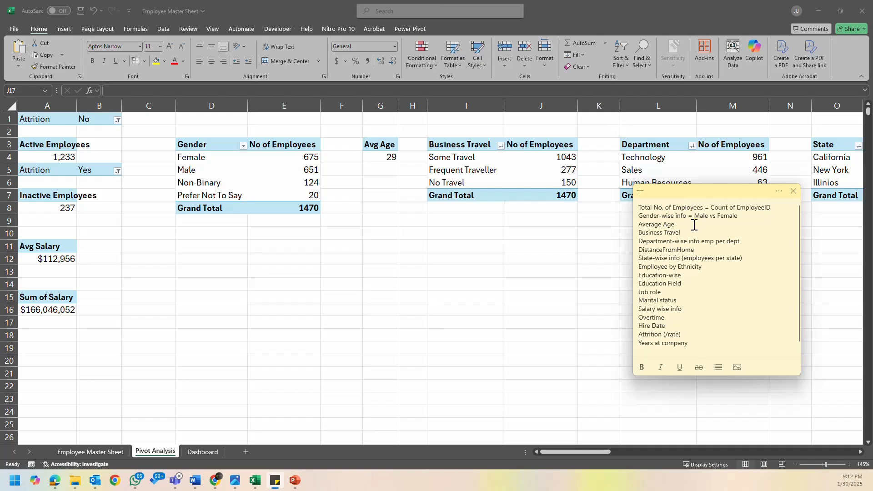
click(487, 286)
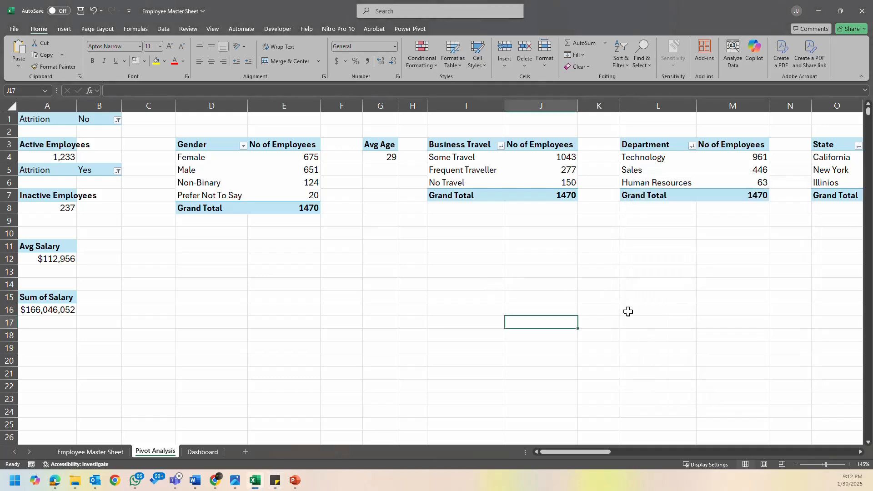
click(677, 210)
click(700, 187)
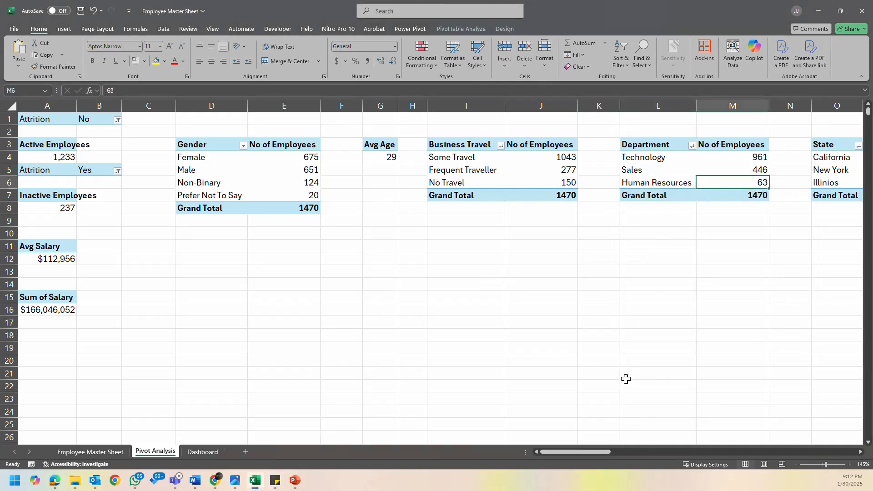
drag(594, 452, 612, 450)
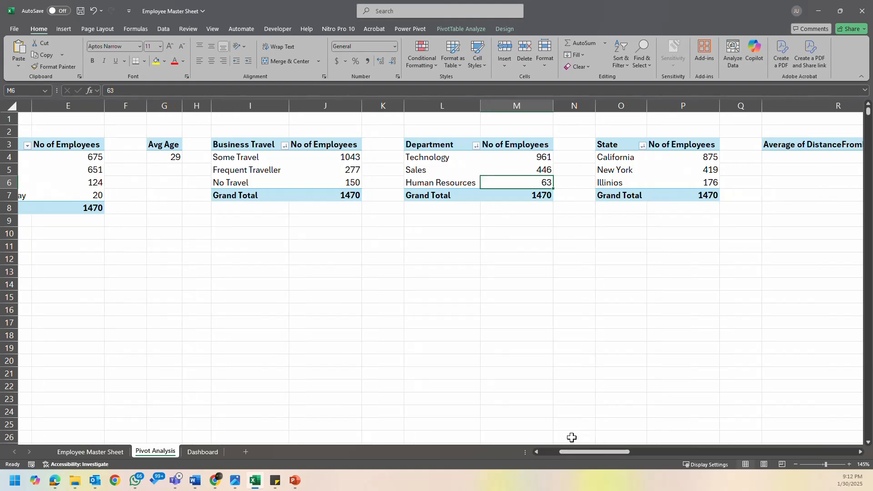
click(202, 452)
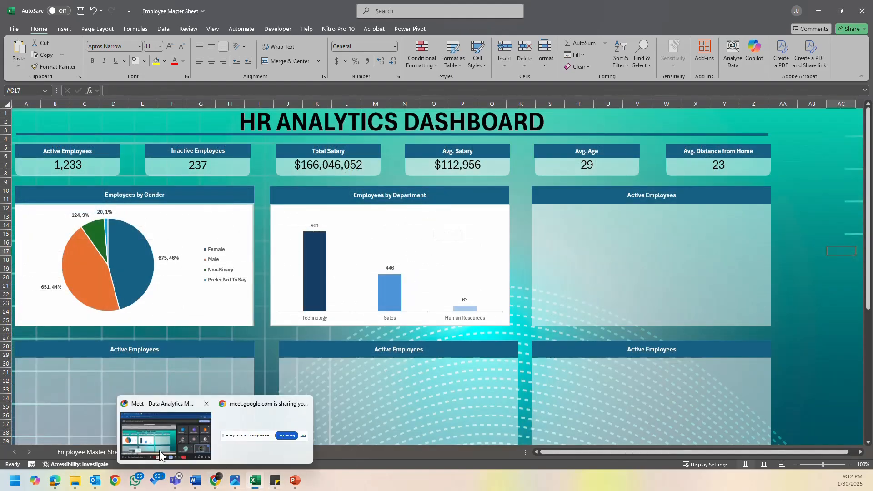
click(795, 312)
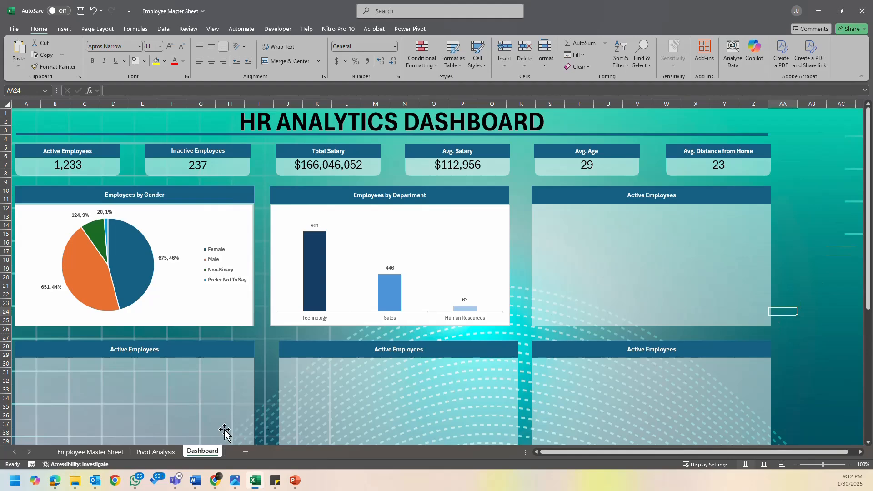
- Start a PivotChart from the State pivot table on the Pivot Analysis sheet
click(157, 452)
click(645, 157)
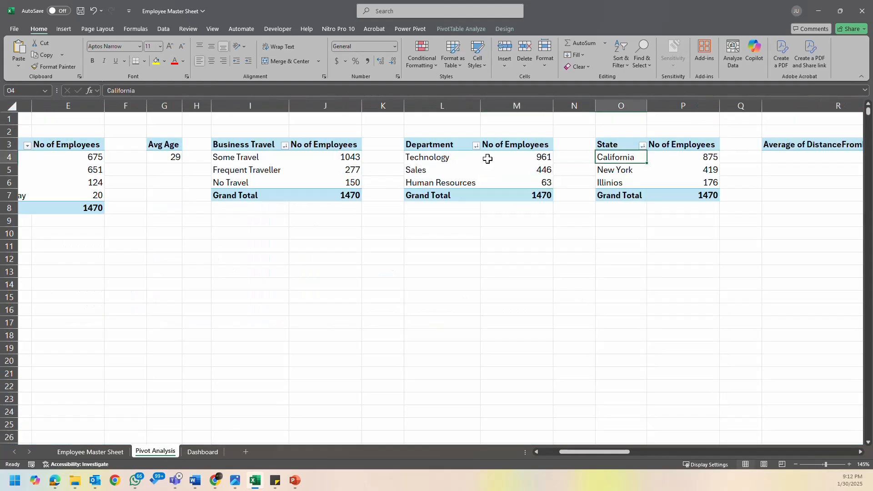
drag(625, 450, 632, 452)
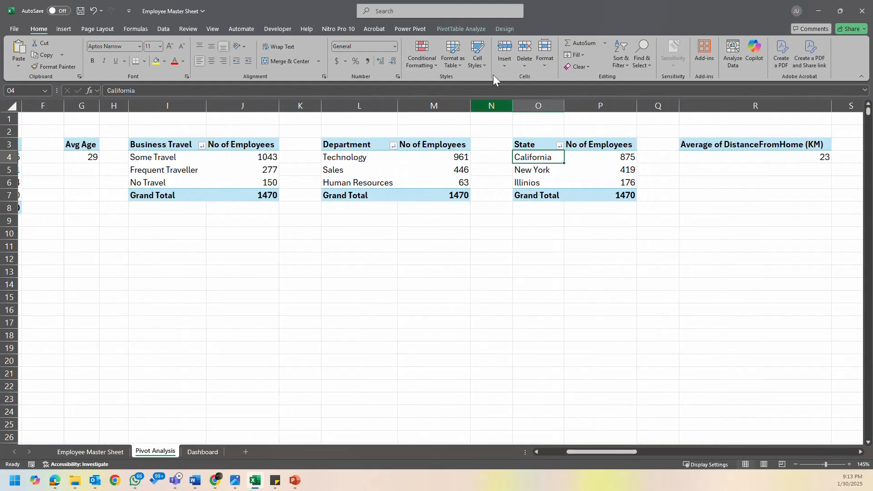
click(453, 54)
click(482, 51)
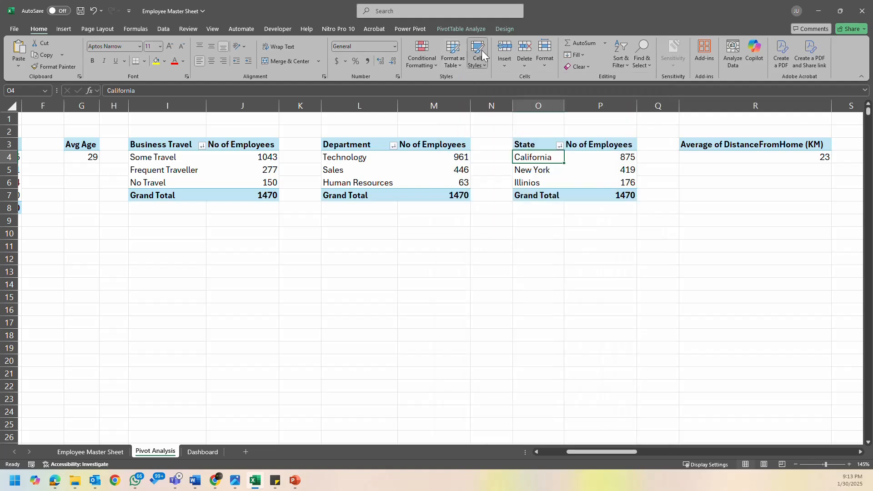
click(463, 29)
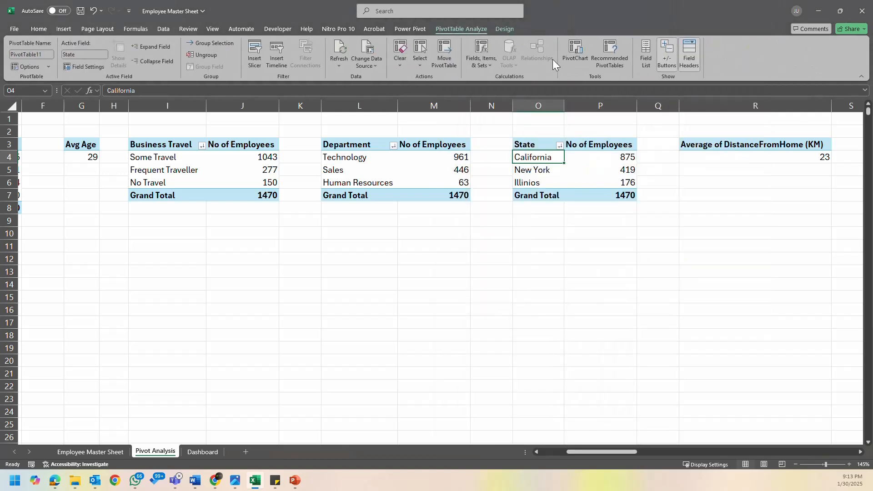
click(578, 54)
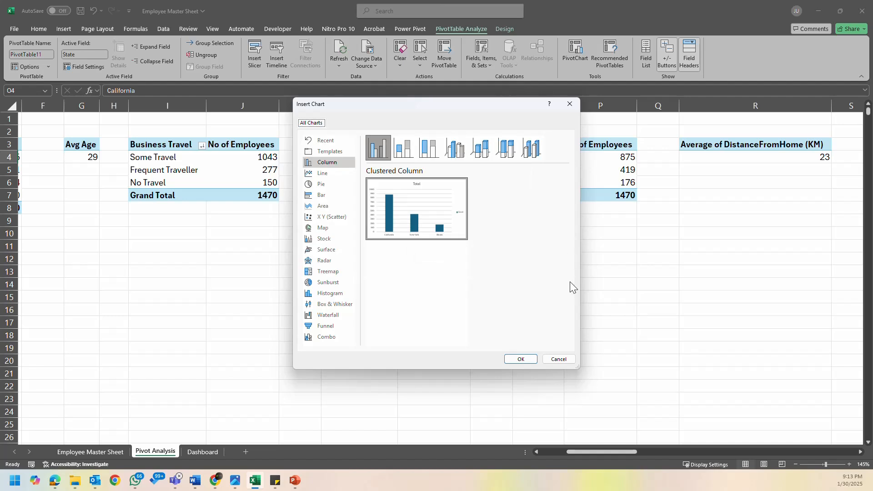
- Preview the map, scatter, area, bar, pie, line and column chart types for the state data
click(326, 228)
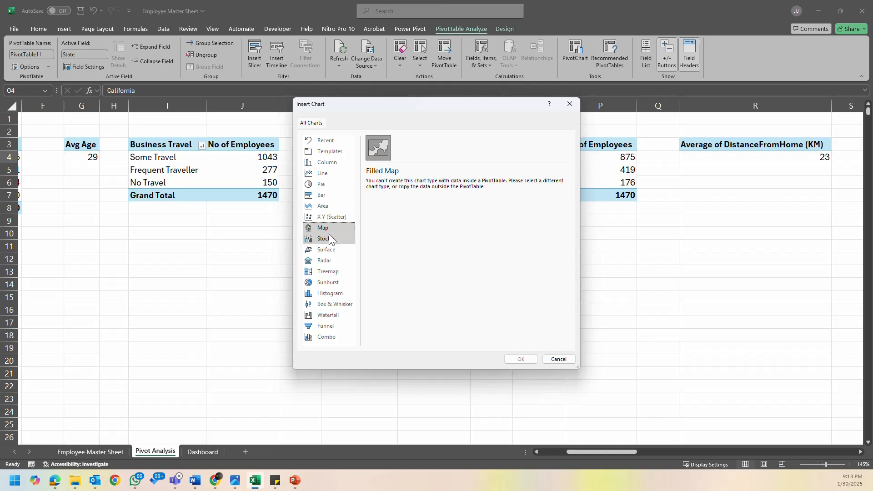
click(330, 213)
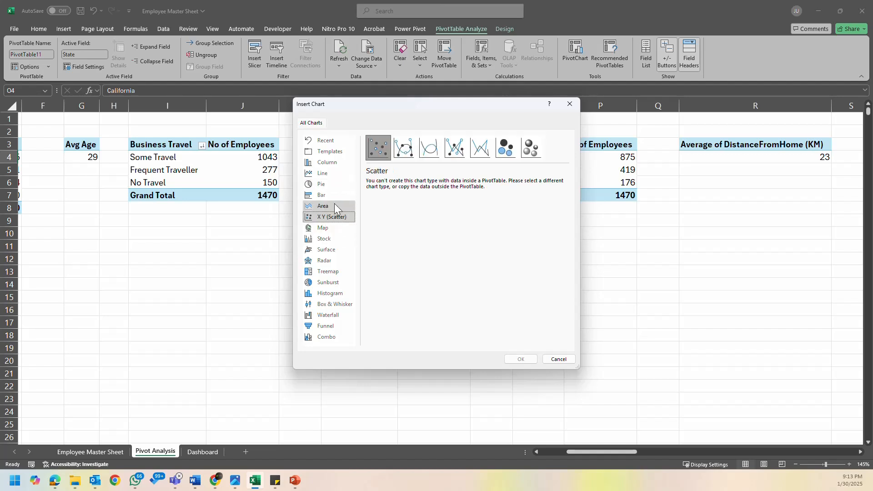
click(334, 204)
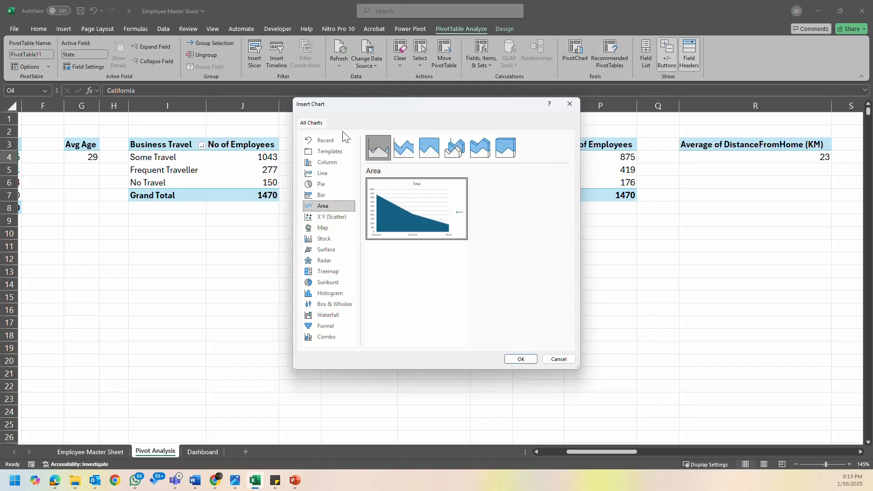
click(321, 196)
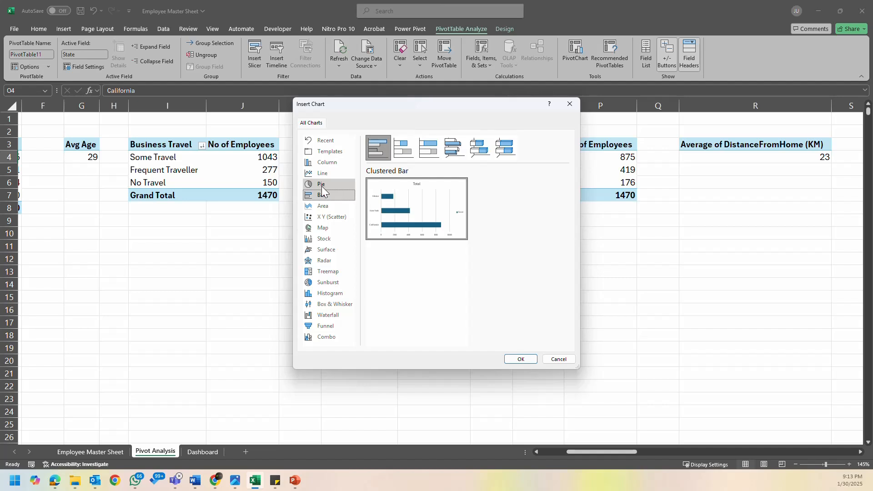
click(322, 190)
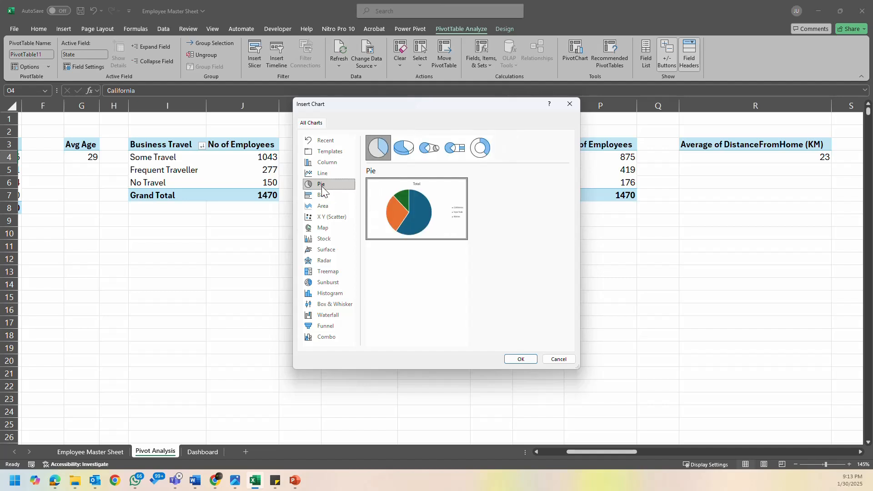
click(341, 173)
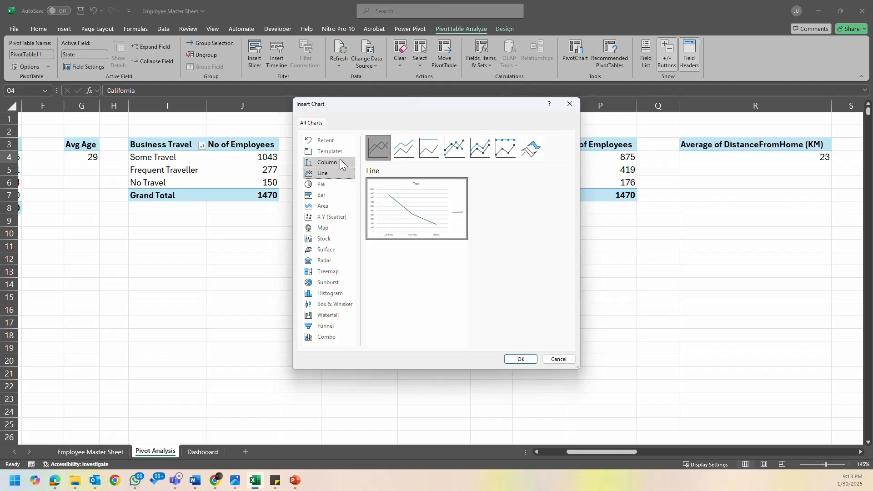
click(341, 163)
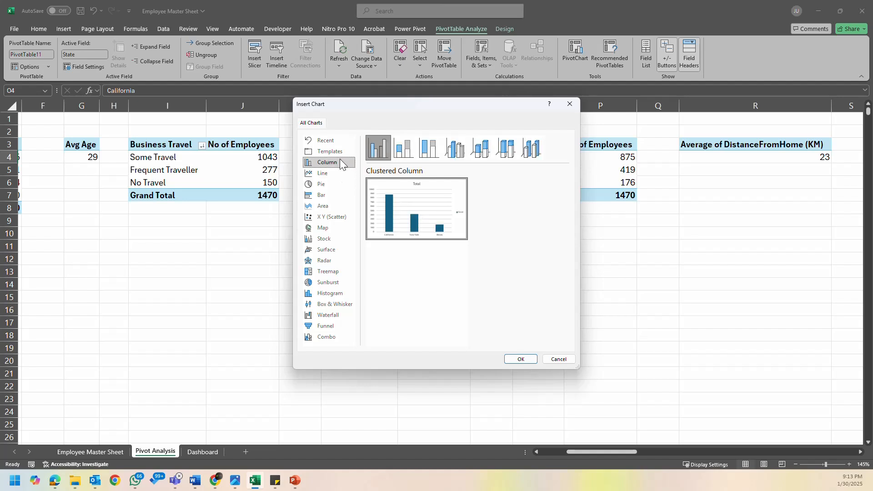
click(336, 197)
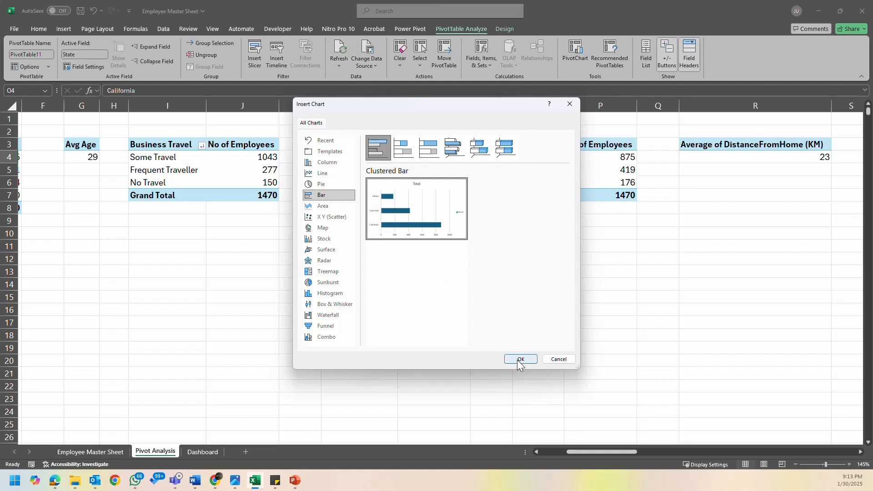
- Insert a clustered column chart of employees by state and place it just below the pivot tables
click(337, 163)
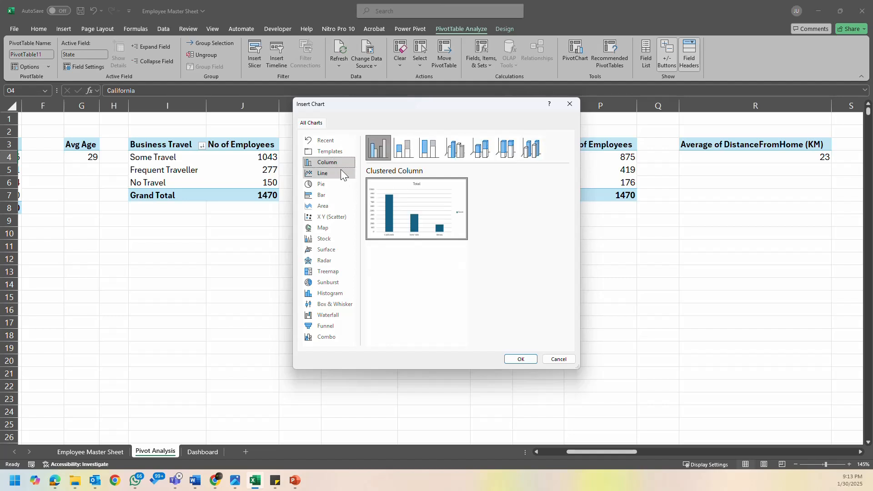
click(521, 359)
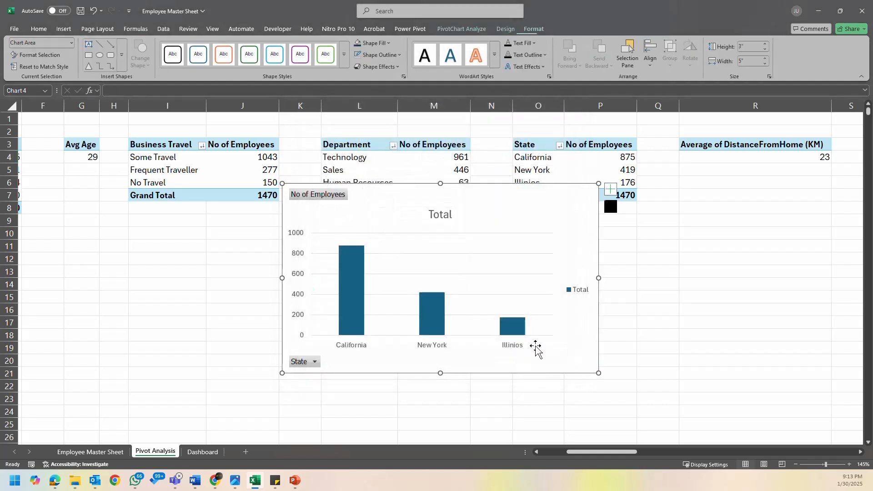
drag(528, 195, 486, 214)
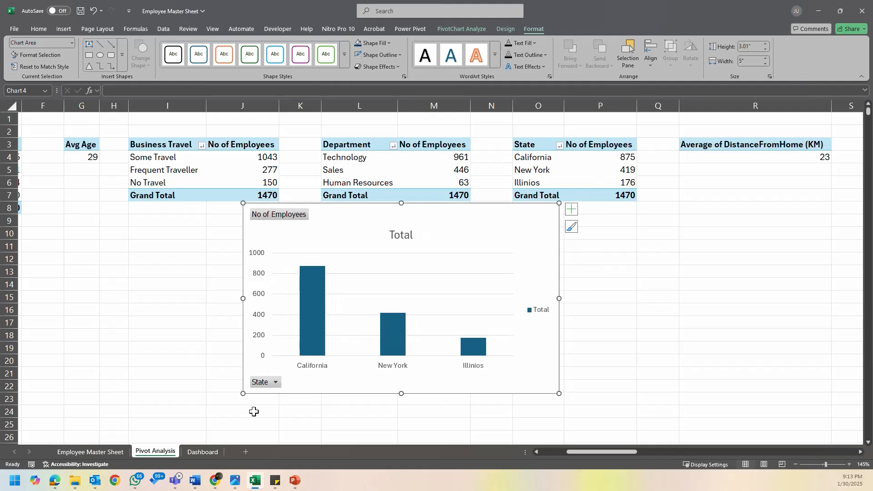
- Delete the state chart's title and hide all of its field buttons
click(202, 450)
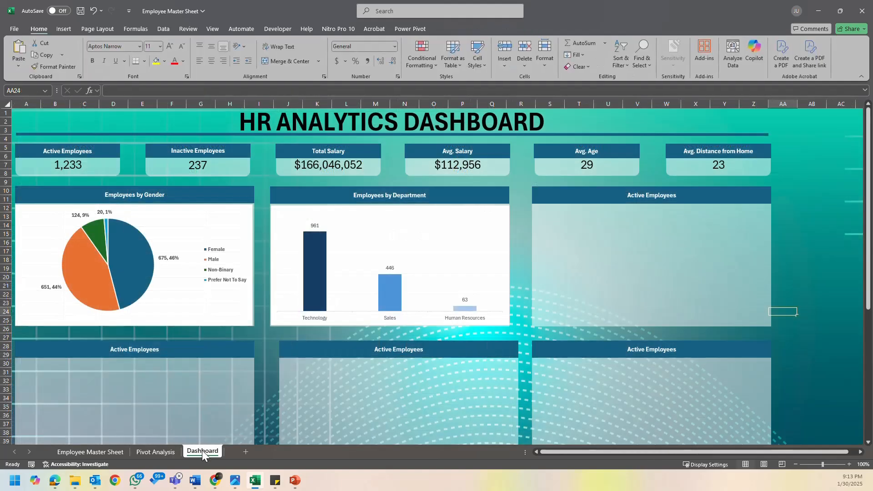
click(171, 454)
click(404, 235)
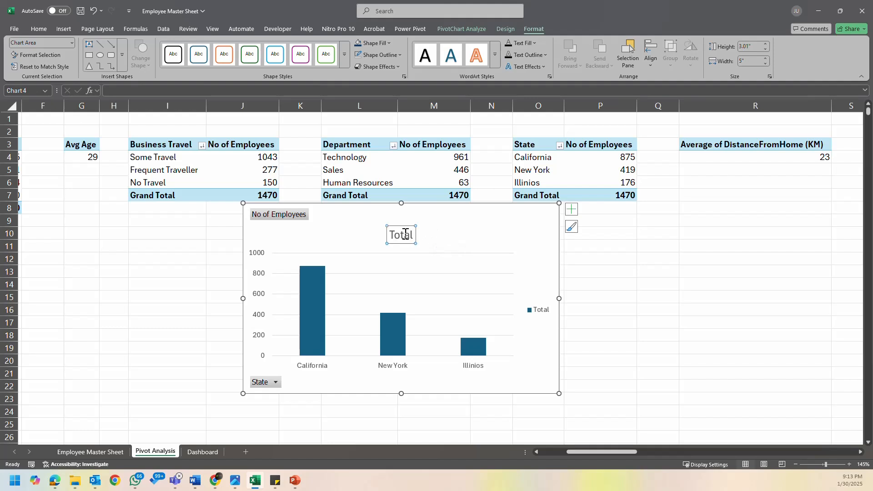
key(Delete)
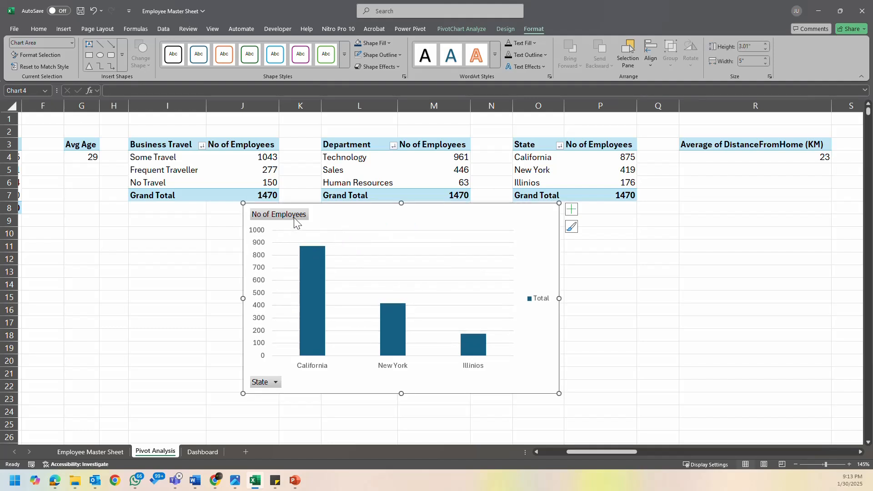
right_click(294, 221)
click(332, 318)
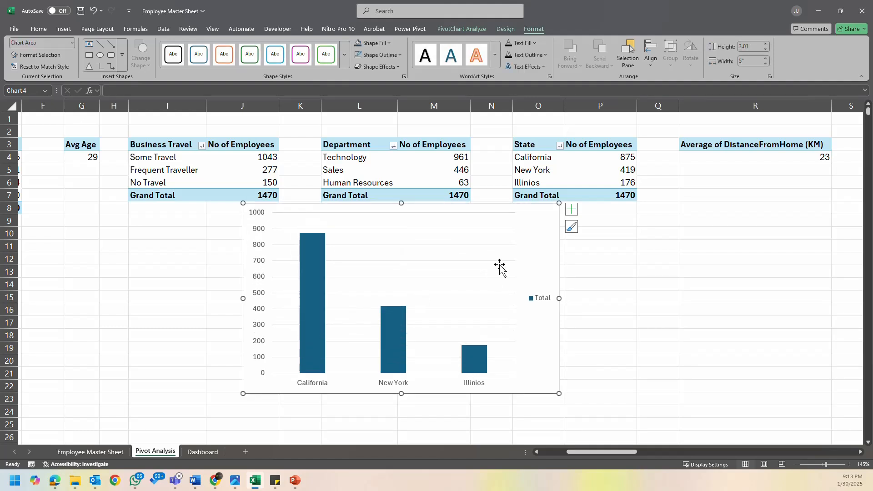
- Remove the gridlines, legend and vertical axis from the state column chart
click(503, 249)
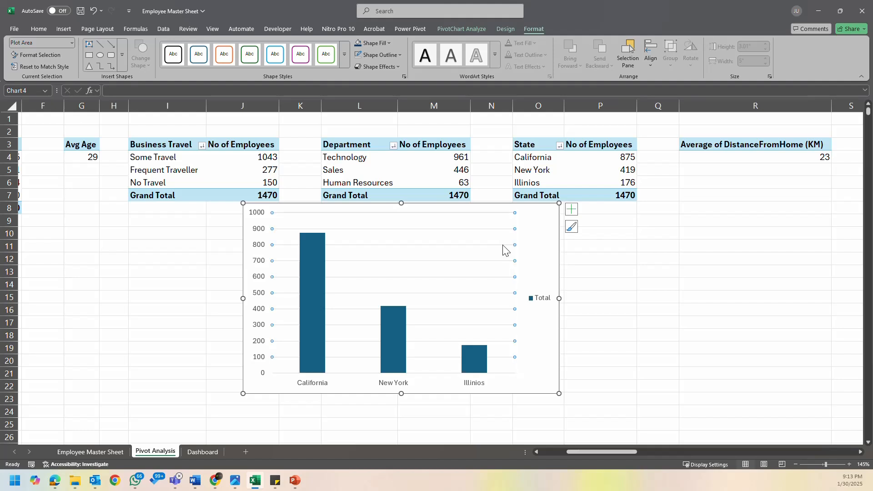
click(543, 302)
key(Delete)
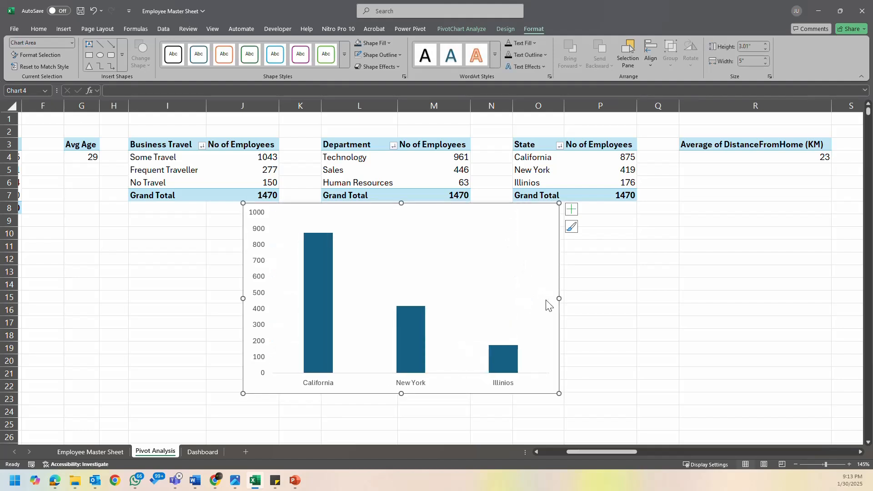
click(261, 276)
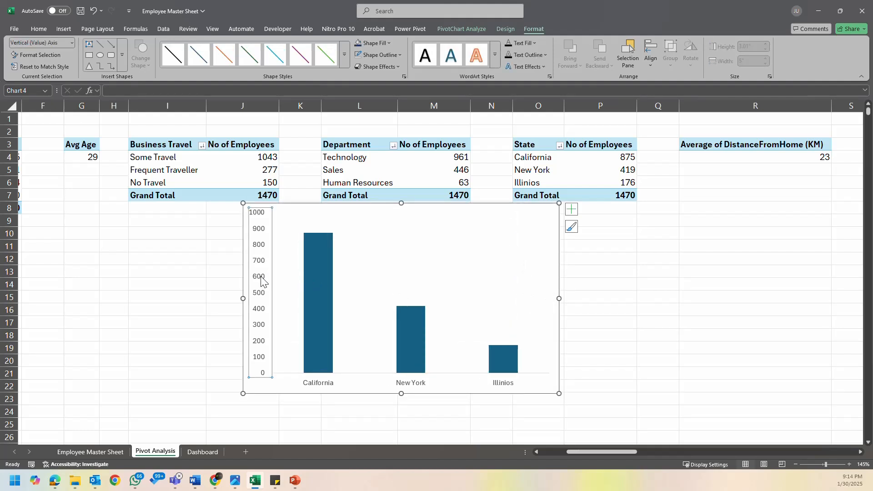
key(Delete)
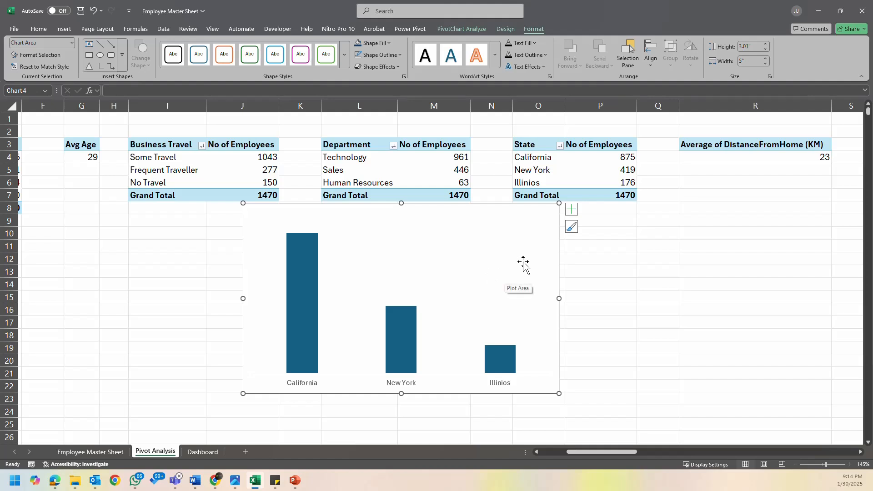
- Add data labels to the columns of the state chart
click(572, 210)
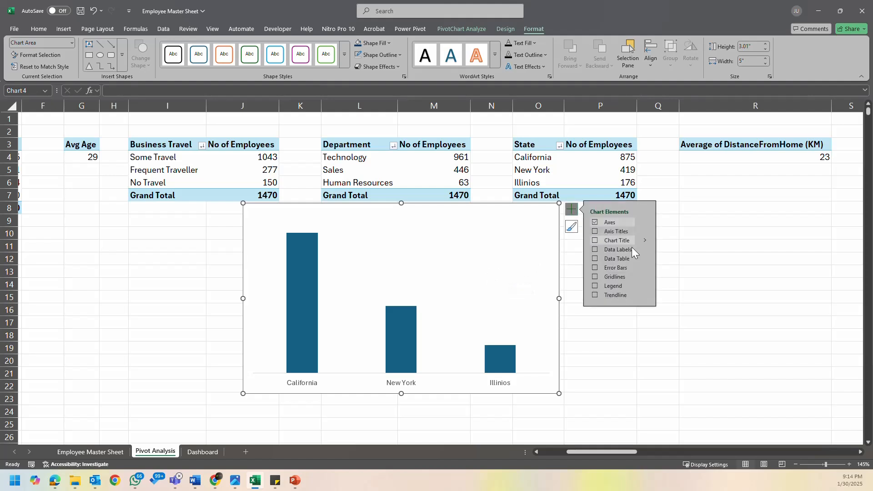
click(595, 250)
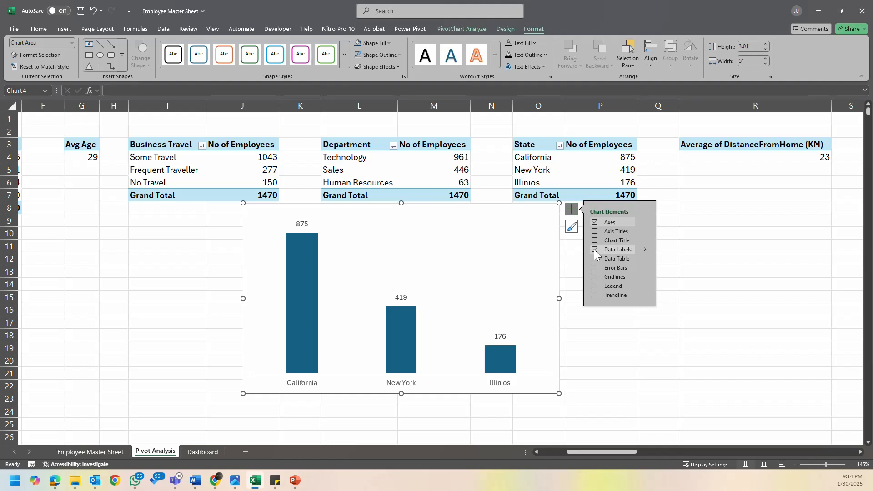
click(526, 231)
- Cut the state chart from the Pivot Analysis sheet and paste it onto the Dashboard sheet
click(553, 395)
key(ctrl+x)
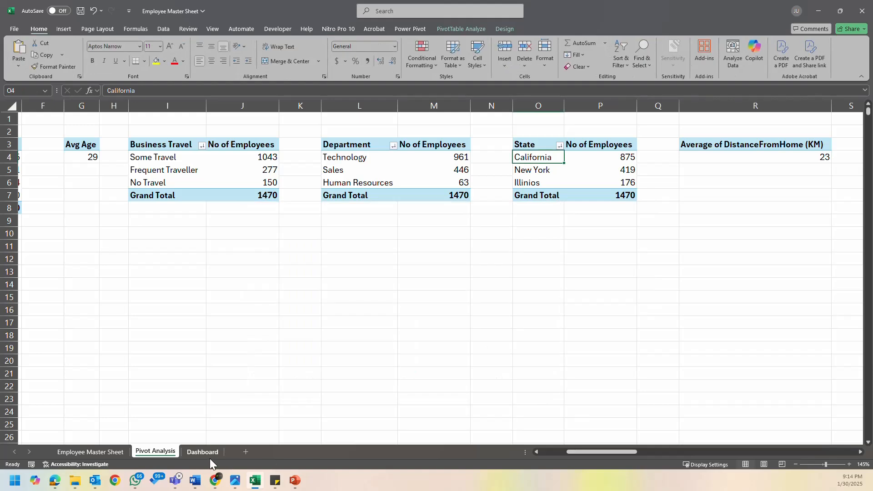
click(213, 452)
key(ctrl+v)
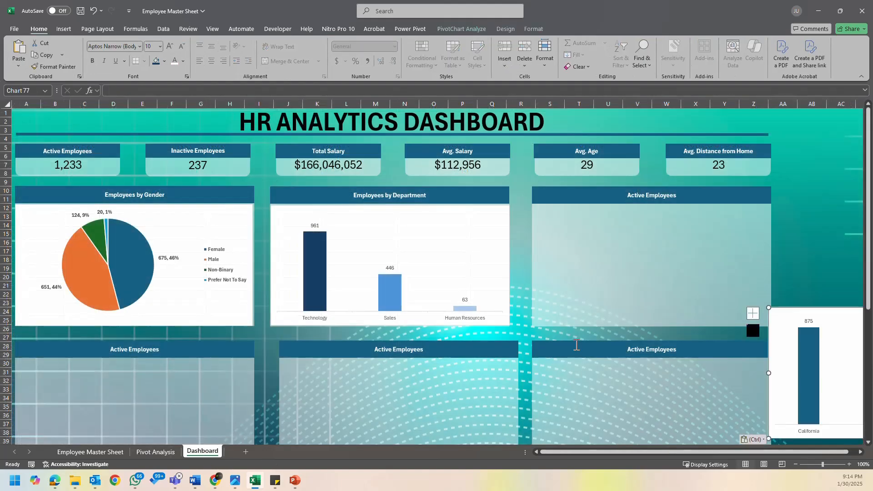
- Move the state column chart into the empty top-row Active Employees panel and resize it to fill the panel below the header
drag(783, 309, 548, 205)
drag(643, 335, 649, 323)
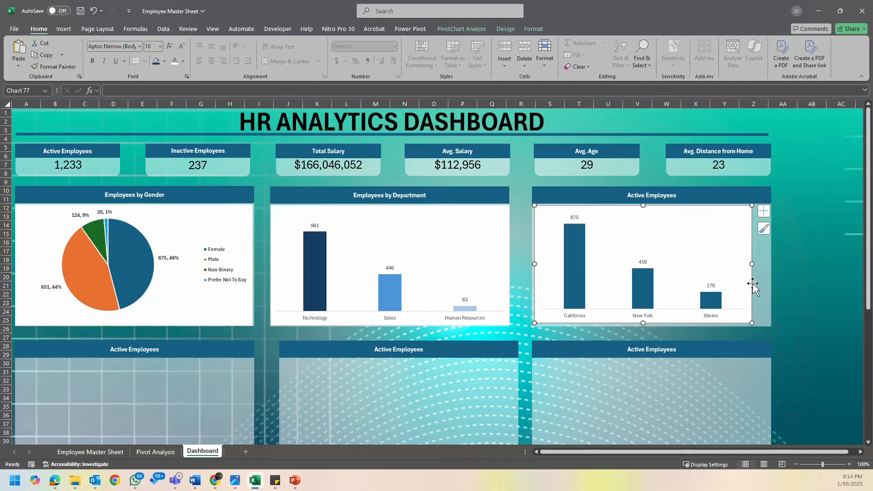
drag(752, 264, 769, 264)
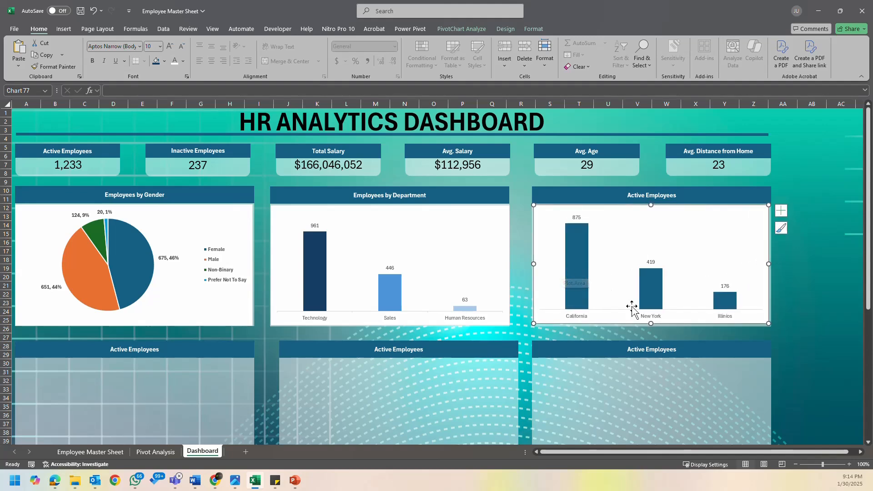
click(651, 327)
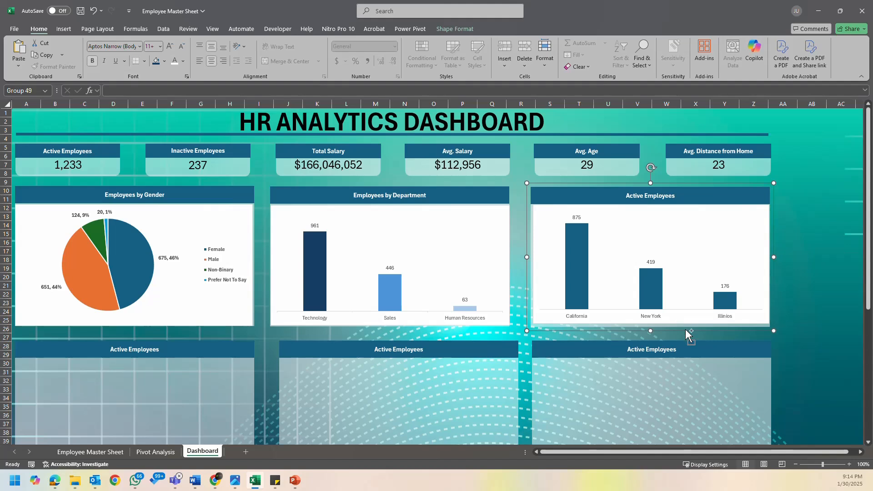
drag(682, 322, 684, 322)
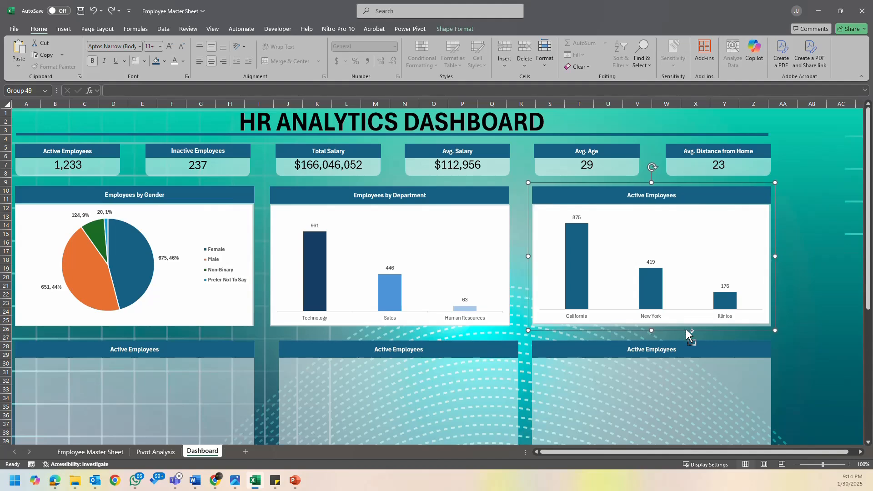
click(634, 321)
drag(634, 322, 631, 320)
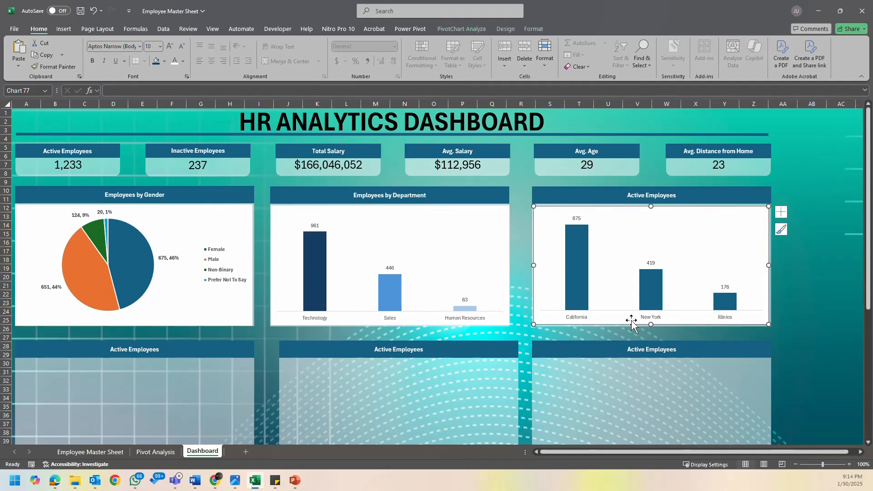
click(631, 321)
drag(769, 265, 769, 268)
drag(651, 206, 651, 206)
click(810, 306)
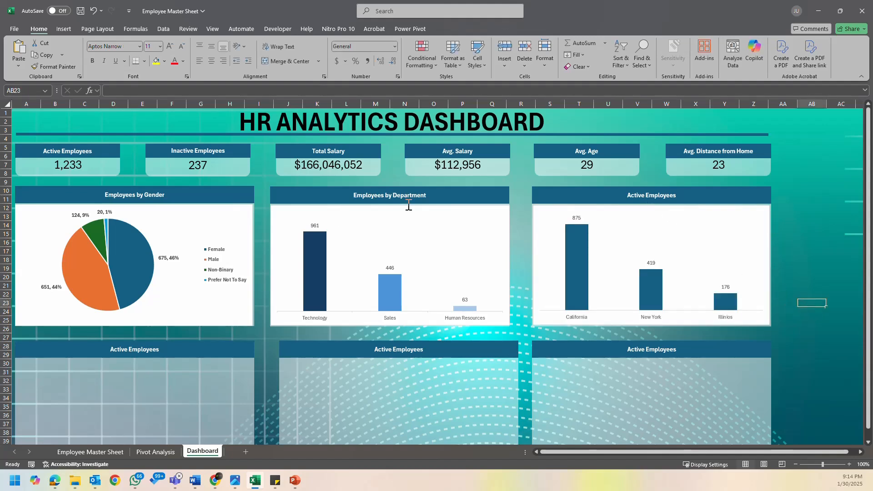
- Group the department column chart with its Employees by Department panel
click(406, 227)
click(477, 185)
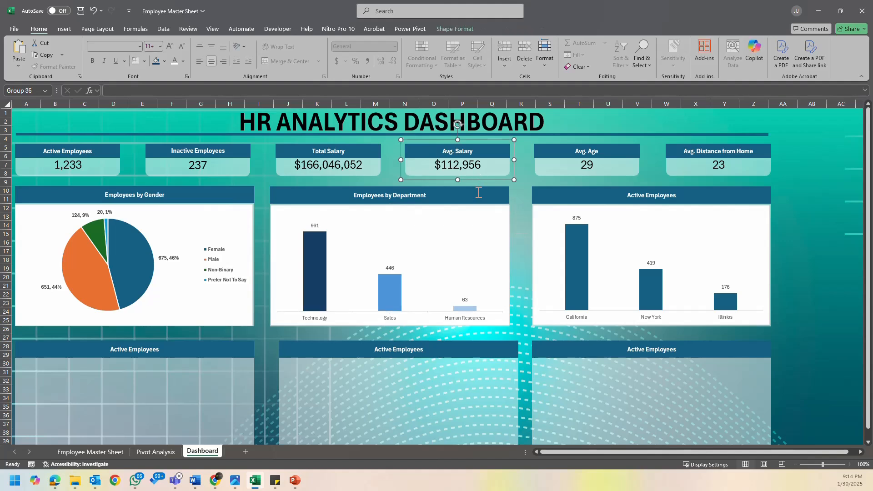
click(481, 199)
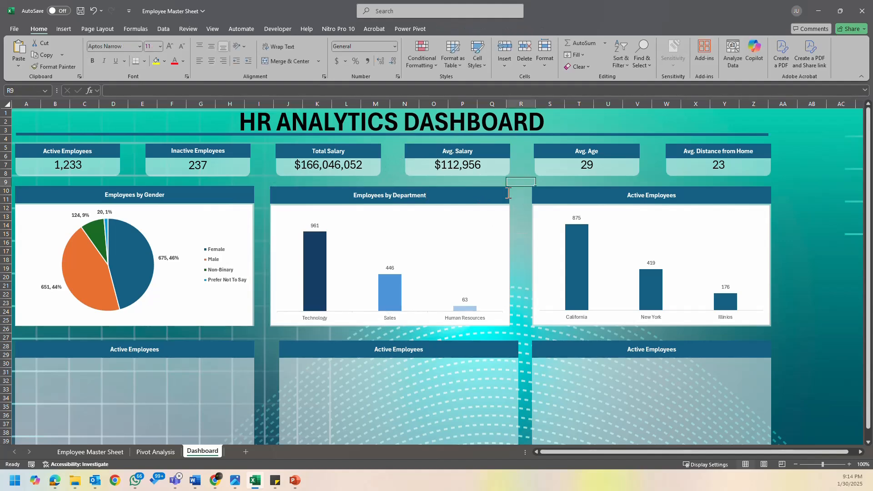
click(500, 219)
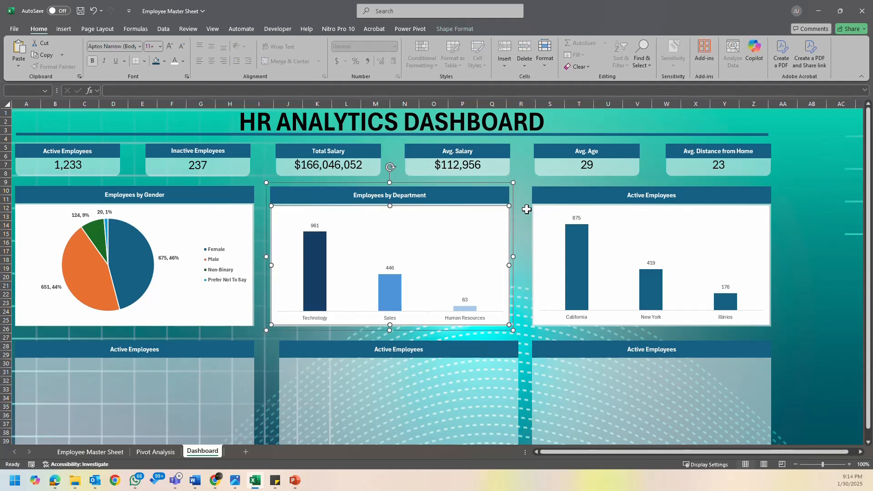
click(463, 31)
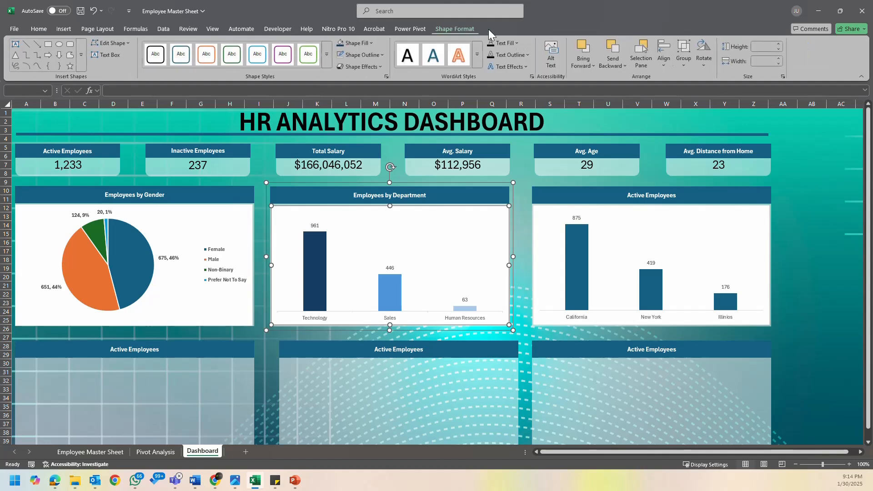
click(681, 62)
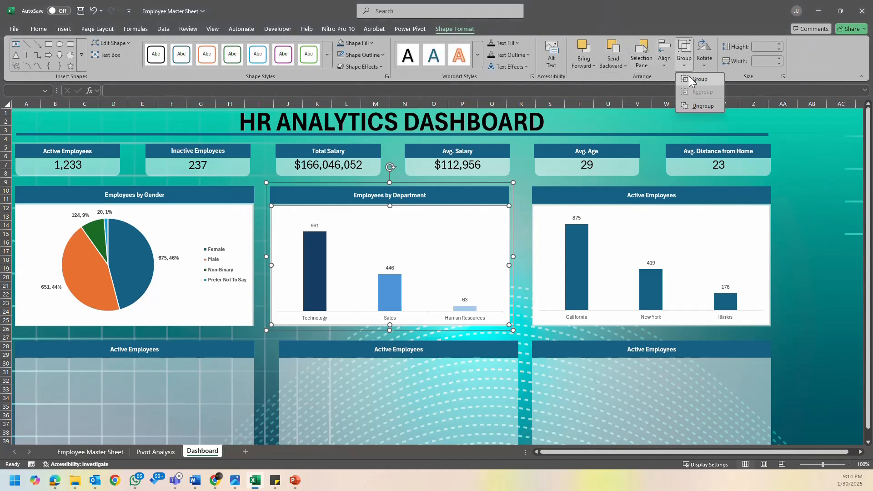
click(688, 81)
- Group the state column chart with its Active Employees panel
click(567, 195)
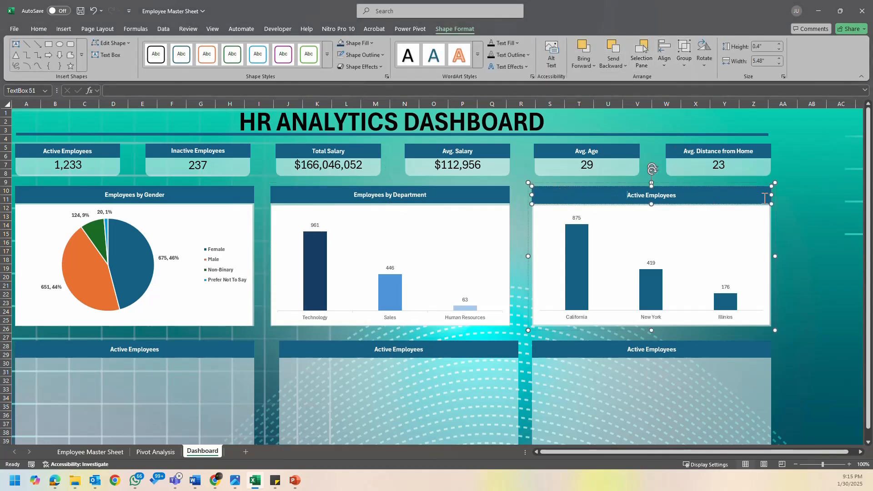
click(763, 184)
click(744, 226)
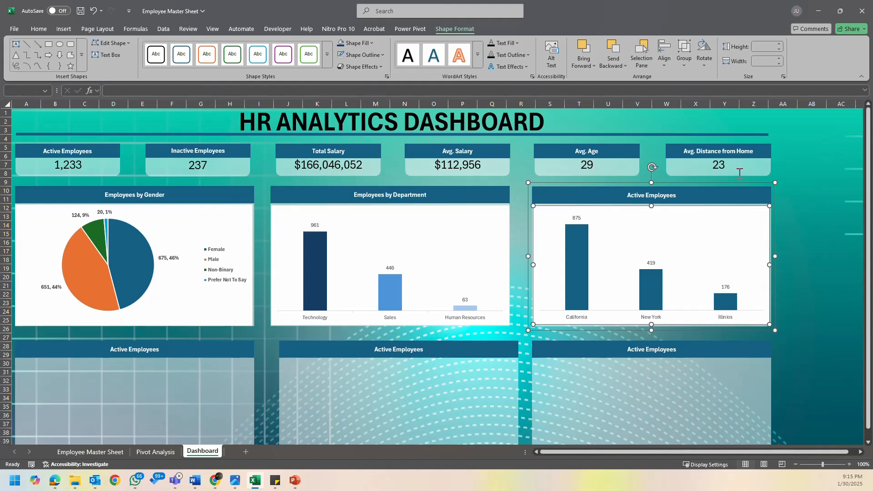
click(684, 58)
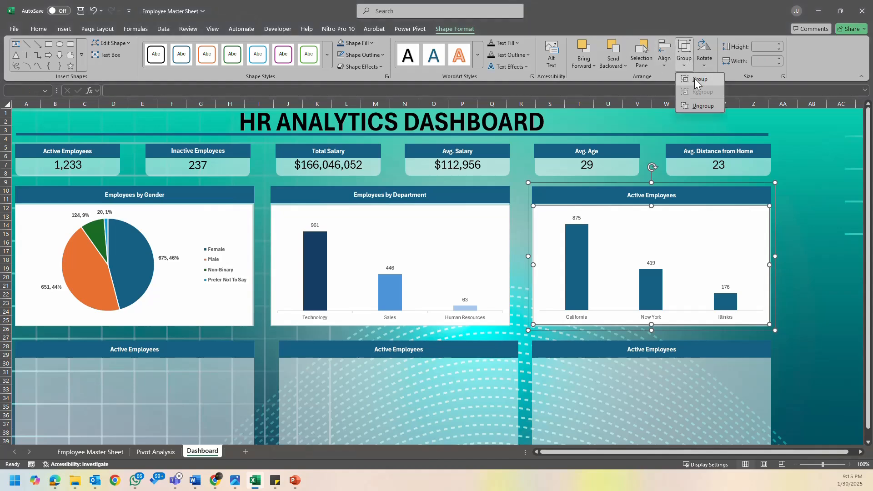
click(696, 79)
click(782, 190)
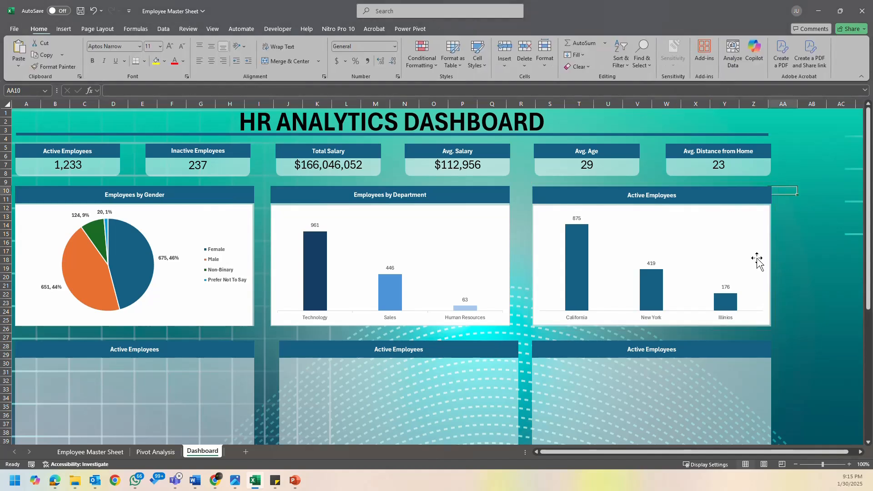
- Fill the state chart's New York column with medium blue and its Illinois column with light blue
click(612, 210)
click(553, 213)
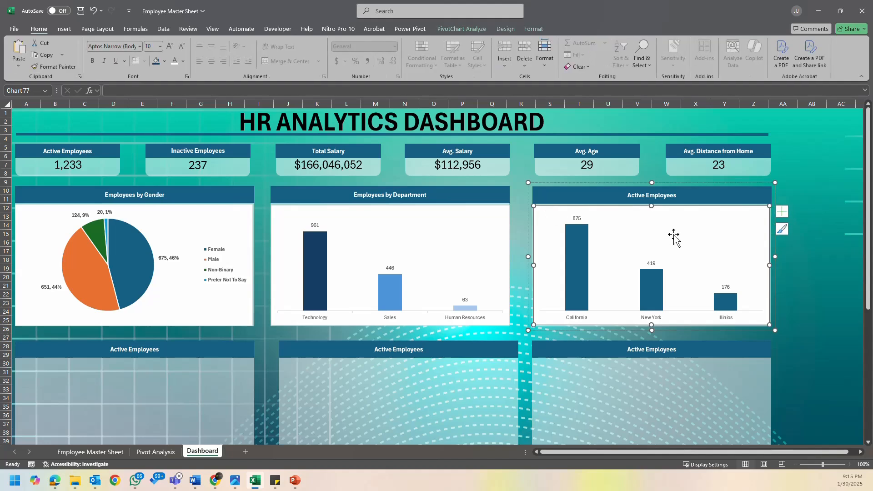
click(649, 291)
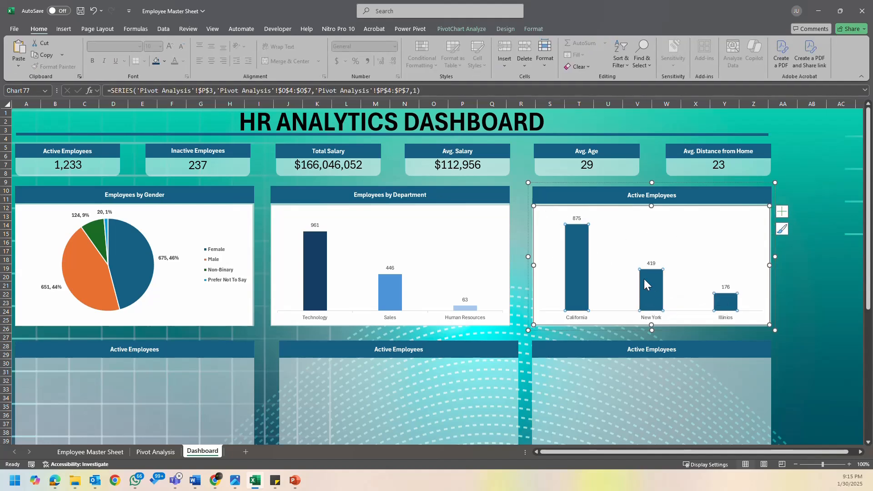
click(655, 288)
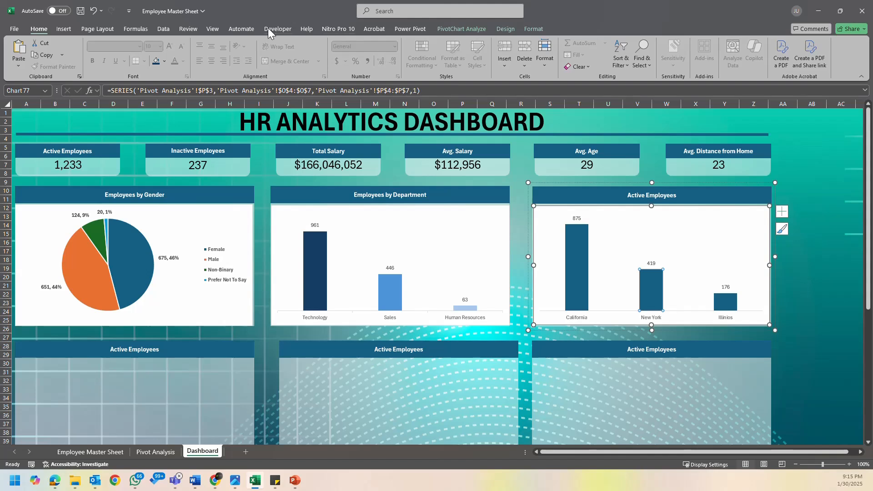
click(473, 32)
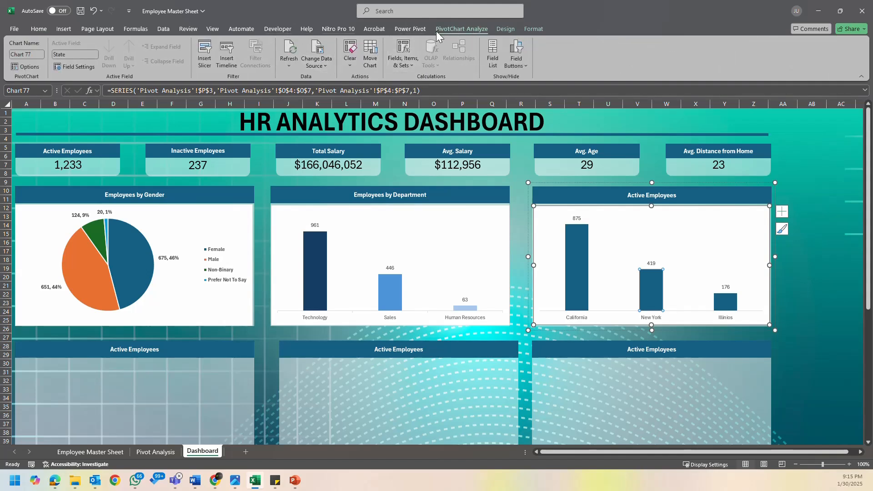
click(533, 31)
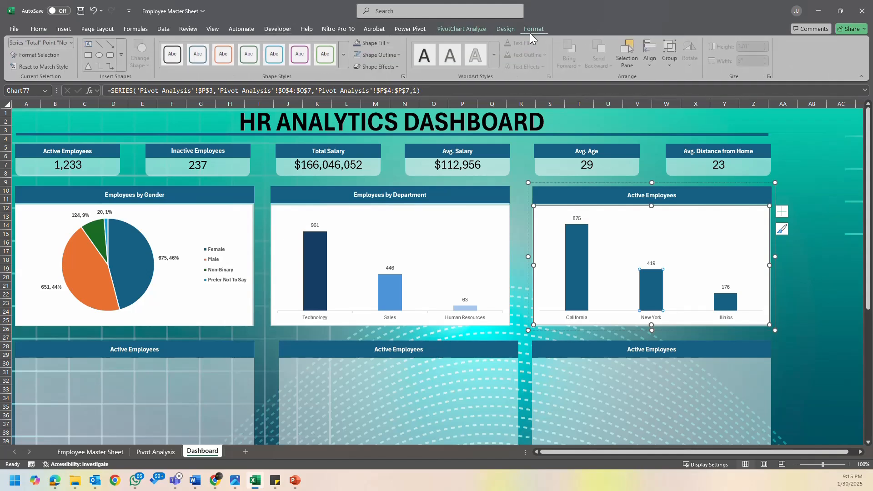
click(382, 44)
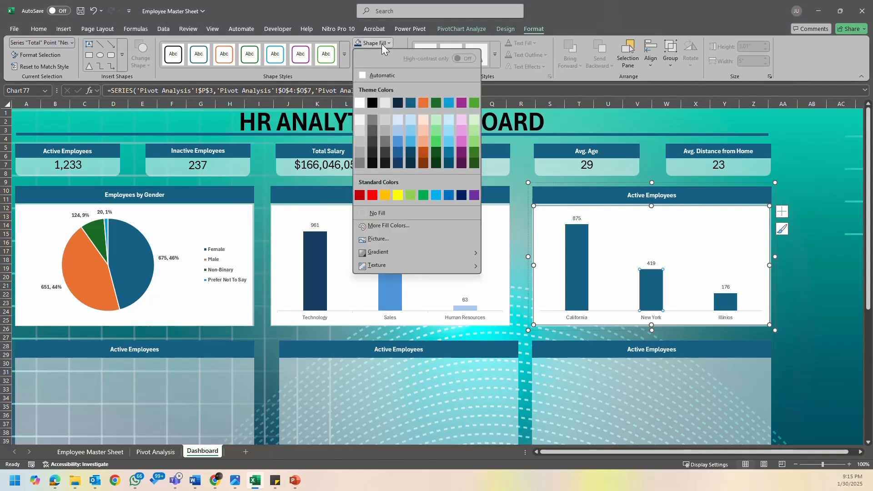
click(399, 141)
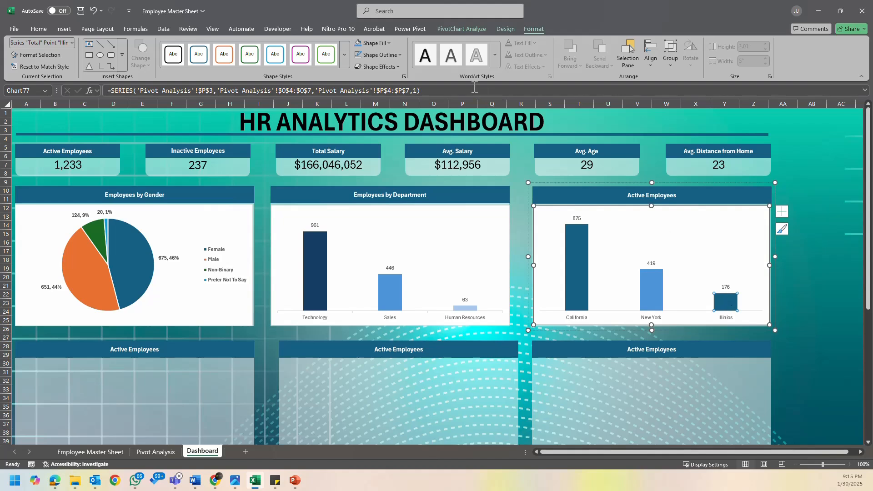
click(373, 43)
click(396, 132)
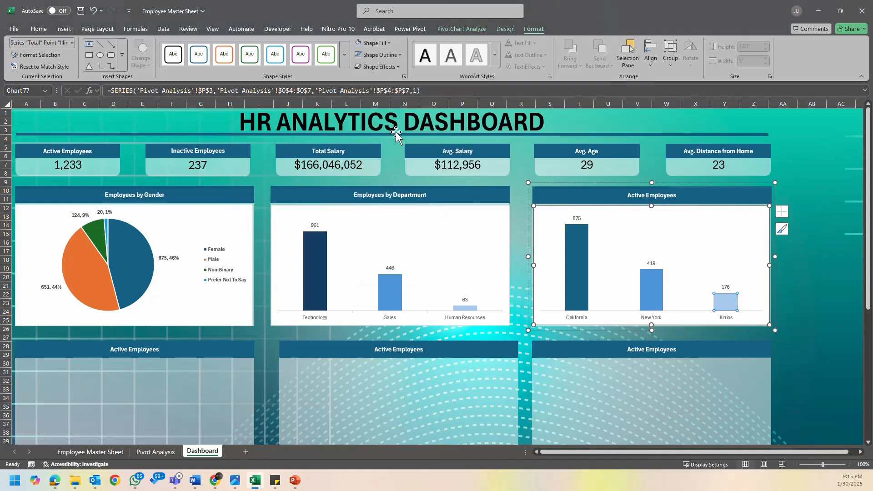
- Fill the California column of the state chart with dark blue
click(585, 256)
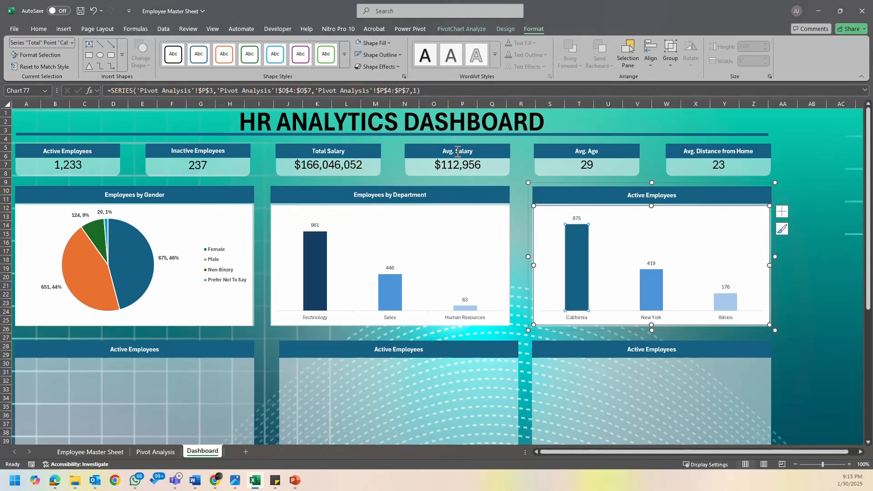
click(373, 43)
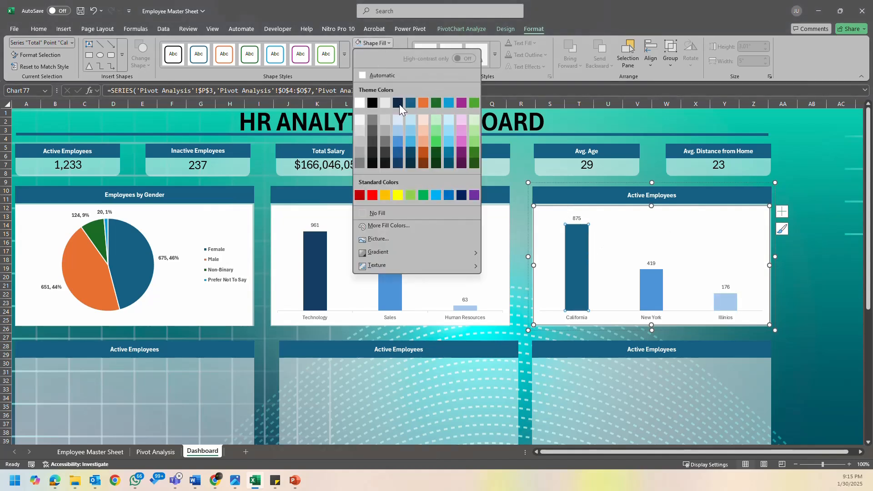
click(402, 157)
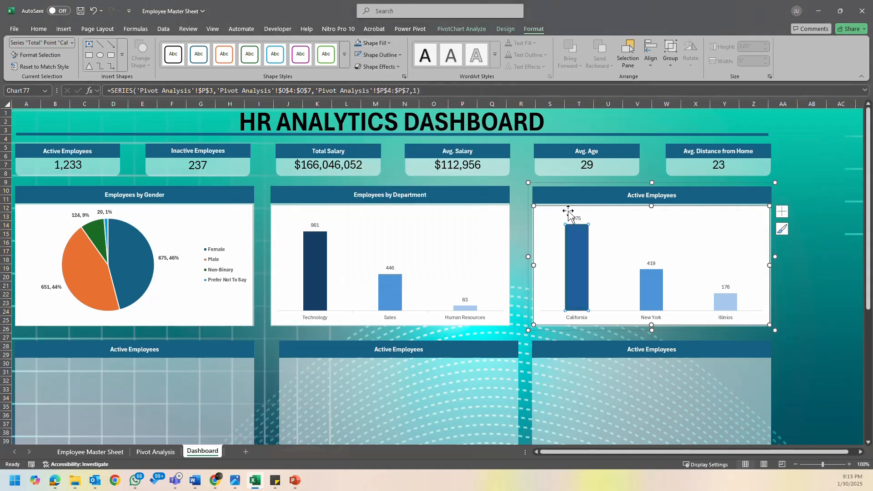
click(787, 293)
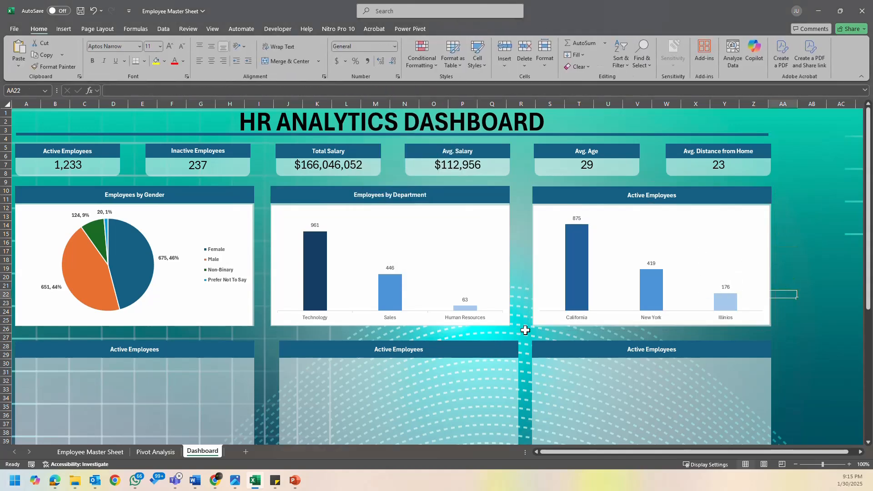
click(576, 260)
click(576, 260)
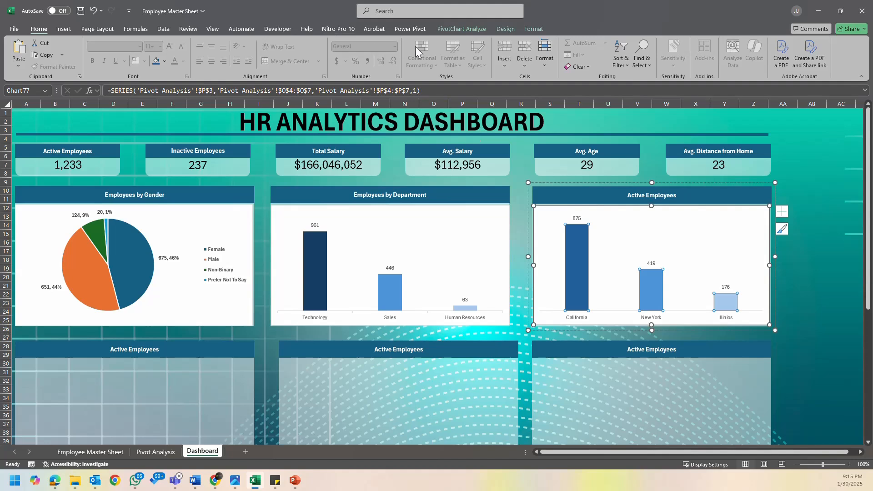
click(529, 29)
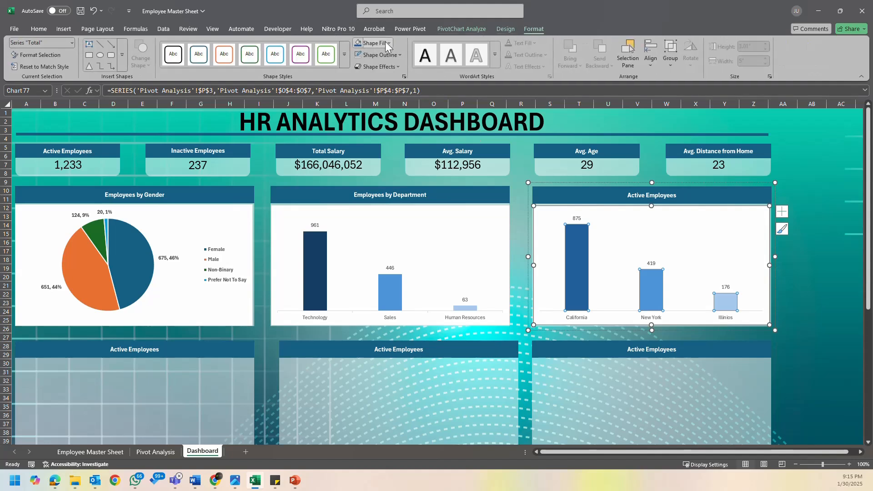
click(388, 43)
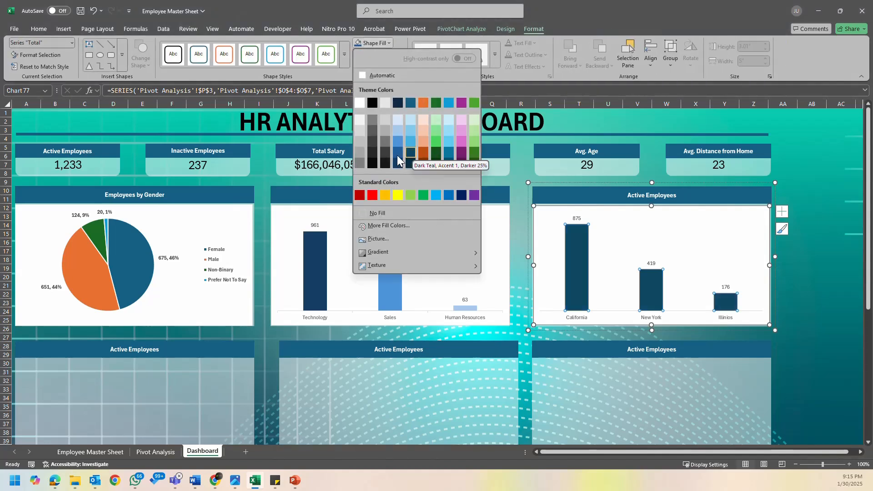
click(580, 258)
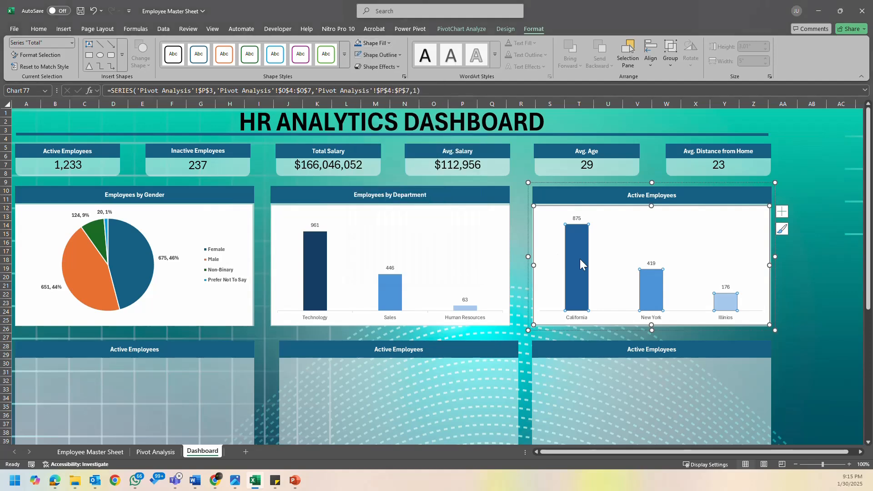
- Change the fill of only the California column in the state chart to dark teal
click(579, 259)
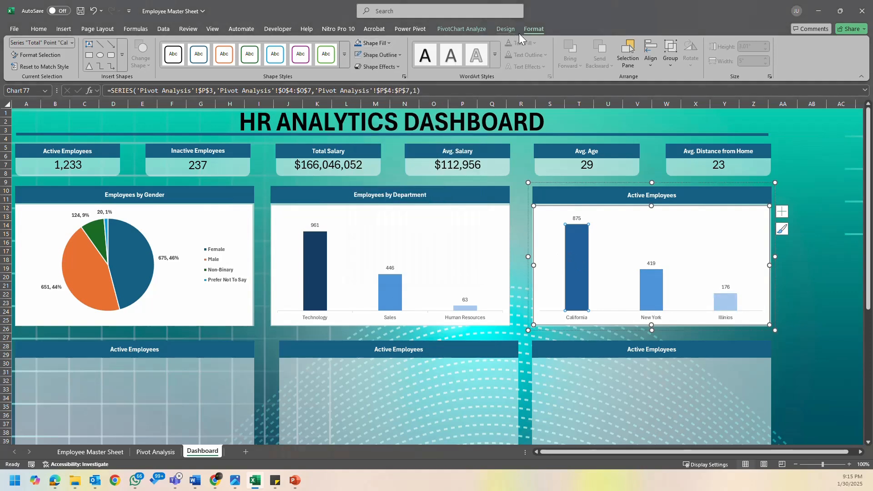
click(389, 42)
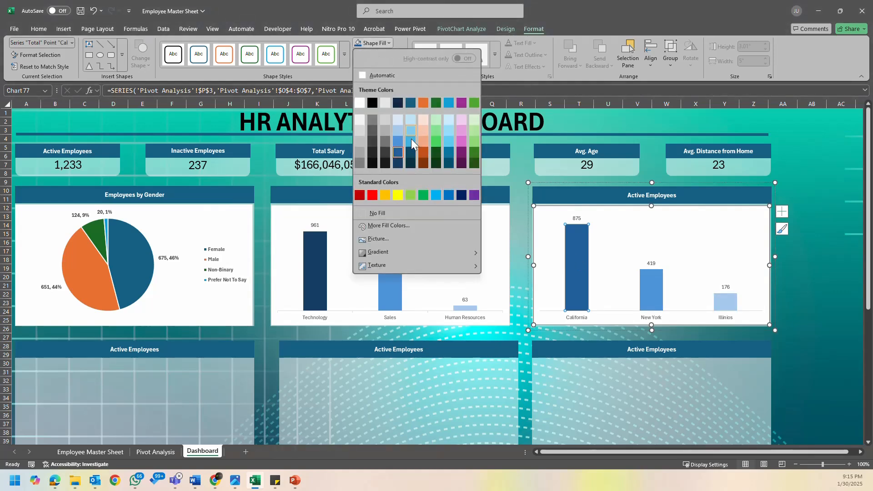
click(412, 162)
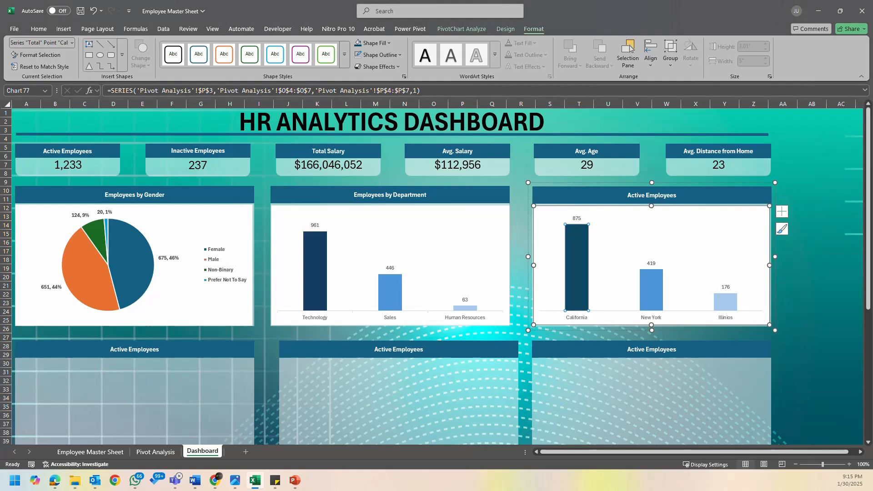
click(810, 287)
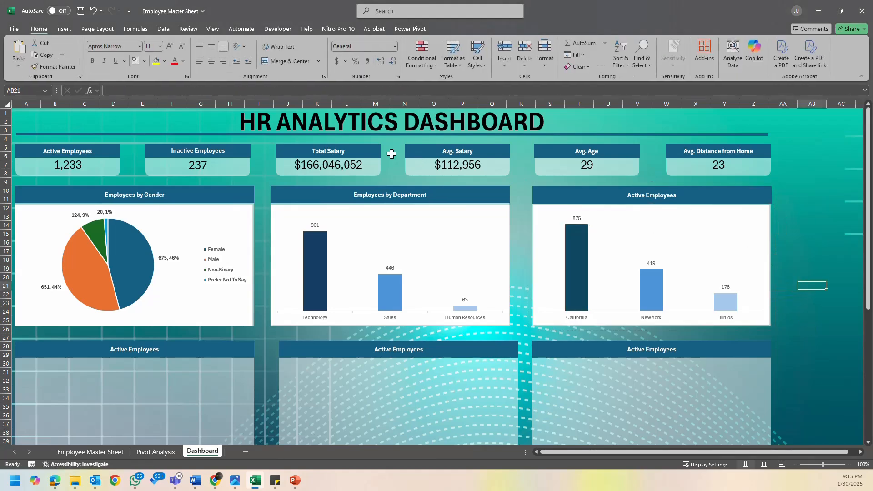
- Make the data labels of the department column chart and the state column chart bold
drag(312, 224, 314, 226)
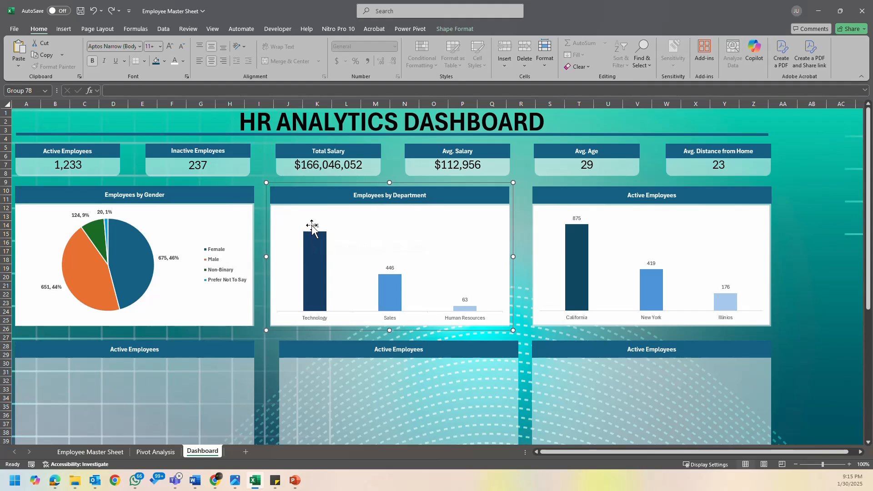
click(314, 226)
click(93, 61)
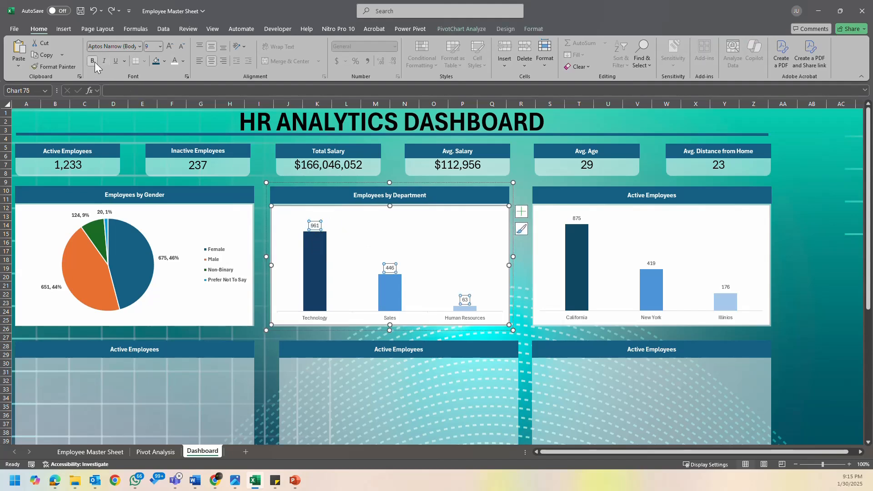
click(576, 218)
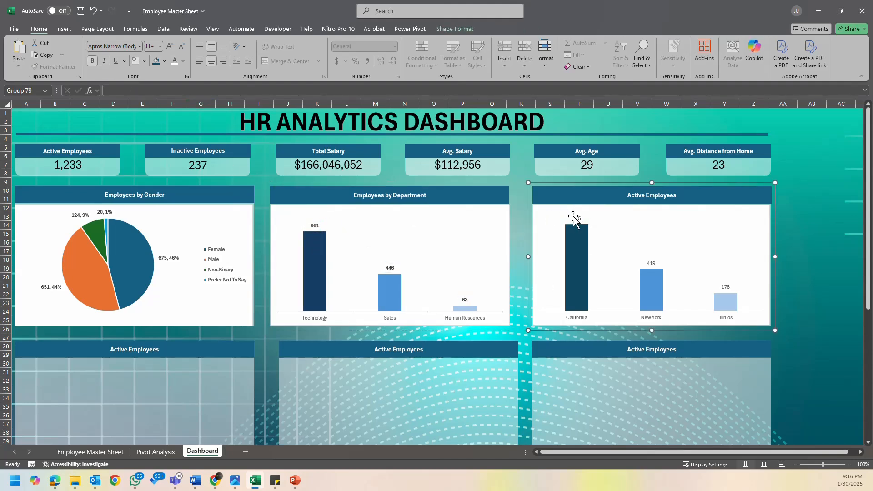
click(576, 217)
click(93, 61)
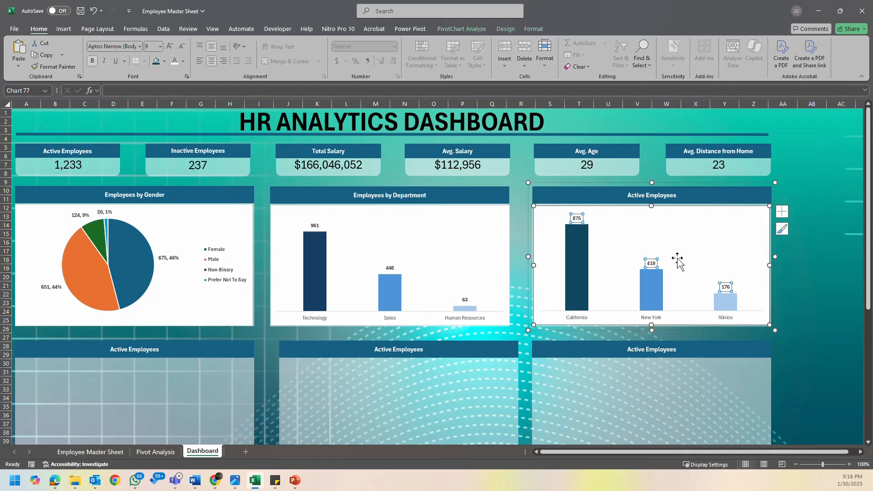
click(791, 284)
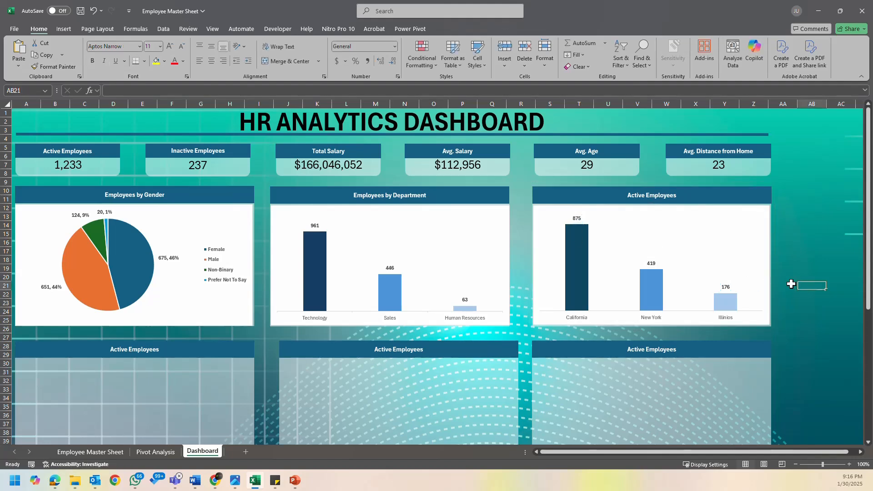
- Make the category axis labels of the department and state charts bold and color them dark teal
click(451, 318)
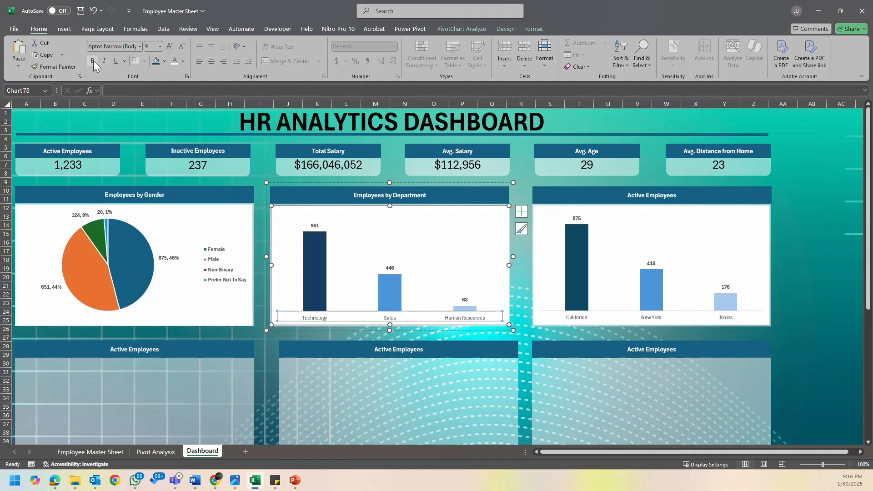
click(94, 61)
click(183, 60)
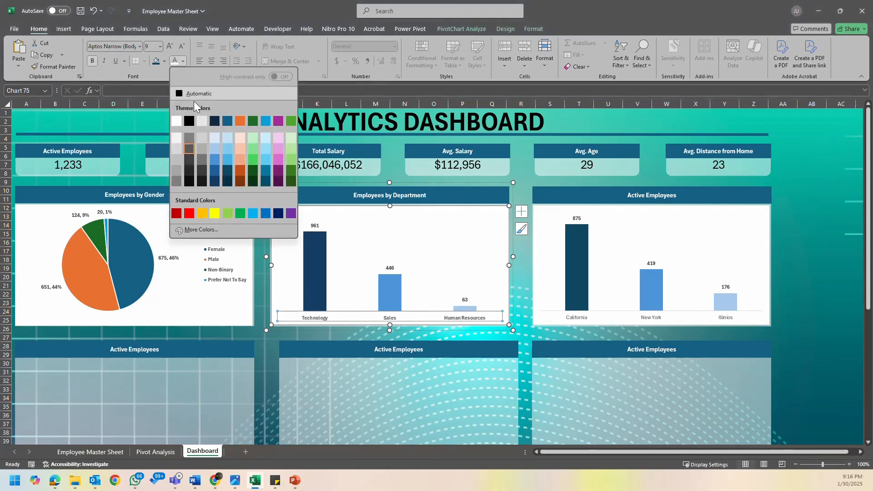
click(226, 121)
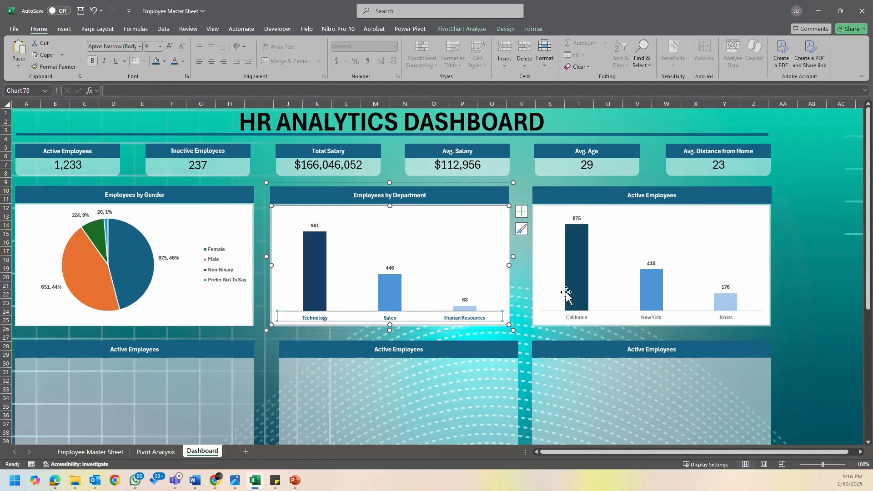
click(576, 317)
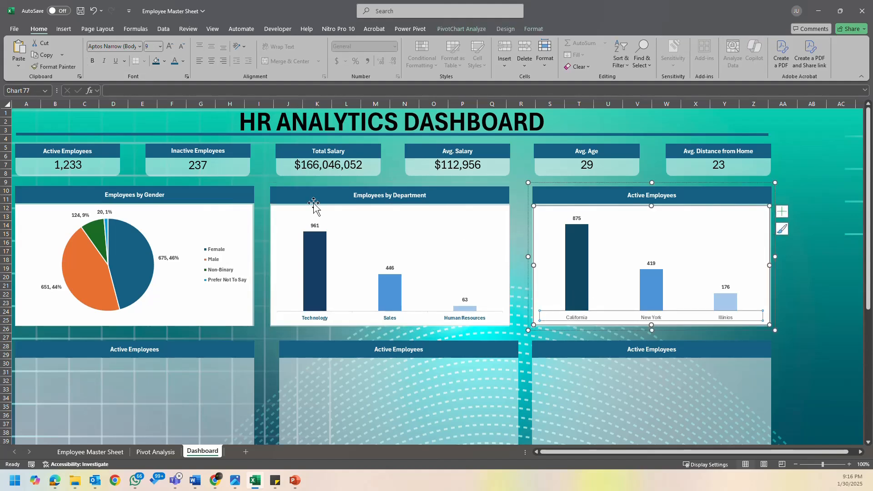
click(93, 61)
- Color the legend text of the gender pie chart dark teal and save the workbook
click(220, 273)
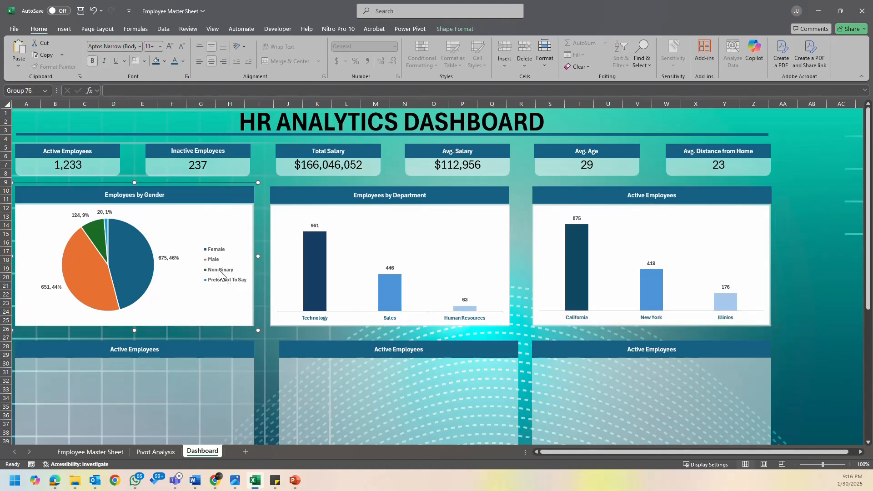
click(220, 273)
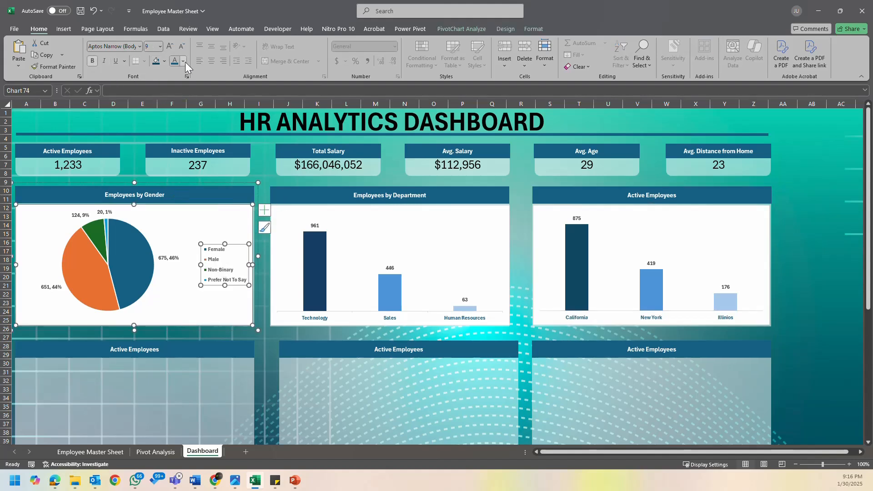
click(805, 286)
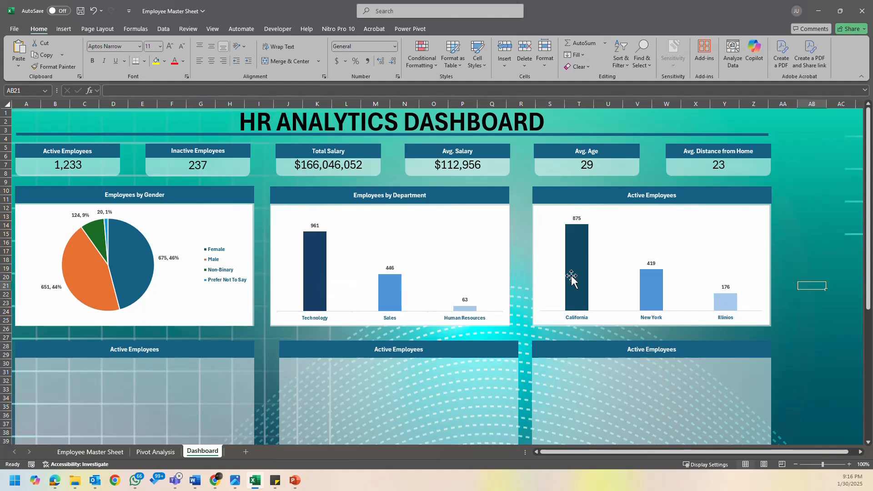
scroll(183, 235, down, 2)
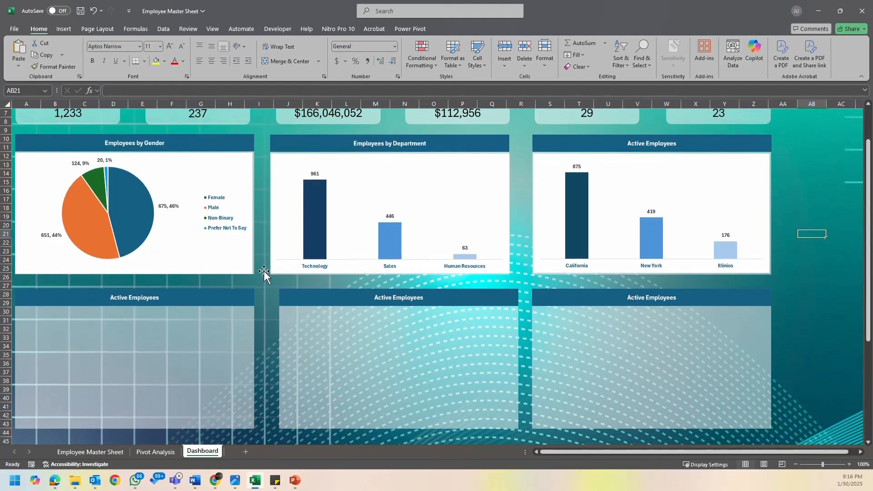
key(ctrl+s)
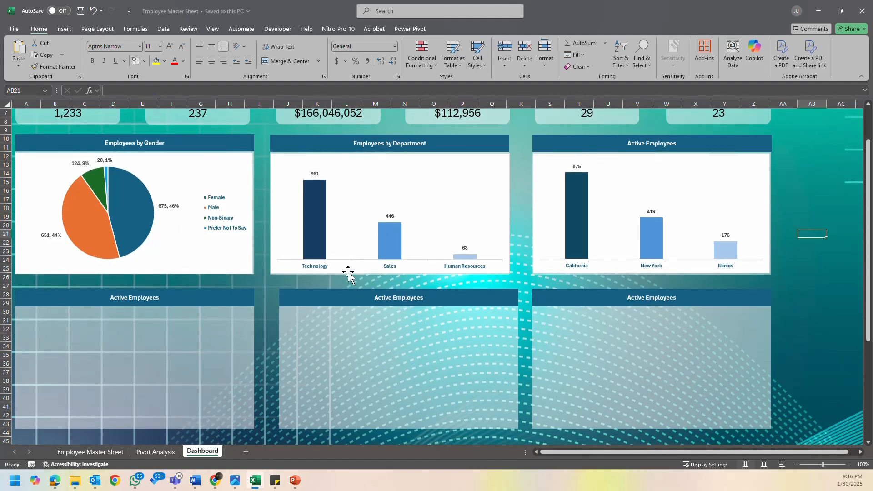
- Change the title of the state chart's panel to "Employees by State"
scroll(522, 224, up, 2)
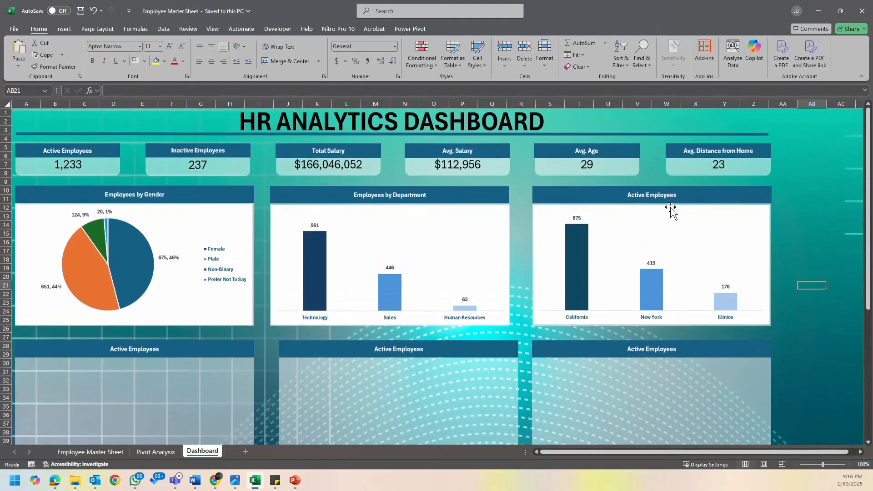
click(648, 195)
click(630, 197)
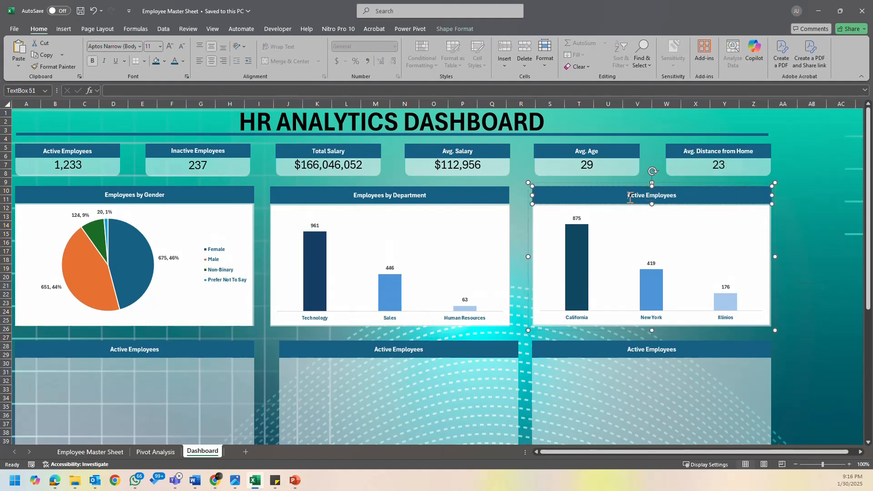
triple_click(630, 198)
text(Employees by State)
click(796, 211)
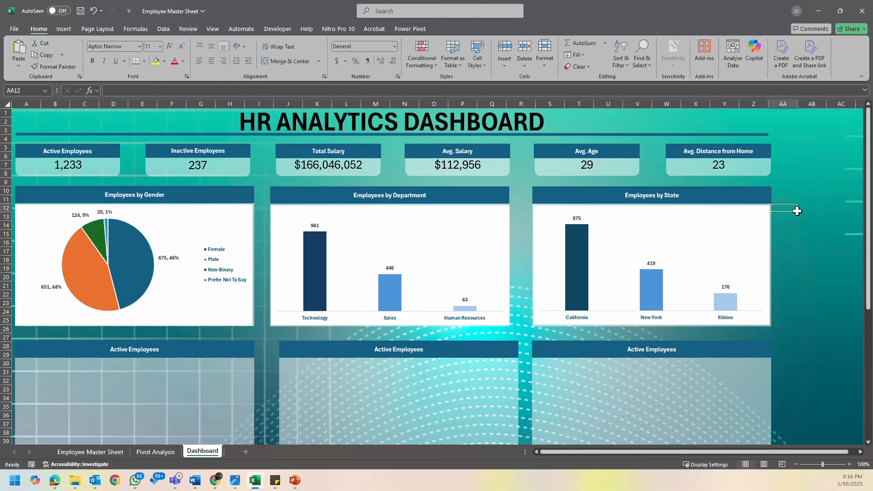
- Go to the Pivot Analysis sheet and examine the Ethnicity and Education Level PivotTables
scroll(431, 252, down, 2)
scroll(433, 251, up, 2)
scroll(412, 261, down, 3)
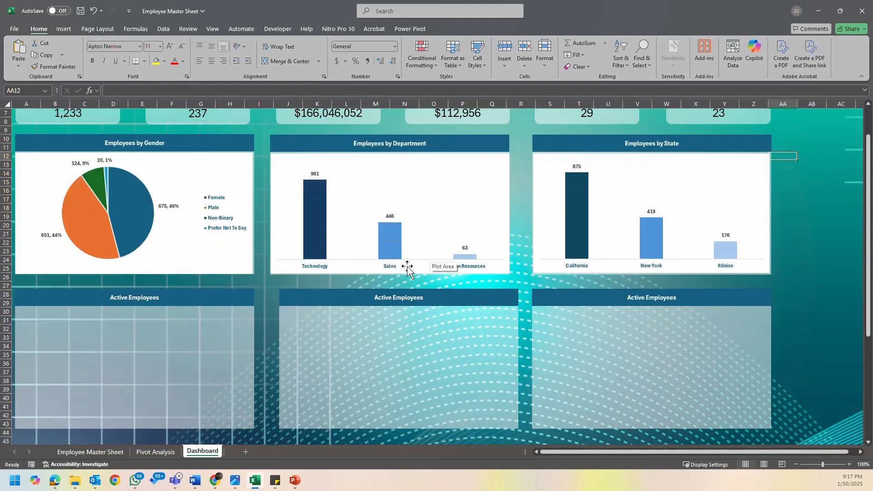
click(161, 453)
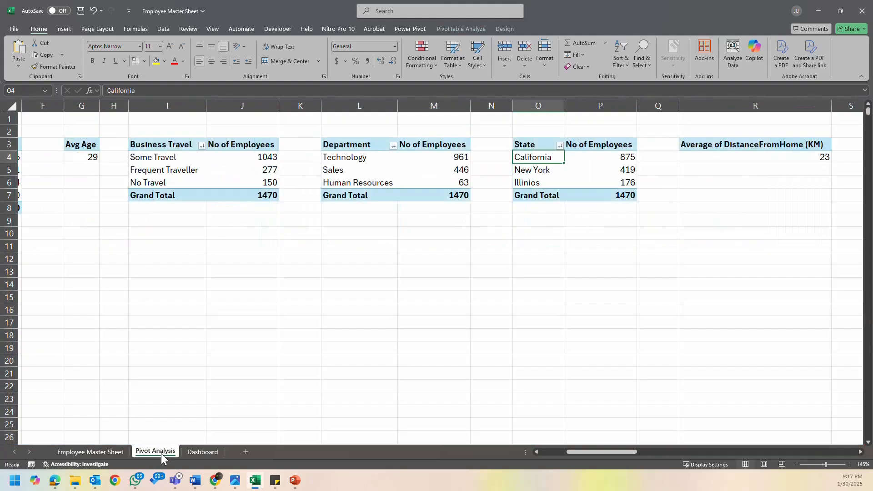
click(462, 300)
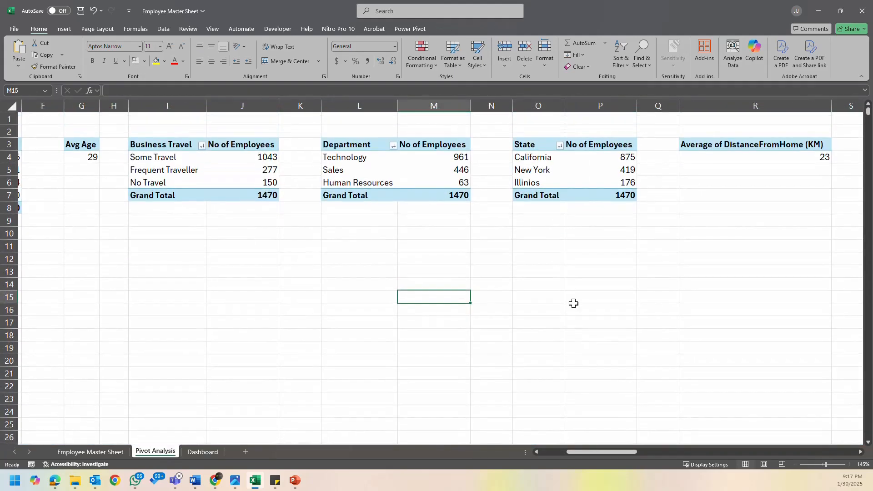
drag(622, 452, 670, 451)
drag(386, 143, 468, 246)
click(403, 184)
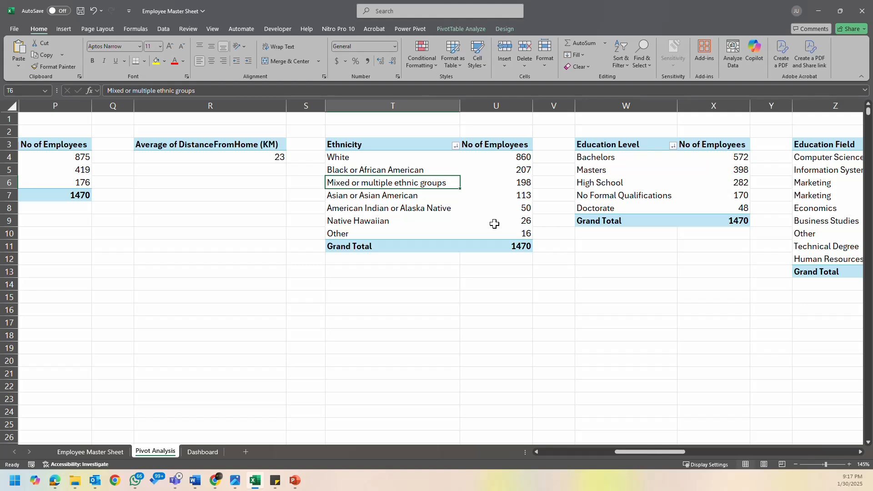
click(669, 162)
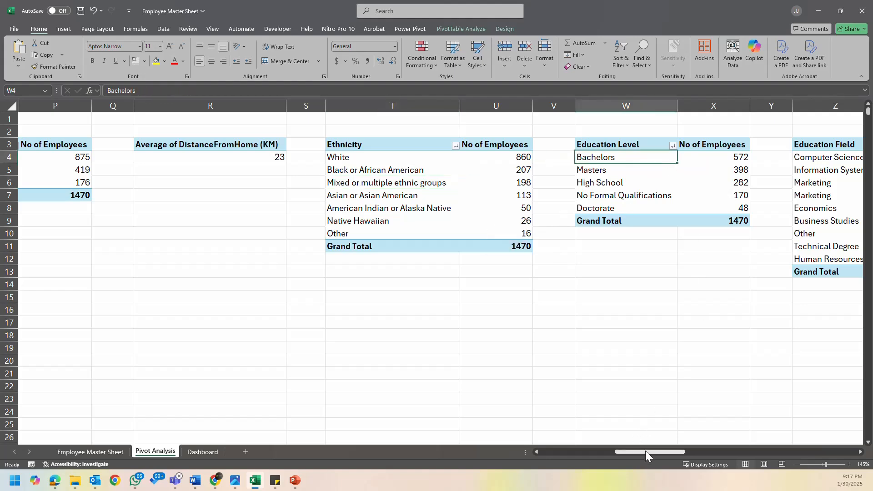
mouse_move(645, 451)
mouse_down()
mouse_move(657, 451)
mouse_move(629, 454)
mouse_move(642, 454)
mouse_up()
- Insert a Stacked Area PivotChart based on the Ethnicity PivotTable
click(412, 181)
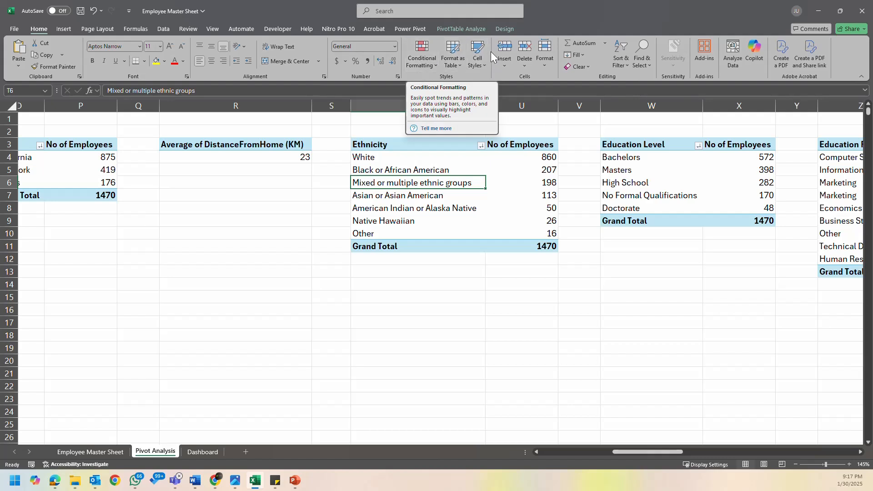
click(473, 29)
click(576, 54)
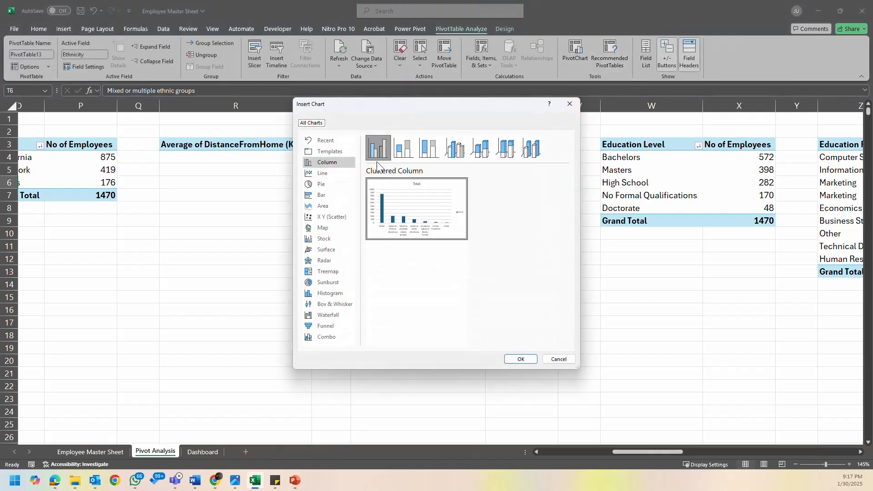
click(336, 198)
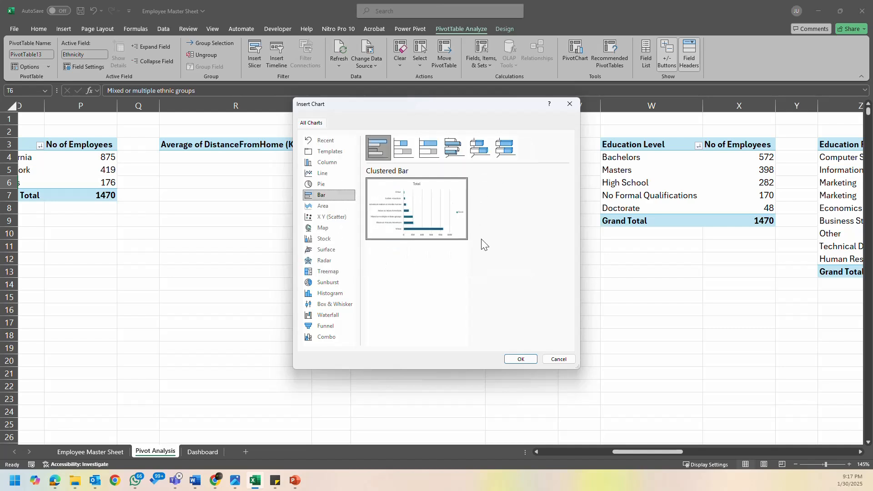
click(314, 206)
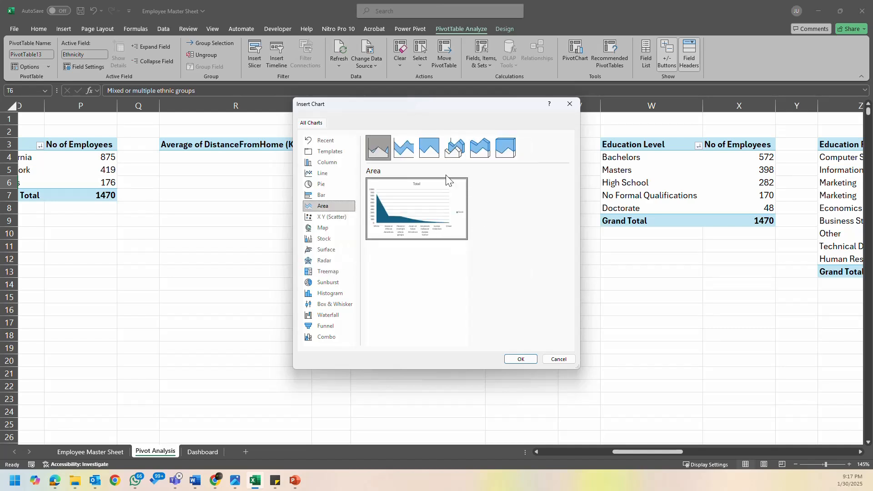
mouse_move(421, 203)
click(404, 149)
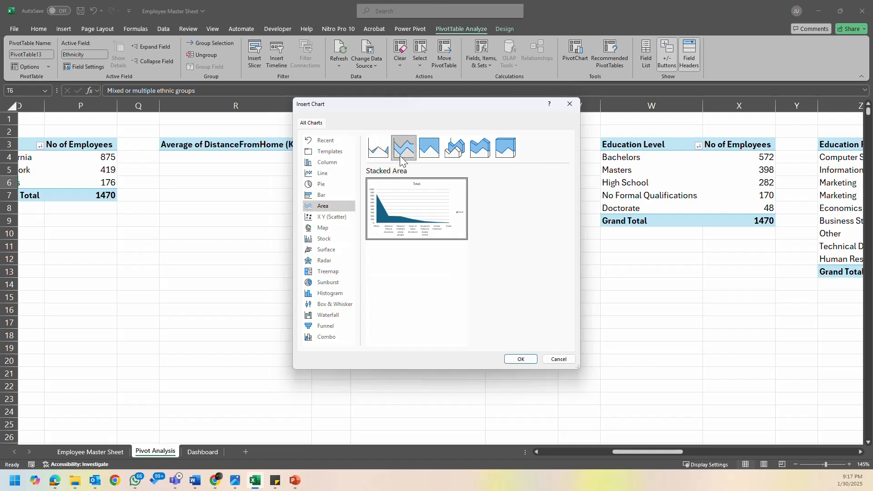
click(465, 152)
click(479, 149)
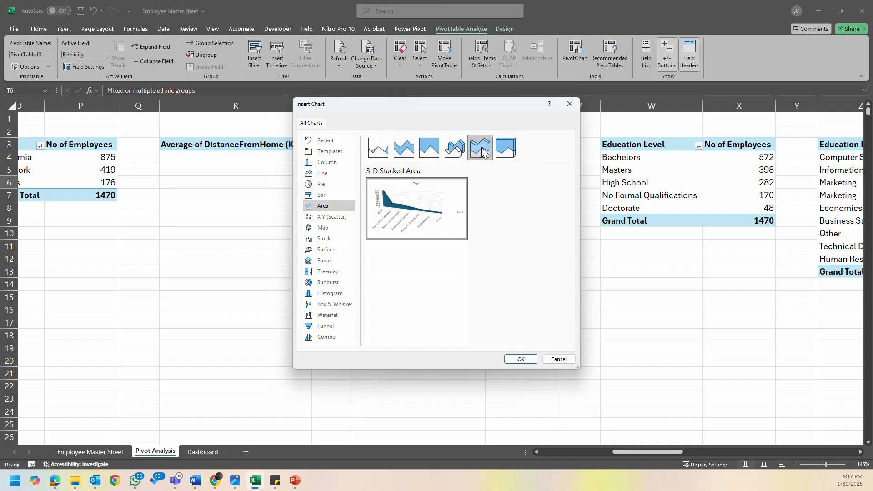
click(404, 149)
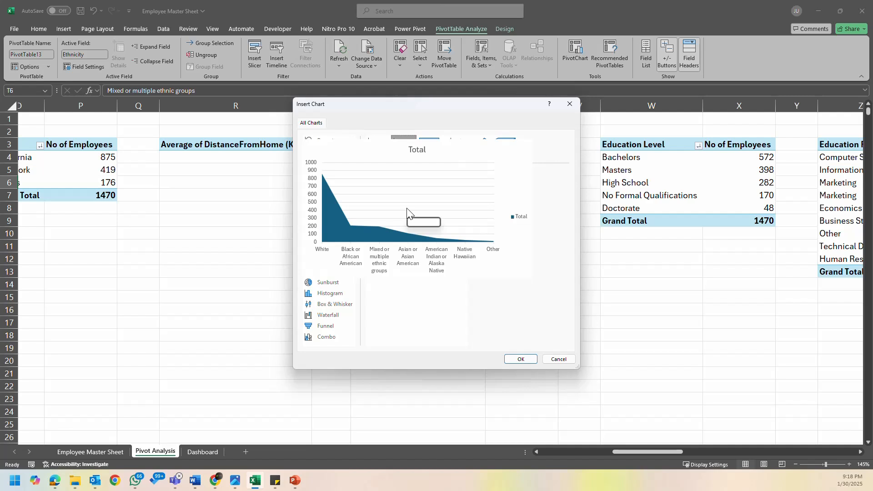
click(521, 359)
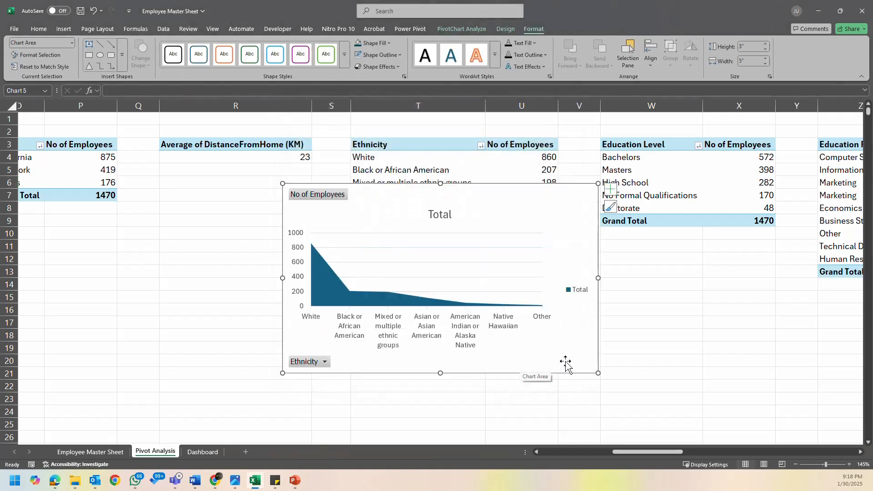
- Move the ethnicity area chart leftward over column R and remove its legend and all field buttons
drag(559, 366, 448, 370)
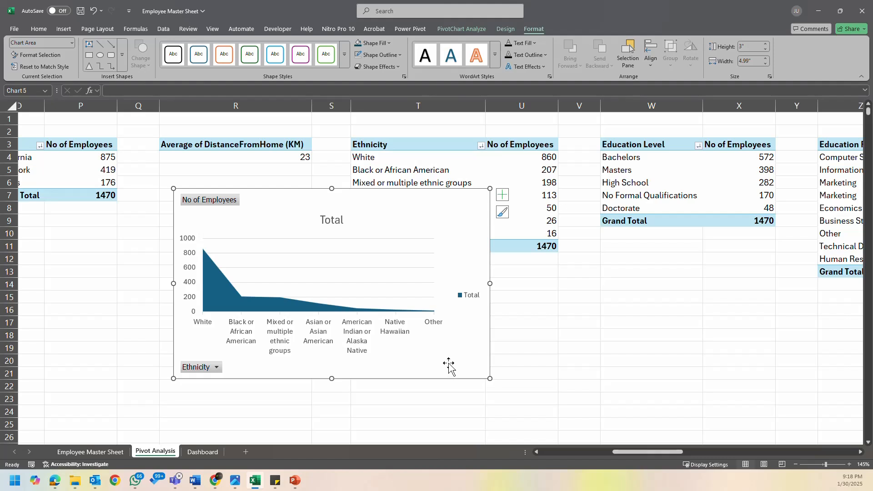
click(471, 297)
key(Delete)
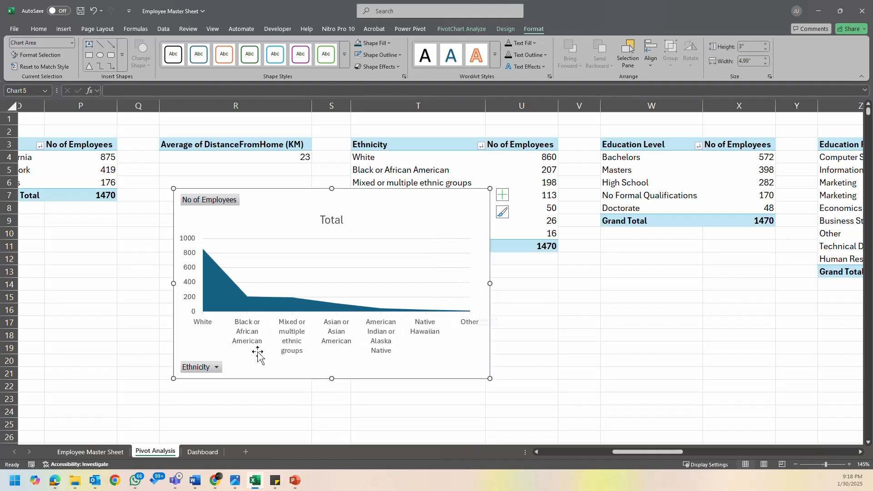
click(216, 367)
key(Escape)
right_click(209, 367)
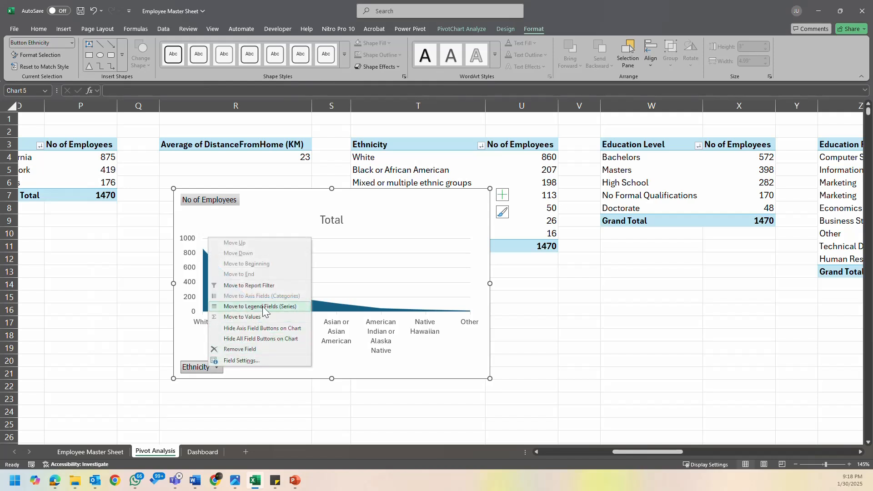
click(278, 339)
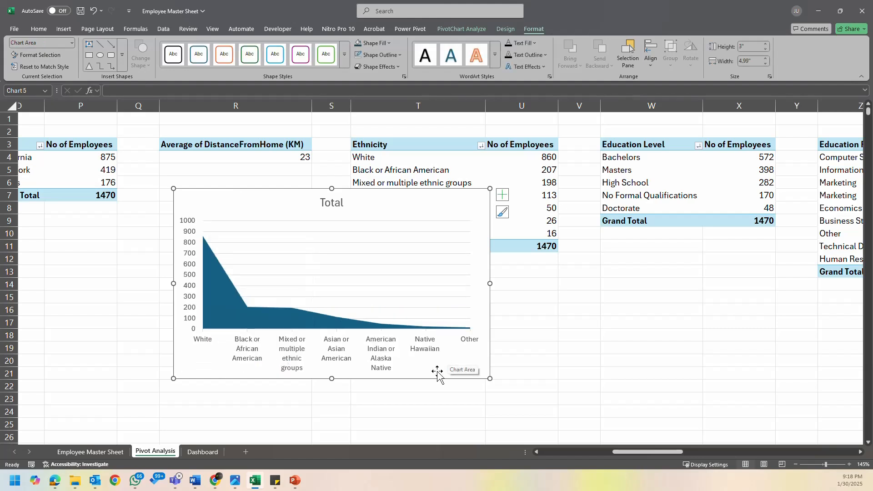
- Remove the horizontal gridlines and the chart title from the ethnicity area chart
click(359, 233)
click(359, 232)
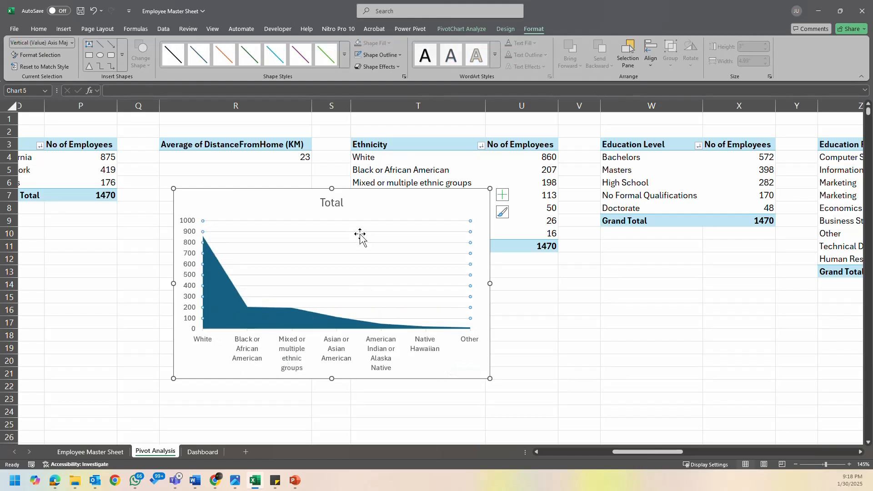
key(Delete)
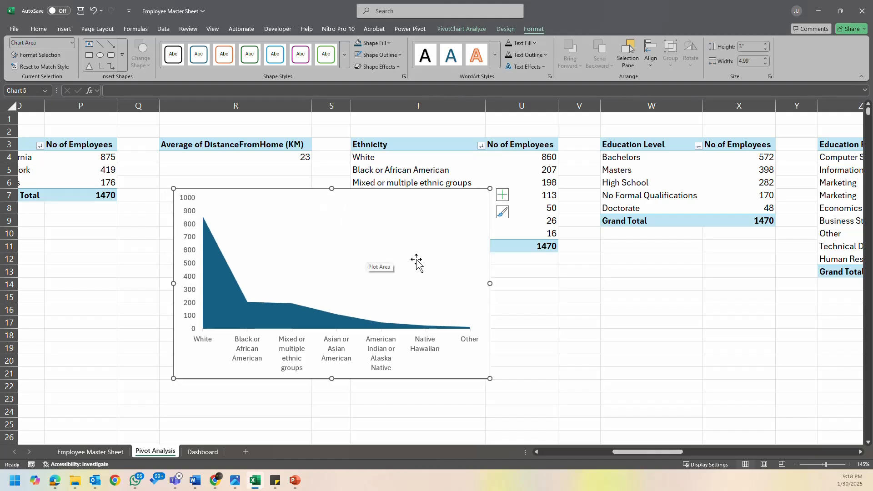
- Try data labels on the ethnicity area chart and turn them off again
click(421, 242)
click(502, 195)
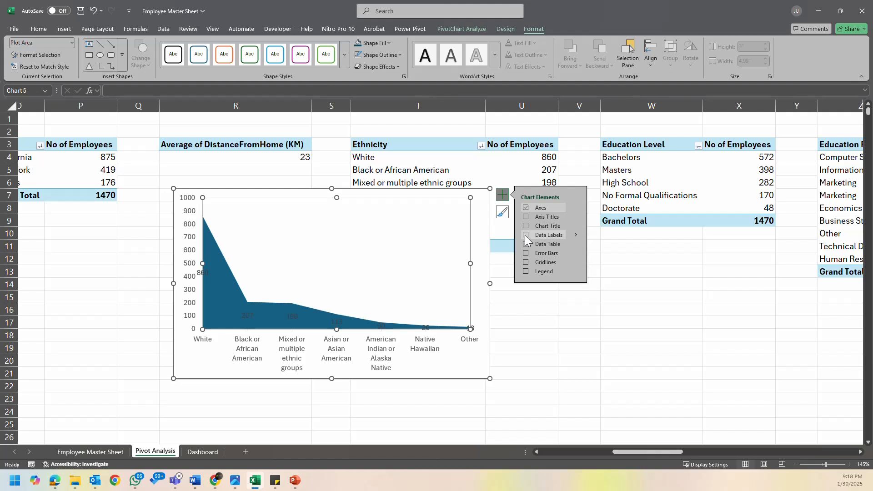
click(574, 235)
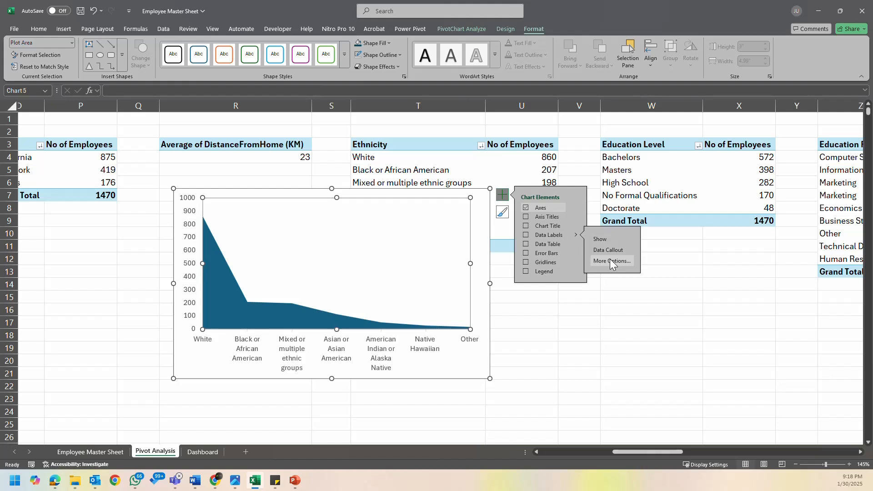
click(527, 235)
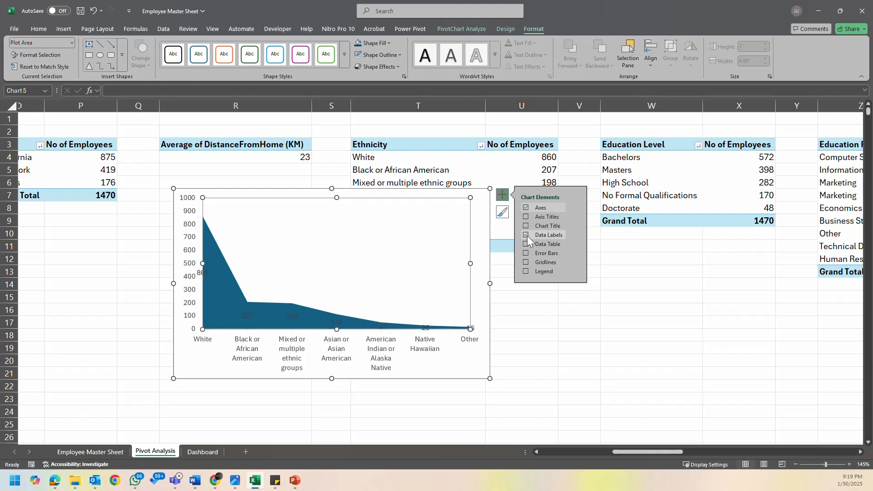
click(526, 235)
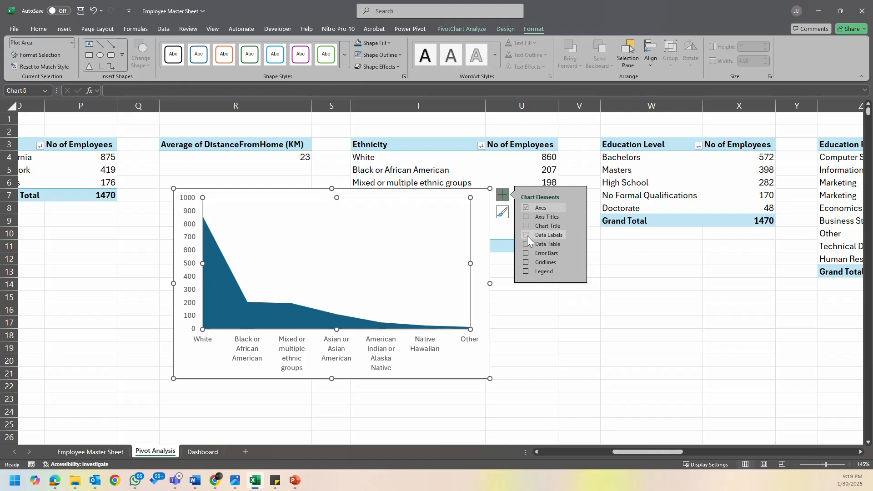
click(474, 376)
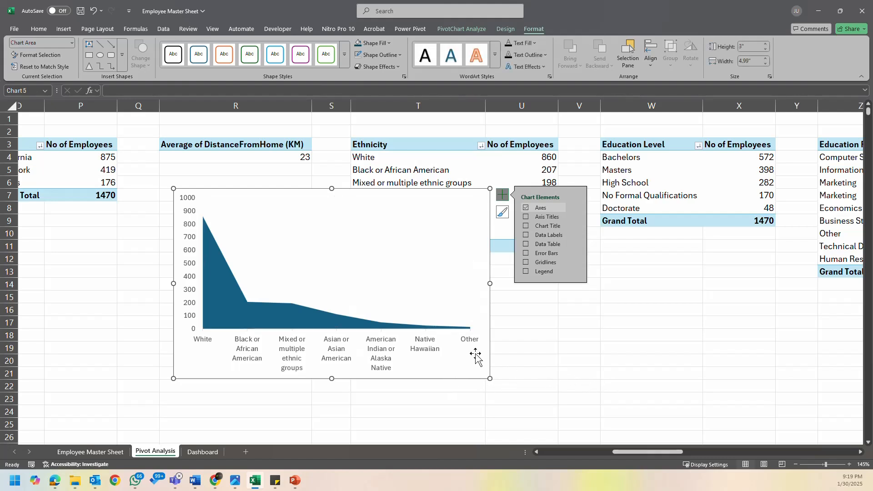
key(Escape)
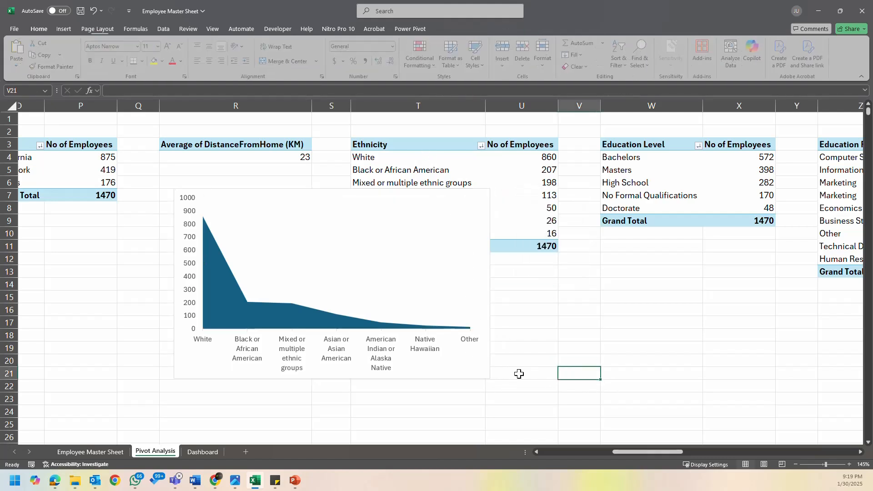
- Recolour the ethnicity area chart with the orange monochromatic palette
click(484, 370)
click(328, 325)
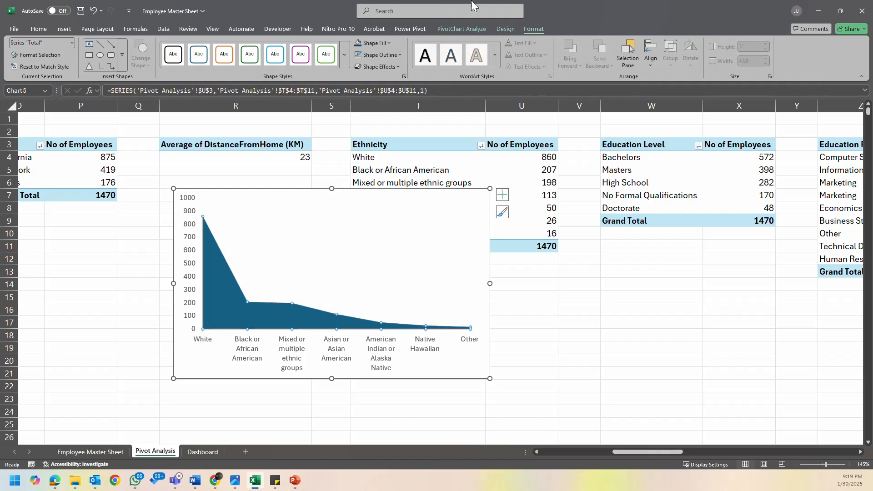
click(468, 28)
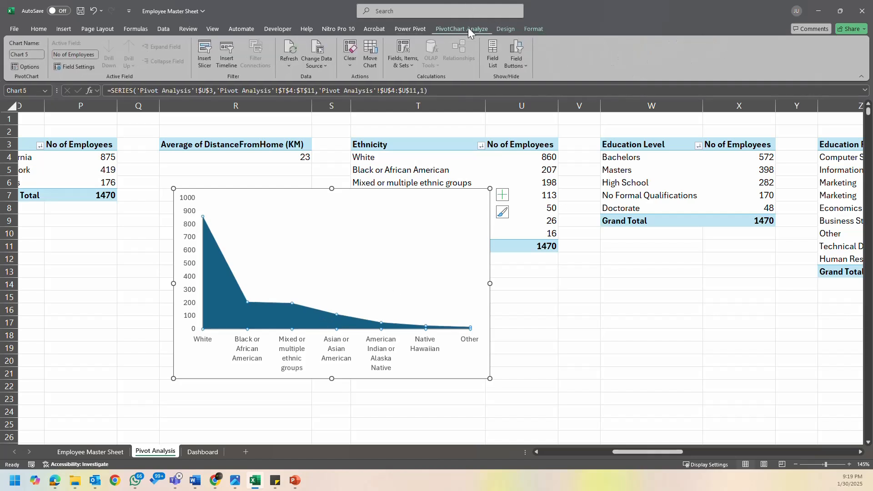
click(510, 28)
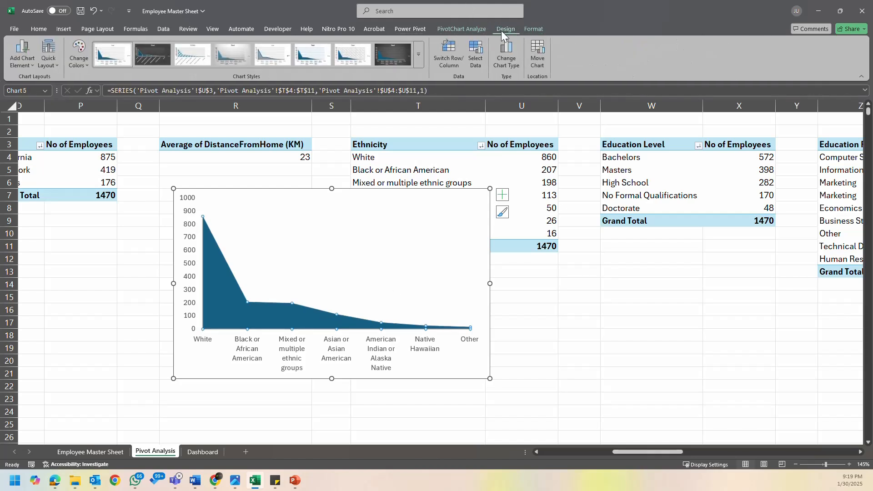
click(78, 53)
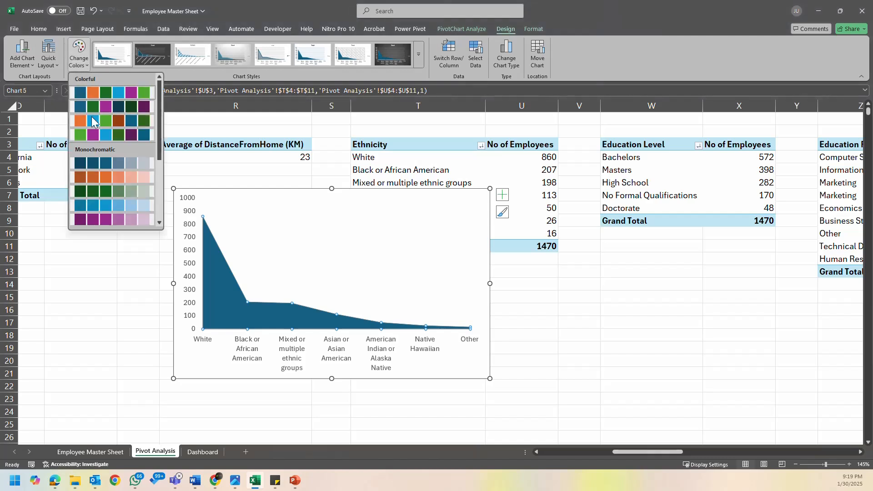
click(124, 175)
- Cut the ethnicity area chart from the Pivot Analysis sheet and go to the Dashboard sheet
click(480, 365)
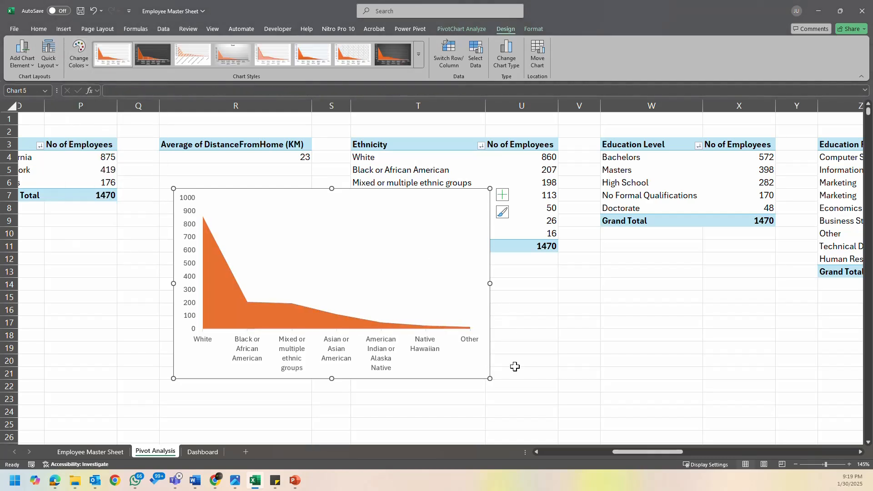
key(Delete)
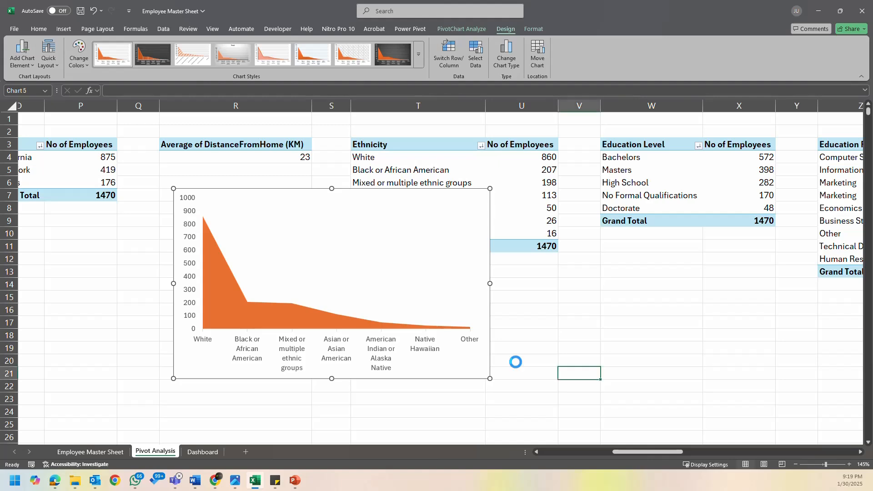
click(201, 452)
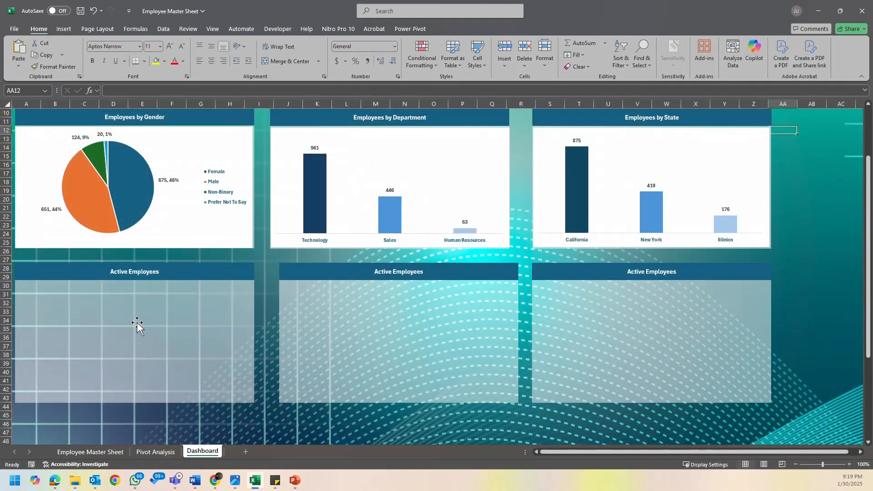
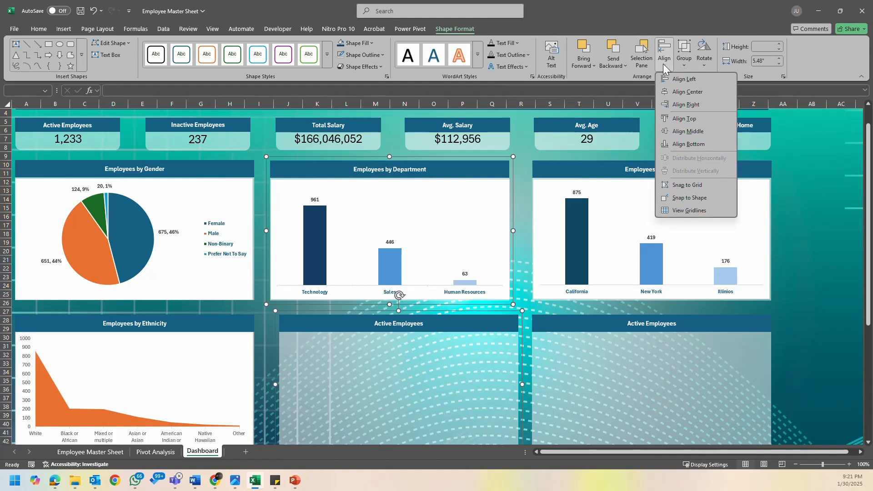
- Centre-align the Employees by Department panel with the empty Active Employees panel directly below it, leaving both deselected
click(686, 90)
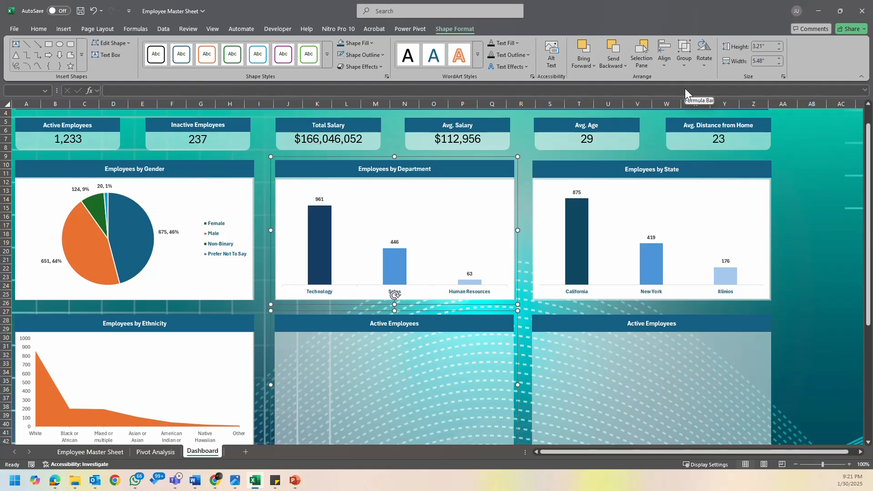
scroll(672, 279, down, 2)
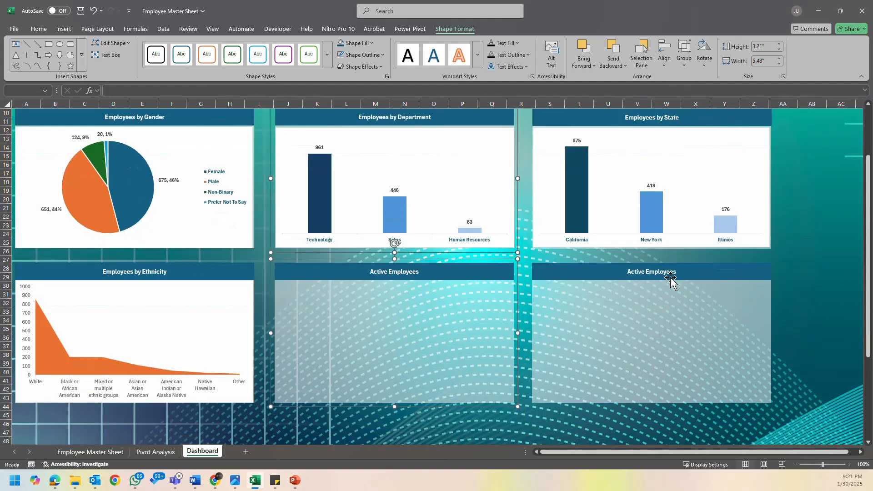
click(790, 270)
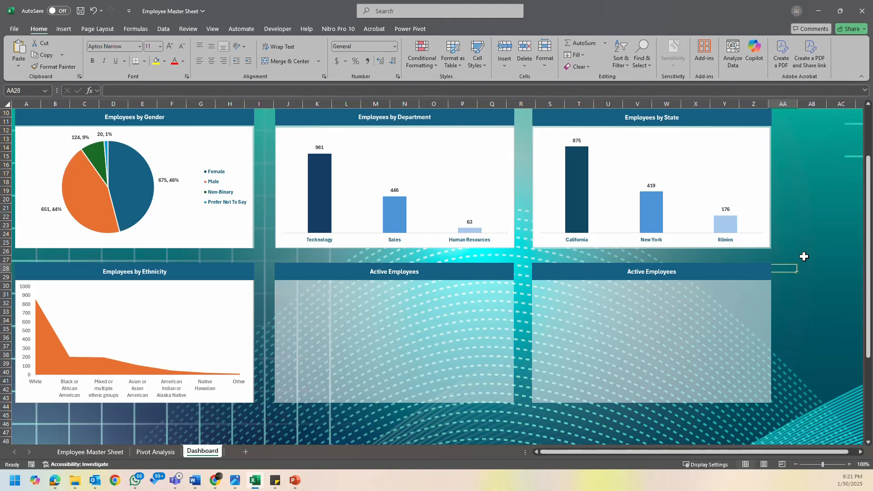
- Review the Dashboard's KPI cards, finished chart panels and the panels still without a chart
scroll(395, 250, up, 2)
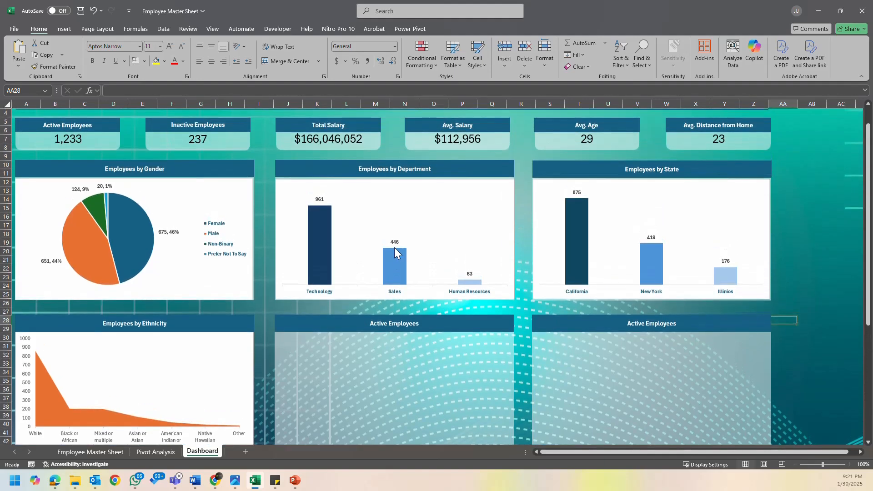
mouse_move(397, 253)
scroll(396, 253, down, 2)
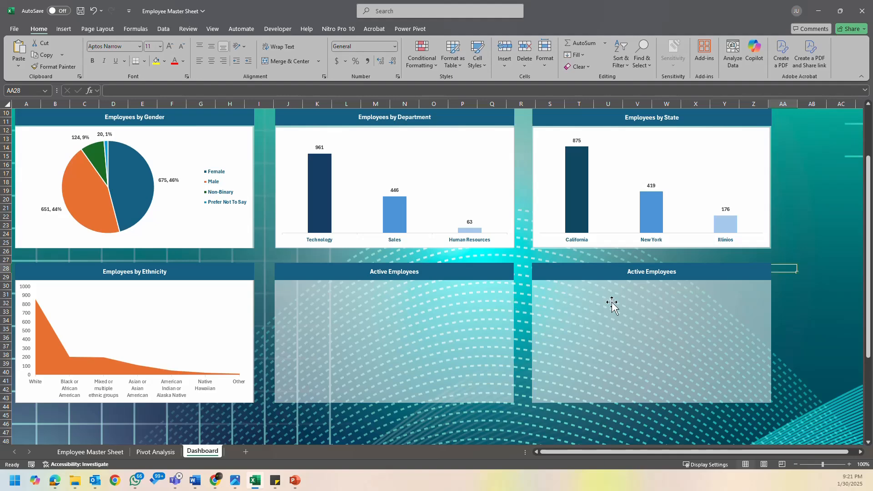
click(150, 452)
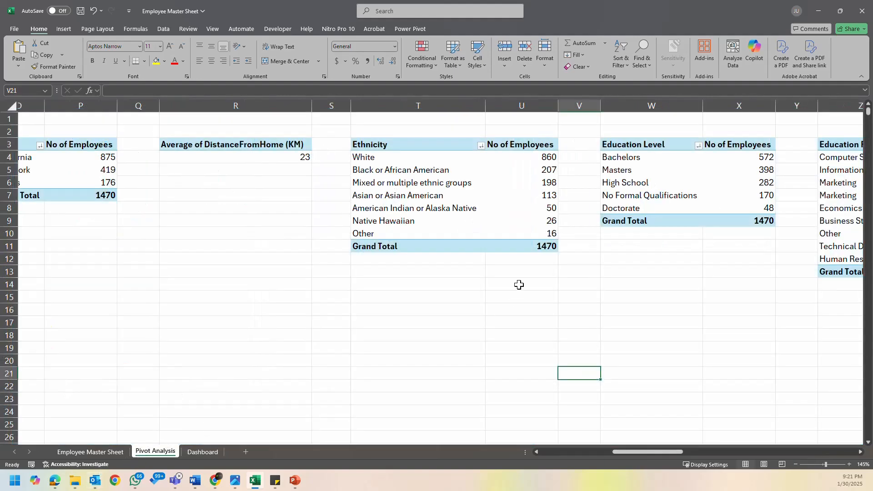
click(202, 452)
scroll(429, 329, down, 2)
scroll(428, 330, down, 3)
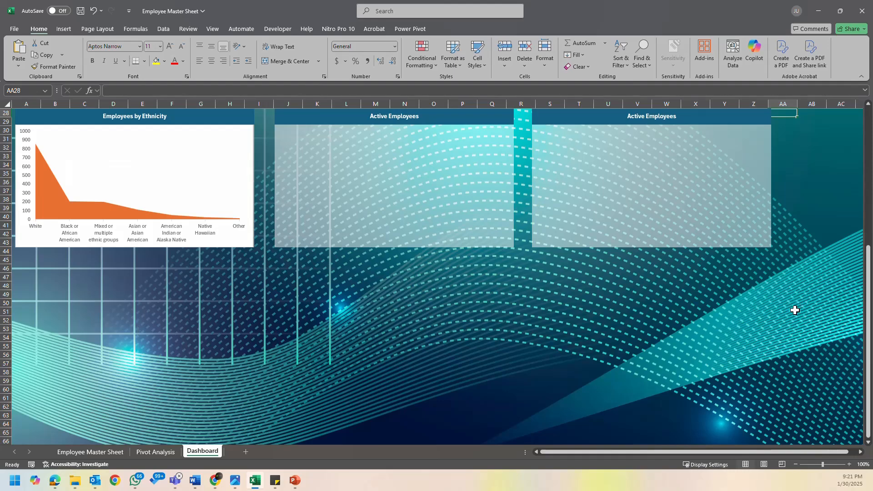
scroll(516, 377, up, 9)
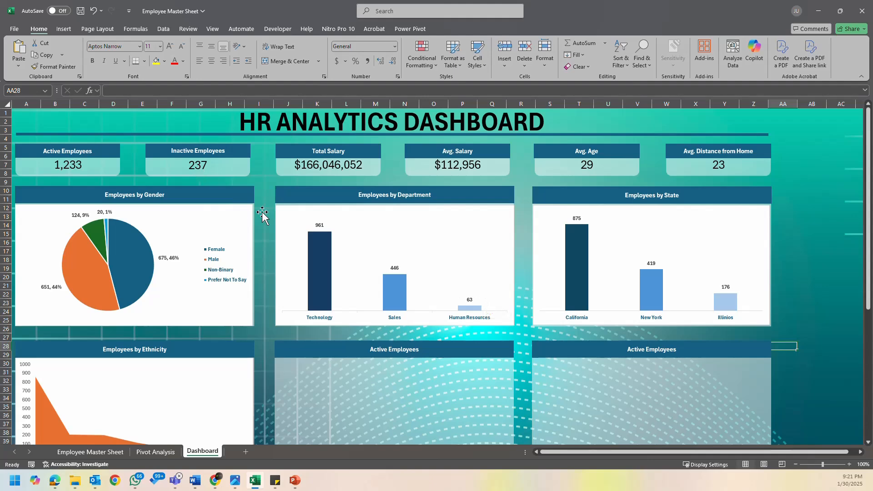
- Look through the pivot tables on the Pivot Analysis sheet for the next chart's data, checking the other sheets too
click(163, 451)
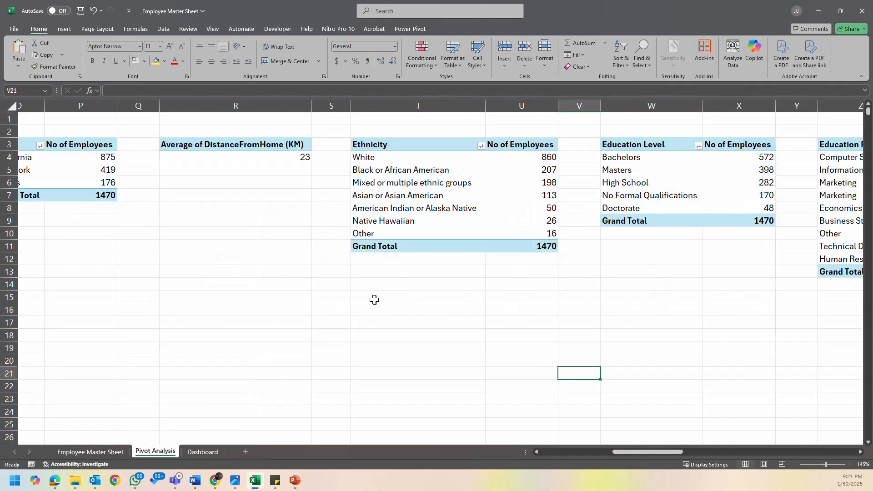
click(639, 283)
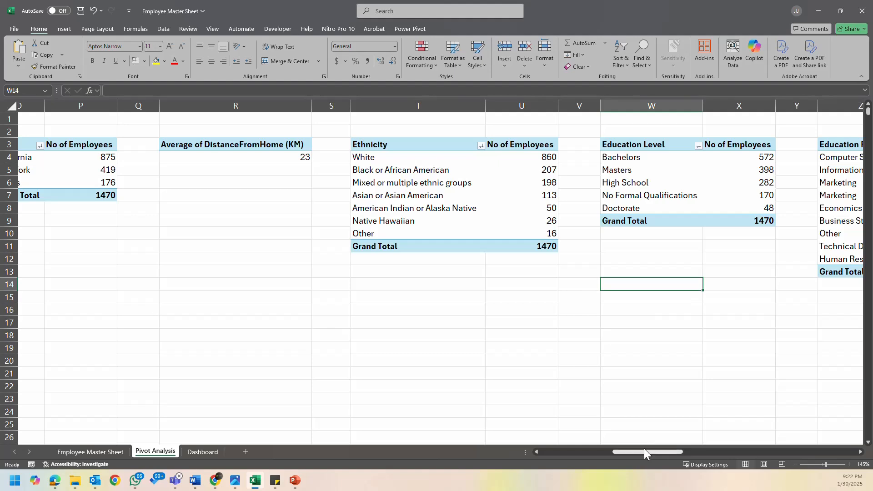
drag(644, 451, 759, 436)
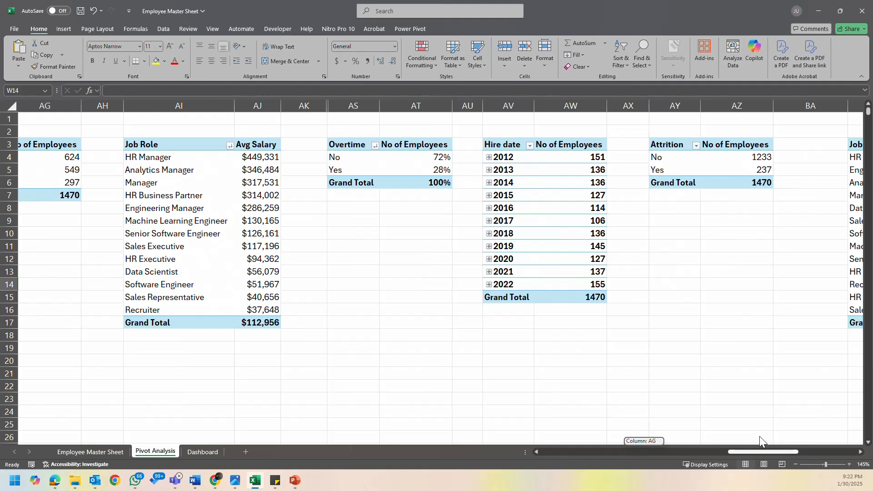
drag(760, 436, 835, 432)
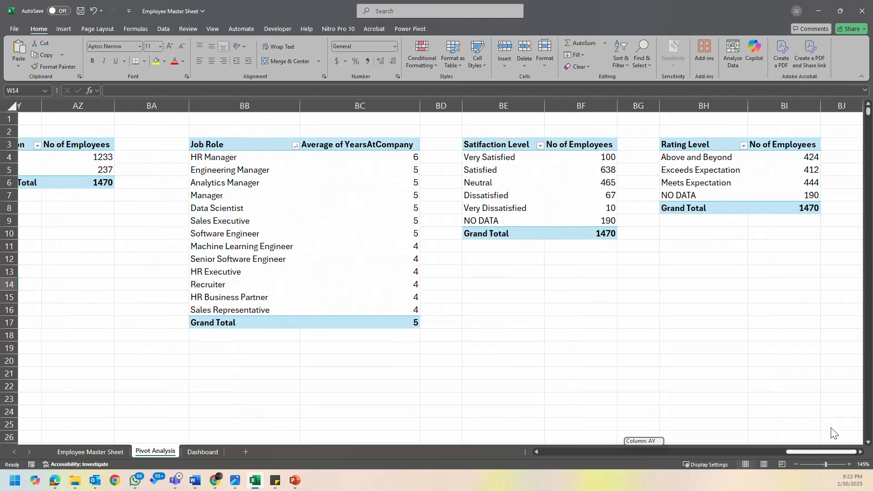
drag(831, 427, 405, 437)
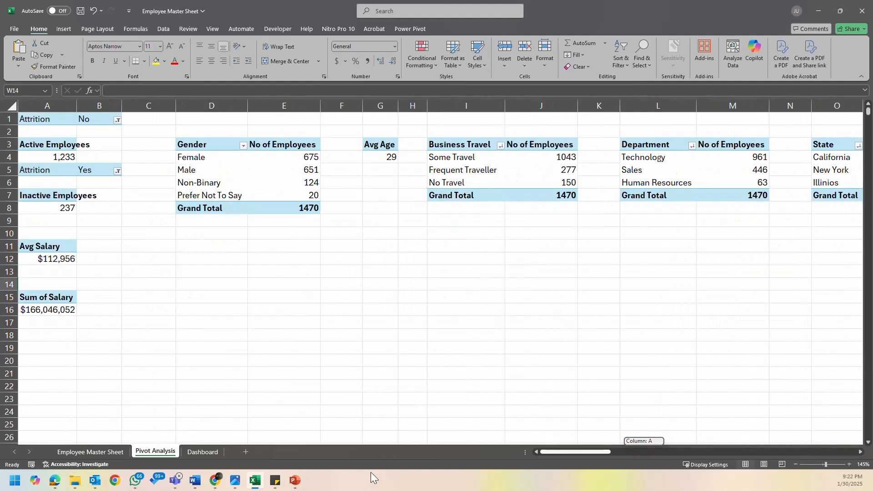
click(197, 451)
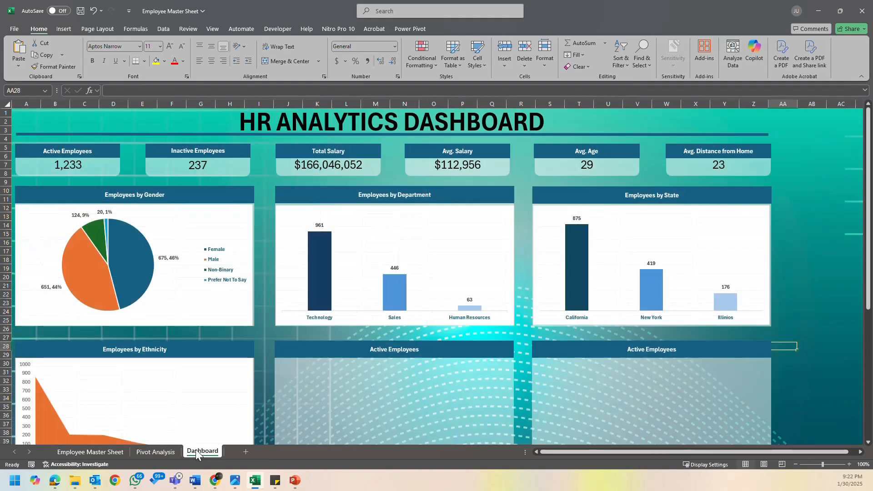
click(95, 452)
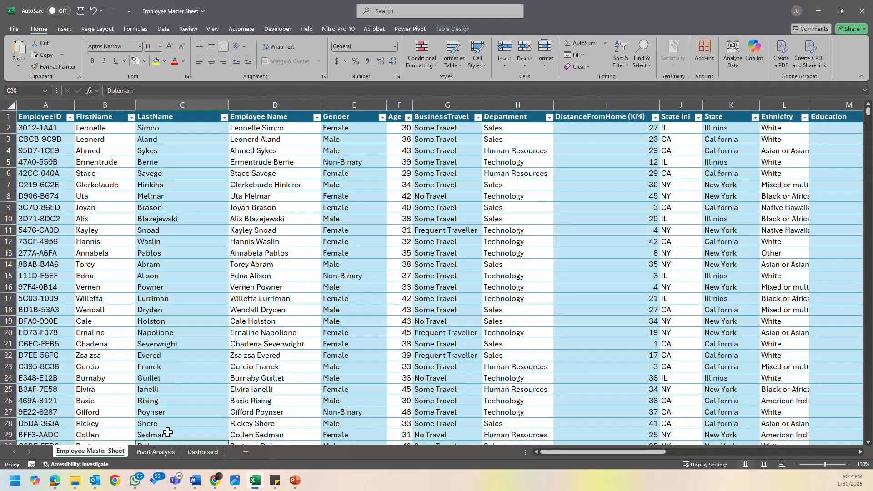
click(154, 453)
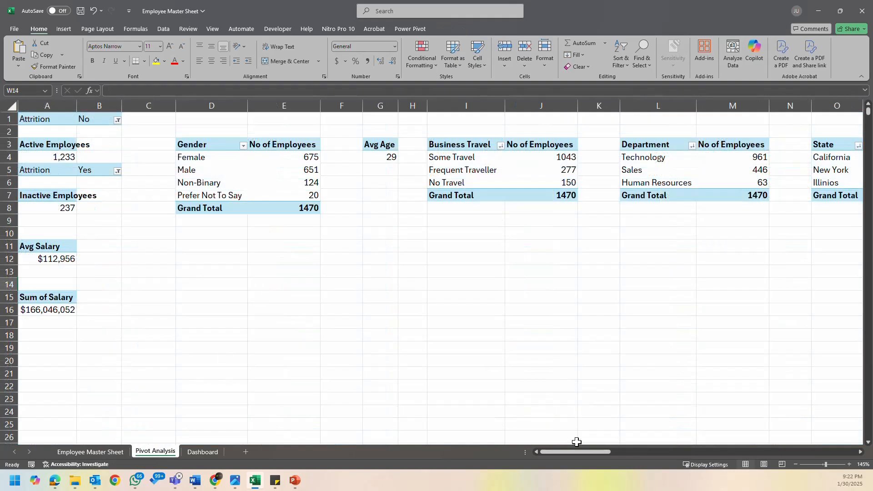
- Insert a Clustered Bar PivotChart from the Education Level pivot table
drag(570, 454, 672, 460)
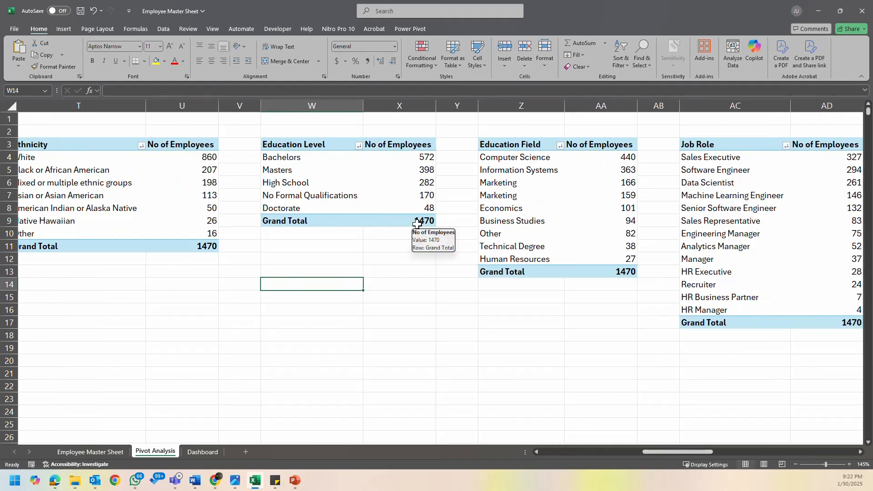
click(310, 143)
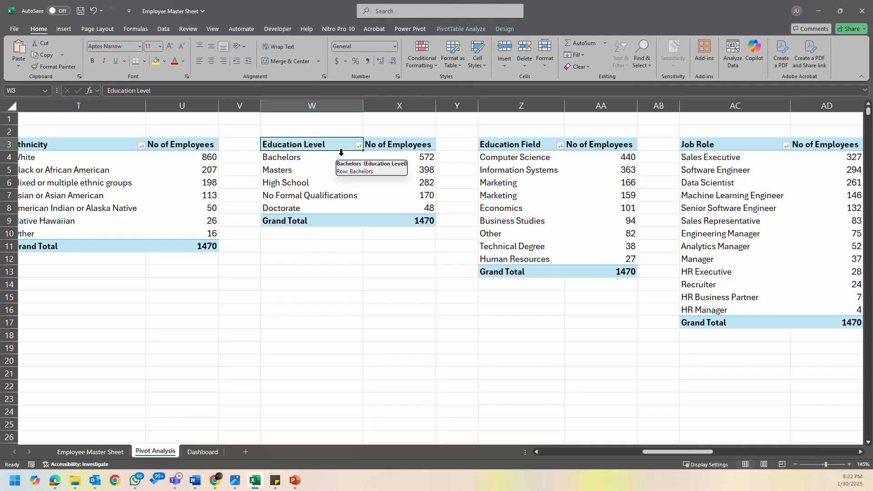
click(477, 29)
click(575, 51)
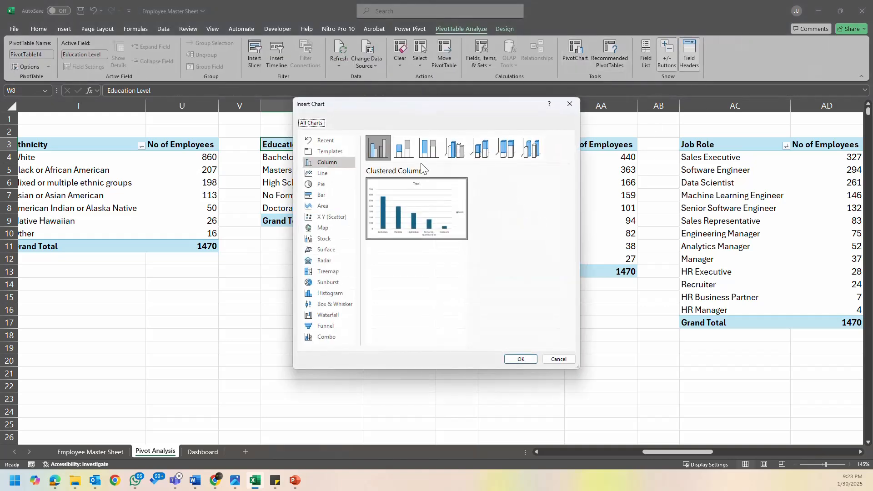
click(341, 195)
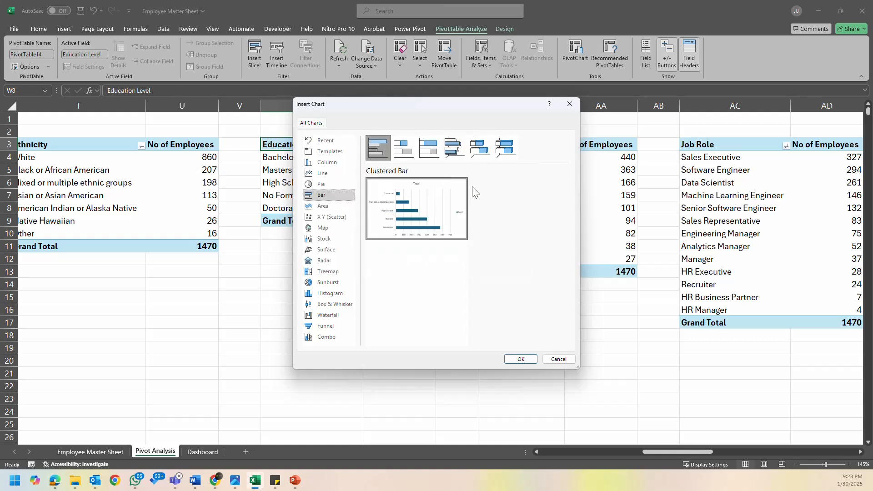
click(519, 359)
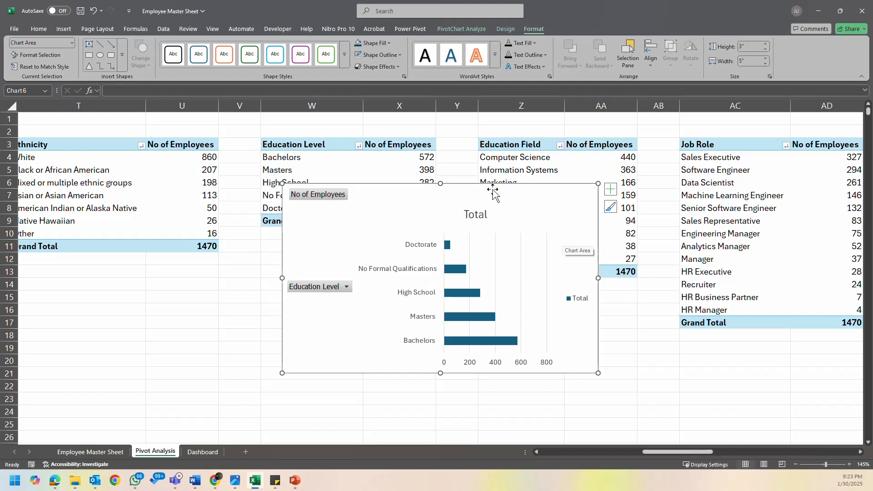
- Move the education level bar chart away from its pivot table and hide all its field buttons
drag(494, 191, 565, 204)
right_click(397, 299)
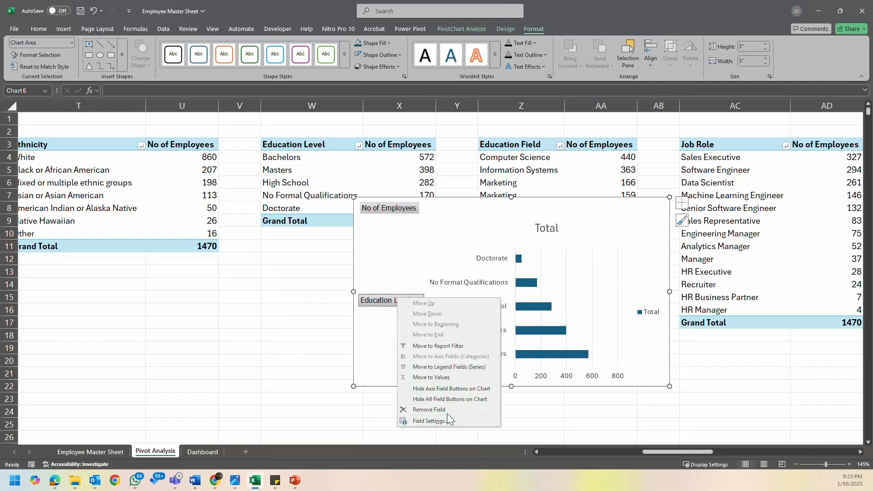
click(455, 400)
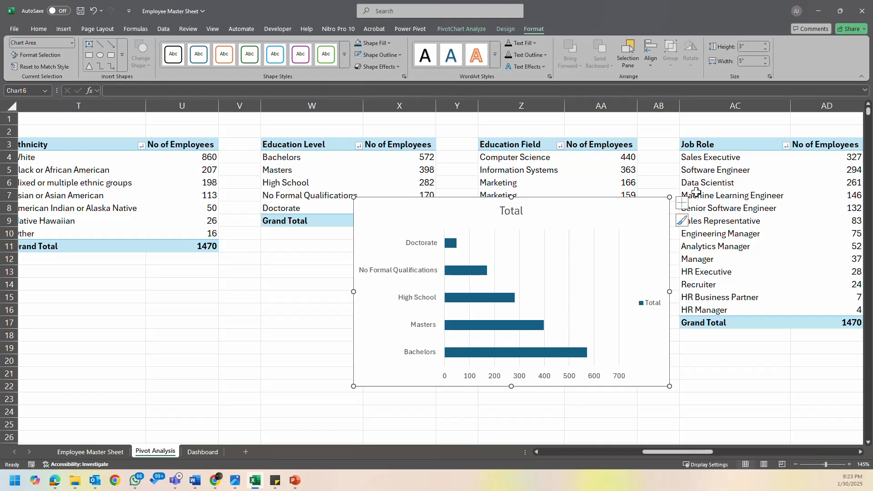
right_click(606, 207)
click(654, 459)
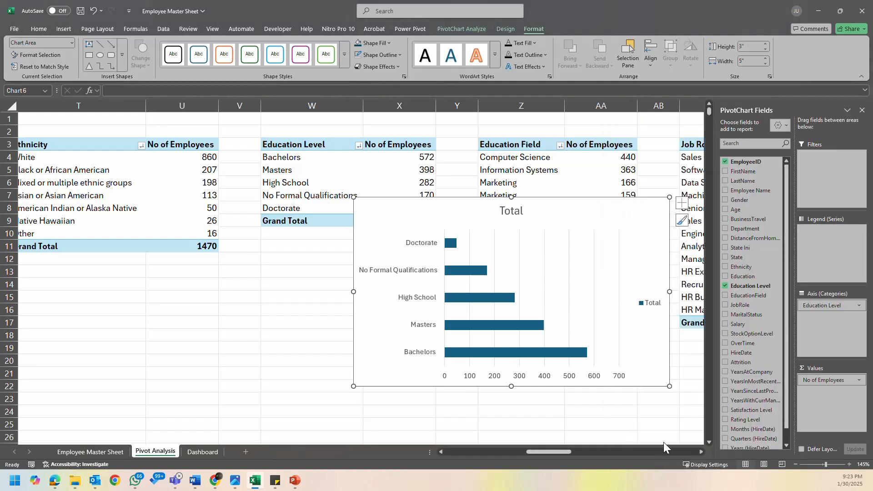
click(862, 110)
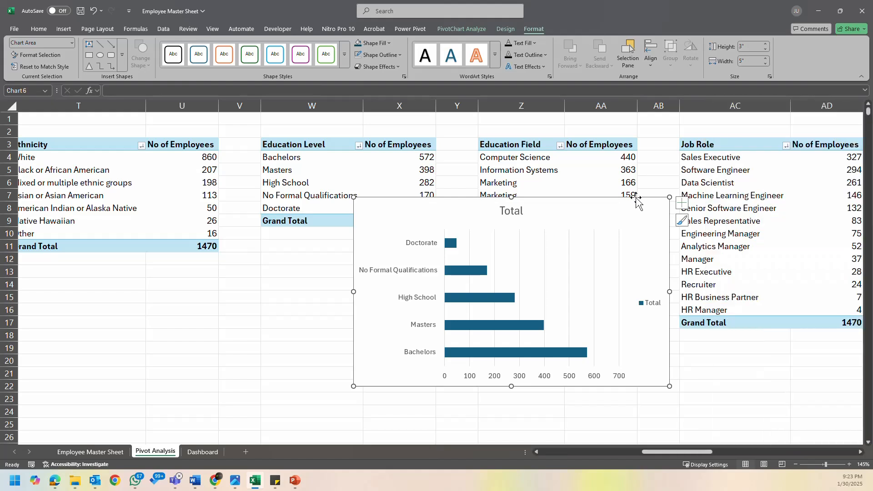
right_click(566, 205)
click(632, 448)
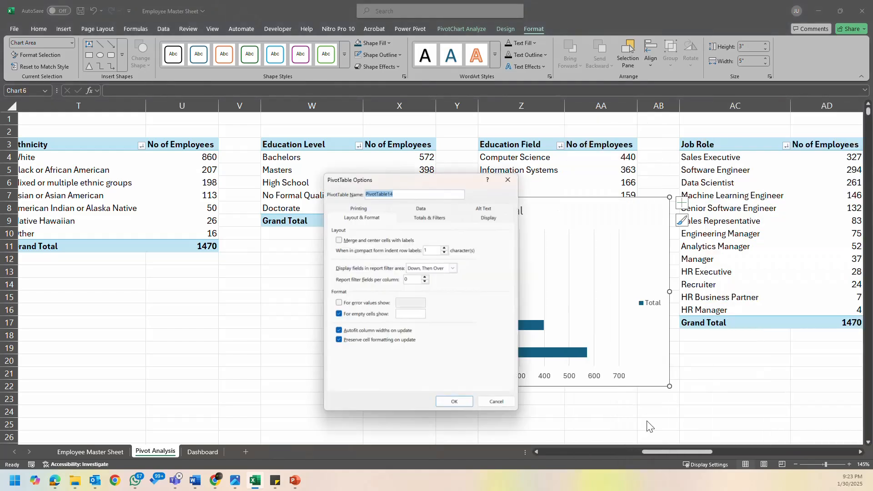
click(507, 183)
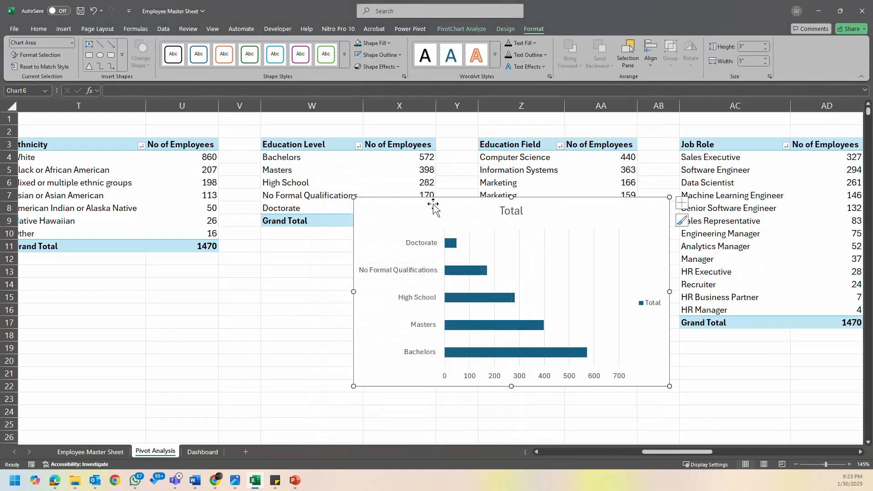
- Shift the education level bar chart closer to its pivot table and open its chart area formatting options
drag(435, 207, 394, 209)
right_click(366, 217)
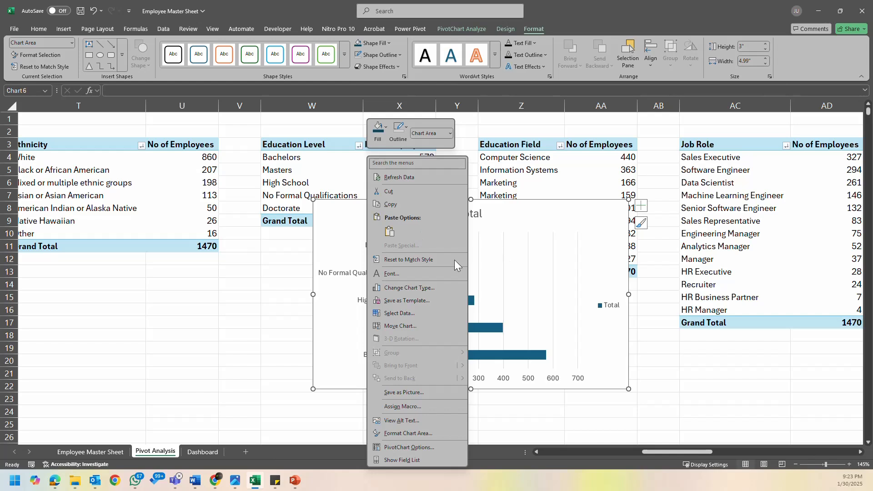
click(440, 434)
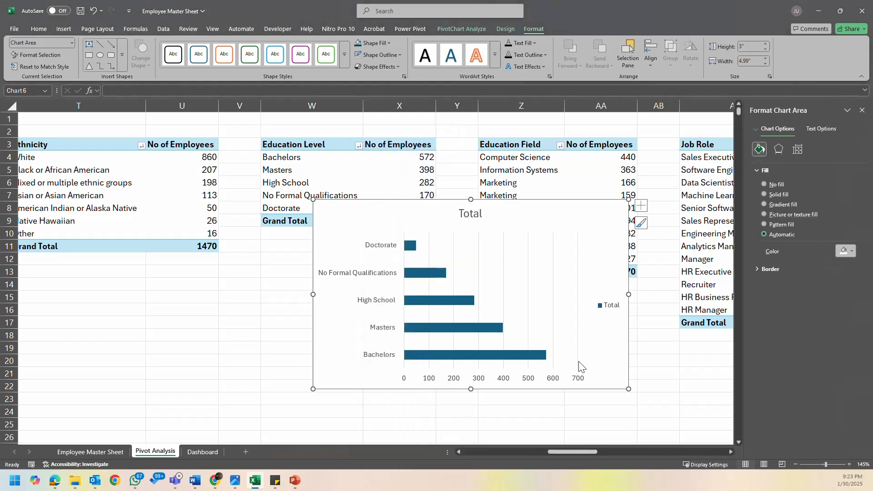
- Reverse the order of the education level categories on the bar chart's vertical axis
click(542, 261)
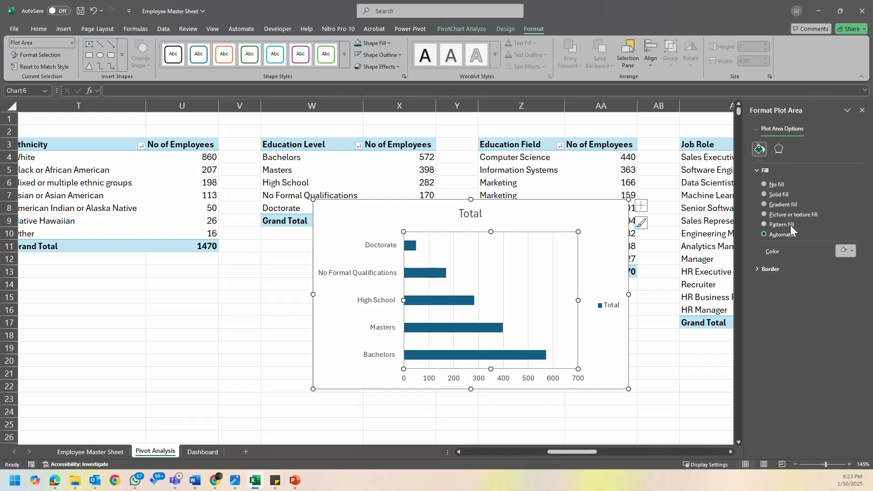
click(384, 259)
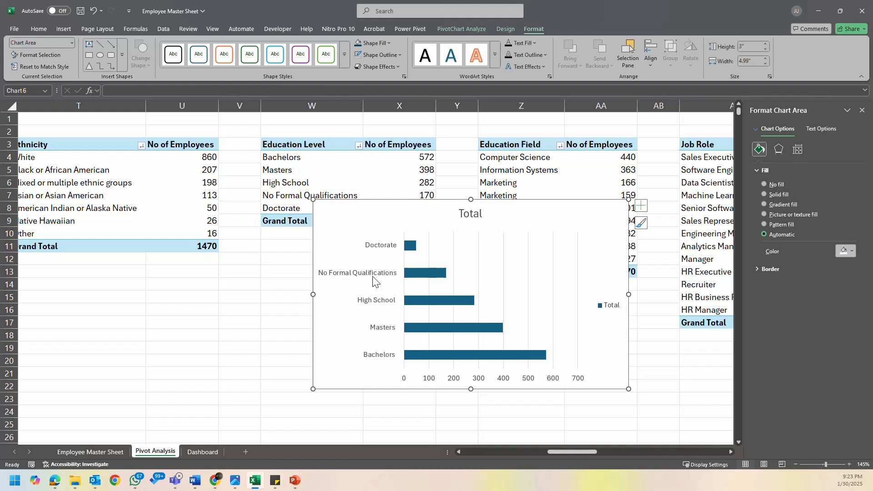
click(385, 273)
click(818, 150)
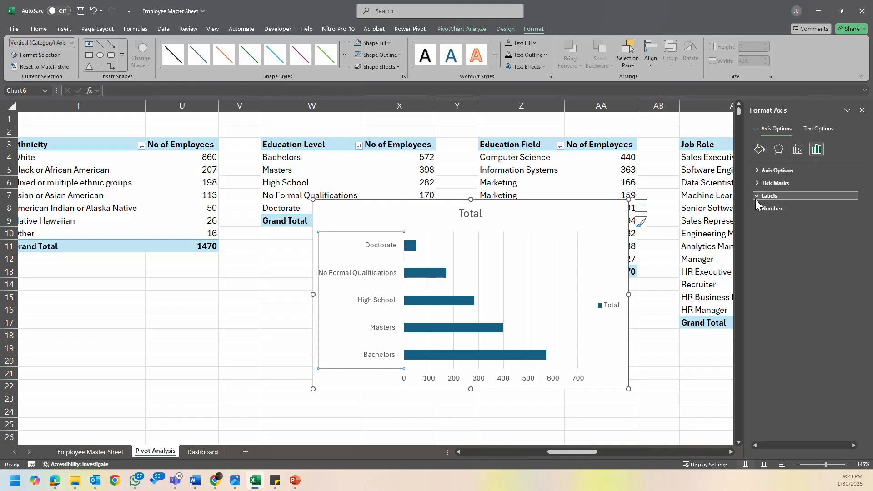
click(755, 199)
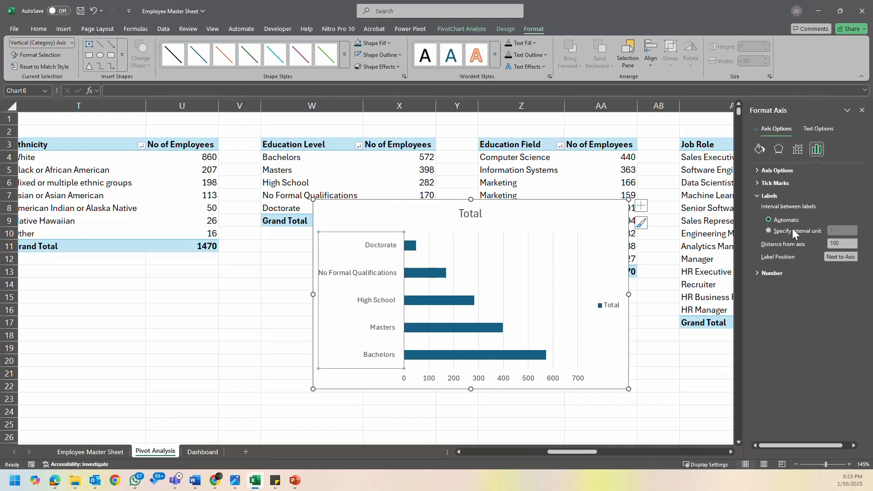
click(774, 274)
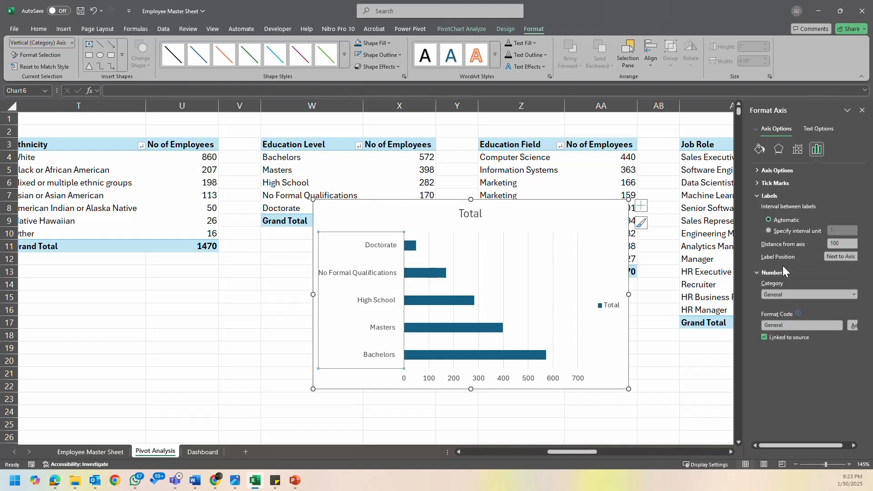
click(754, 197)
click(758, 184)
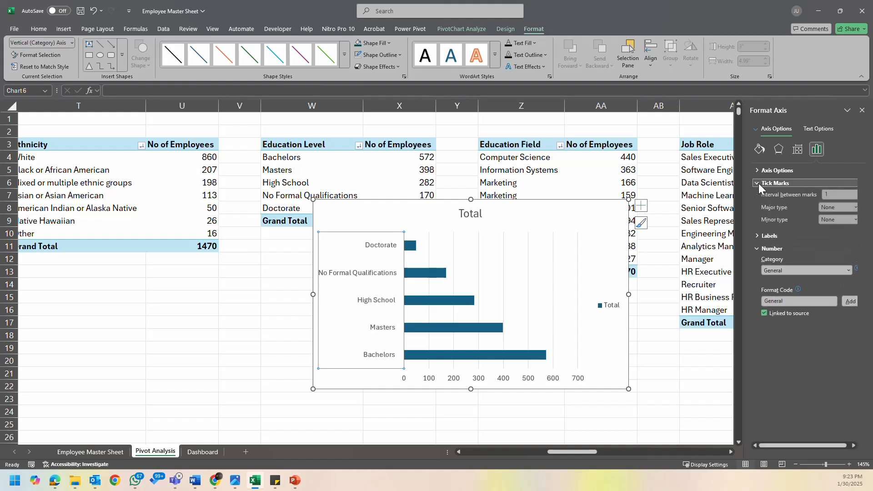
click(758, 184)
click(756, 172)
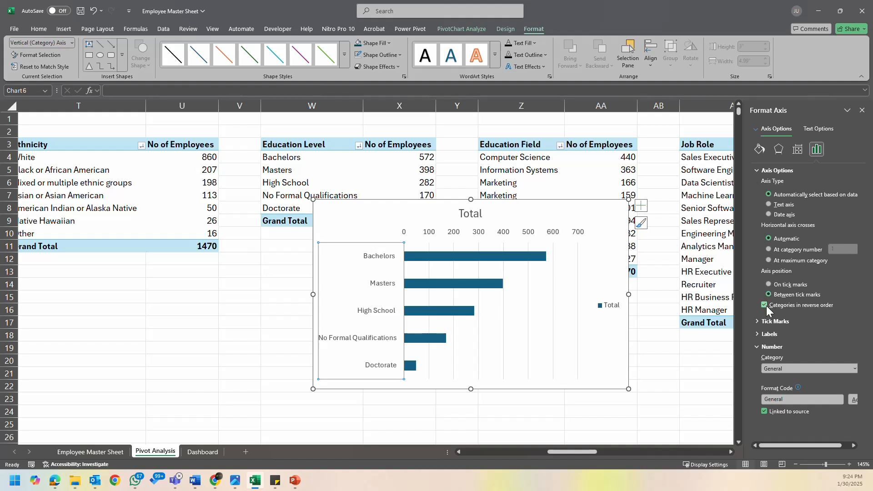
click(764, 305)
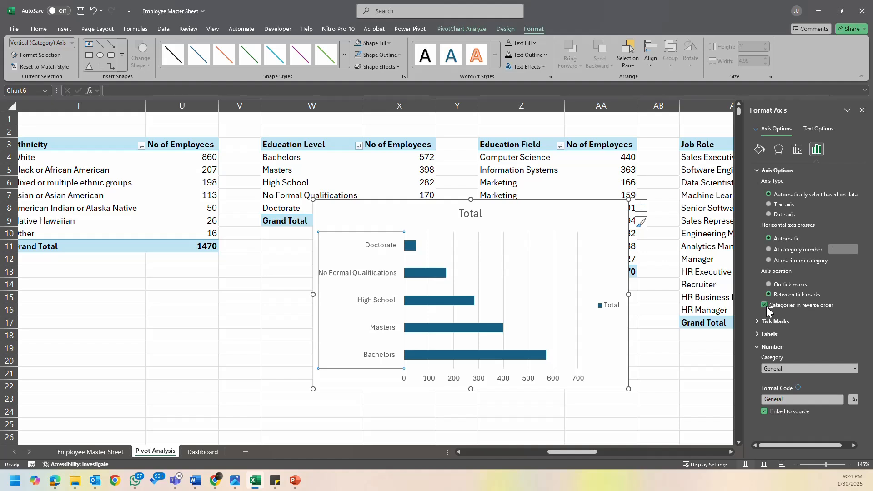
- Remove the horizontal value axis and the legend from the education level bar chart
click(561, 236)
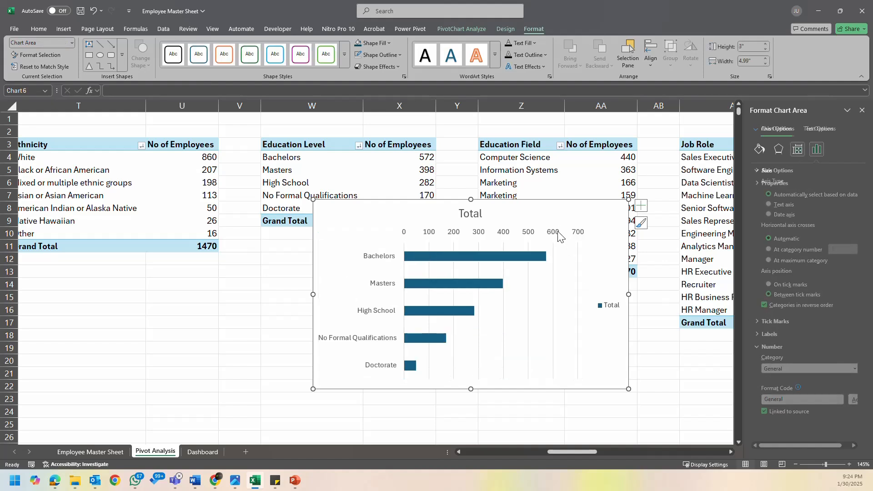
click(561, 236)
key(Delete)
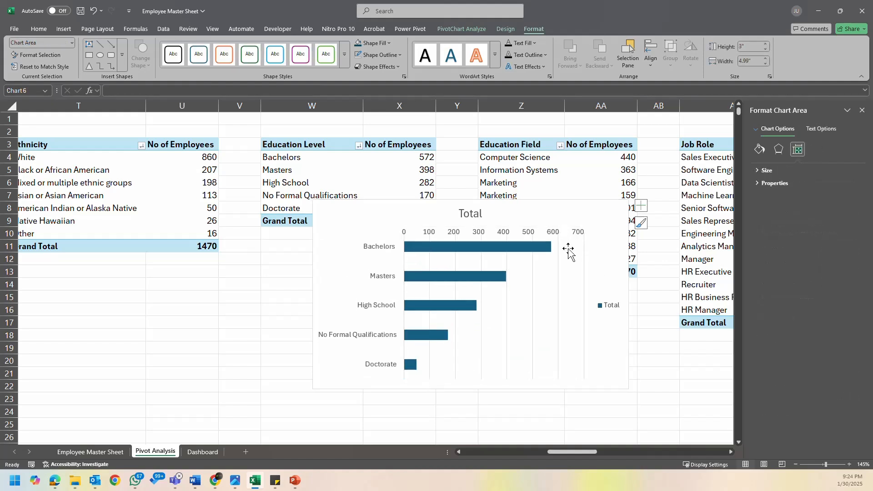
click(610, 305)
key(Delete)
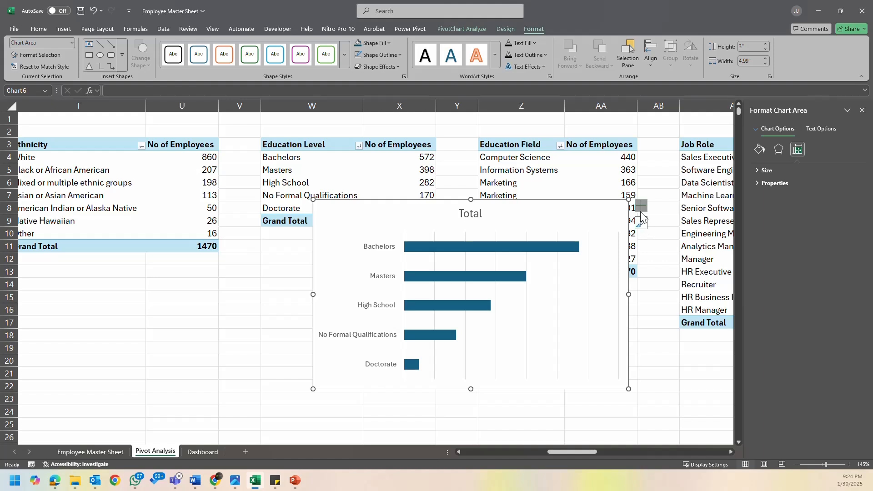
- Add data labels to the education level bars and remove the chart's gridlines
click(641, 205)
click(665, 246)
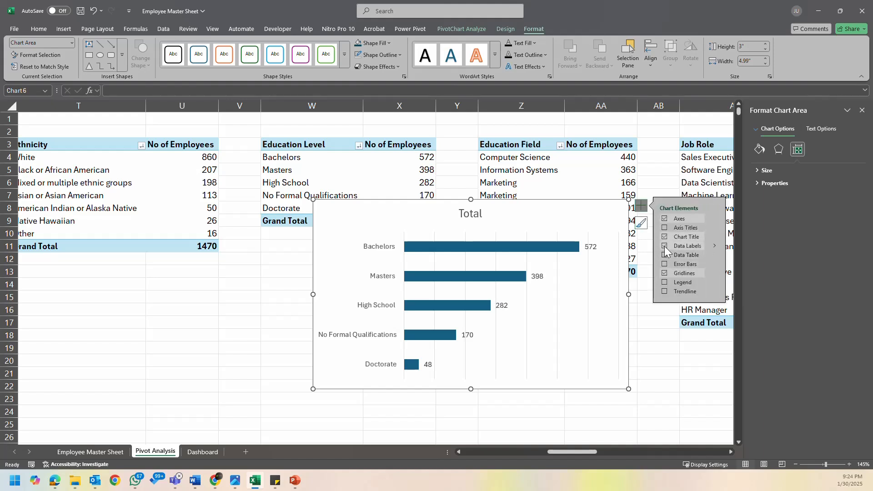
click(614, 279)
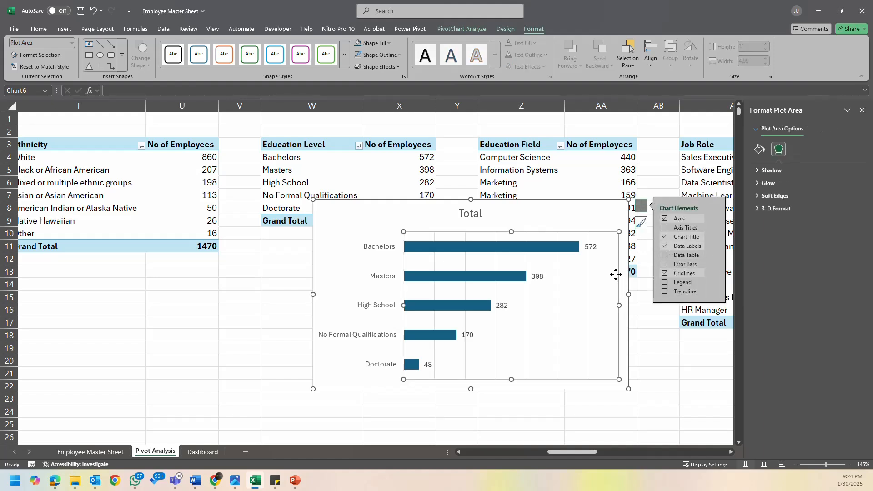
click(588, 282)
key(Delete)
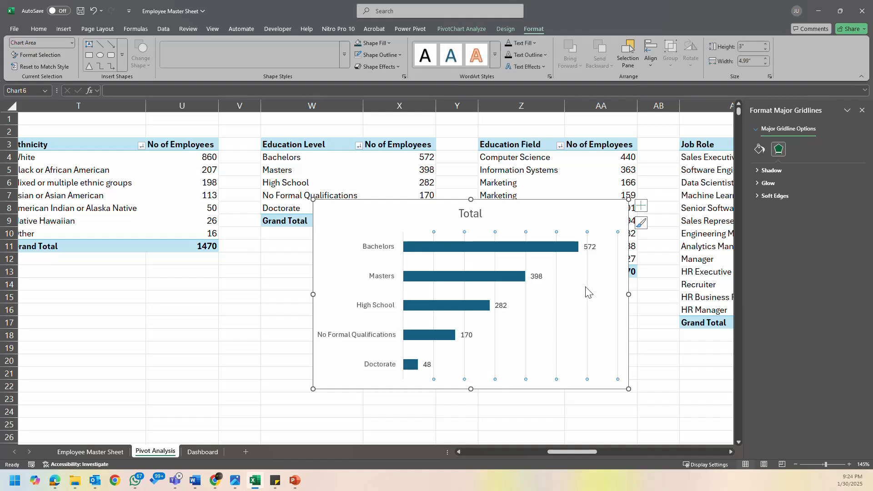
- Delete the education level chart's title and move the chart clear of the Education Field pivot table
click(476, 213)
key(Delete)
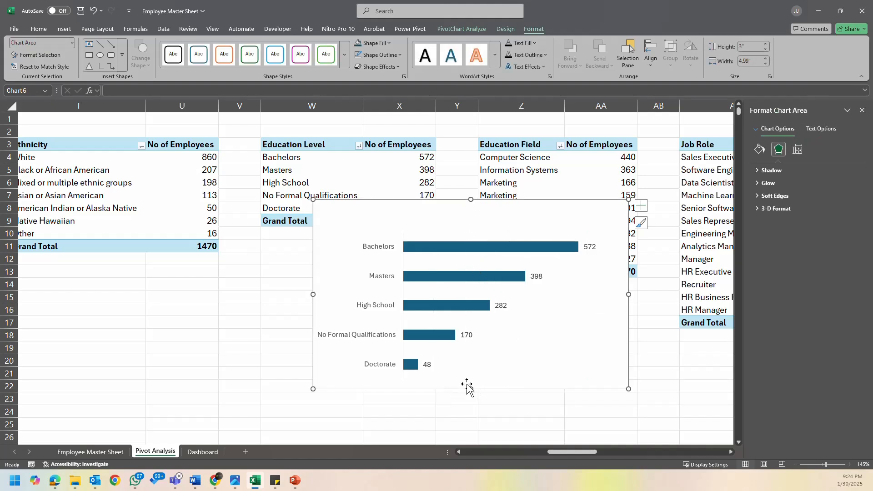
click(591, 339)
click(482, 207)
drag(452, 203, 214, 221)
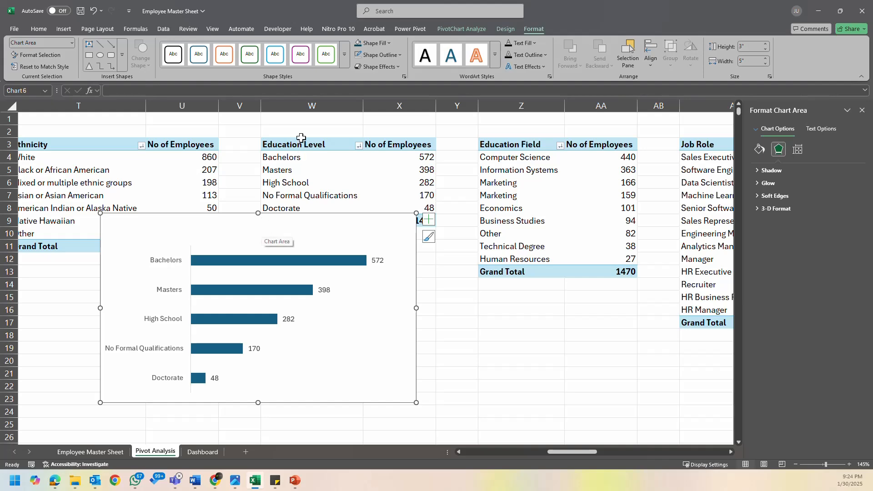
- Move the education level bar chart from the Pivot Analysis sheet to the Dashboard sheet
key(ctrl+x)
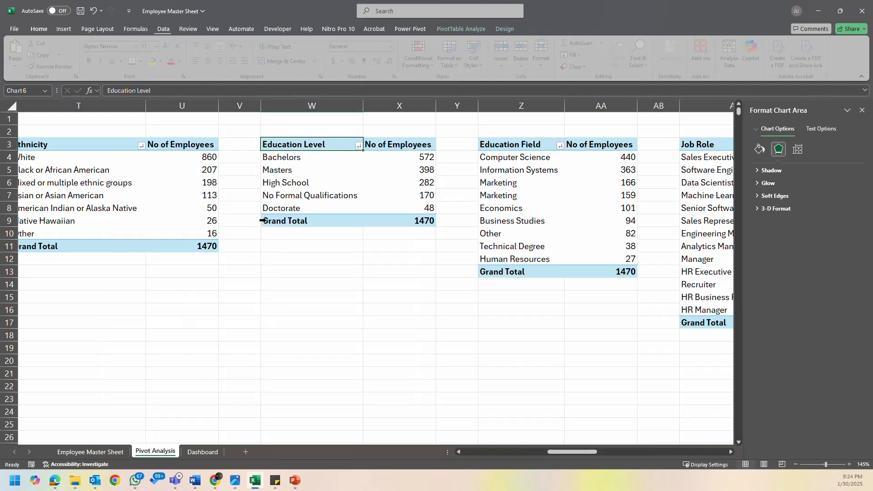
click(203, 451)
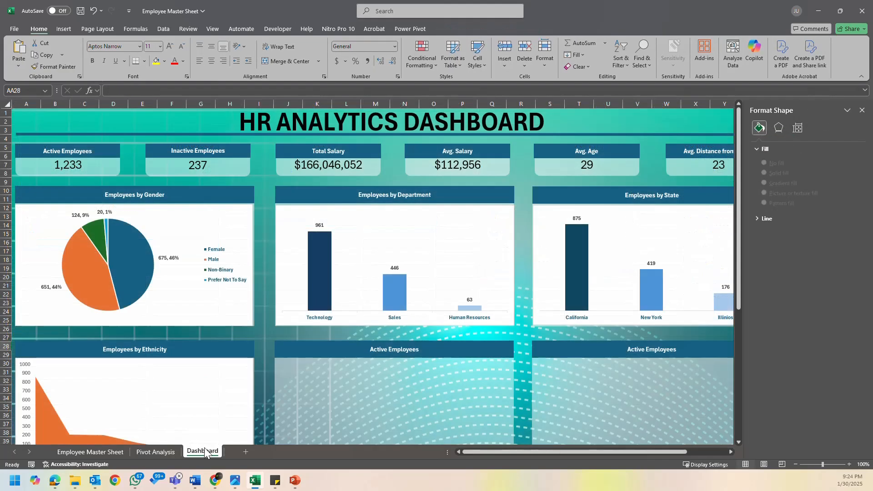
click(160, 454)
click(202, 453)
click(154, 452)
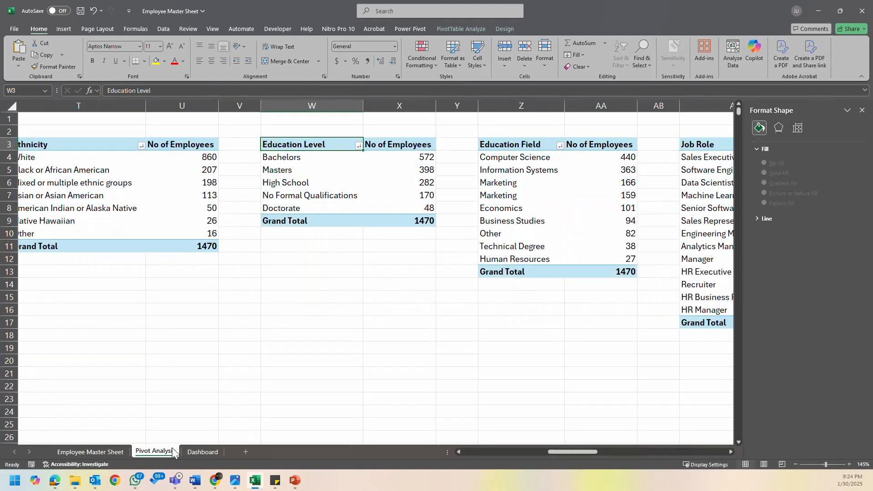
click(201, 452)
key(ctrl+v)
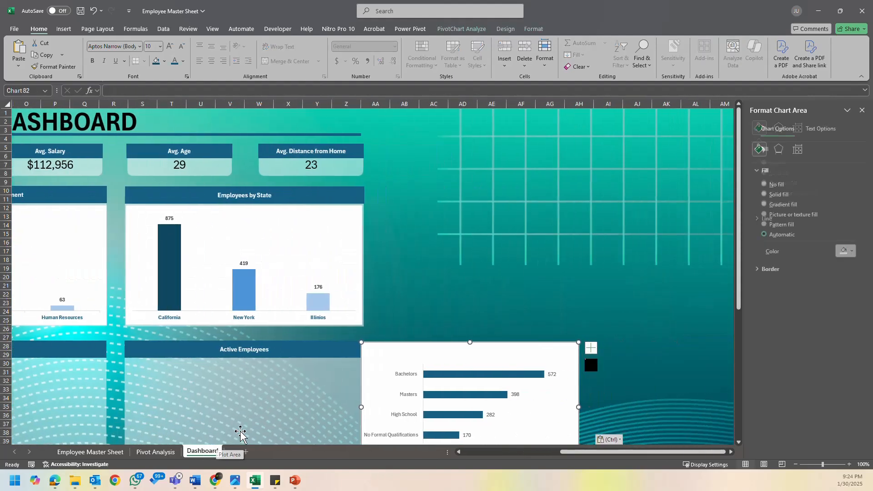
- Duplicate the Education Level pivot table on the Pivot Analysis sheet, placing the copy below the original at cell W16
click(154, 452)
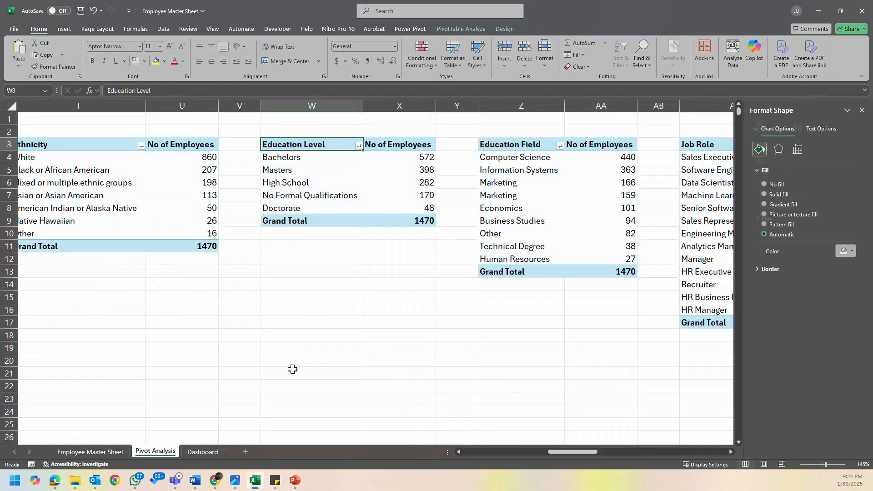
click(355, 312)
click(307, 161)
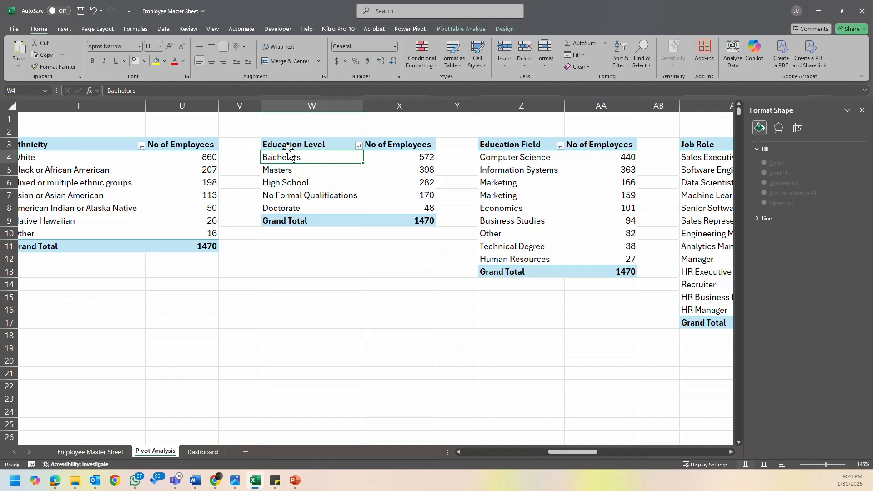
drag(288, 149, 379, 215)
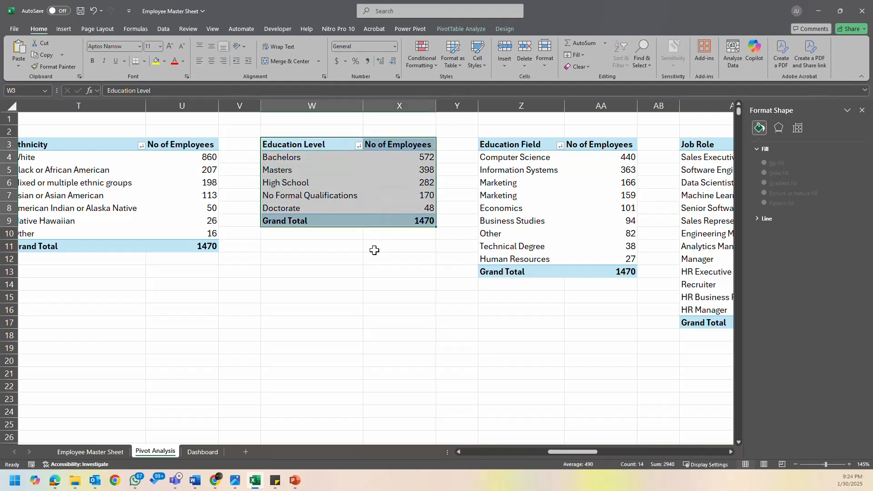
key(ctrl+c)
click(217, 322)
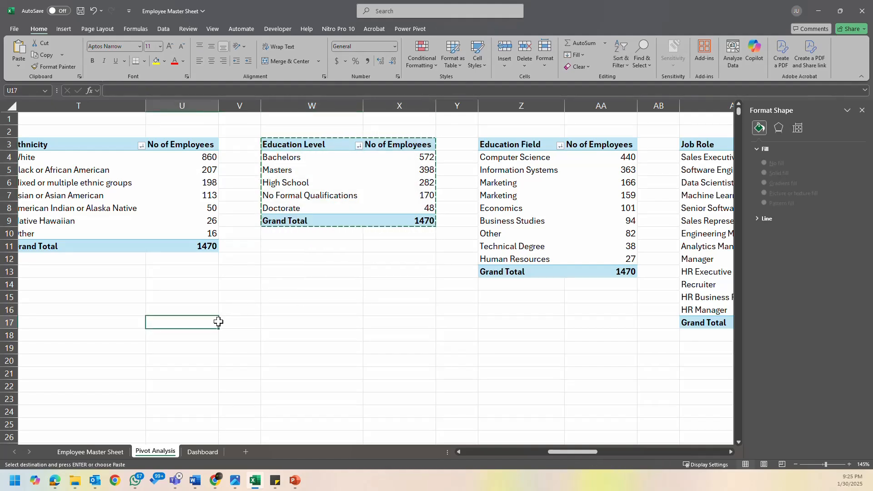
click(286, 314)
key(ctrl+v)
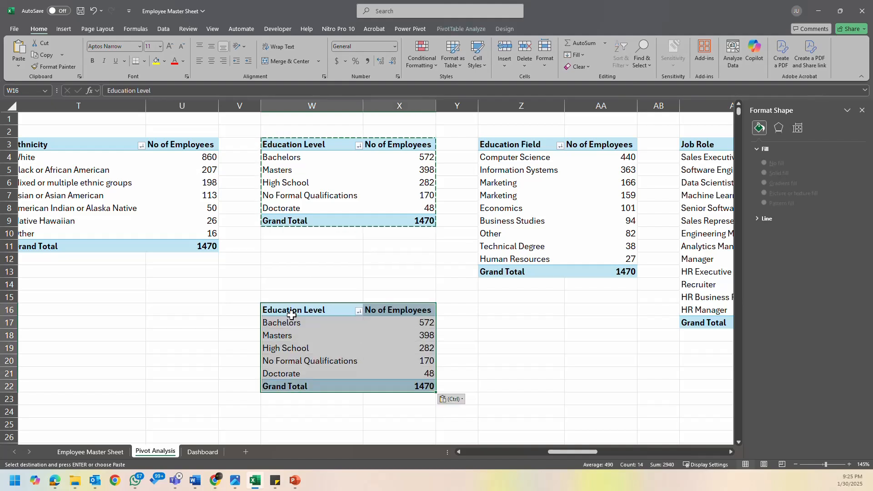
- Show the copied pivot table's field list and add EducationField to its rows beneath Education Level
click(289, 335)
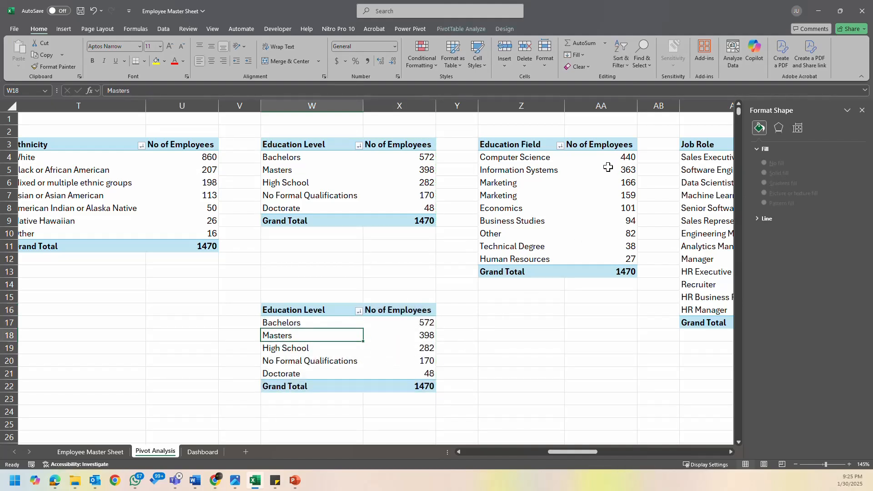
click(528, 188)
click(384, 321)
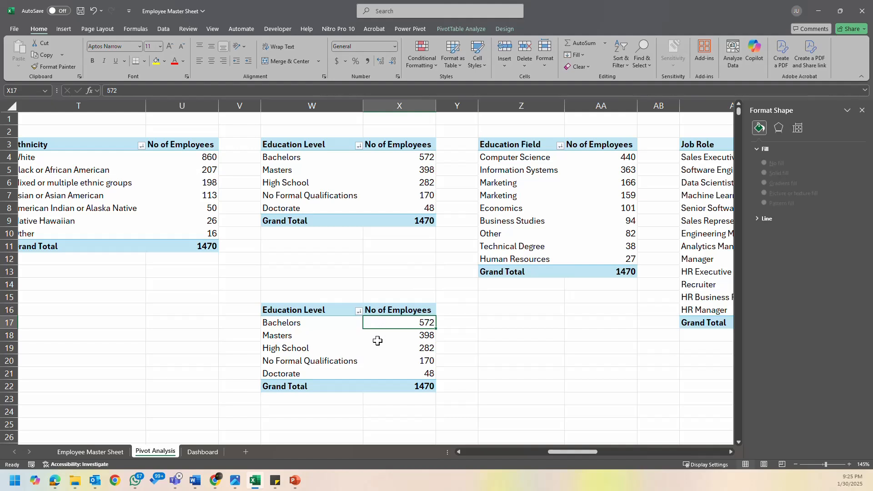
click(594, 241)
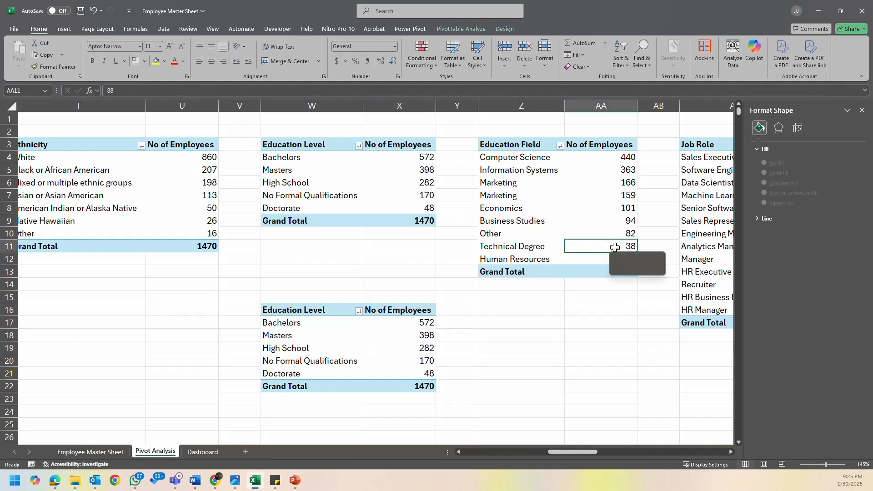
click(862, 110)
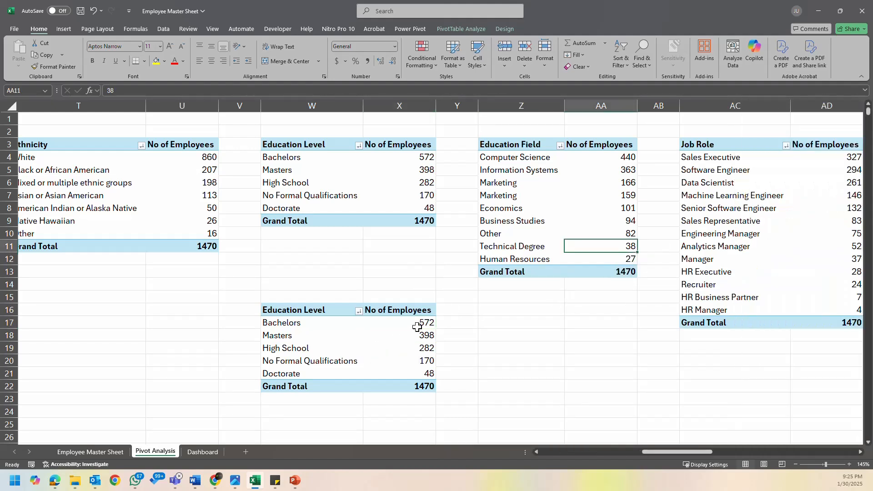
right_click(401, 335)
click(448, 327)
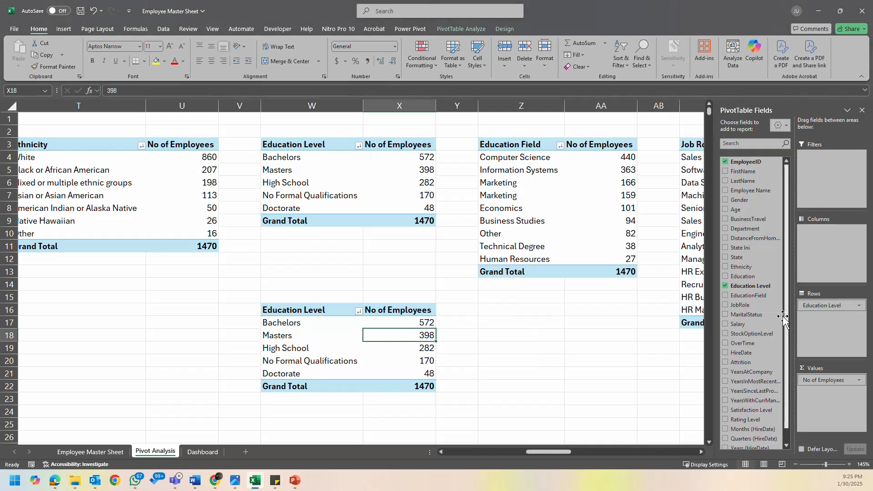
drag(748, 295, 814, 328)
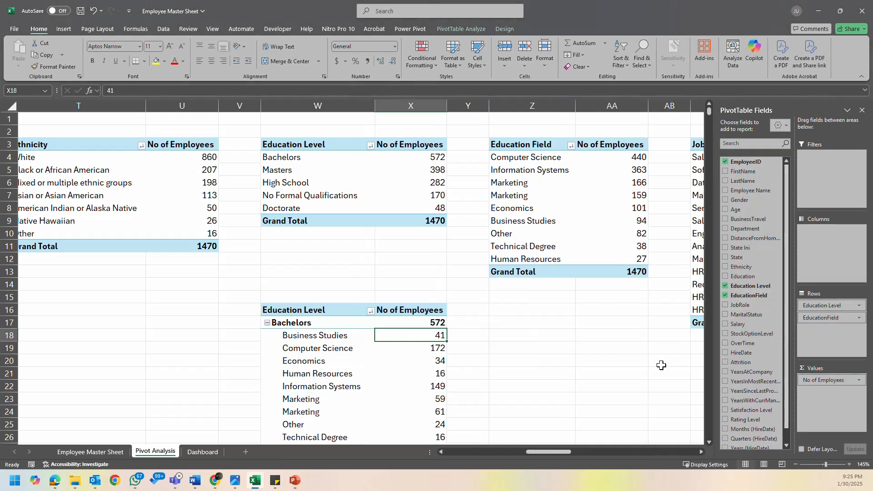
- Switch the combined Education Level and EducationField pivot table's report layout to tabular form
scroll(425, 350, down, 3)
click(279, 231)
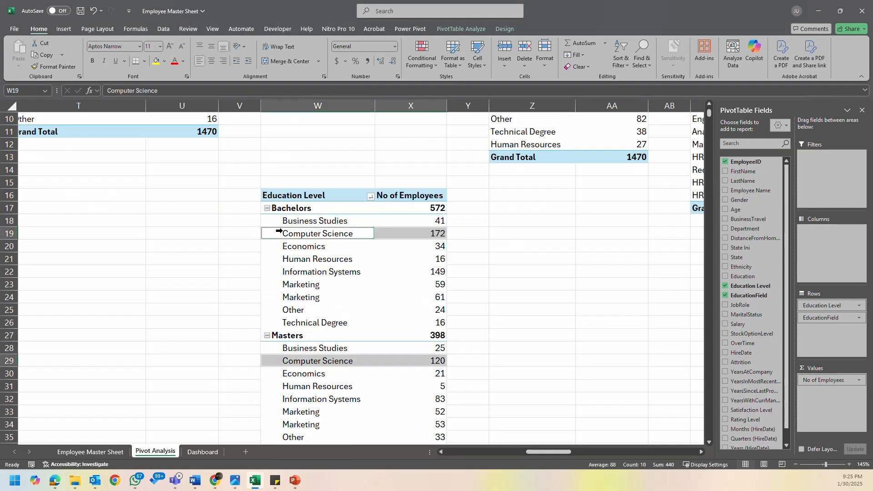
click(362, 260)
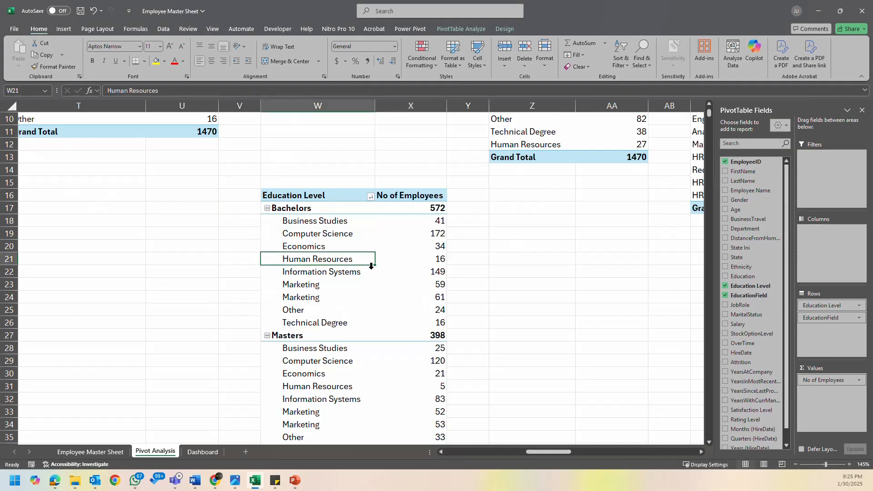
click(504, 29)
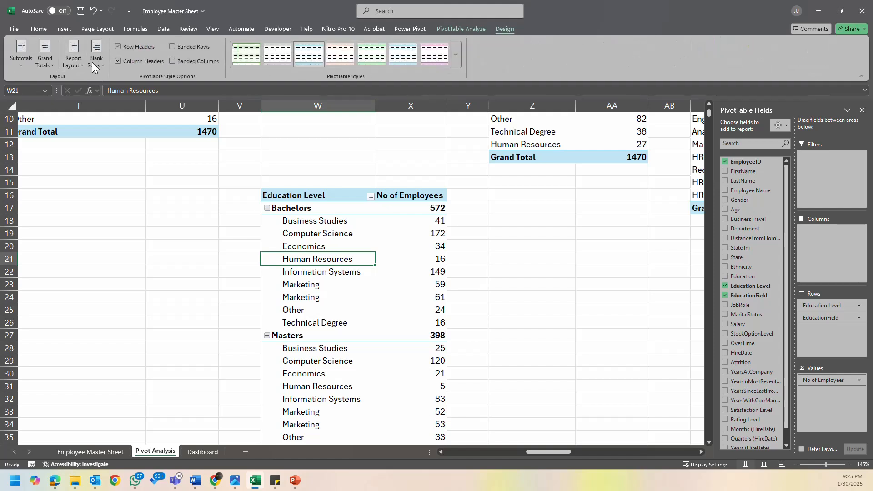
click(93, 63)
click(72, 62)
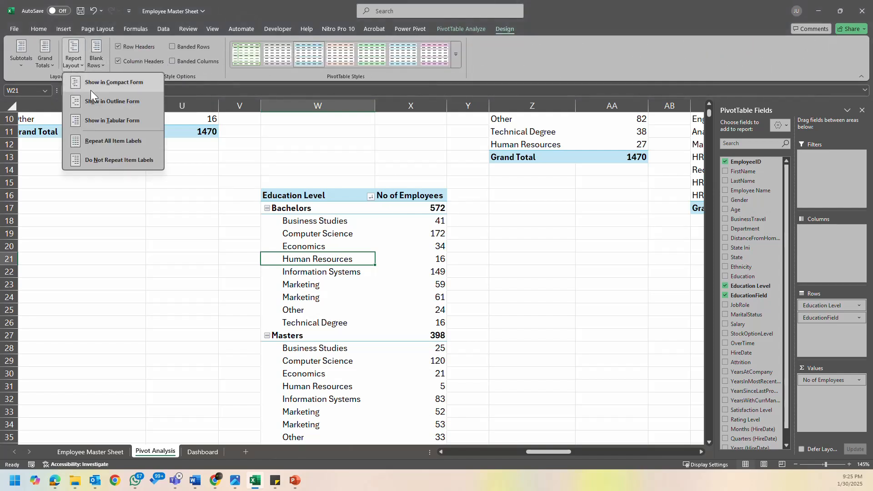
click(113, 121)
click(460, 259)
click(308, 276)
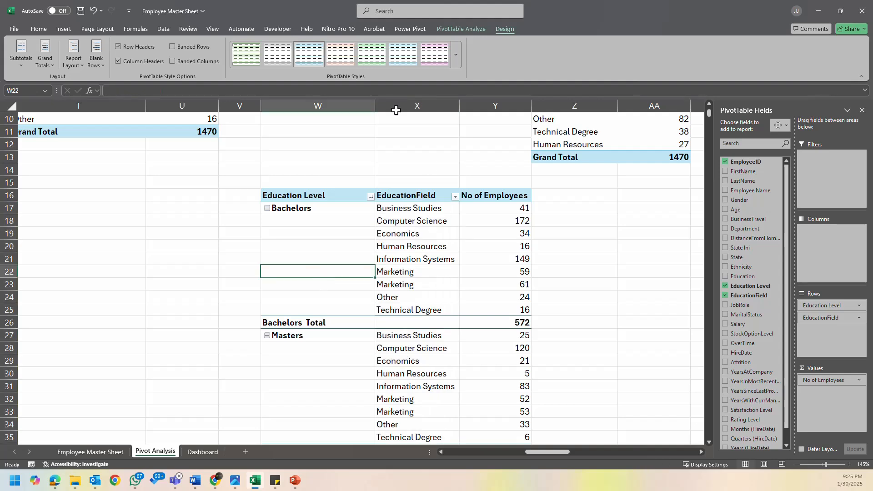
- Insert a clustered column PivotChart from the combined education pivot table, and strip off its title and all field buttons
click(471, 30)
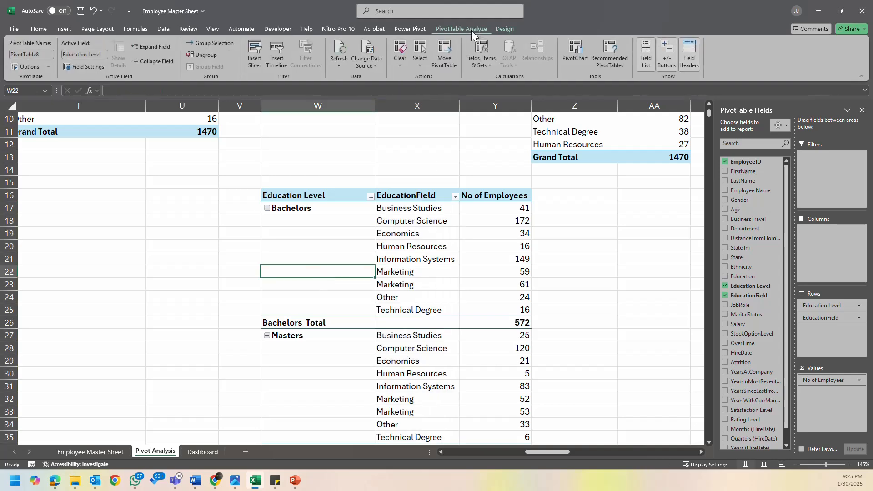
click(587, 53)
mouse_move(457, 220)
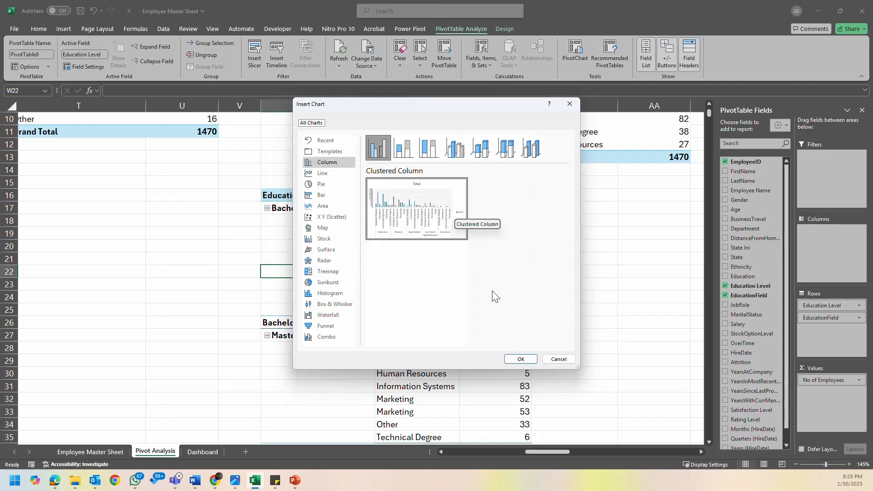
click(521, 360)
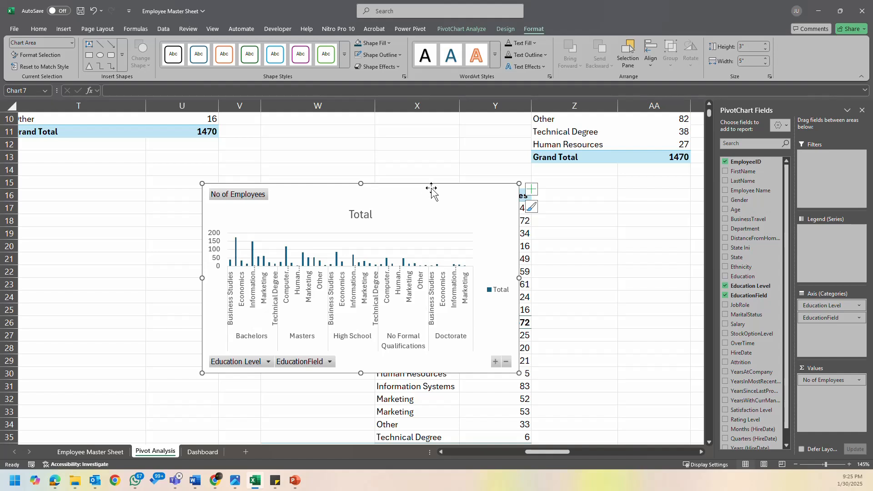
drag(431, 190, 455, 184)
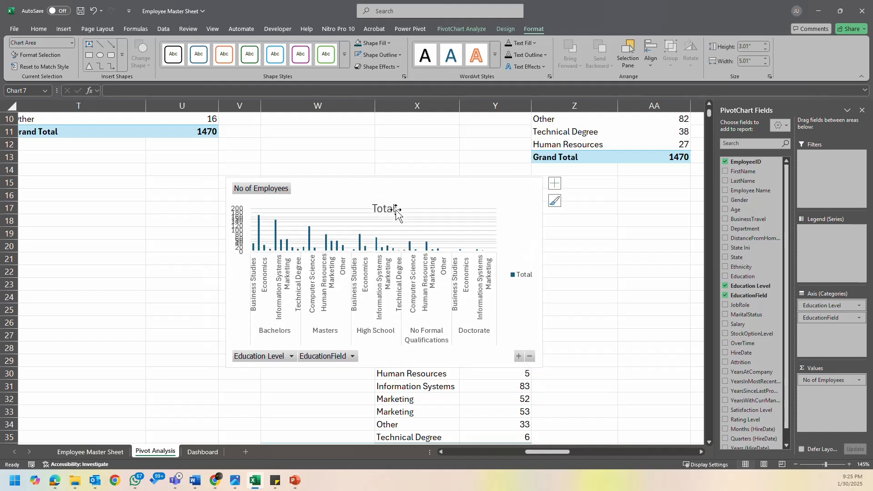
right_click(320, 356)
click(354, 330)
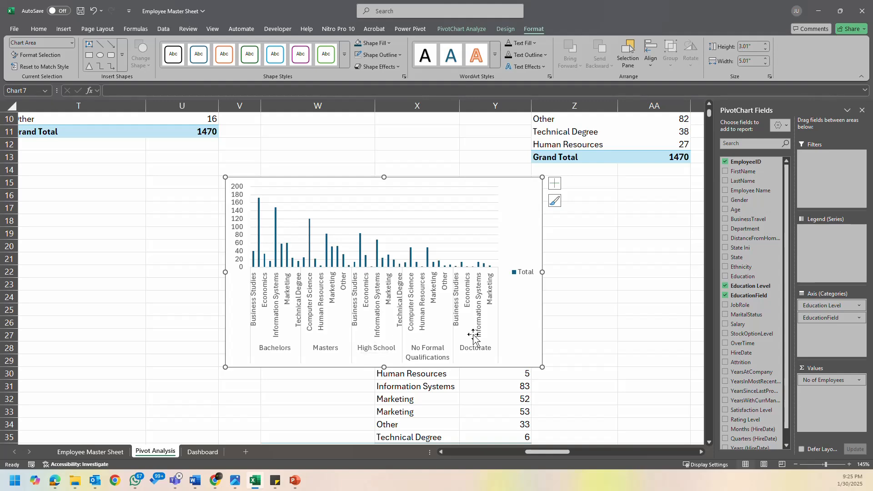
- Try to widen the combined education column chart, and delete it from the Pivot Analysis sheet
drag(522, 339, 537, 382)
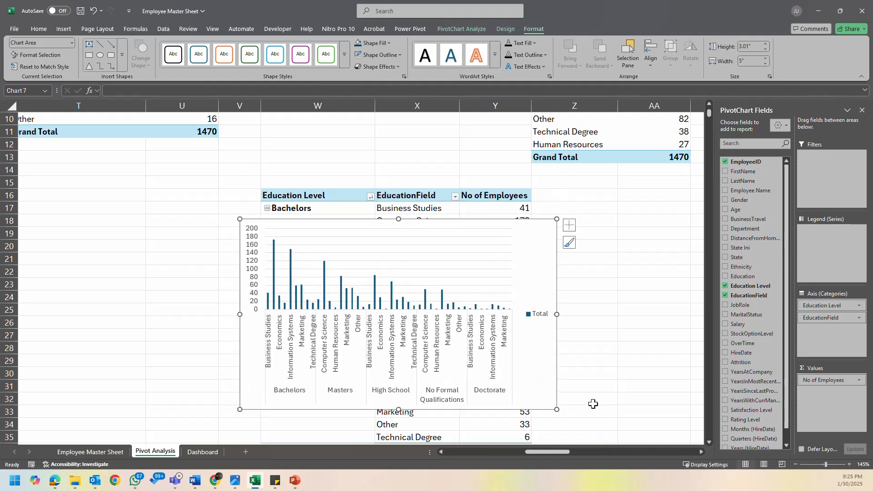
drag(559, 316, 590, 315)
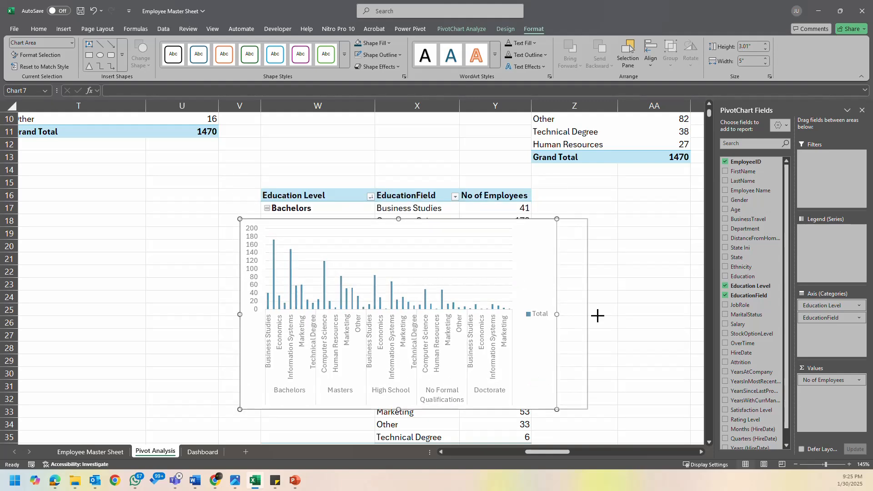
key(Delete)
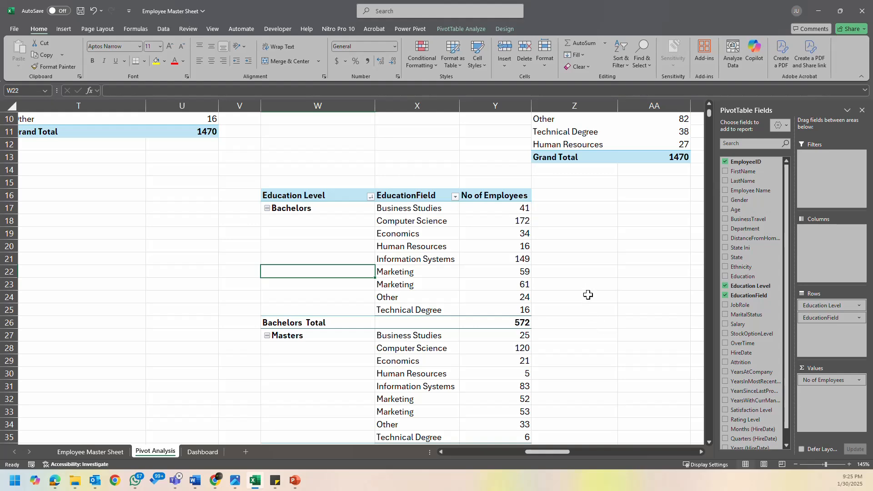
- Examine the EducationField breakdown under each education level in the combined pivot table starting at W16
scroll(585, 296, up, 2)
click(458, 317)
click(519, 315)
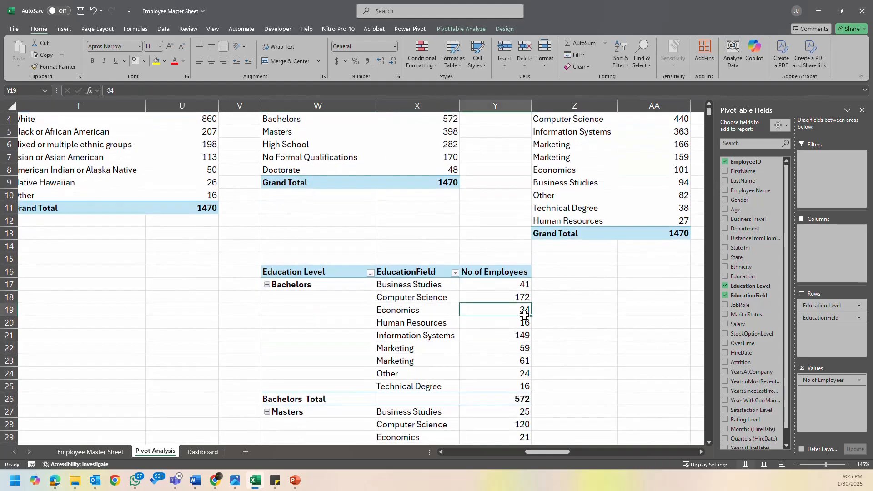
scroll(573, 314, up, 3)
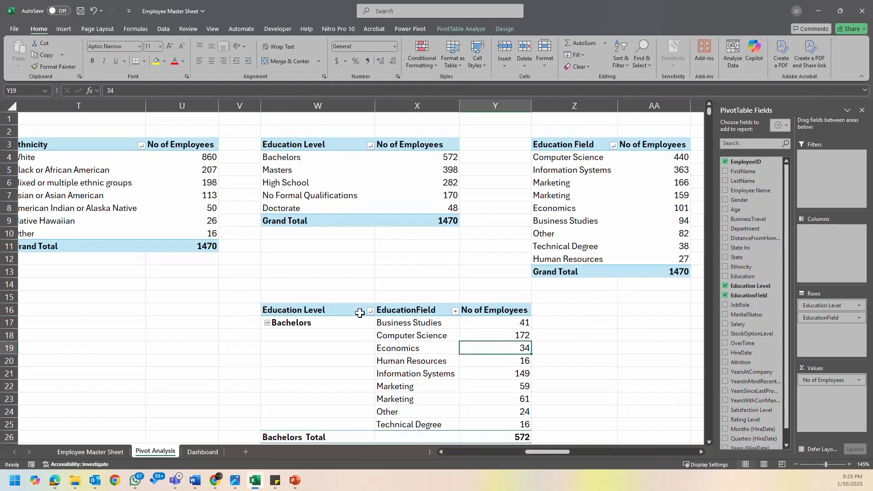
click(338, 310)
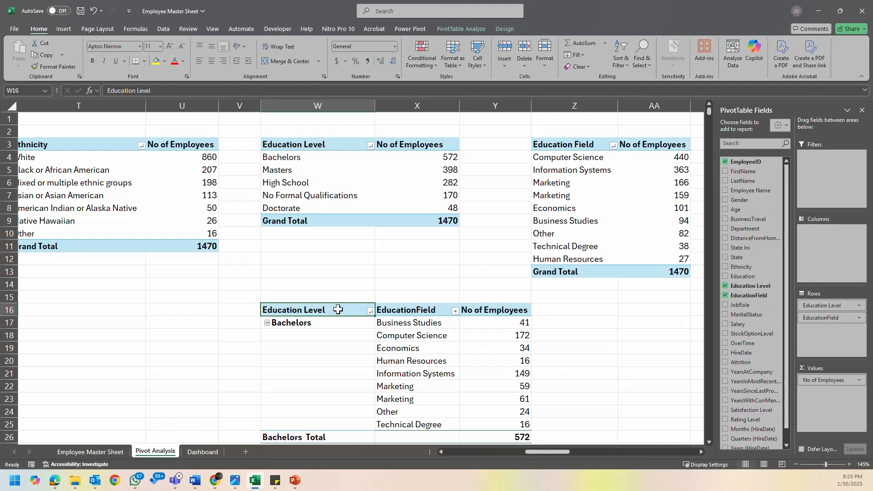
key(shift+Right)
key(shift+Right)
key(shift+Down)
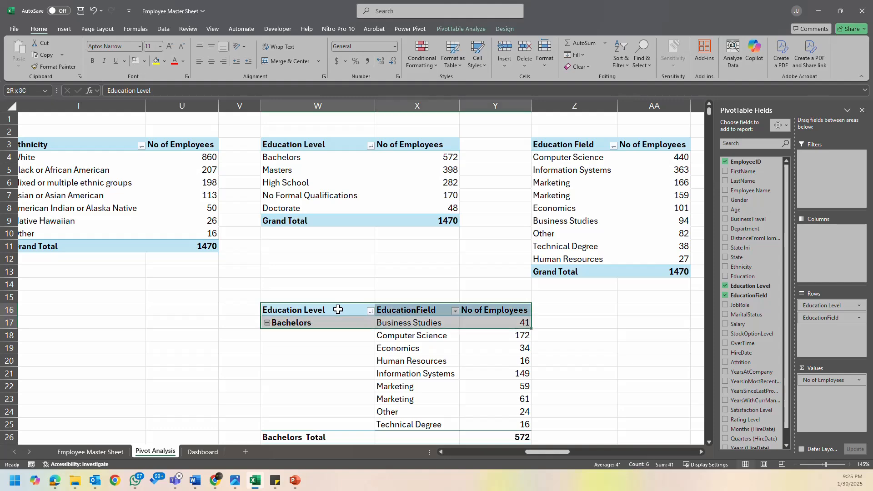
key(shift+Down)
key(shift+Down)
key(shift+Down)
key(shift+Down)
key(shift+Down)
key(shift+Down)
key(shift+Down)
key(shift+Down)
key(shift+Down)
key(shift+Down)
key(shift+Down)
key(shift+Down)
key(shift+Down)
key(shift+Down)
key(shift+Down)
key(shift+Down)
key(shift+Down)
key(shift+Down)
key(shift+Down)
key(shift+Down)
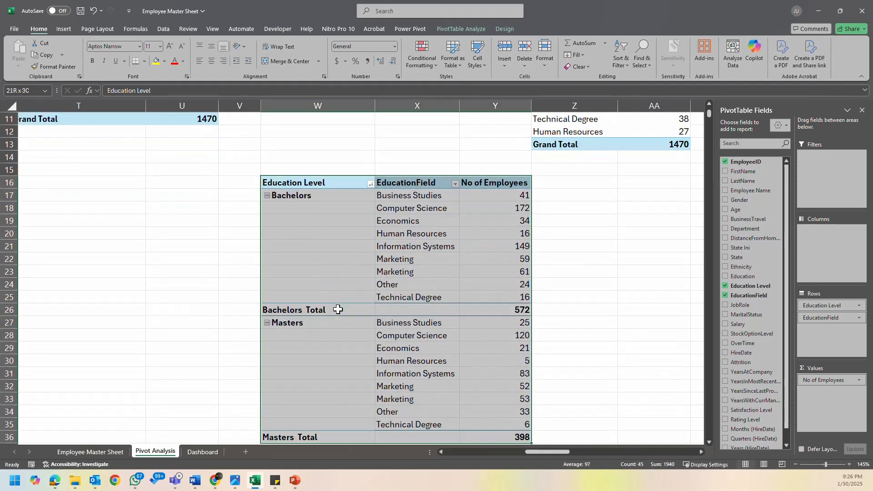
scroll(337, 309, down, 4)
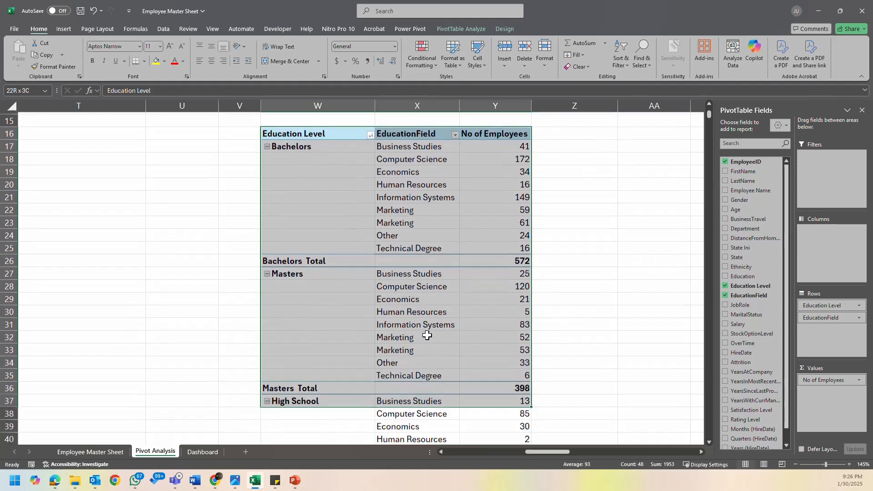
click(335, 236)
scroll(341, 223, up, 7)
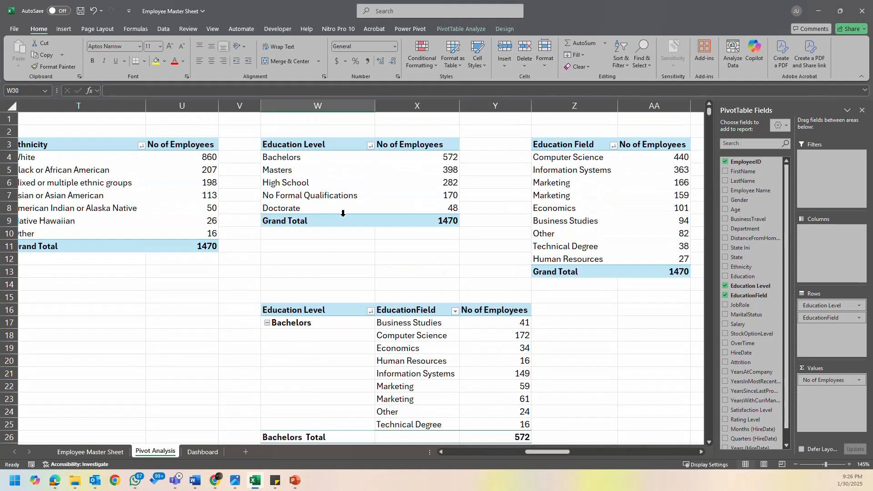
- Collapse the entire Education Level field in the combined pivot table so only the education levels are listed
right_click(297, 323)
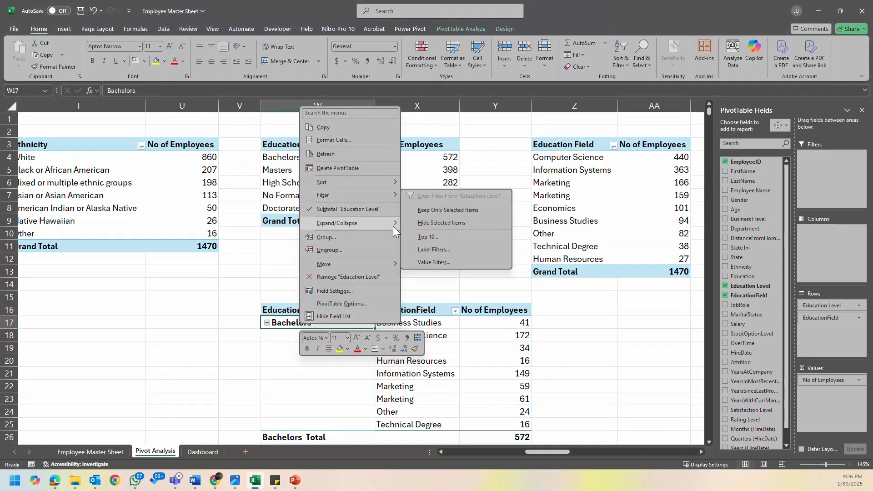
mouse_move(396, 223)
click(439, 264)
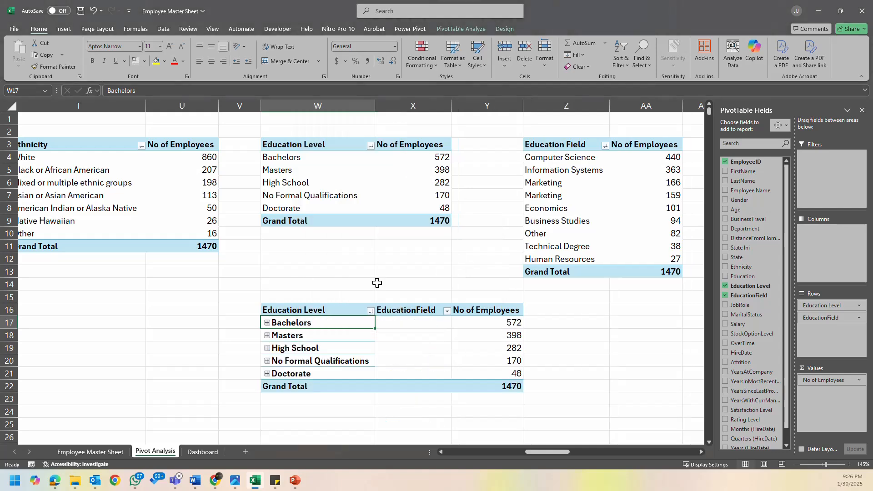
- Delete the combined Education Level and EducationField pivot table, keeping the original Education Level pivot table above it
drag(317, 303, 473, 381)
key(Delete)
click(357, 182)
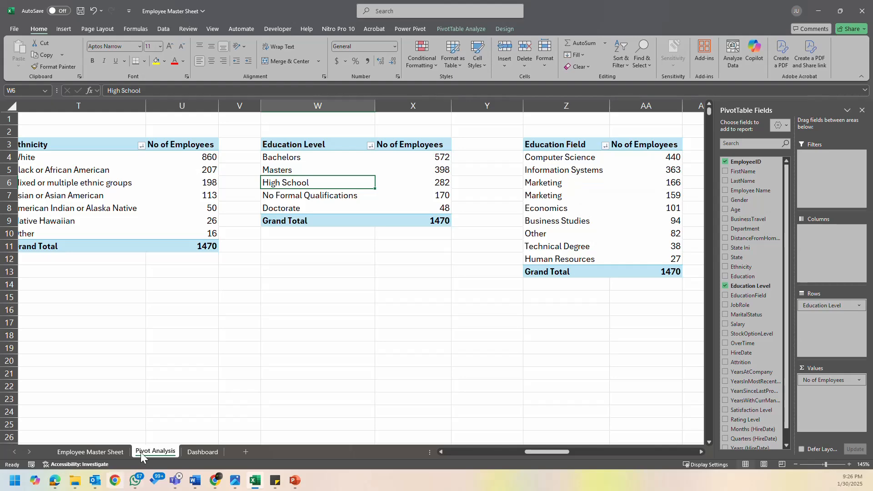
- Cut the education level bar chart on the Dashboard sheet and paste it back onto the same sheet
click(196, 451)
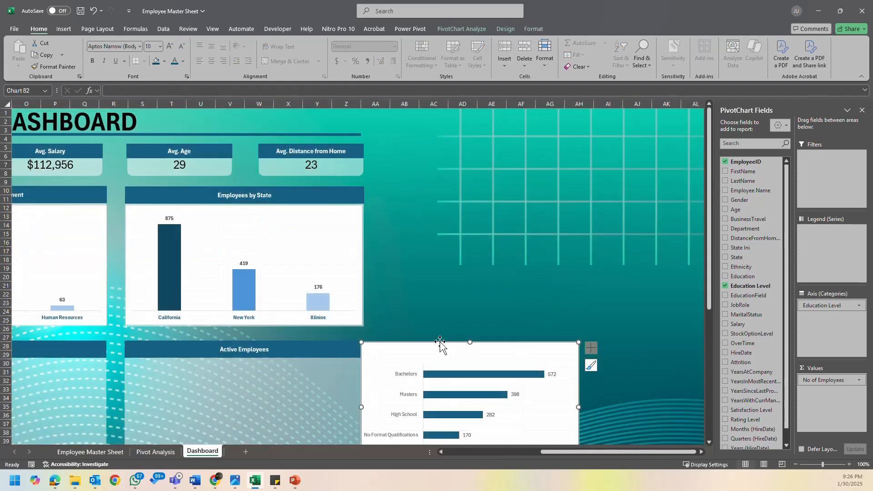
key(Delete)
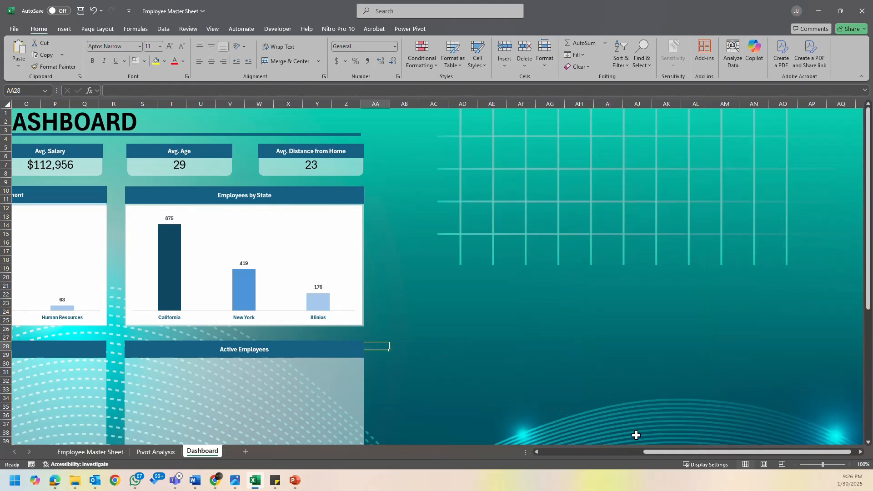
drag(655, 453, 519, 457)
scroll(384, 335, down, 3)
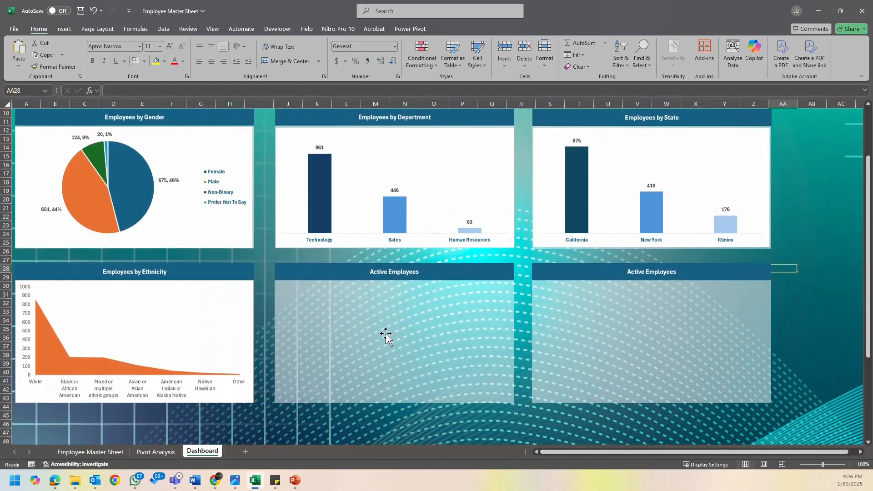
click(350, 313)
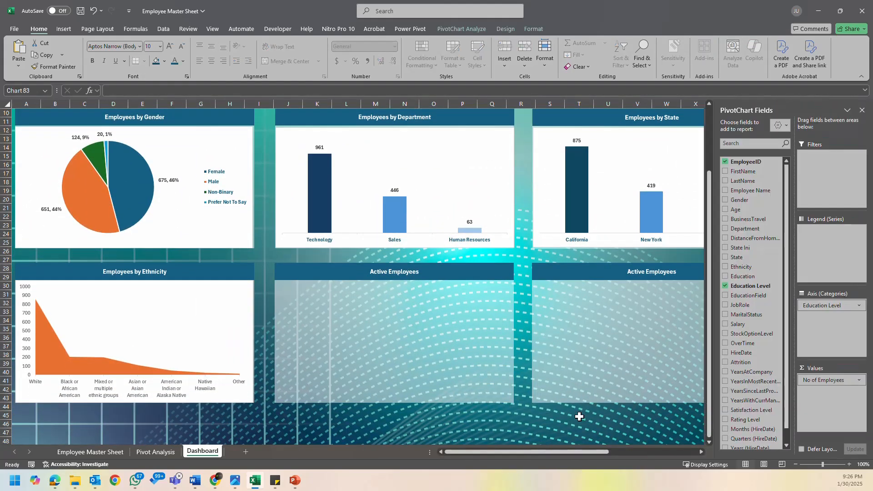
- Move the education level bar chart into the Active Employees panel below Employees by Department and resize it to fill the space beneath the heading
drag(569, 453, 612, 452)
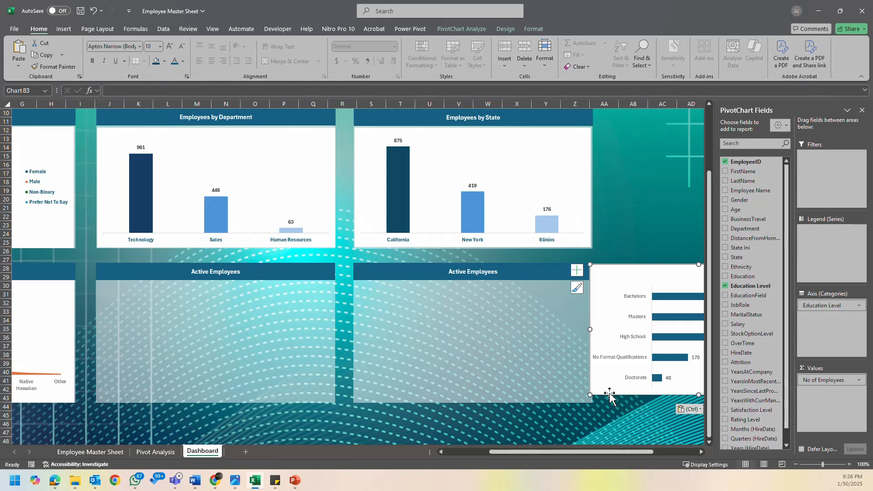
drag(609, 390, 119, 397)
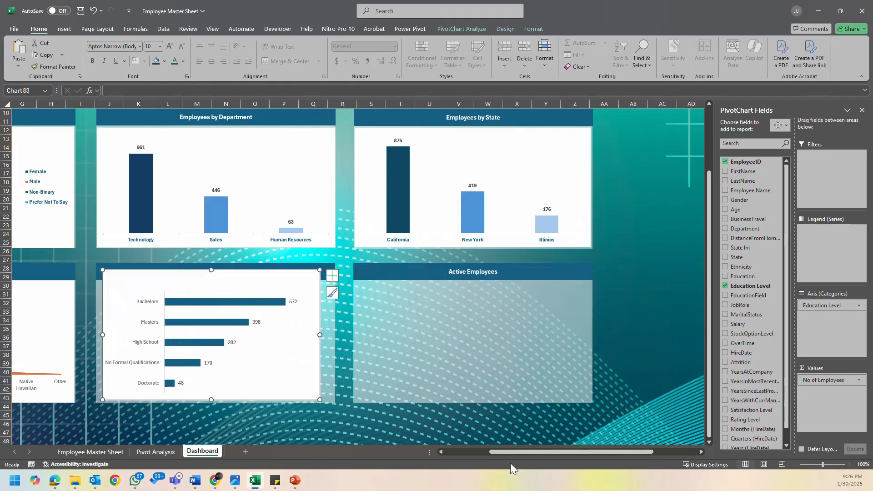
drag(506, 452, 456, 454)
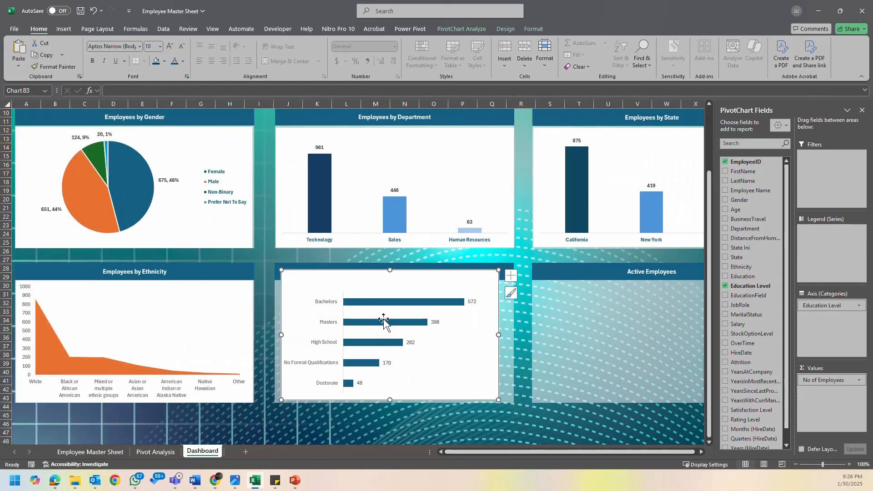
drag(453, 400, 447, 403)
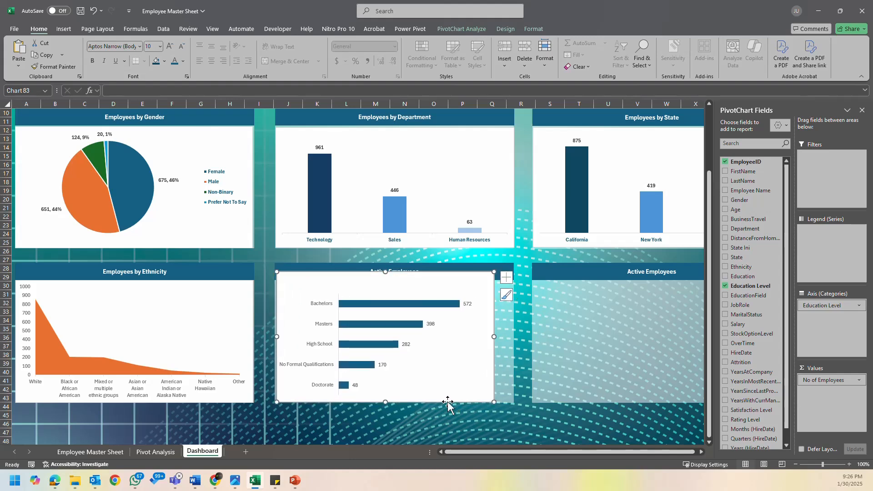
key(Left)
key(Left)
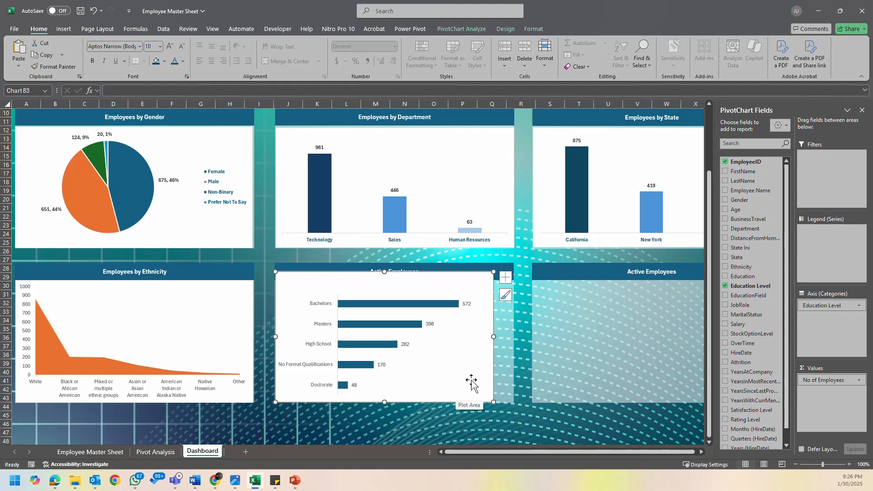
drag(495, 337, 513, 337)
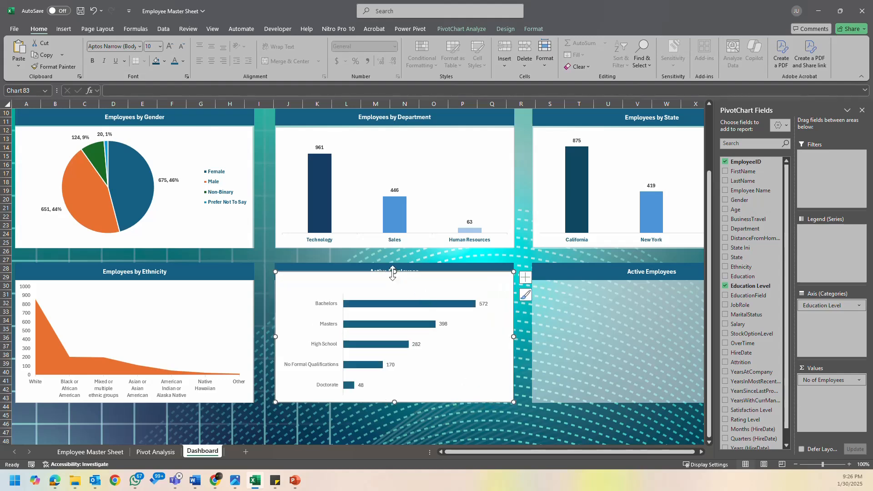
mouse_move(393, 272)
mouse_down()
mouse_move(393, 302)
mouse_move(394, 282)
mouse_up()
click(526, 288)
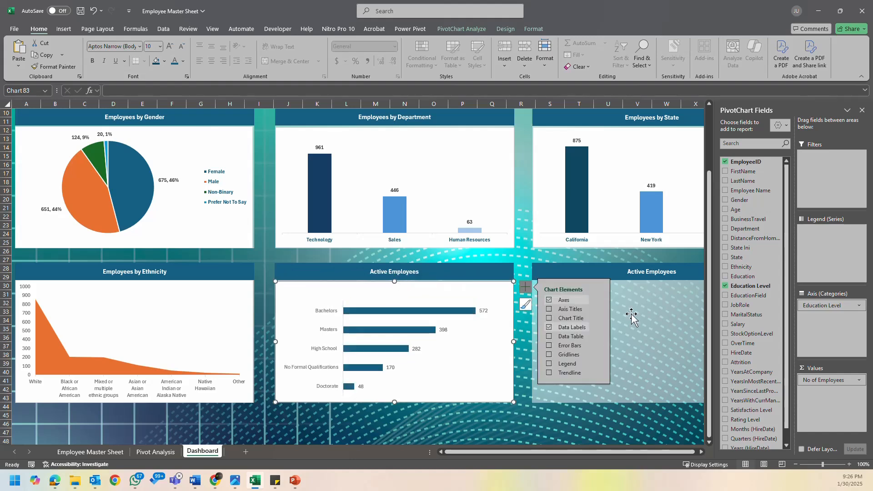
click(599, 327)
click(651, 389)
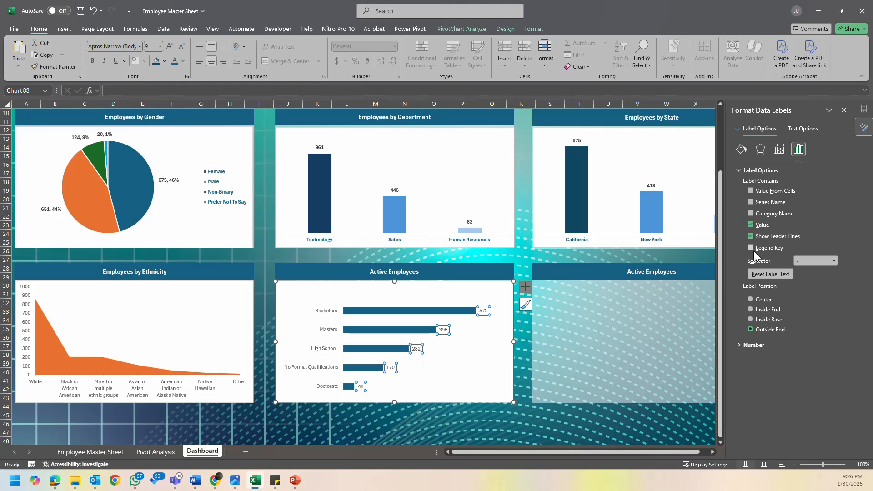
click(844, 110)
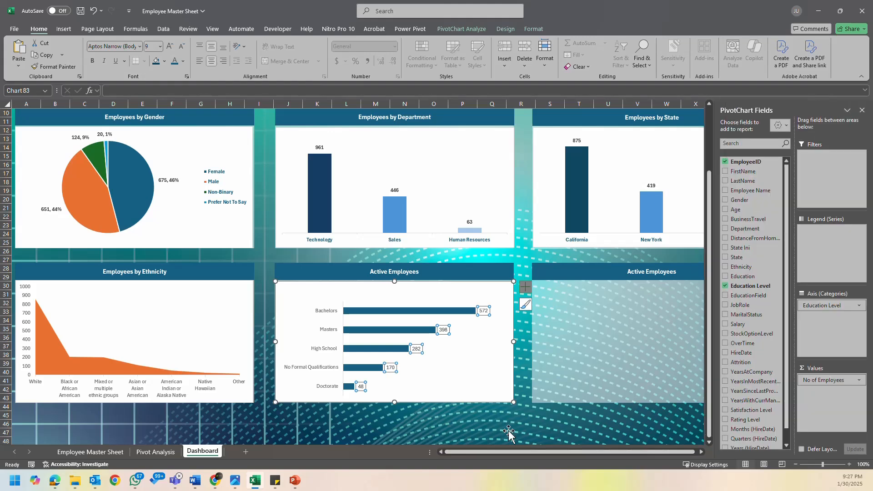
- Show the No of Employees values in the Education Level pivot table on the Pivot Analysis sheet as % of Grand Total
click(159, 452)
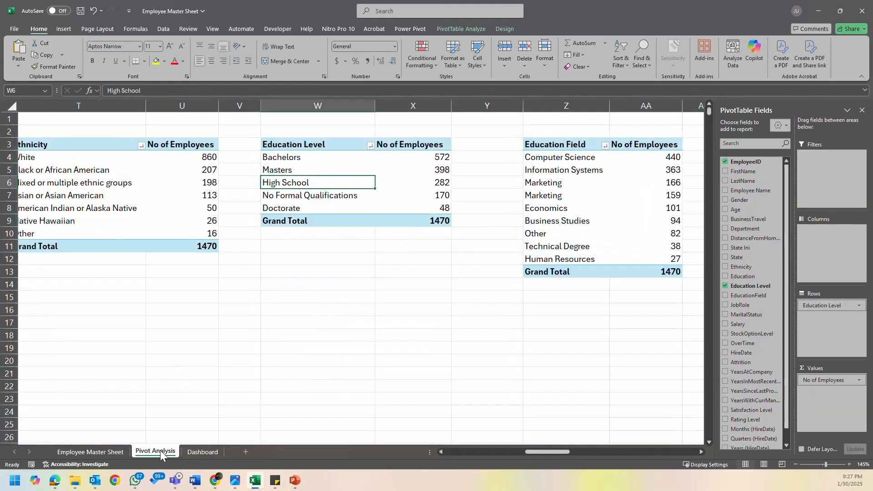
click(432, 156)
right_click(431, 157)
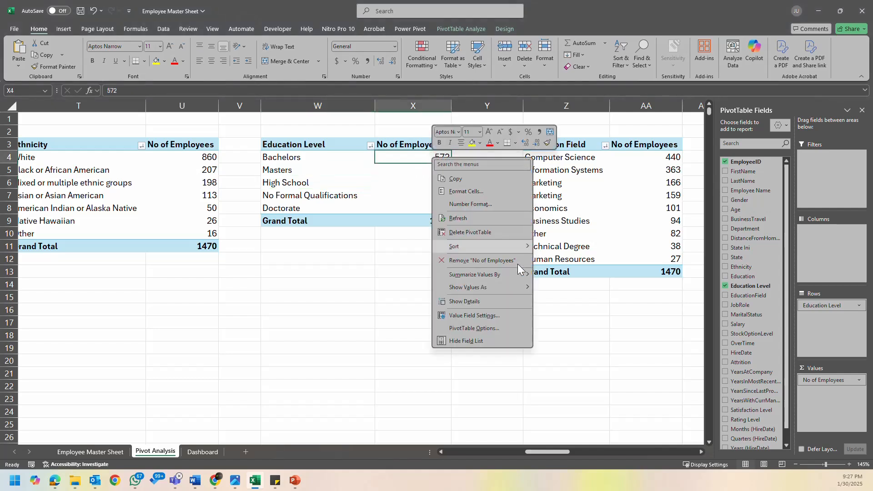
mouse_move(506, 244)
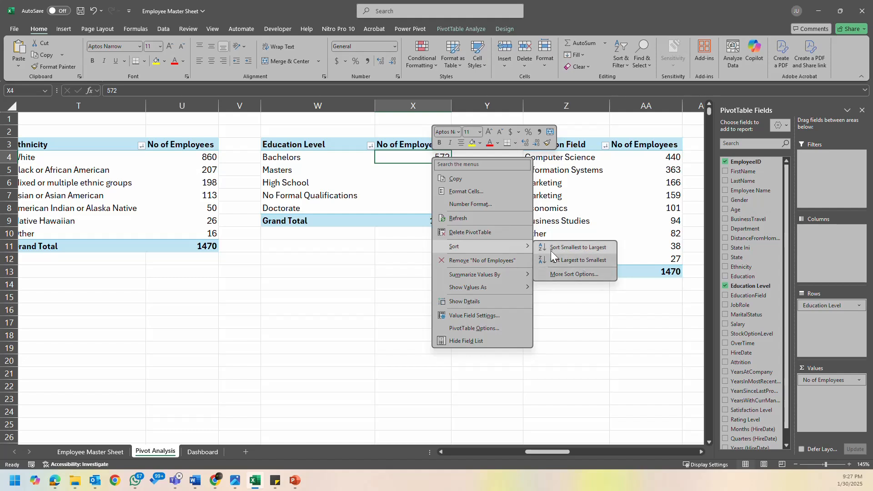
mouse_move(520, 278)
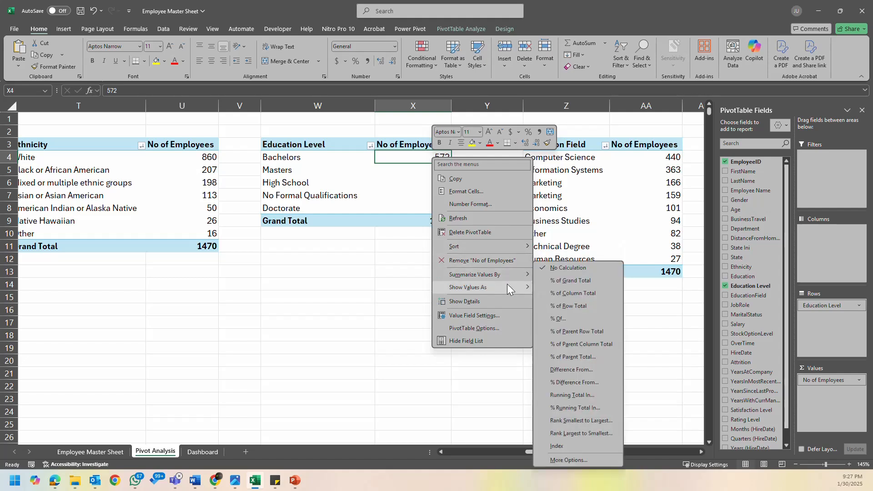
click(585, 285)
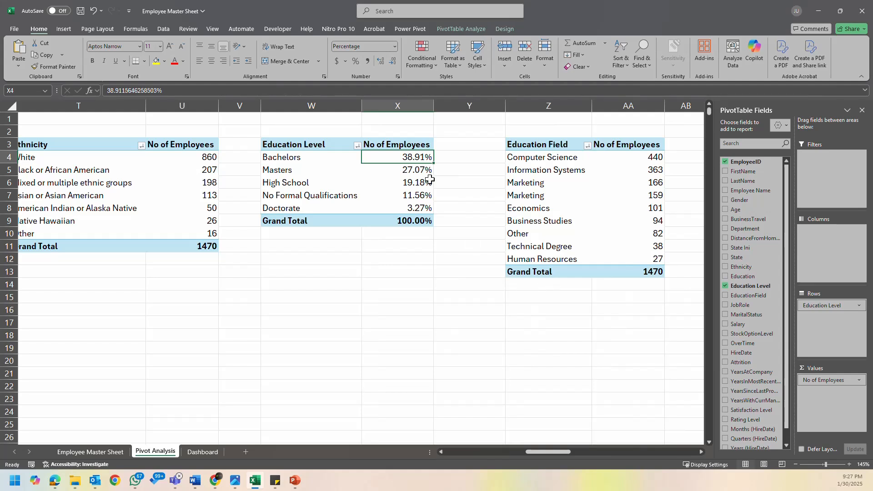
- Format the Education Level pivot table's percentages, including the grand total, with 0 decimal places
drag(419, 157, 418, 221)
right_click(416, 183)
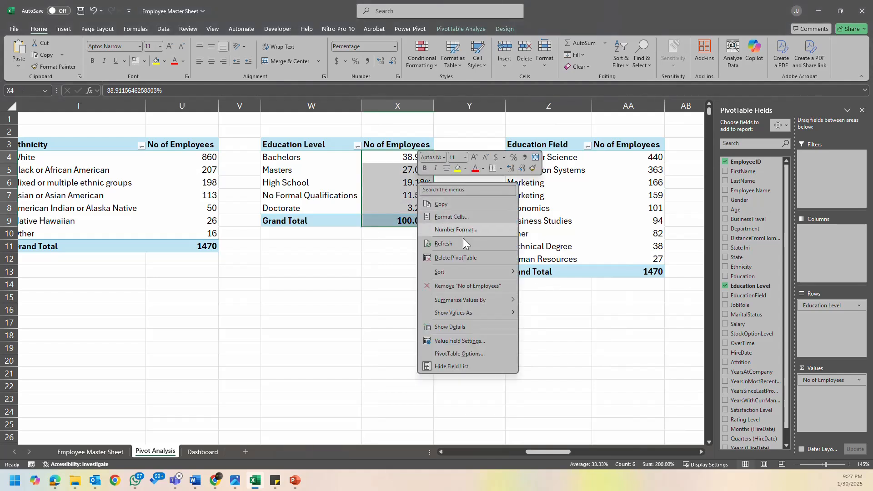
click(454, 217)
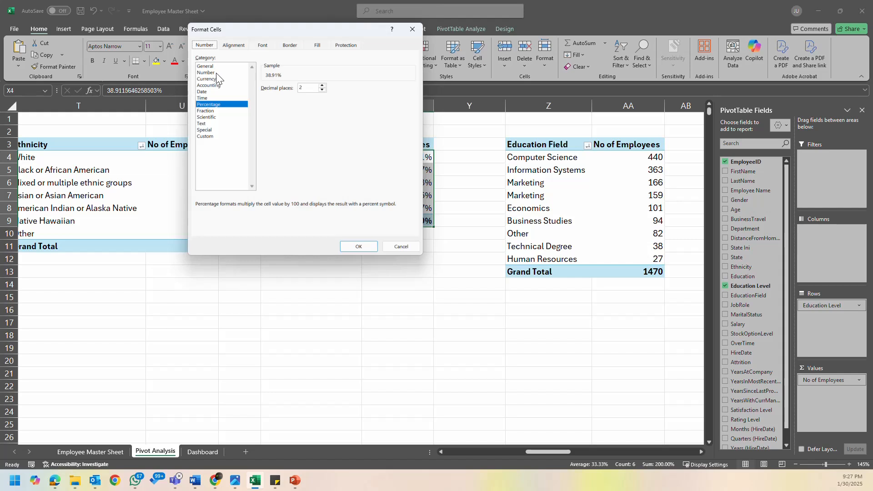
click(323, 89)
click(323, 90)
click(359, 246)
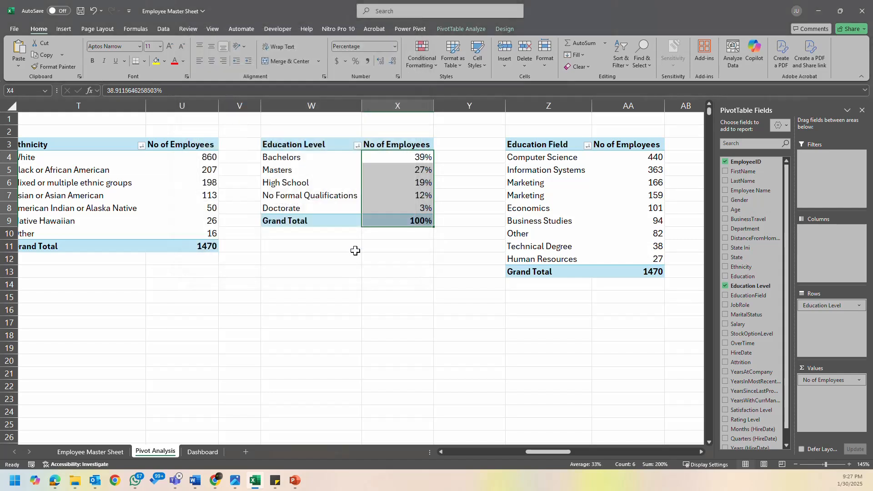
- Bold the education level chart's data labels on the Dashboard sheet and extend its plot area up towards the panel heading
click(196, 452)
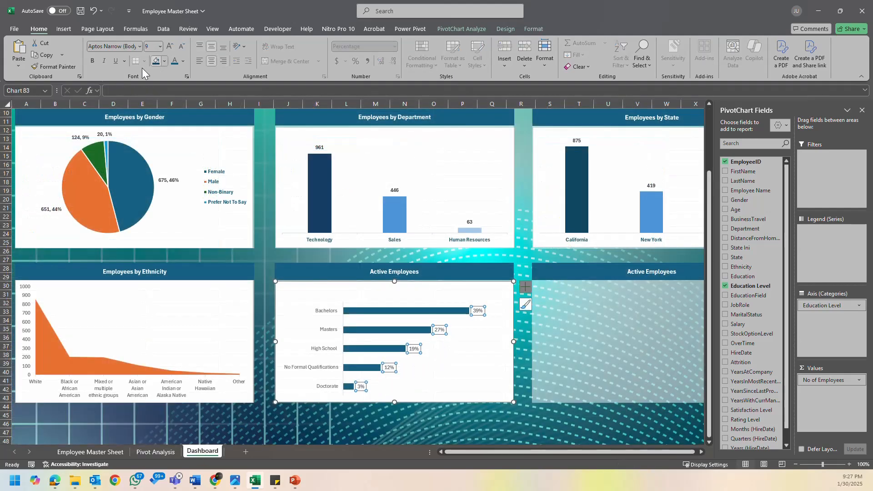
click(97, 62)
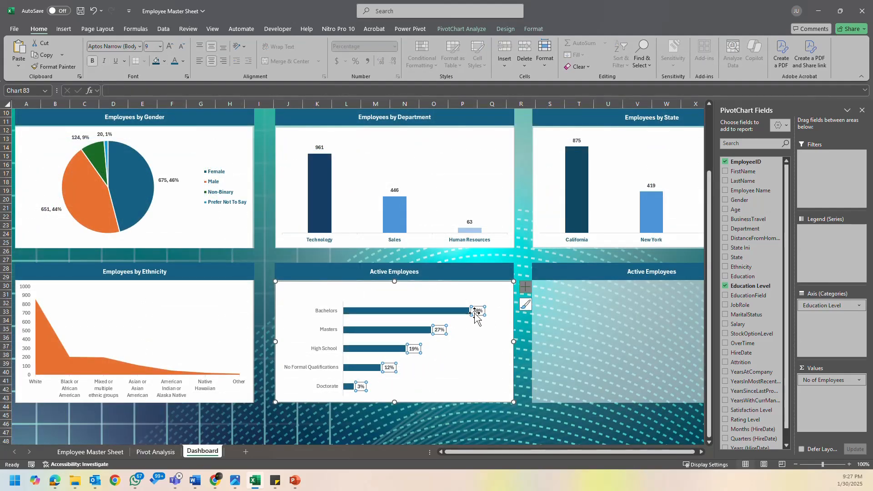
click(355, 301)
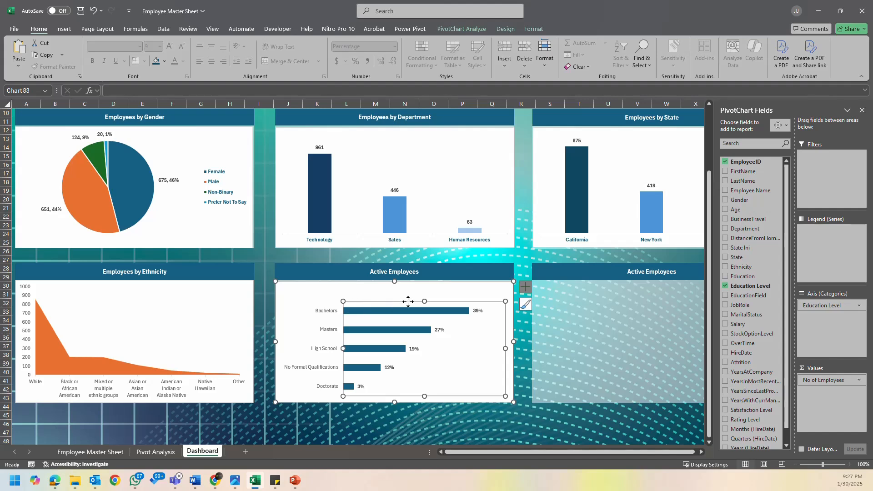
drag(421, 301, 423, 286)
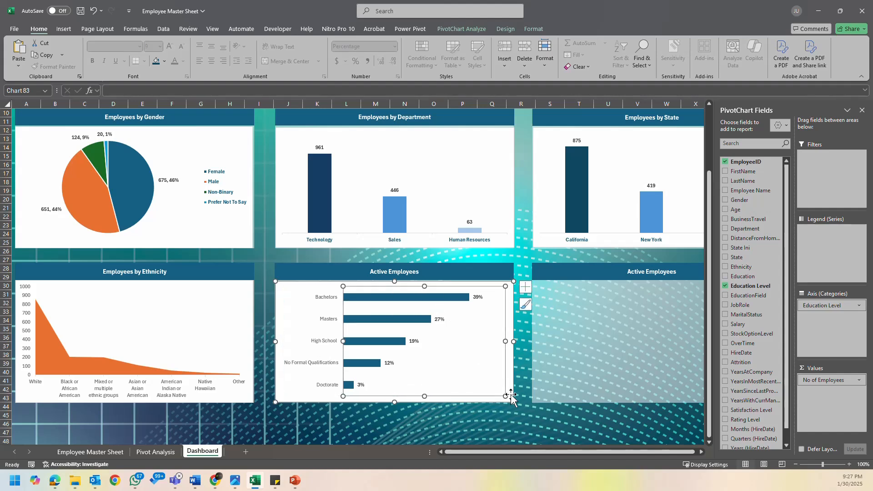
click(525, 413)
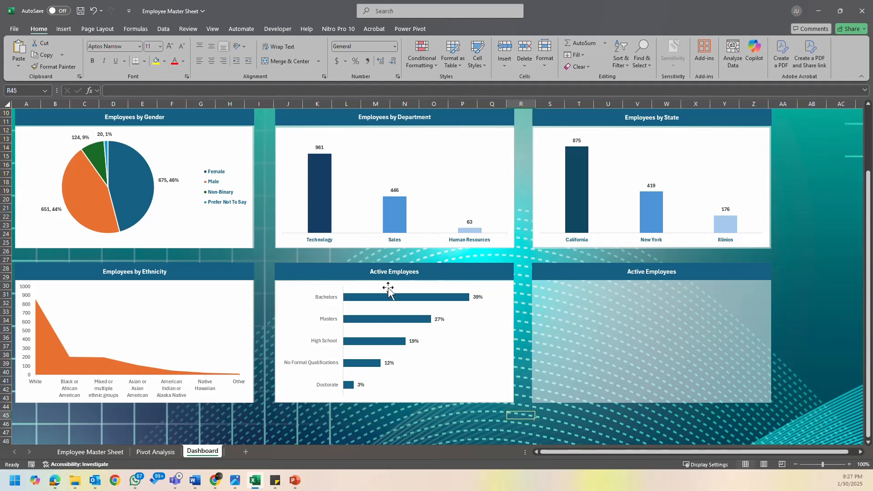
- Apply chart Style 8 to the education level bar chart to give its bars a gradient fill
click(389, 293)
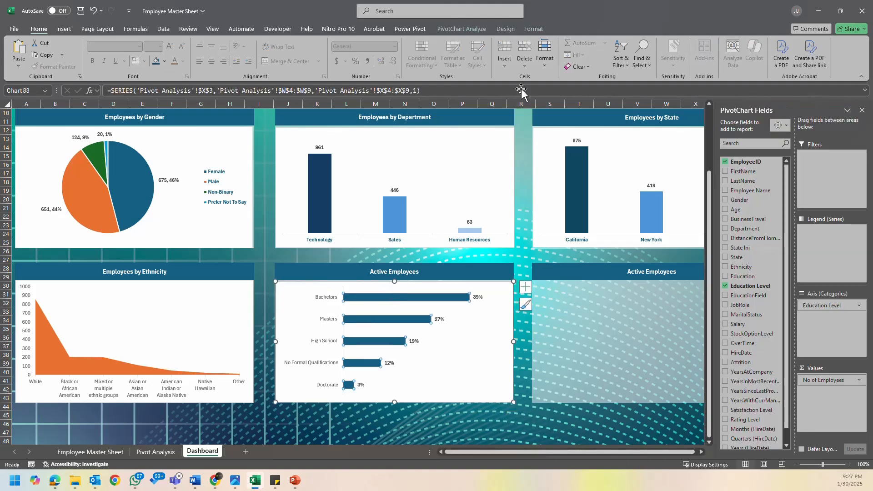
click(533, 30)
click(513, 30)
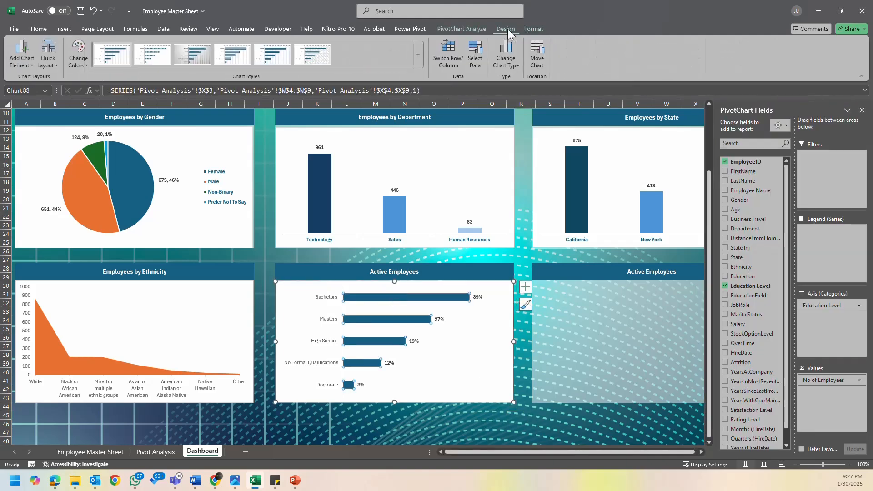
click(418, 63)
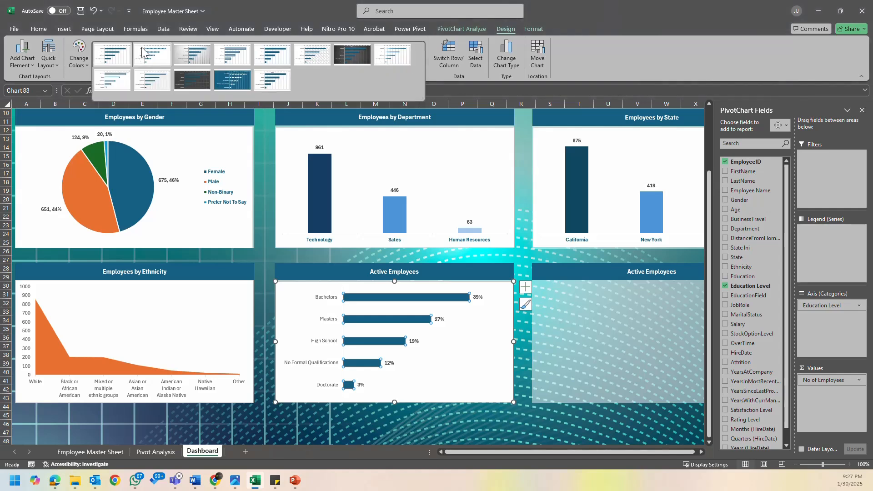
click(112, 59)
click(75, 65)
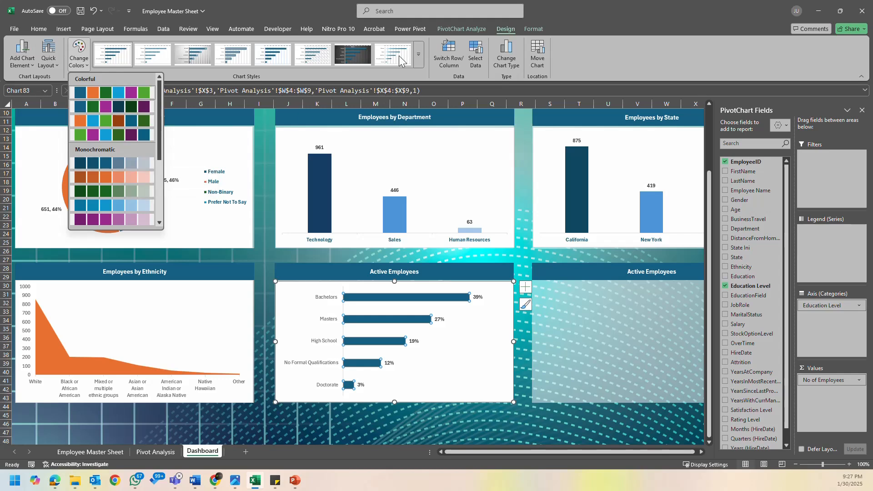
click(418, 56)
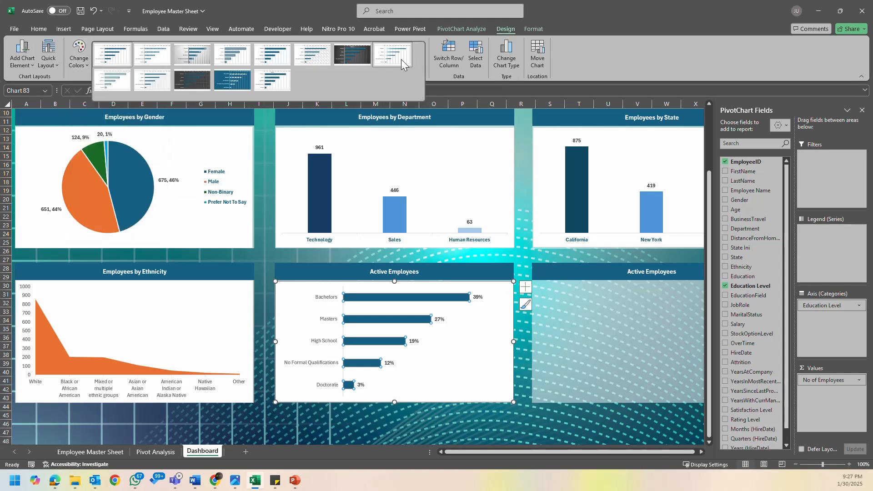
click(401, 59)
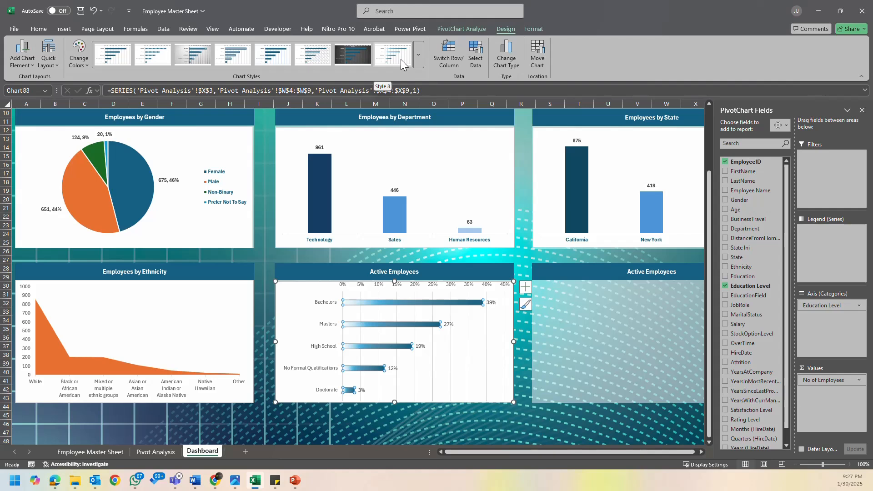
- Remove the percentage axis and the vertical gridlines from the education level bar chart
click(381, 286)
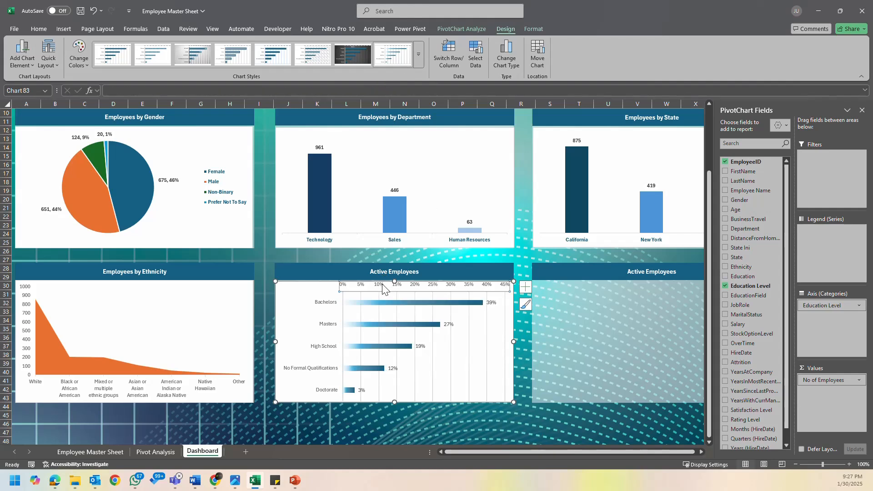
key(Delete)
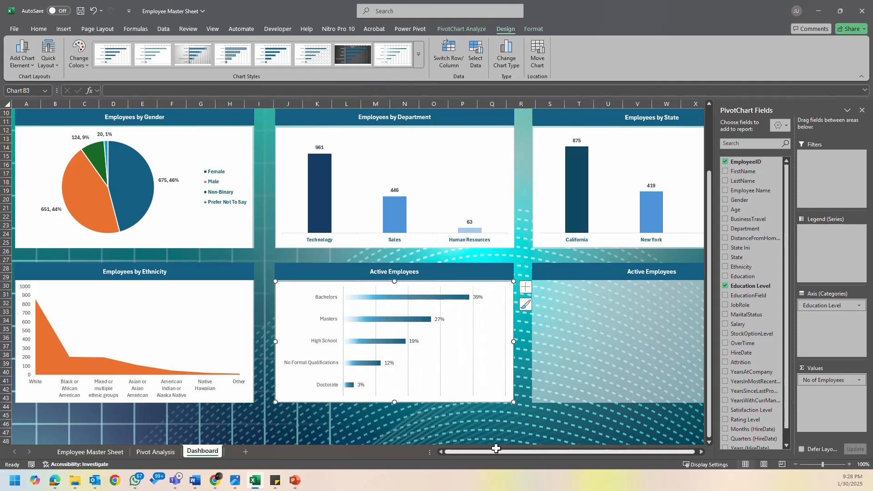
click(473, 357)
key(Delete)
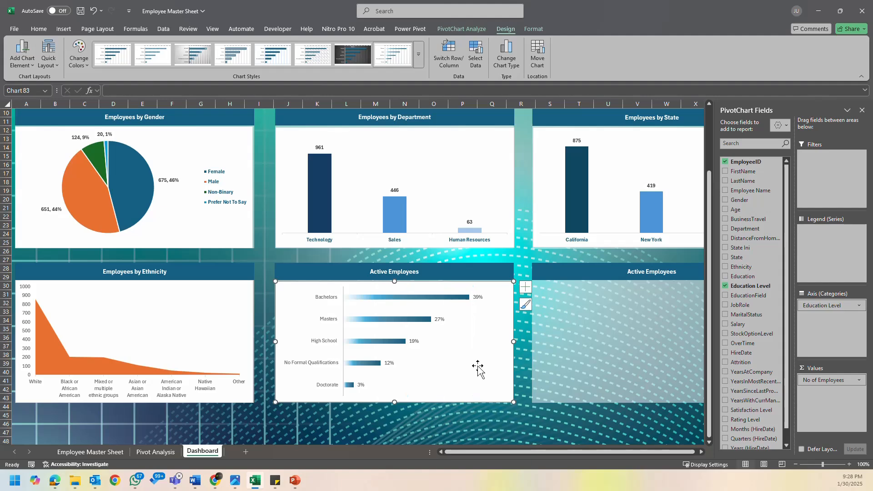
click(515, 428)
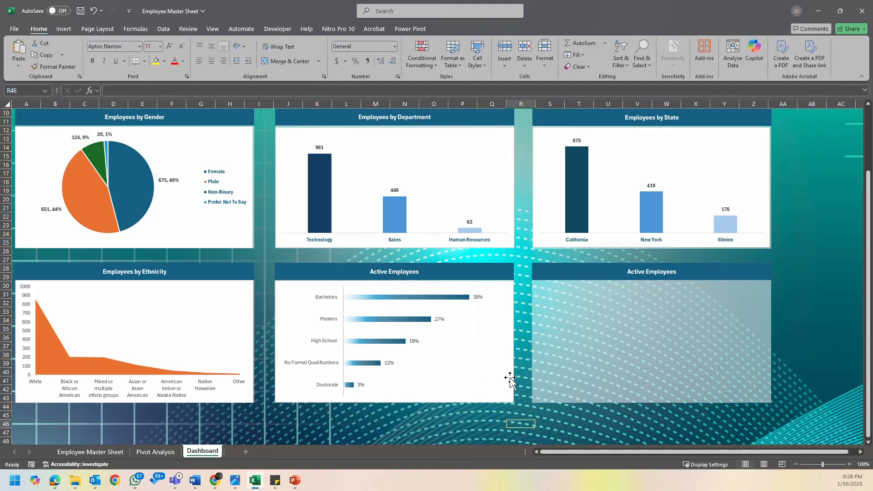
- Resize the education level bar chart to a width of 5.5 inches
click(514, 341)
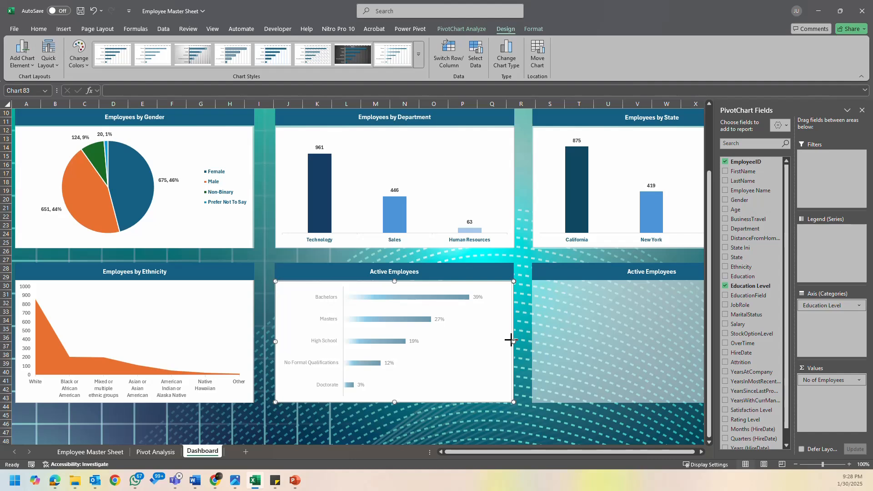
drag(511, 339, 508, 340)
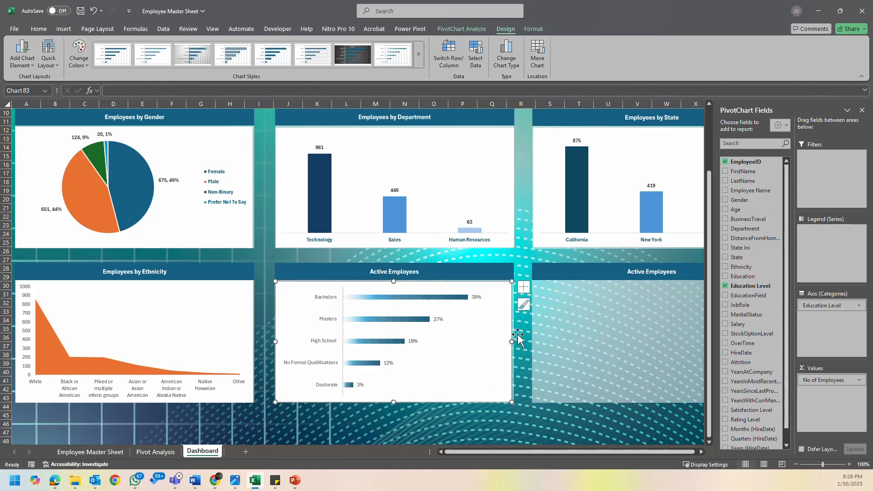
click(529, 29)
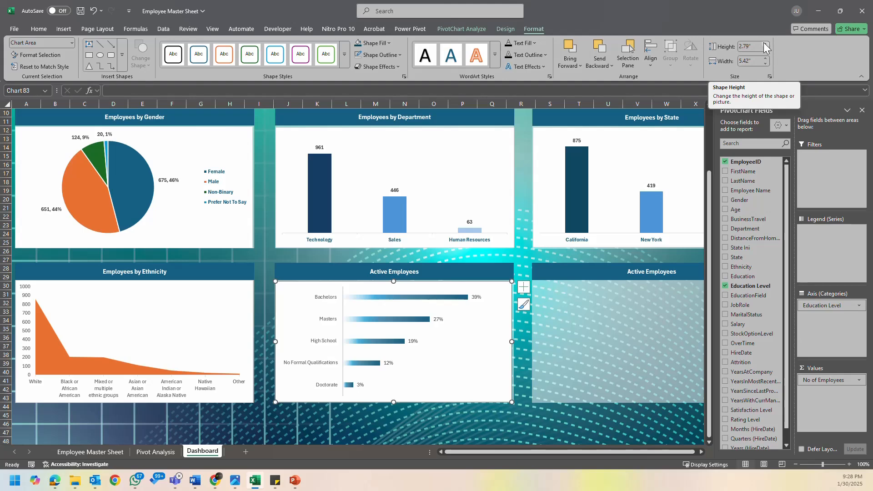
click(766, 58)
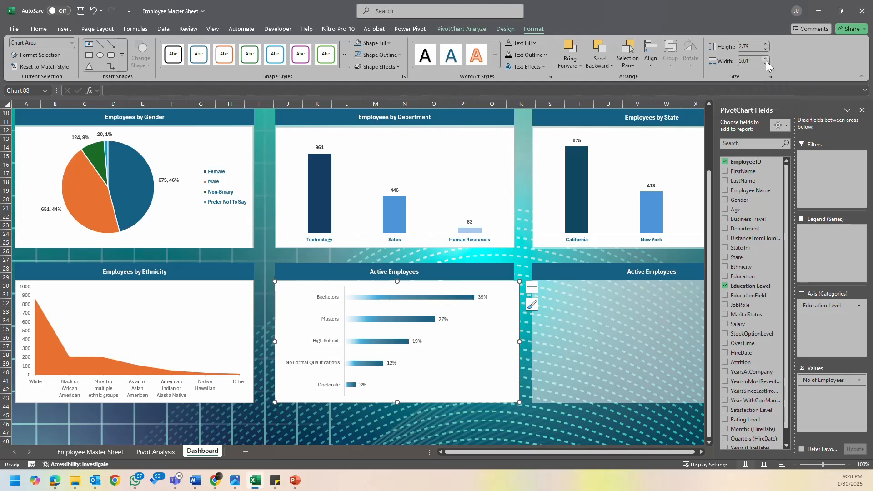
click(766, 62)
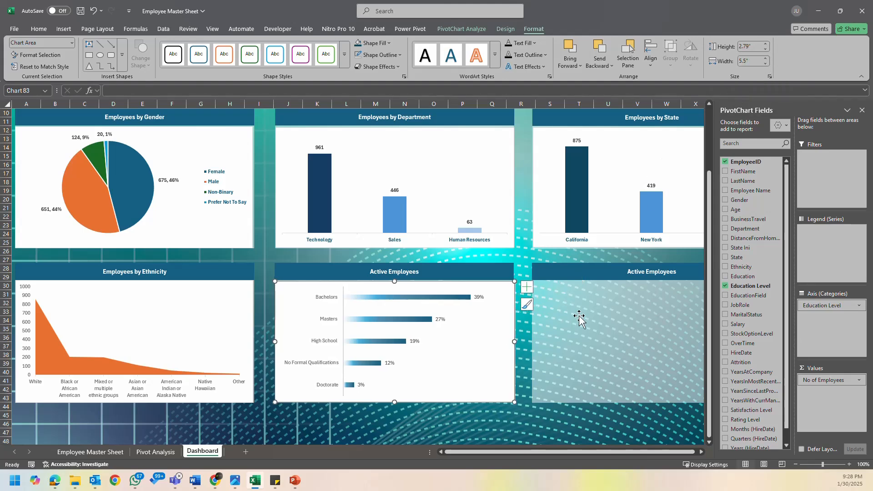
click(526, 372)
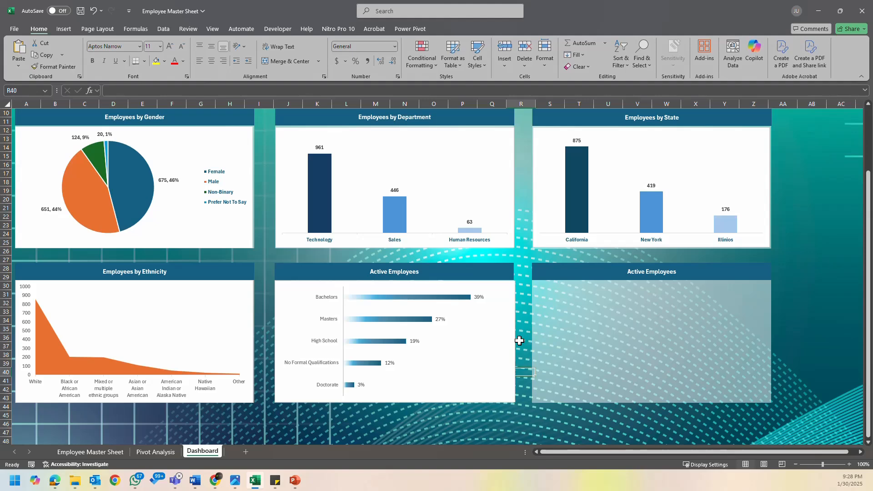
- Narrow the education level bar chart slightly so its right edge lines up with the Active Employees heading above it
click(506, 296)
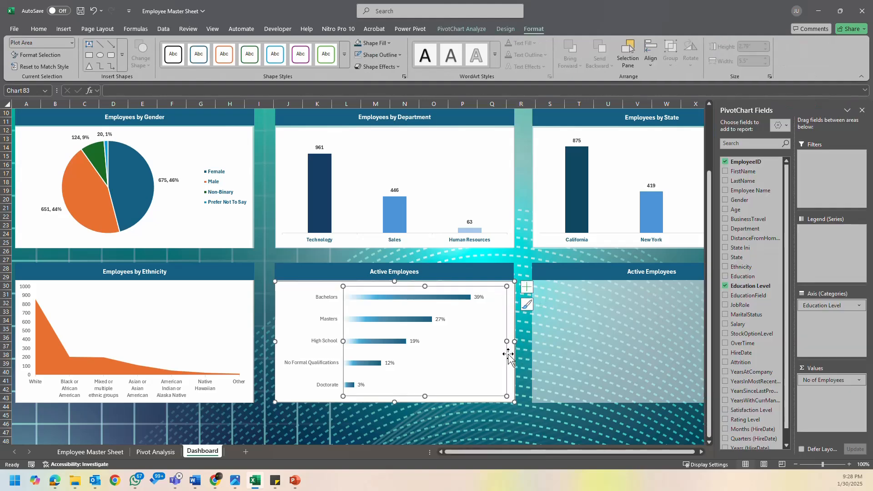
click(511, 351)
drag(514, 342, 511, 344)
click(539, 421)
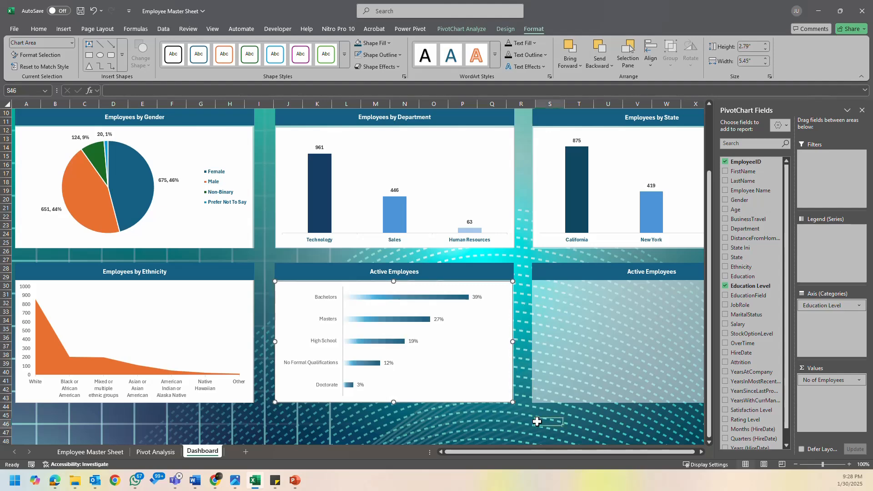
click(509, 400)
click(541, 424)
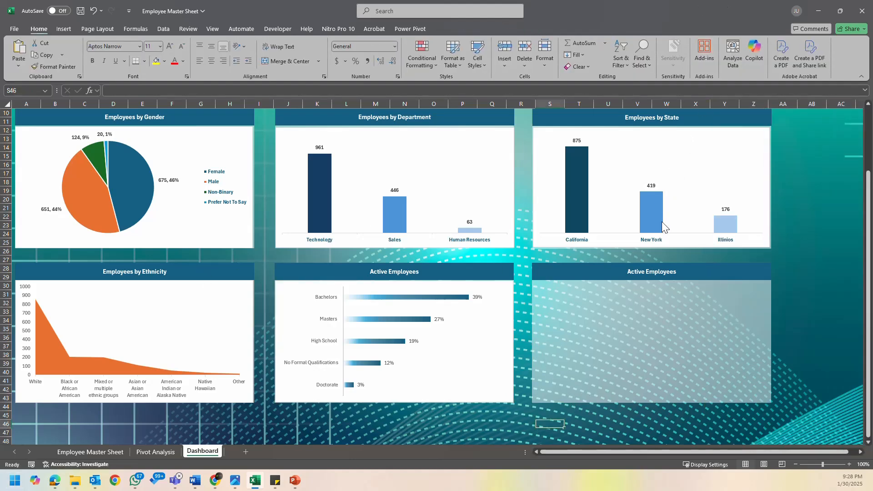
- Change the heading above the education level bar chart to "Employees by Education Level"
click(402, 272)
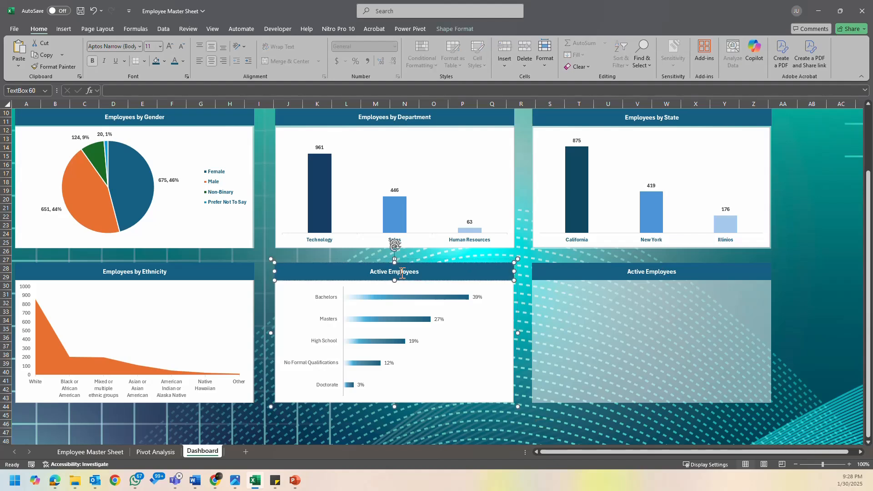
key(ctrl+a)
text(Employees by Education Level)
click(799, 312)
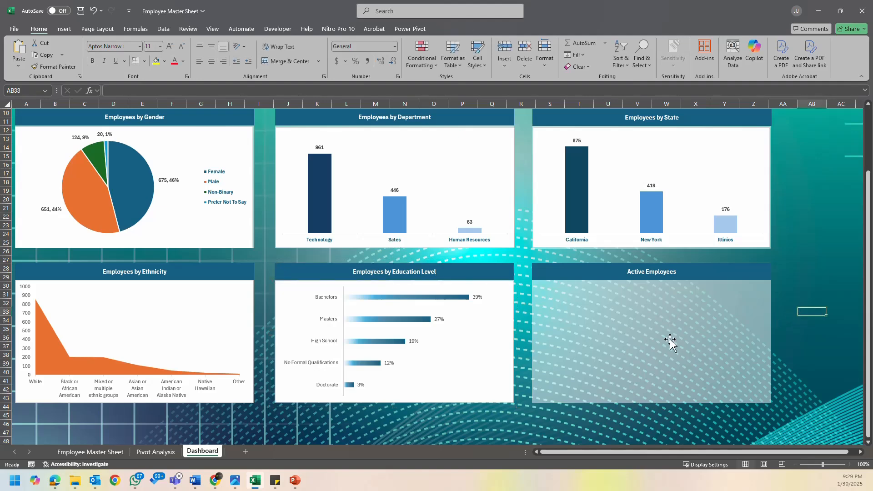
- Copy the Sum of Salary PivotTable on the Pivot Analysis sheet to cell BL3 and widen the column to fit
click(100, 454)
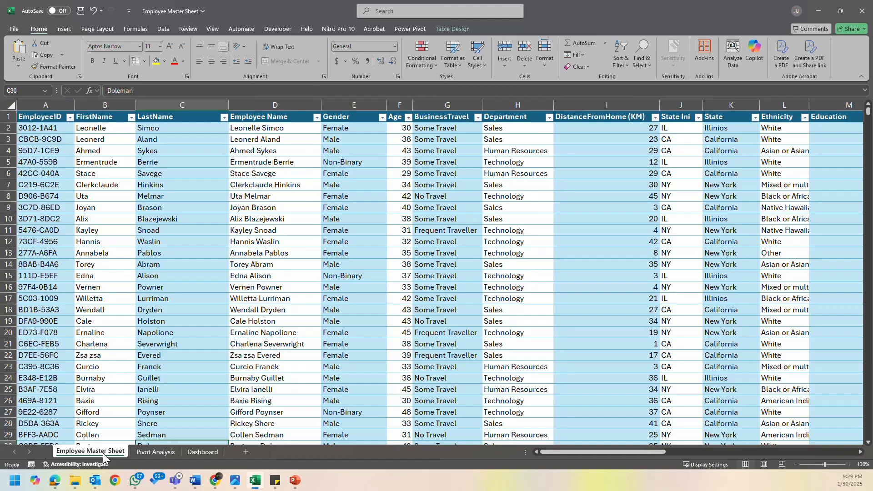
click(193, 453)
click(168, 453)
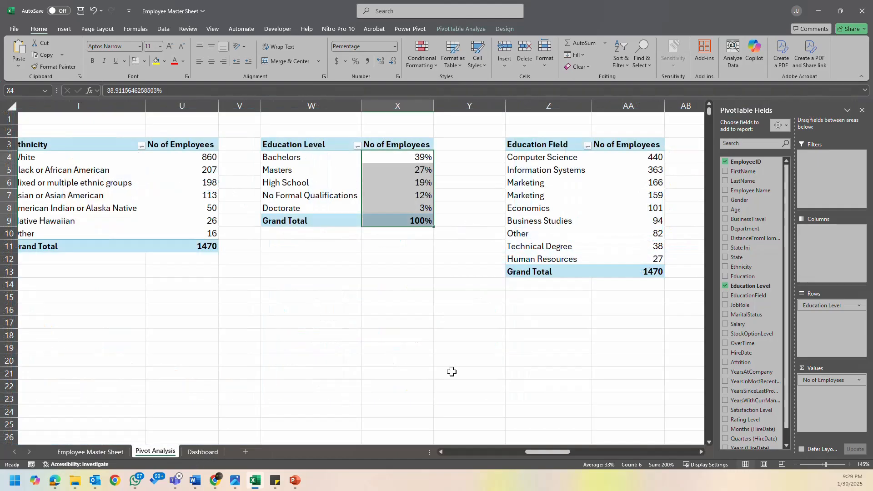
click(501, 321)
drag(656, 452, 383, 458)
drag(51, 301, 52, 311)
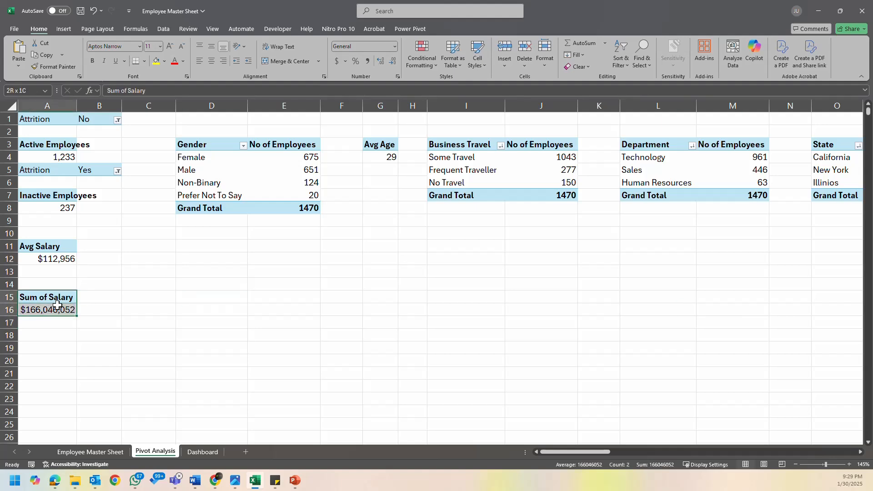
key(ctrl+c)
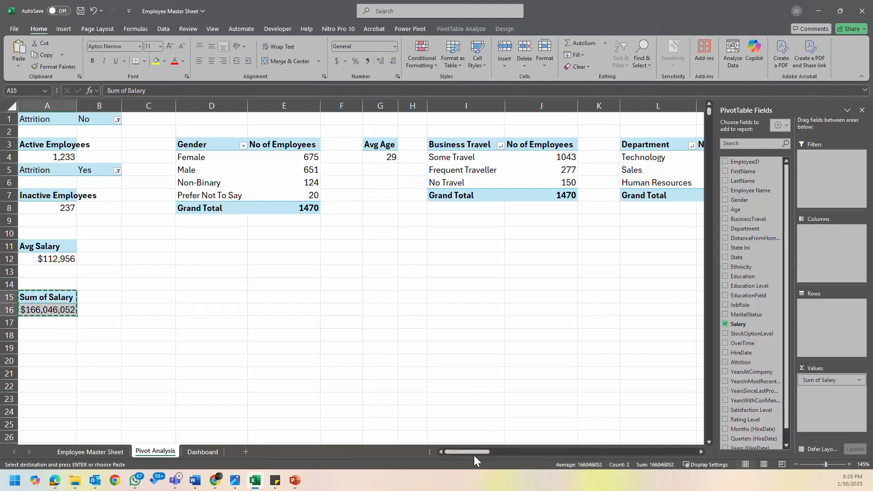
drag(473, 453, 681, 451)
click(702, 449)
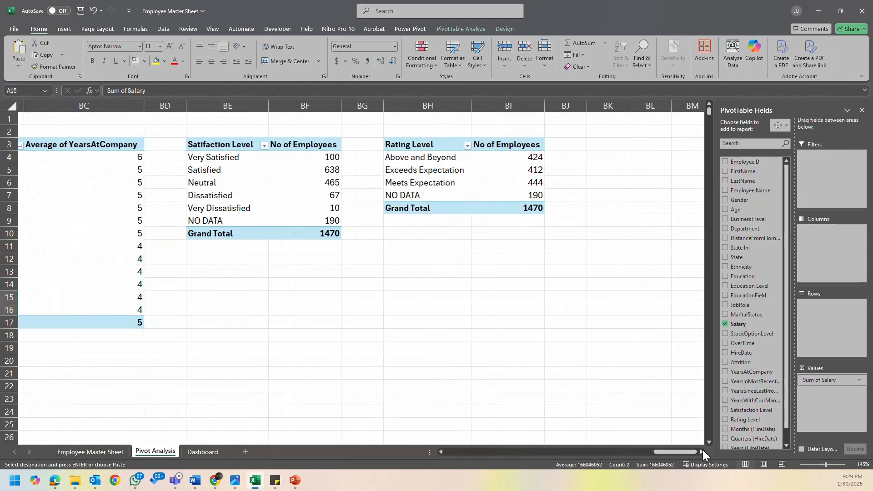
click(399, 144)
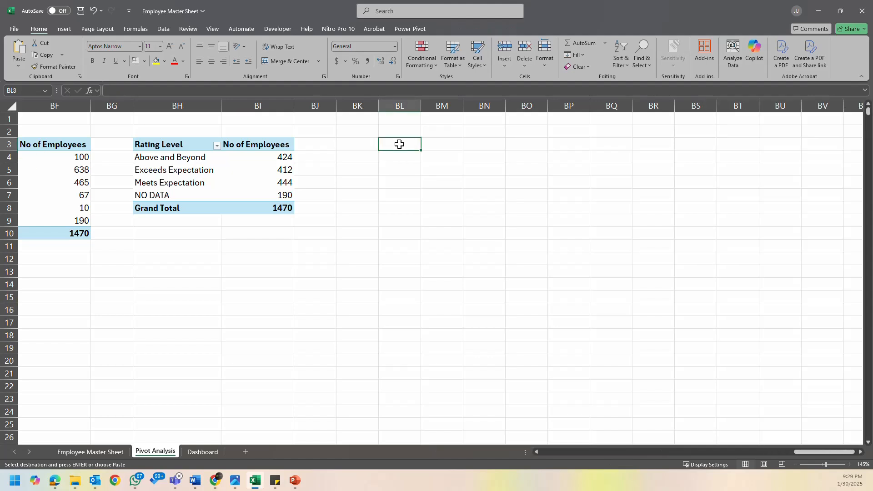
key(ctrl+v)
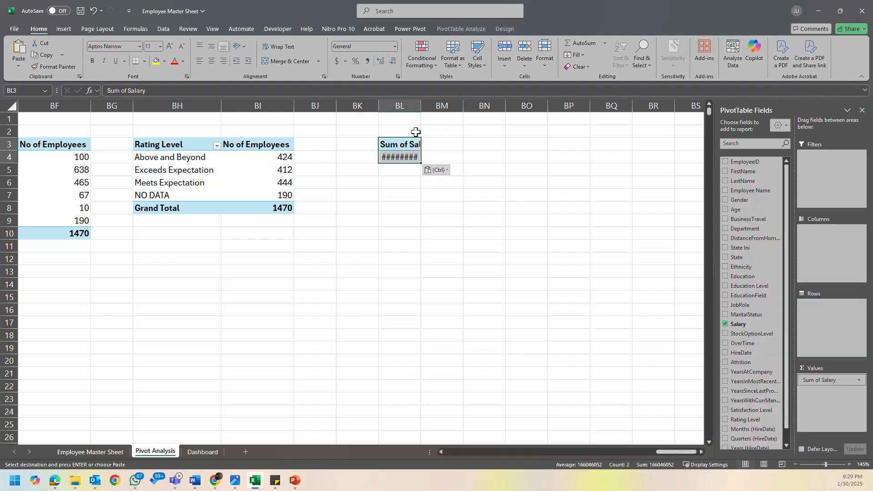
click(419, 146)
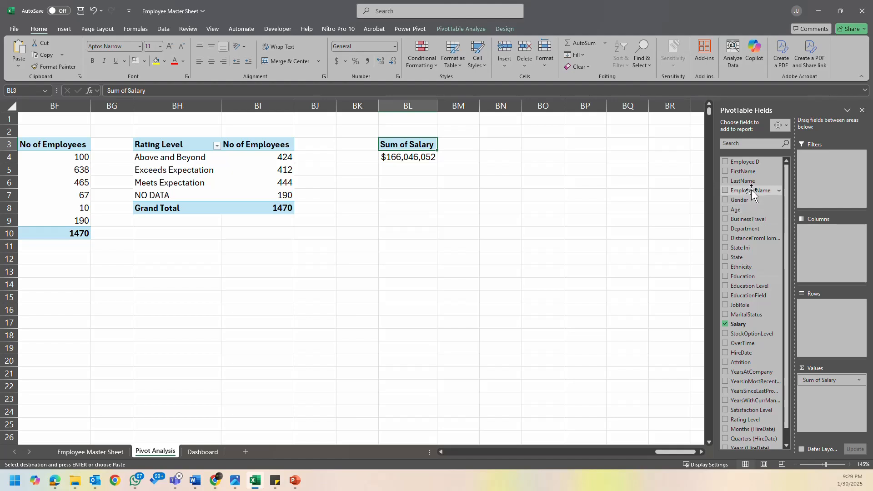
- Add Employee Name as the row field of the copied salary PivotTable and sort the salaries from largest to smallest
drag(753, 193, 825, 304)
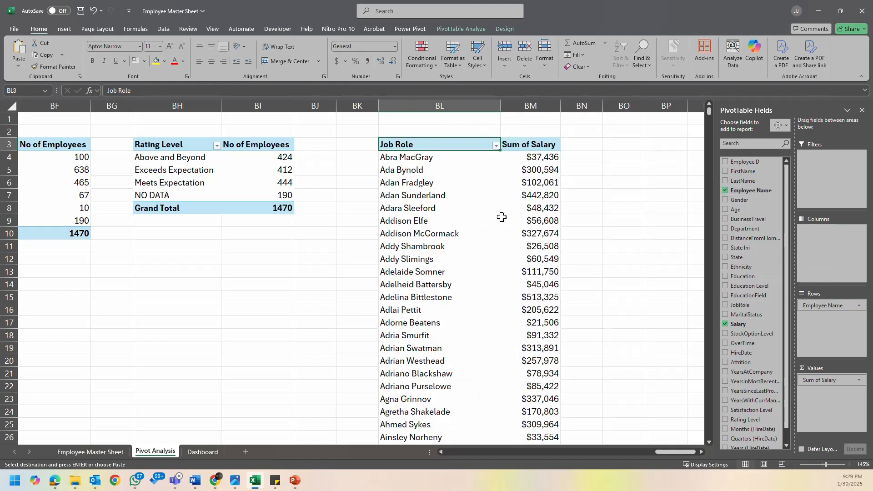
click(440, 157)
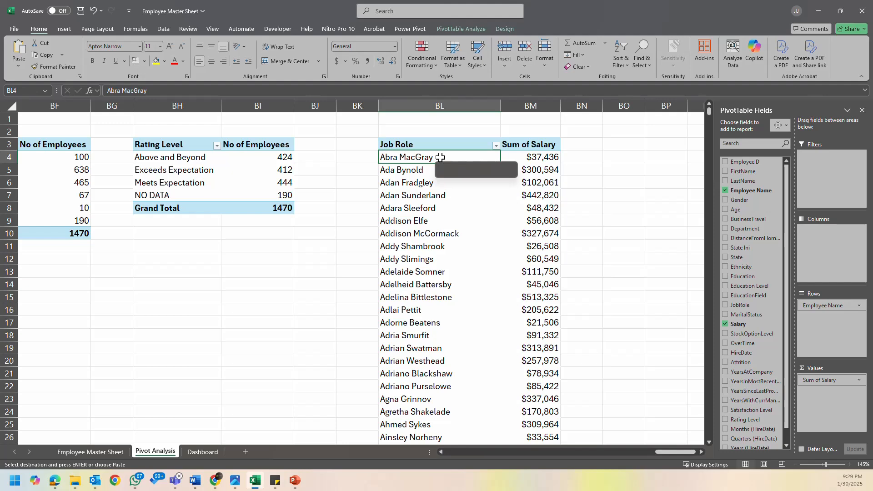
right_click(518, 157)
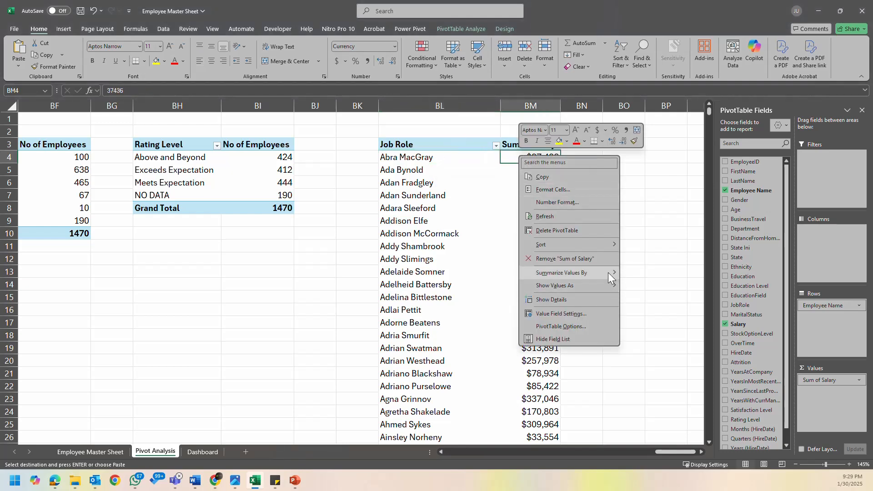
mouse_move(607, 244)
click(662, 256)
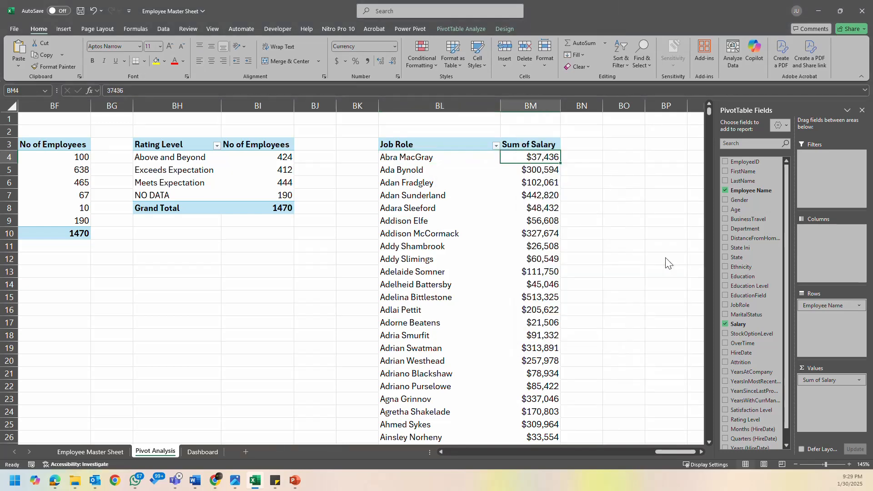
click(504, 201)
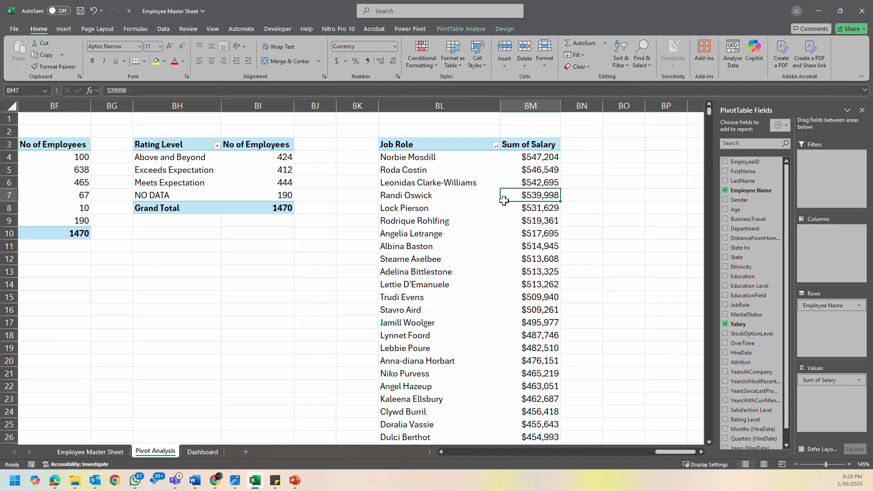
- Rename the Job Role header of the new salary PivotTable to "Employee Name"
click(404, 143)
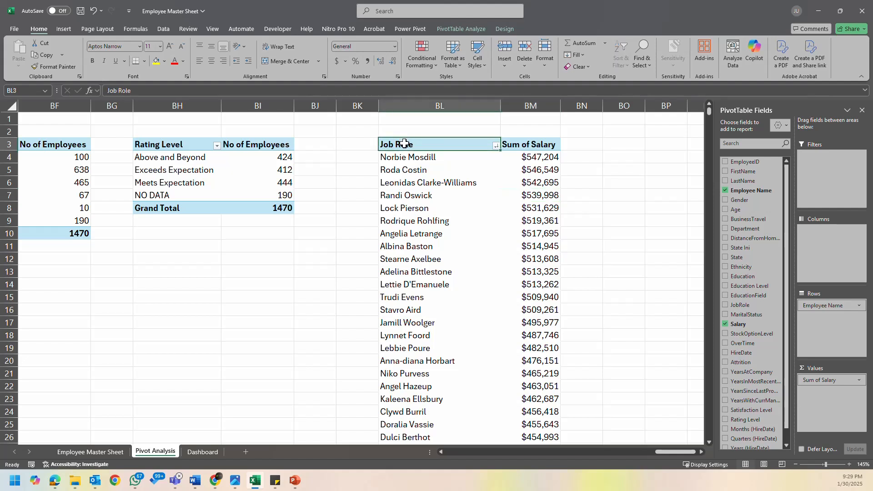
text(Employee)
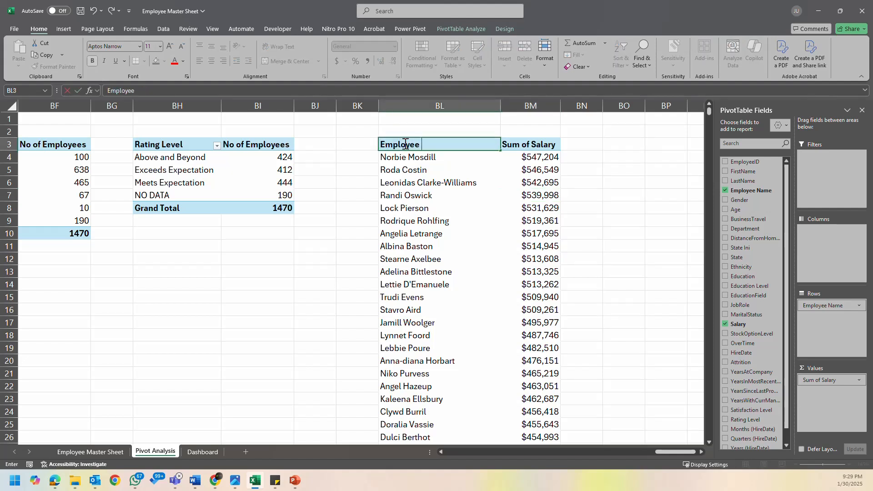
text( Name)
key(Return)
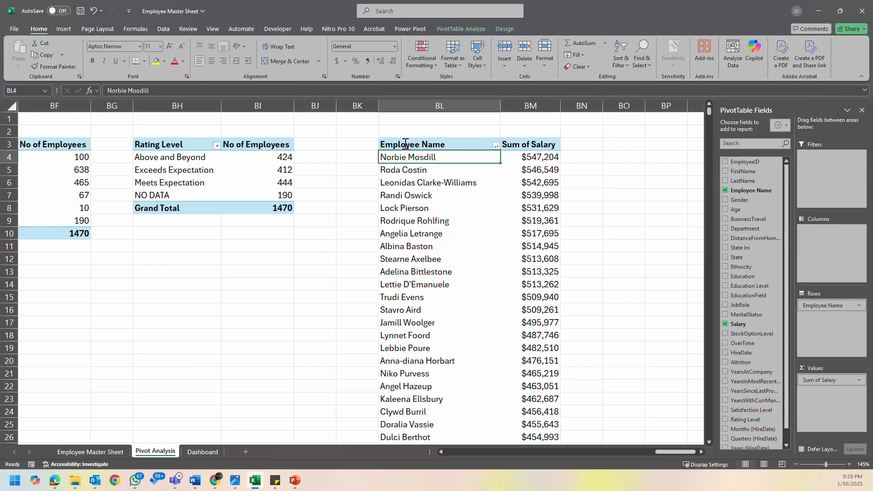
- Filter the employee names in the salary PivotTable to the top 10 items by Sum of Salary
scroll(429, 195, down, 12)
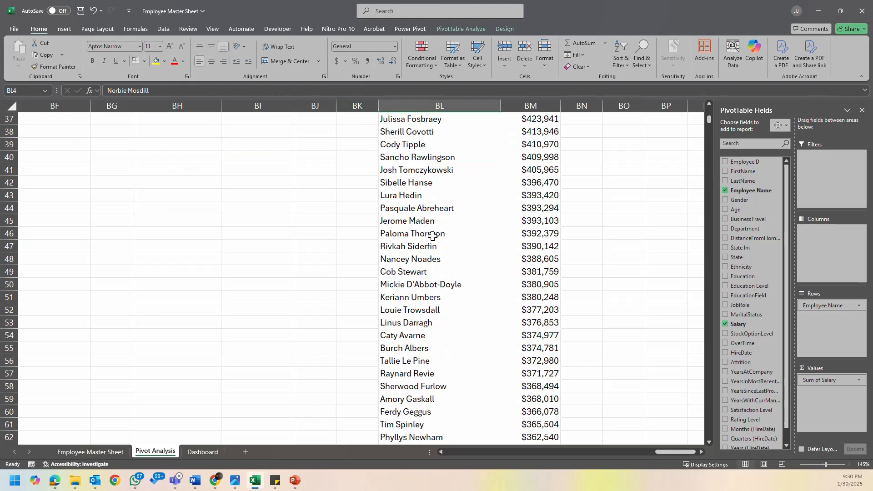
scroll(432, 235, up, 12)
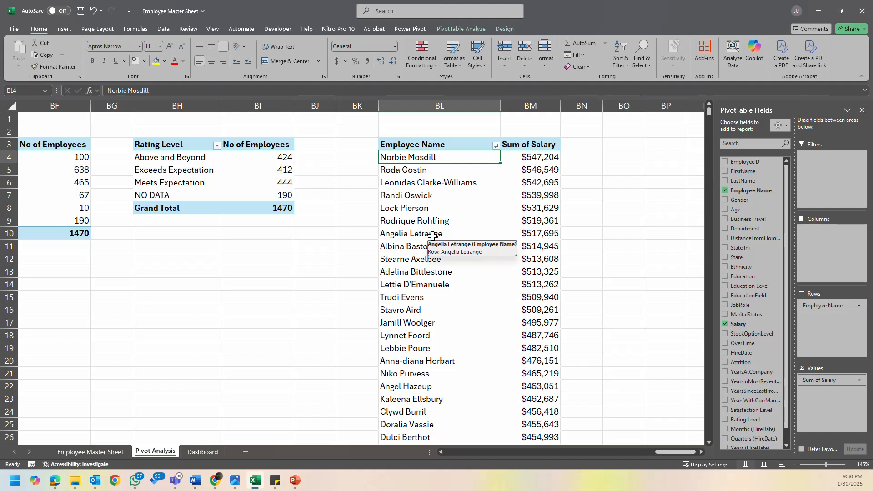
click(442, 146)
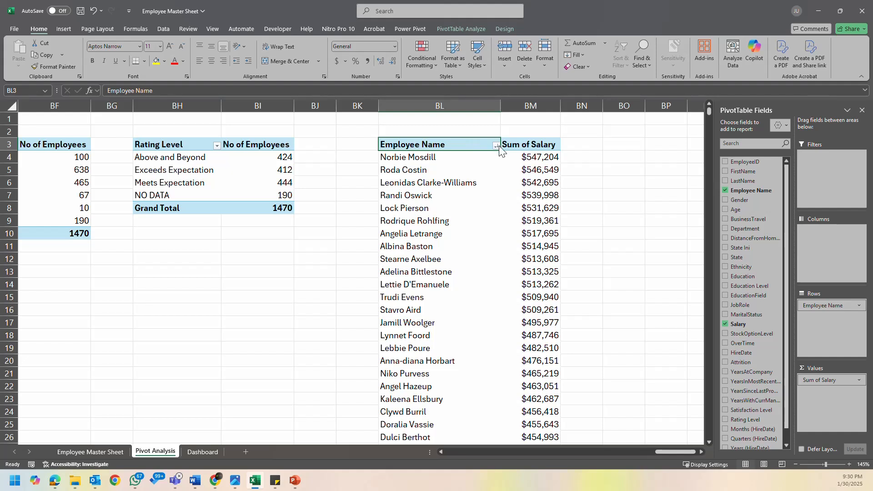
right_click(458, 149)
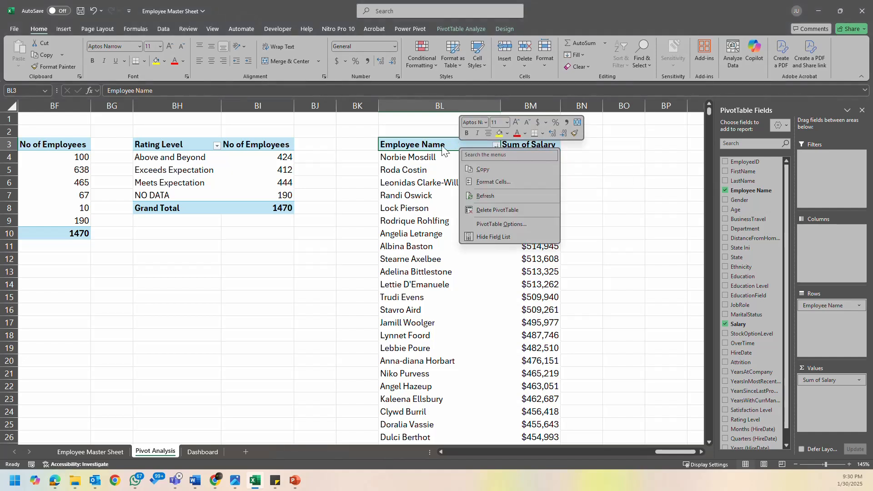
click(440, 145)
right_click(440, 145)
click(432, 157)
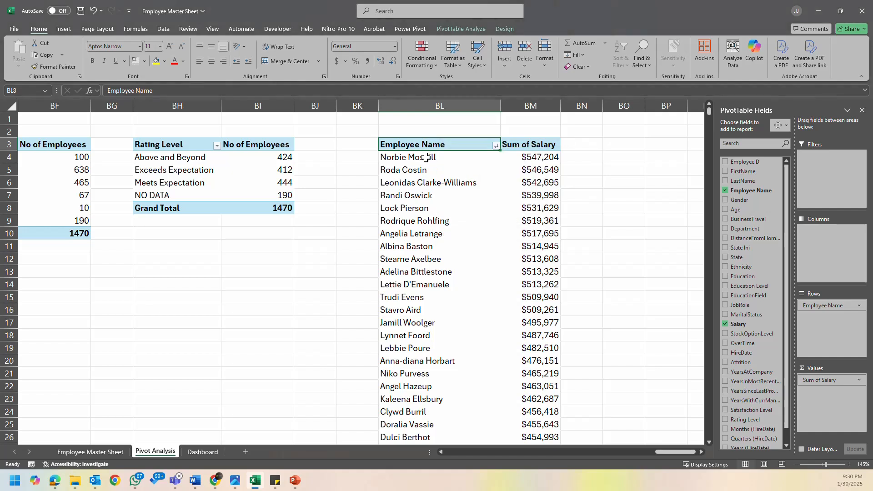
right_click(435, 157)
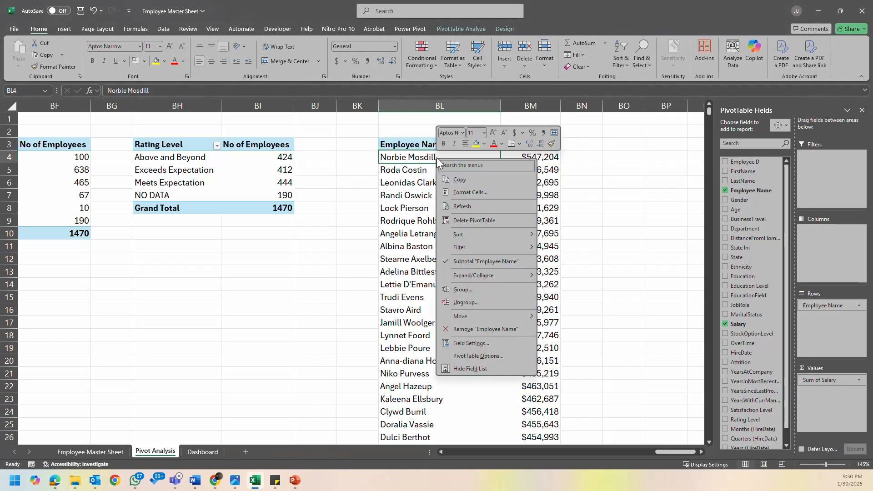
mouse_move(512, 247)
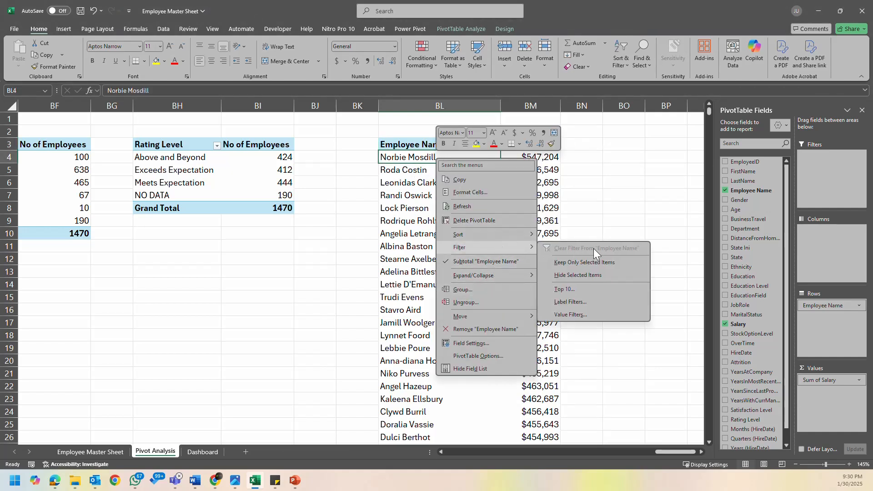
click(597, 295)
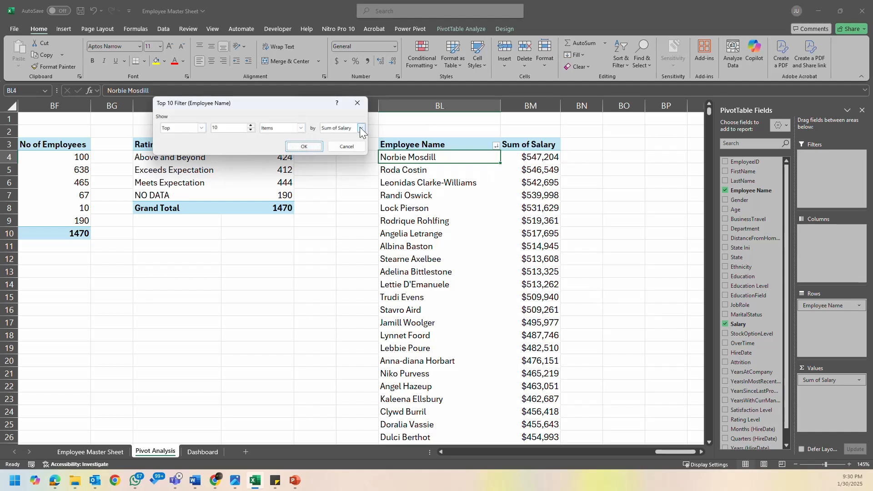
click(309, 147)
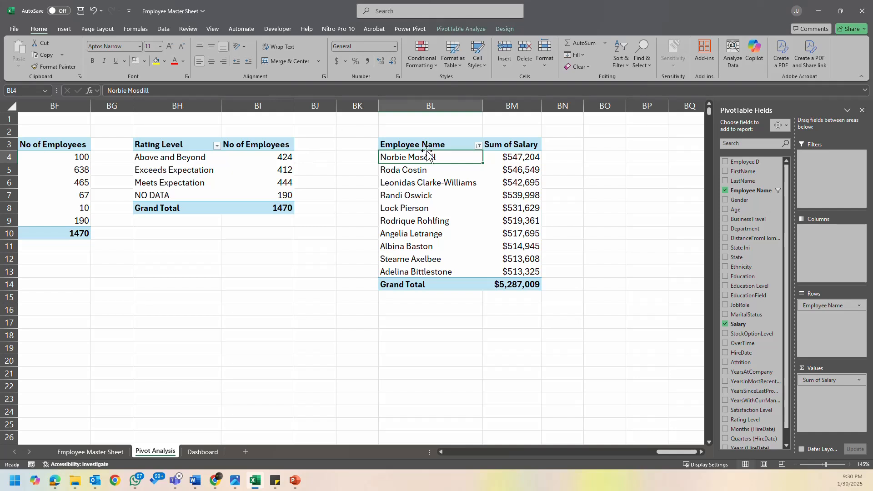
- Insert a Clustered Bar PivotChart from the top 10 employee salary PivotTable
click(430, 174)
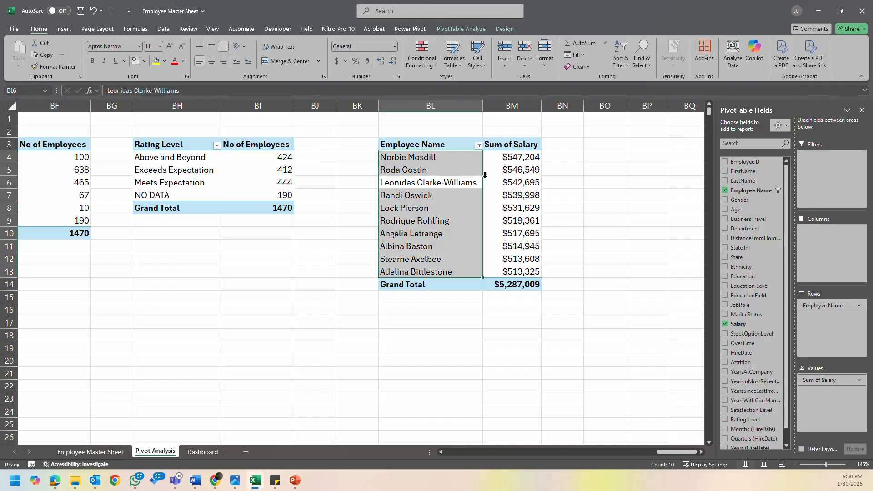
click(518, 195)
click(484, 29)
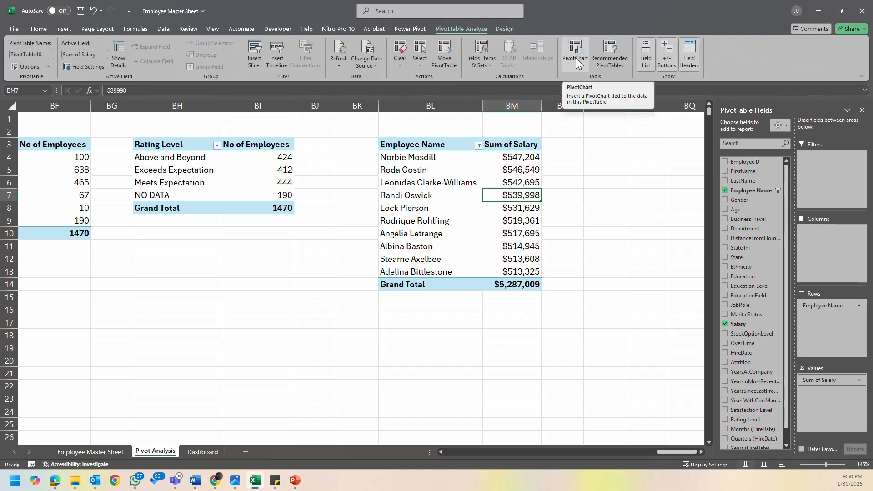
click(488, 58)
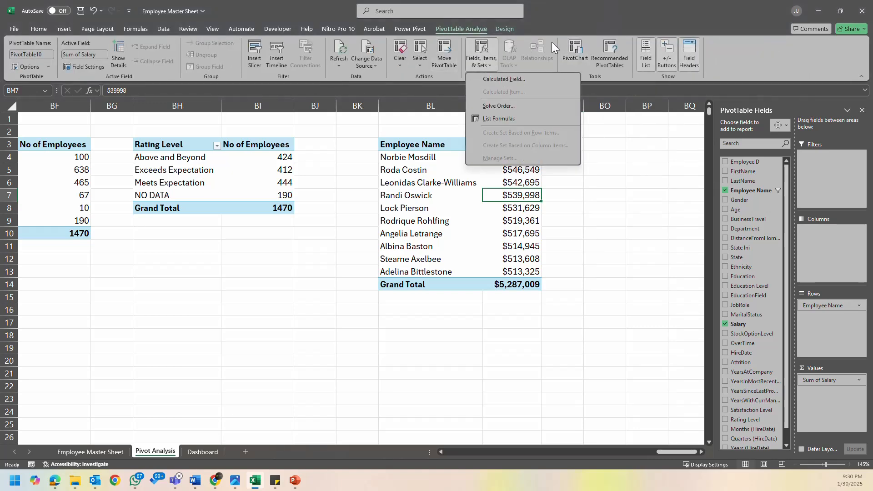
click(582, 56)
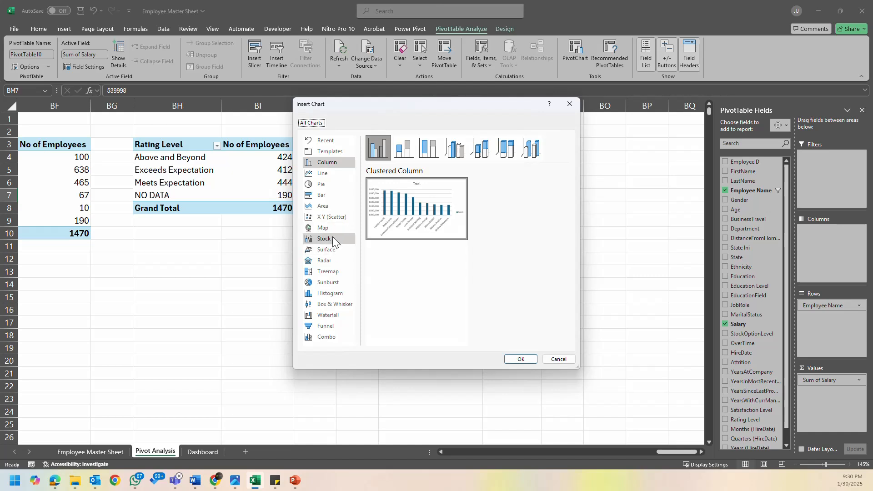
click(331, 195)
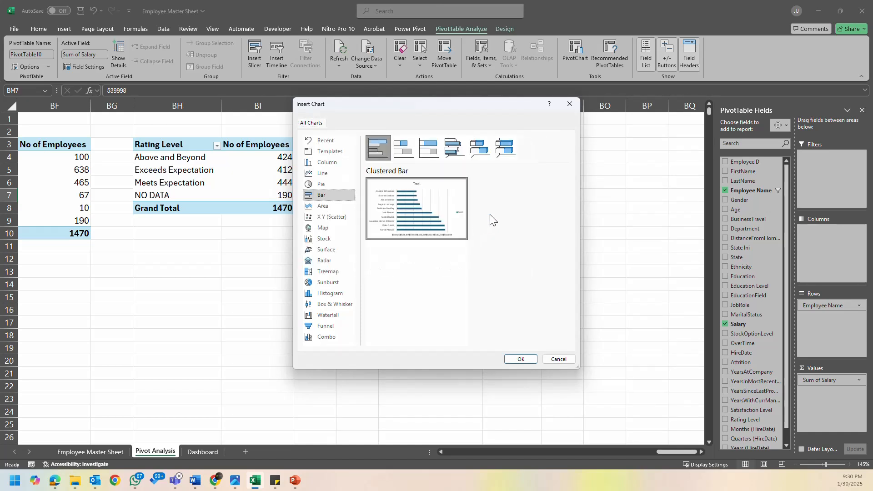
mouse_move(457, 216)
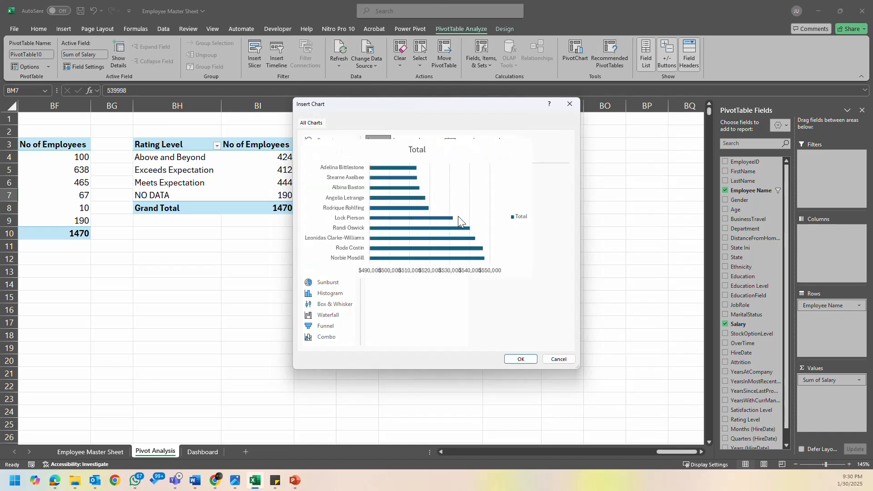
click(521, 359)
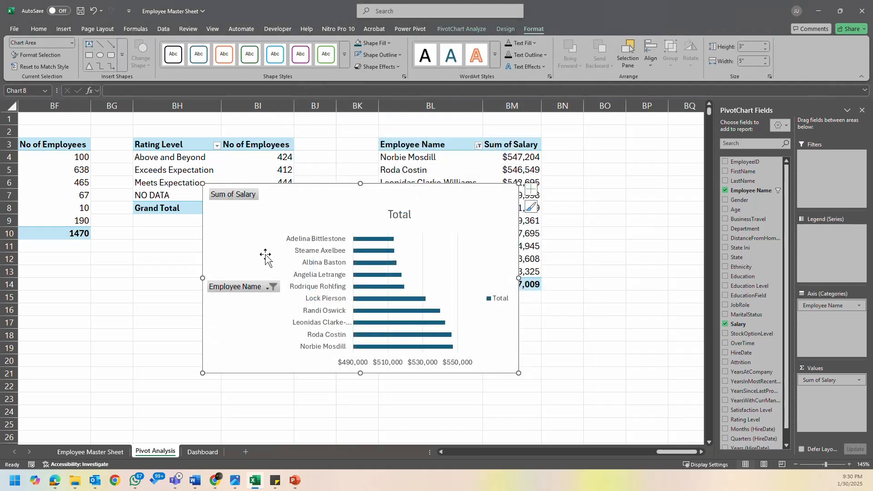
- Hide all field buttons on the top 10 salary bar chart and delete its horizontal salary axis
right_click(243, 287)
click(286, 388)
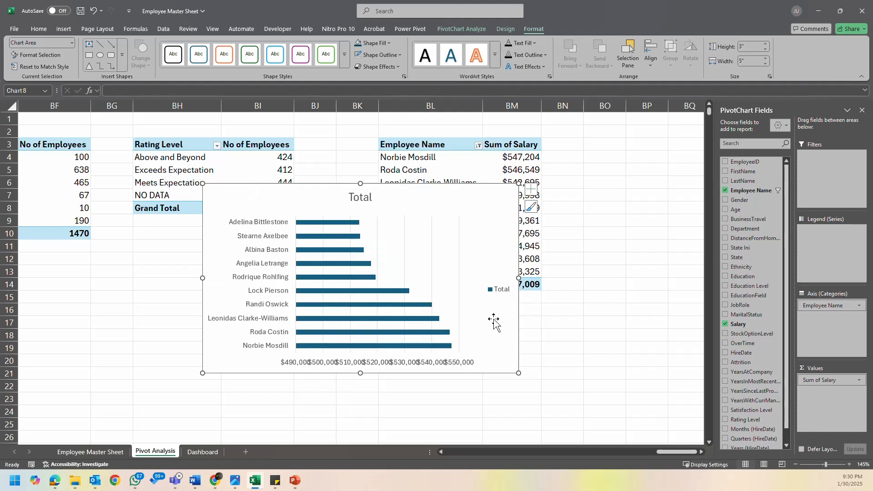
click(455, 362)
key(Delete)
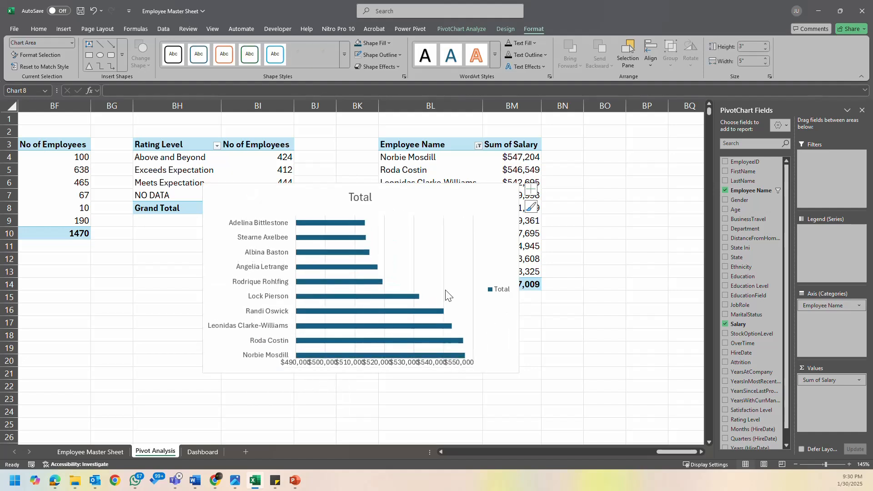
- Delete the gridlines, legend and title from the top 10 salary bar chart
click(414, 237)
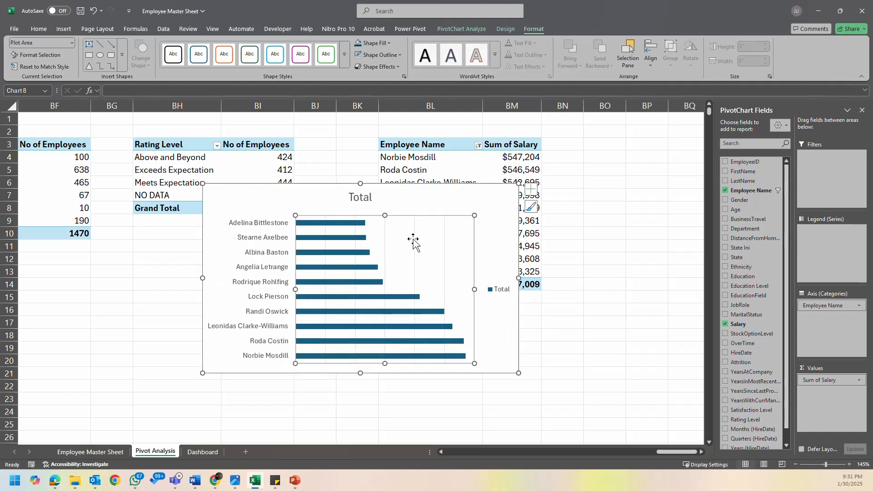
key(Delete)
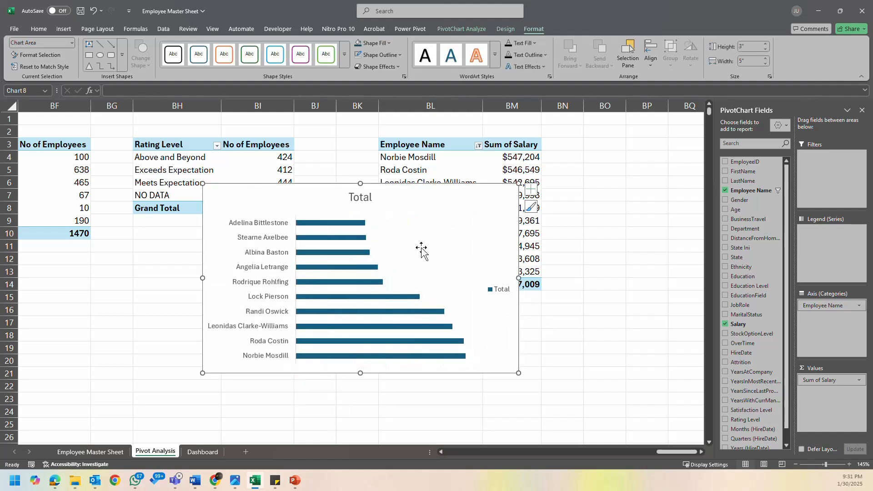
click(500, 290)
key(Delete)
click(362, 197)
key(Delete)
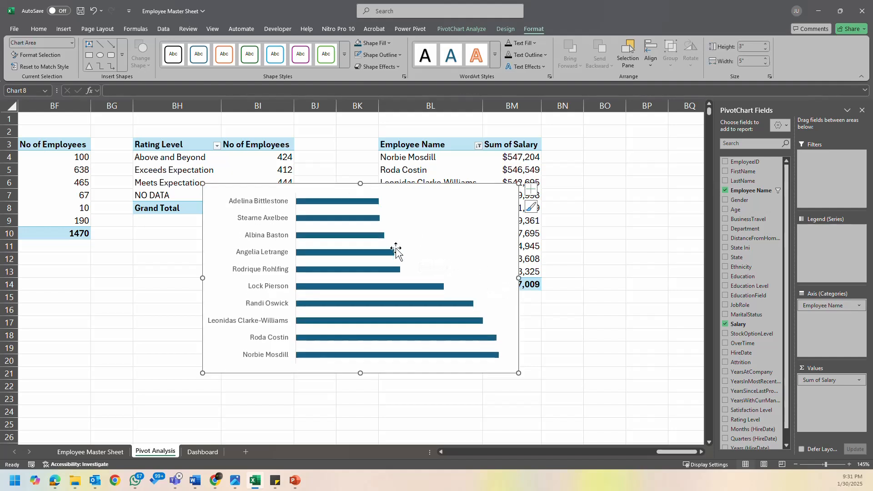
- Add data labels to the salary bars in the chart
click(472, 220)
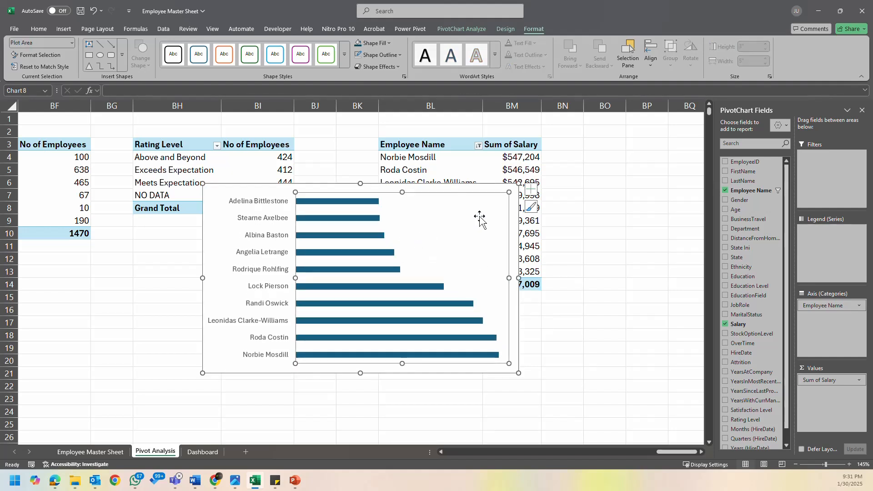
click(531, 189)
click(555, 230)
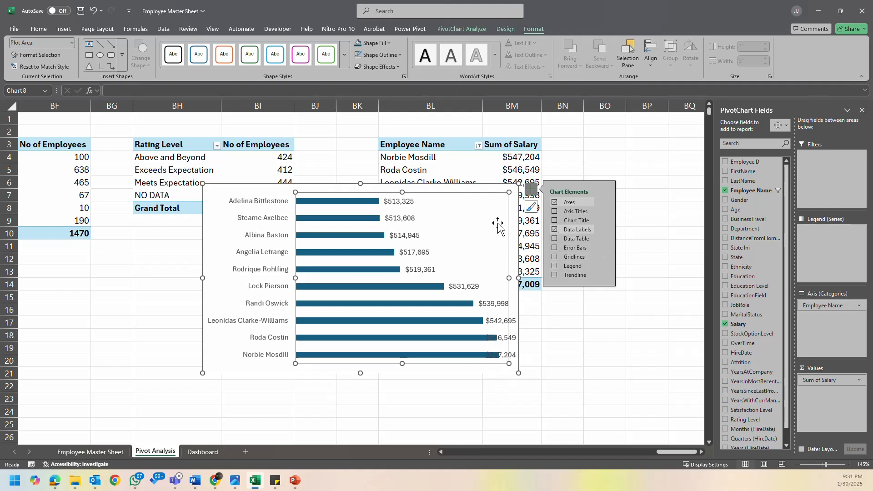
click(501, 280)
- Narrow the chart's plot area from its right edge so the salary labels no longer overlap the bars
drag(473, 279, 469, 281)
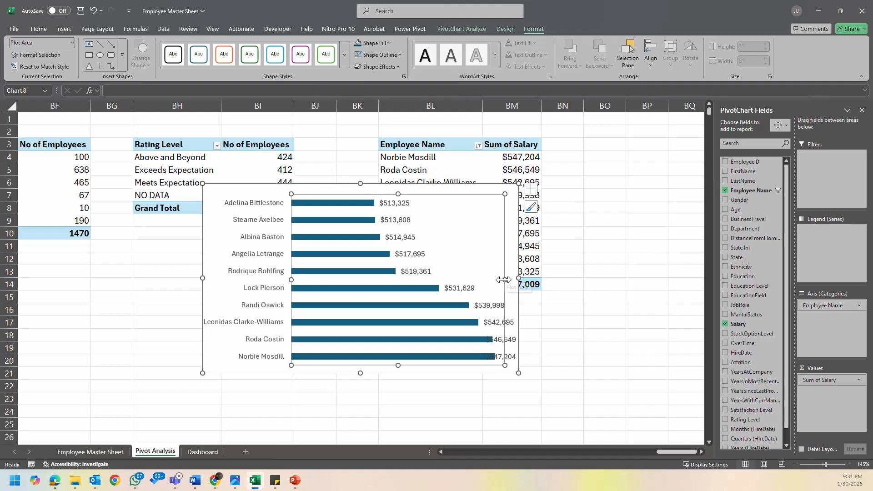
key(ctrl+z)
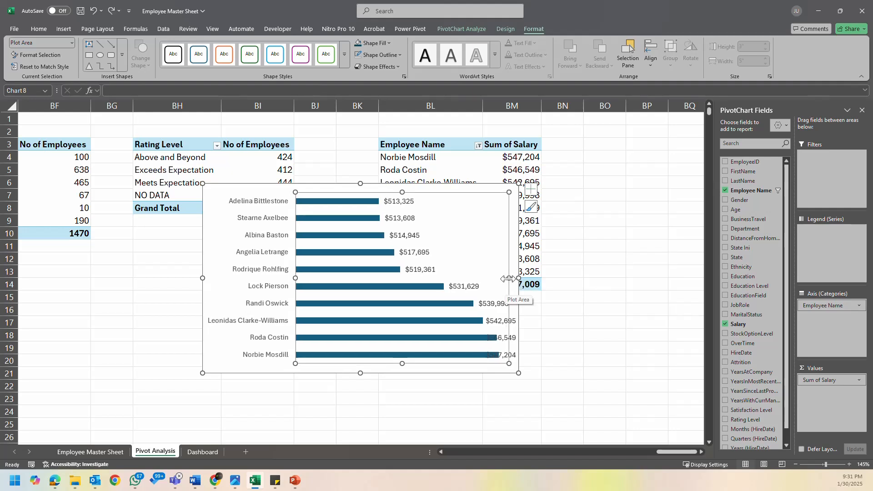
drag(509, 278, 463, 278)
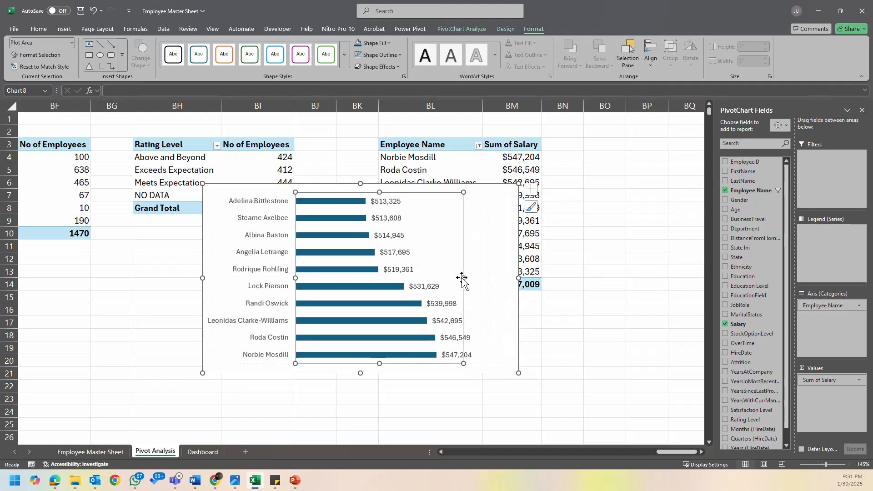
- Open the formatting options for the chart's vertical employee name axis
click(483, 255)
right_click(497, 255)
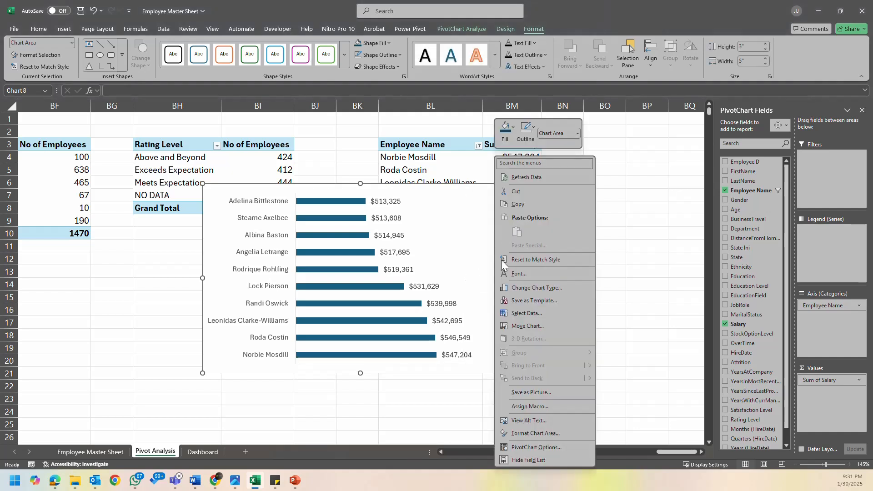
click(541, 432)
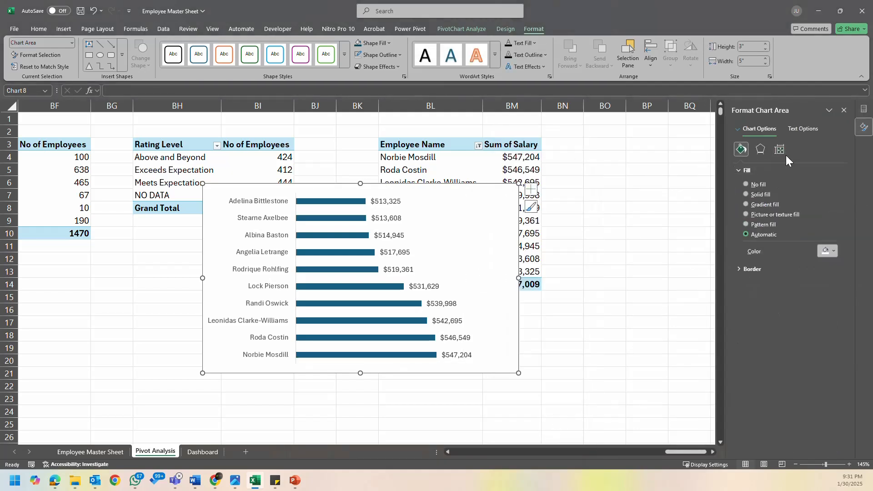
click(281, 289)
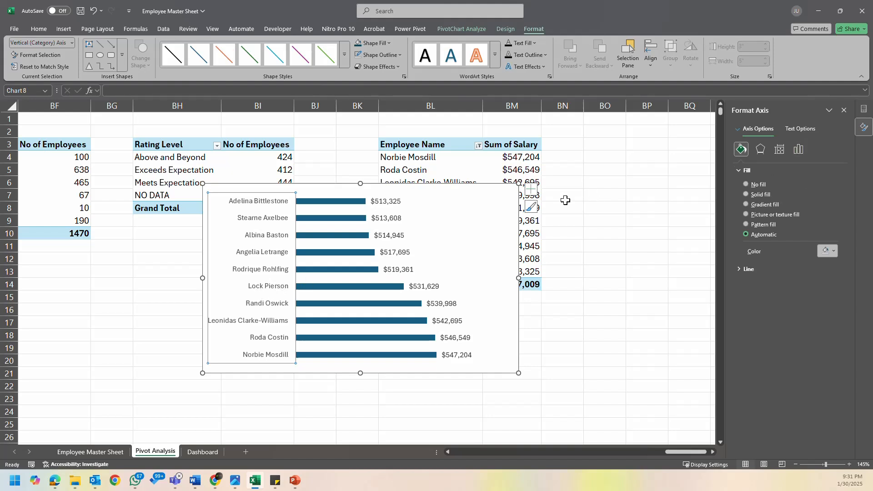
click(390, 218)
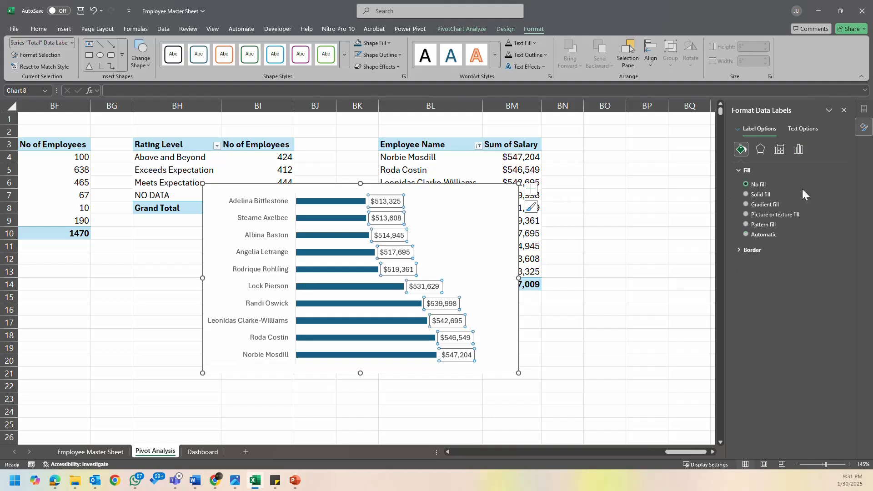
click(799, 151)
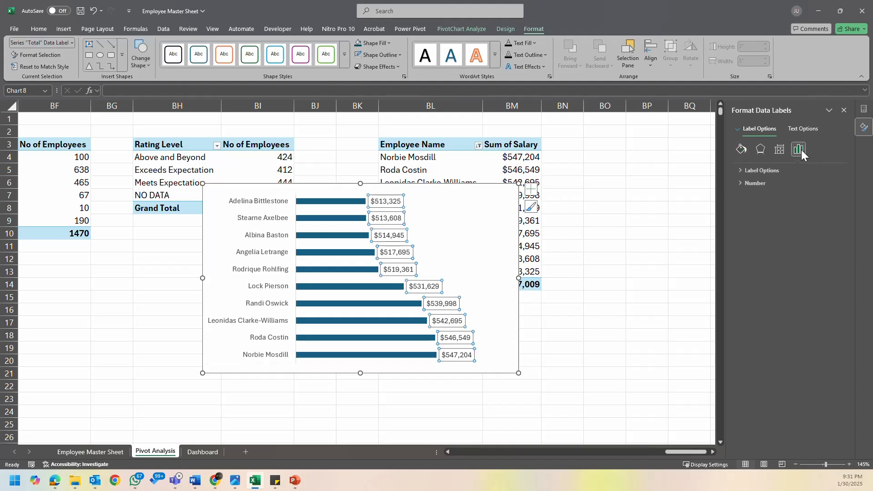
click(741, 170)
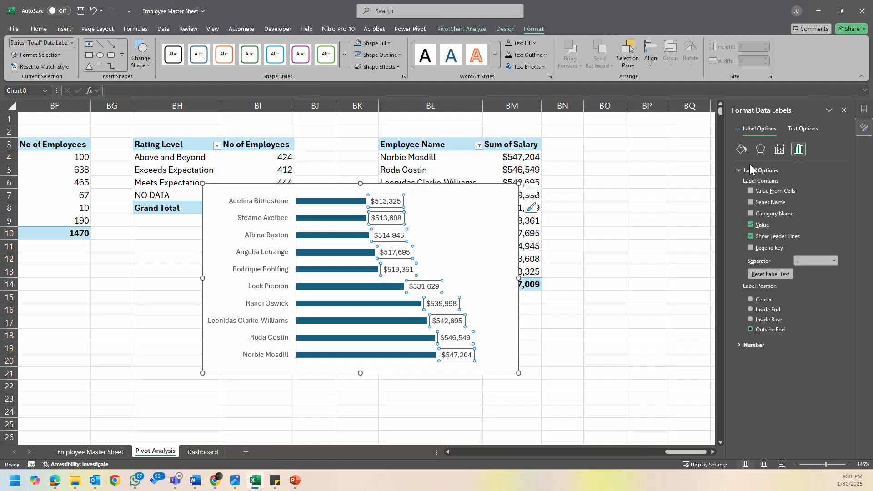
click(780, 154)
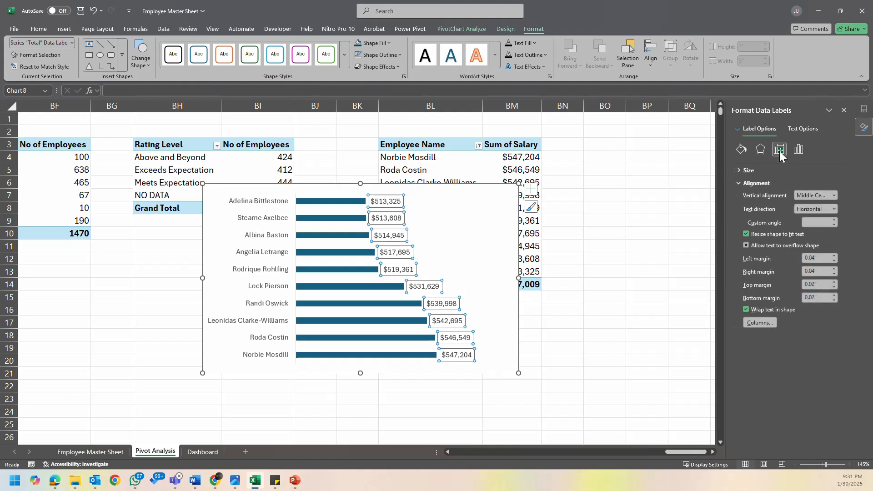
key(Escape)
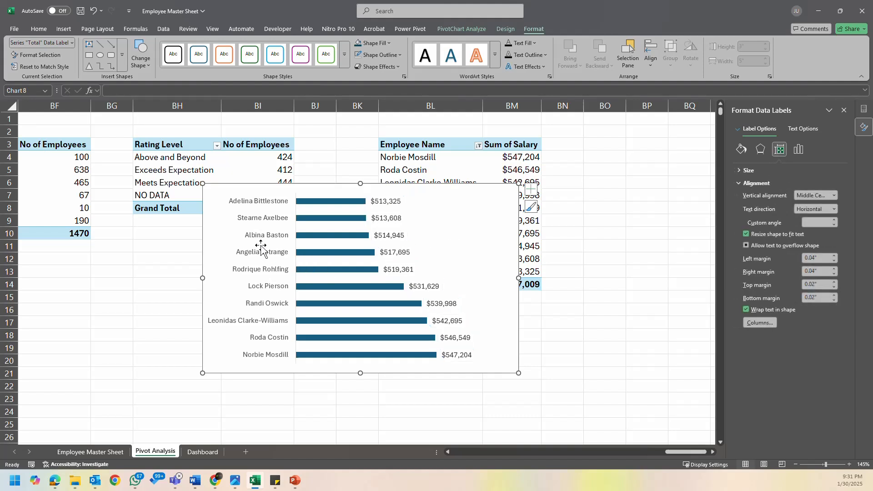
- Set the vertical employee name axis to show its categories in reverse order
click(272, 257)
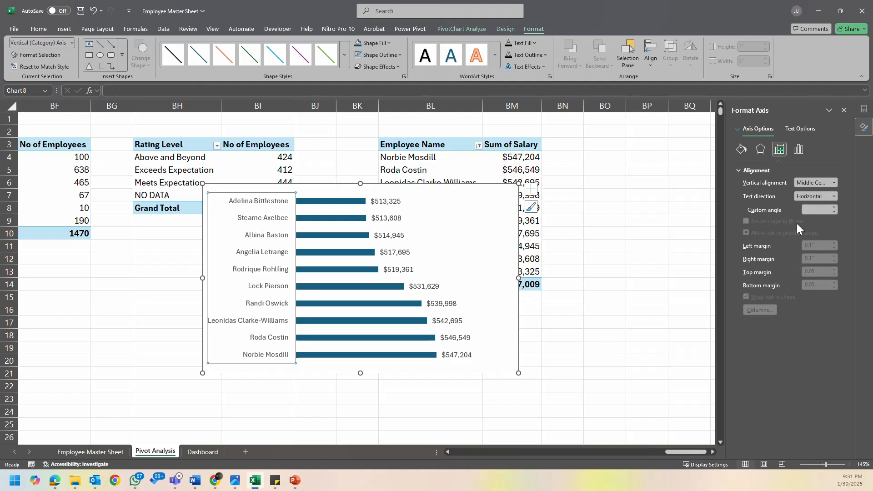
click(798, 152)
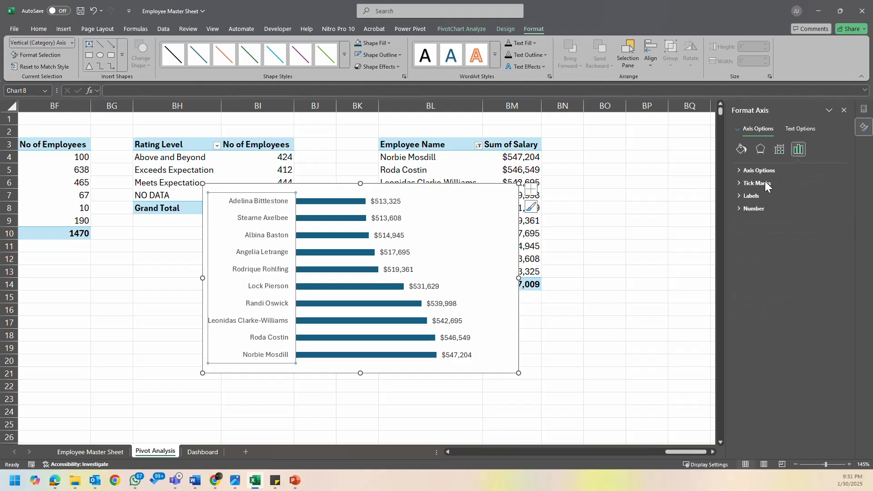
click(740, 200)
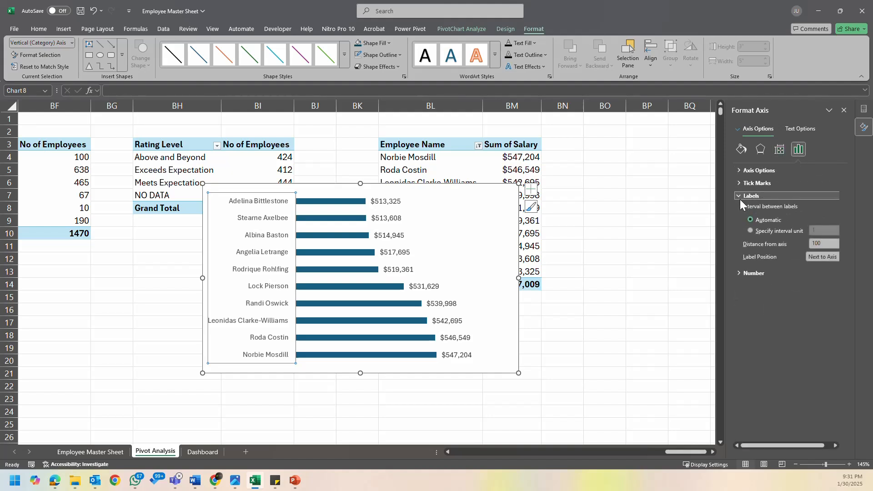
click(741, 199)
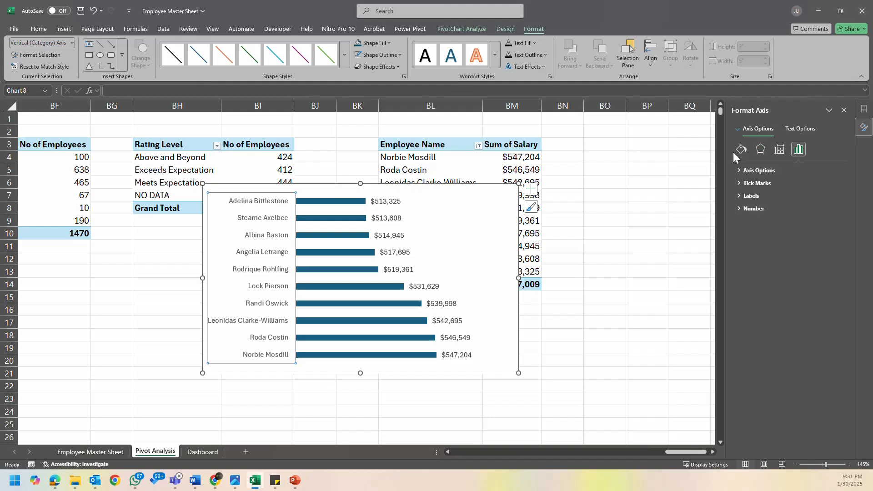
click(779, 150)
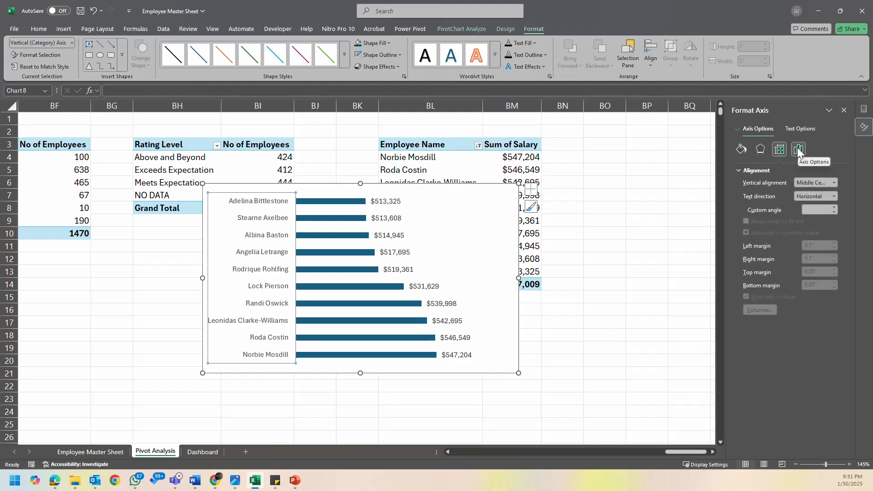
click(799, 151)
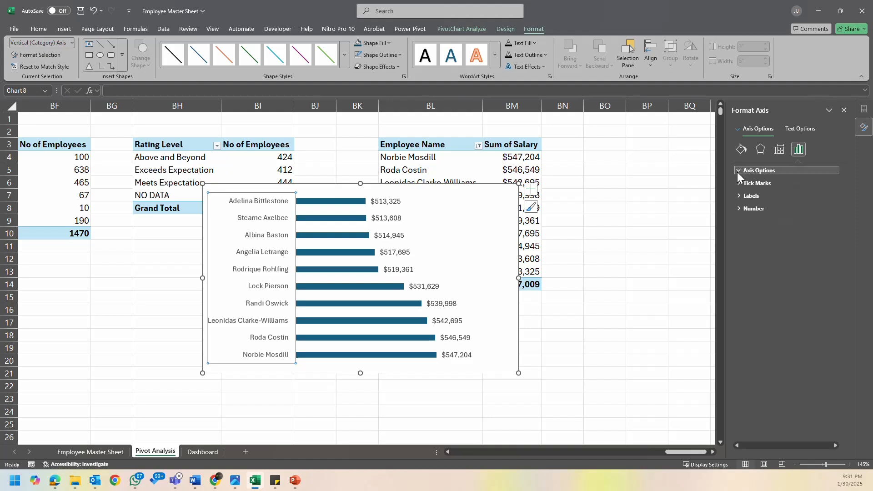
click(738, 172)
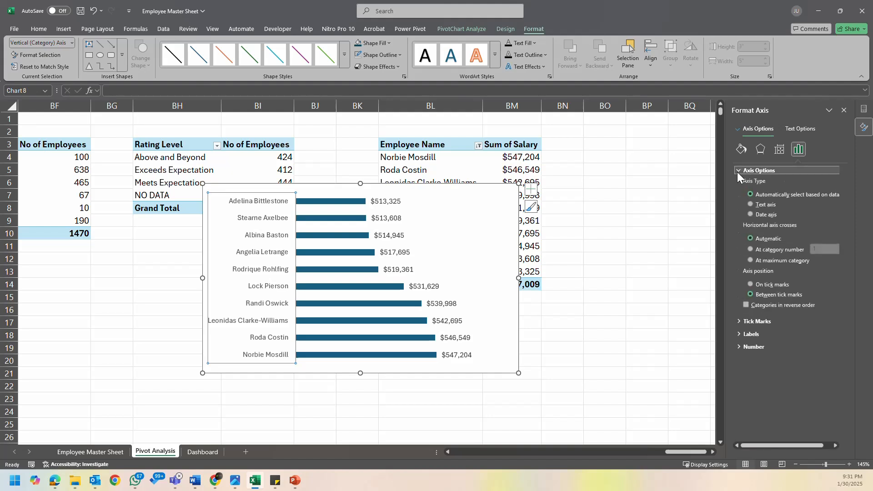
click(746, 306)
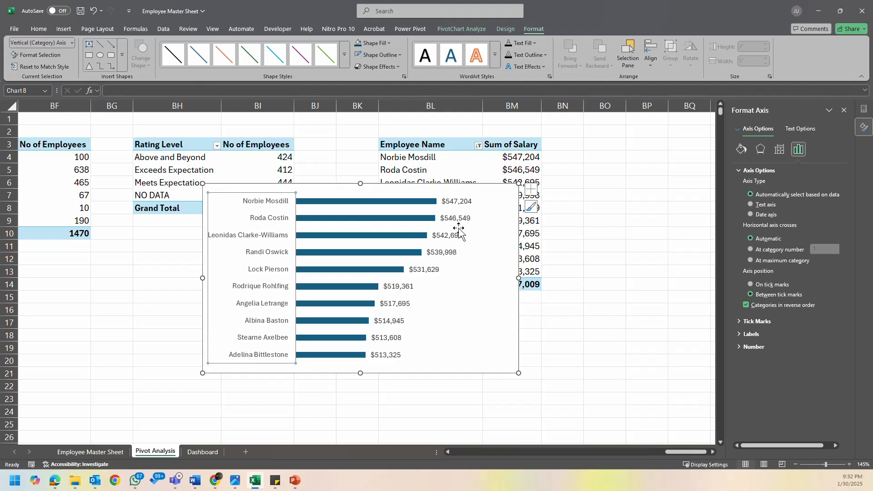
- Move the top 10 salary chart to the Dashboard sheet and place it in the empty panel under the Active Employees header
click(493, 356)
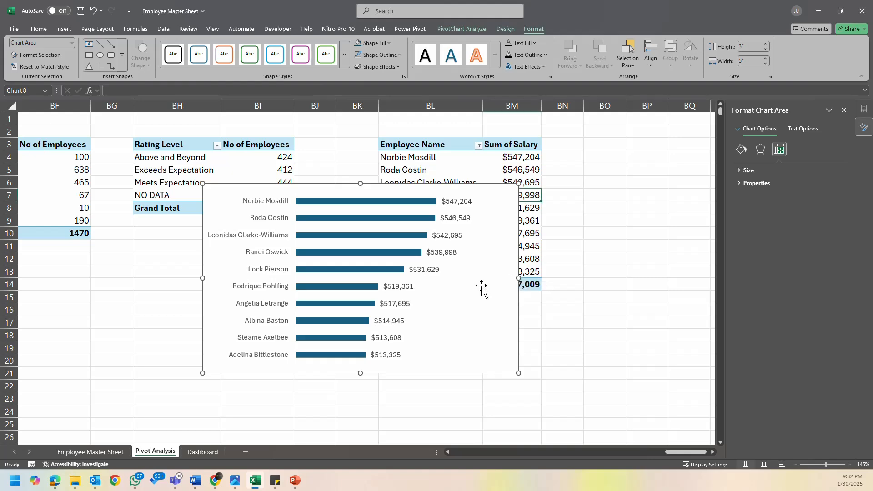
key(ctrl+x)
click(207, 451)
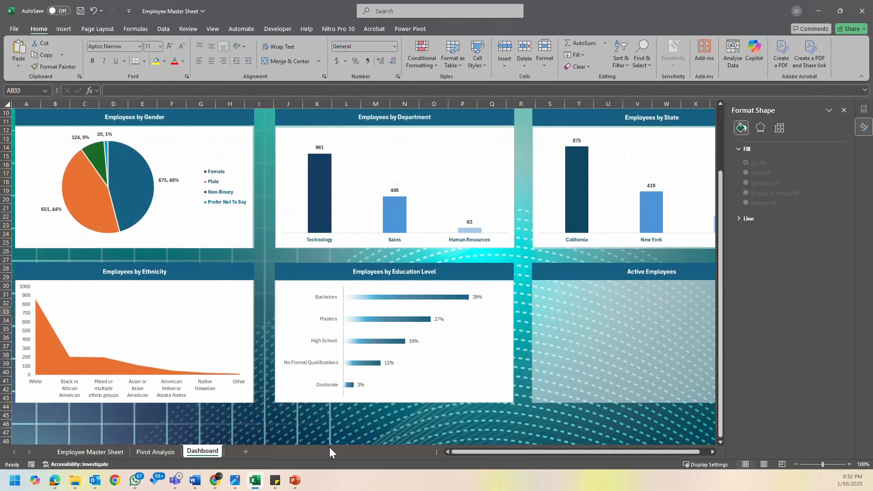
click(843, 110)
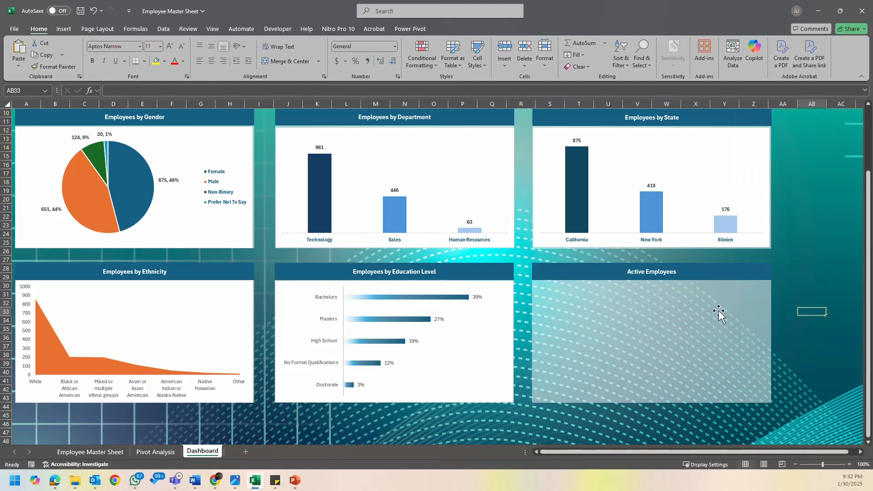
key(ctrl+v)
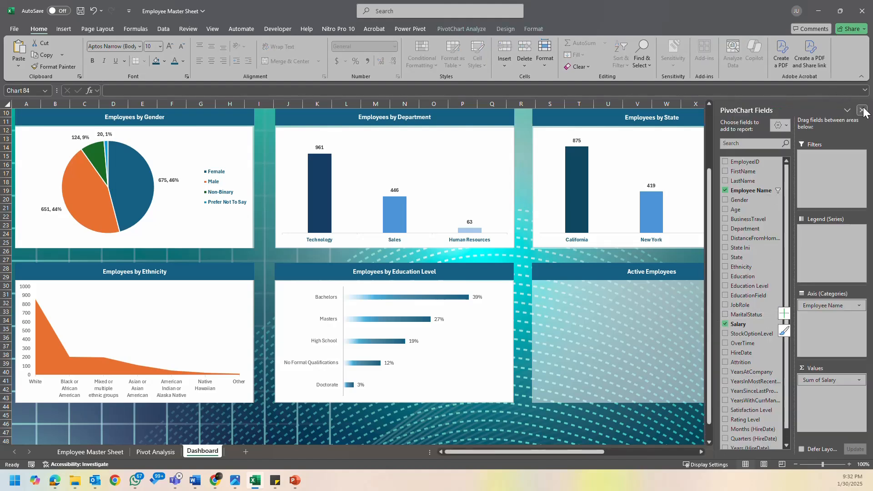
click(862, 110)
drag(811, 310, 546, 282)
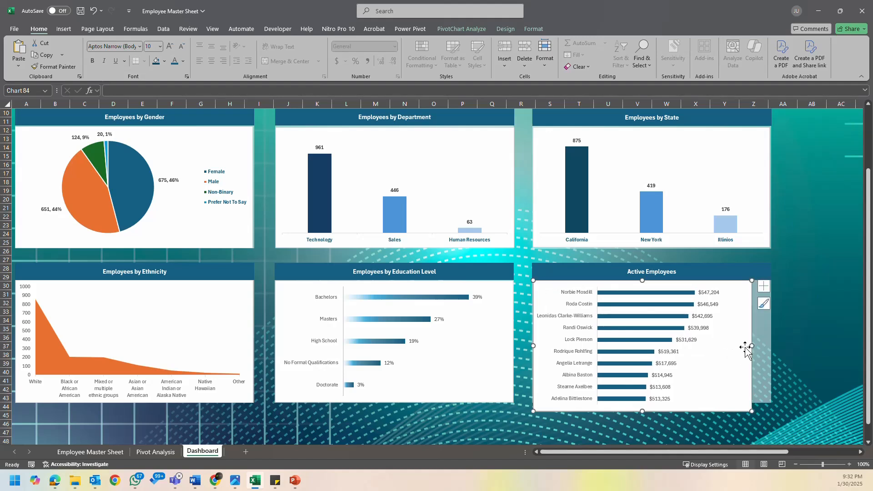
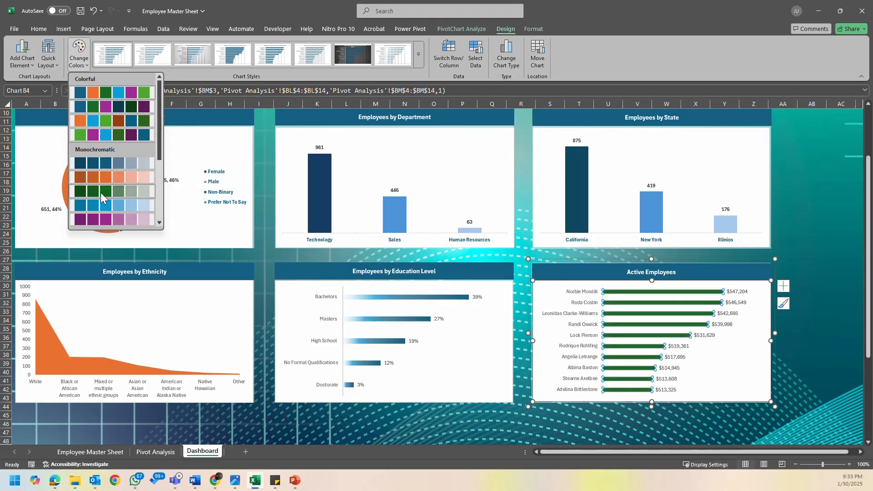
- Apply the monochromatic green palette to the top 10 salary chart and give its bars a dark green fill
click(101, 192)
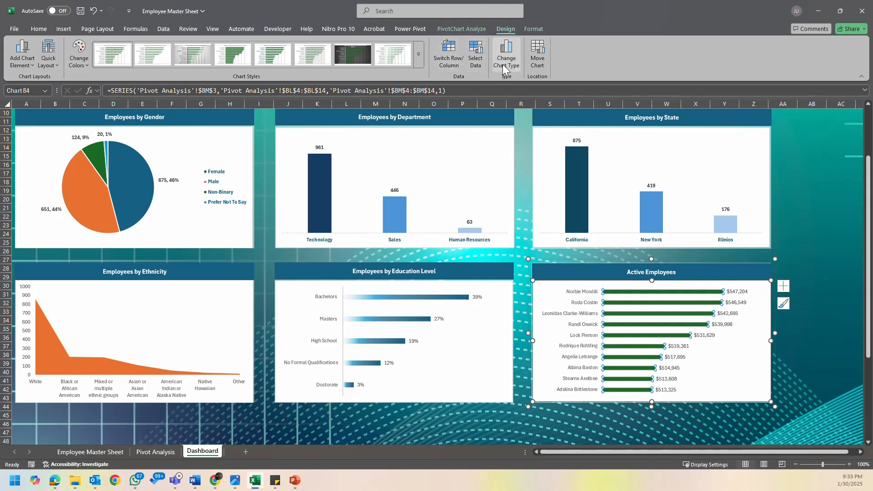
click(49, 29)
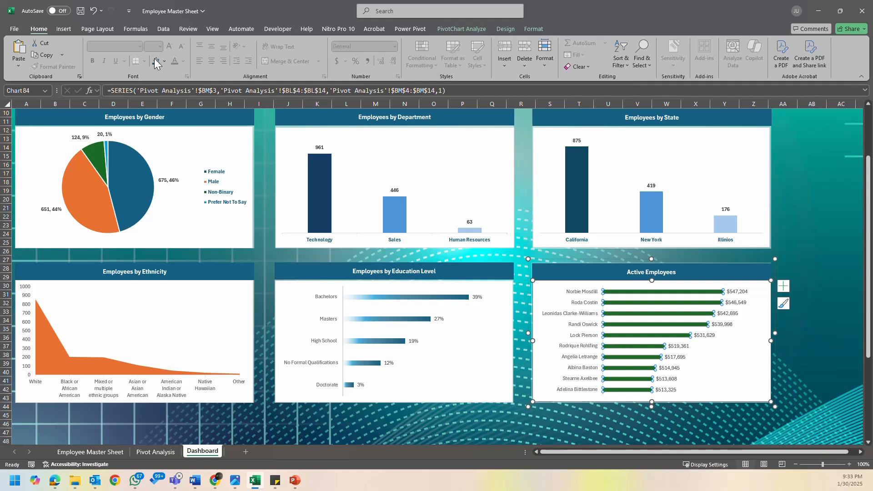
click(530, 30)
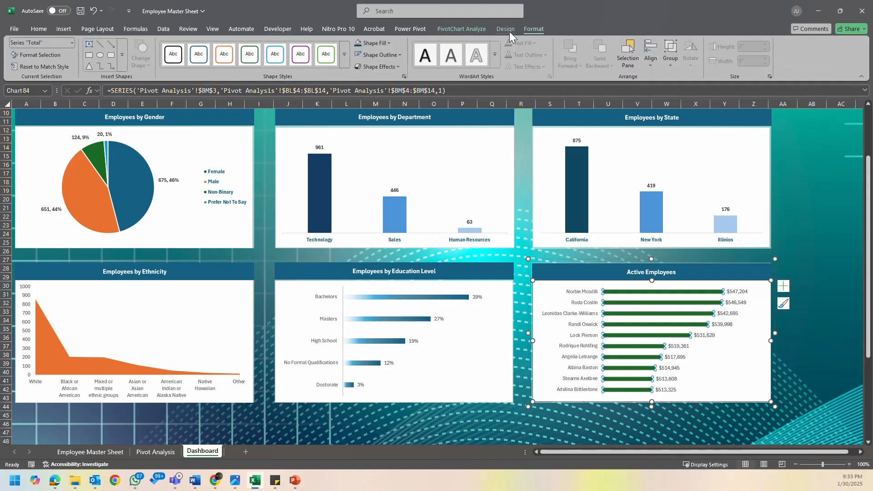
click(384, 42)
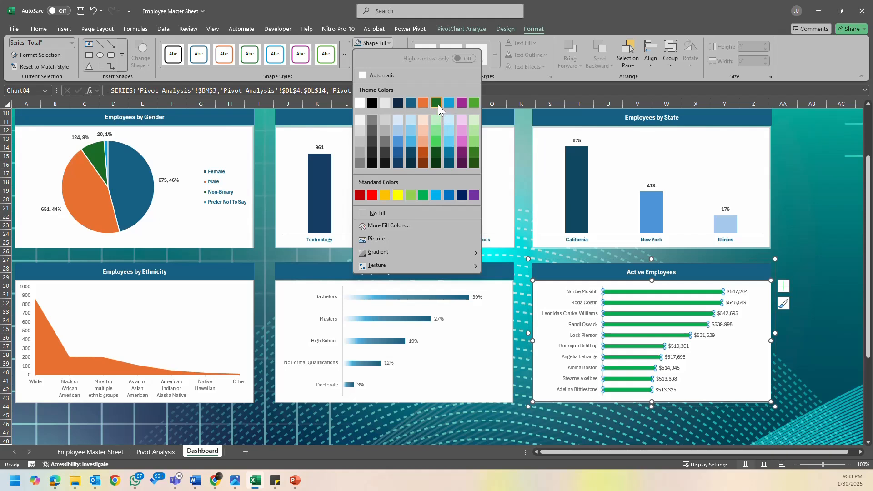
click(423, 195)
click(799, 244)
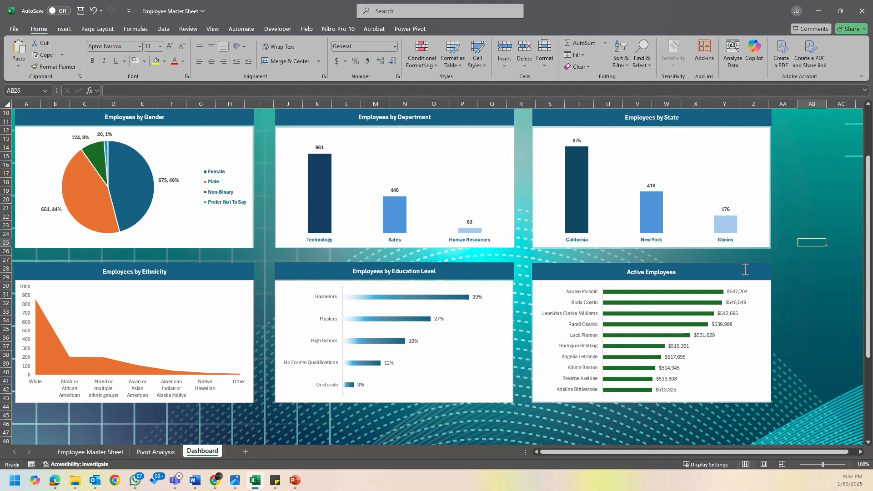
- Review the Dashboard sheet's summary cards and chart panels, along with the empty area beside them
click(784, 286)
scroll(806, 293, up, 3)
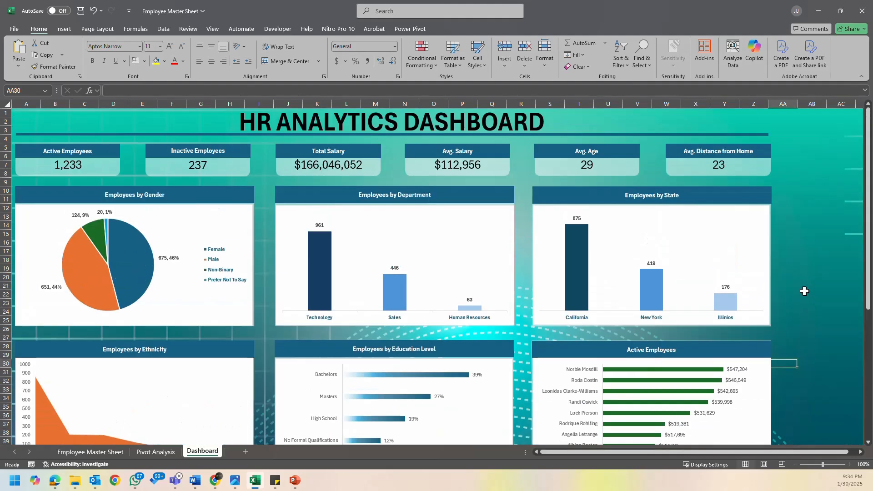
scroll(807, 293, down, 3)
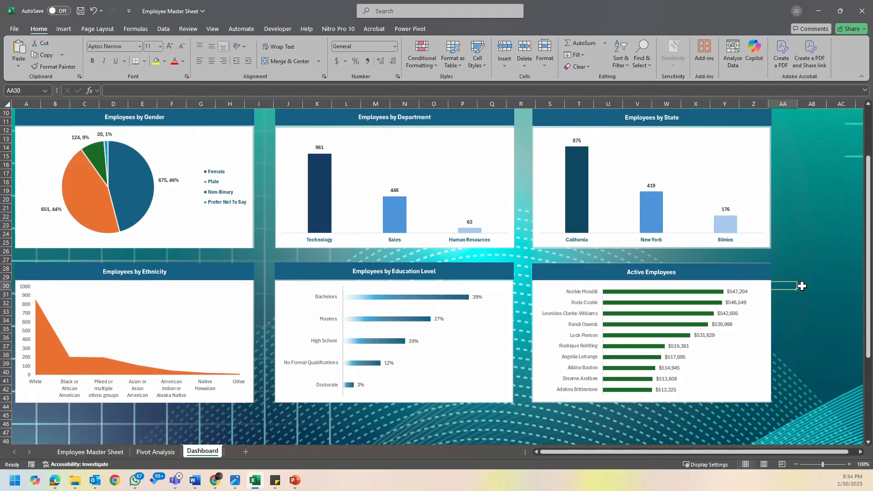
scroll(802, 285, up, 3)
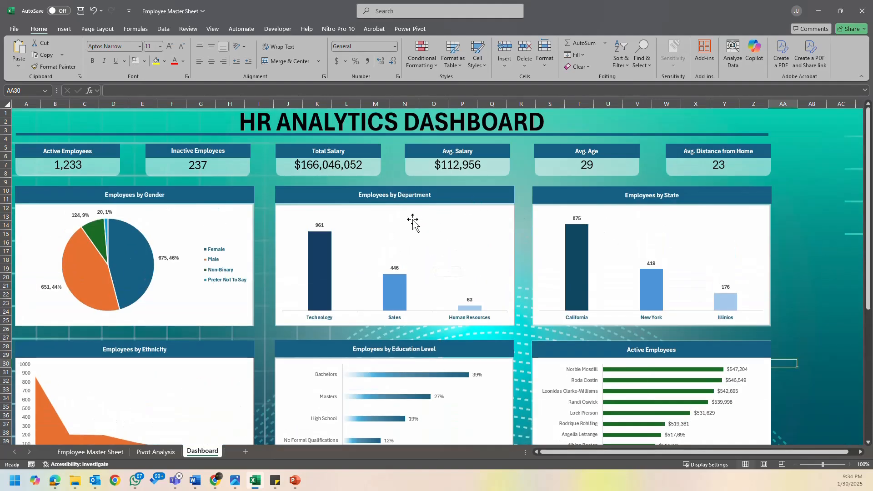
click(248, 321)
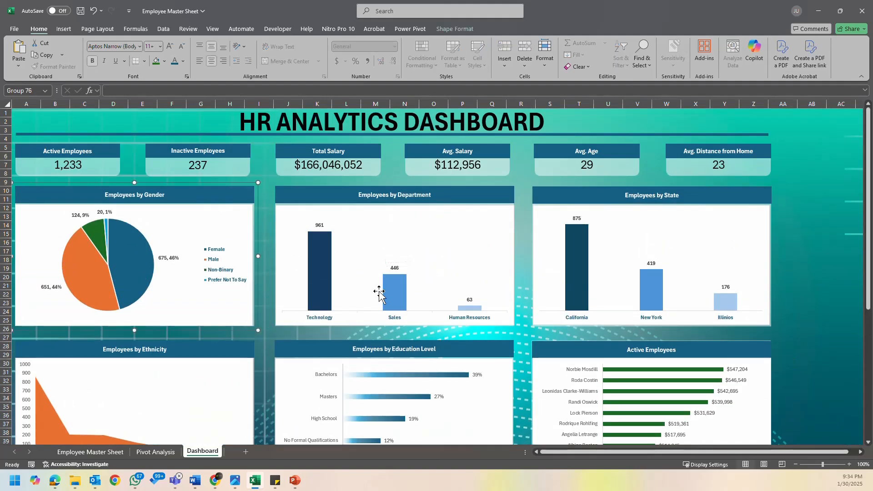
scroll(309, 231, down, 2)
scroll(309, 230, up, 2)
scroll(315, 228, down, 3)
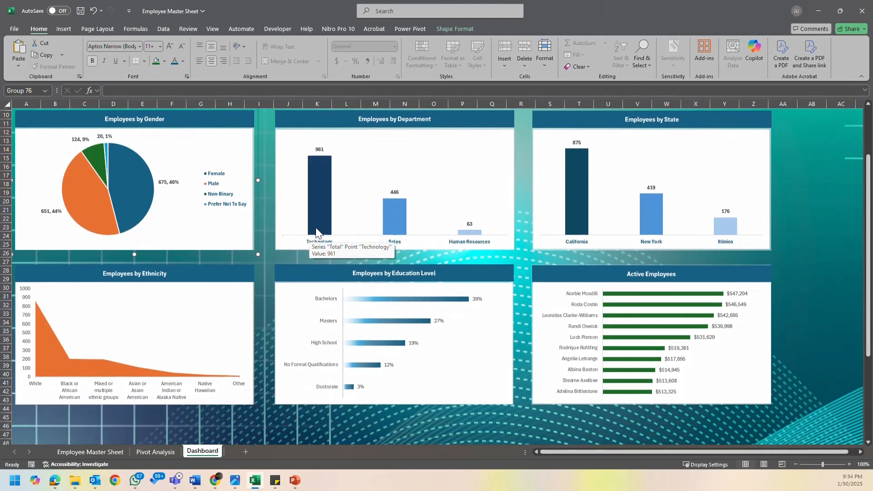
click(291, 241)
click(238, 236)
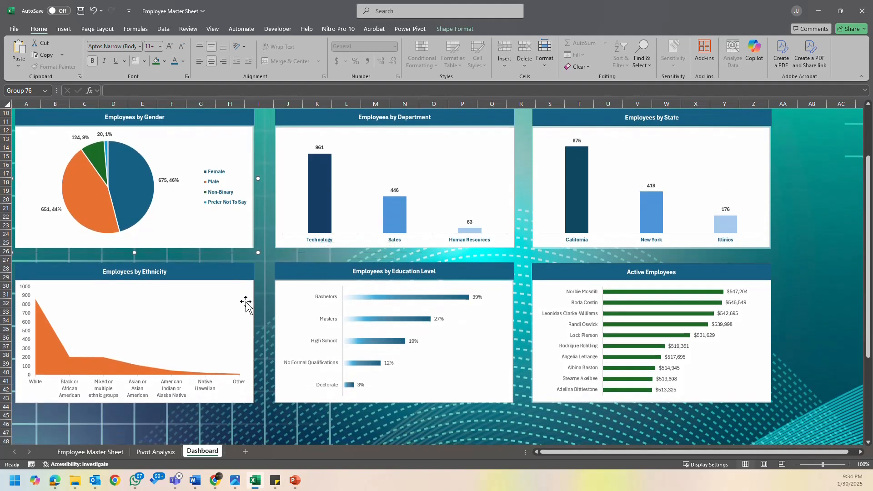
ctrl+click(246, 302)
ctrl+click(285, 312)
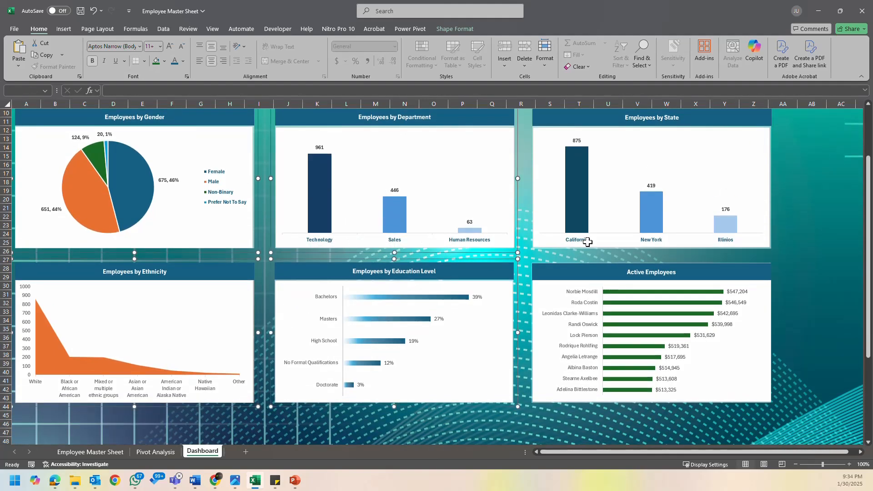
click(815, 252)
scroll(791, 214, up, 3)
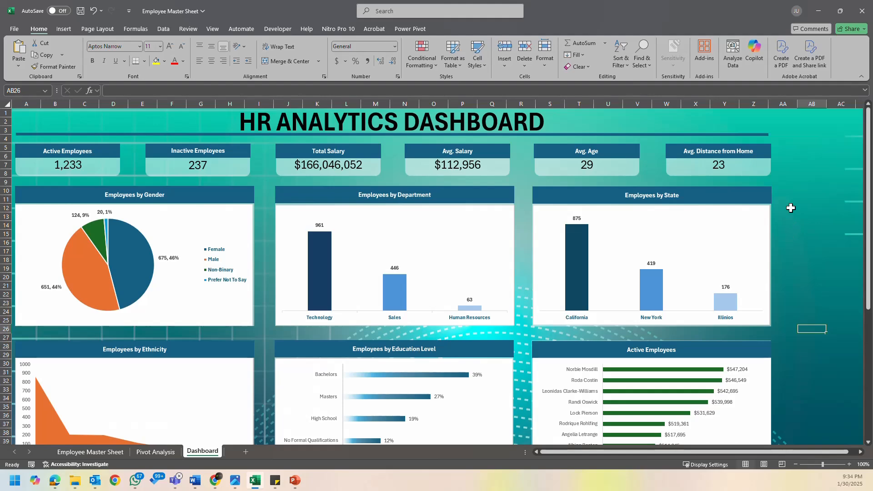
scroll(796, 232, down, 2)
scroll(794, 234, up, 2)
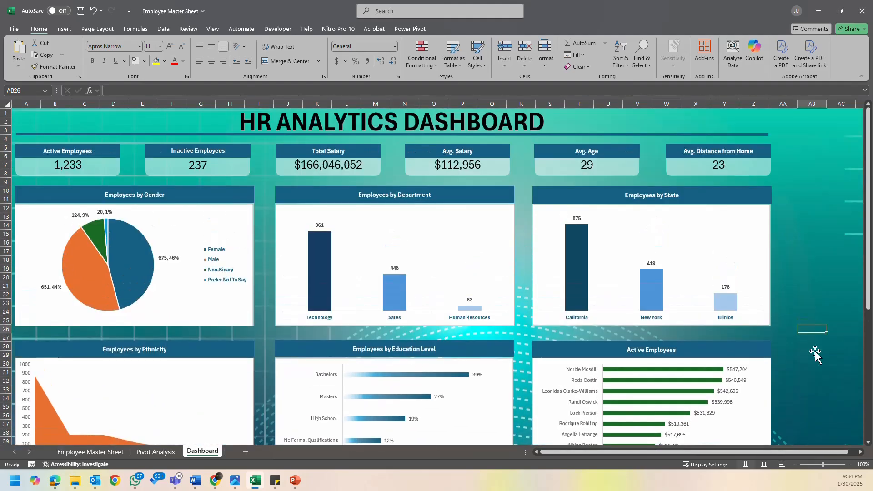
scroll(838, 454, right, 1)
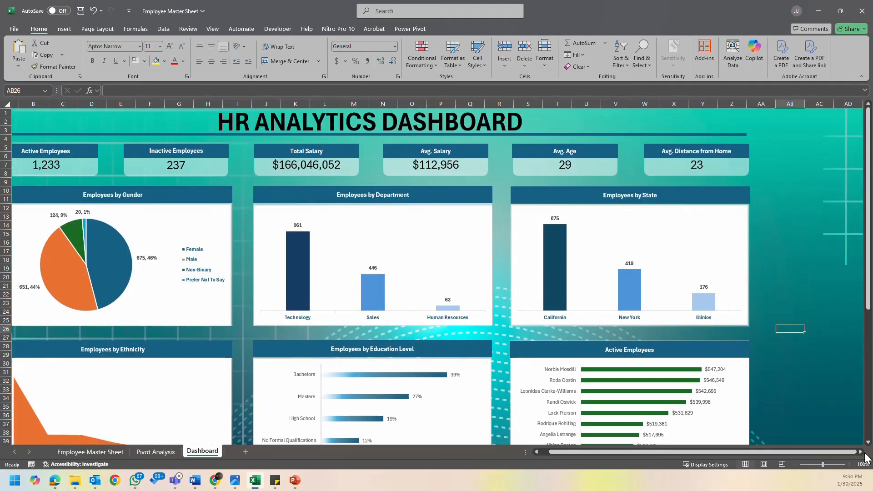
click(861, 452)
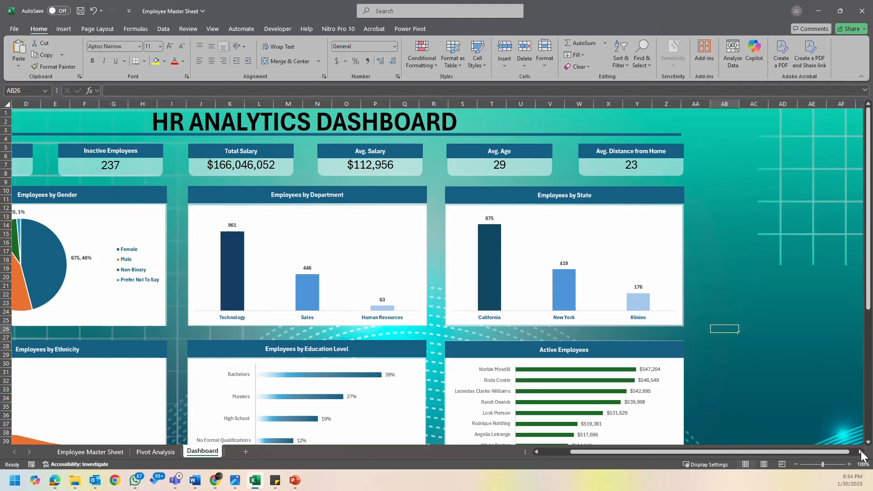
drag(798, 452, 712, 452)
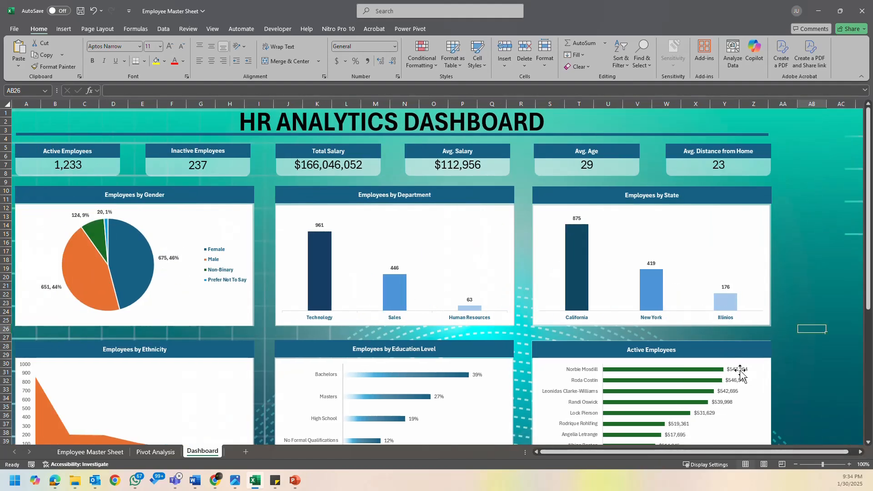
- Start inserting slicers for the Gender PivotTable on the Pivot Analysis sheet
click(149, 452)
drag(795, 451, 530, 455)
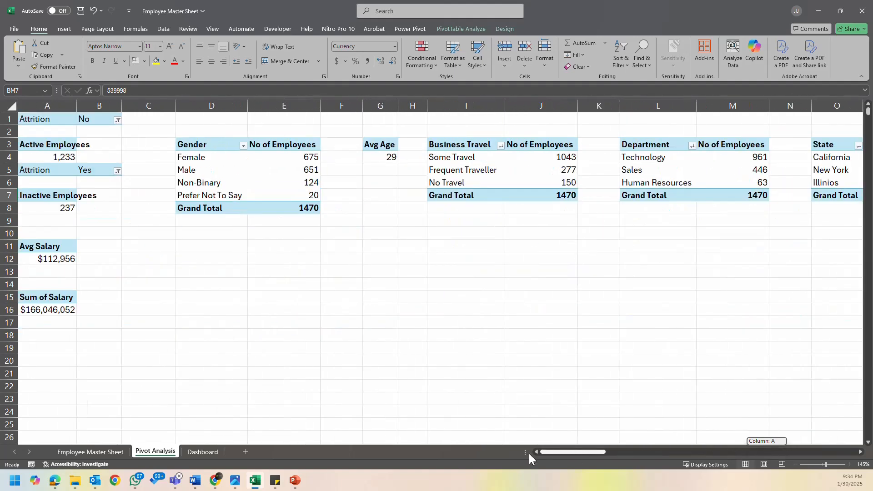
click(251, 158)
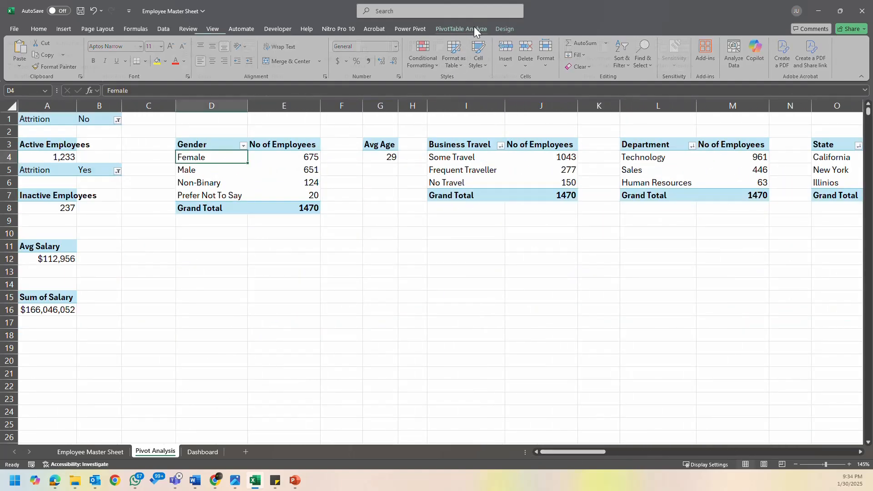
click(474, 28)
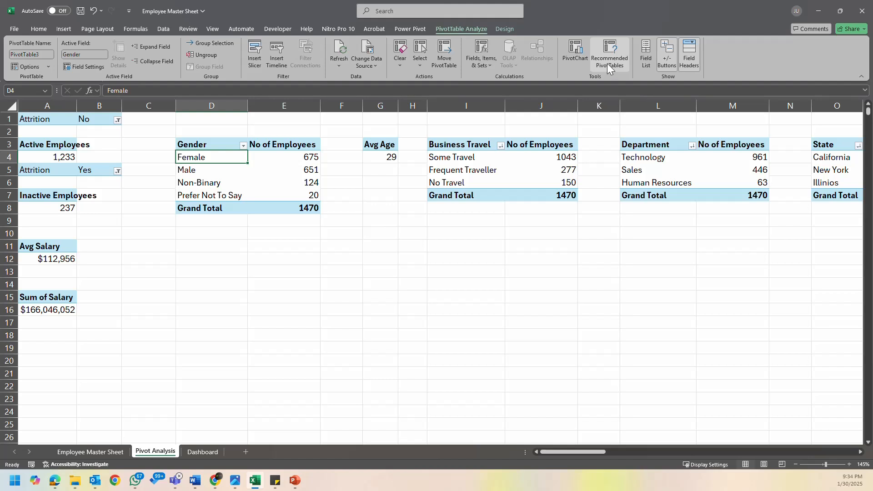
click(257, 54)
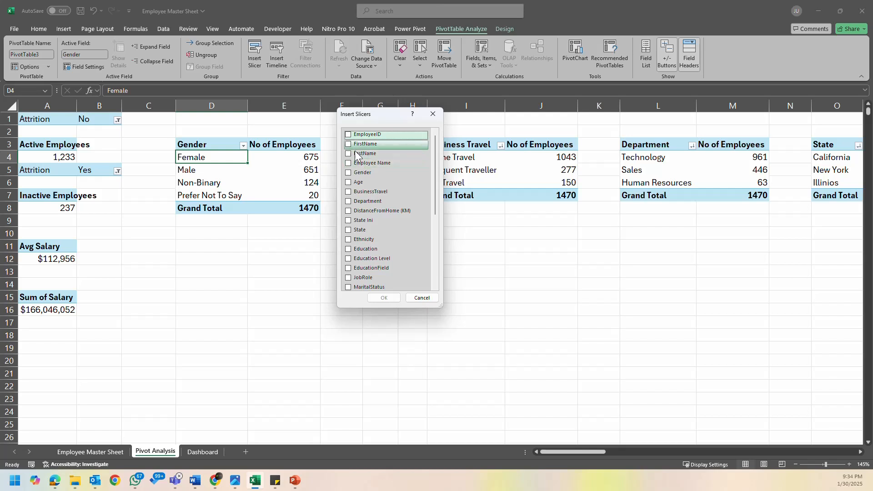
- Select Gender, Department, State and Education Level as fields for the slicers
click(357, 172)
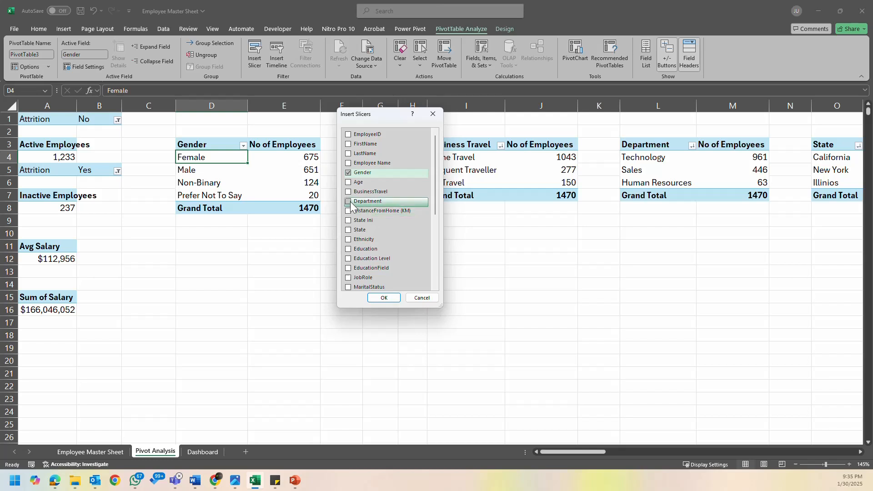
click(368, 202)
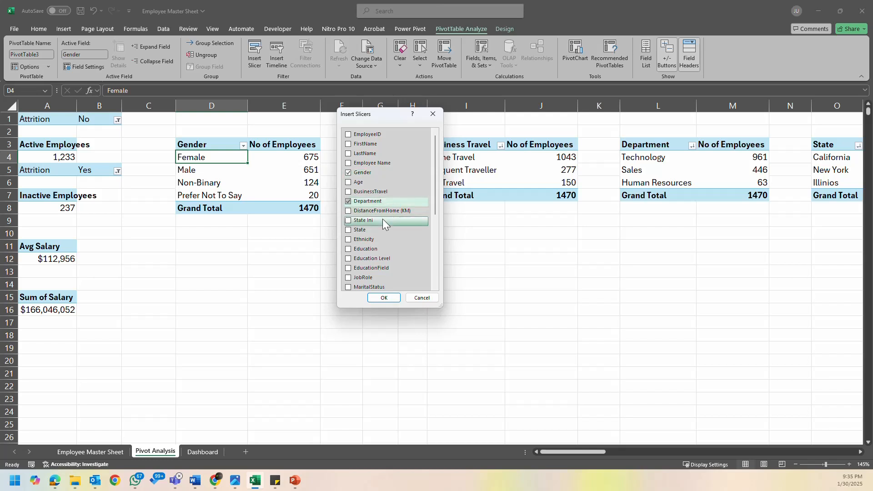
scroll(391, 224, down, 1)
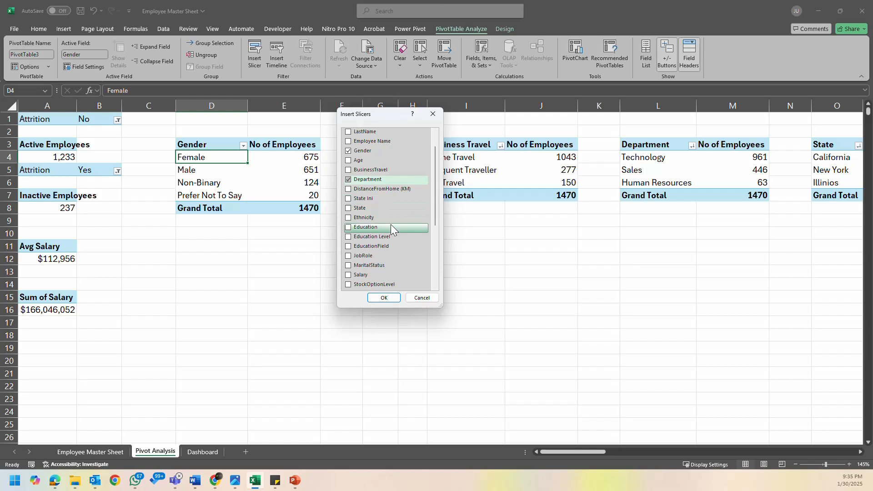
click(380, 209)
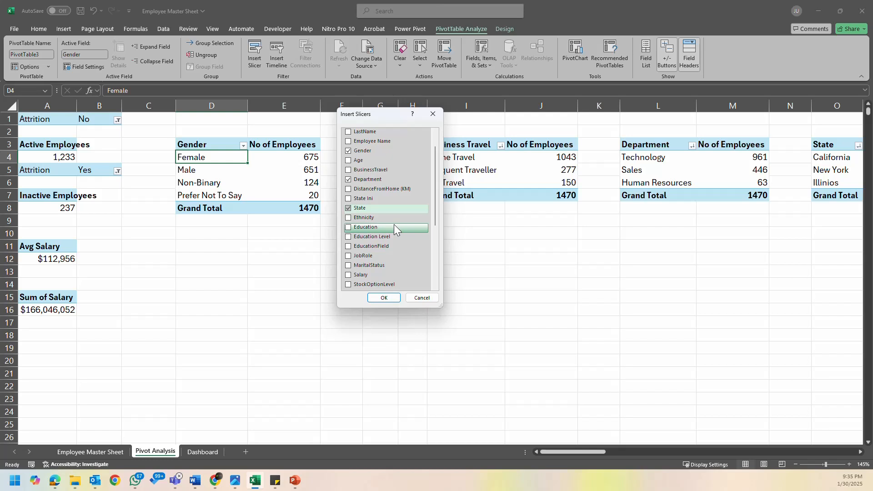
scroll(393, 225, down, 1)
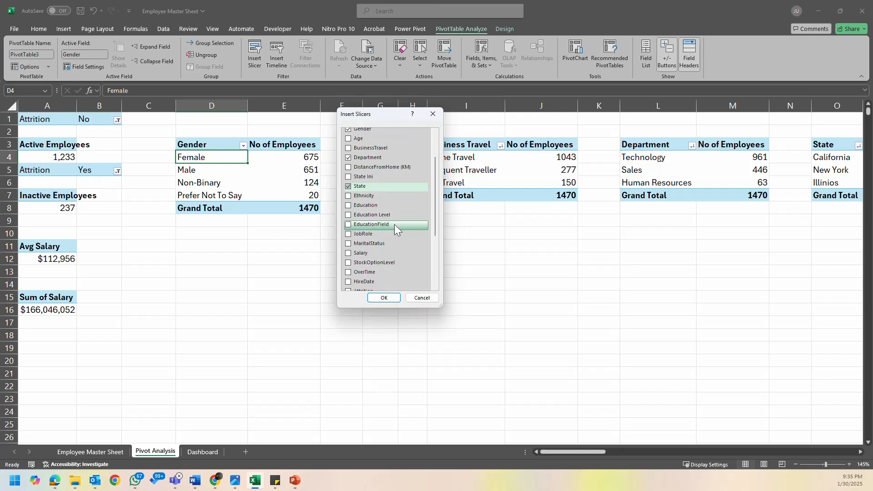
click(350, 216)
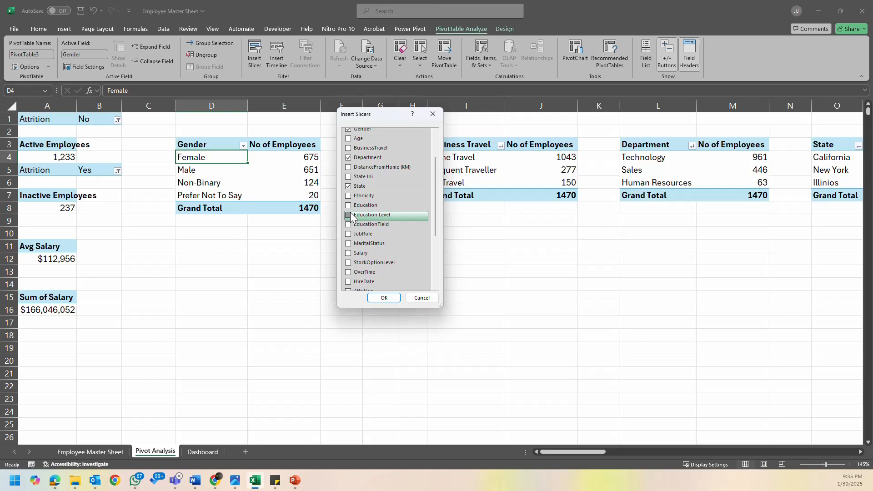
- Add Attrition, Satisfaction Level, Rating Level and Years (HireDate) to the slicer fields and insert the slicers
scroll(378, 234, down, 1)
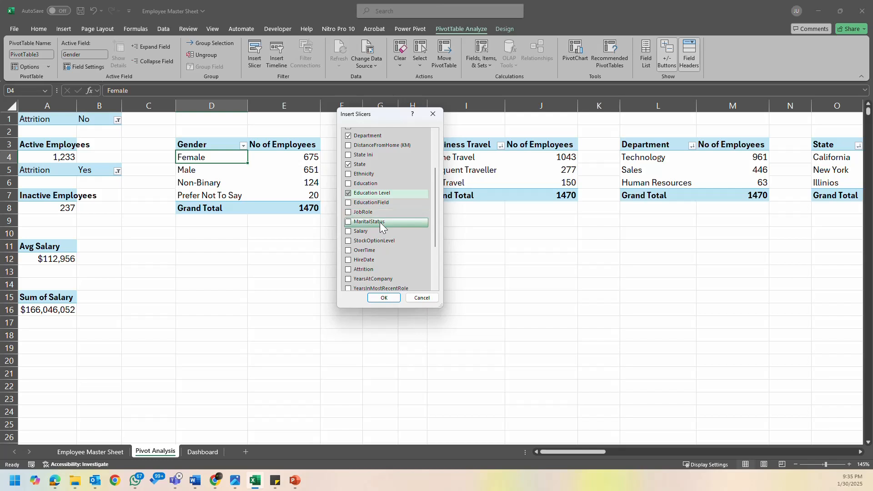
scroll(389, 242, down, 1)
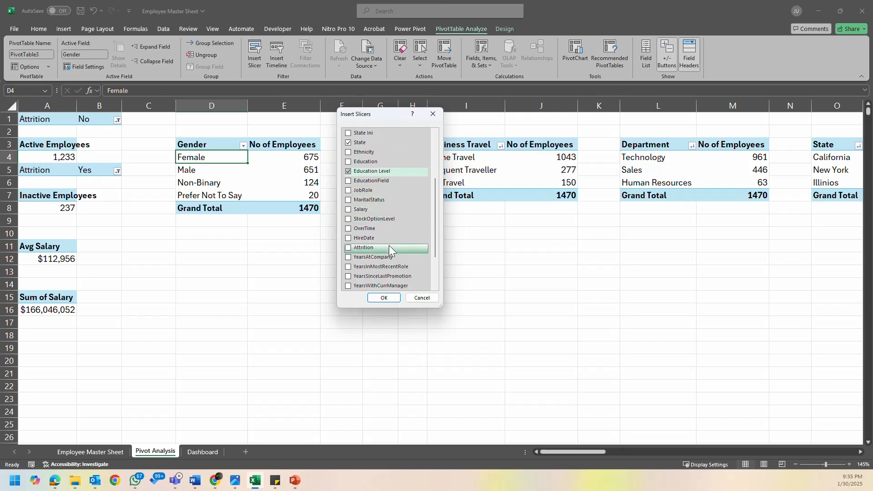
scroll(389, 247, down, 1)
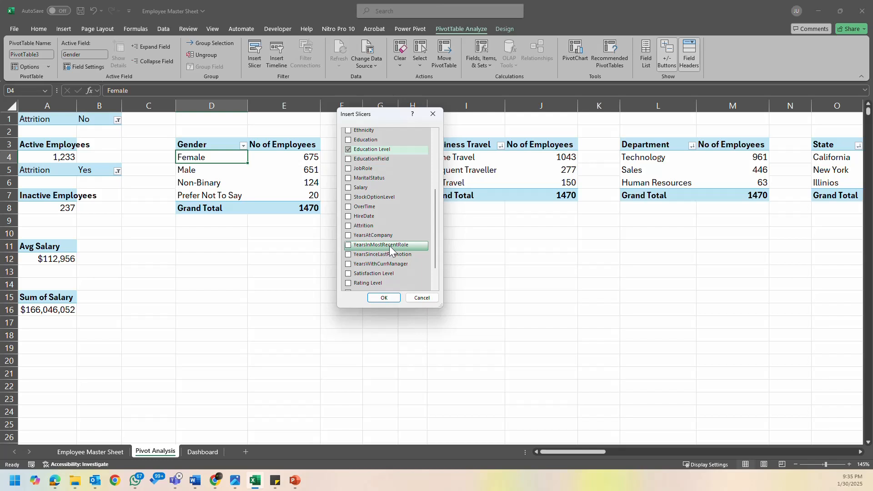
click(349, 227)
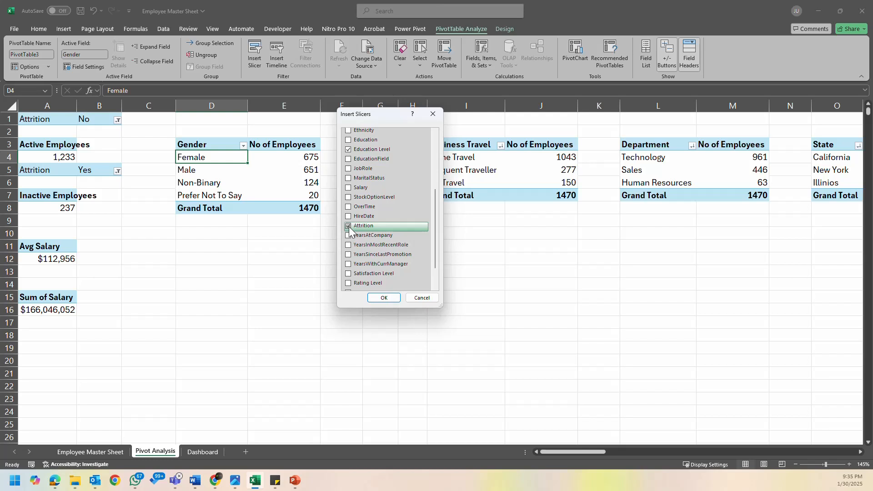
scroll(373, 246, down, 1)
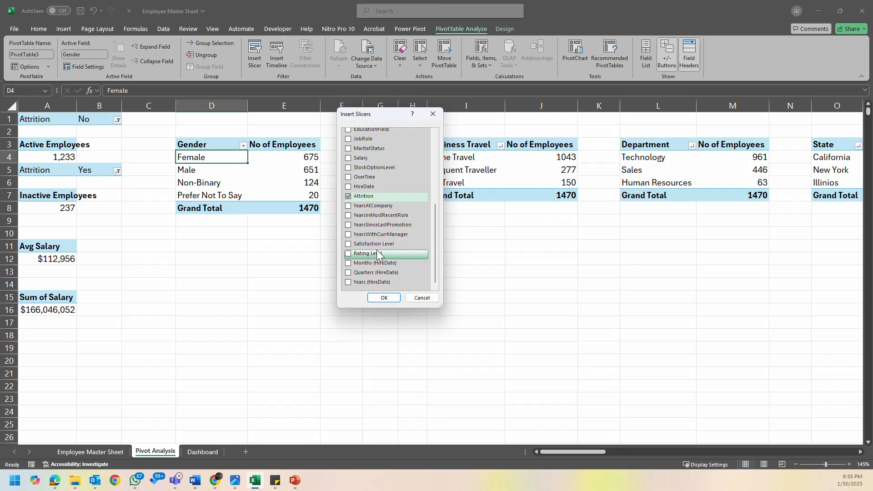
click(349, 245)
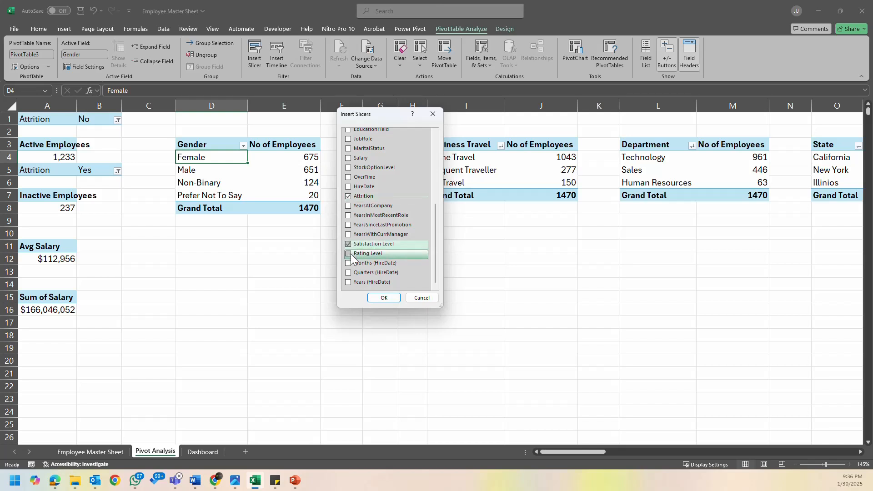
click(349, 254)
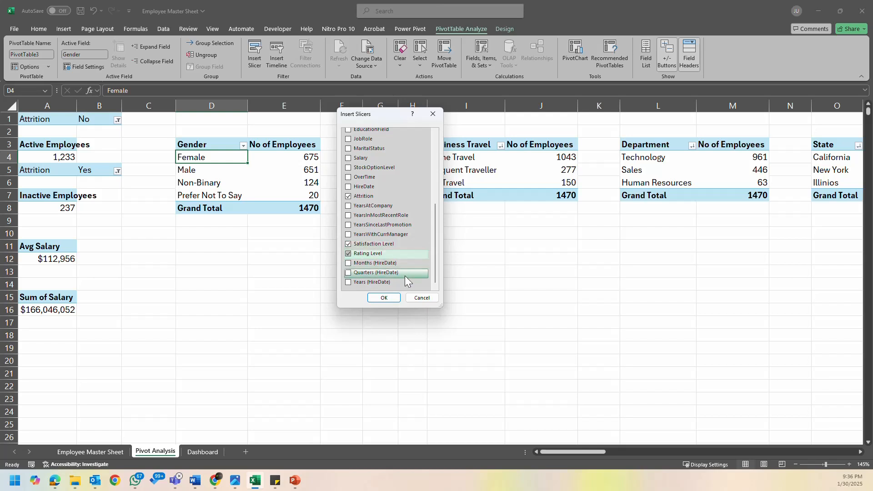
click(349, 283)
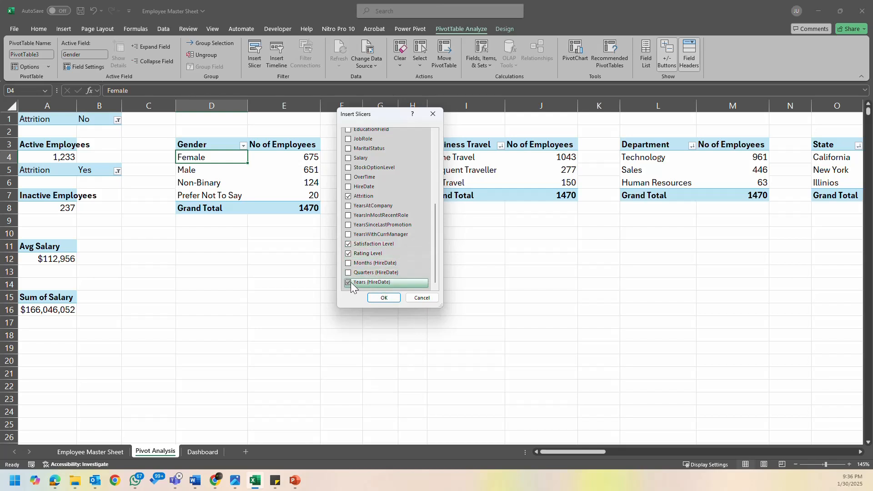
click(384, 298)
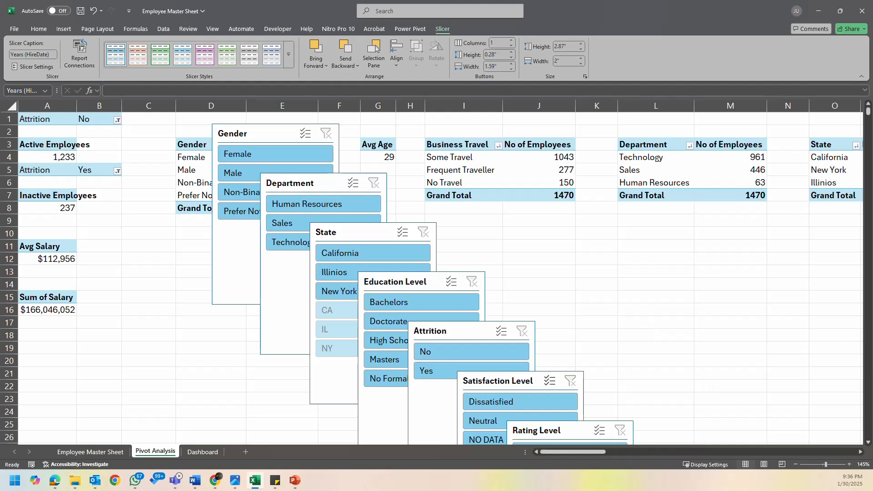
- Select all eight new slicers on the Pivot Analysis sheet, from Years (HireDate) back to Gender, and cut them
click(796, 230)
scroll(793, 255, down, 6)
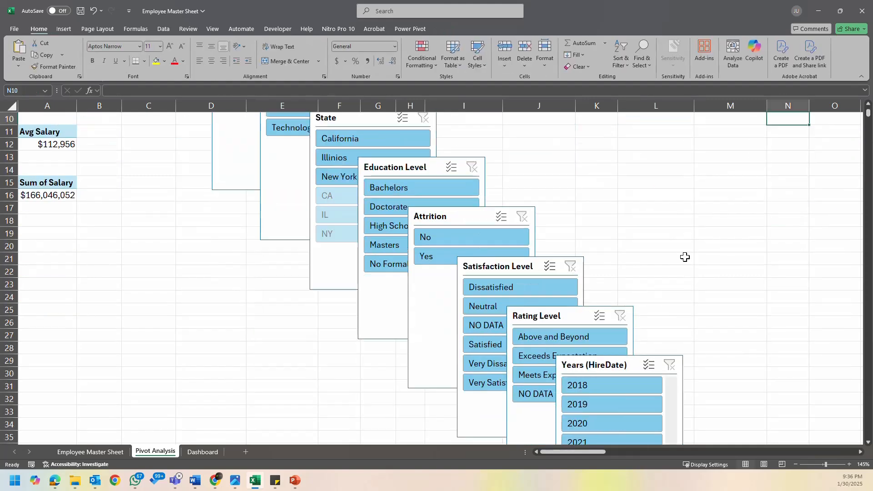
scroll(684, 257, up, 6)
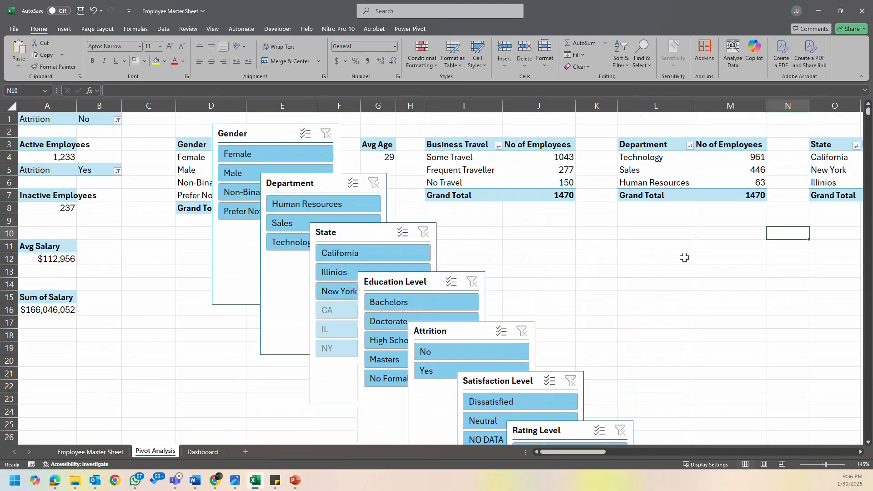
scroll(684, 258, down, 5)
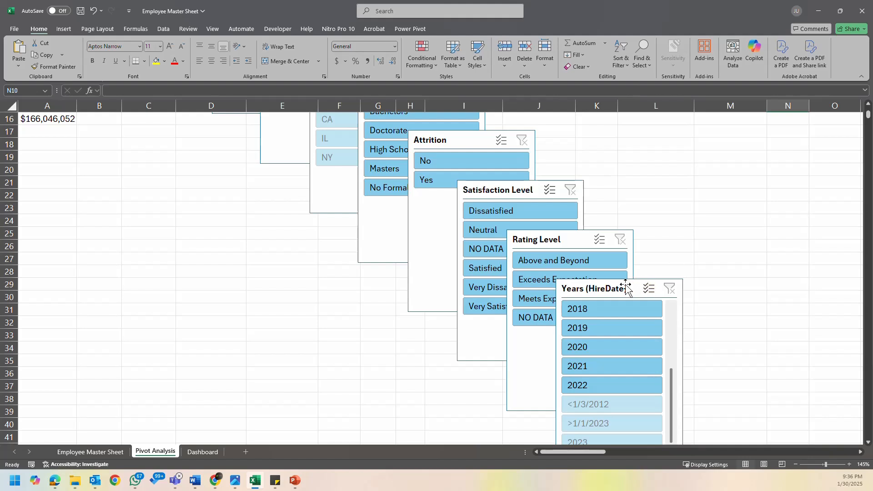
click(626, 285)
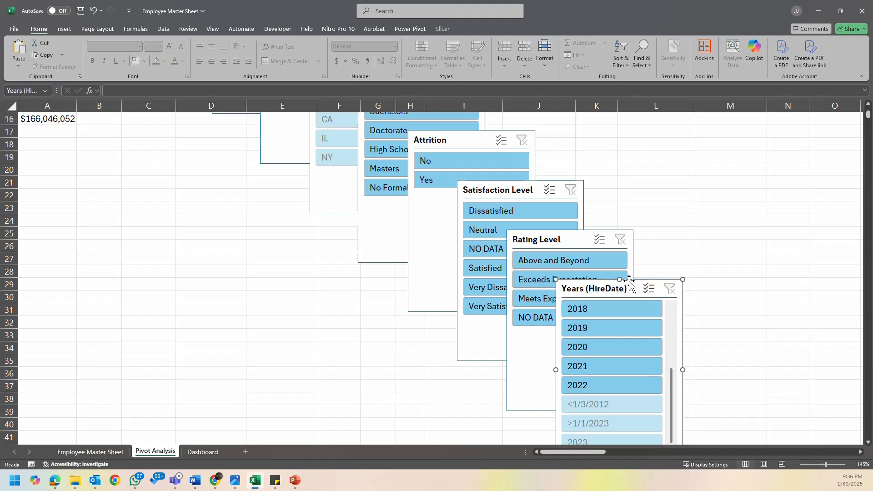
ctrl+click(574, 242)
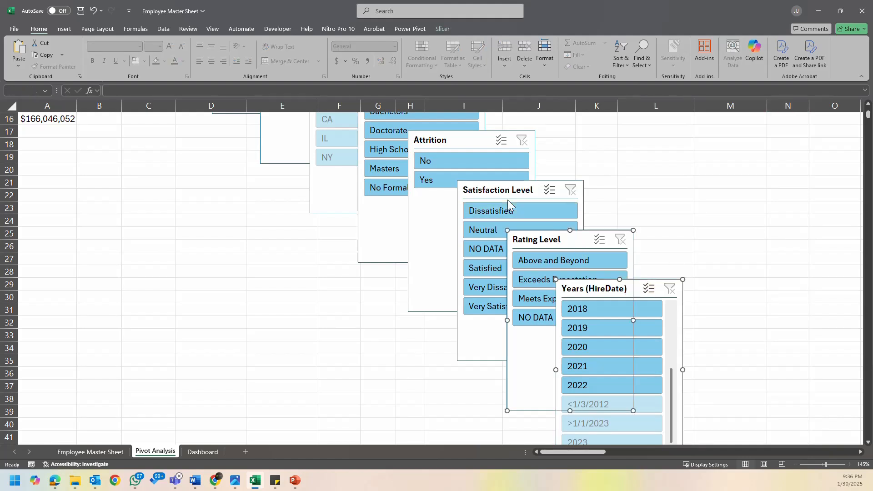
ctrl+click(492, 187)
ctrl+click(460, 142)
scroll(512, 197, up, 3)
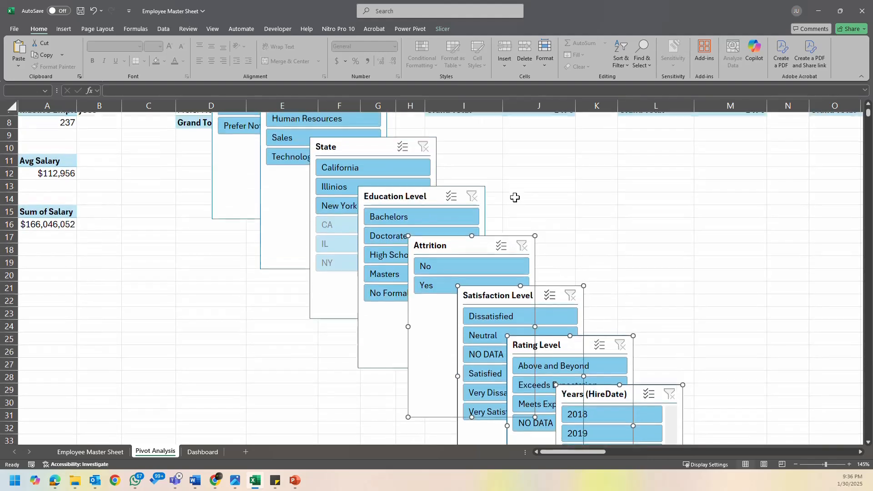
ctrl+click(440, 210)
ctrl+click(368, 160)
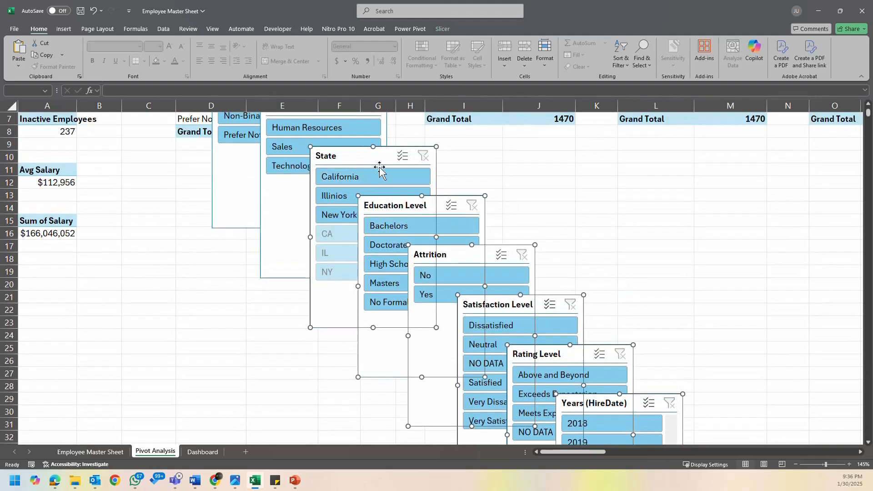
scroll(382, 185, up, 2)
ctrl+click(381, 185)
ctrl+click(275, 137)
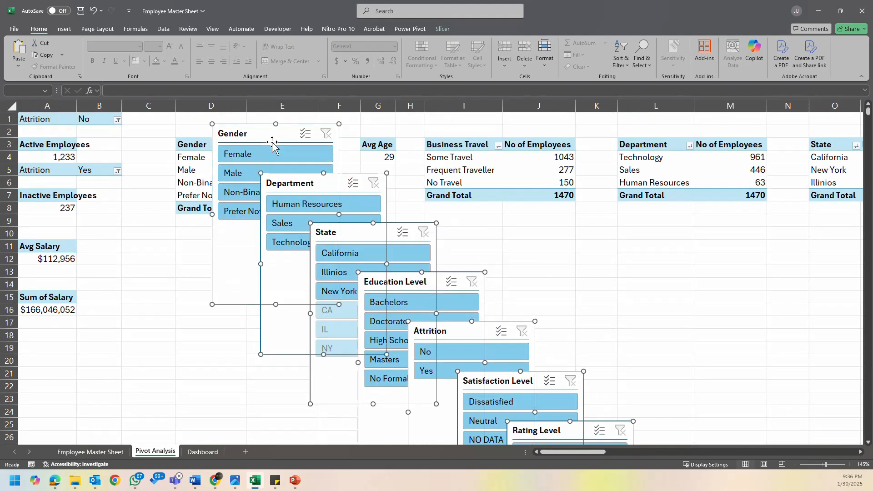
key(ctrl+x)
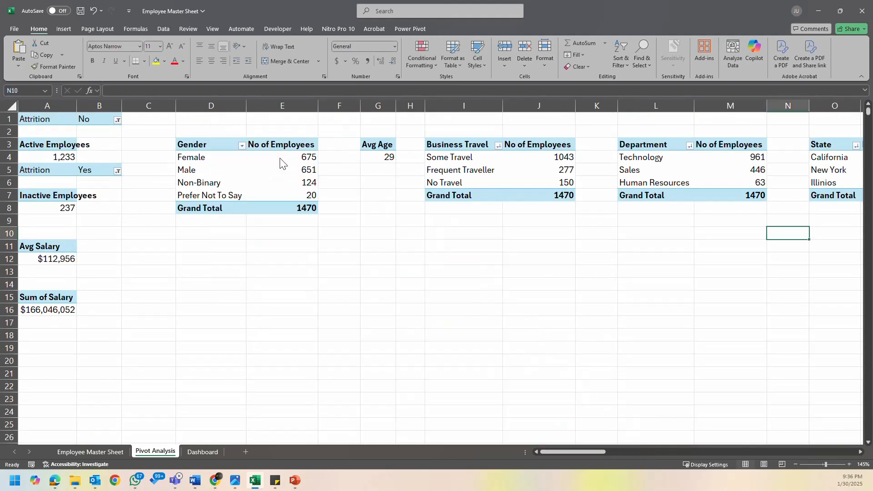
- Paste the cut slicers onto the Dashboard sheet beside the chart panels
click(202, 451)
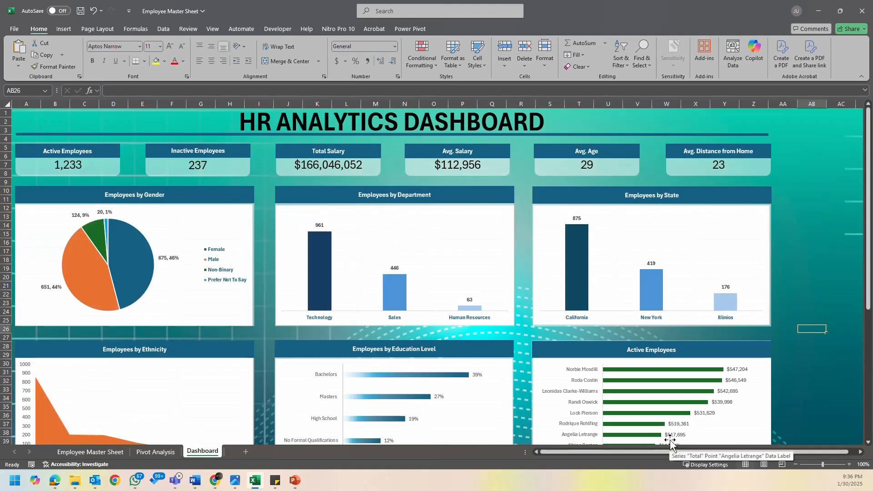
key(ctrl+v)
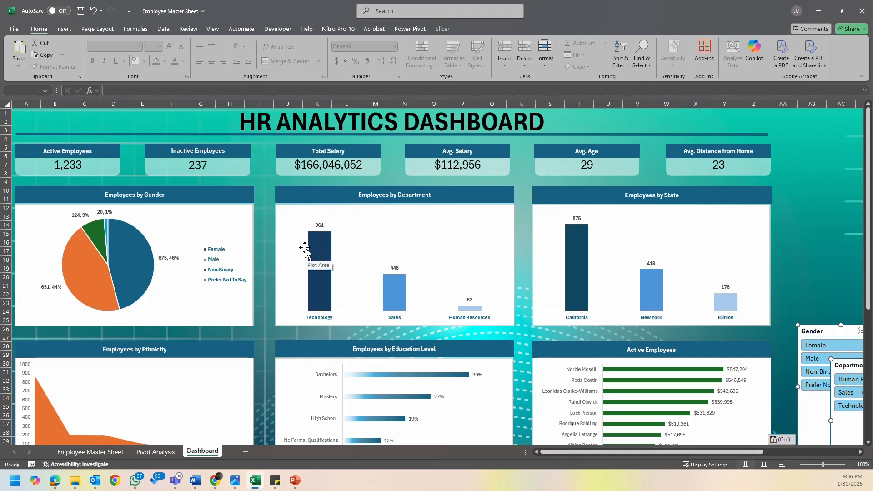
drag(811, 148, 810, 185)
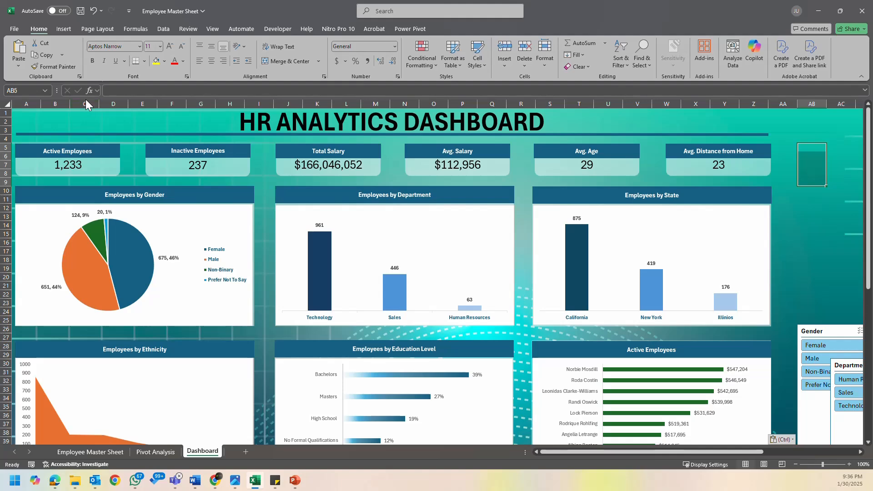
- Insert two blank columns before column A of the dashboard and widen column B to make room for slicers
drag(25, 106, 25, 106)
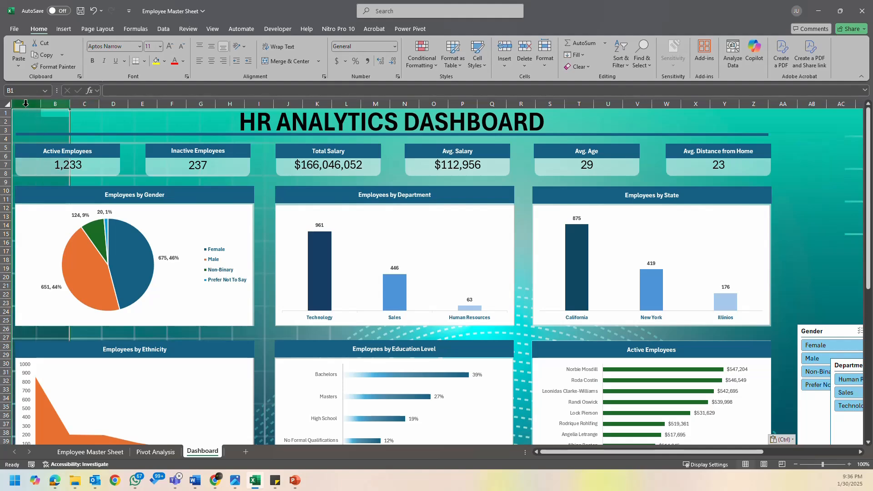
right_click(27, 108)
click(71, 195)
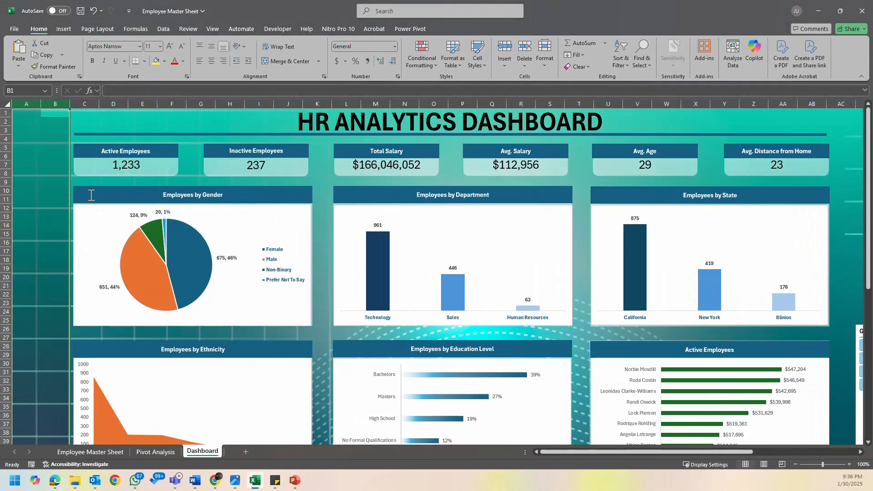
click(53, 138)
drag(72, 101, 89, 104)
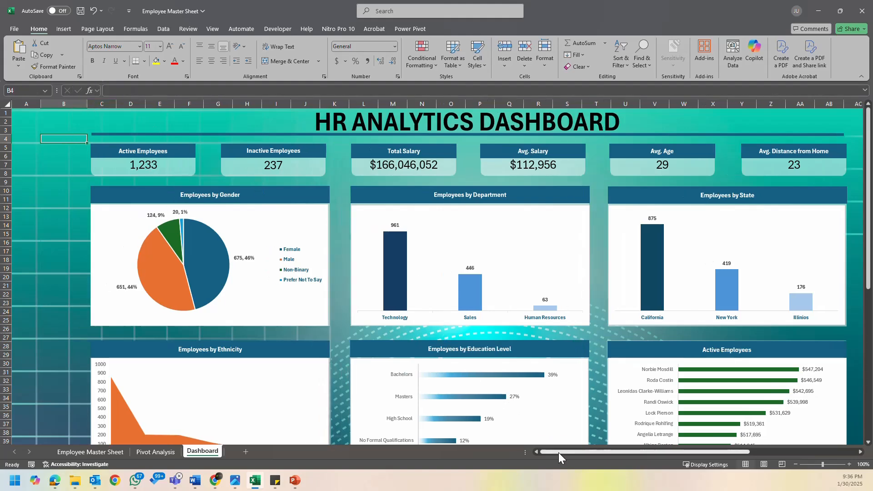
- Move the Years (HireDate) slicer into the blank columns beside the Active Employees card and widen column B to fit it
drag(558, 452, 648, 453)
scroll(684, 334, down, 10)
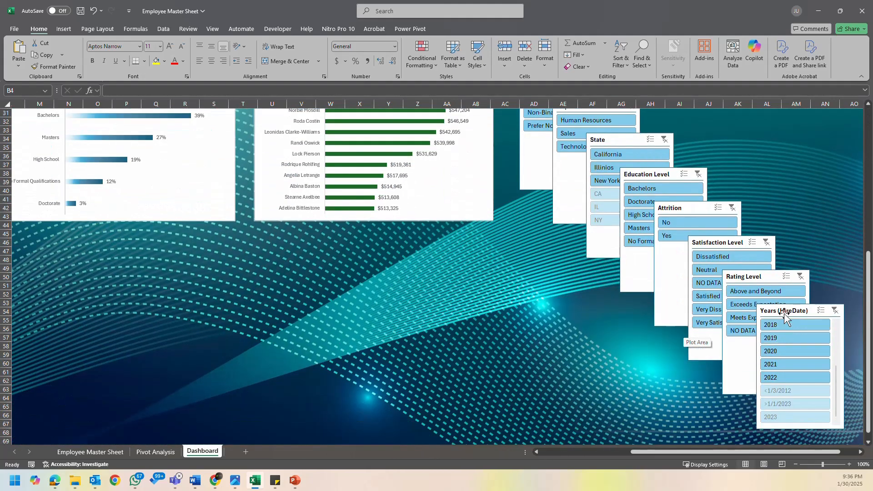
drag(786, 313, 139, 232)
drag(660, 454, 539, 458)
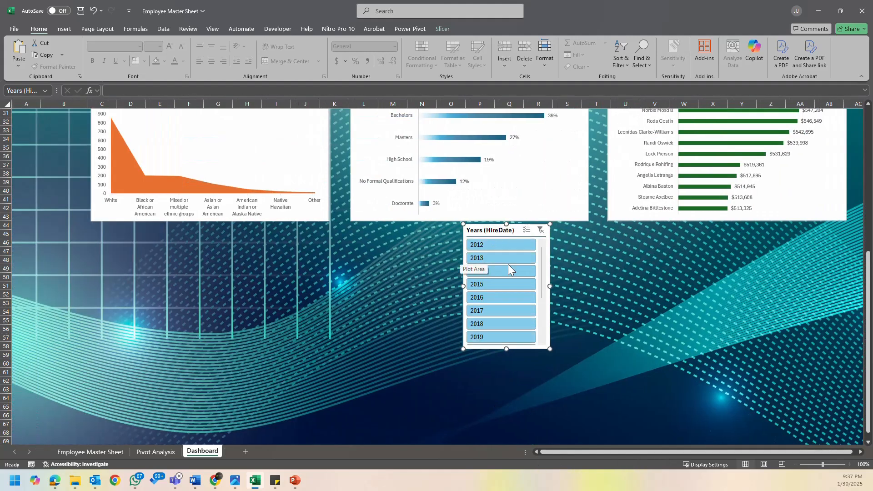
drag(486, 230, 38, 155)
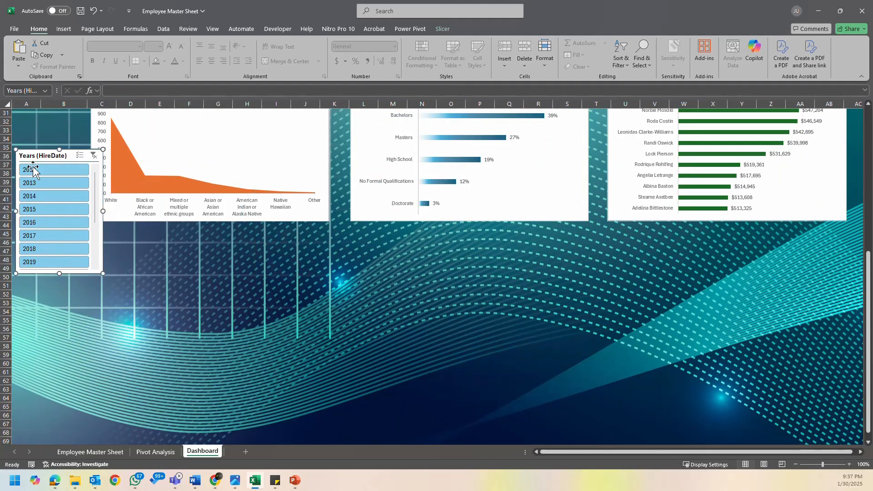
click(225, 254)
scroll(224, 254, up, 7)
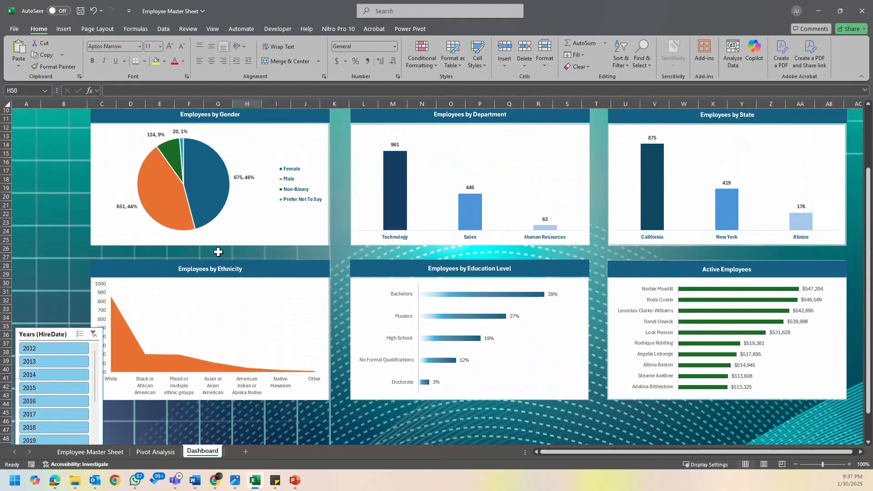
drag(51, 313, 48, 110)
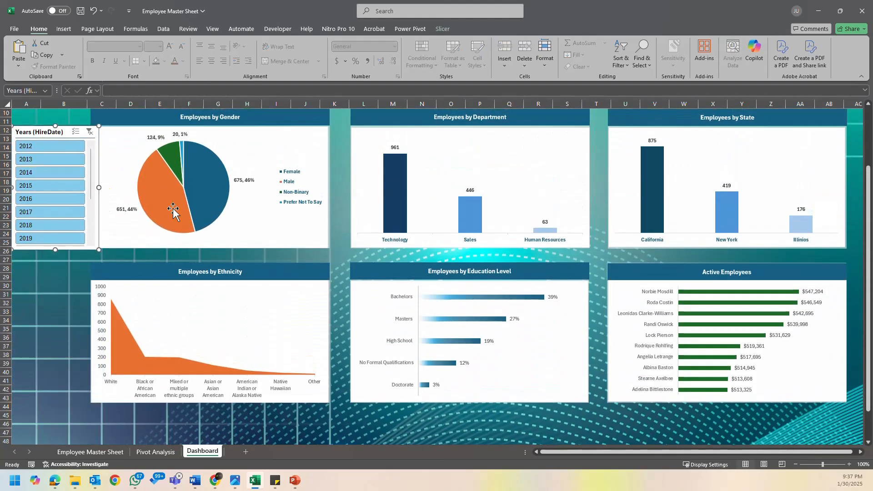
click(80, 268)
scroll(81, 268, up, 3)
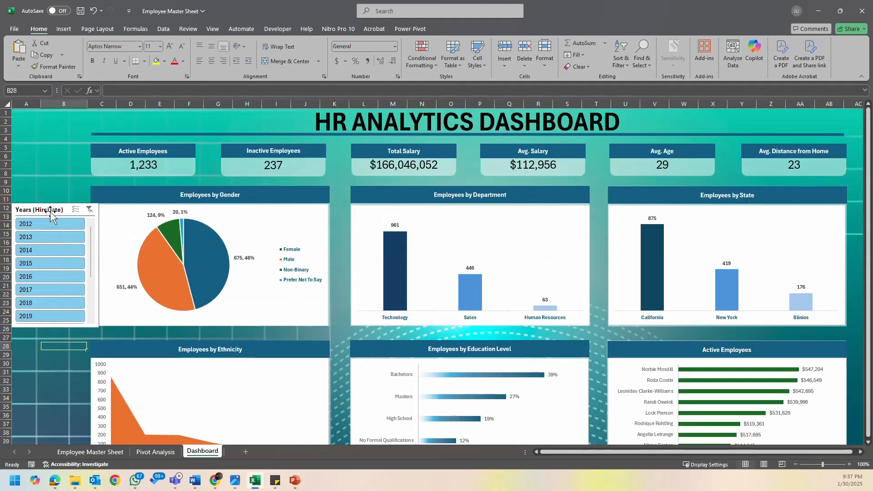
drag(50, 208, 39, 140)
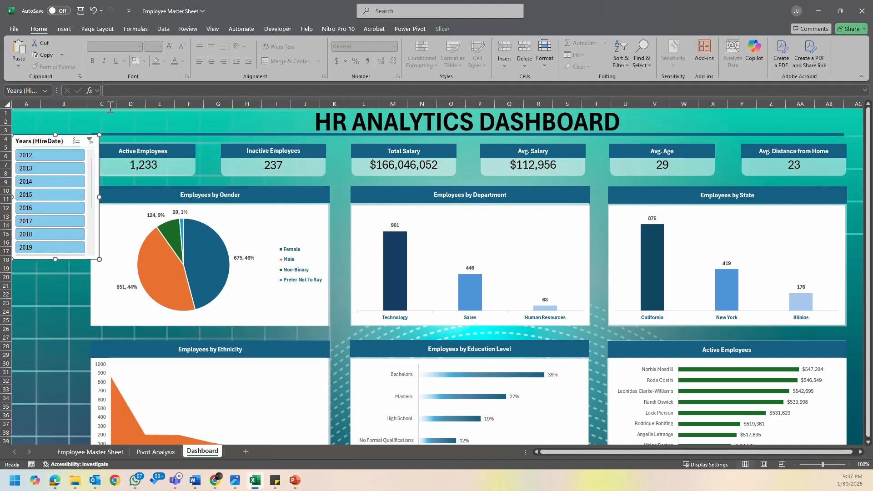
drag(86, 100, 112, 103)
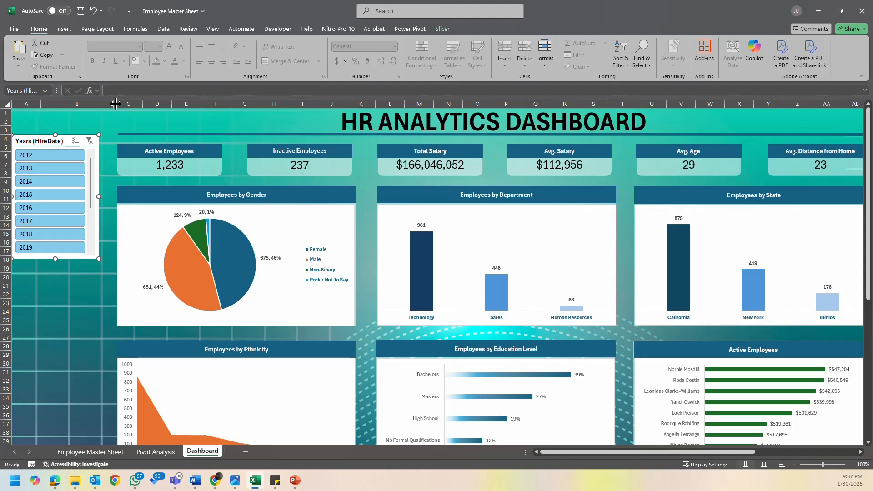
- Set the Years (HireDate) slicer's name and caption to "Select Year" and hide its items with no data
right_click(48, 141)
click(100, 378)
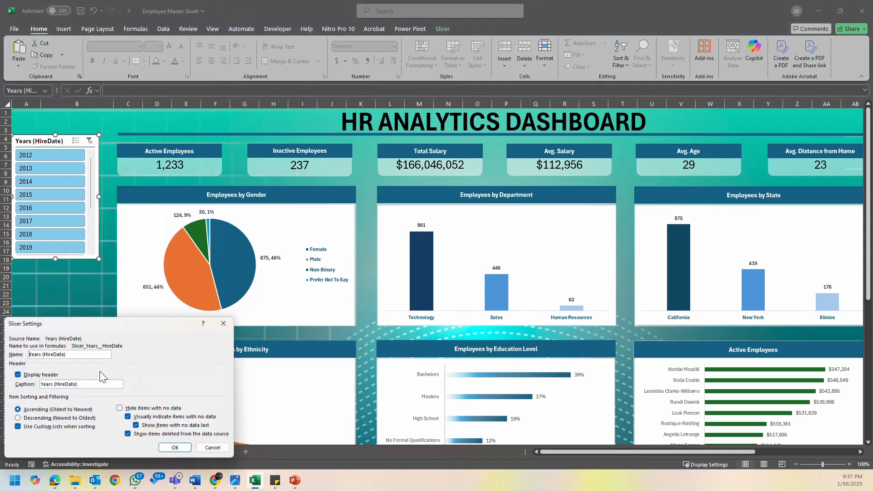
drag(73, 354, 38, 359)
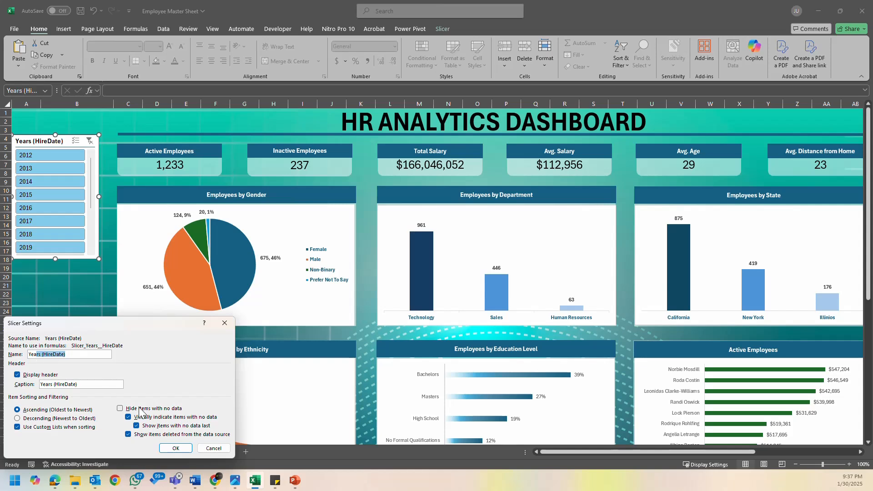
text(Select Year)
key(ctrl+a)
drag(79, 385, 53, 385)
key(ctrl+v)
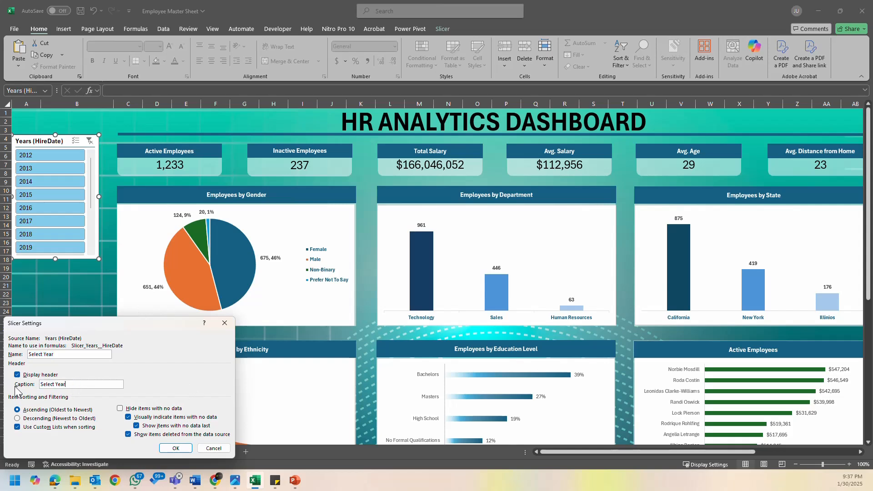
click(121, 409)
click(175, 448)
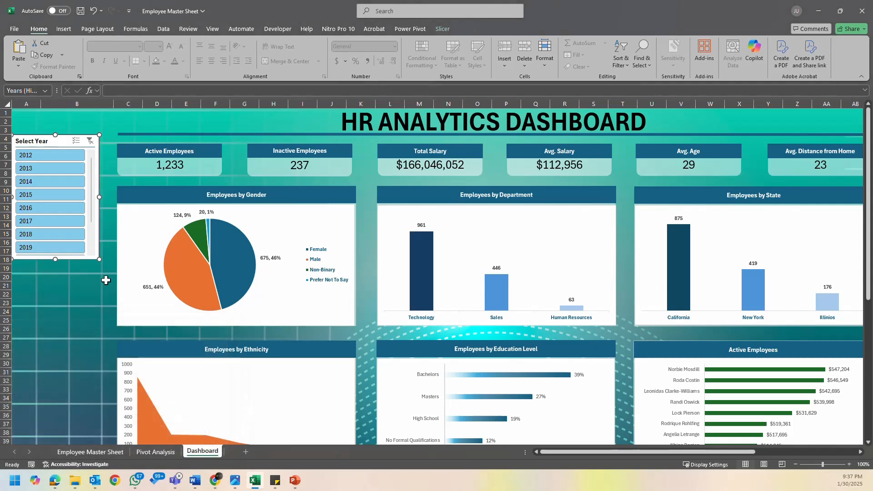
- Arrange the Select Year slicer's buttons in three columns
drag(56, 259, 56, 299)
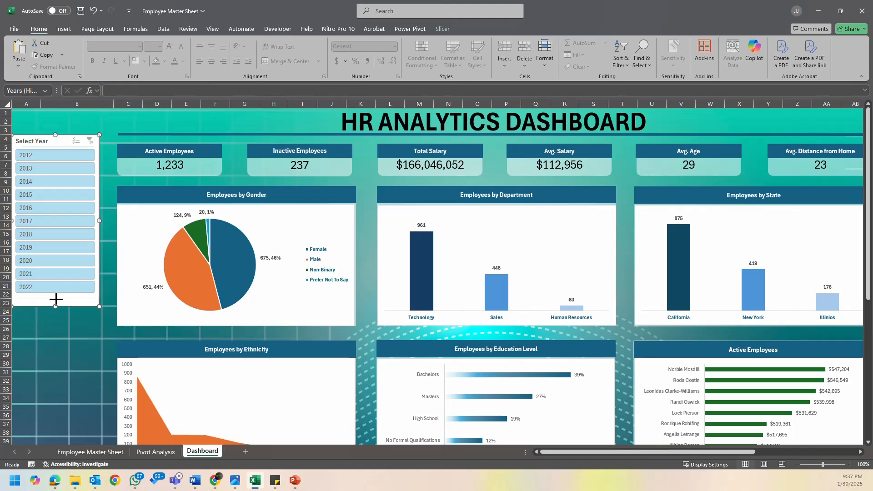
click(446, 27)
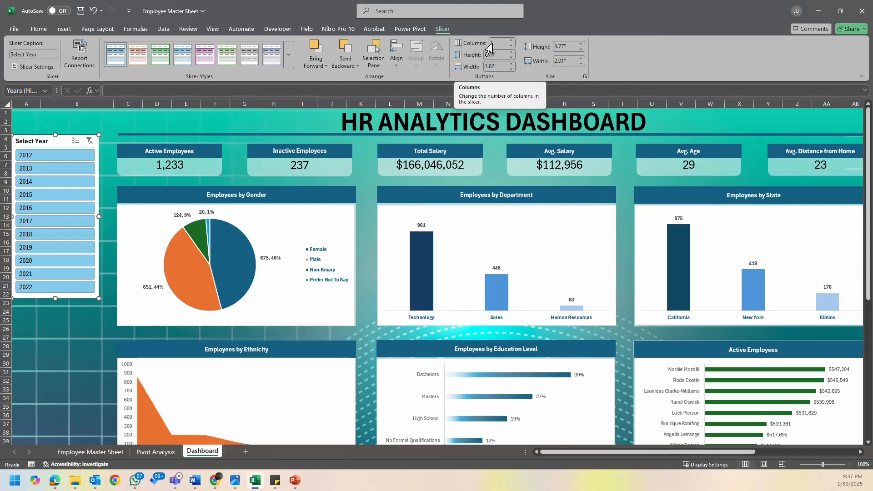
click(511, 40)
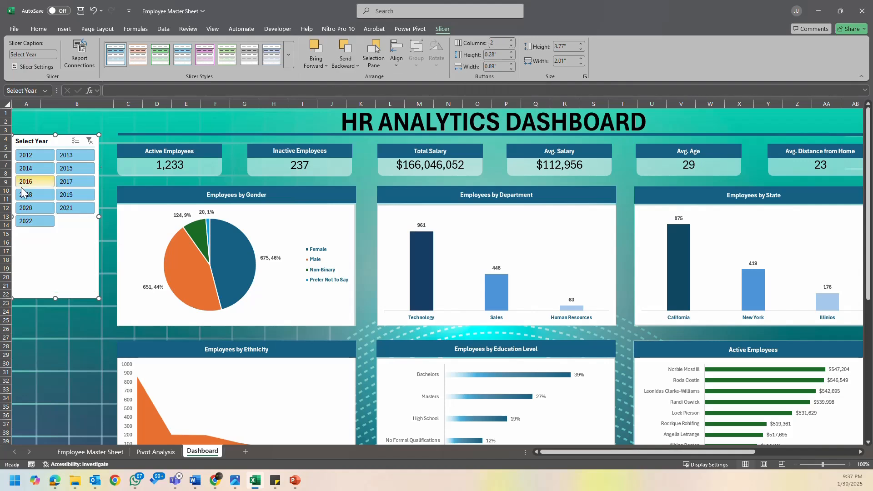
click(511, 40)
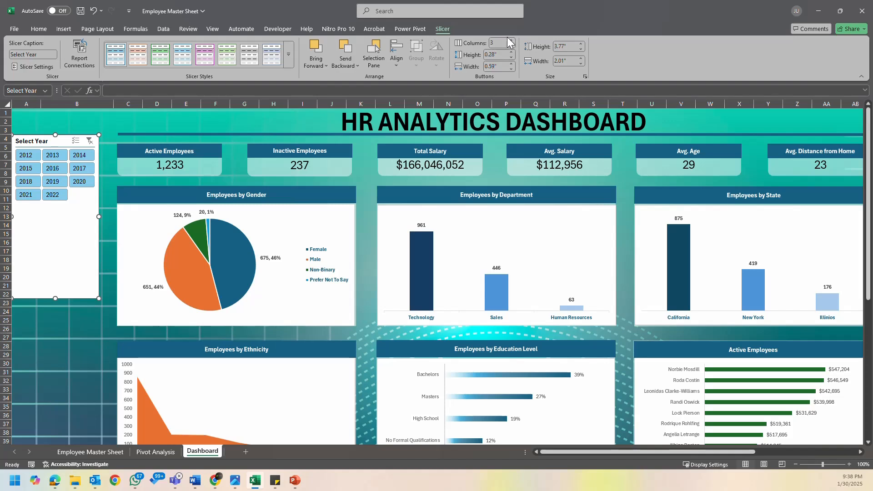
click(513, 40)
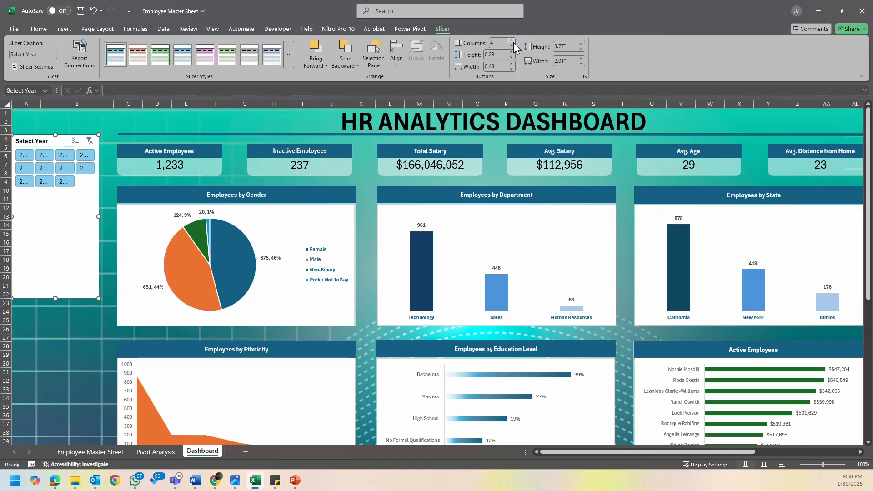
click(512, 46)
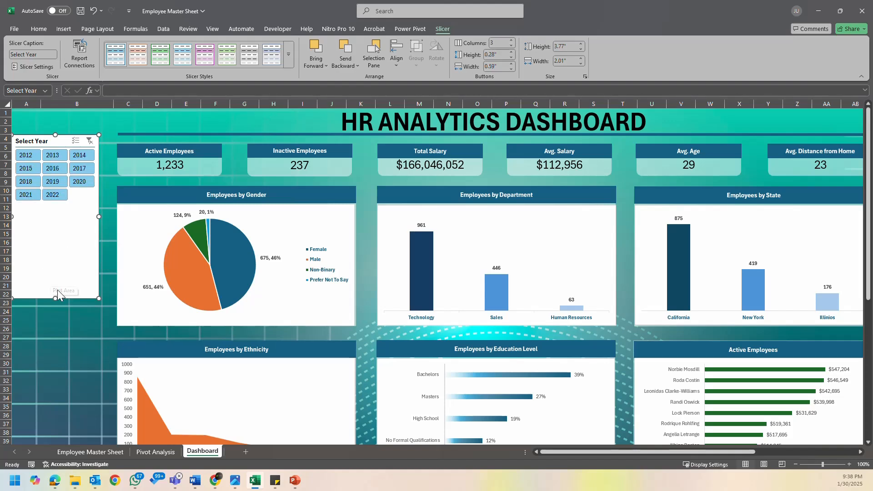
- Shorten the Select Year slicer to about 1.71" high and widen it to nearly the right edge of column B
drag(54, 298, 79, 209)
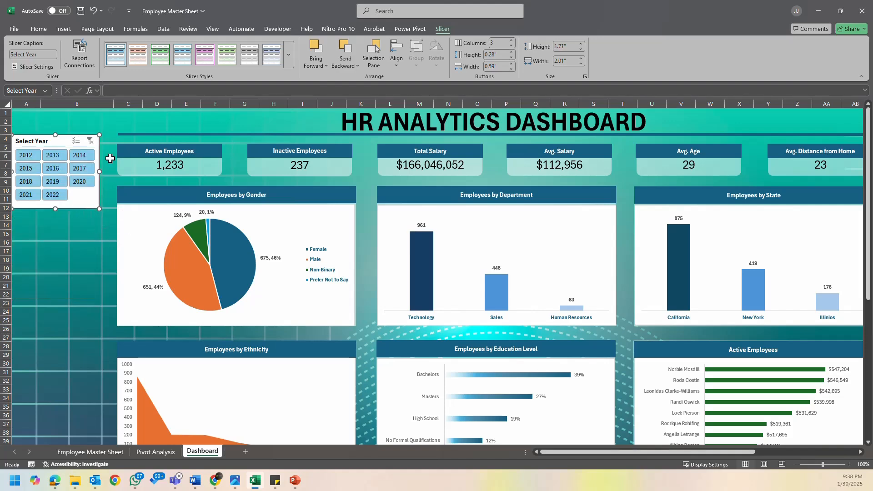
drag(100, 172, 112, 172)
click(76, 227)
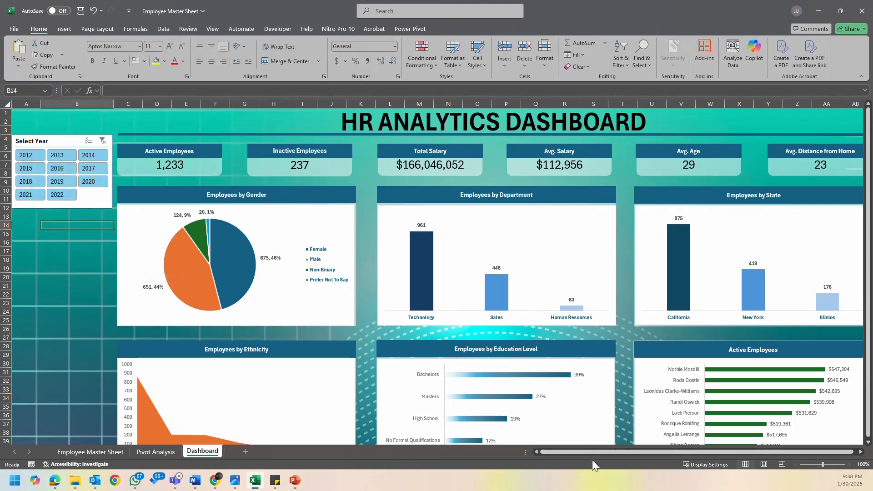
- Move the Gender slicer up beside the Employees by State chart, away from the other stacked slicers
scroll(600, 451, right, 1)
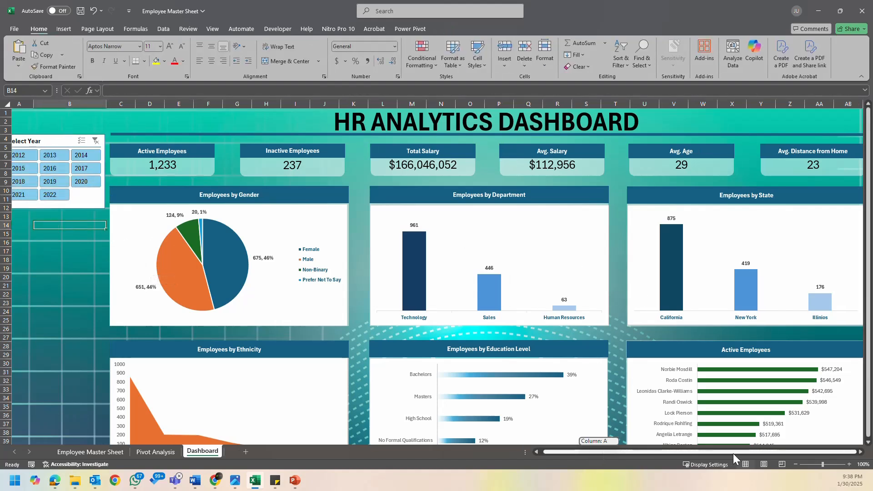
click(860, 453)
click(860, 453)
click(860, 453)
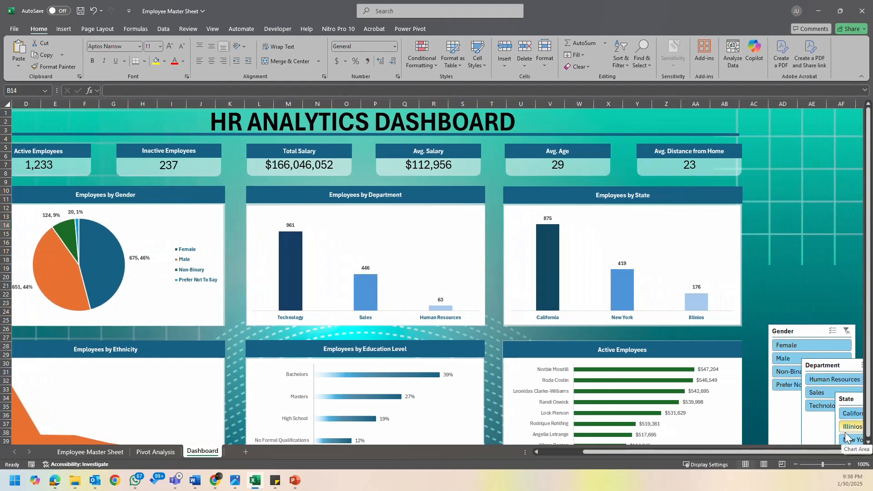
drag(832, 333, 775, 242)
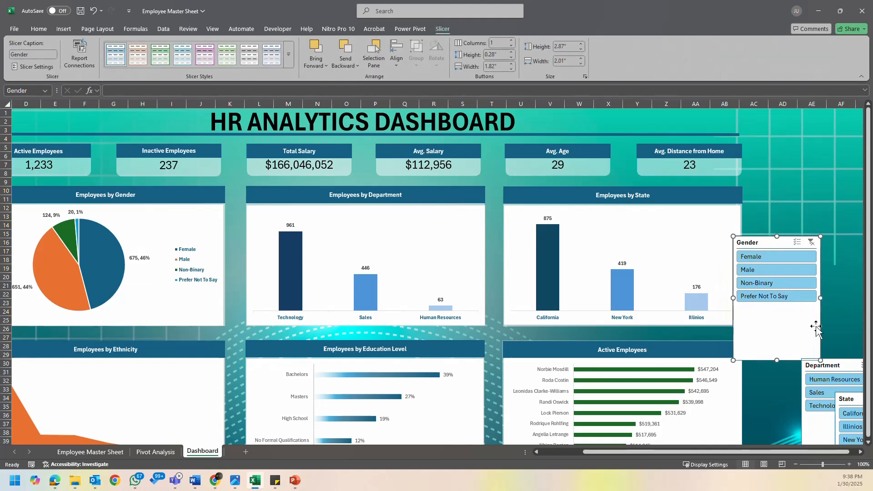
- Select all seven remaining slicers, from Gender to Rating Level, and move them together over the Employees by Gender and Ethnicity charts
click(861, 452)
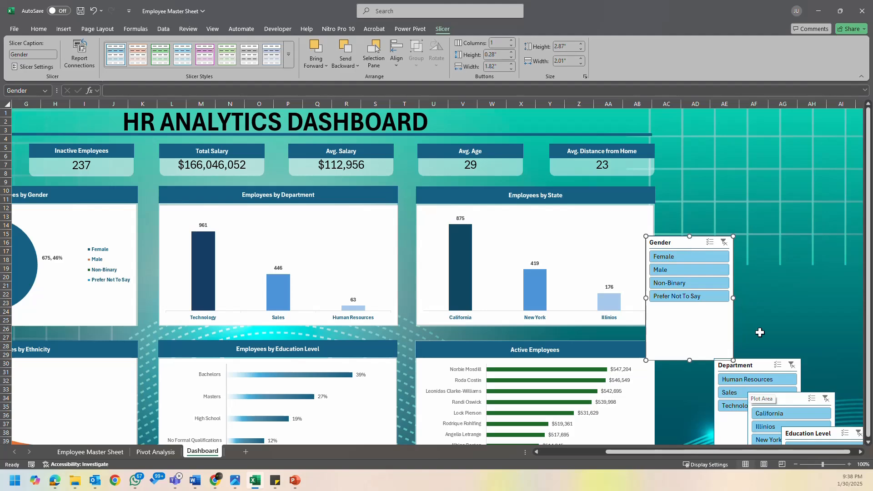
ctrl+click(766, 366)
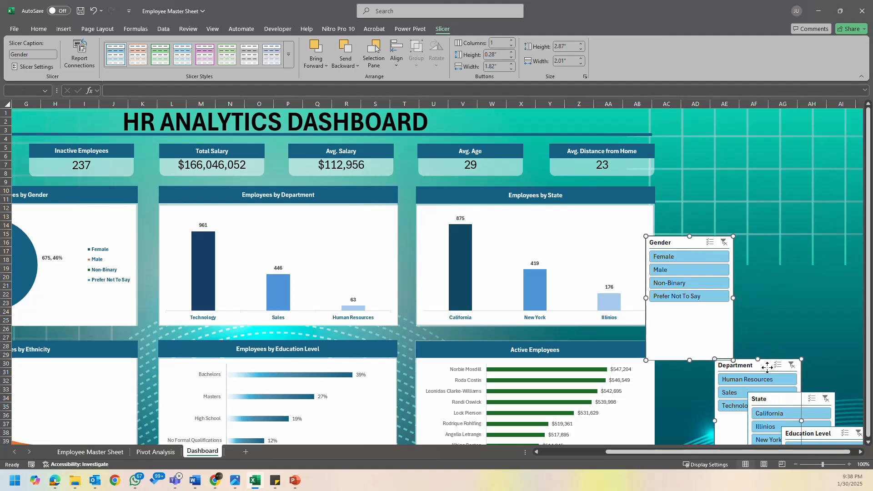
ctrl+click(809, 405)
ctrl+click(828, 434)
scroll(832, 409, down, 8)
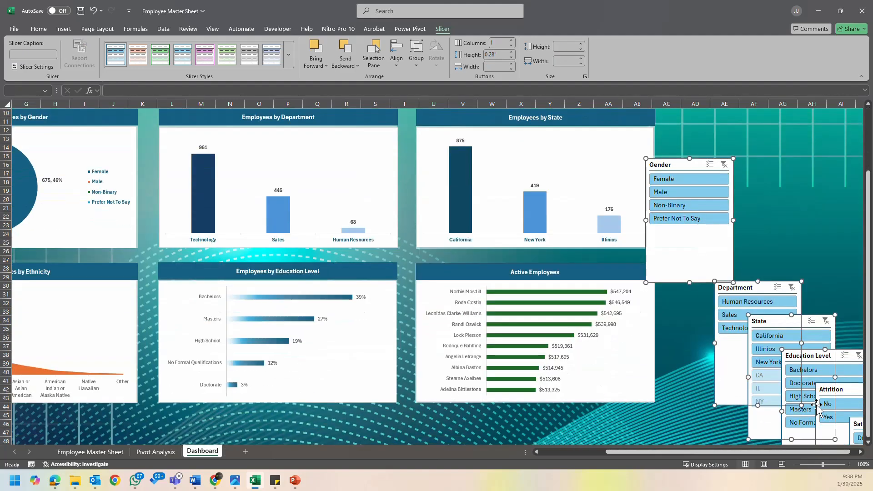
ctrl+click(836, 361)
ctrl+click(859, 398)
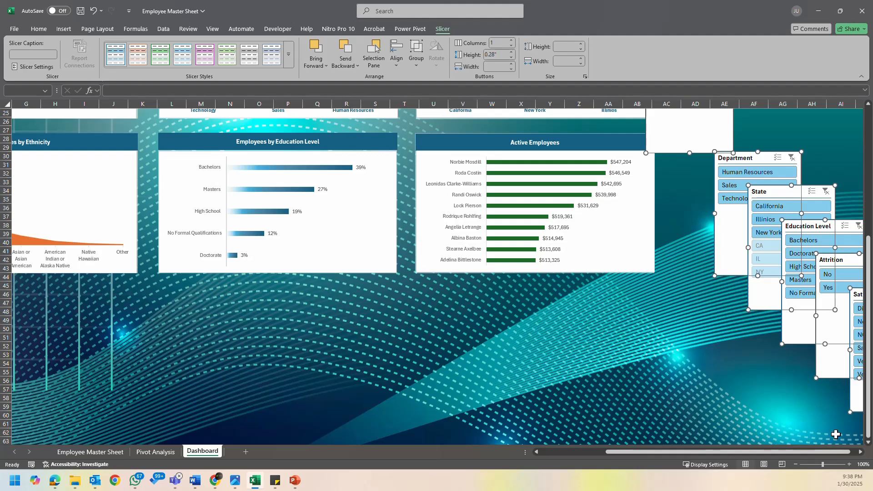
drag(837, 454, 855, 456)
scroll(832, 452, right, 5)
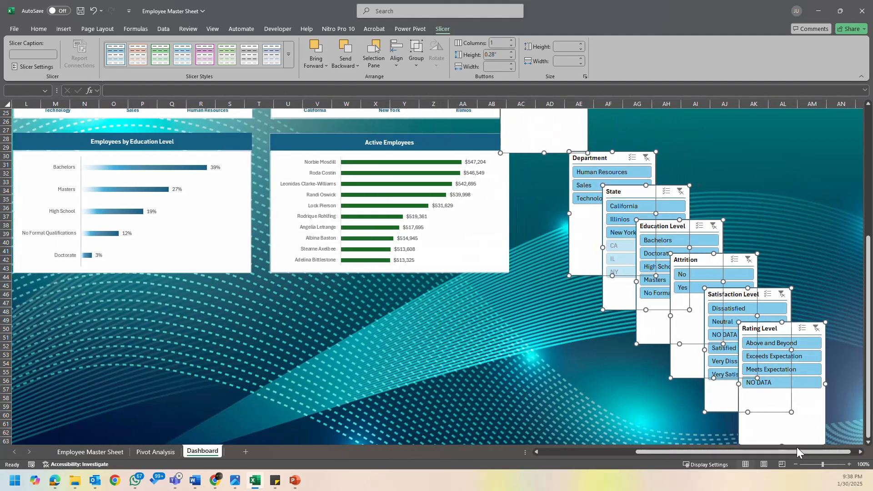
drag(776, 452, 700, 454)
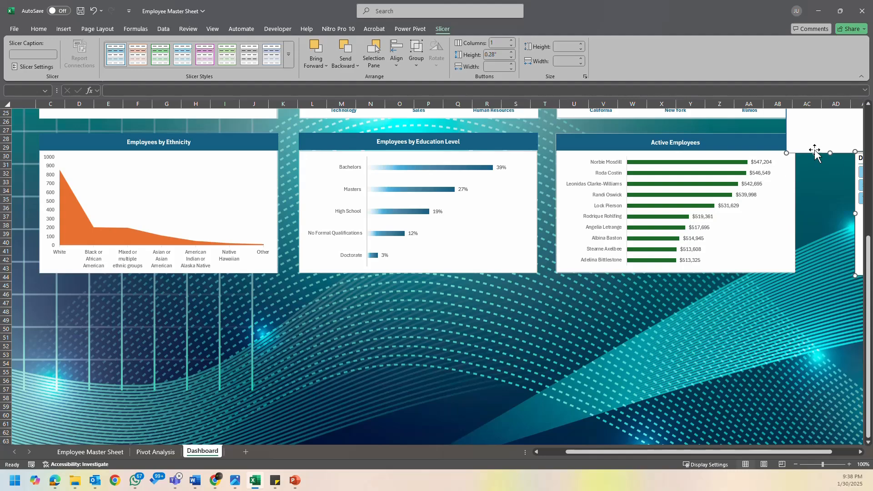
drag(793, 149, 62, 190)
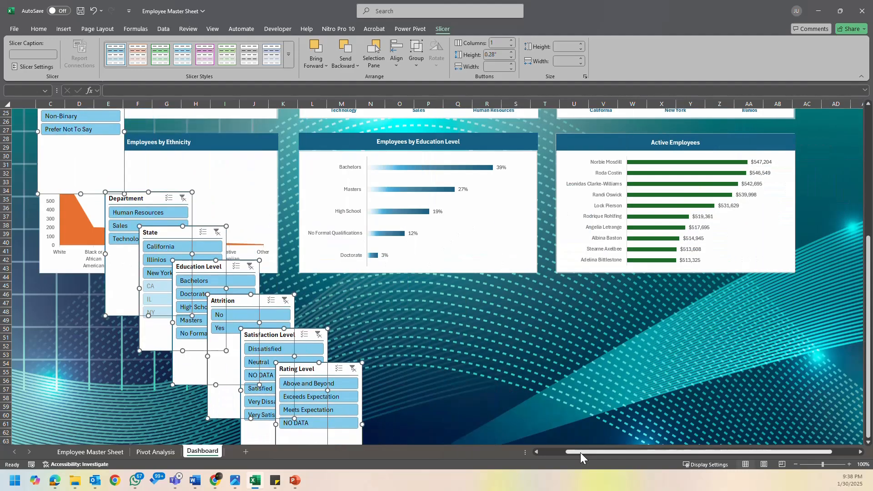
drag(581, 452, 486, 455)
scroll(114, 149, up, 5)
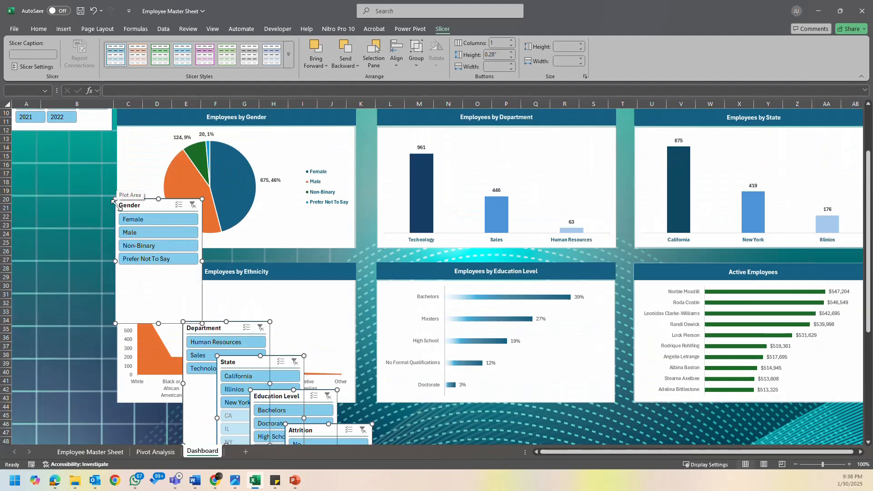
scroll(114, 203, up, 3)
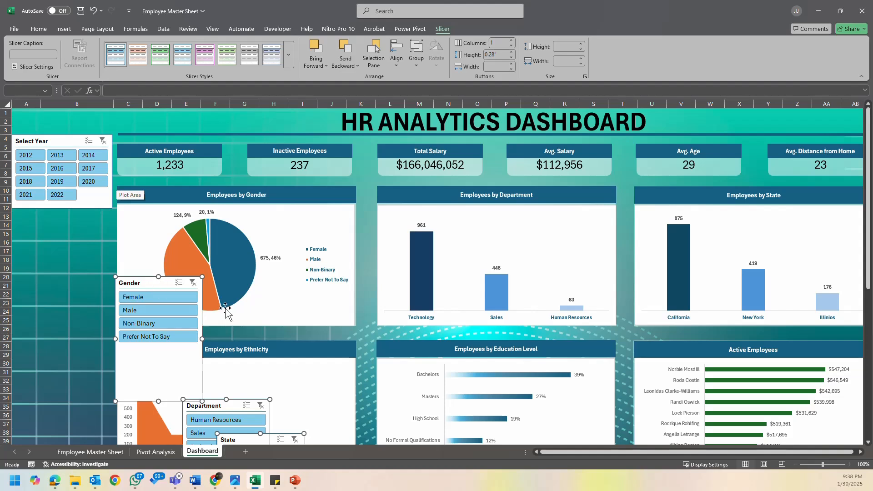
- Place the Gender slicer directly below the Select Year slicer and arrange its buttons in two columns
click(86, 309)
click(159, 362)
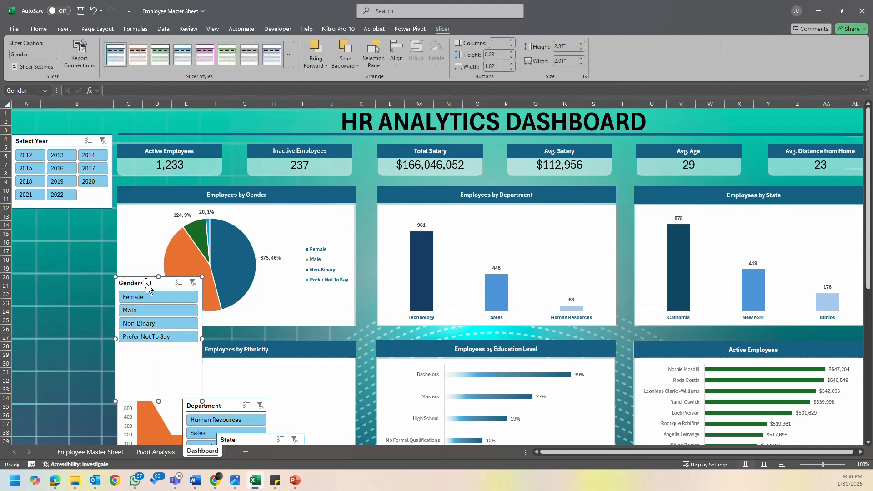
drag(146, 286, 50, 220)
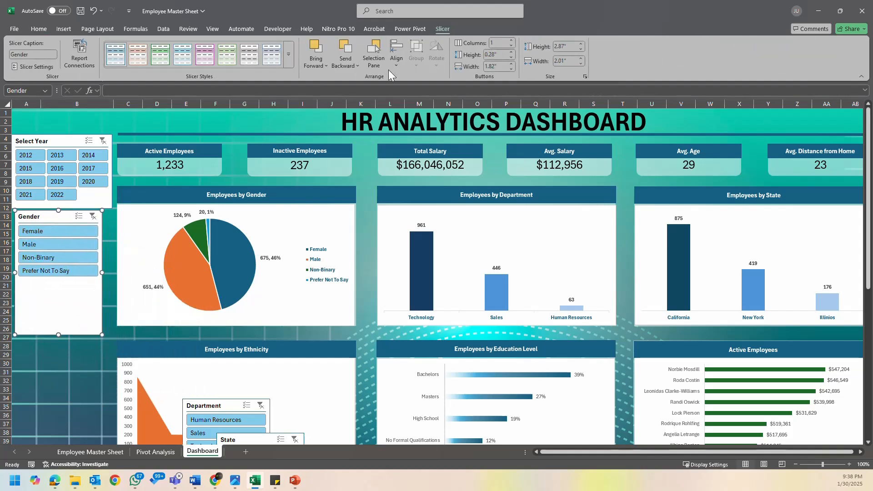
click(512, 40)
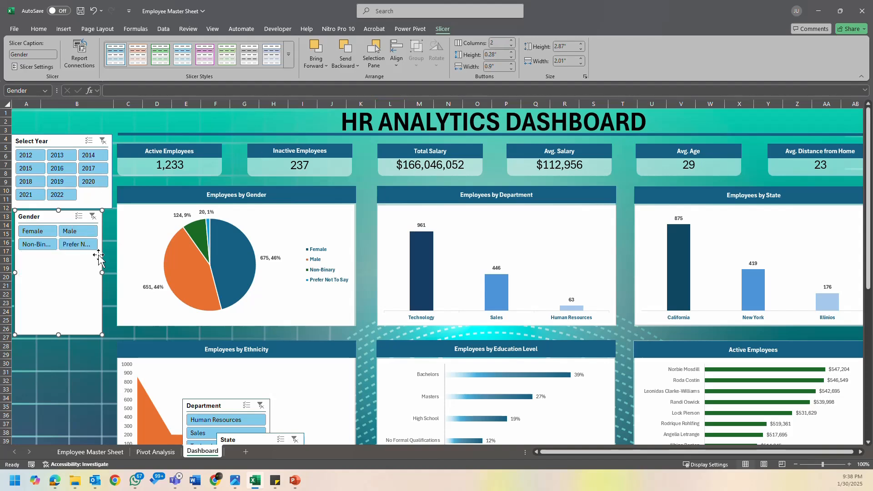
- Resize the Gender slicer to about 1.23" high and align its side edges with the Select Year slicer
drag(101, 273, 116, 275)
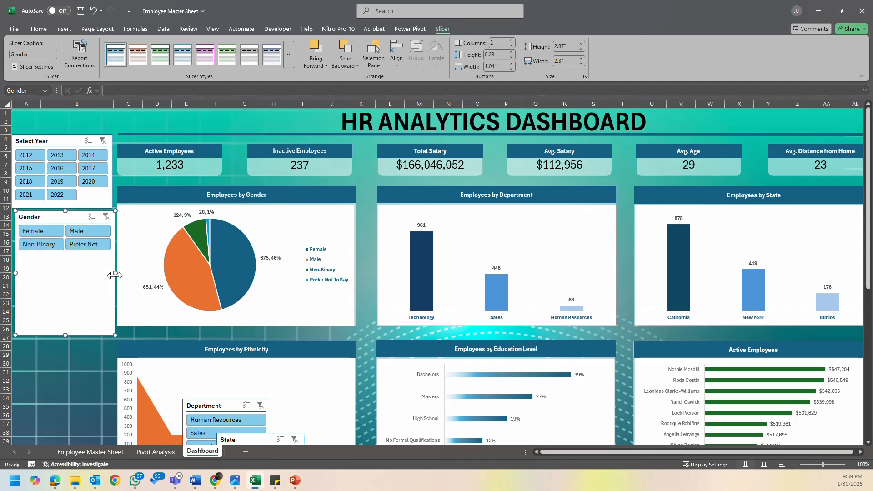
drag(65, 335, 65, 264)
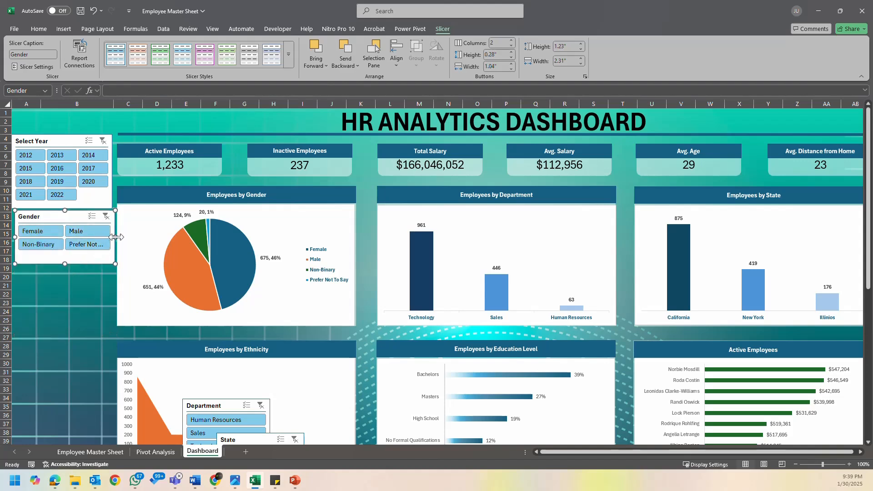
drag(116, 237, 111, 237)
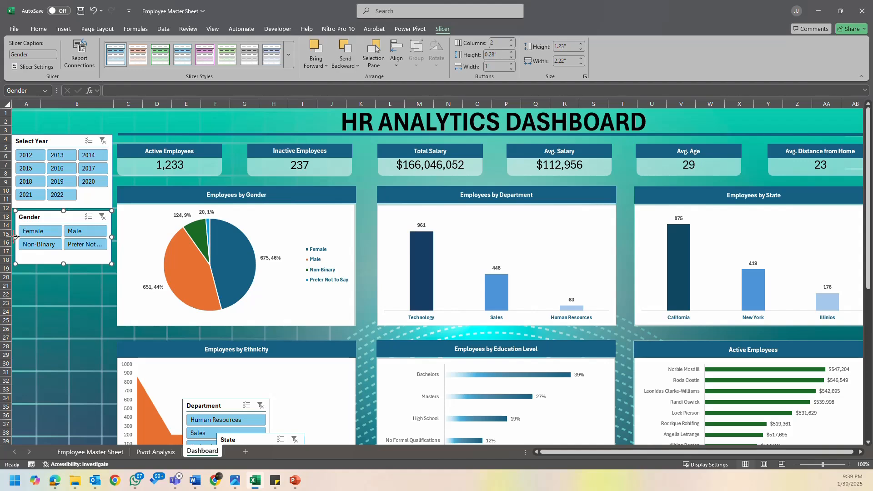
drag(13, 236, 11, 236)
click(90, 298)
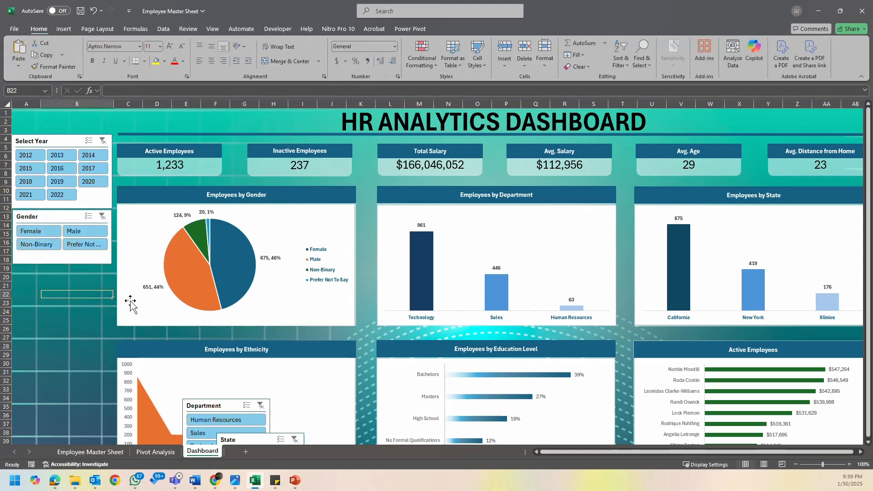
- Place the Department slicer below the Gender slicer, widen it to match, and shorten it to fit its three items
scroll(306, 306, down, 1)
drag(225, 385, 55, 252)
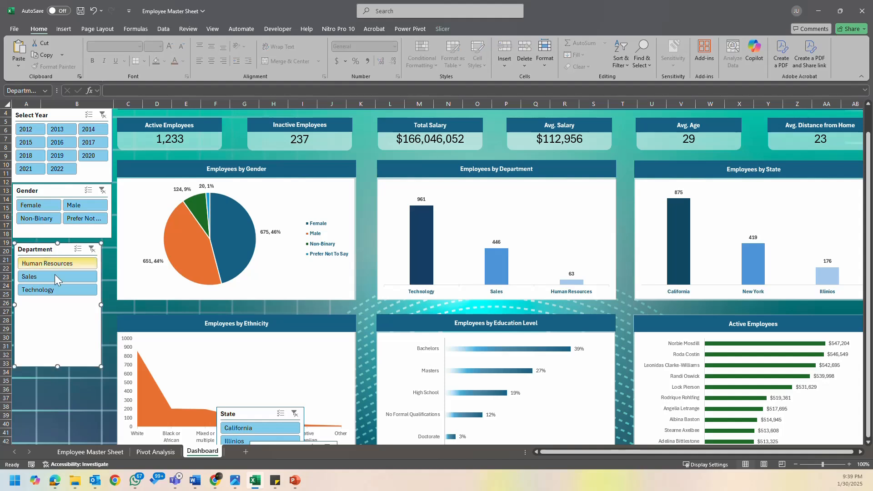
drag(100, 305, 110, 303)
drag(52, 249, 51, 245)
drag(61, 363, 63, 297)
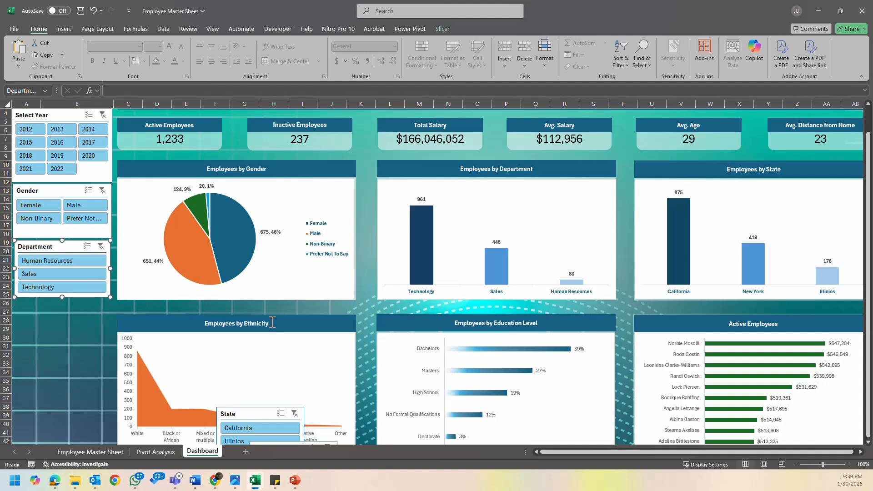
- Move the State slicer directly below the Department slicer
click(288, 314)
scroll(288, 327, down, 3)
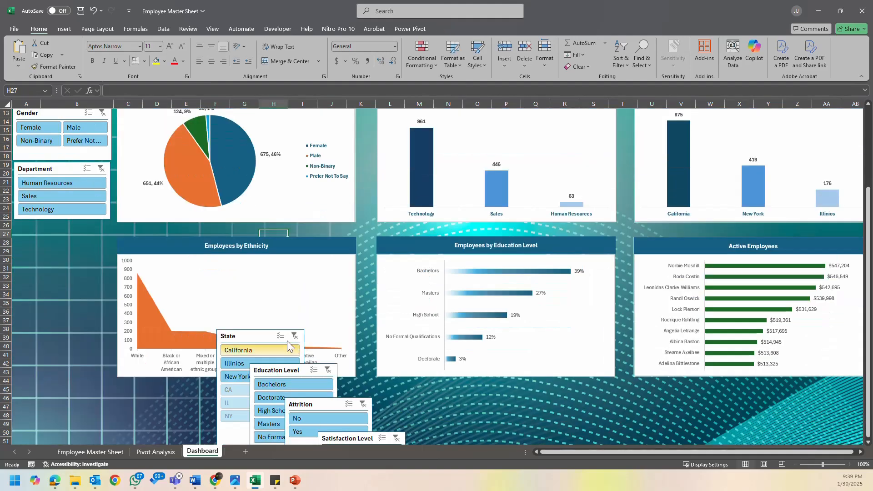
drag(259, 339, 56, 229)
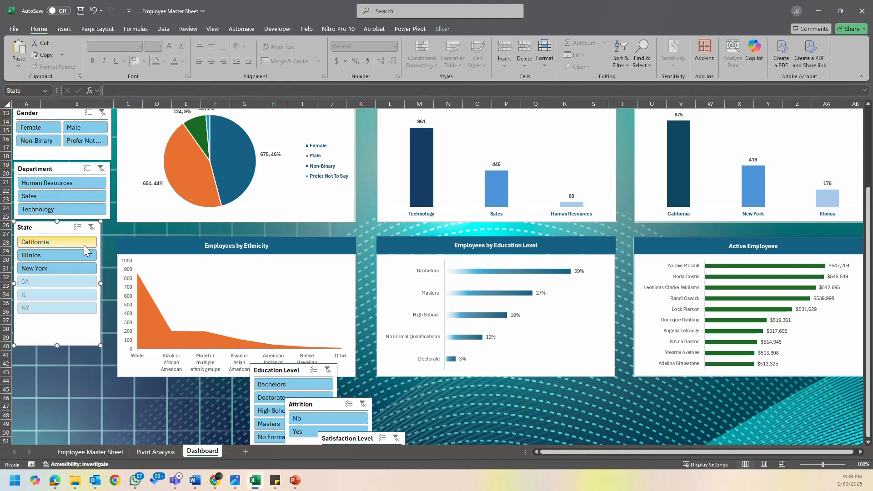
- Widen the State slicer to match the Department slicer above it
drag(101, 285, 110, 285)
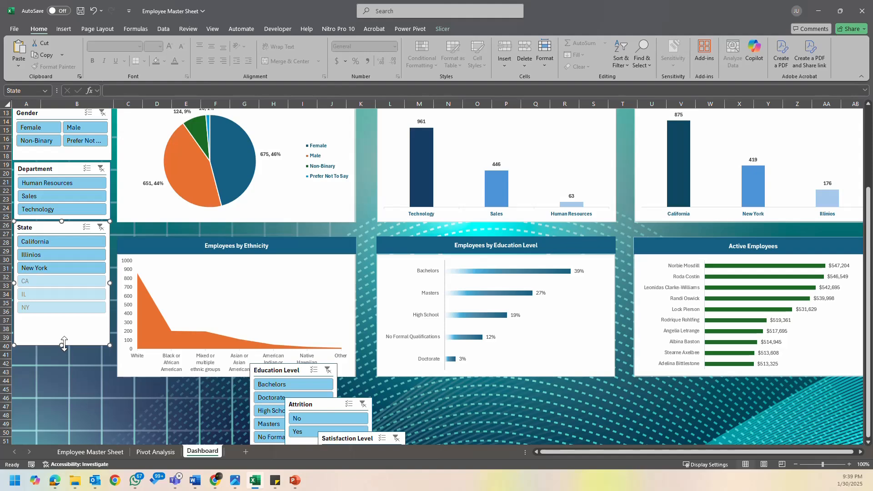
click(62, 168)
click(117, 230)
scroll(119, 232, up, 4)
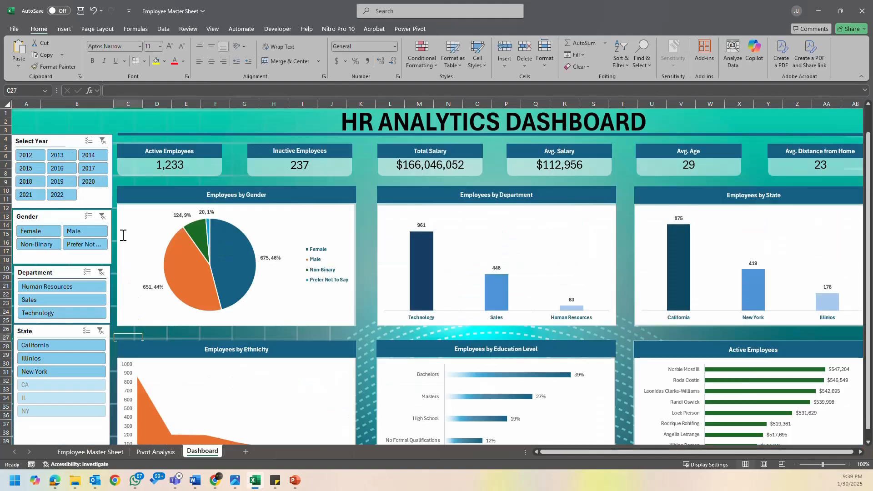
- Set the Gender slicer to hide items with no data
click(53, 217)
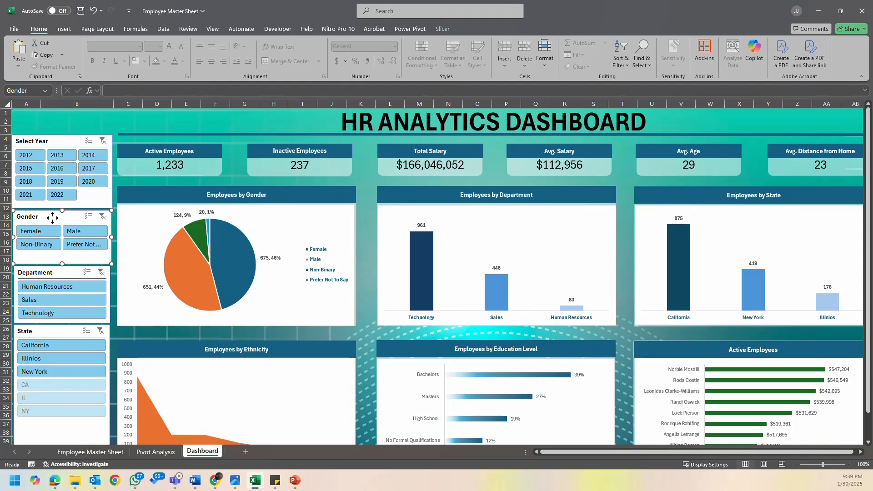
right_click(52, 217)
click(103, 456)
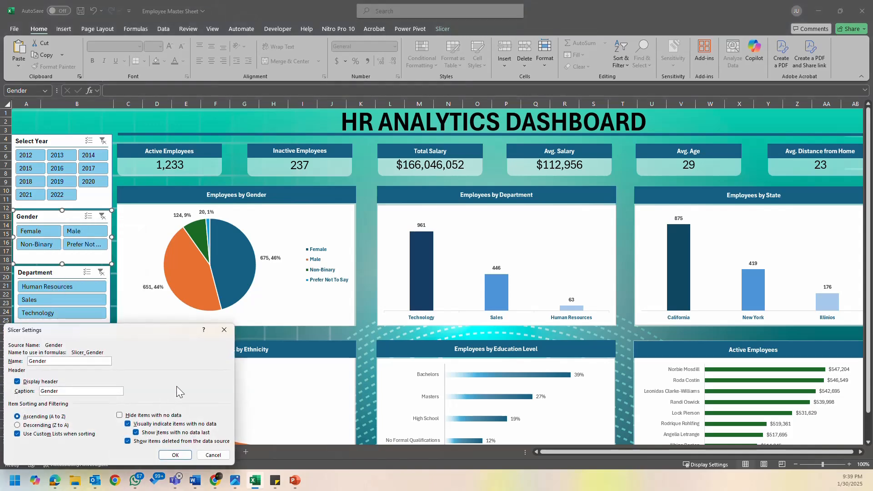
click(174, 416)
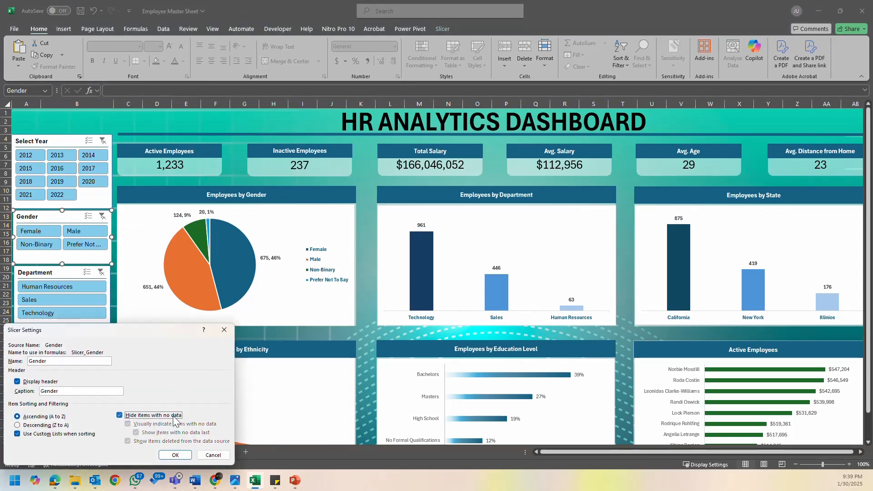
click(175, 455)
- Set the Department slicer to hide items with no data
click(53, 273)
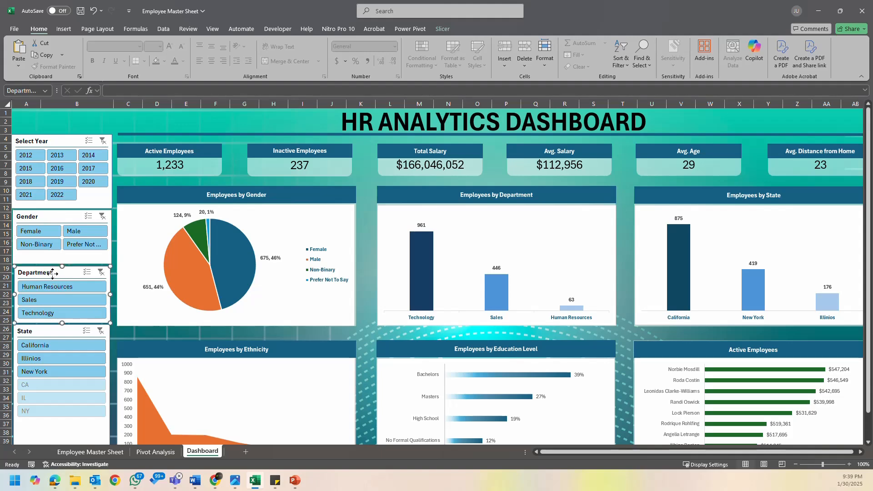
right_click(52, 273)
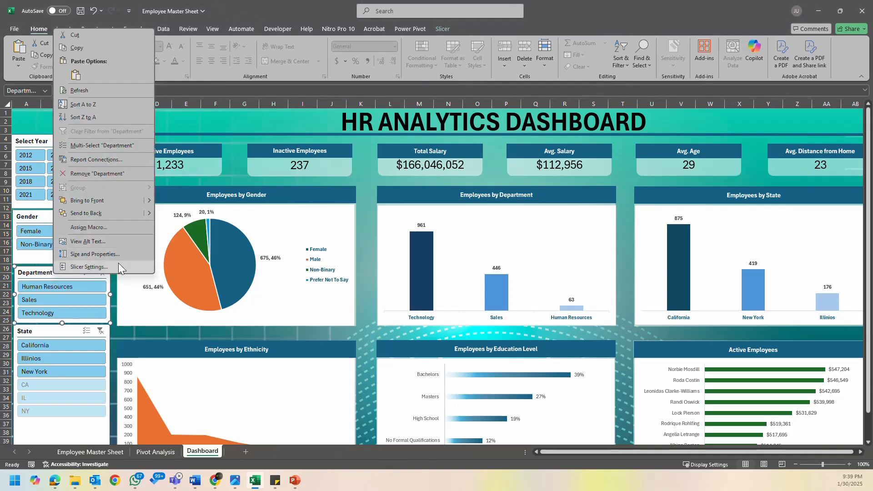
click(89, 267)
click(120, 292)
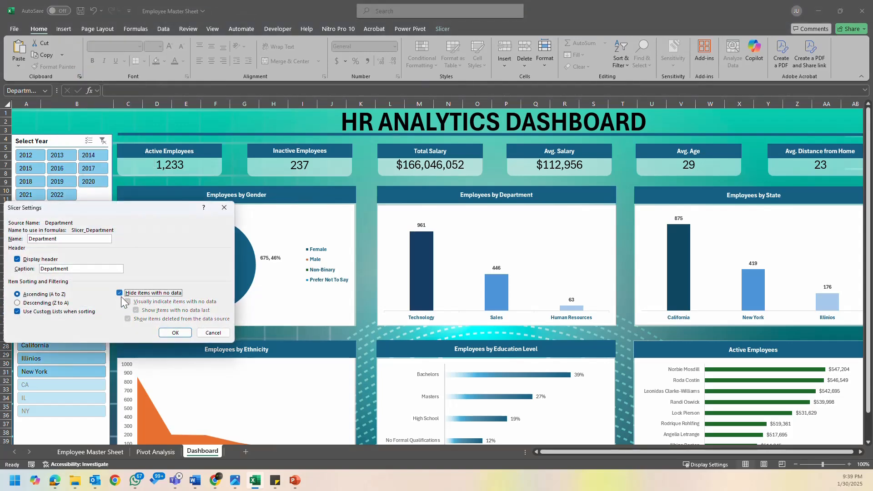
click(184, 336)
- Set the State slicer to hide items with no data
click(54, 332)
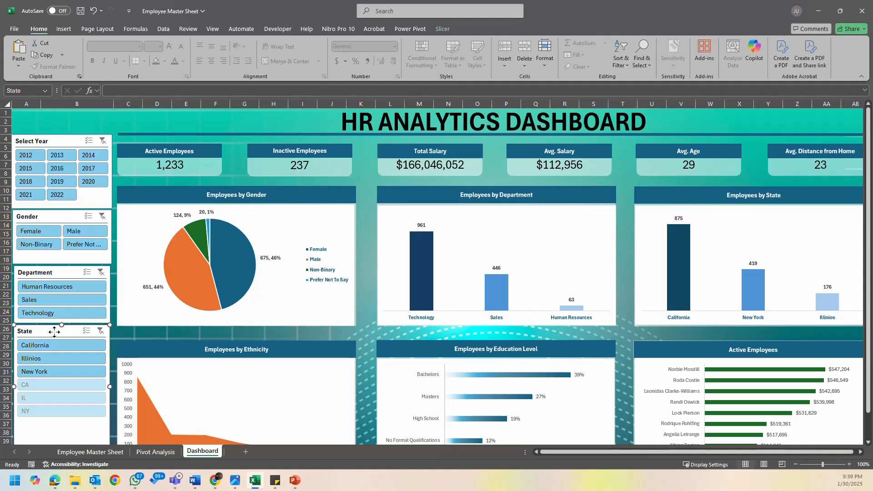
right_click(54, 332)
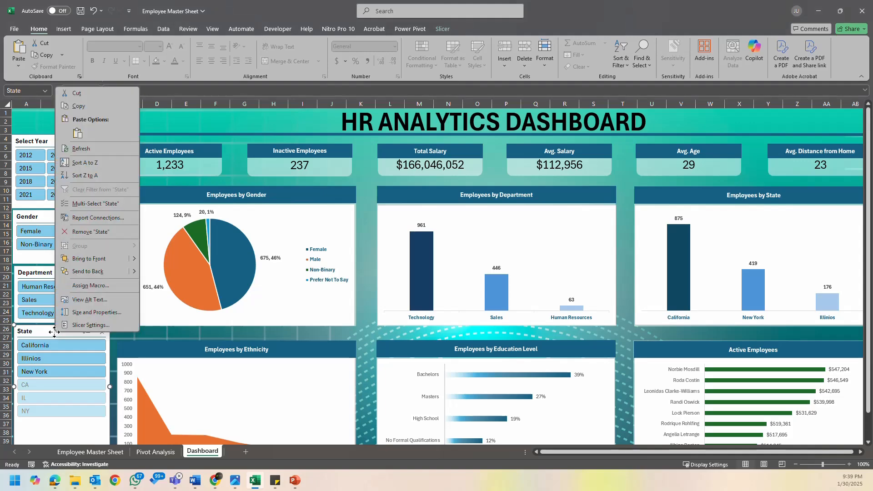
click(130, 324)
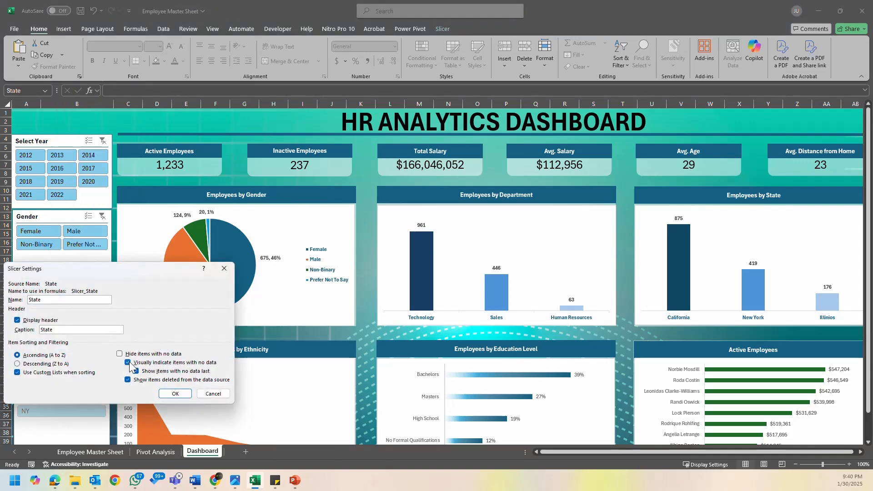
click(120, 354)
click(175, 393)
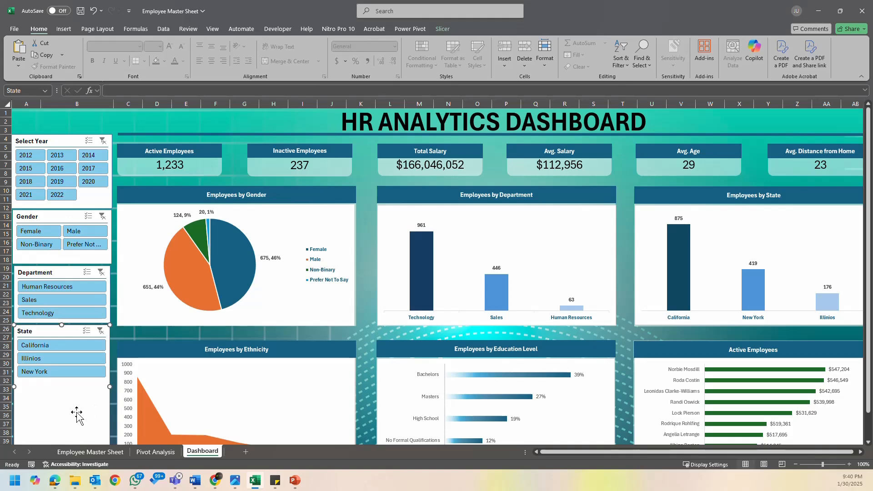
- Shorten the State slicer to fit its three items: California, Illinios and New York
click(112, 342)
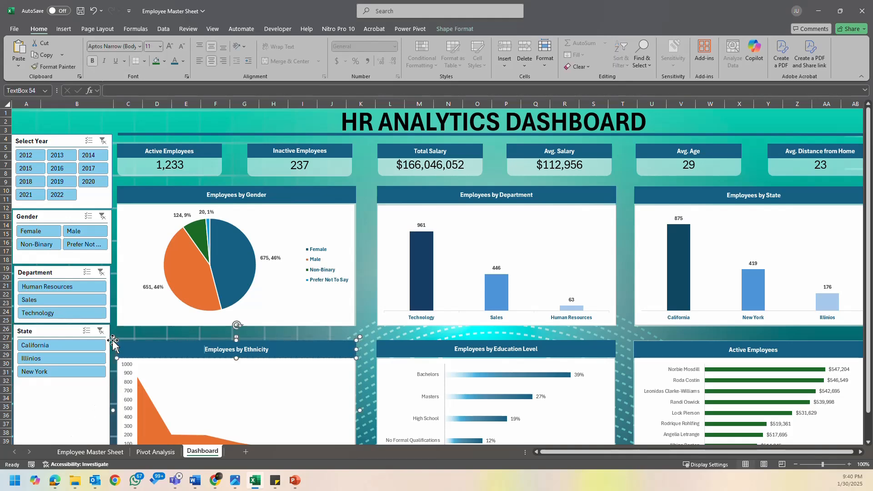
click(136, 335)
scroll(106, 358, down, 3)
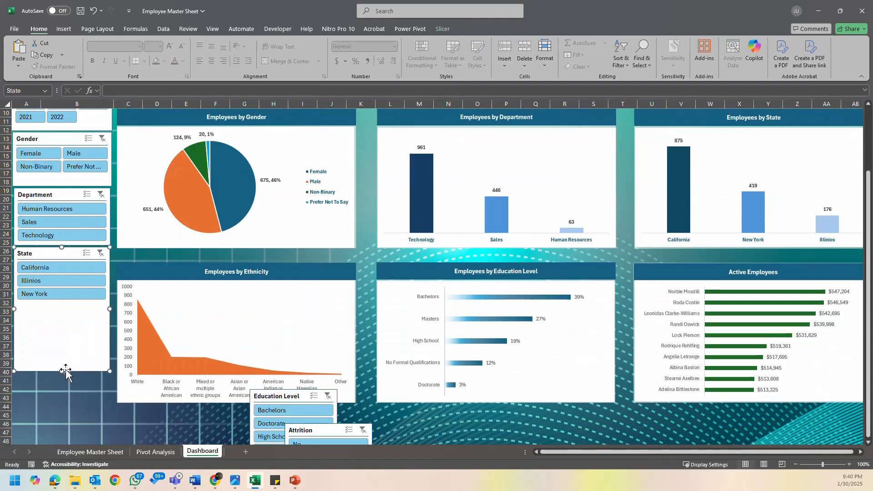
drag(61, 372, 71, 304)
click(89, 362)
- Place the Education Level slicer directly below the State slicer and widen it to about 2.12"
scroll(231, 387, down, 2)
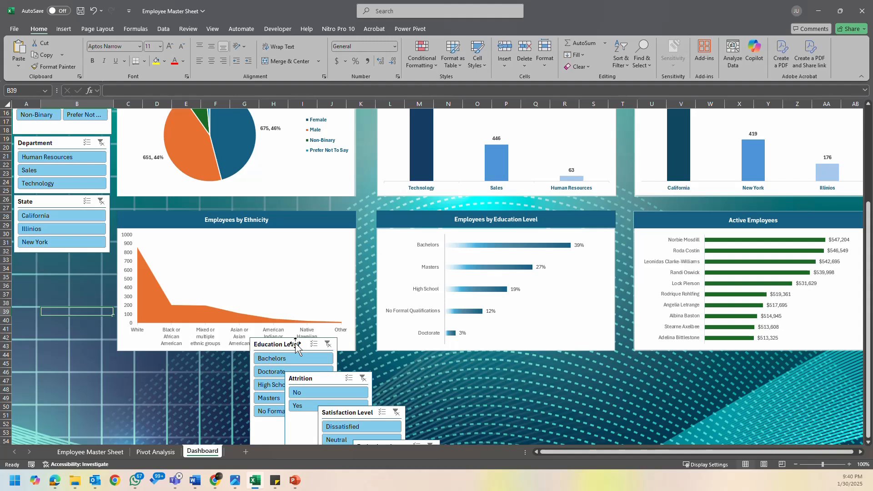
drag(295, 346, 60, 261)
drag(102, 315, 106, 319)
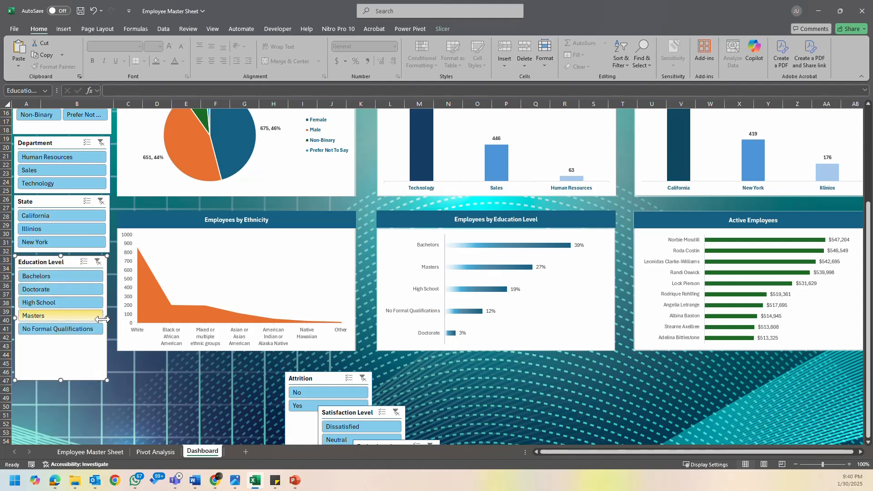
- Arrange the Education Level slicer's buttons in two columns and shorten it to fit the three button rows
click(441, 29)
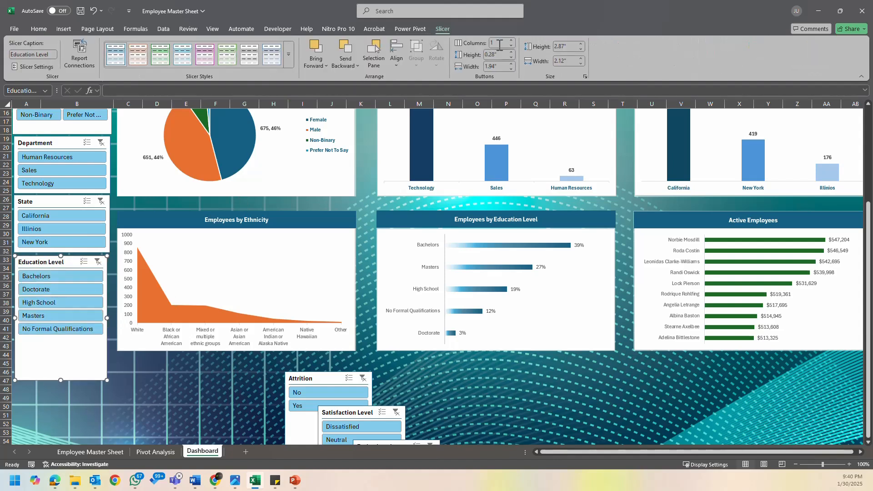
click(511, 41)
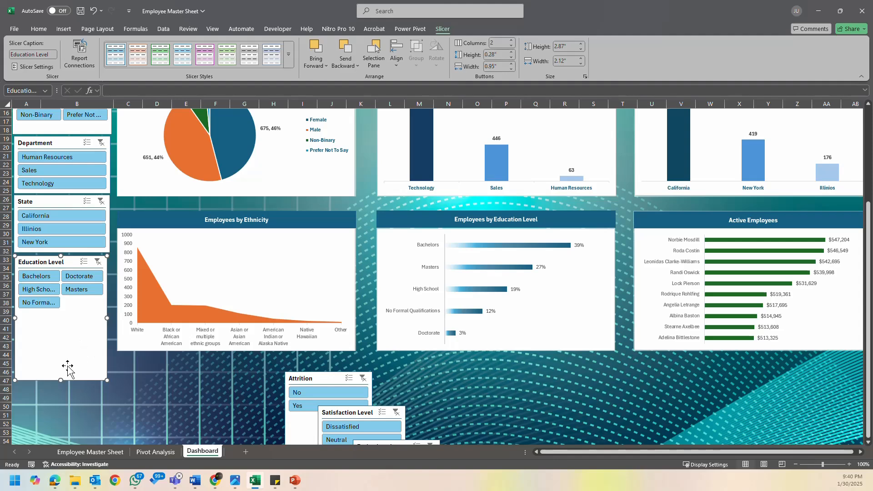
drag(63, 380, 68, 313)
click(86, 332)
- Place the Attrition slicer just below the Education Level slicer
scroll(359, 399, down, 4)
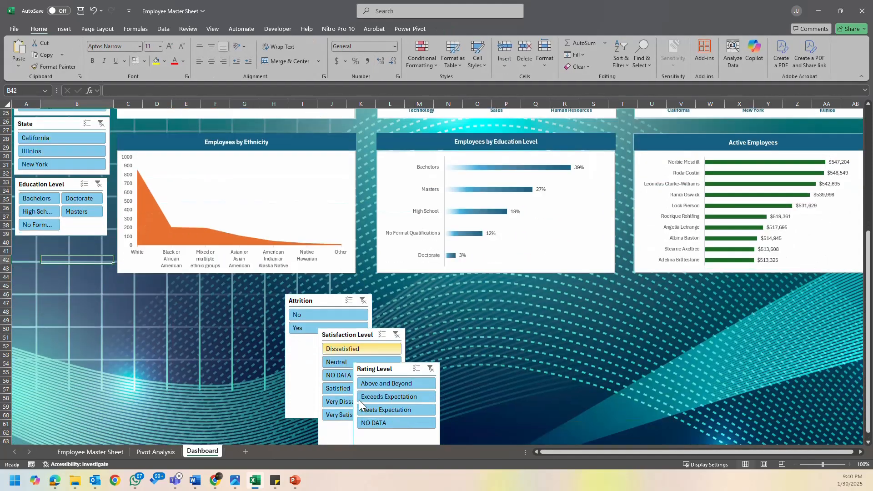
drag(316, 278, 43, 224)
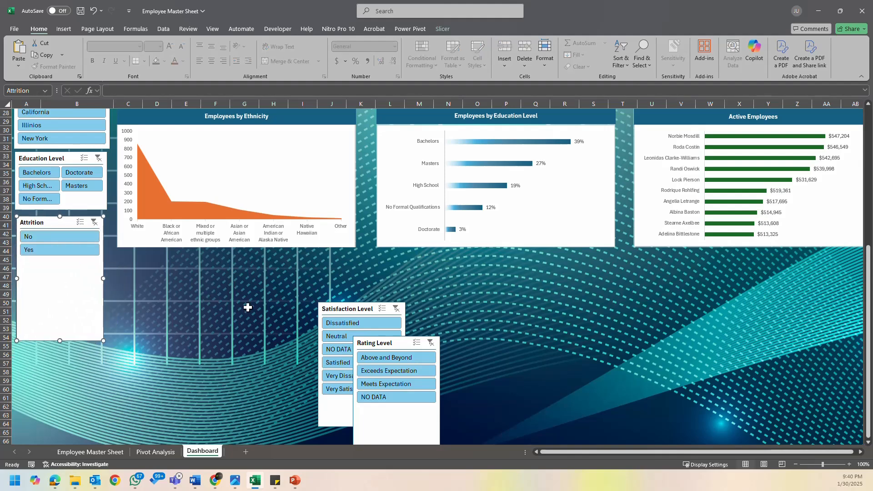
click(137, 302)
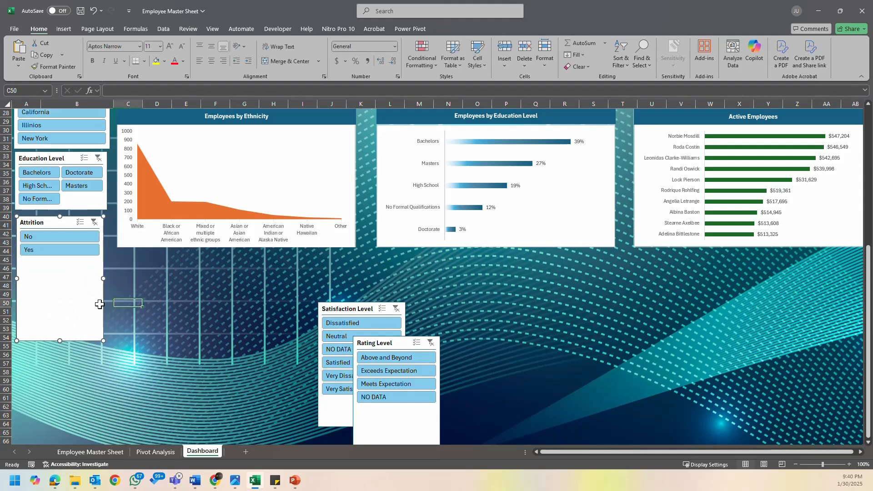
- Arrange the Attrition slicer's buttons in two columns and shorten the slicer to about 0.73" high
click(61, 332)
click(450, 29)
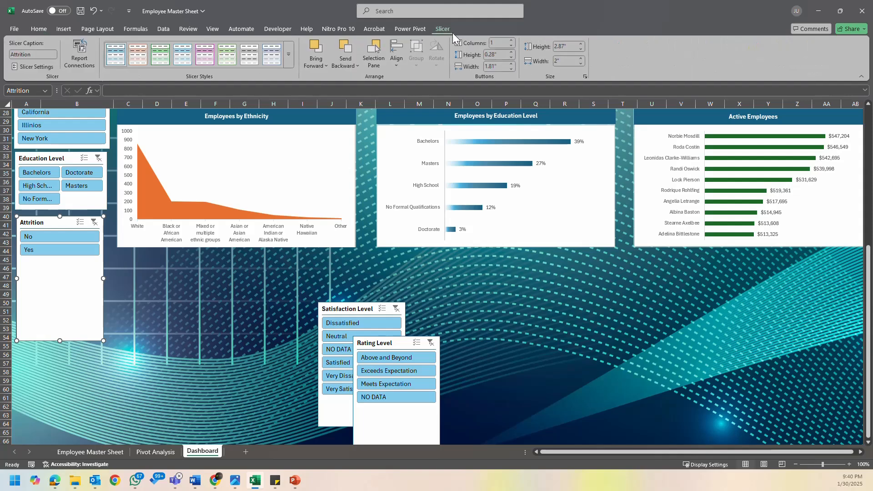
click(512, 40)
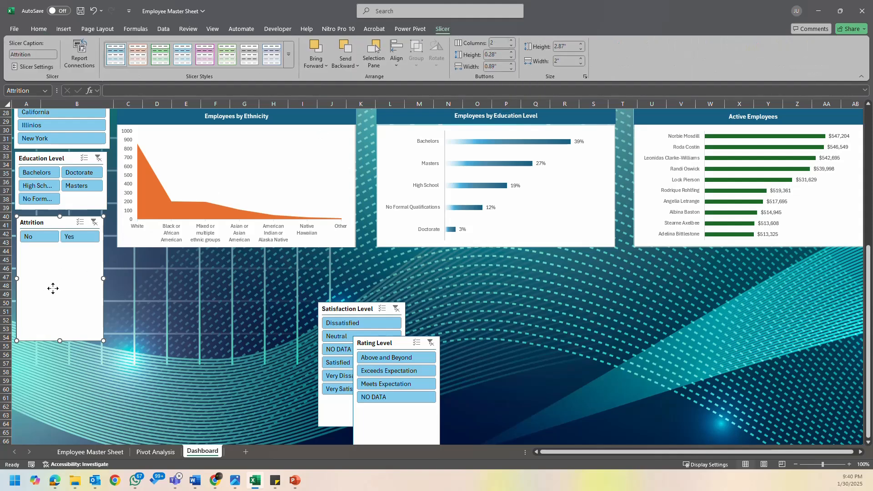
drag(60, 340, 61, 248)
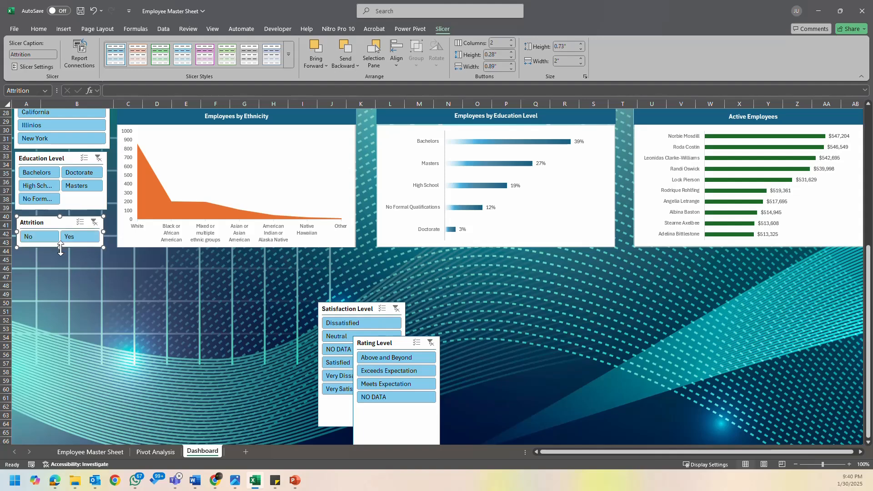
click(89, 269)
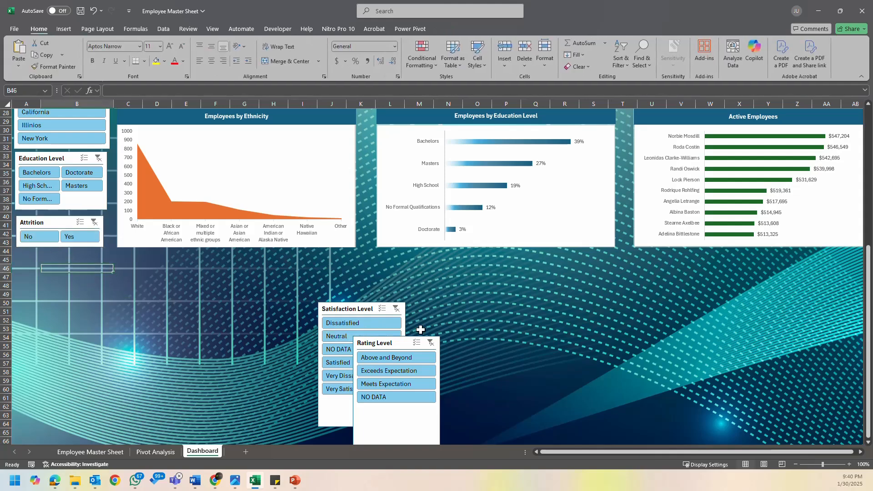
- Place the Satisfaction Level slicer directly below the Attrition slicer and move the Rating Level slicer into the empty area beside it
drag(356, 309, 51, 253)
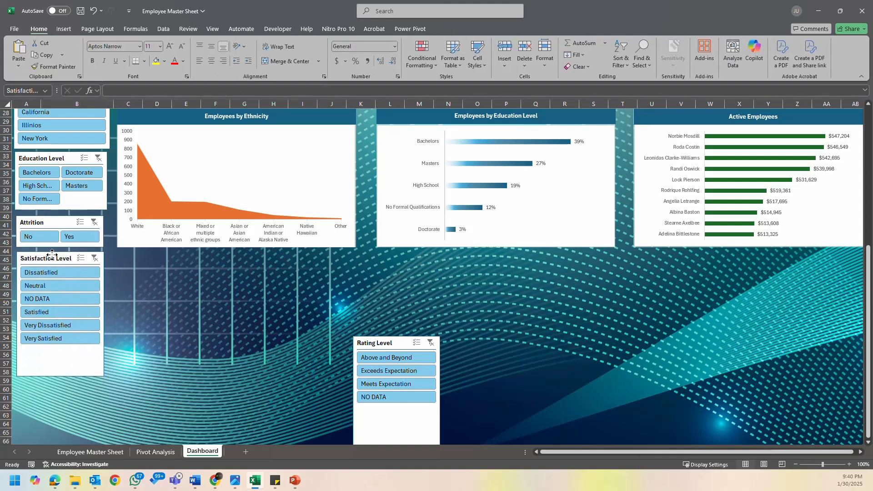
drag(375, 337, 212, 285)
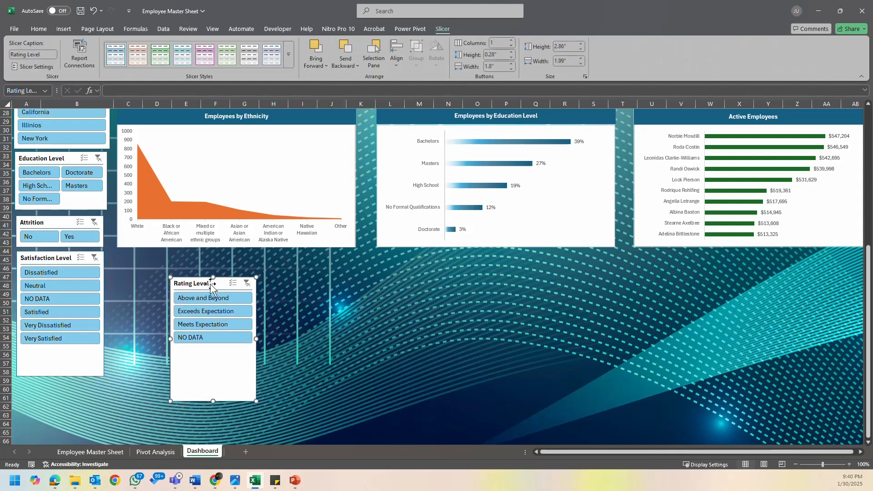
- Try two-column button layouts on the Satisfaction Level and Rating Level slicers, returning Rating Level to one column
click(52, 256)
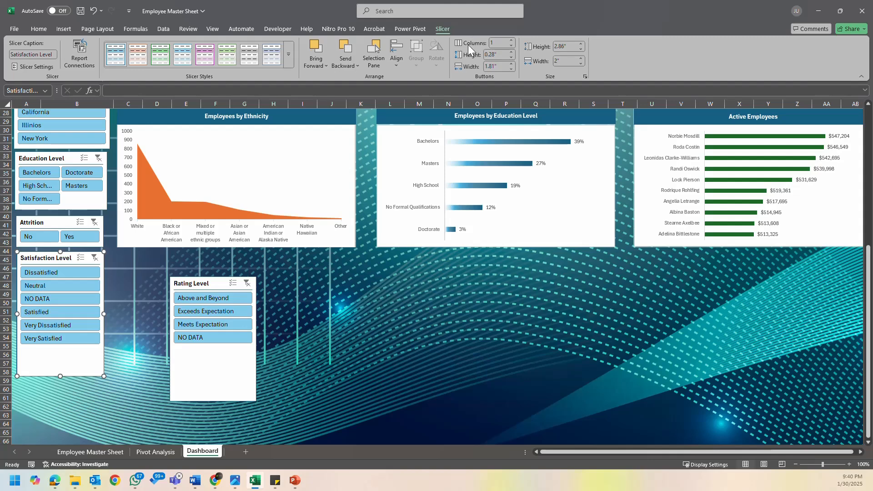
click(511, 41)
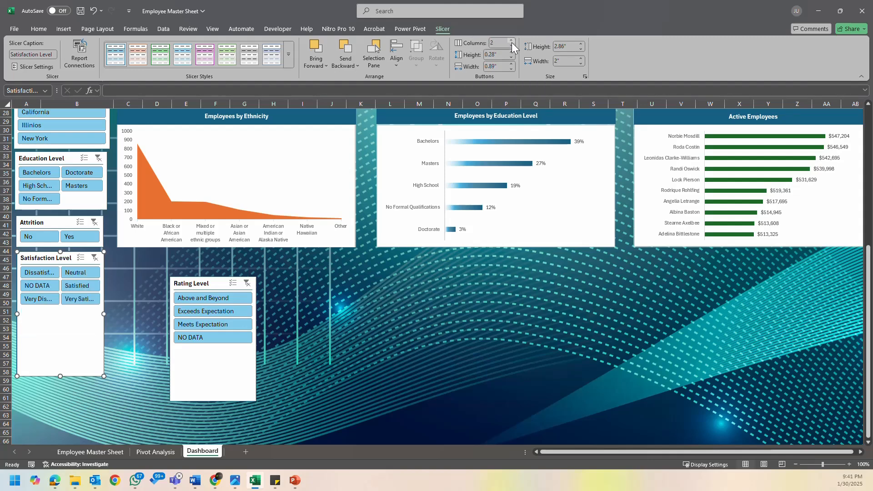
click(224, 284)
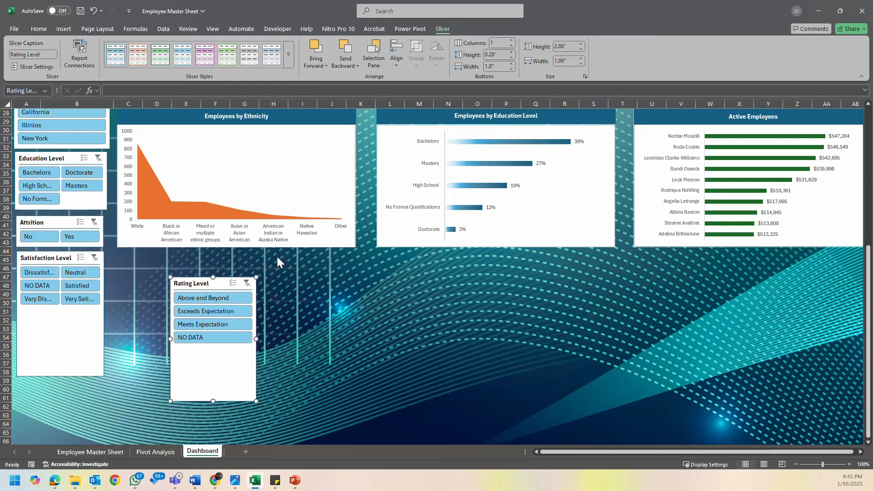
click(511, 40)
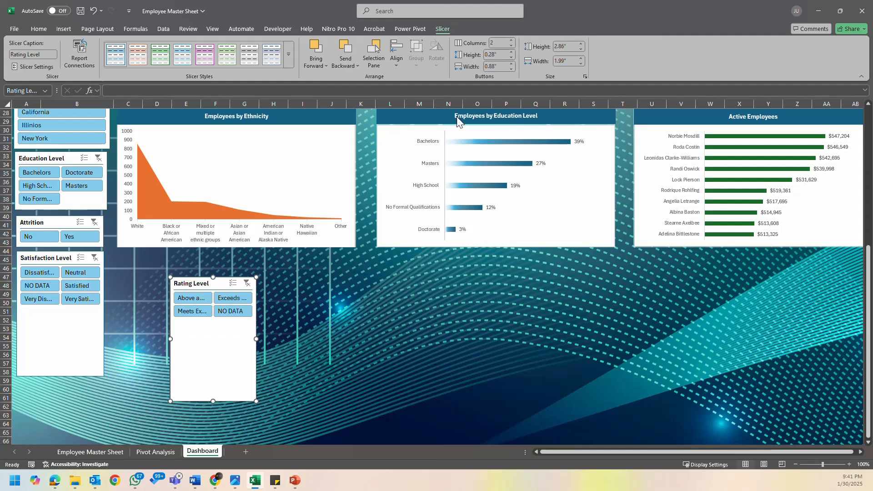
click(511, 45)
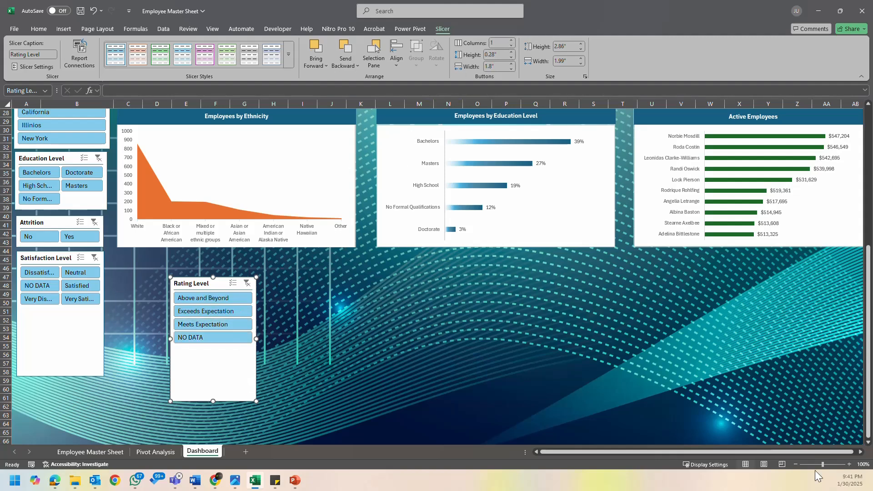
- Set Satisfaction Level to one column, shorten it and the Rating Level slicer around their items, and stack Rating Level directly below Satisfaction Level
drag(213, 402, 213, 346)
click(58, 335)
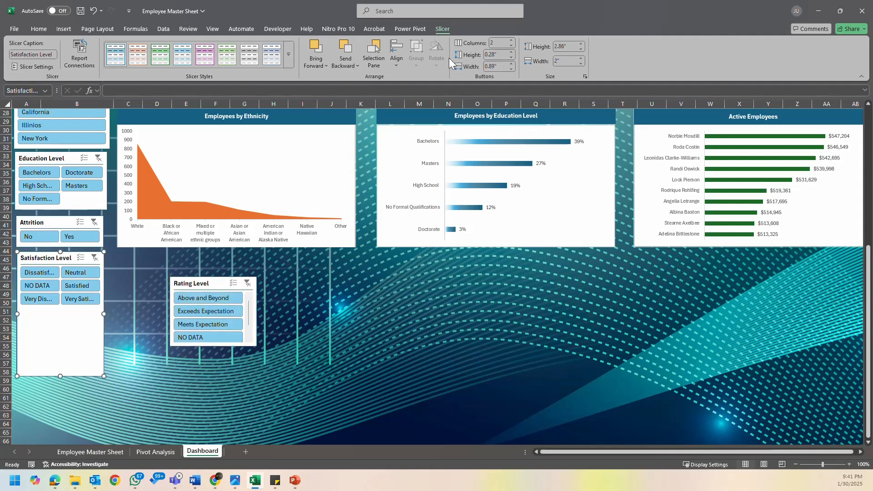
click(511, 45)
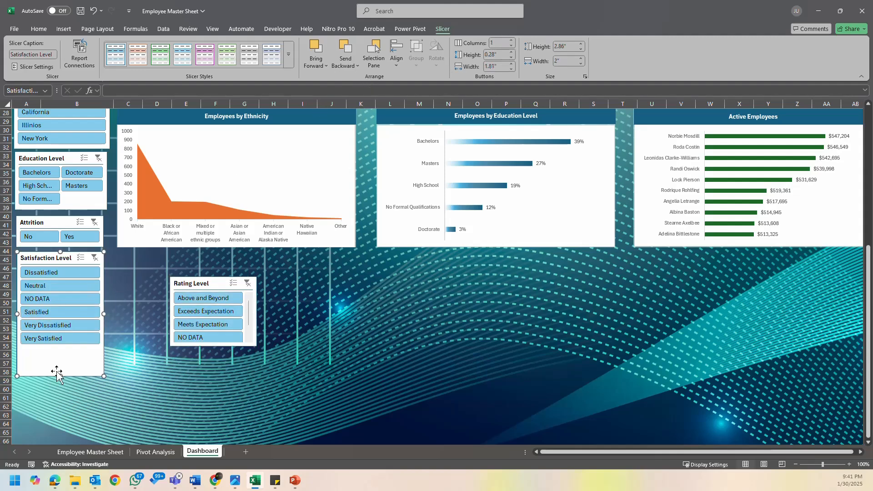
drag(59, 376, 59, 349)
drag(202, 283, 51, 356)
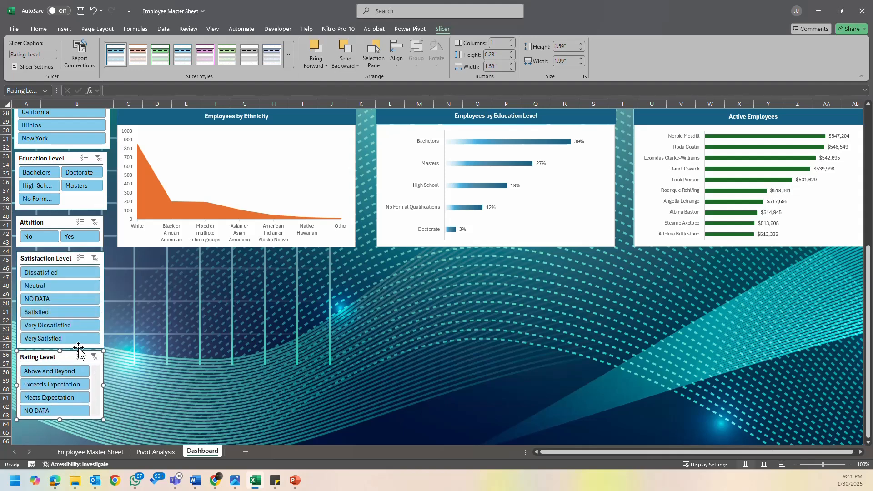
- Set the Satisfaction Level slicer to hide items with no data
click(55, 258)
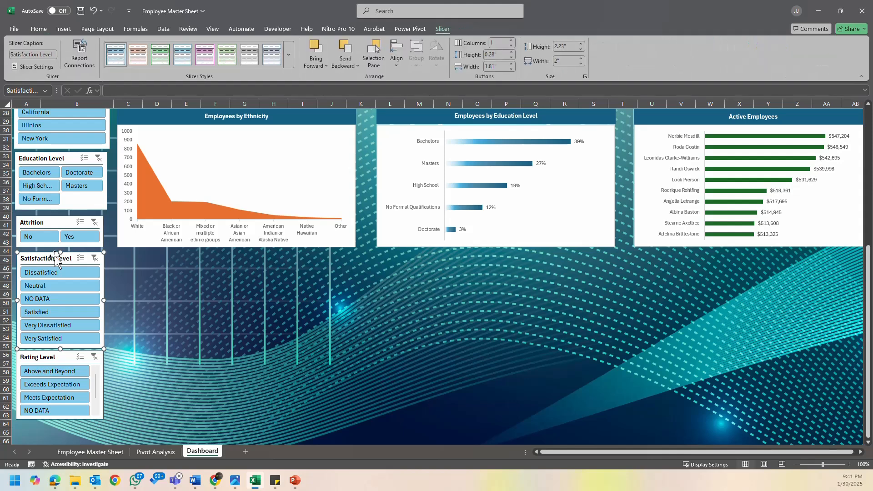
right_click(54, 258)
click(99, 247)
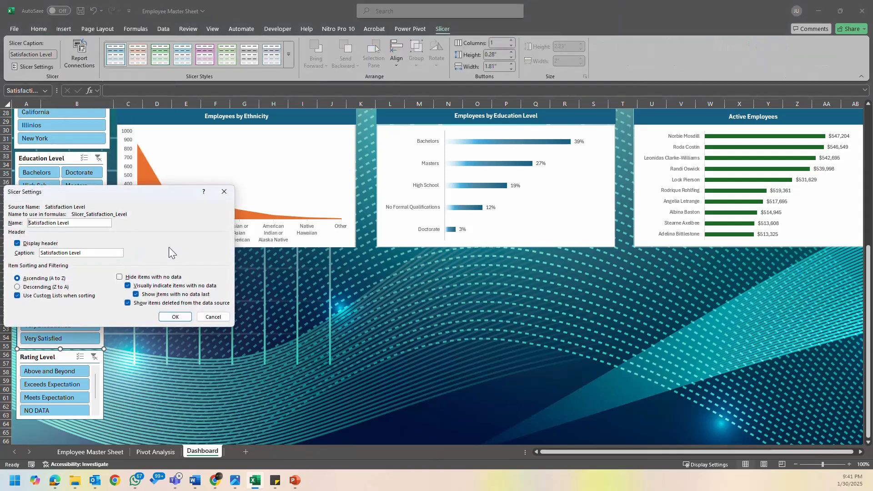
click(120, 277)
click(175, 316)
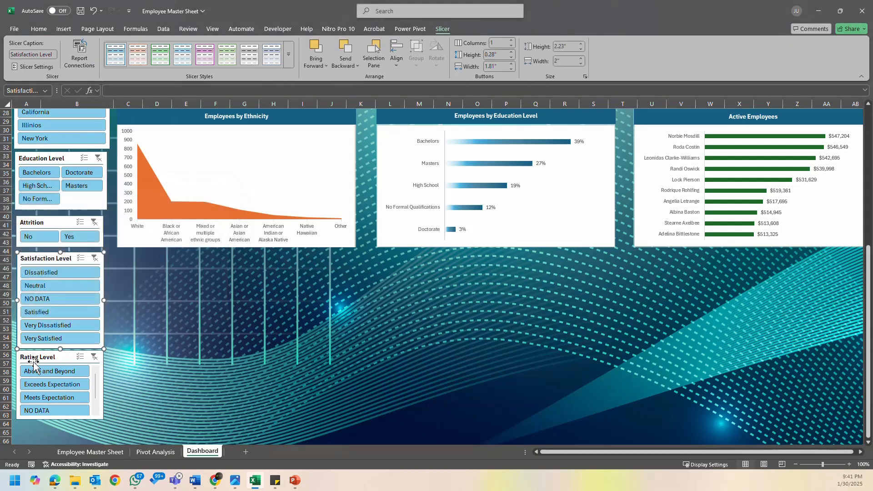
- Lengthen the Rating Level slicer to about 1.69" high and set it to hide items with no data
click(44, 358)
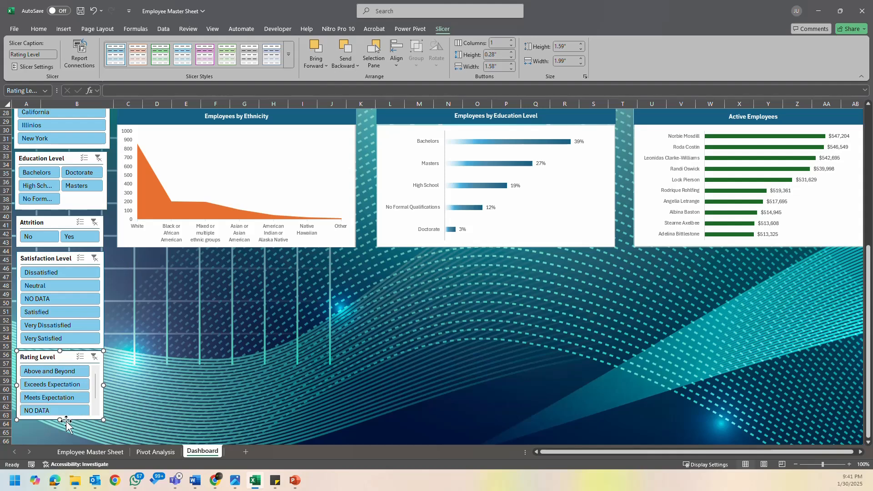
drag(58, 420, 58, 424)
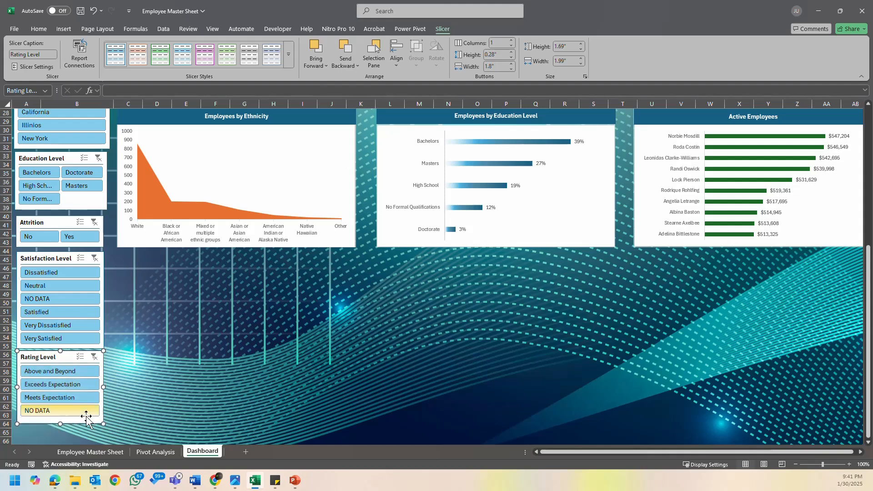
right_click(49, 358)
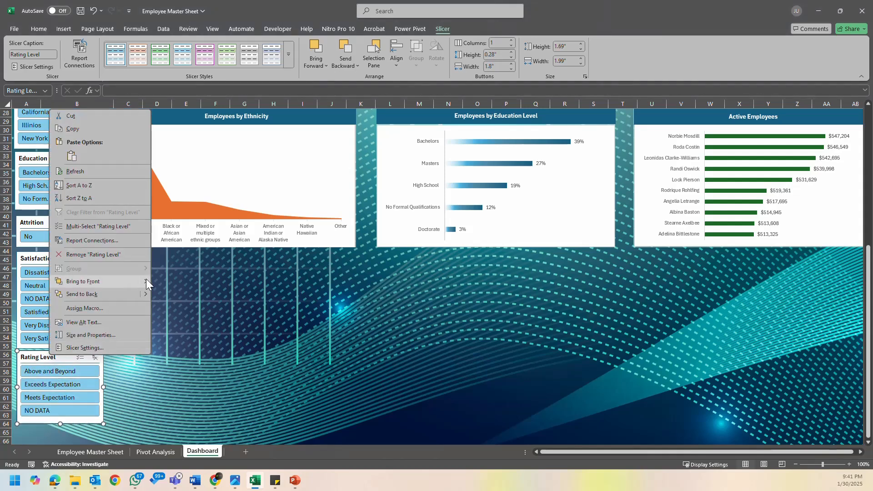
mouse_move(146, 280)
click(127, 346)
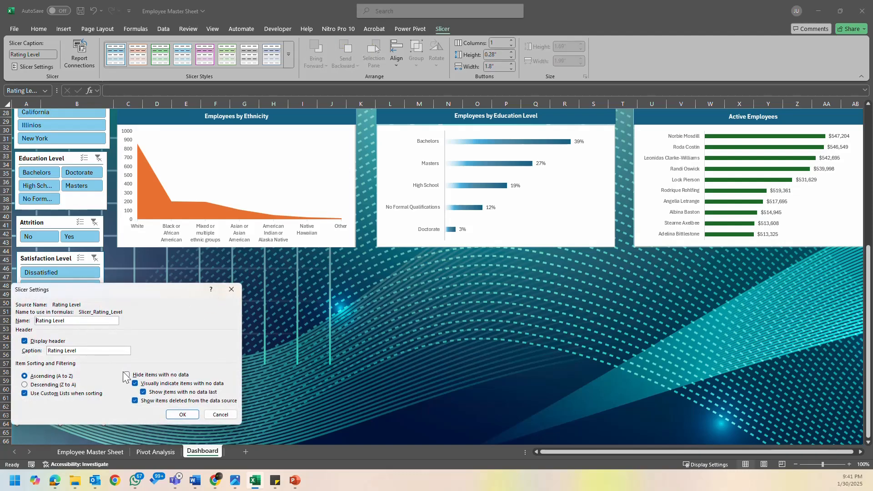
click(127, 376)
click(182, 415)
click(331, 363)
- Widen the Education Level slicer slightly to align its edge with the State slicer above it
scroll(94, 299, up, 9)
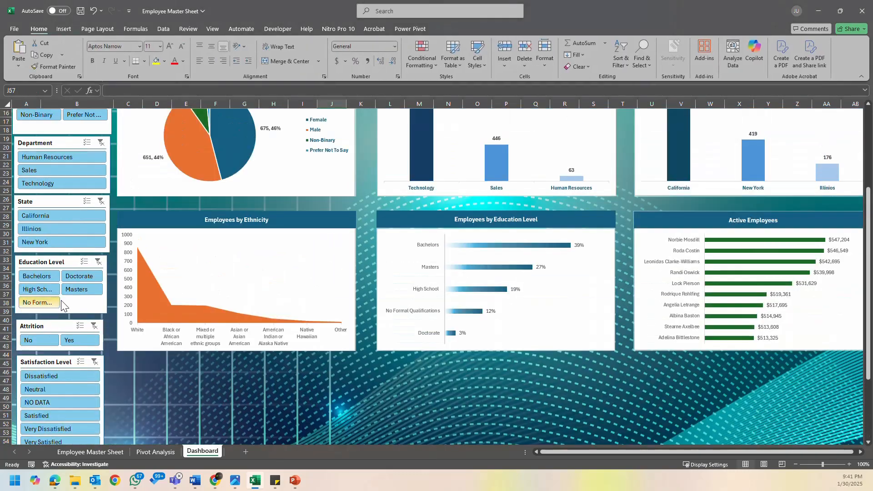
scroll(94, 298, down, 4)
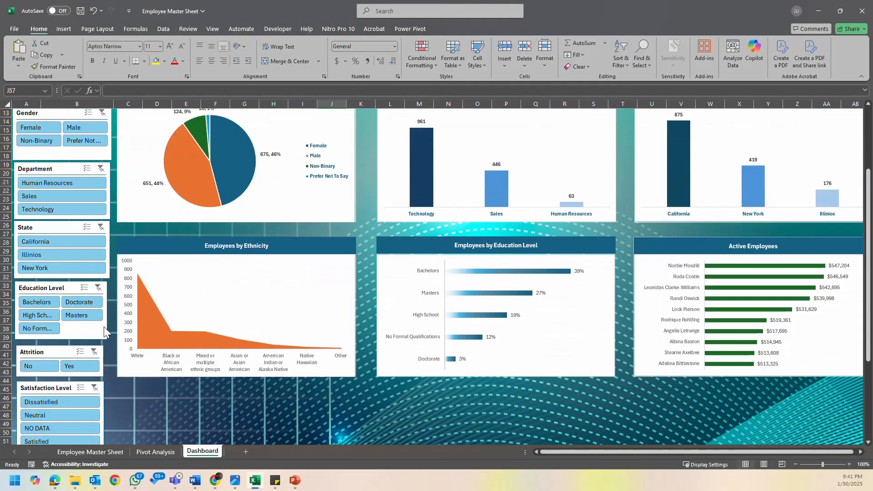
click(124, 390)
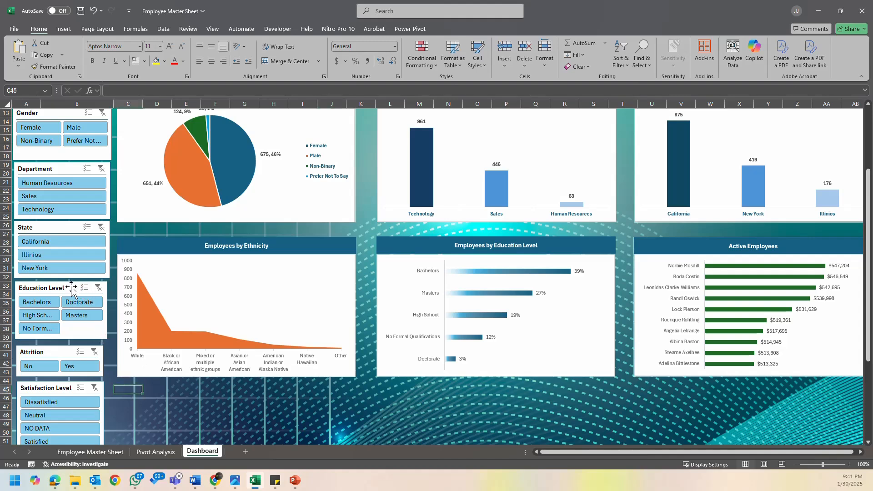
click(105, 311)
drag(107, 311, 108, 312)
- Widen the Attrition slicer to roughly match the Education Level slicer and nudge it up closer beneath it
click(58, 350)
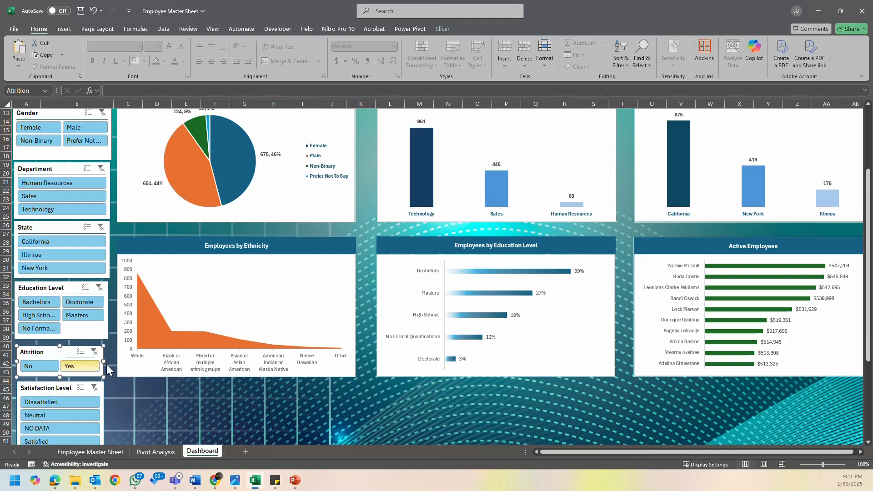
drag(103, 363, 110, 365)
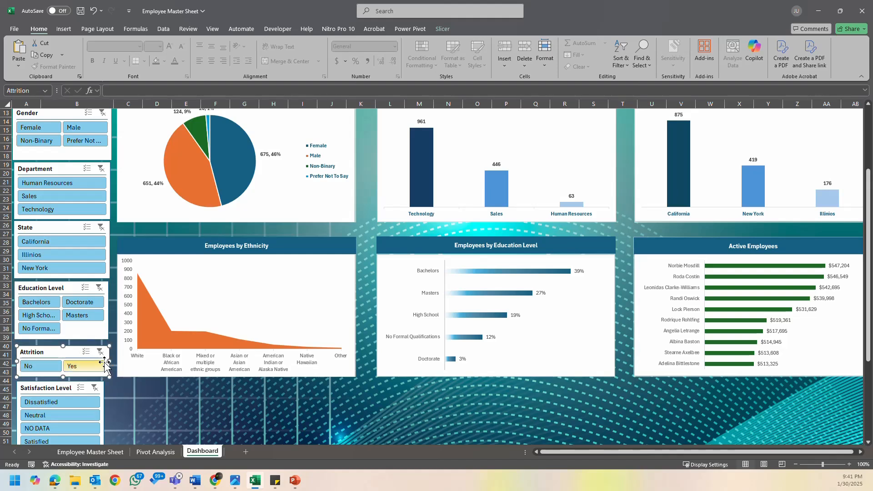
key(Up)
key(Up)
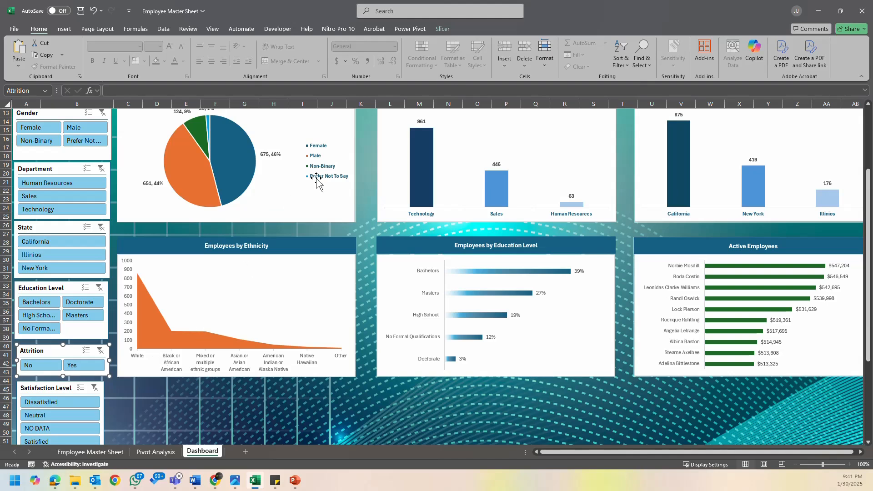
click(442, 28)
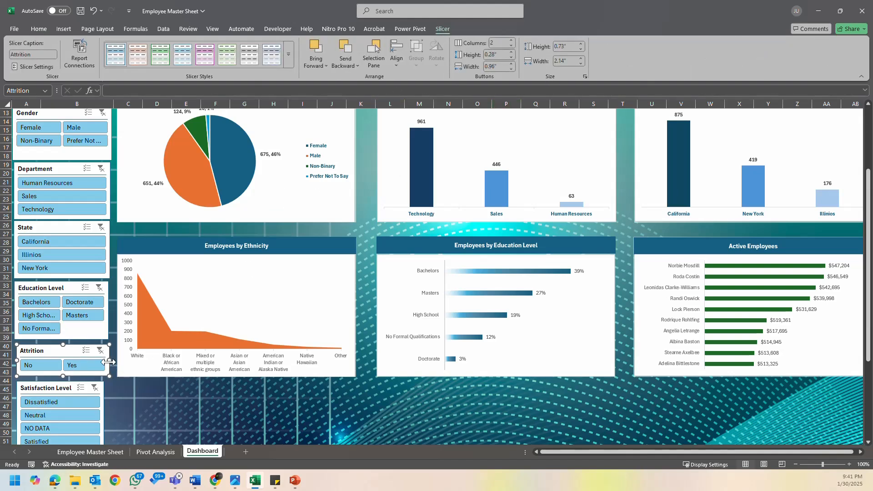
drag(108, 363, 64, 352)
key(Up)
key(Up)
- Nudge the Satisfaction Level slicer up beneath the Attrition slicer and widen it to about 2.04"
click(58, 388)
key(Up)
key(Up)
key(Up)
key(Up)
key(Up)
key(Up)
key(Up)
key(Up)
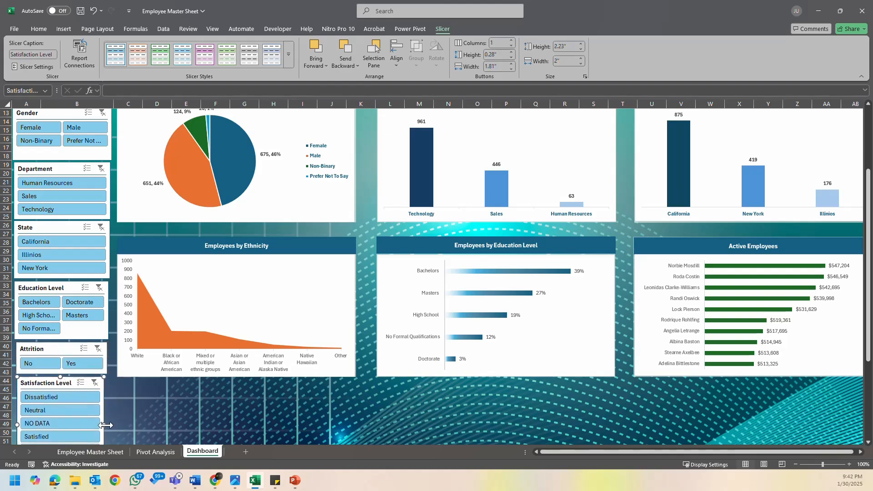
drag(104, 424, 109, 426)
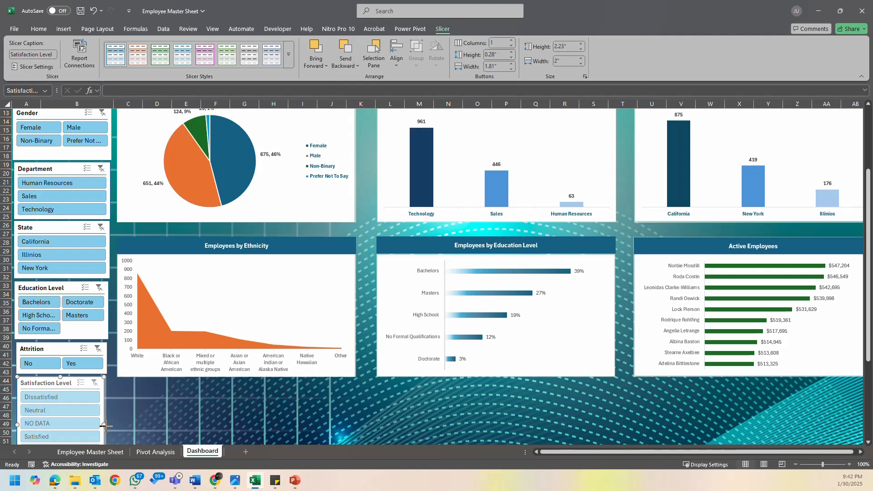
click(136, 425)
- Move the Rating Level slicer up slightly to narrow the gap below the Satisfaction Level slicer
scroll(120, 396, down, 3)
scroll(120, 396, down, 1)
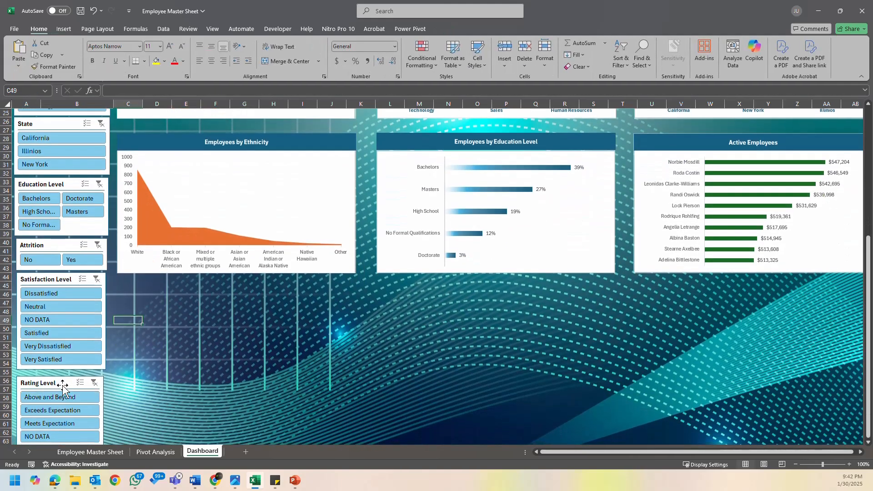
drag(63, 384, 63, 379)
click(217, 363)
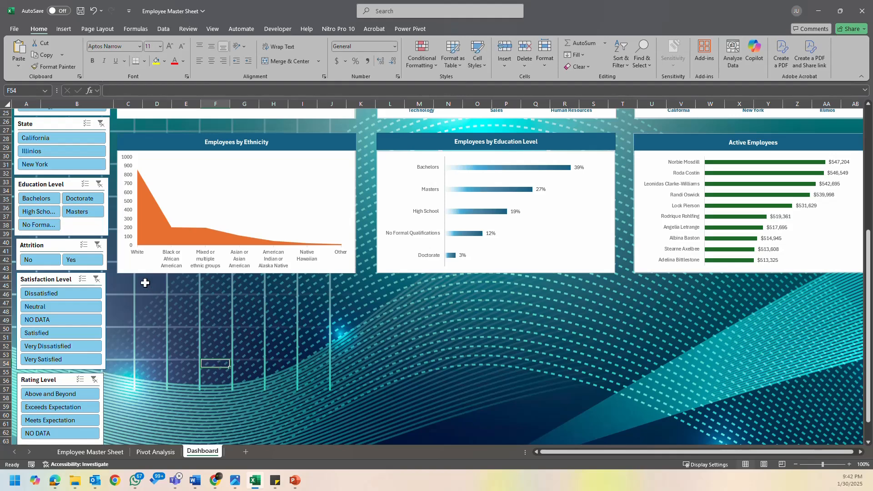
- Try the bright blue Dark style on the Select Year slicer, then apply the dark blue Dark style instead
scroll(629, 330, up, 8)
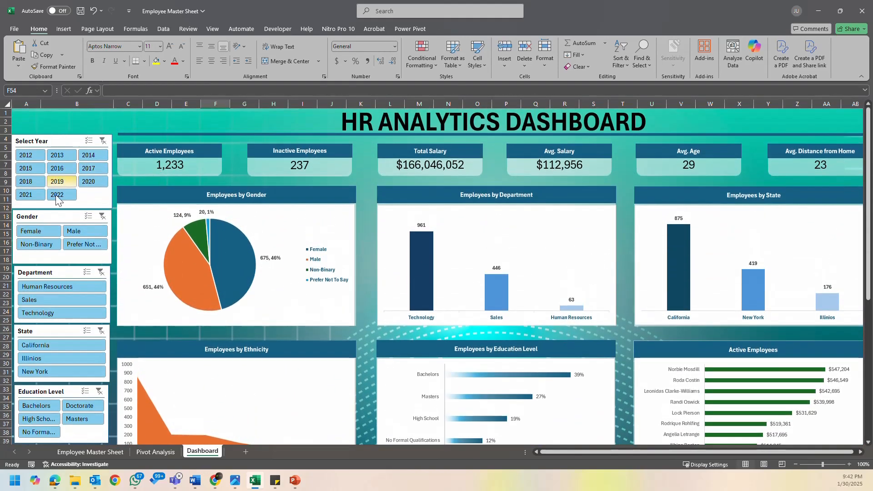
click(68, 137)
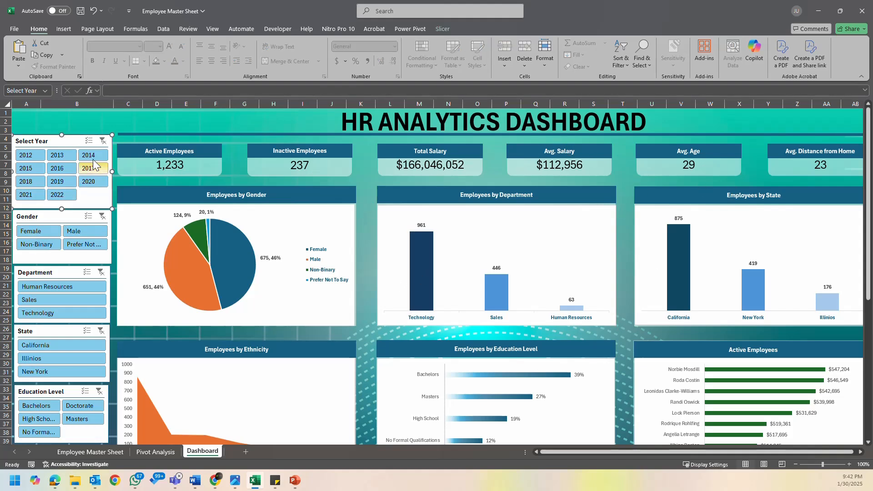
click(441, 29)
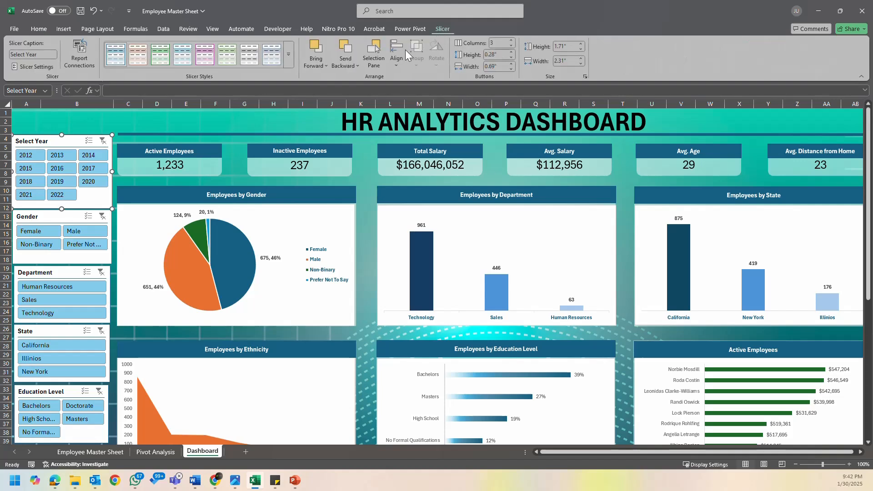
click(289, 60)
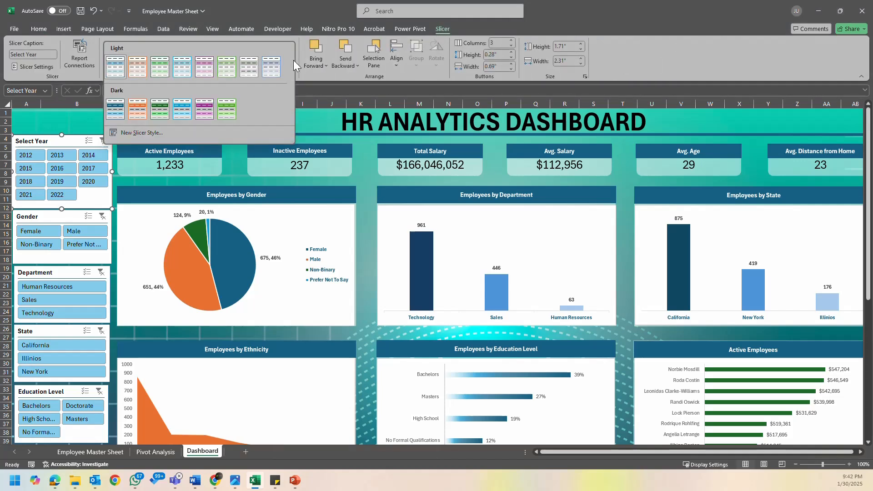
click(182, 109)
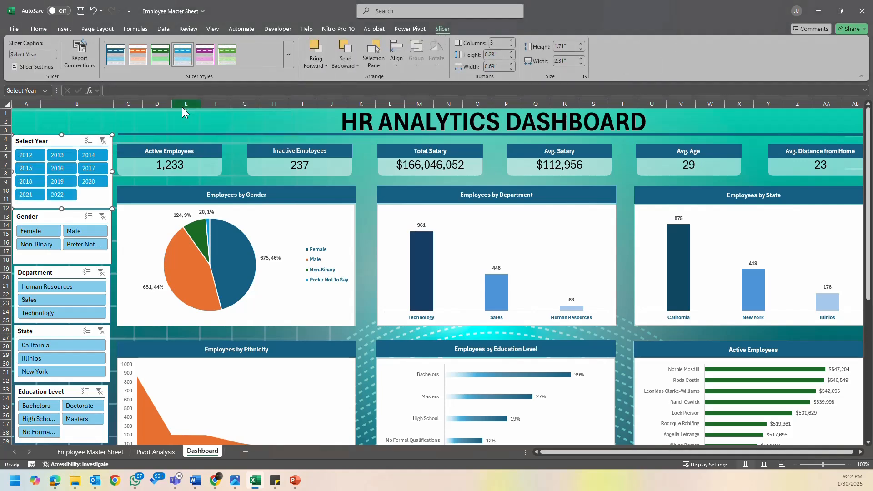
click(289, 57)
click(117, 109)
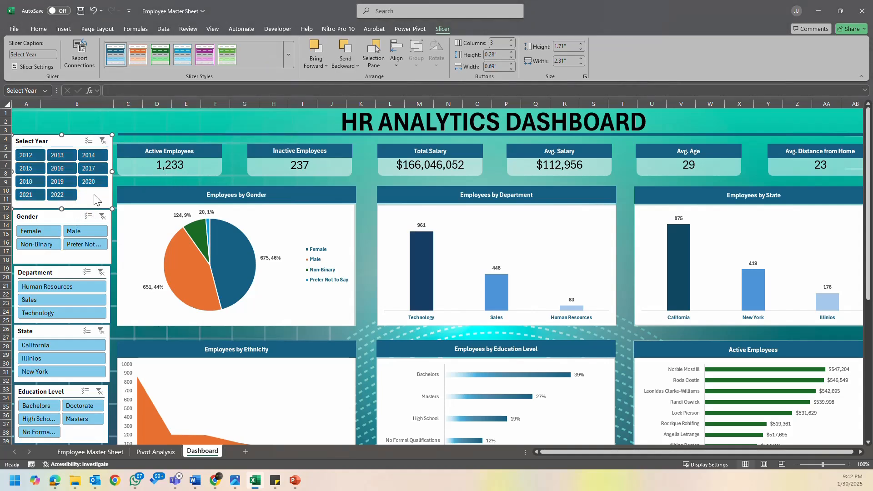
- Apply the same dark blue style from the Dark set to the Gender slicer
click(39, 29)
click(66, 219)
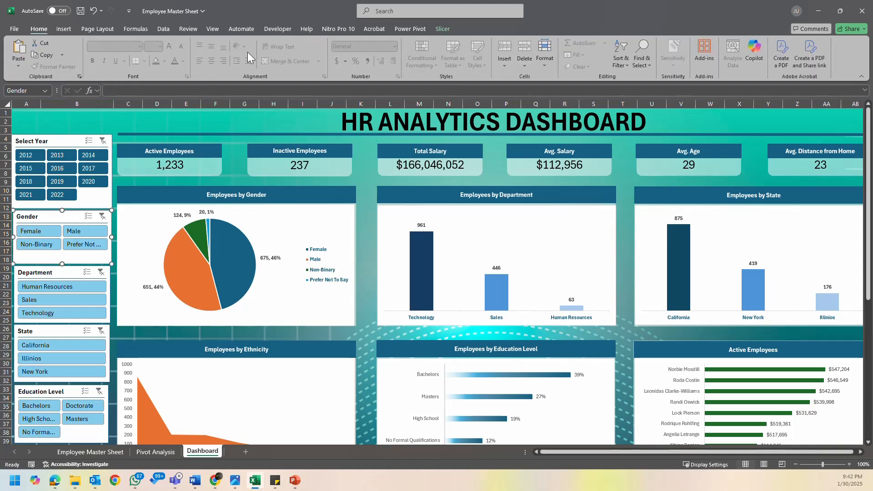
click(439, 28)
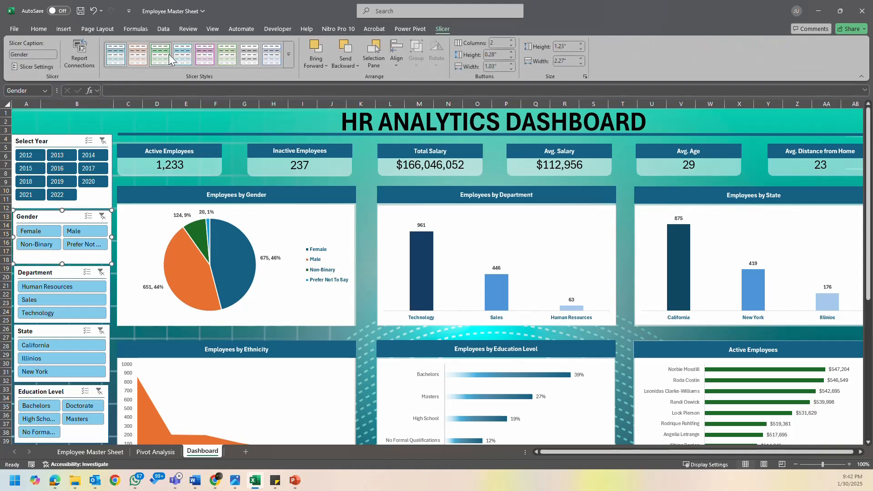
click(289, 59)
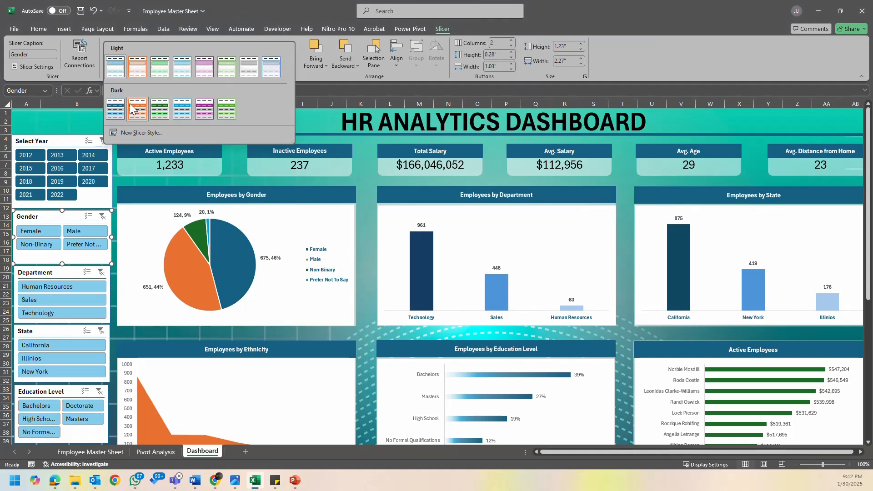
click(116, 112)
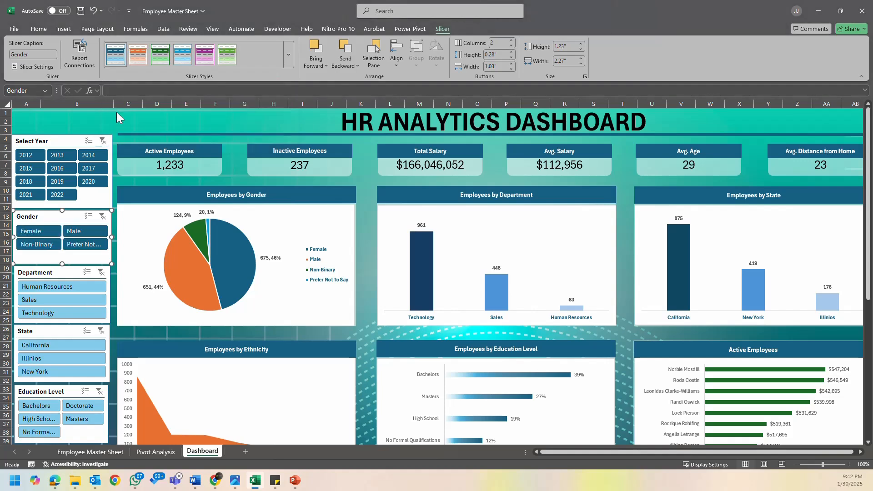
- Examine which slicer elements a new custom slicer style can format, leaving without creating a style
click(61, 142)
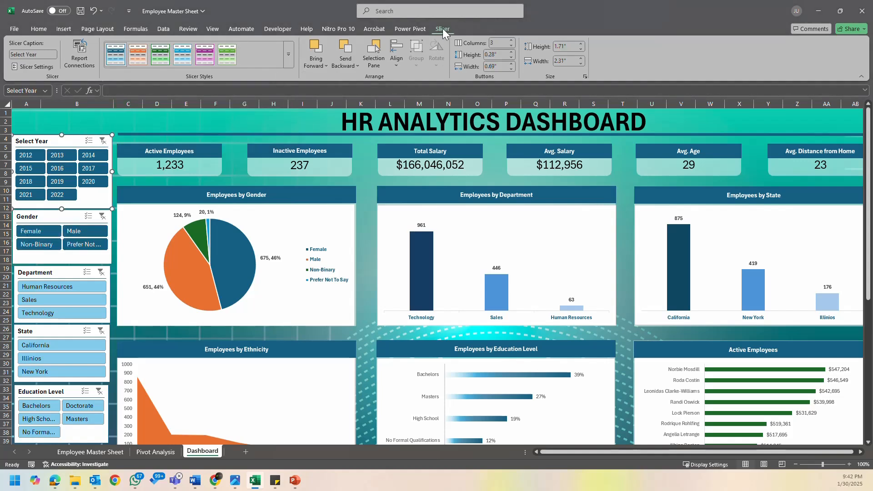
click(288, 54)
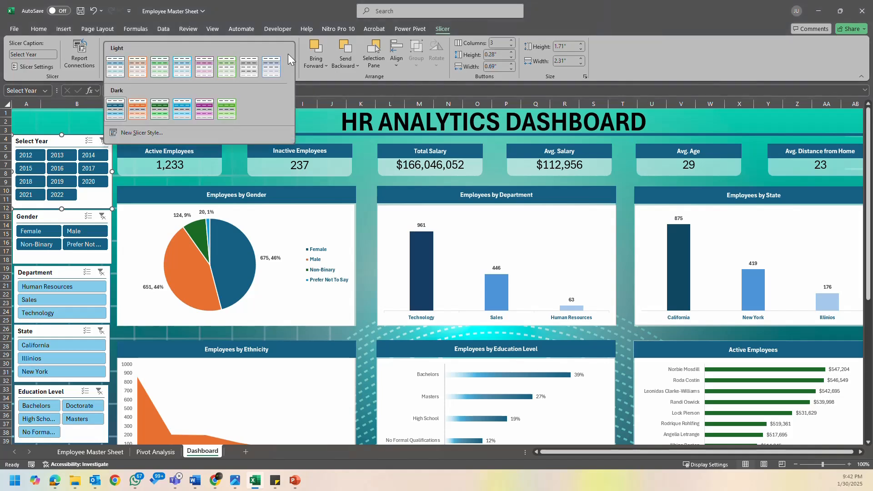
click(155, 132)
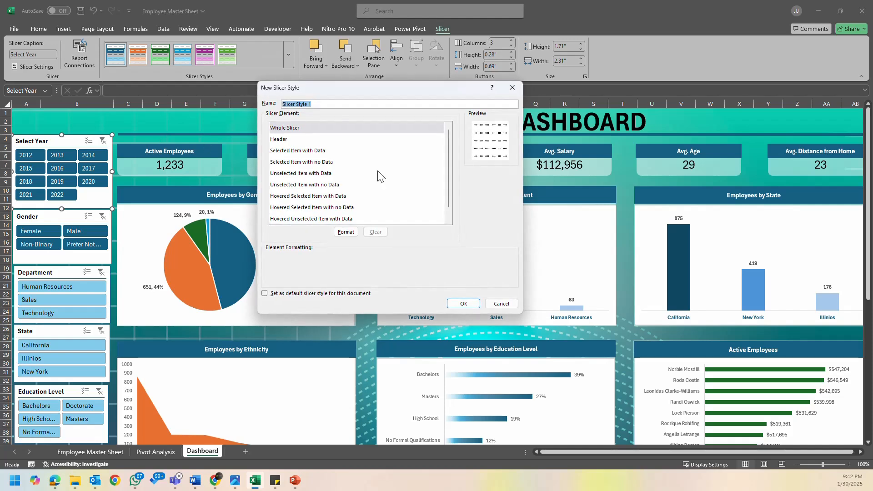
click(293, 139)
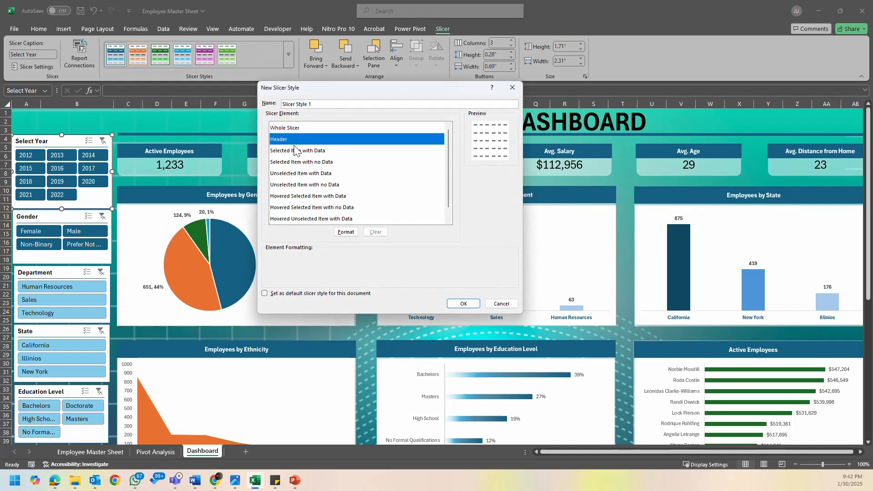
click(296, 151)
click(301, 162)
click(321, 173)
click(328, 208)
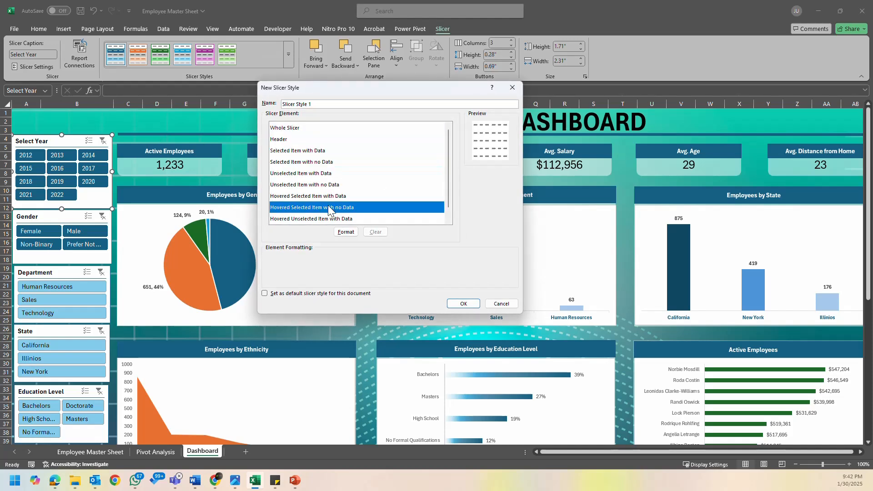
scroll(328, 210, down, 1)
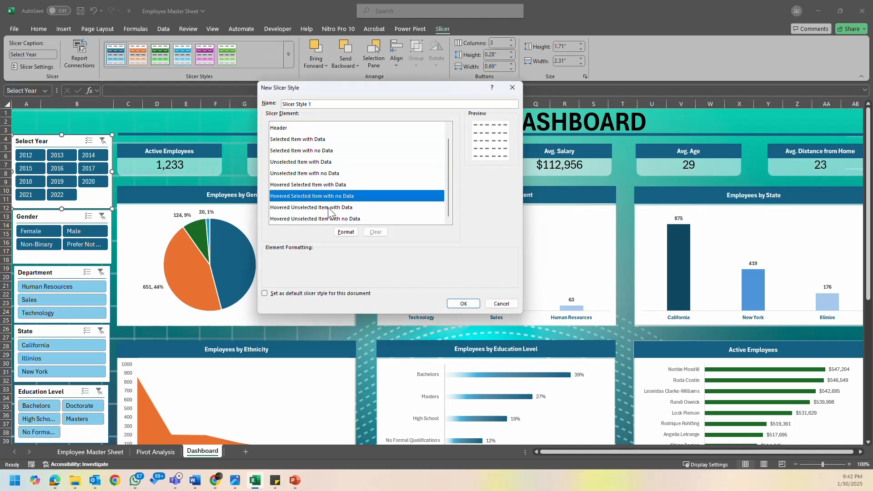
click(502, 304)
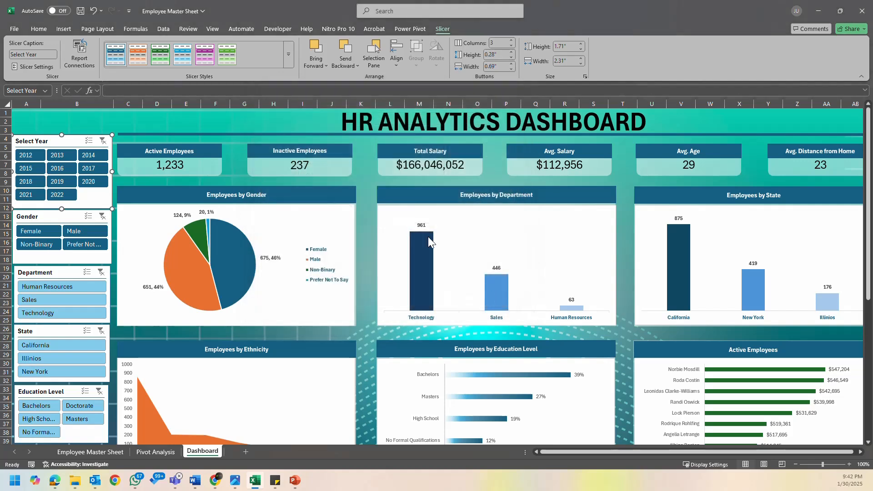
- Apply the same dark blue slicer style to the Department, State and Education Level slicers
click(57, 273)
click(116, 55)
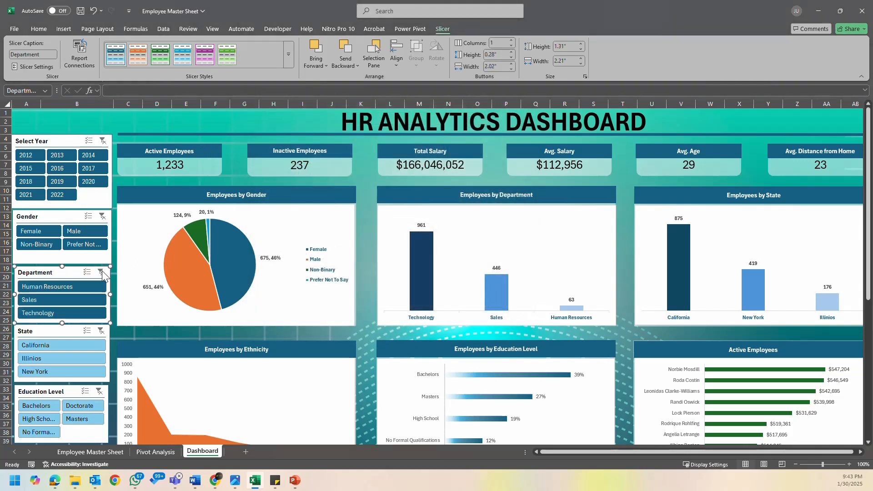
click(50, 331)
click(124, 59)
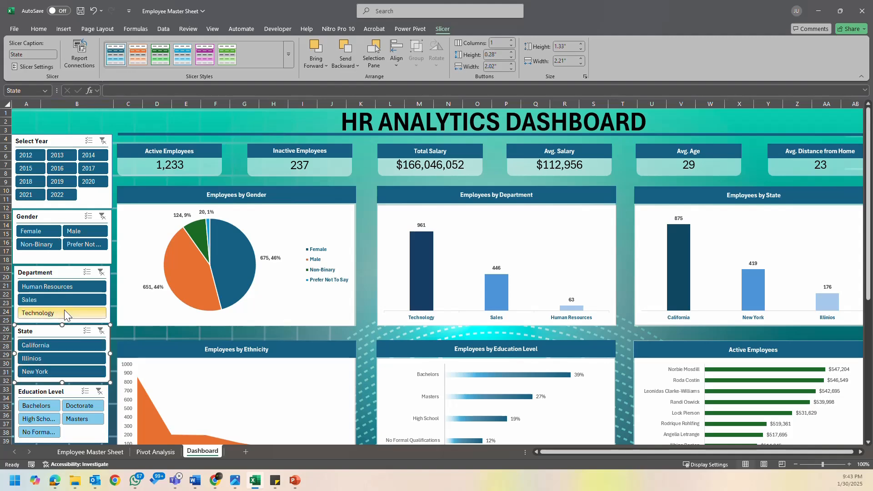
click(58, 393)
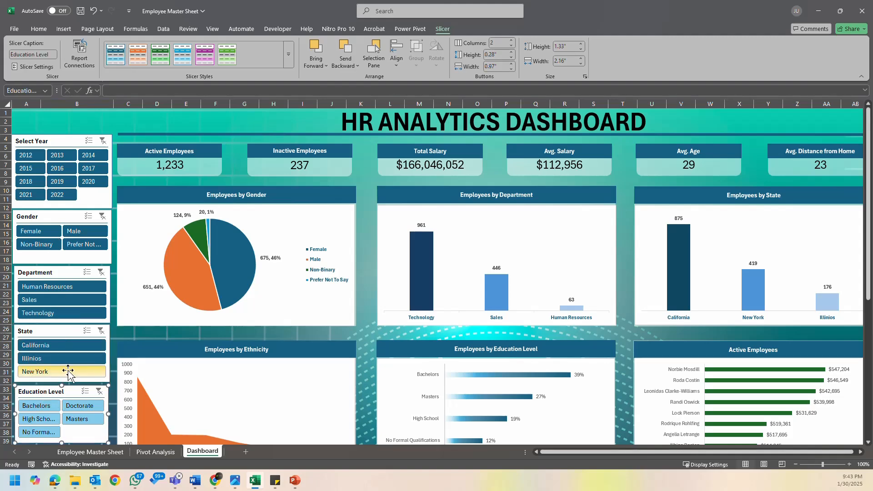
click(116, 54)
- Apply the matching dark blue slicer style to the Attrition, Satisfaction Level and Rating Level slicers, then deselect them
scroll(254, 316, down, 8)
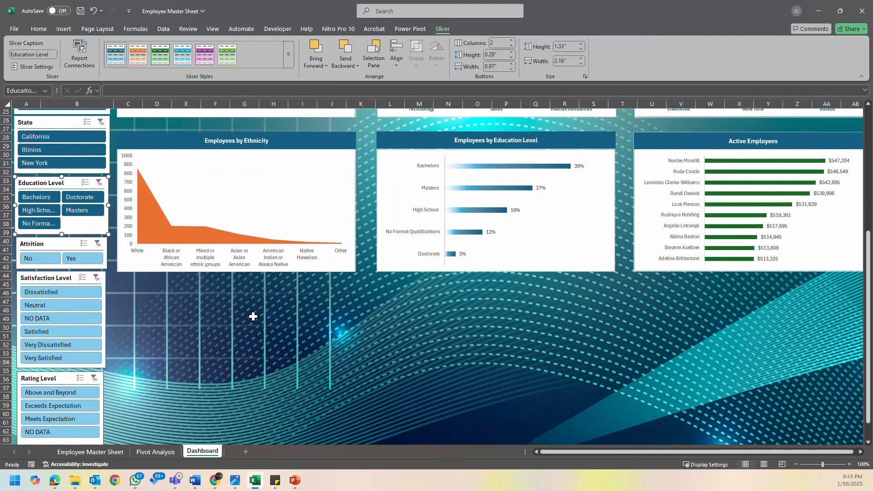
click(47, 247)
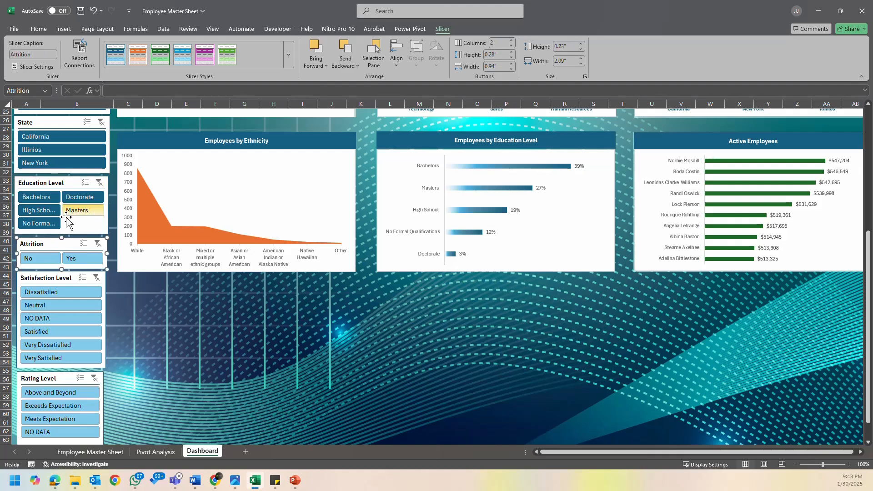
click(50, 277)
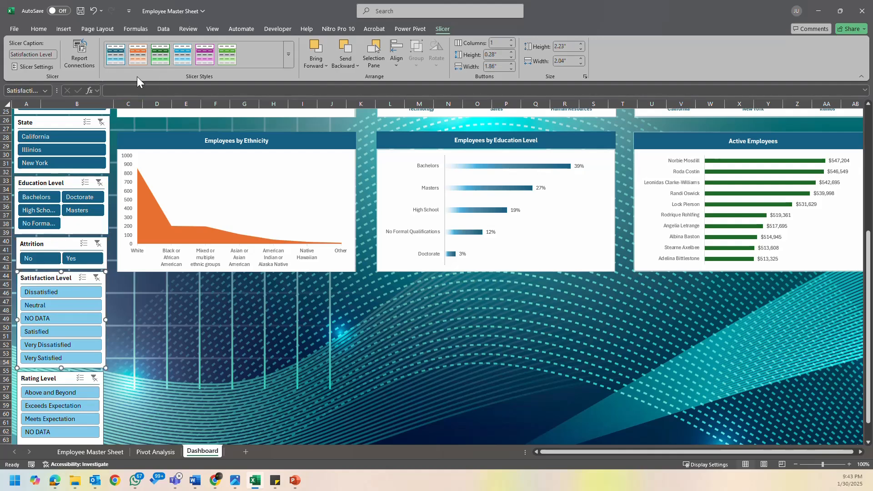
click(116, 55)
click(40, 380)
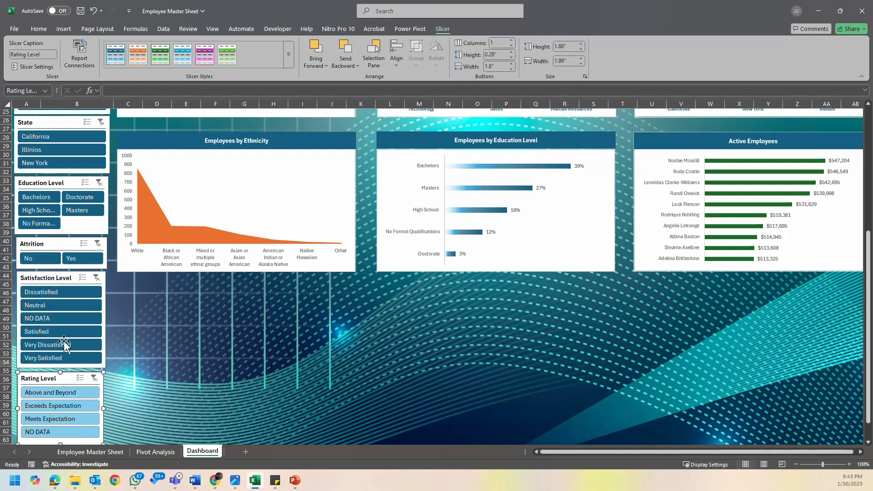
click(116, 55)
click(213, 339)
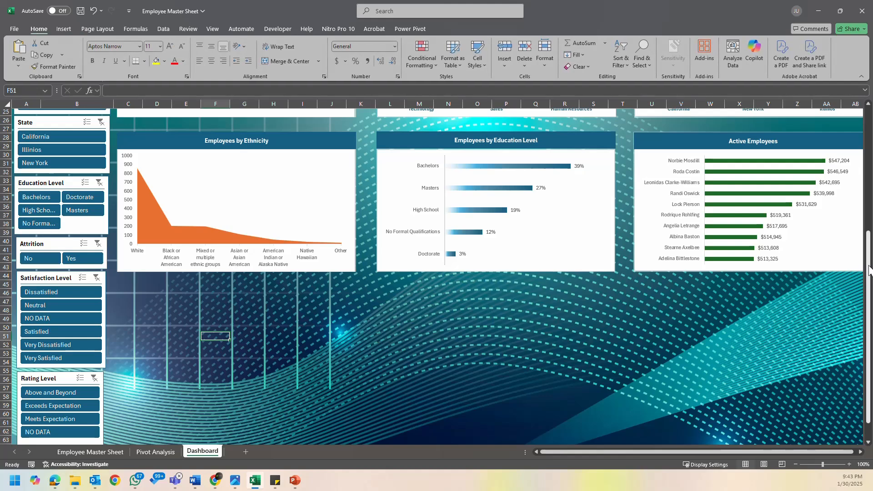
- Return to the start of the dashboard and zoom the sheet out to 90%
drag(869, 287, 869, 173)
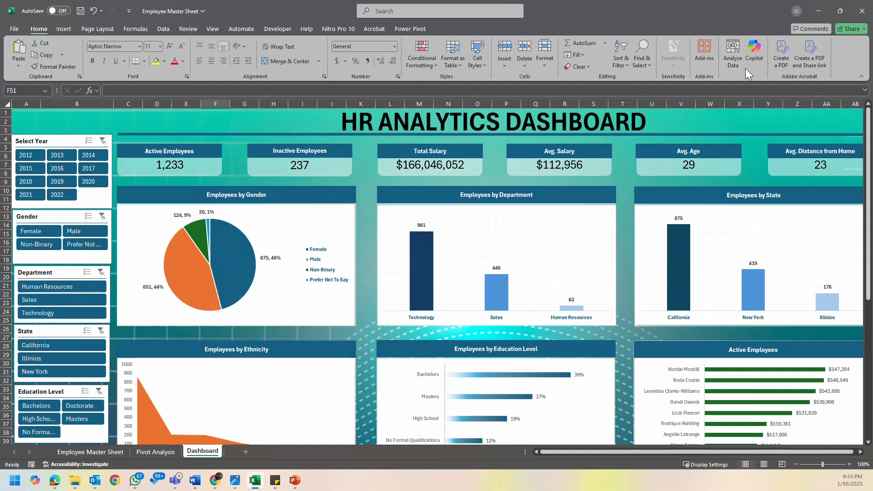
click(697, 119)
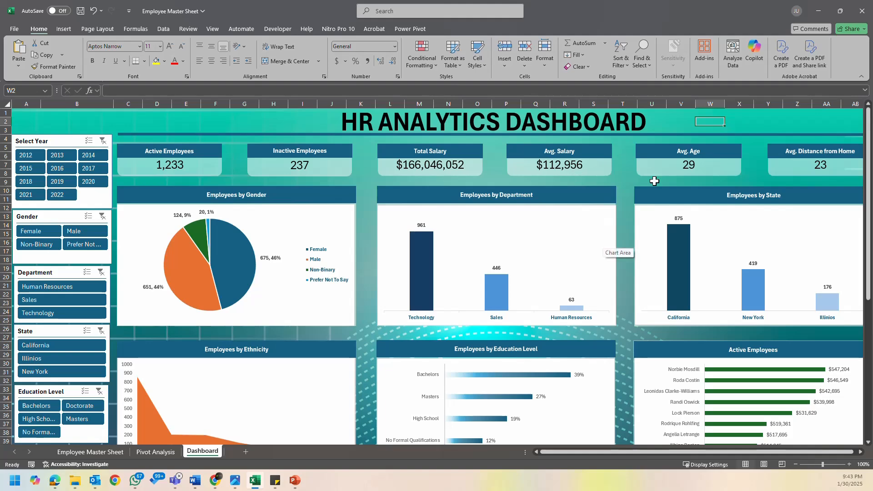
click(796, 464)
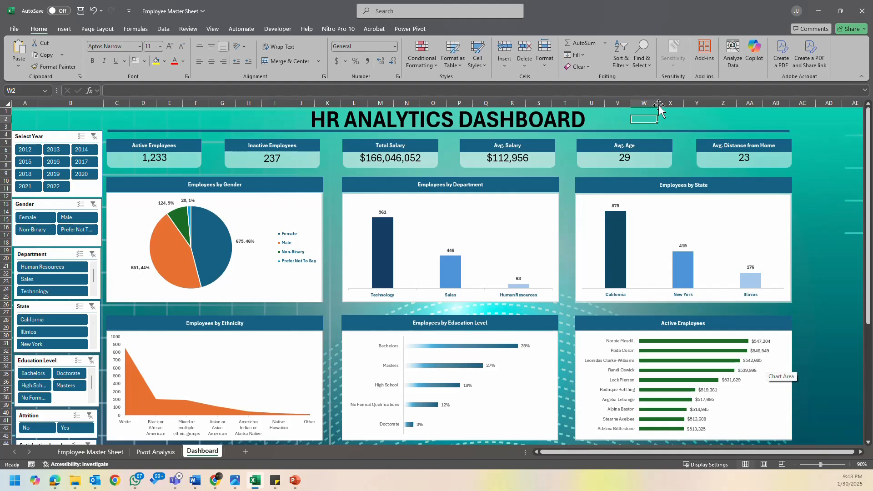
click(328, 156)
drag(328, 157, 339, 304)
click(423, 306)
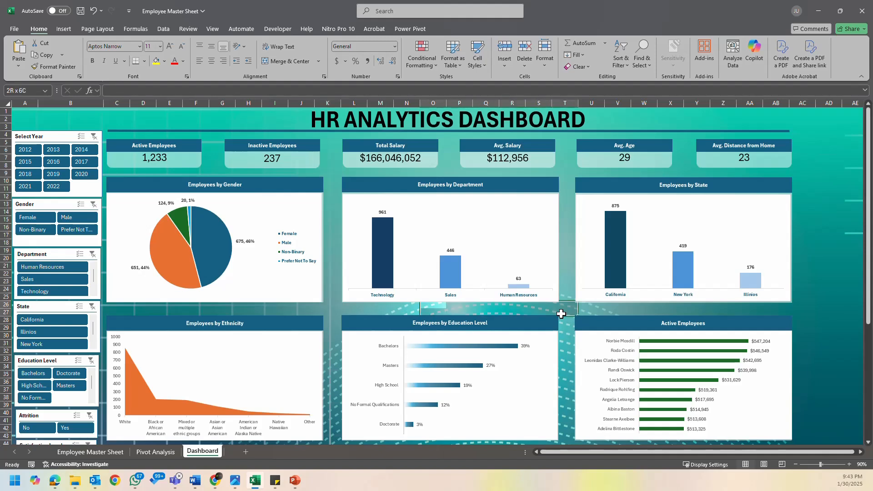
click(816, 298)
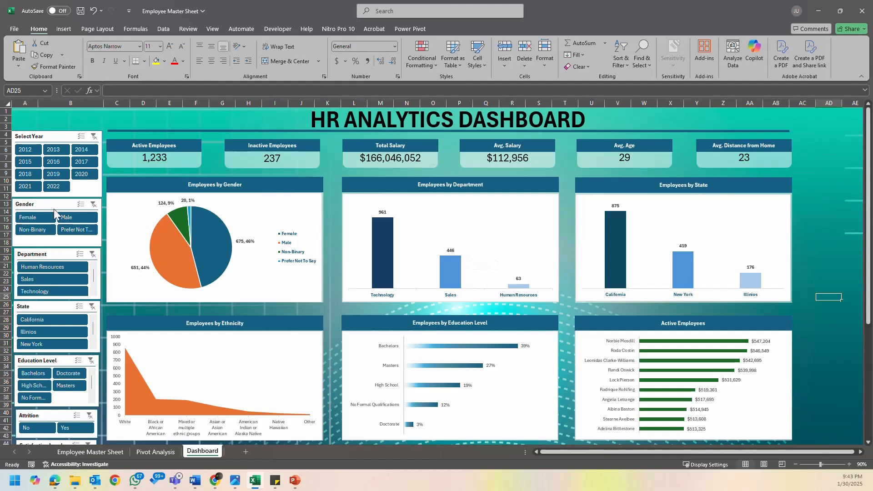
- Test which charts respond to the Select Year slicer by filtering on 2012, 2013 and 2014, then clear the filter
click(27, 152)
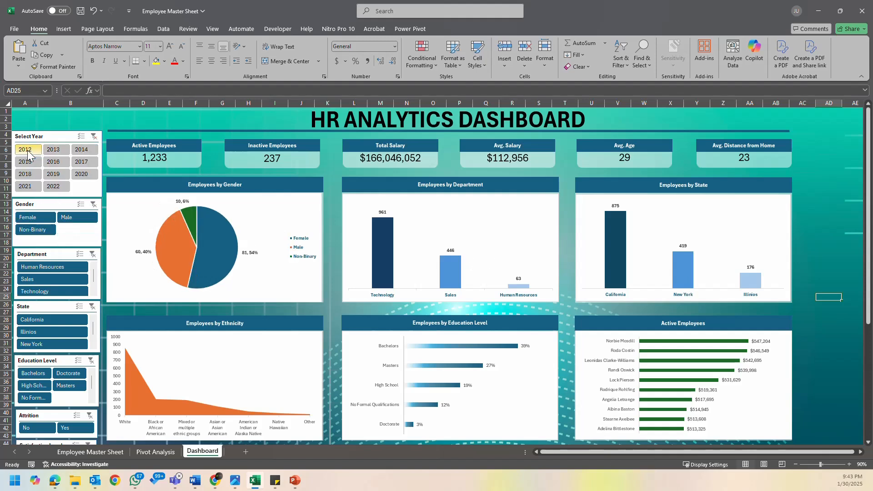
click(55, 153)
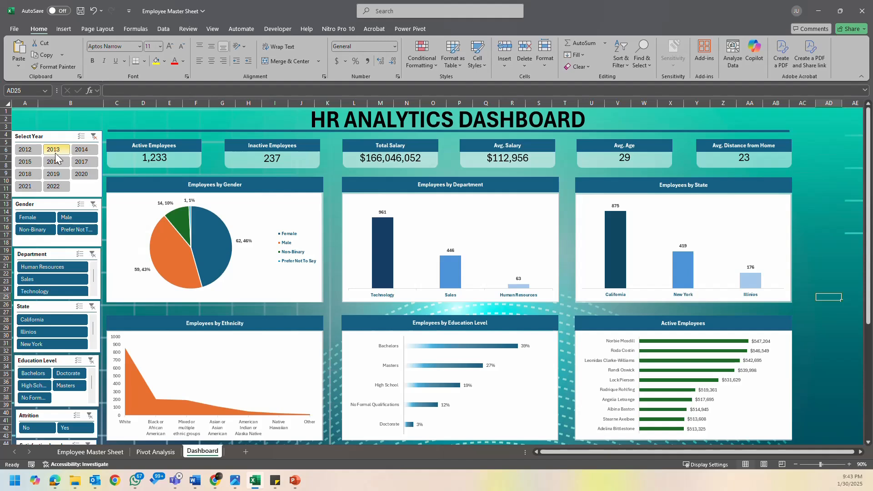
click(84, 154)
click(94, 136)
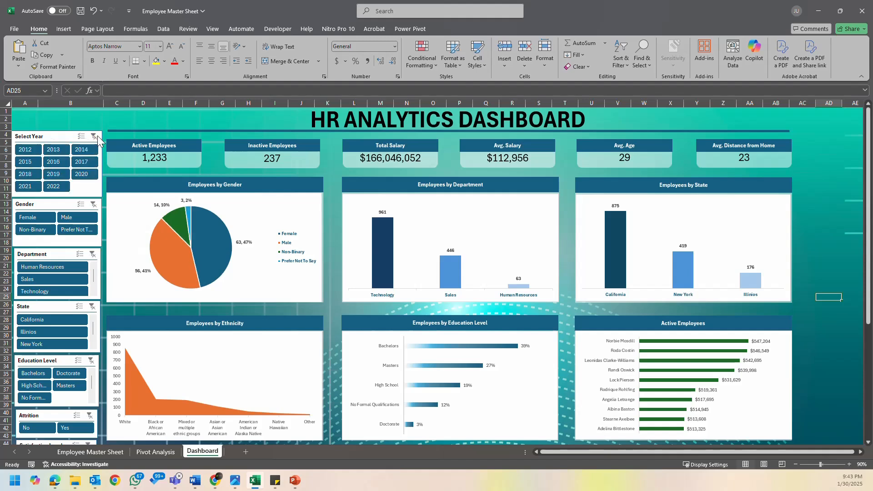
click(59, 136)
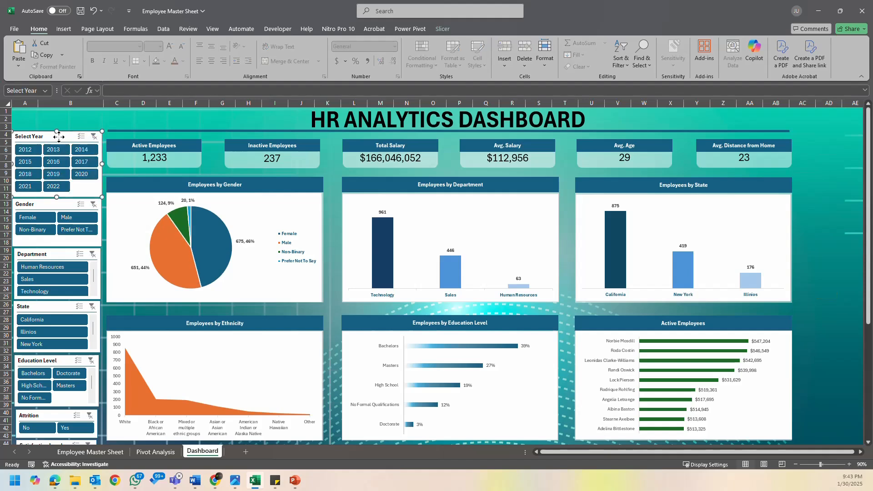
right_click(58, 136)
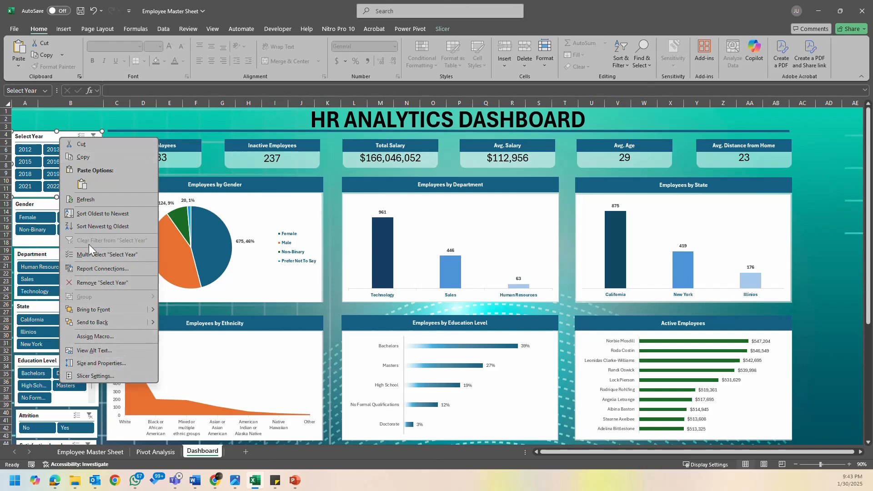
click(116, 269)
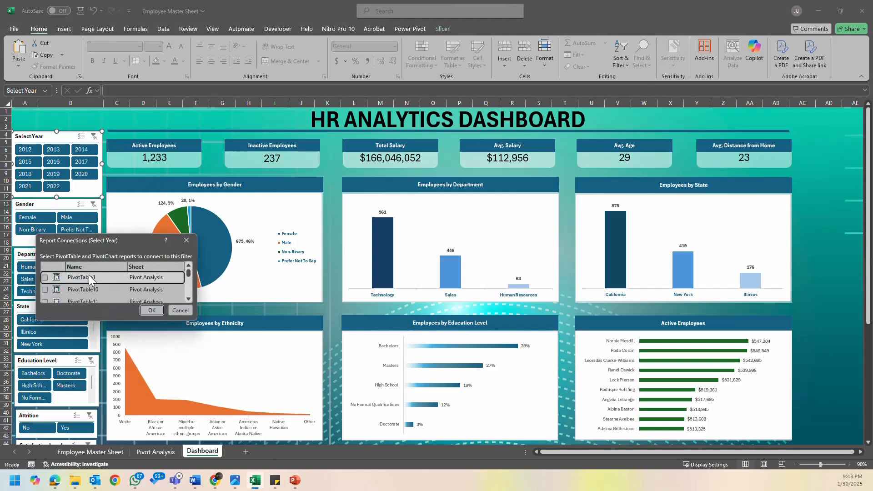
scroll(57, 282, down, 2)
scroll(57, 282, up, 5)
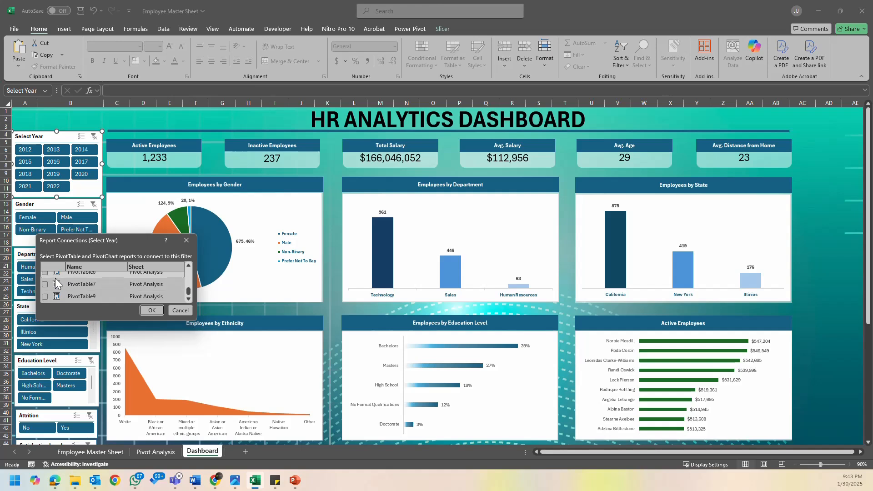
scroll(57, 283, up, 3)
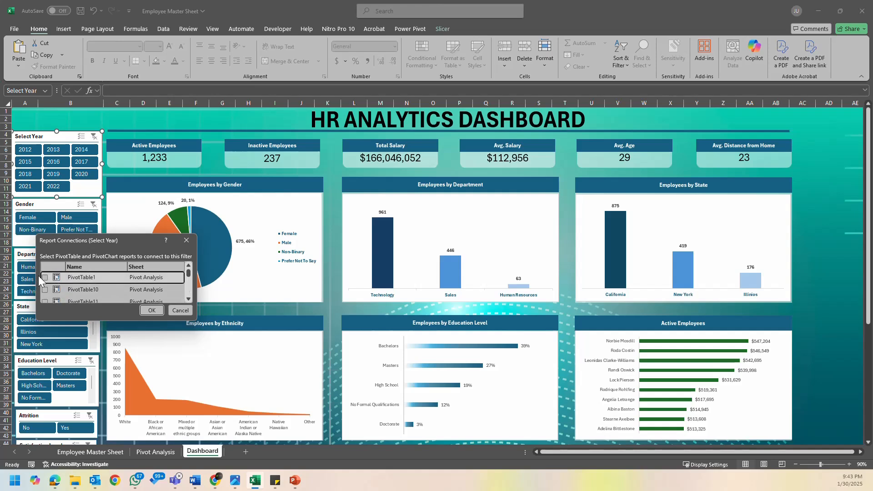
click(44, 277)
click(45, 290)
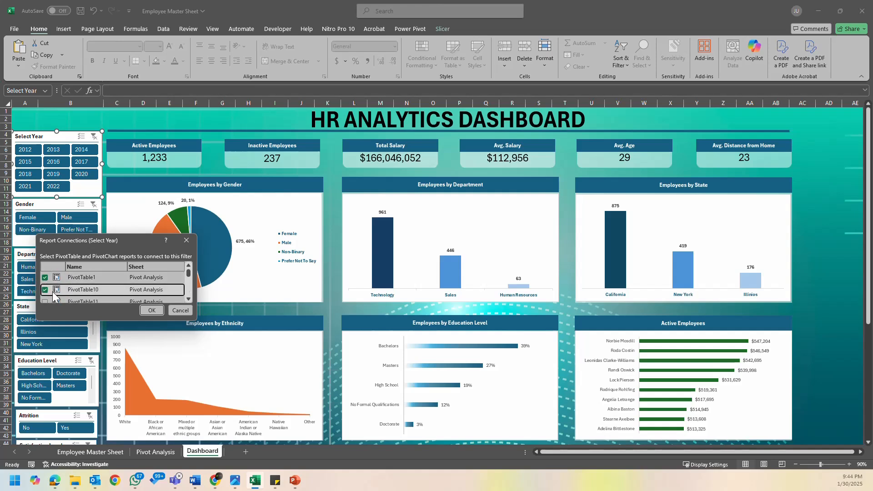
click(179, 310)
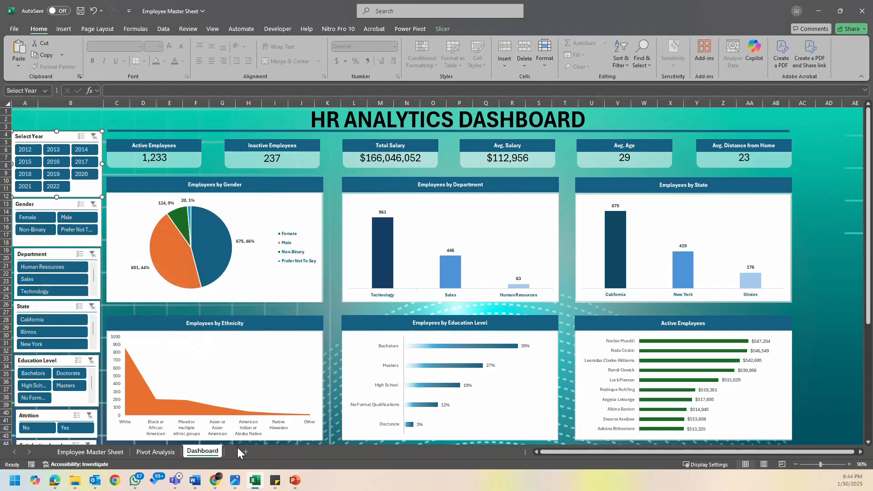
- Check the PivotTable name of the Gender table on the Pivot Analysis sheet, then return to the Dashboard sheet
click(155, 451)
click(232, 159)
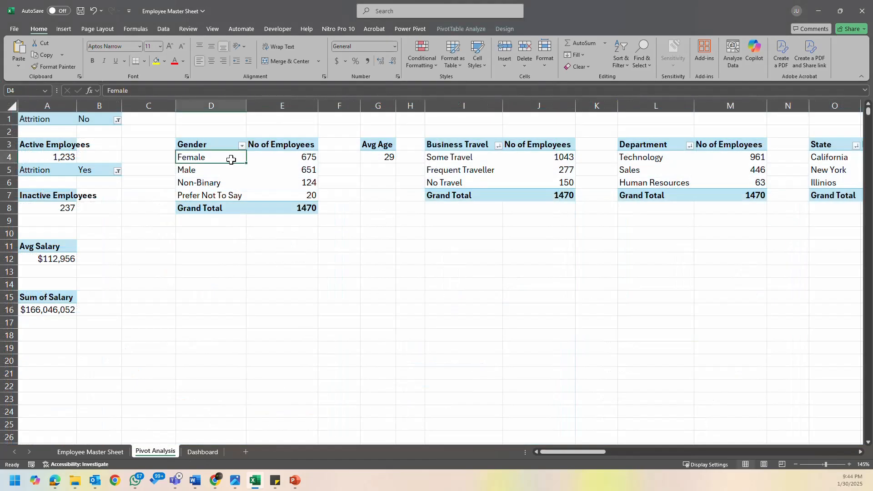
click(486, 28)
click(47, 55)
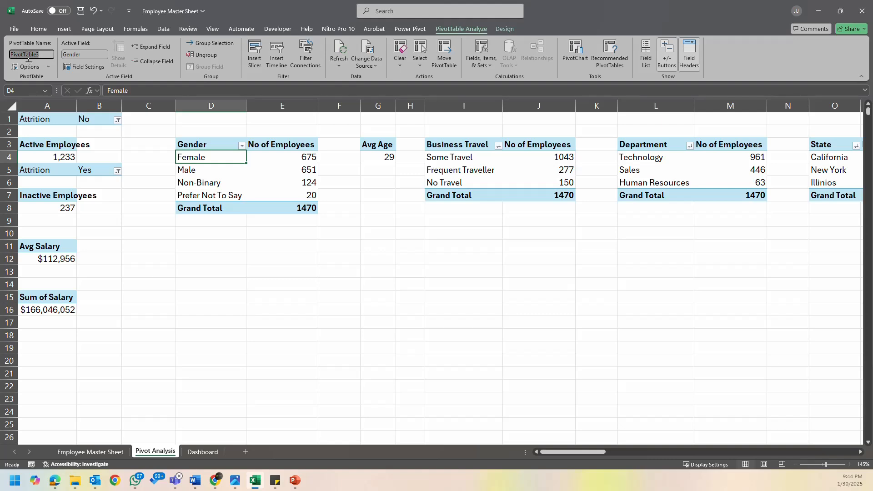
click(202, 451)
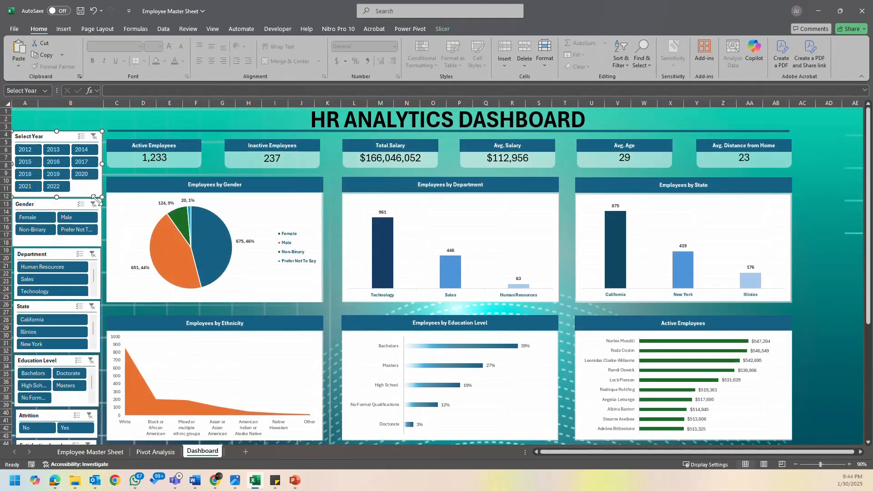
- Open the Select Year slicer's report connections and include PivotTable1, PivotTable10, PivotTable11 and PivotTable12
right_click(73, 186)
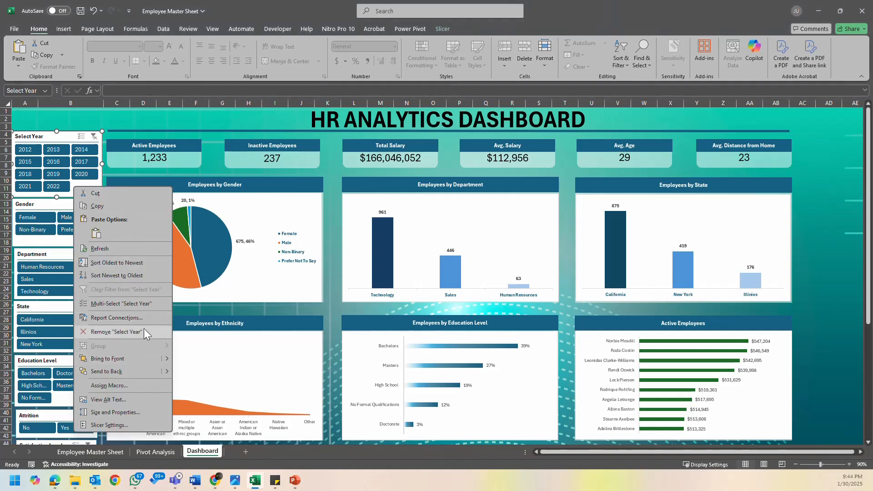
click(127, 319)
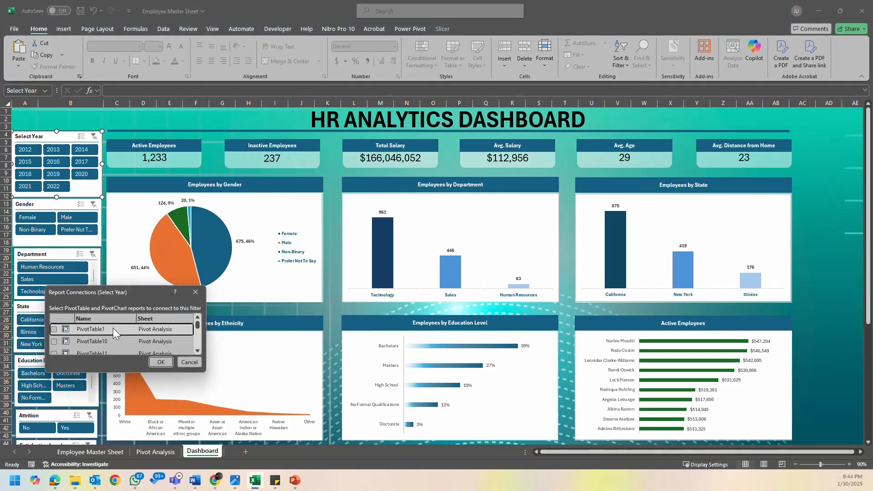
click(54, 341)
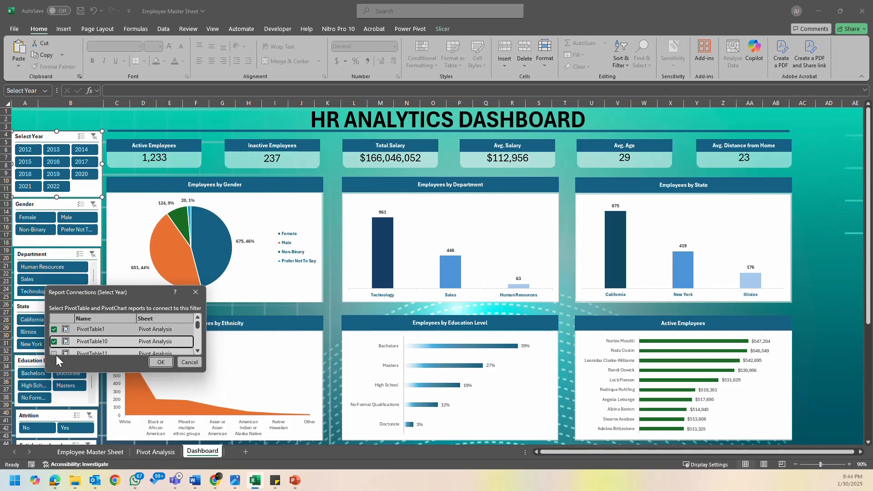
scroll(75, 339, down, 1)
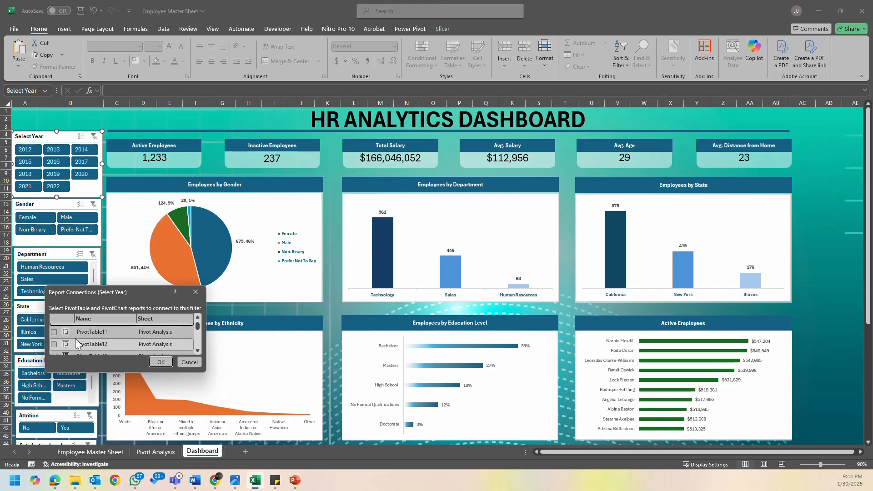
click(60, 333)
click(54, 333)
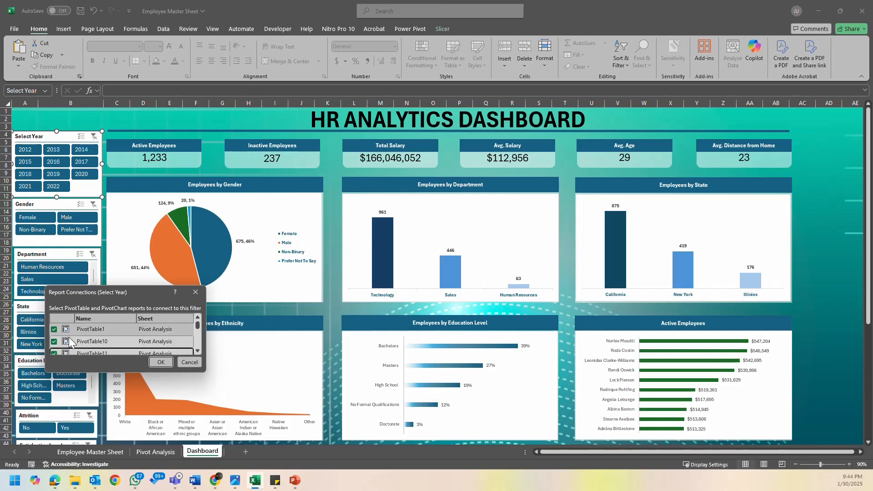
click(55, 345)
- Include PivotTable13, PivotTable14, PivotTable15 and PivotTable16 in the Select Year slicer's report connections
scroll(55, 347, down, 1)
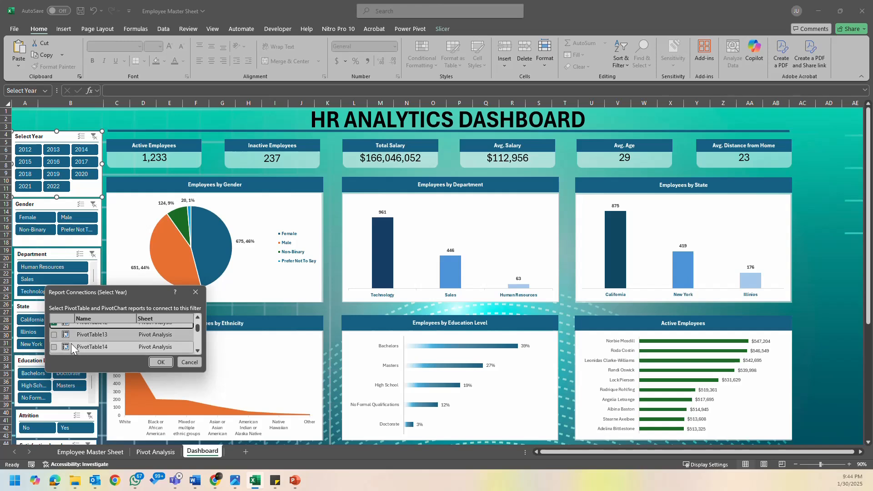
click(55, 335)
click(56, 348)
scroll(56, 349, down, 1)
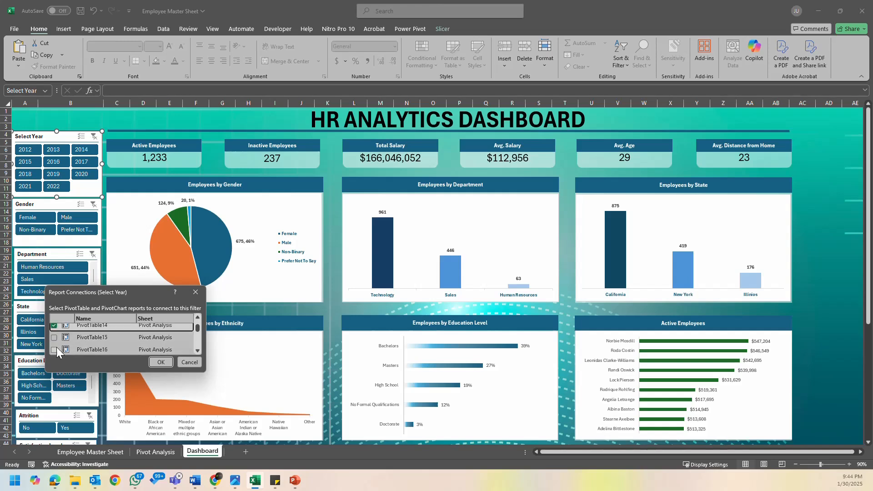
click(55, 348)
click(56, 338)
- Include PivotTable18, PivotTable2 and PivotTable20 in the Select Year slicer's report connections
scroll(55, 339, down, 1)
click(55, 341)
click(56, 351)
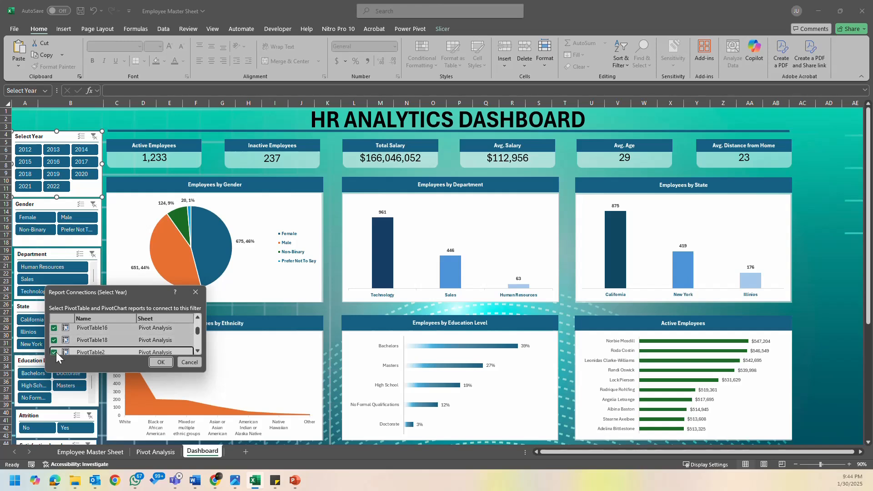
scroll(56, 352, down, 1)
click(54, 344)
scroll(54, 347, down, 4)
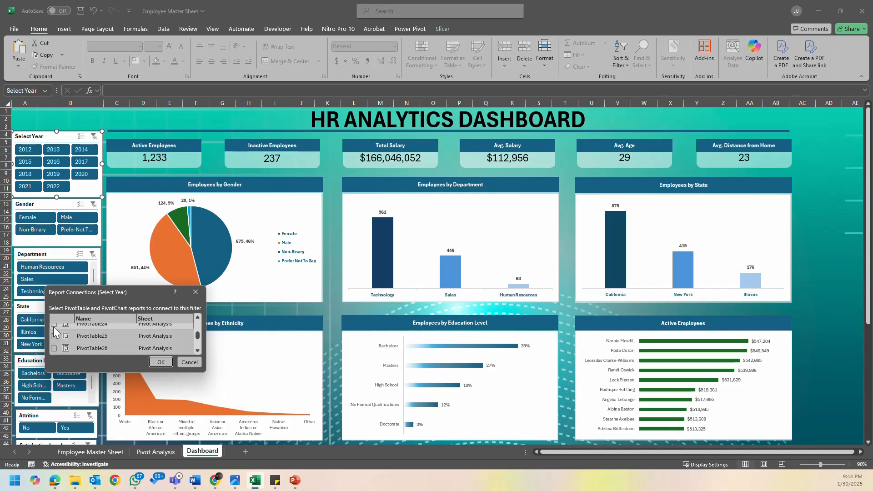
- Include PivotTable24, PivotTable25, PivotTable26, PivotTable28, PivotTable30 and PivotTable32 in the Select Year slicer's report connections
click(55, 325)
click(54, 336)
click(54, 348)
scroll(58, 347, down, 1)
scroll(67, 343, down, 1)
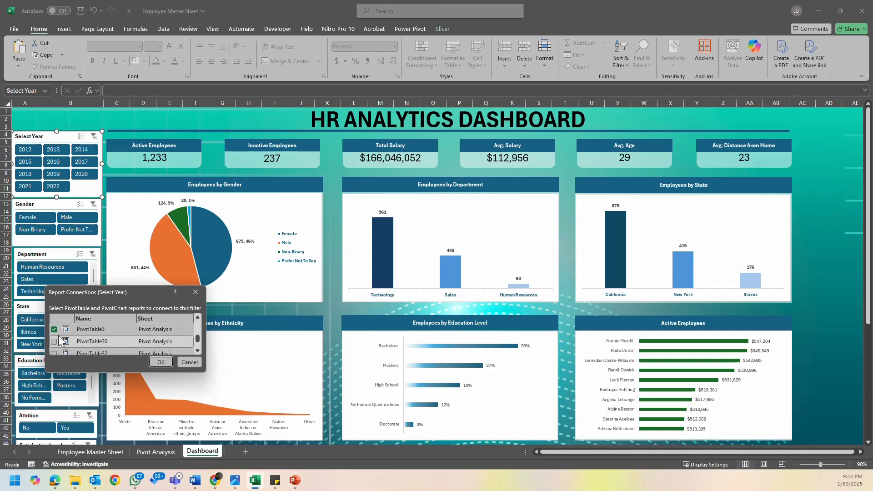
click(55, 342)
click(55, 351)
scroll(64, 347, down, 1)
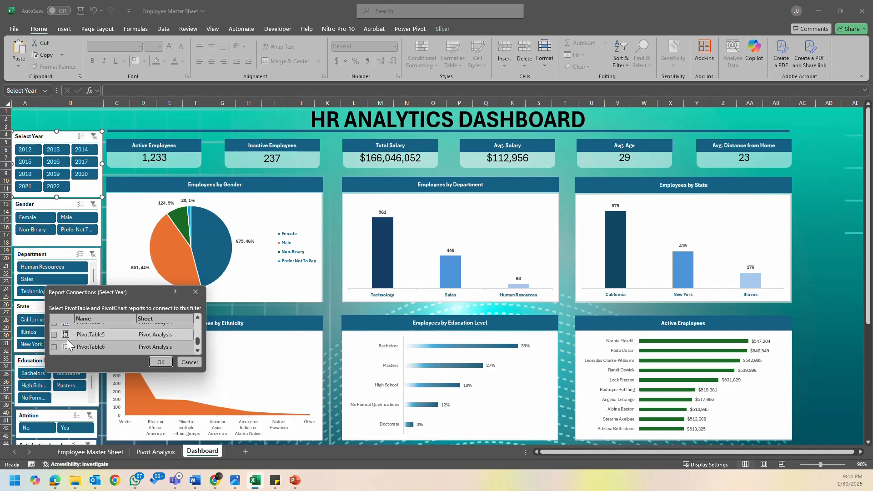
- Include PivotTable4, PivotTable5, PivotTable6, PivotTable7 and PivotTable9 in the Select Year slicer's report connections
click(55, 351)
scroll(55, 350, down, 1)
click(55, 351)
scroll(55, 350, down, 1)
click(54, 347)
scroll(59, 347, down, 1)
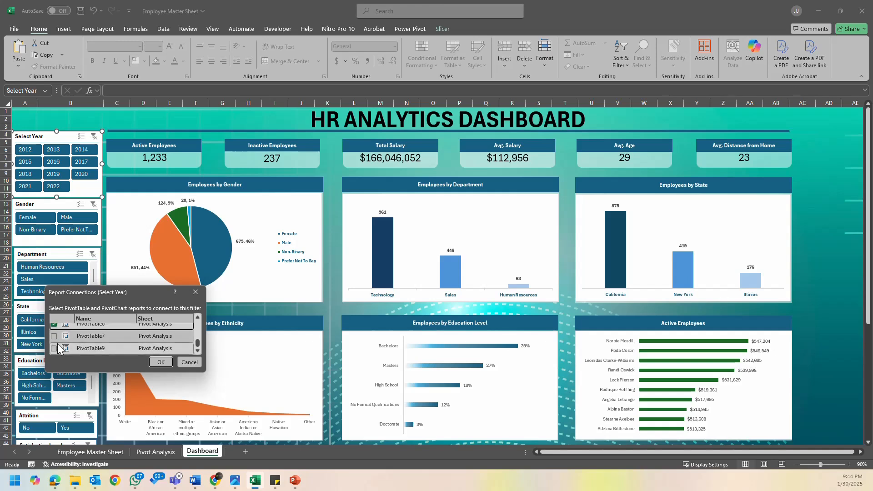
click(54, 336)
click(55, 348)
- Review the list in an enlarged connections dialog, include the missed PivotTable22, and apply the Select Year slicer's report connections
scroll(65, 347, up, 2)
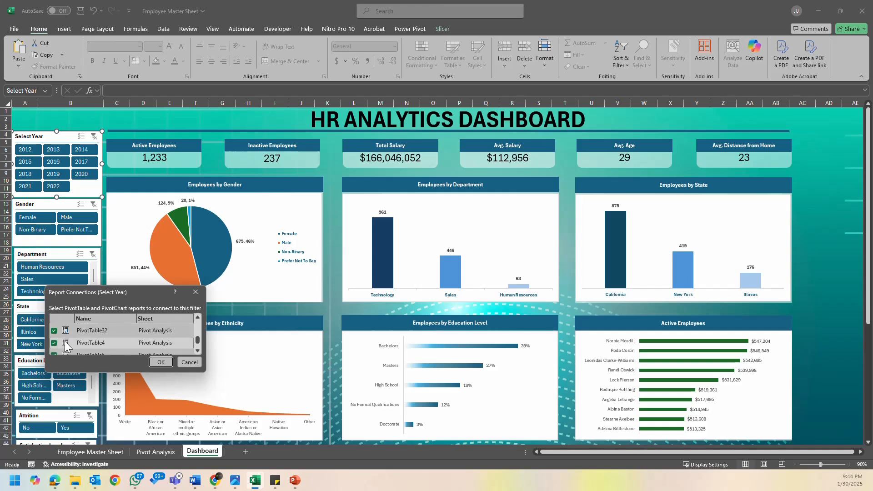
scroll(64, 349, up, 4)
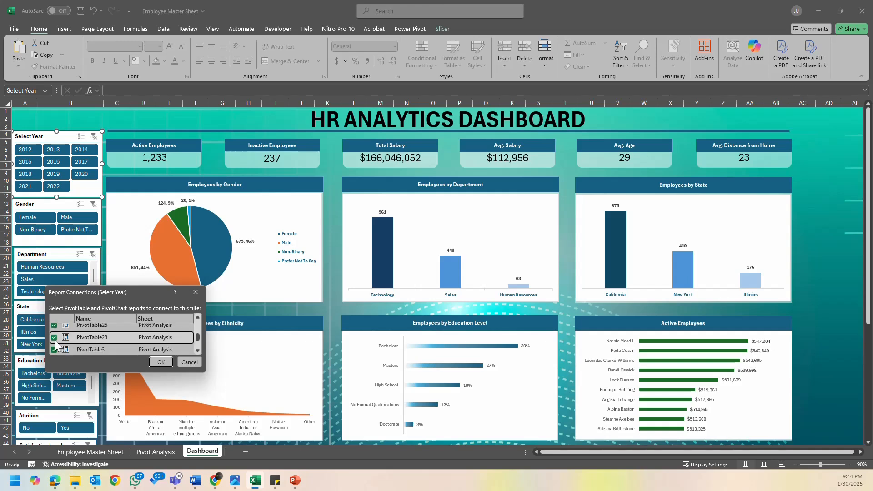
scroll(60, 341, down, 3)
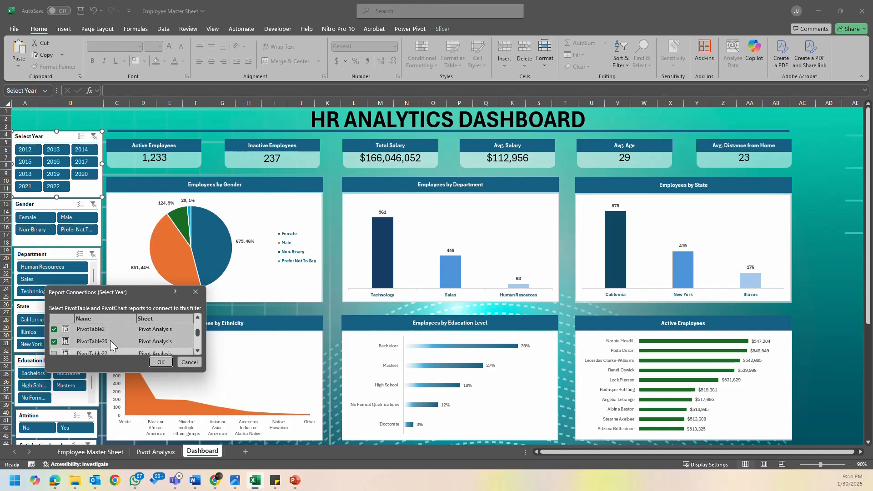
drag(124, 286, 188, 68)
click(53, 201)
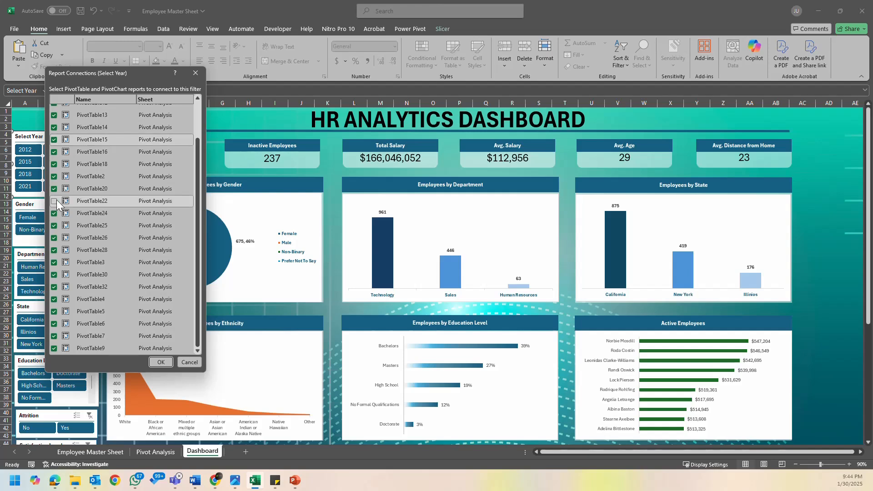
scroll(77, 291, up, 2)
scroll(139, 261, down, 2)
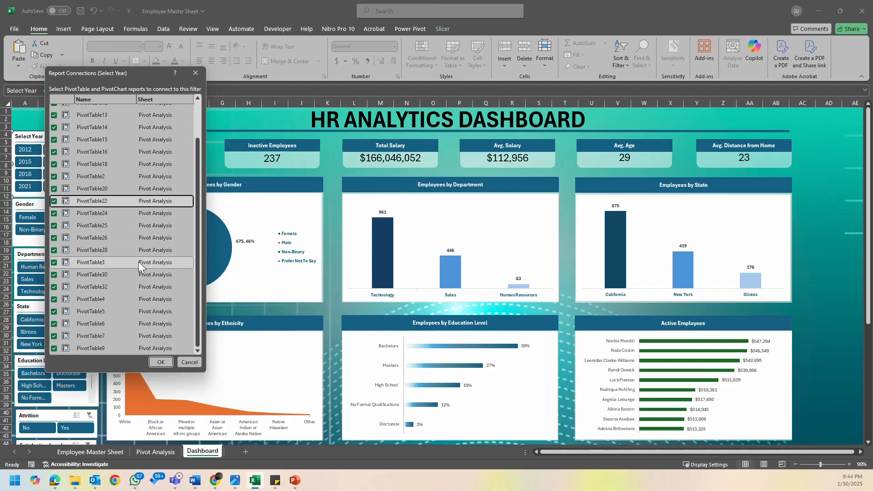
scroll(135, 271, up, 2)
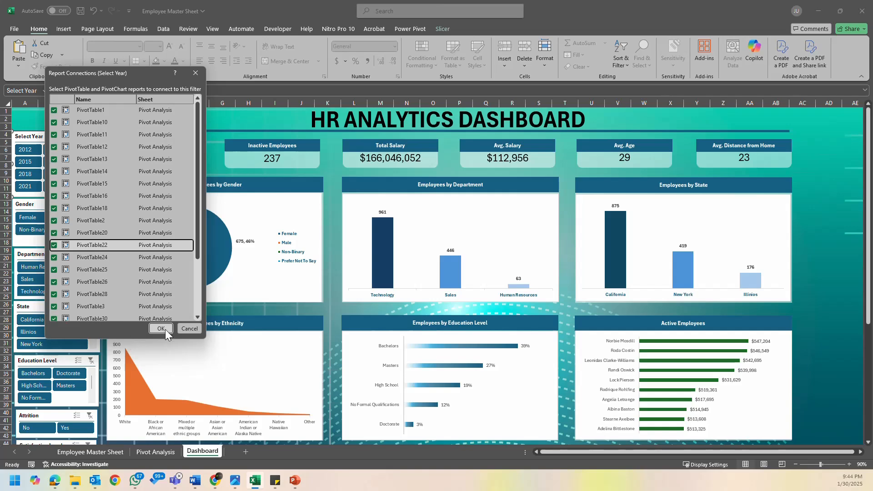
click(160, 362)
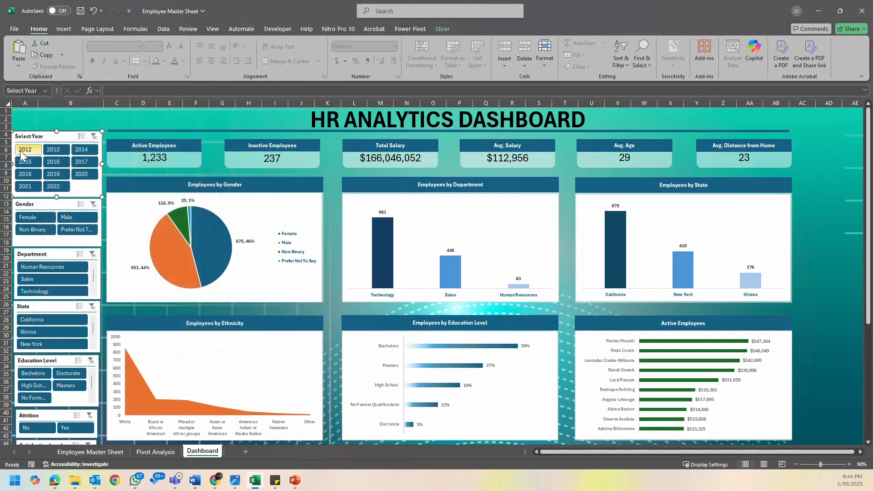
- Test the Select Year slicer across all dashboard charts by filtering on 2012 and 2022, then clear the filter
click(24, 151)
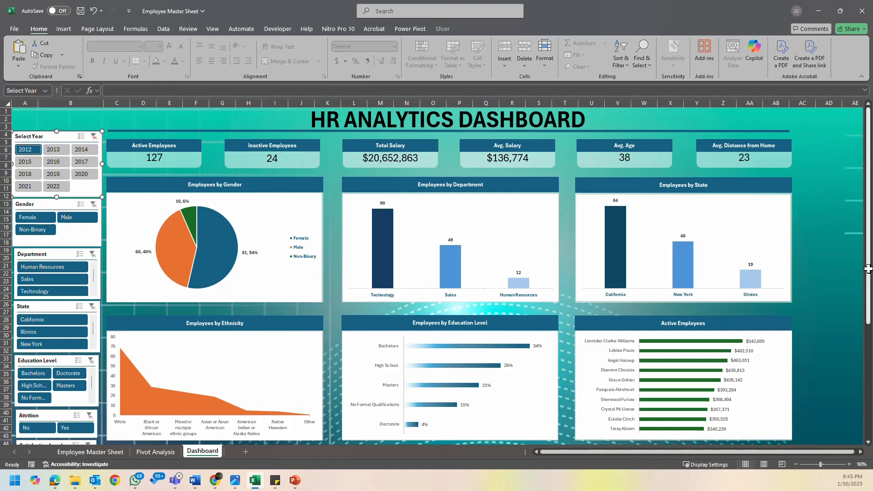
drag(870, 270, 870, 298)
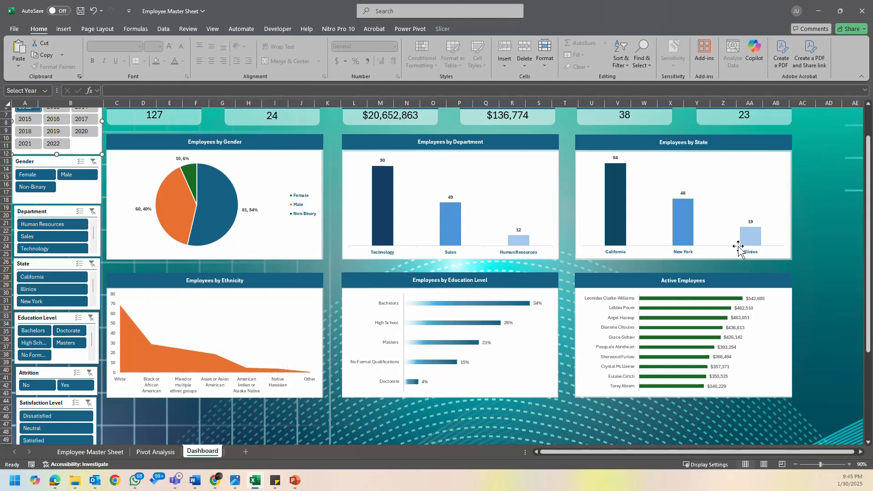
scroll(870, 205, up, 2)
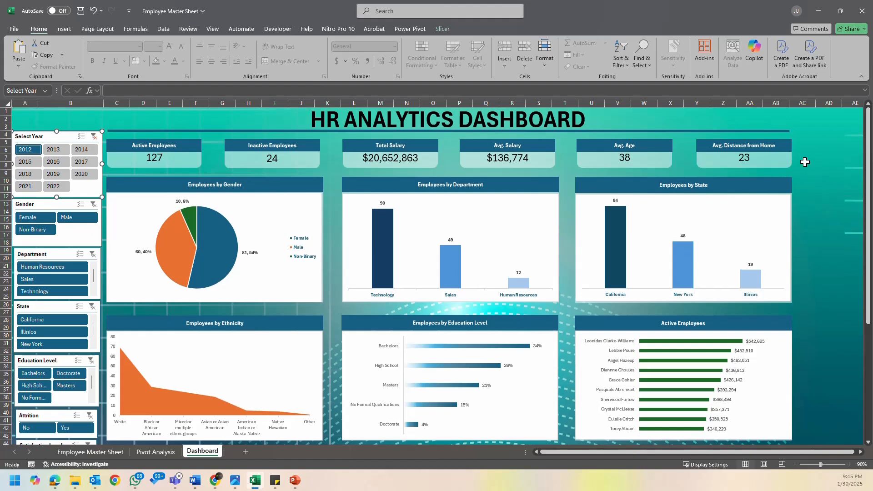
click(55, 187)
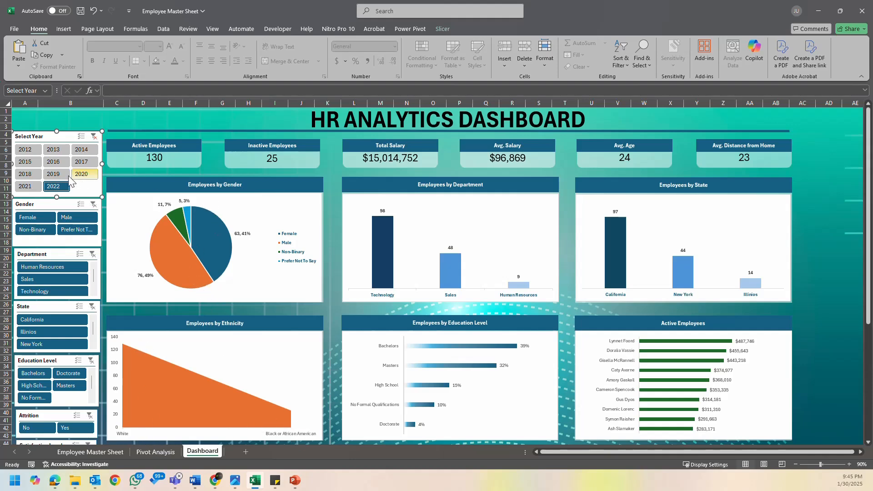
click(63, 175)
click(67, 187)
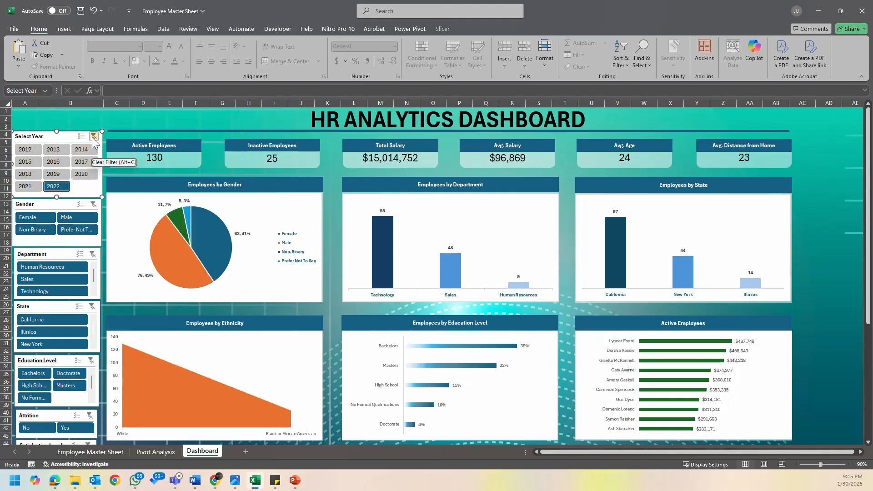
click(94, 137)
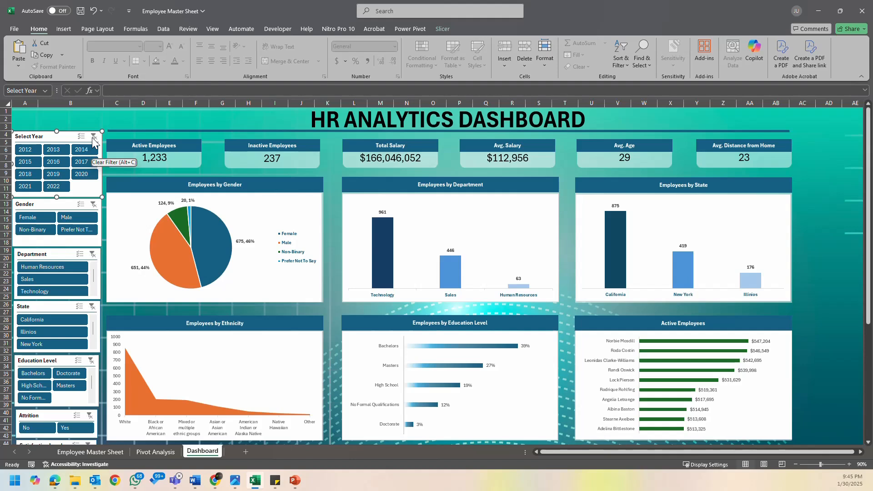
- Test which charts respond to the Gender slicer by filtering on Female, then clear the filter
click(40, 222)
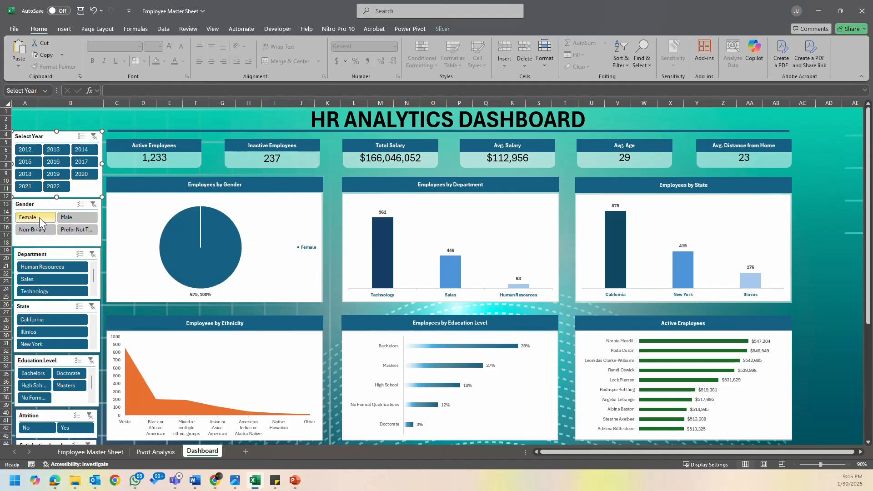
click(94, 206)
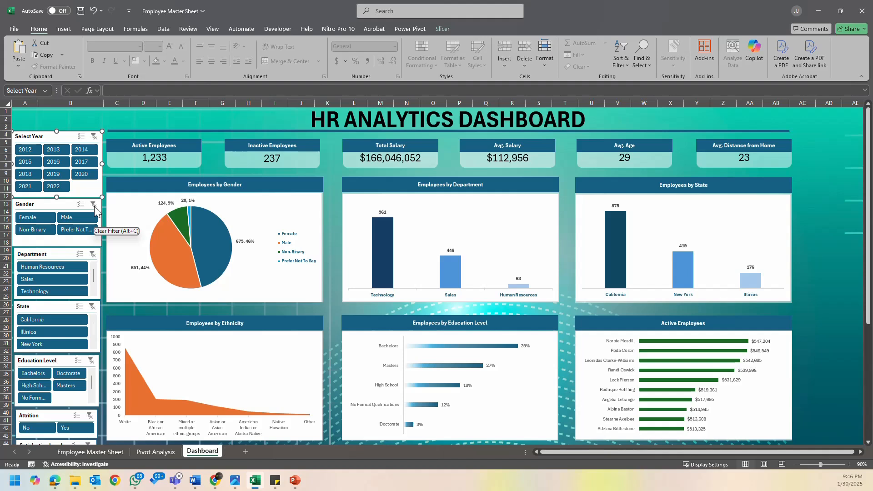
- Open the Gender slicer's report connections in an enlarged dialog and include PivotTable1 and PivotTable10 through PivotTable15
click(52, 205)
right_click(51, 204)
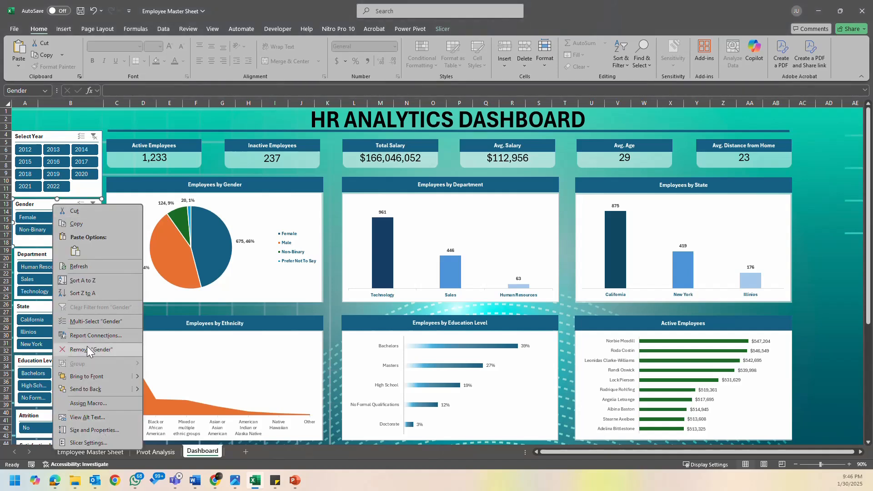
click(100, 335)
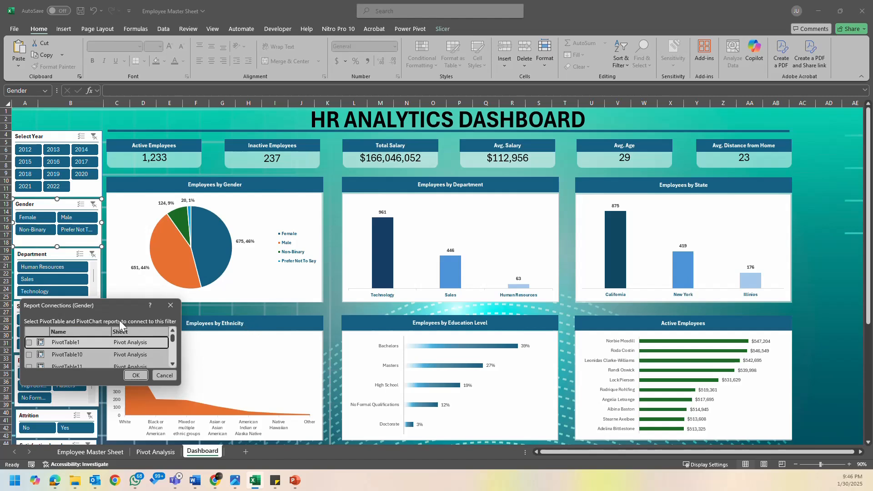
drag(122, 304, 297, 53)
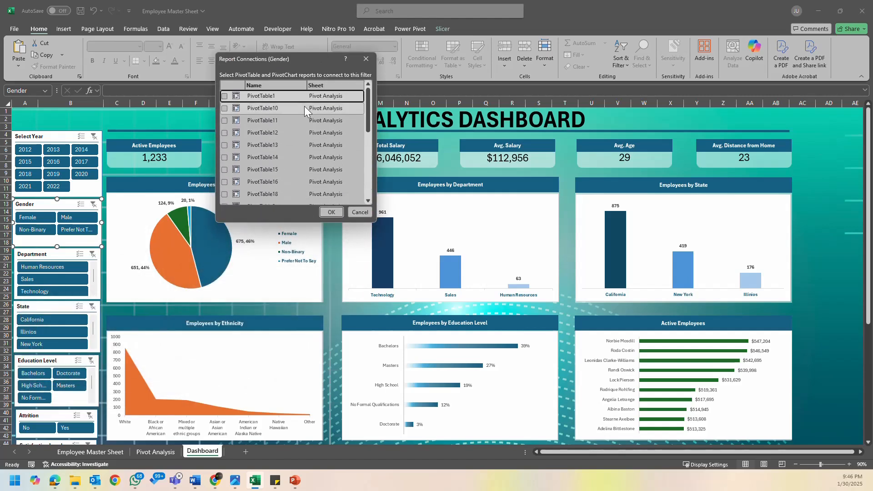
drag(276, 223, 271, 376)
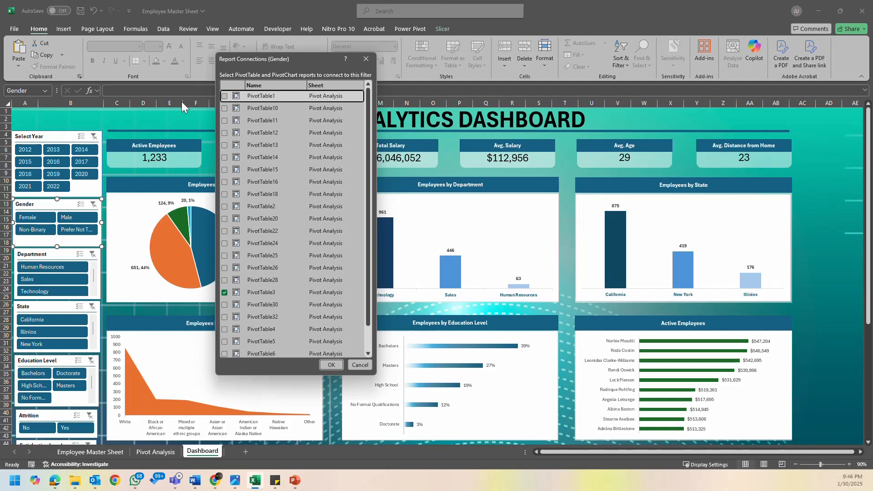
click(224, 96)
click(224, 109)
click(224, 121)
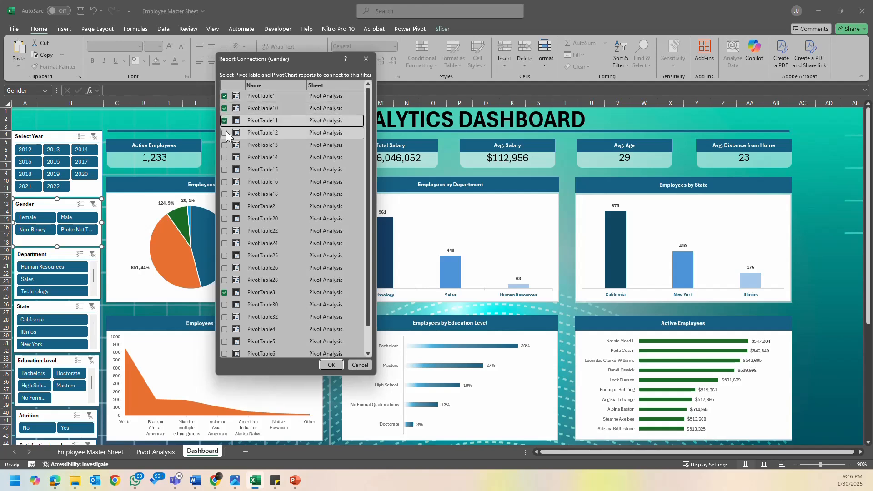
click(224, 132)
click(224, 145)
click(225, 158)
click(224, 169)
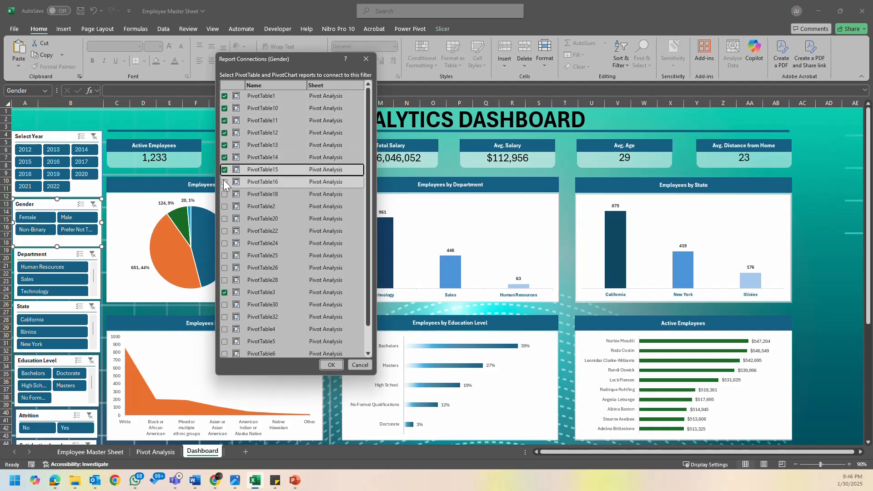
- Include PivotTable16, 18, 2, 20, 22, 24, 25, 26 and 28 in the Gender slicer's report connections
click(224, 182)
click(225, 195)
click(224, 207)
click(224, 219)
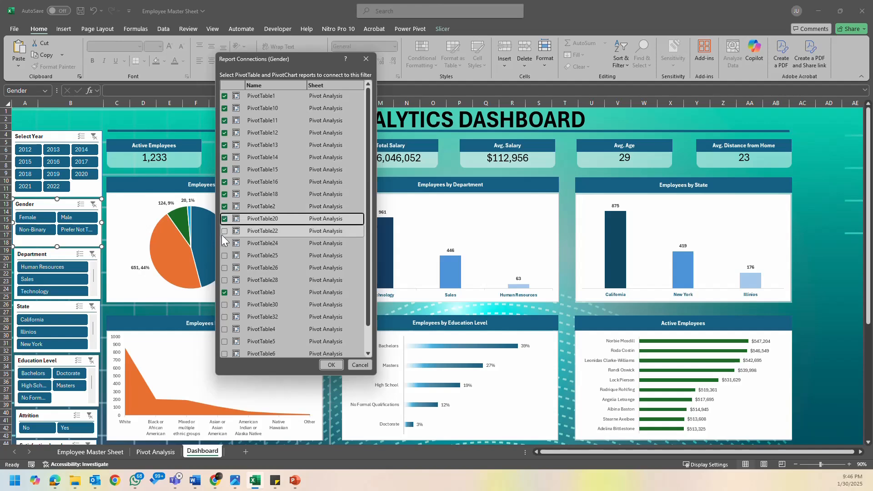
click(224, 231)
click(224, 243)
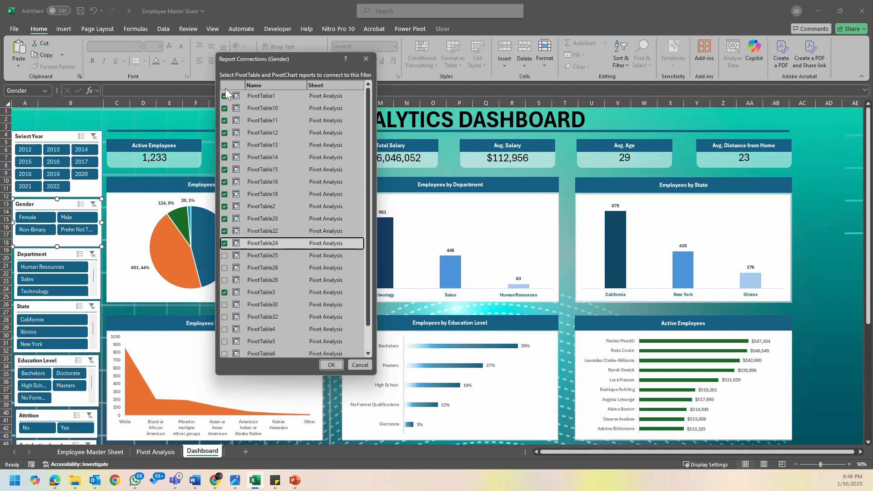
click(224, 256)
click(224, 267)
click(224, 280)
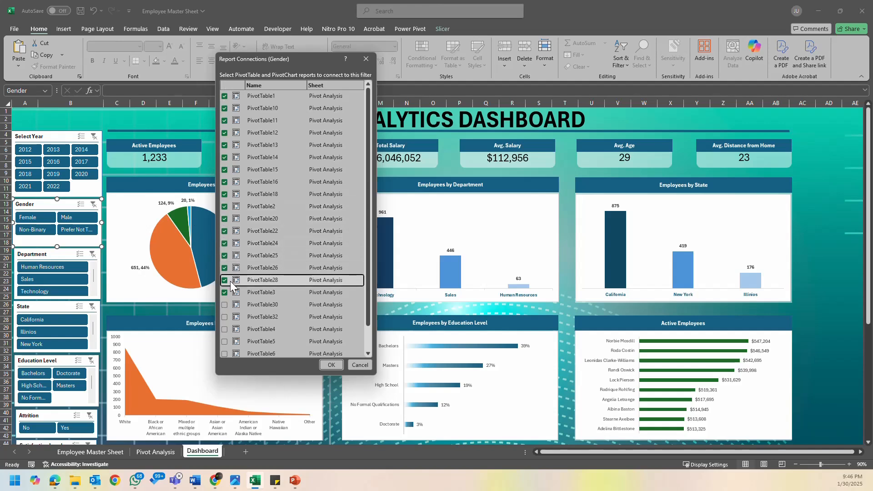
- Include PivotTable30, 32, 4, 5, 6, 7 and 9 in the Gender slicer's report connections and apply them
scroll(227, 279, down, 1)
click(225, 278)
click(225, 290)
click(224, 302)
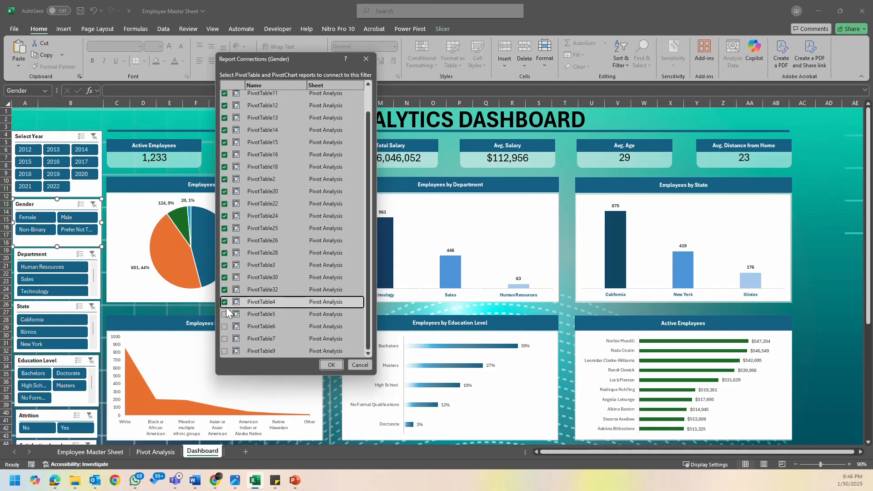
click(224, 315)
click(225, 326)
click(225, 338)
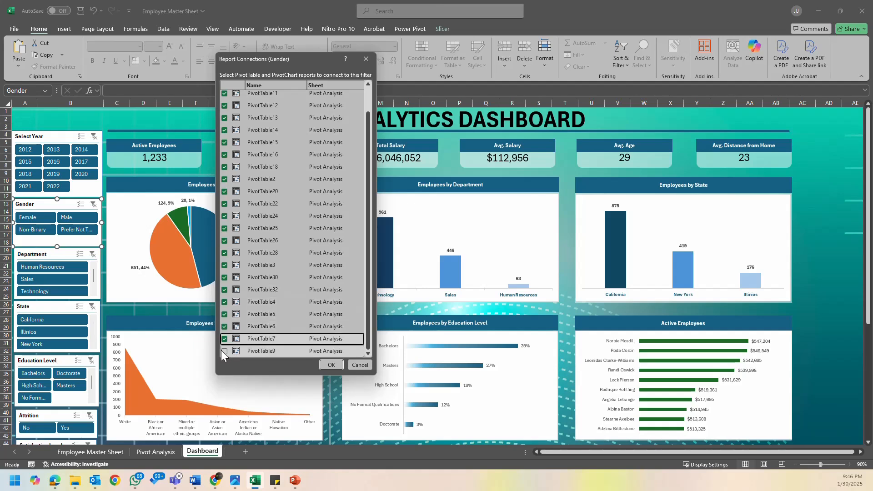
click(221, 353)
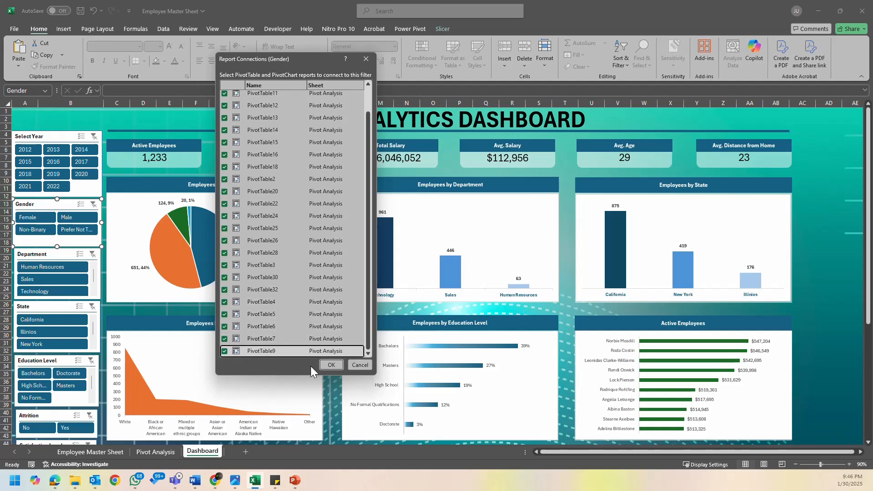
click(330, 365)
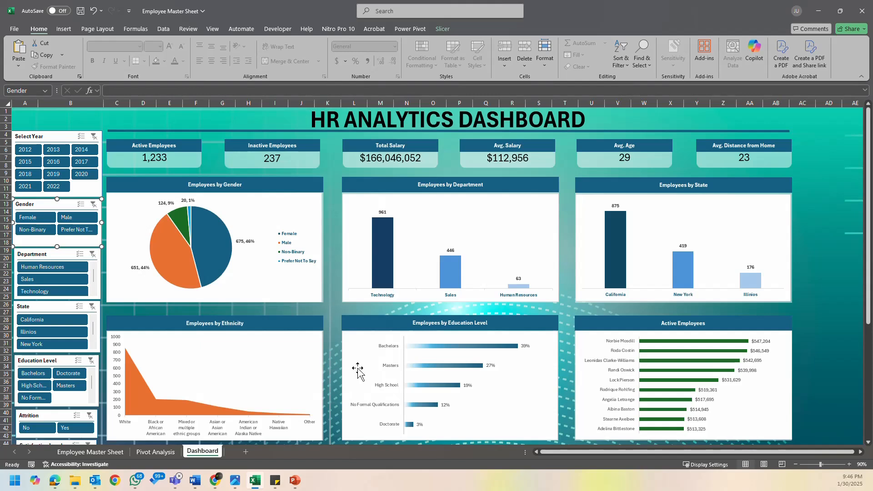
- Test the connected Gender slicer by filtering the dashboard on Female, Male, Prefer Not To Say and Non-Binary, then clear the filter
click(36, 215)
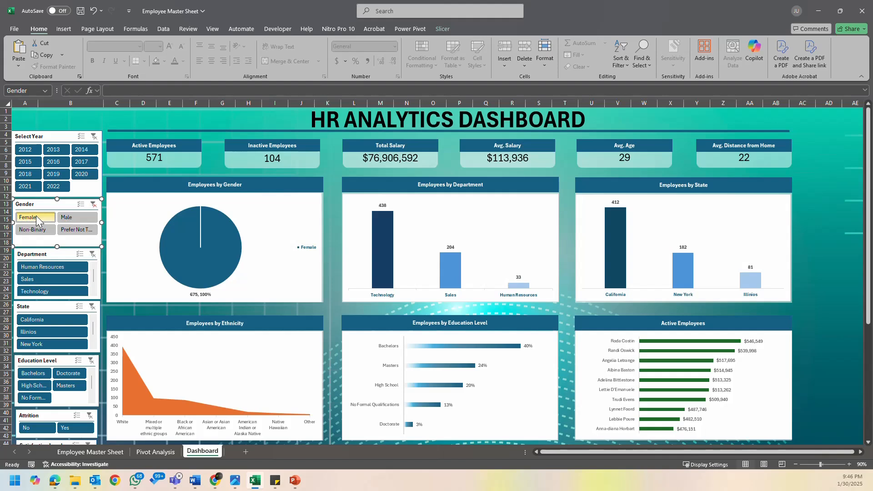
click(72, 219)
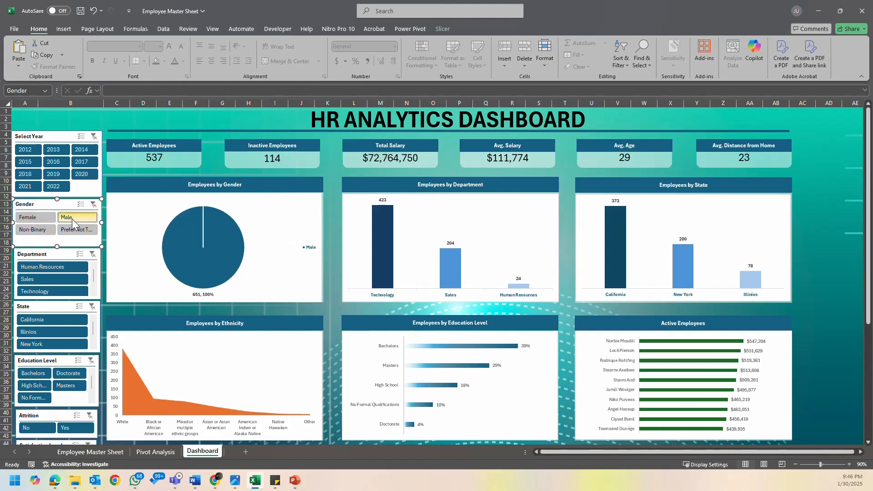
click(77, 230)
click(45, 229)
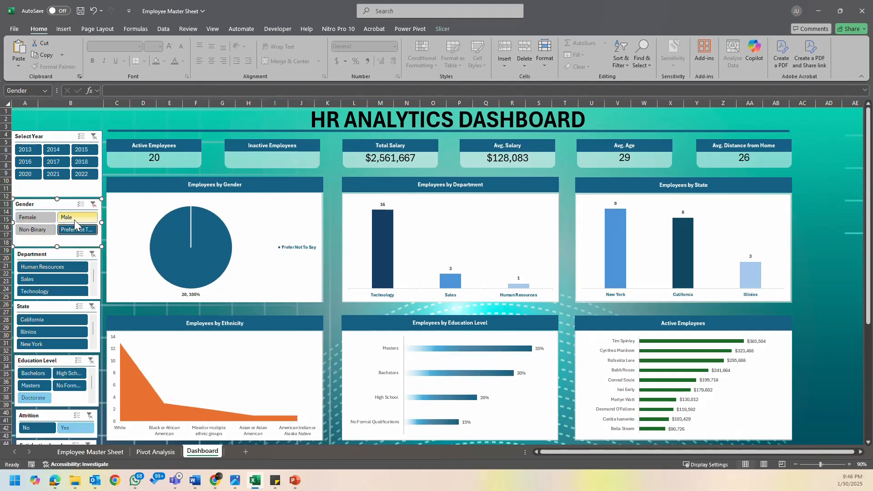
click(36, 217)
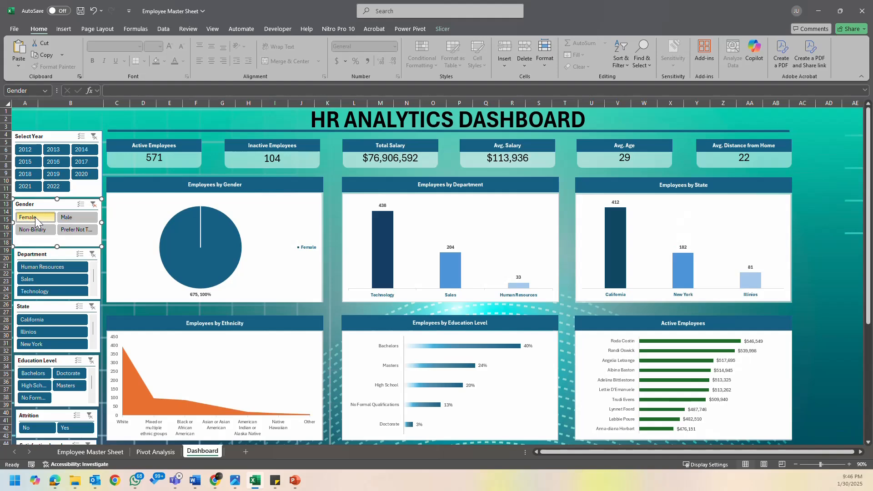
click(37, 229)
click(76, 230)
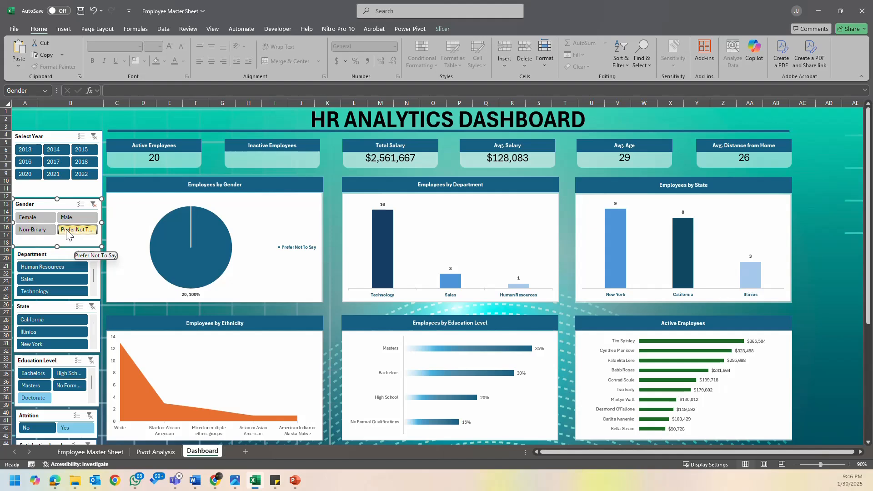
click(40, 215)
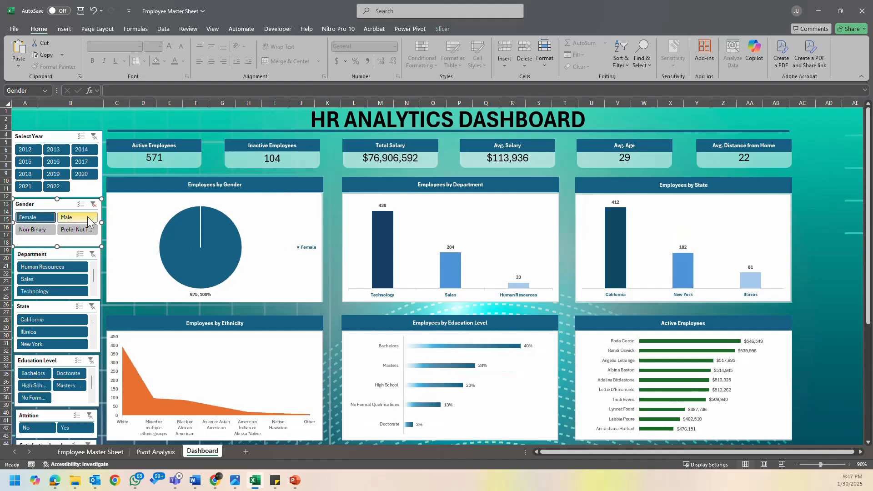
click(94, 205)
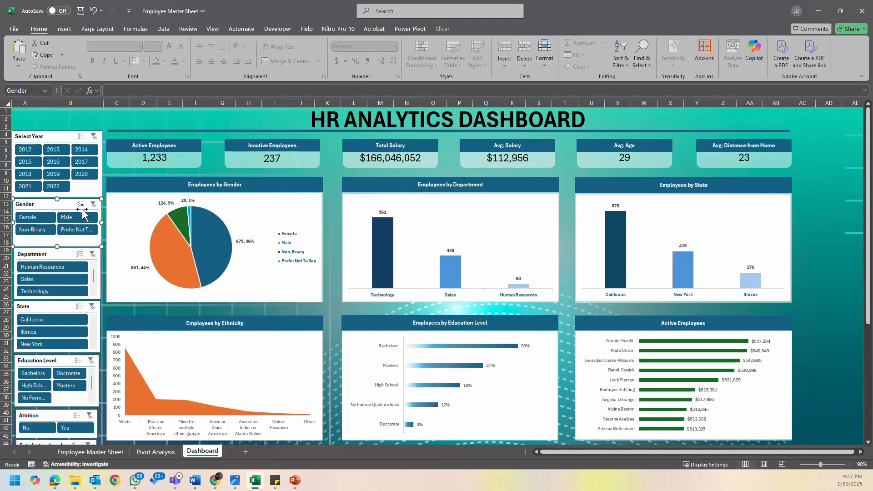
- Test which charts respond to the Department slicer by filtering on Sales, Human Resources and Technology, then clear the filter
click(45, 278)
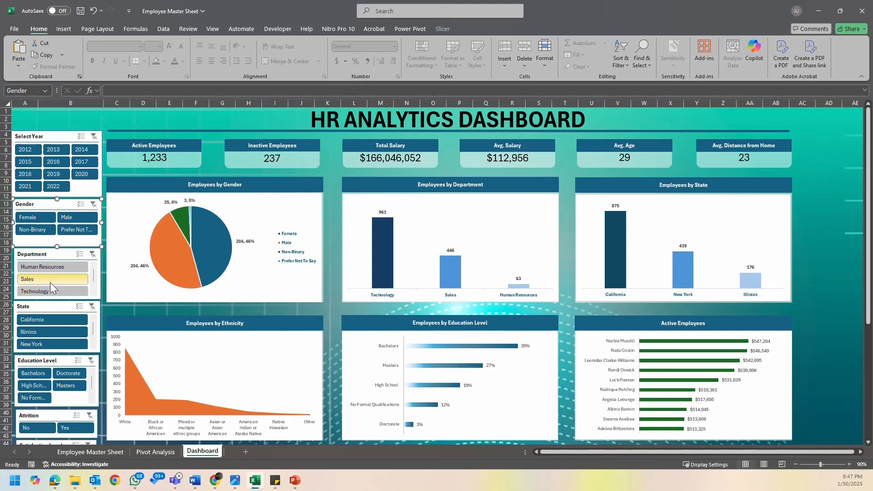
click(58, 267)
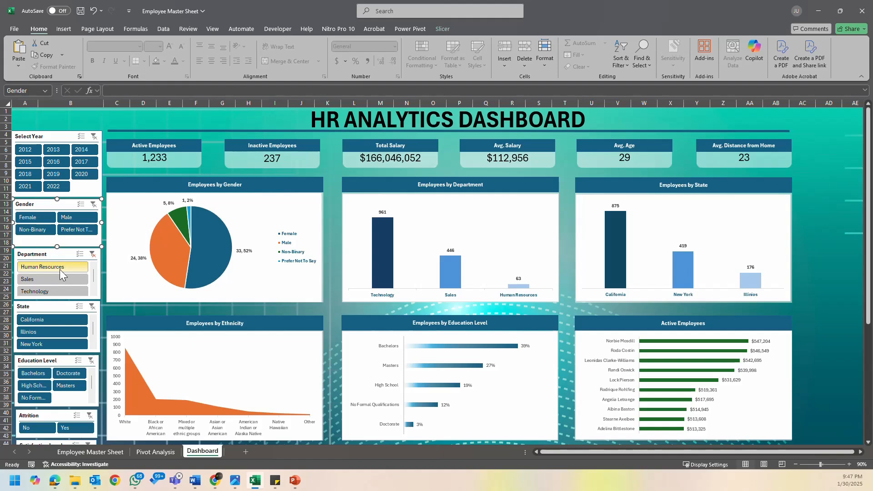
click(91, 255)
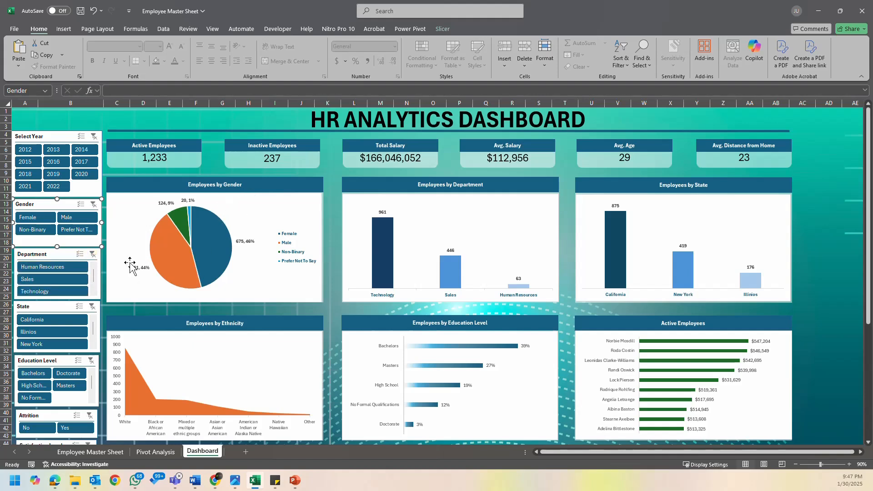
click(55, 282)
click(50, 291)
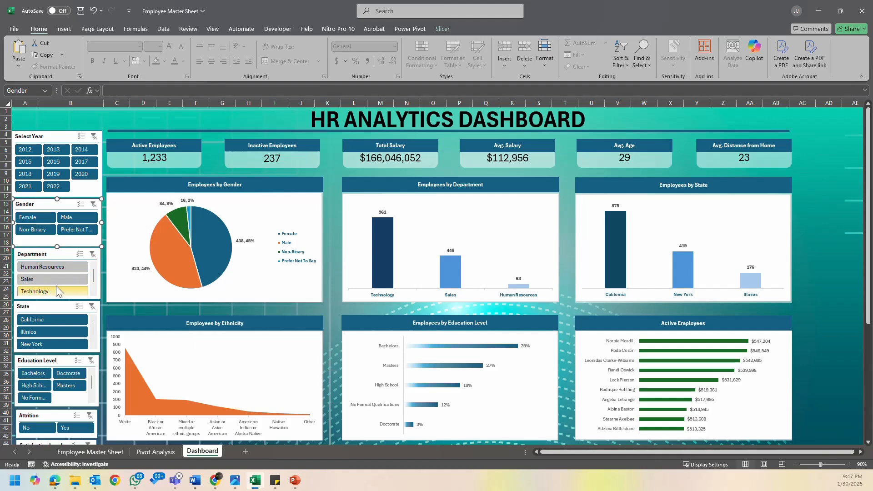
click(58, 280)
click(65, 266)
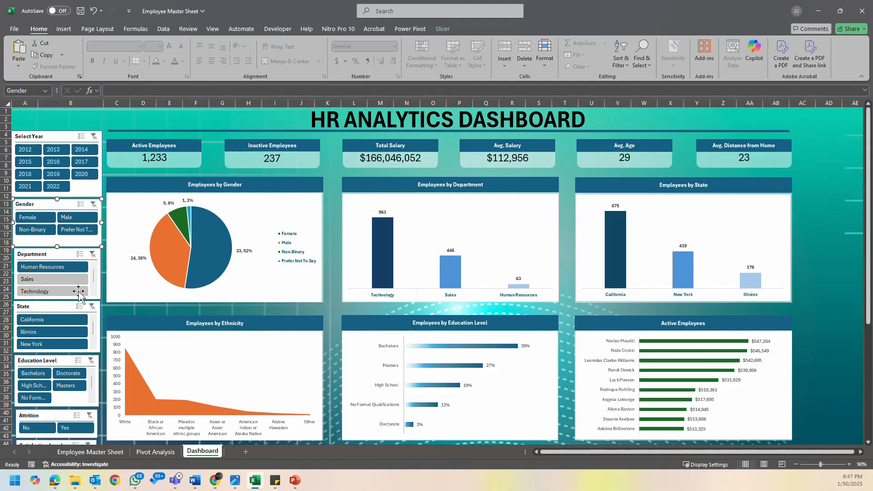
click(93, 255)
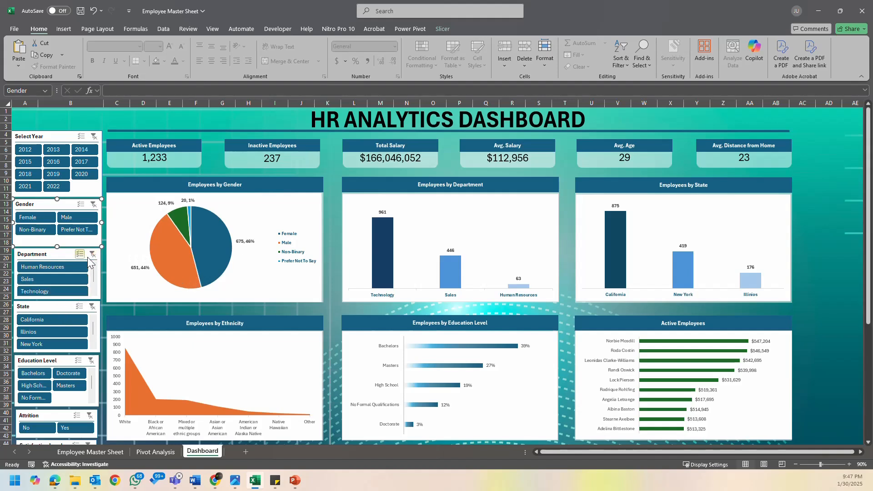
click(62, 293)
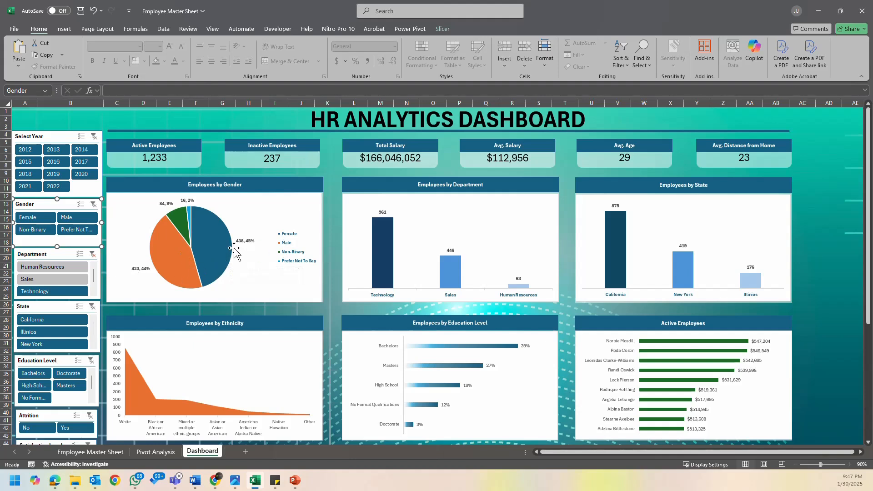
click(91, 254)
- Test which charts respond to the State slicer by filtering on Illinios and California, then clear the filter and deselect the slicer
click(64, 332)
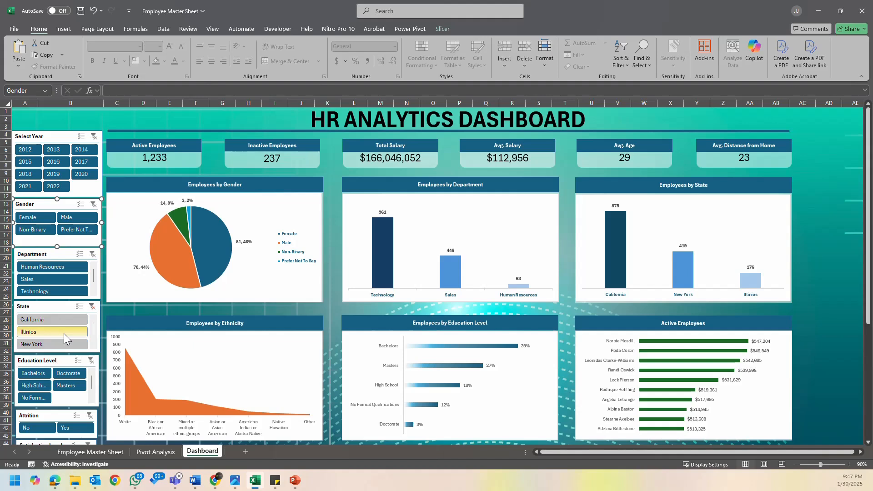
click(64, 321)
click(92, 307)
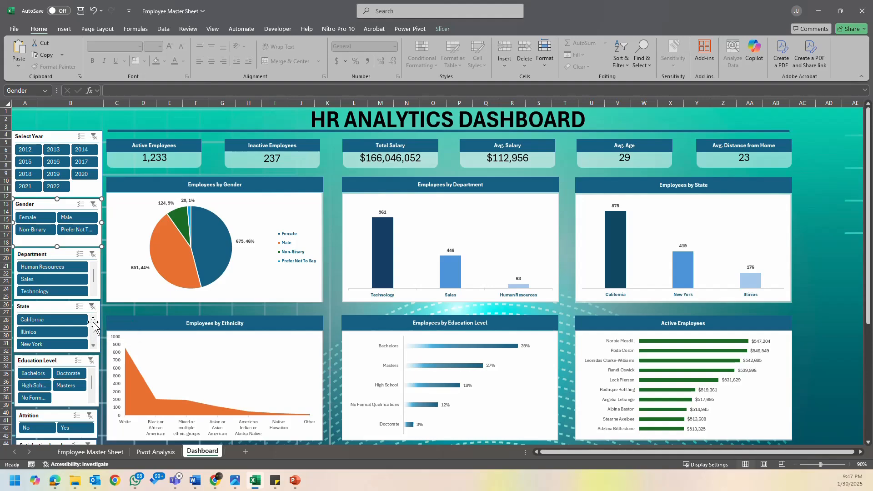
click(797, 179)
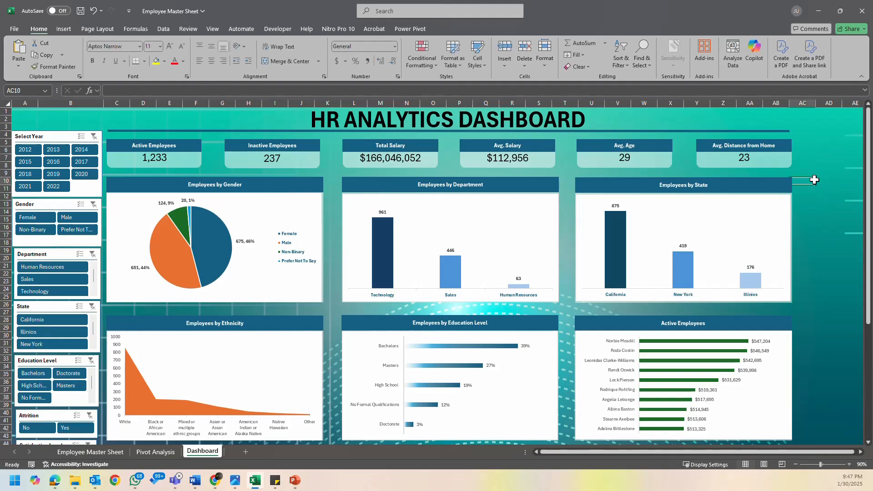
scroll(130, 313, down, 6)
scroll(132, 315, down, 5)
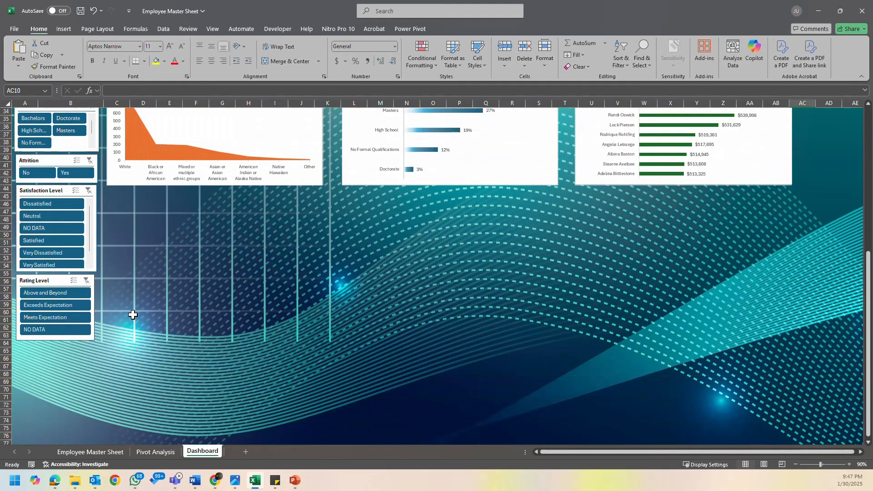
scroll(133, 315, up, 11)
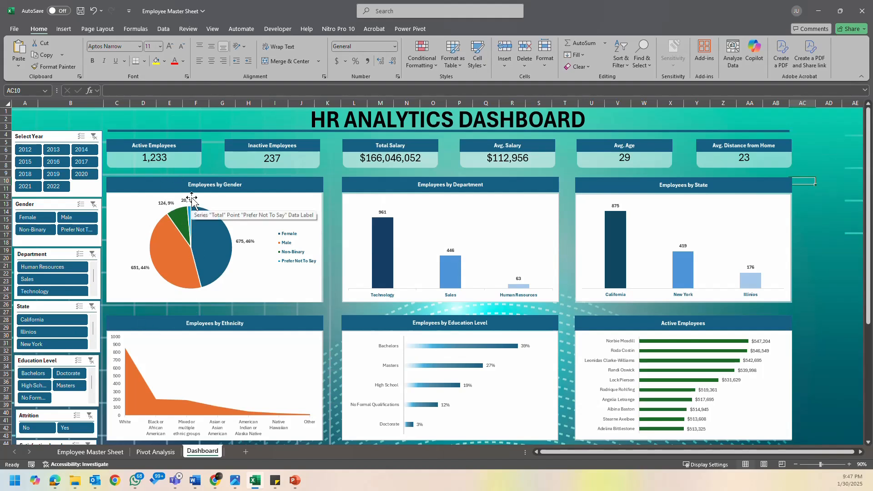
- Widen the Select Year slicer to about 19.95" so it spans the full width of the dashboard
click(54, 136)
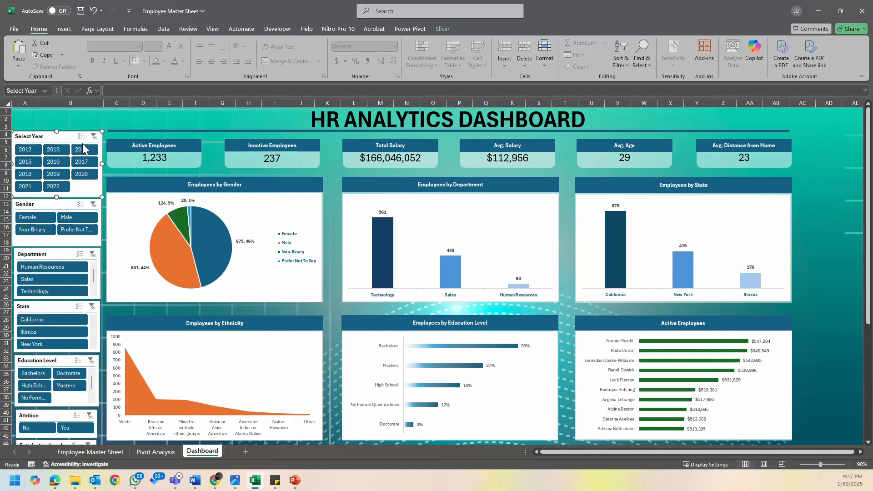
drag(102, 164, 573, 165)
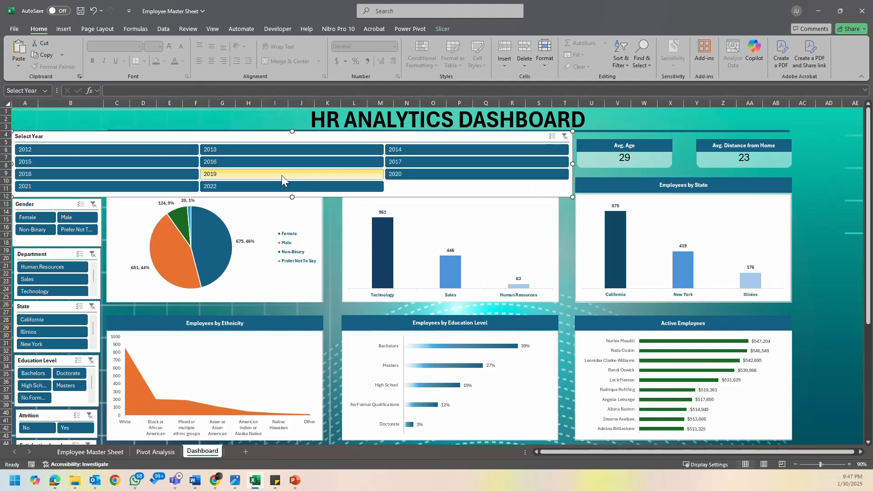
drag(574, 168, 796, 167)
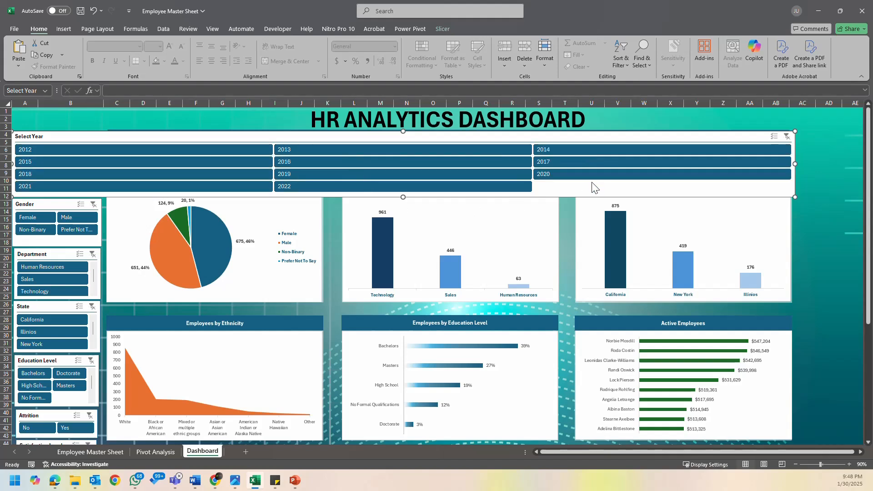
- Set the Select Year slicer to 11 columns so all years from 2012 to 2022 sit in one row
click(438, 28)
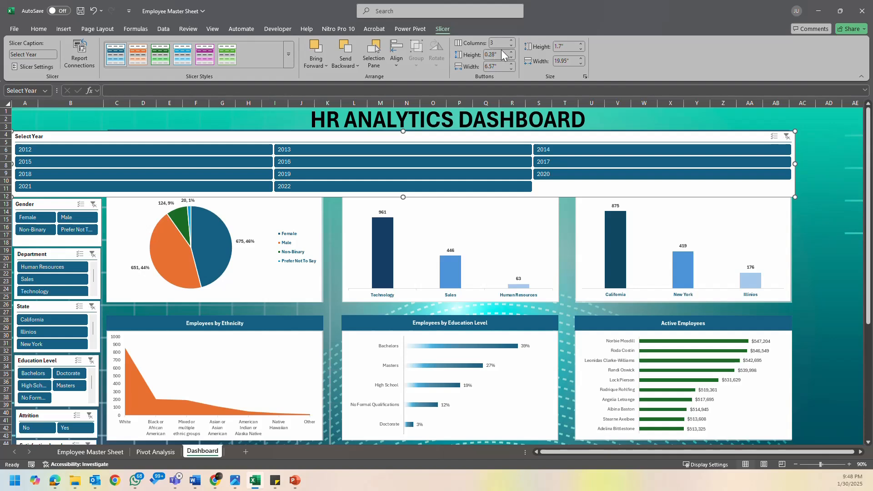
click(512, 45)
click(512, 45)
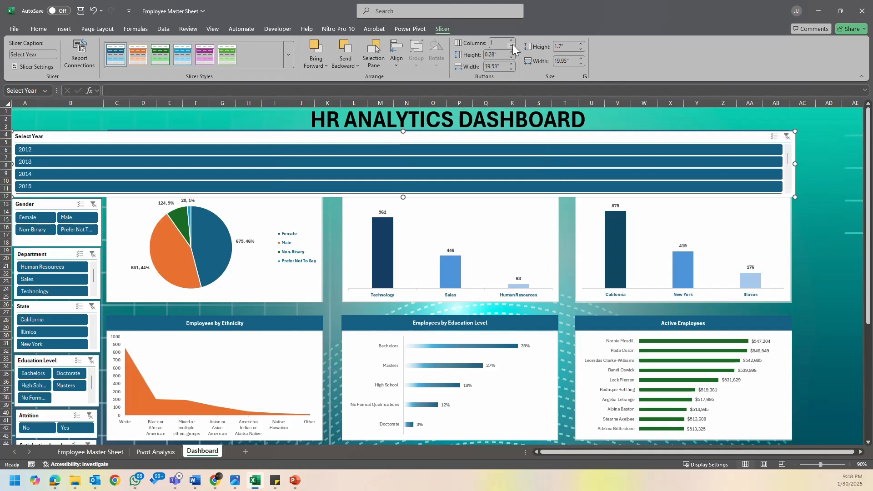
click(511, 40)
click(511, 40)
click(511, 40)
click(511, 40)
click(511, 40)
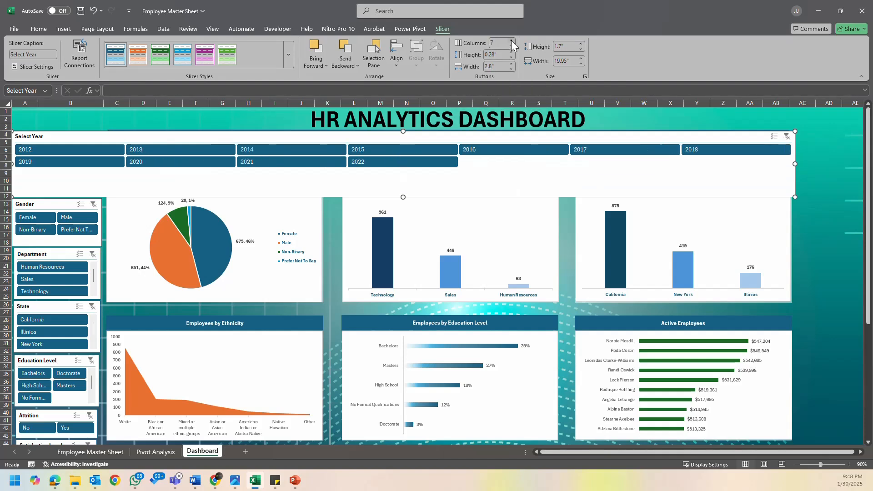
click(511, 40)
click(511, 40)
click(511, 40)
click(511, 40)
click(511, 40)
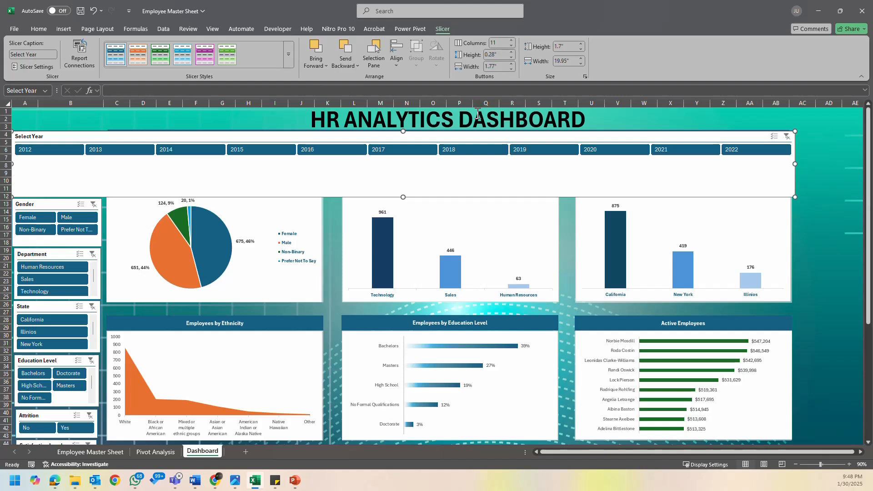
- Try the Select Year slicer as a horizontal strip about 0.65" high between the KPI cards and the first row of charts
drag(403, 196, 411, 155)
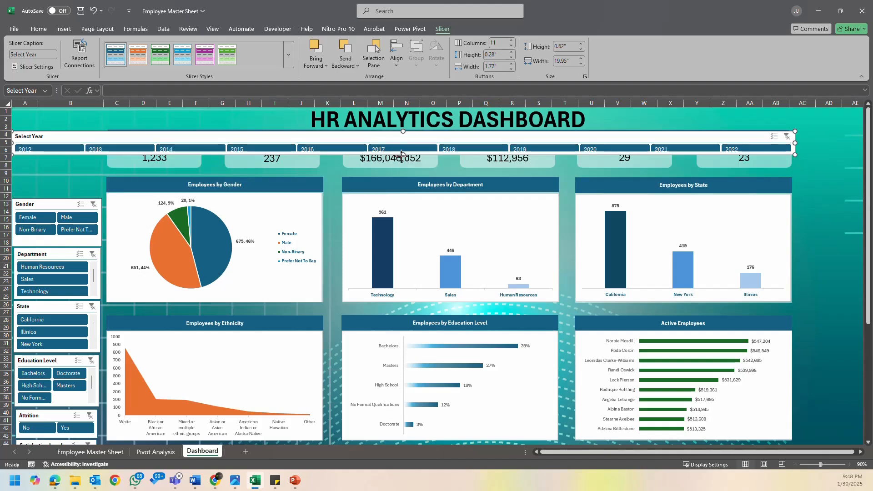
mouse_move(402, 136)
mouse_down()
mouse_move(404, 161)
mouse_move(392, 104)
mouse_move(392, 127)
mouse_up()
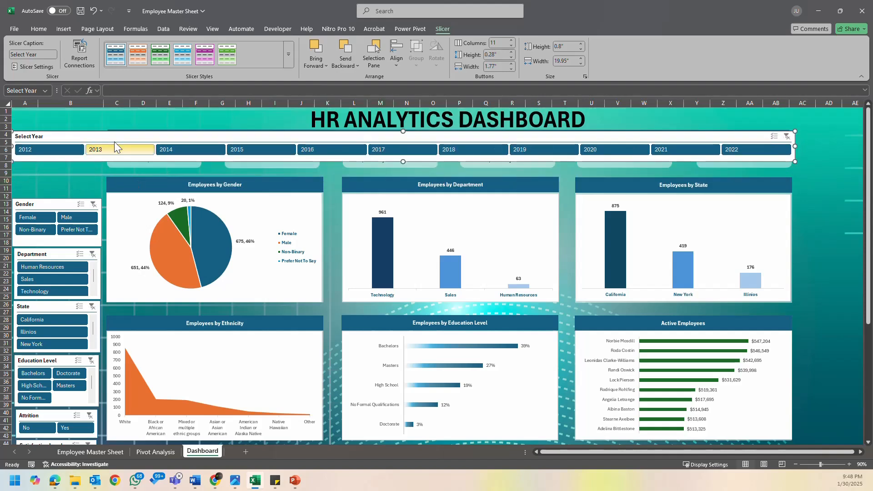
drag(235, 135, 251, 176)
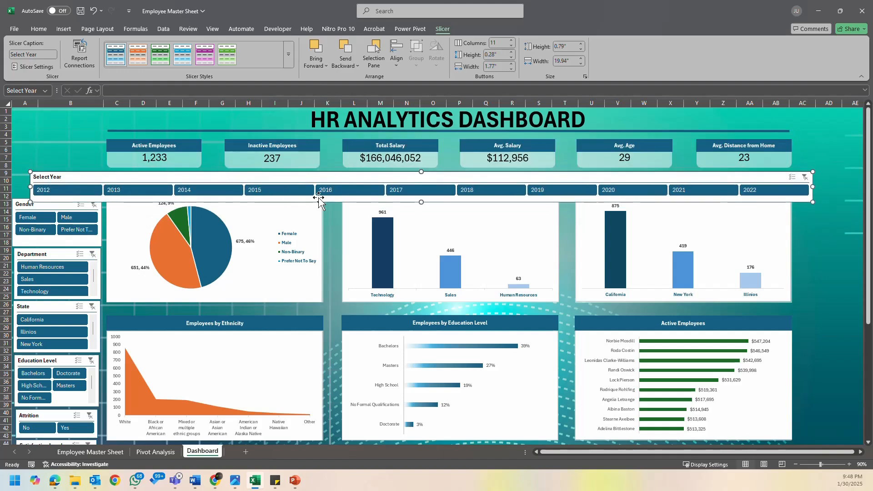
drag(422, 202, 421, 197)
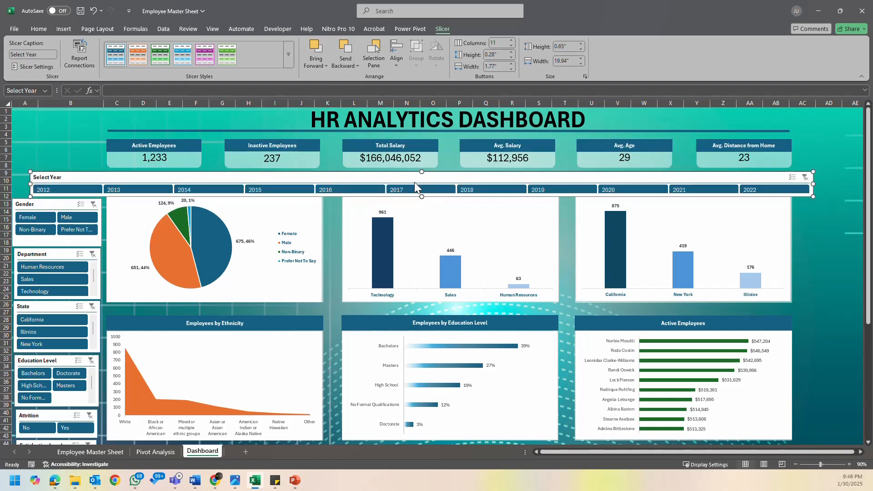
- Undo the Select Year slicer's move, resizing and column changes to restore its compact three-column layout
key(ctrl+z)
key(ctrl+z)
key(ctrl+z)
key(ctrl+z)
key(ctrl+z)
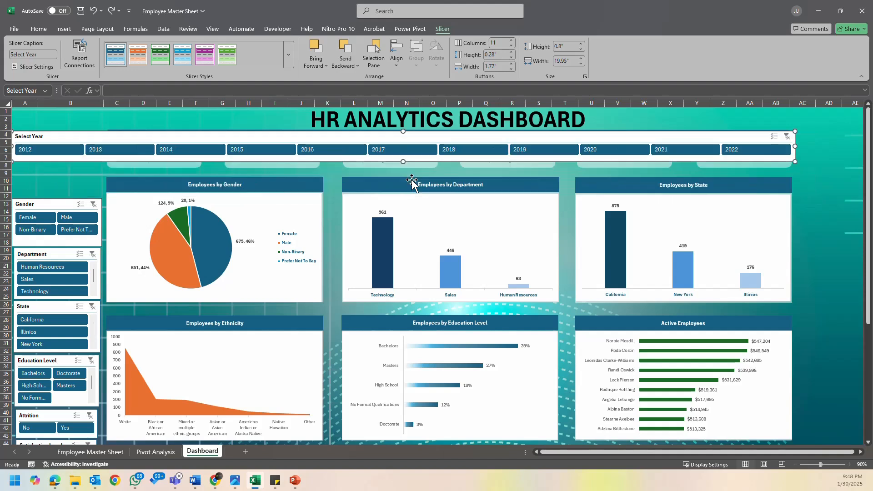
key(ctrl+z)
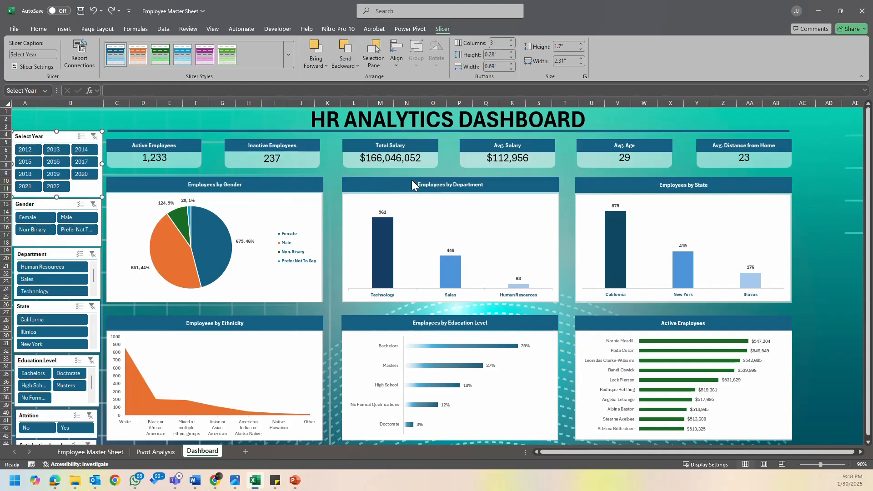
- Deselect the Select Year slicer and save the workbook
click(267, 120)
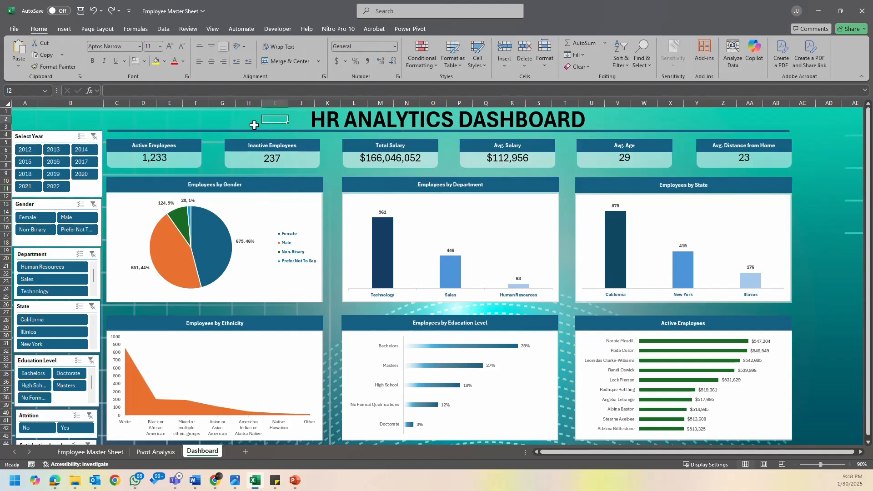
click(80, 13)
- Filter the dashboard by 2022 and by 2012 with the Select Year slicer, and clear the year filter
click(49, 186)
click(27, 149)
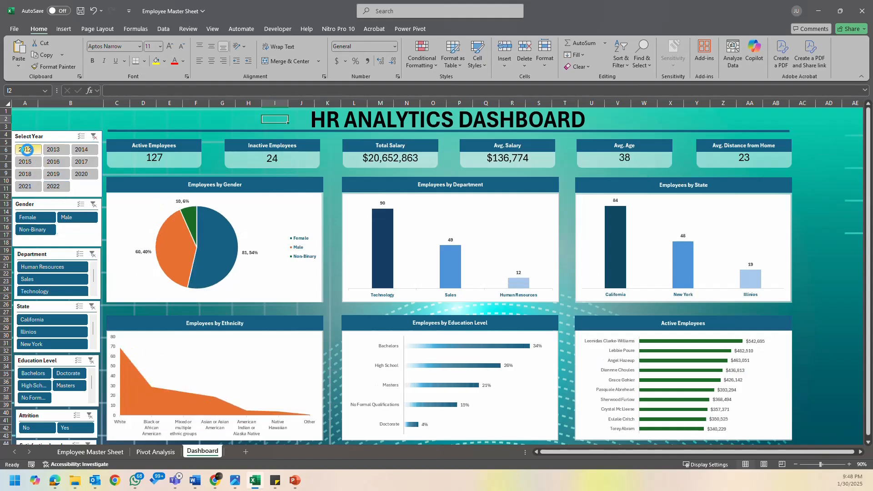
click(93, 136)
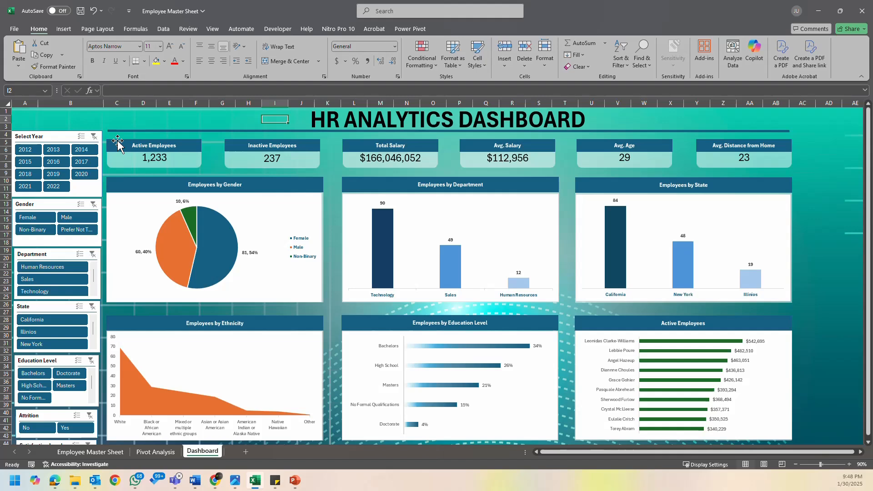
click(831, 207)
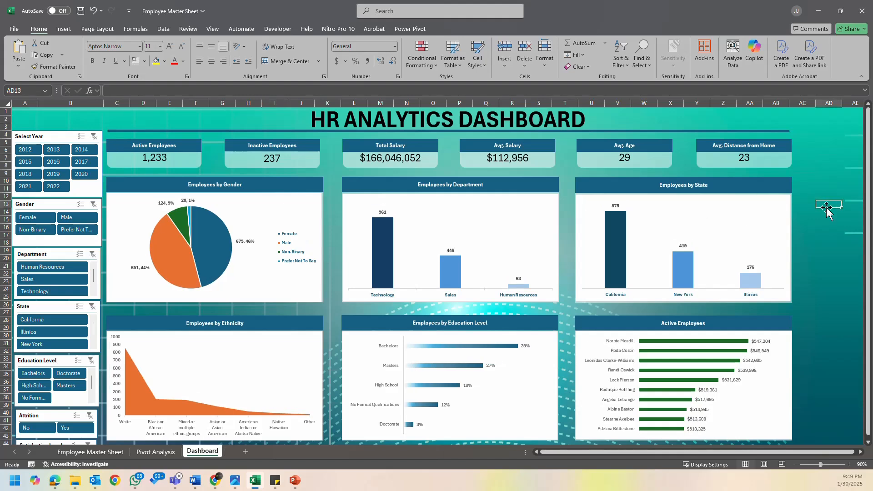
- Filter the dashboard by Female and by Male with the Gender slicer, and clear the gender filter
click(46, 219)
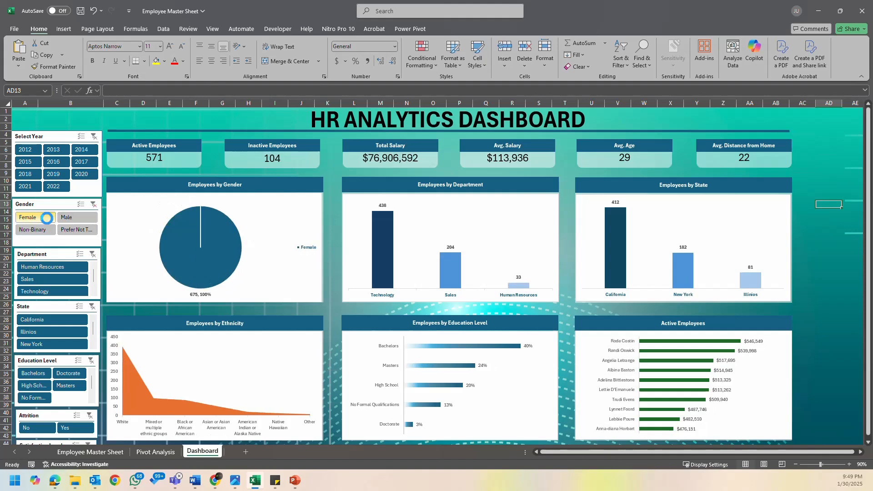
click(71, 217)
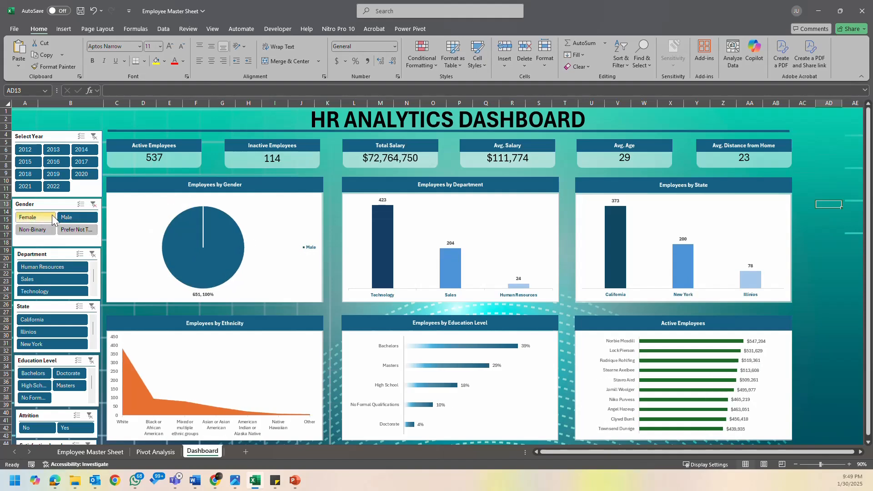
click(94, 206)
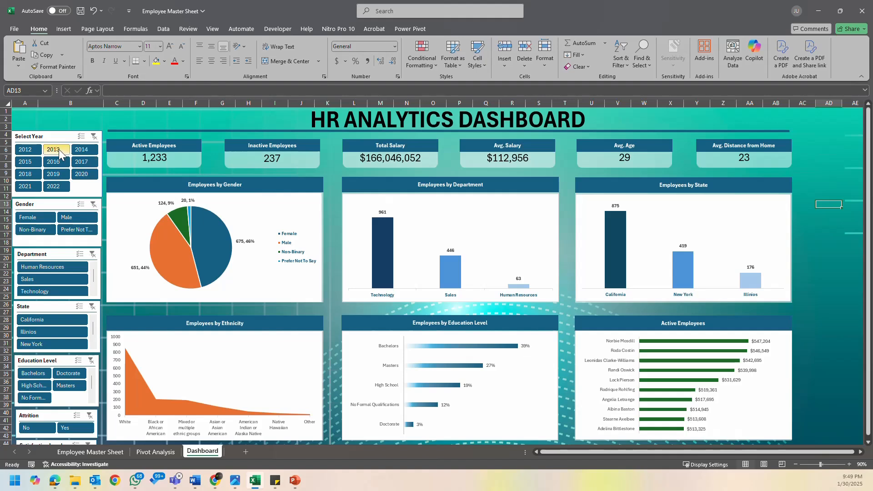
- Filter the dashboard by 2016 and 2022 in turn, combine 2022 with Male and with Non-Binary, and clear both slicers
click(53, 161)
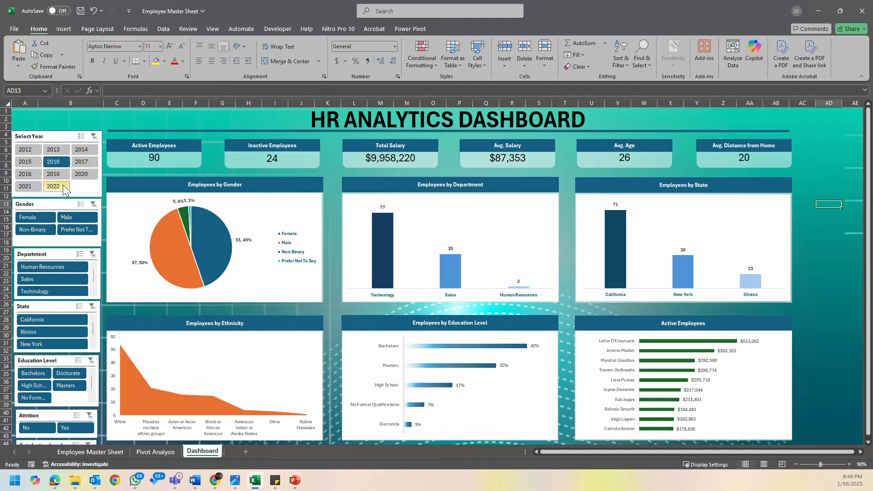
click(54, 186)
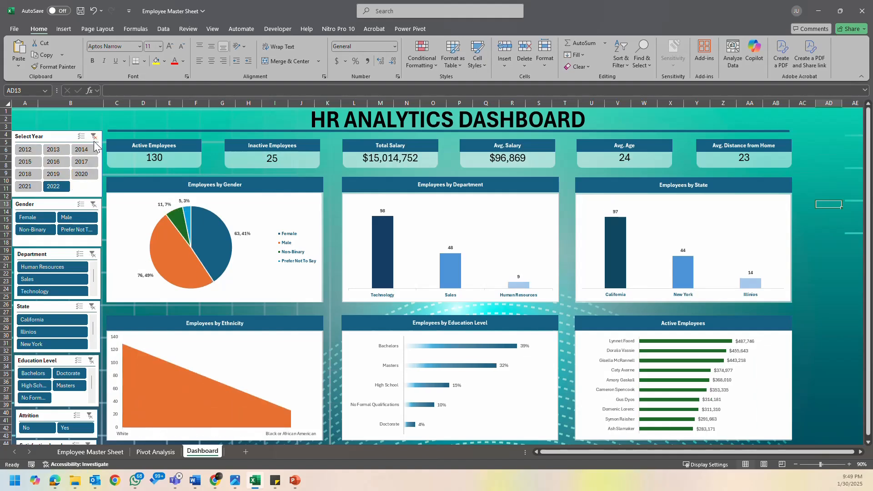
click(76, 218)
click(45, 231)
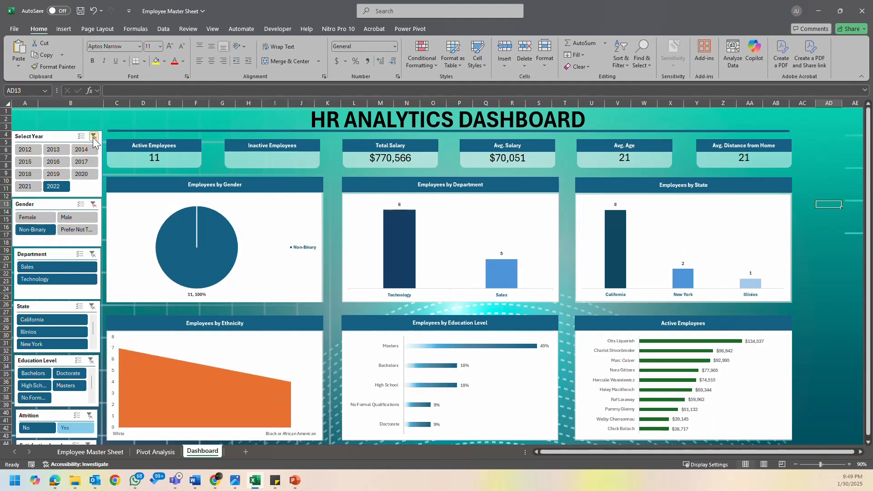
click(94, 136)
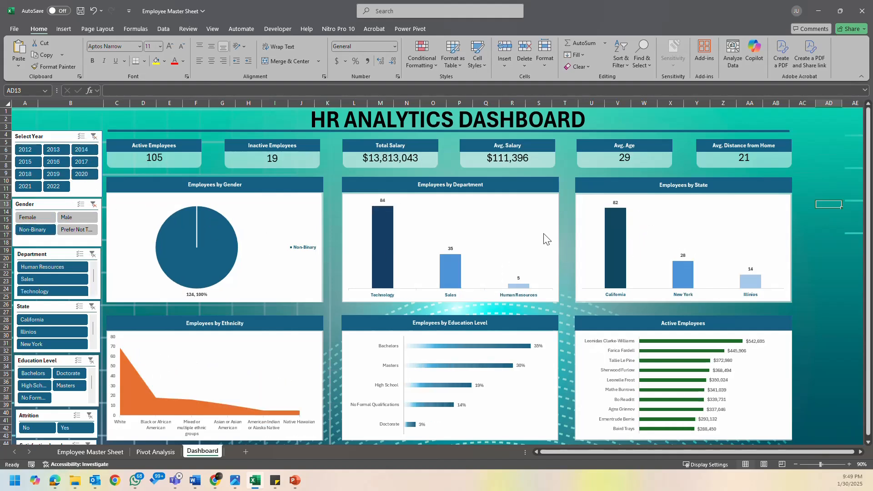
click(94, 205)
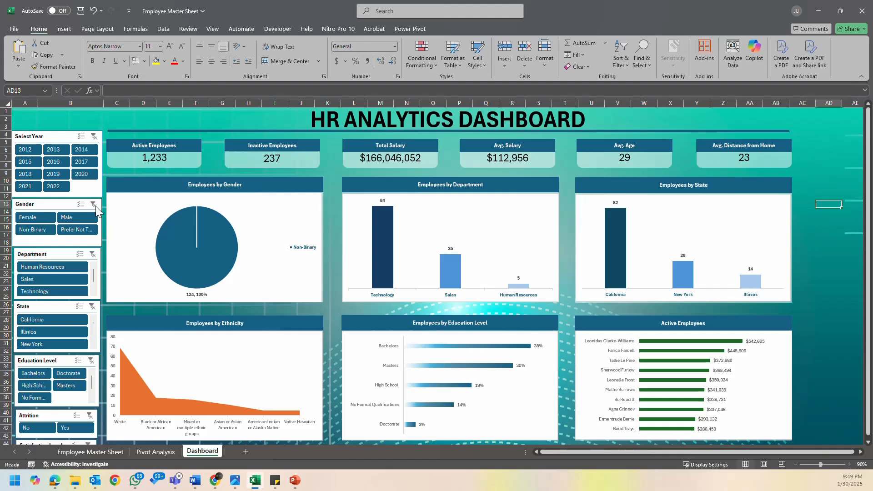
- Compare the dashboard for Non-Binary and for Female employees across all years, and clear the gender filter
click(28, 230)
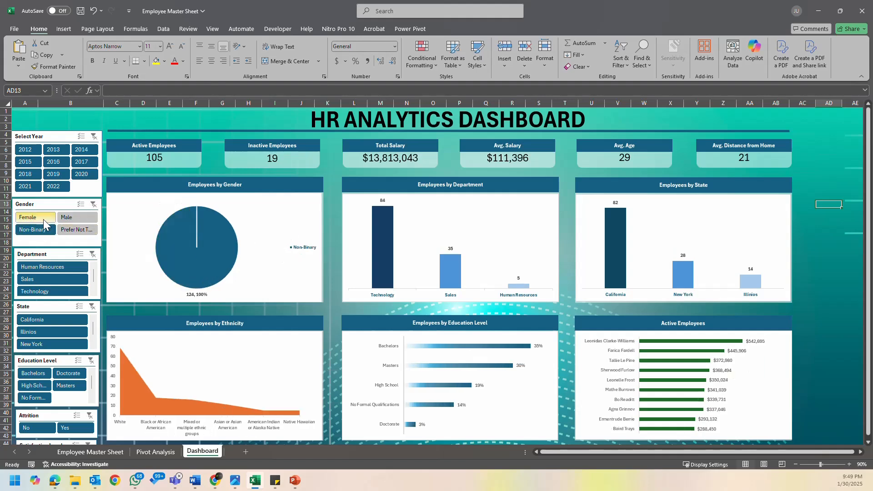
click(43, 217)
click(93, 205)
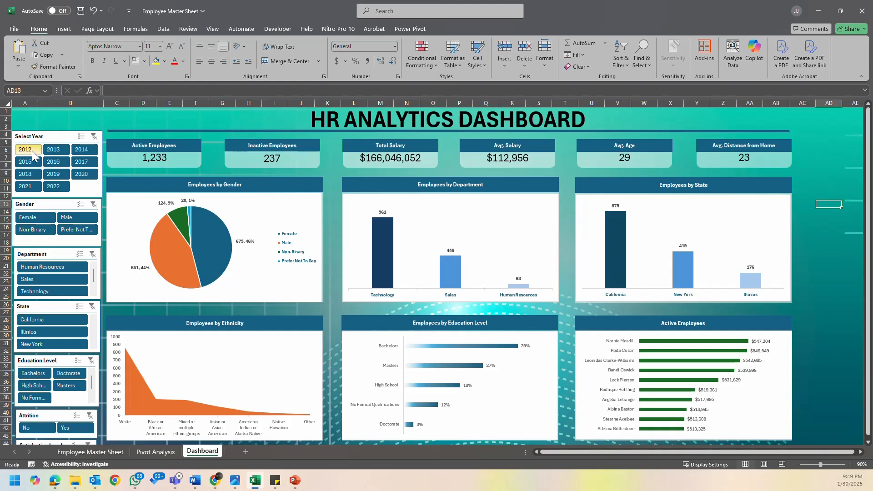
- Filter by Non-Binary, check it against 2012, 2022, 2019, 2016 and 2014 in turn, and clear the year and gender filters
click(40, 228)
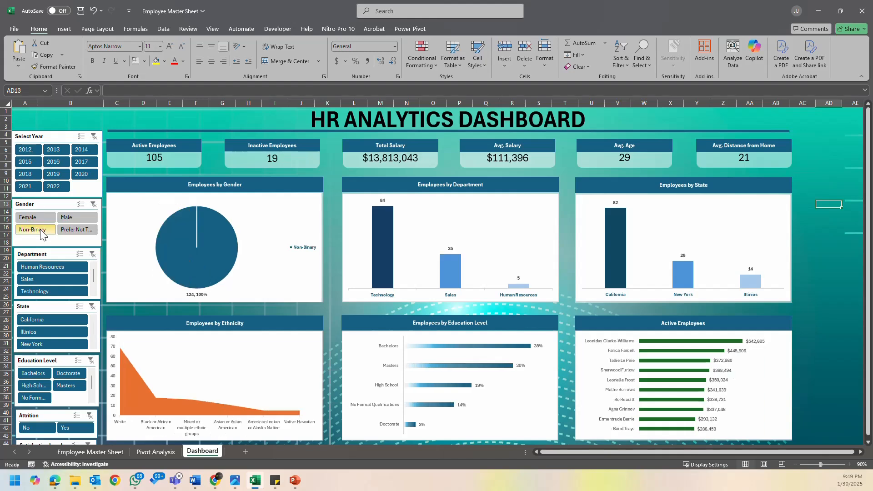
click(18, 152)
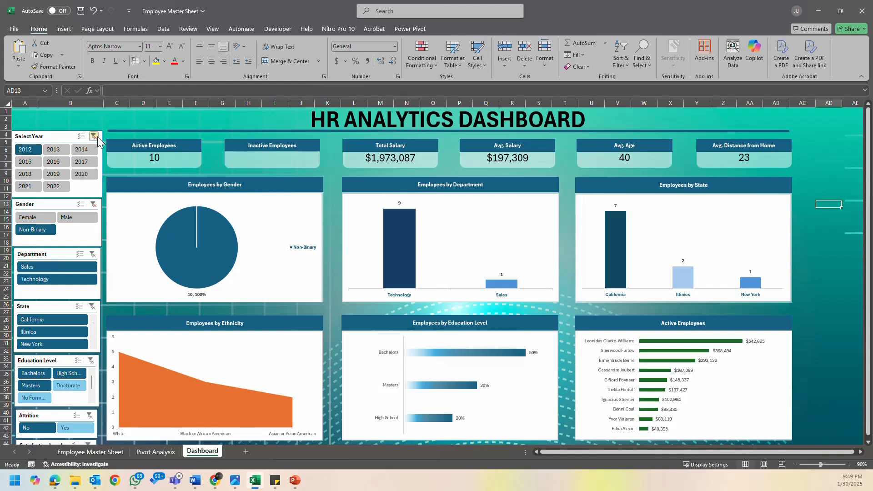
click(93, 137)
click(61, 186)
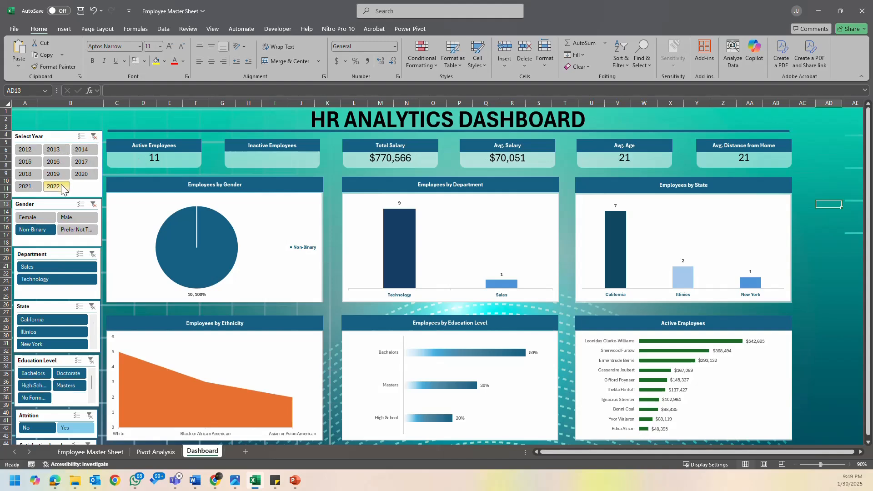
click(53, 174)
click(53, 162)
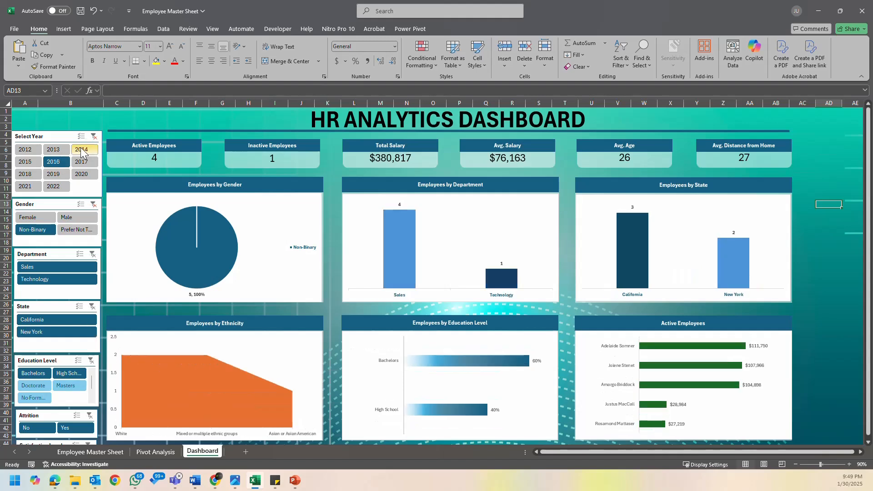
click(82, 149)
click(94, 137)
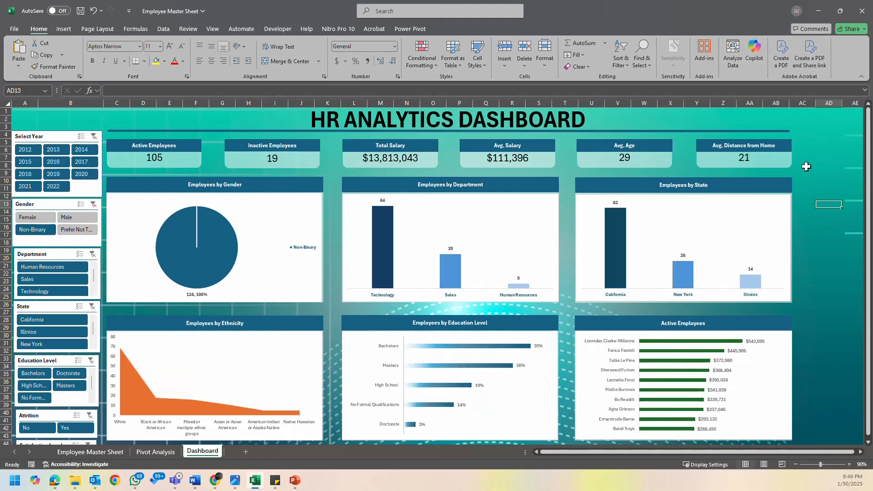
click(94, 205)
- Save the workbook with all dashboard slicers cleared
click(820, 151)
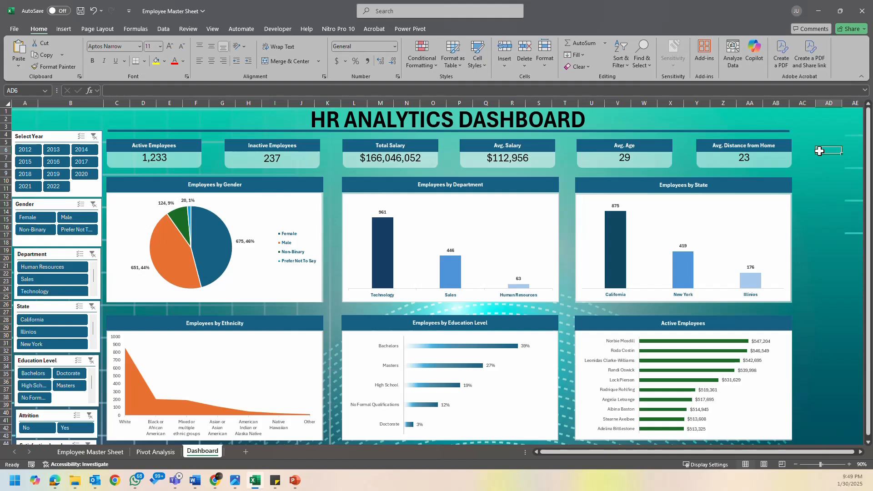
click(81, 14)
click(826, 194)
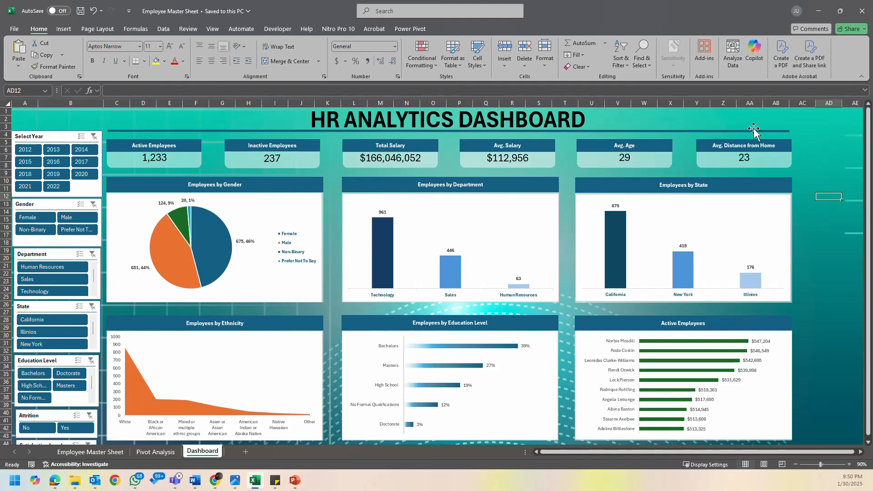
scroll(787, 189, down, 2)
scroll(789, 193, up, 2)
click(339, 119)
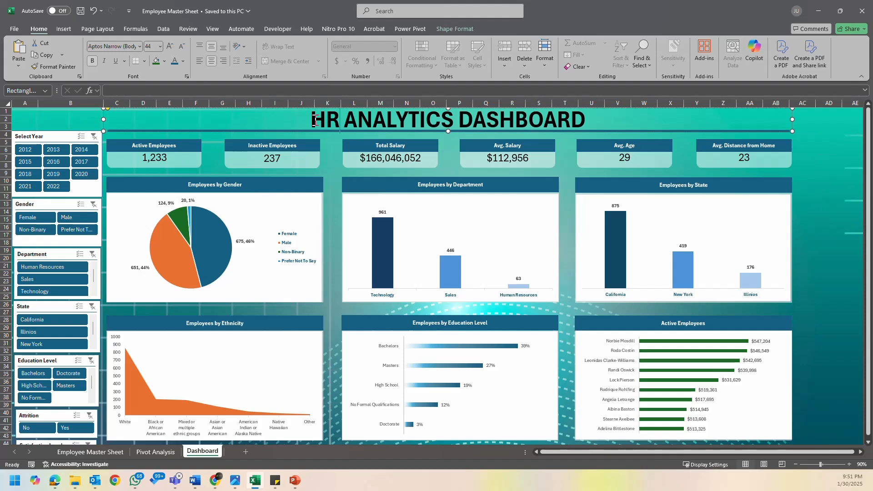
drag(313, 119, 457, 121)
click(825, 242)
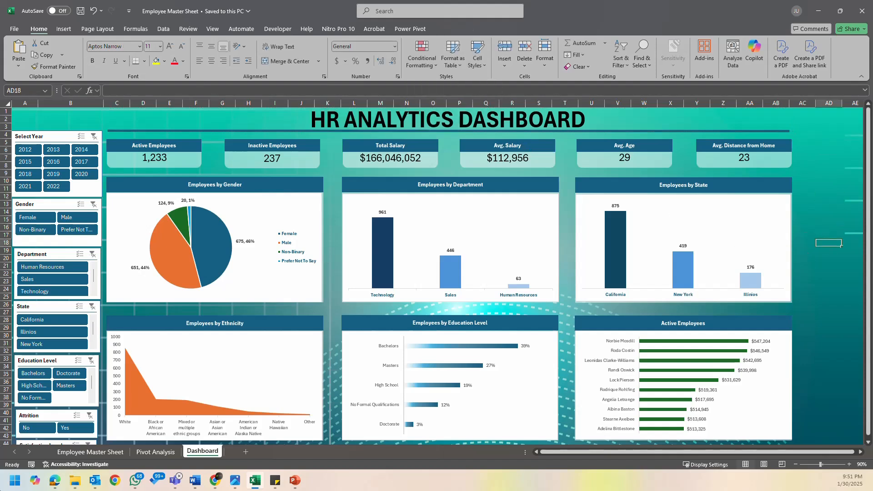